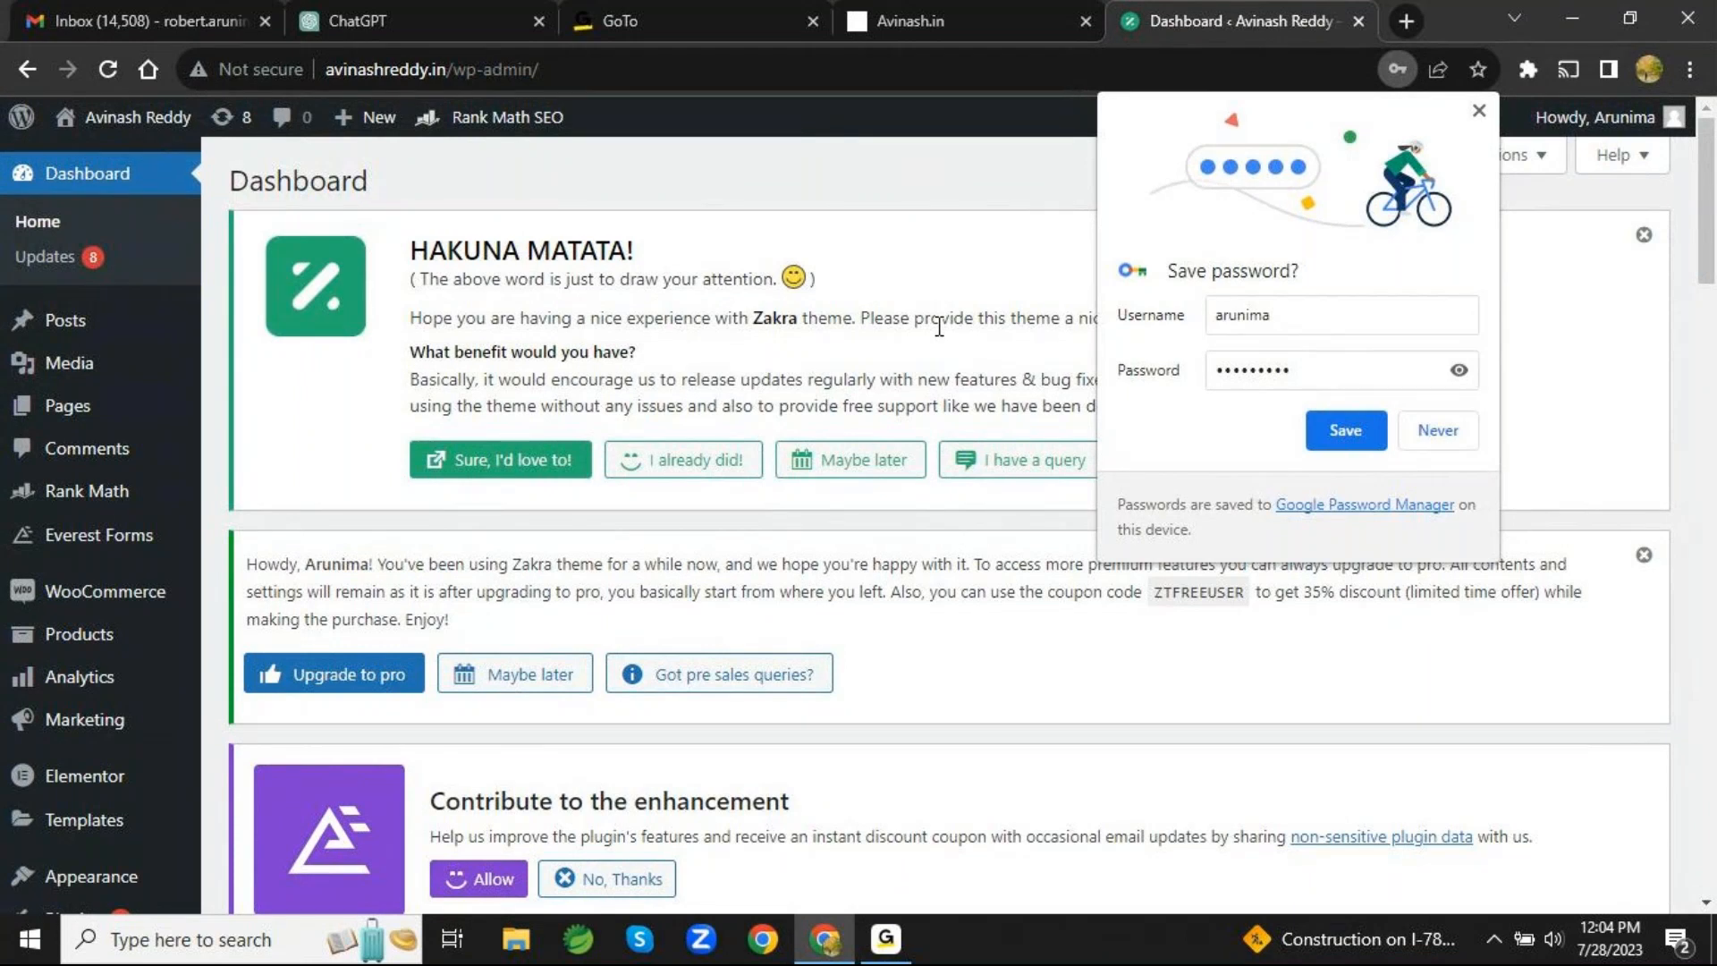
- Dismiss the browser's save-password prompt and set the computer's speaker volume to 80
{"action": "left_click", "coordinate": [1480, 108]}
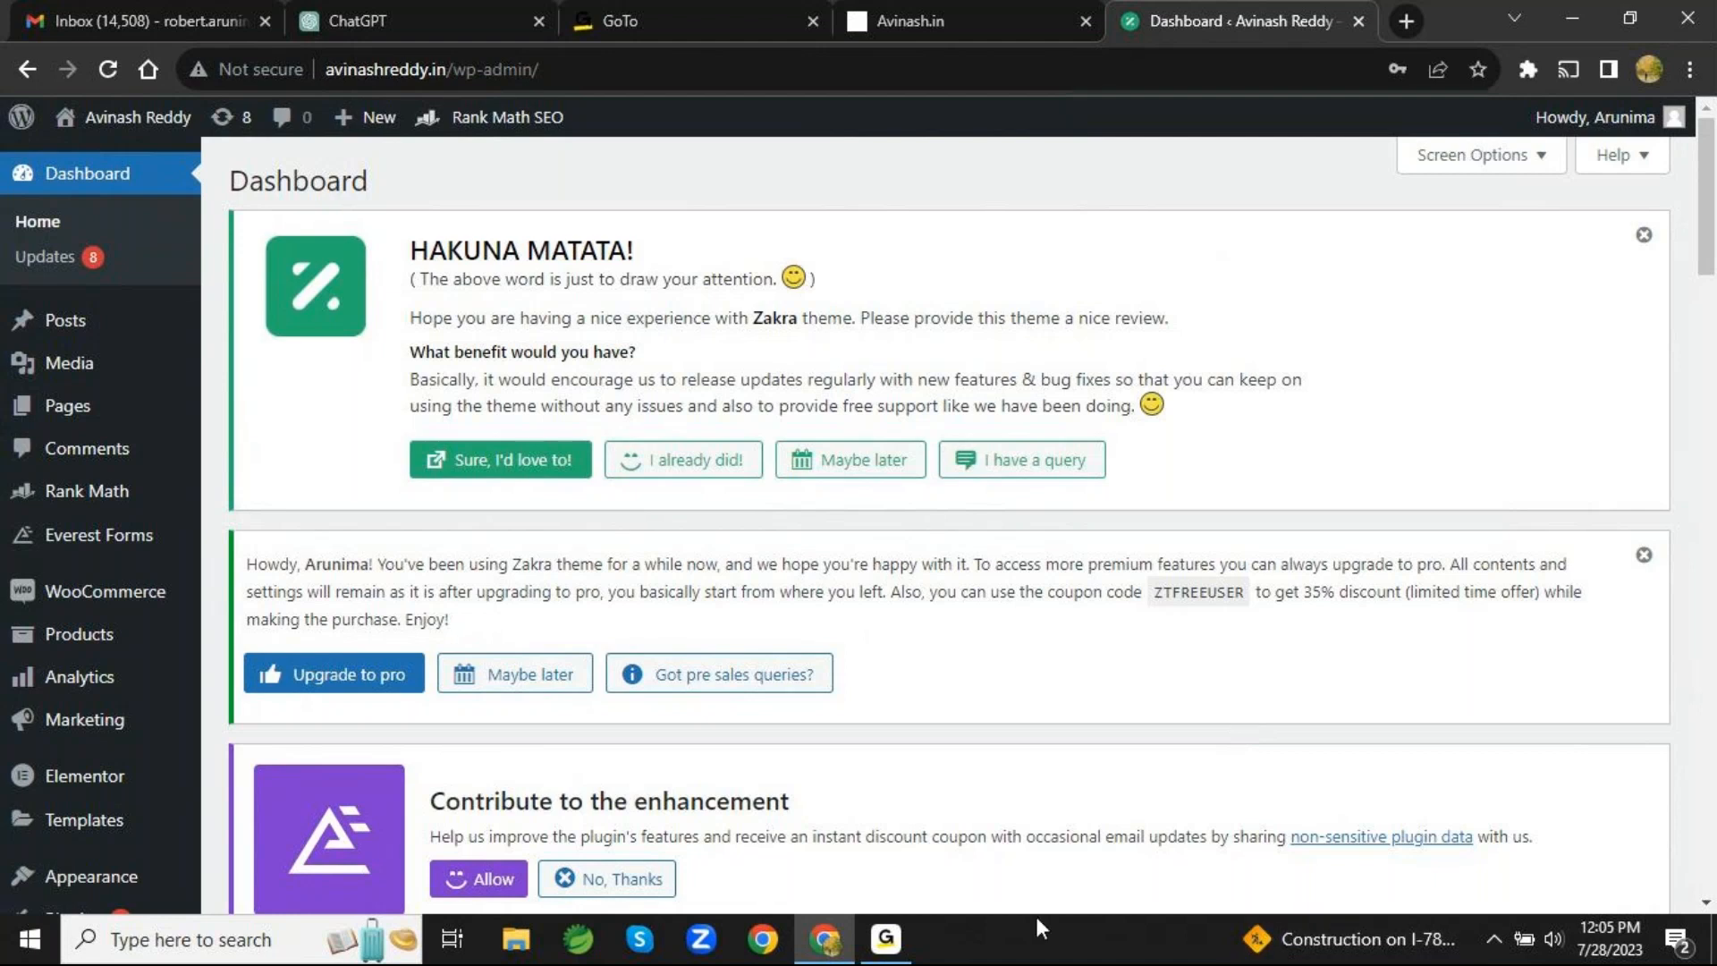
{"action": "mouse_move", "coordinate": [910, 956]}
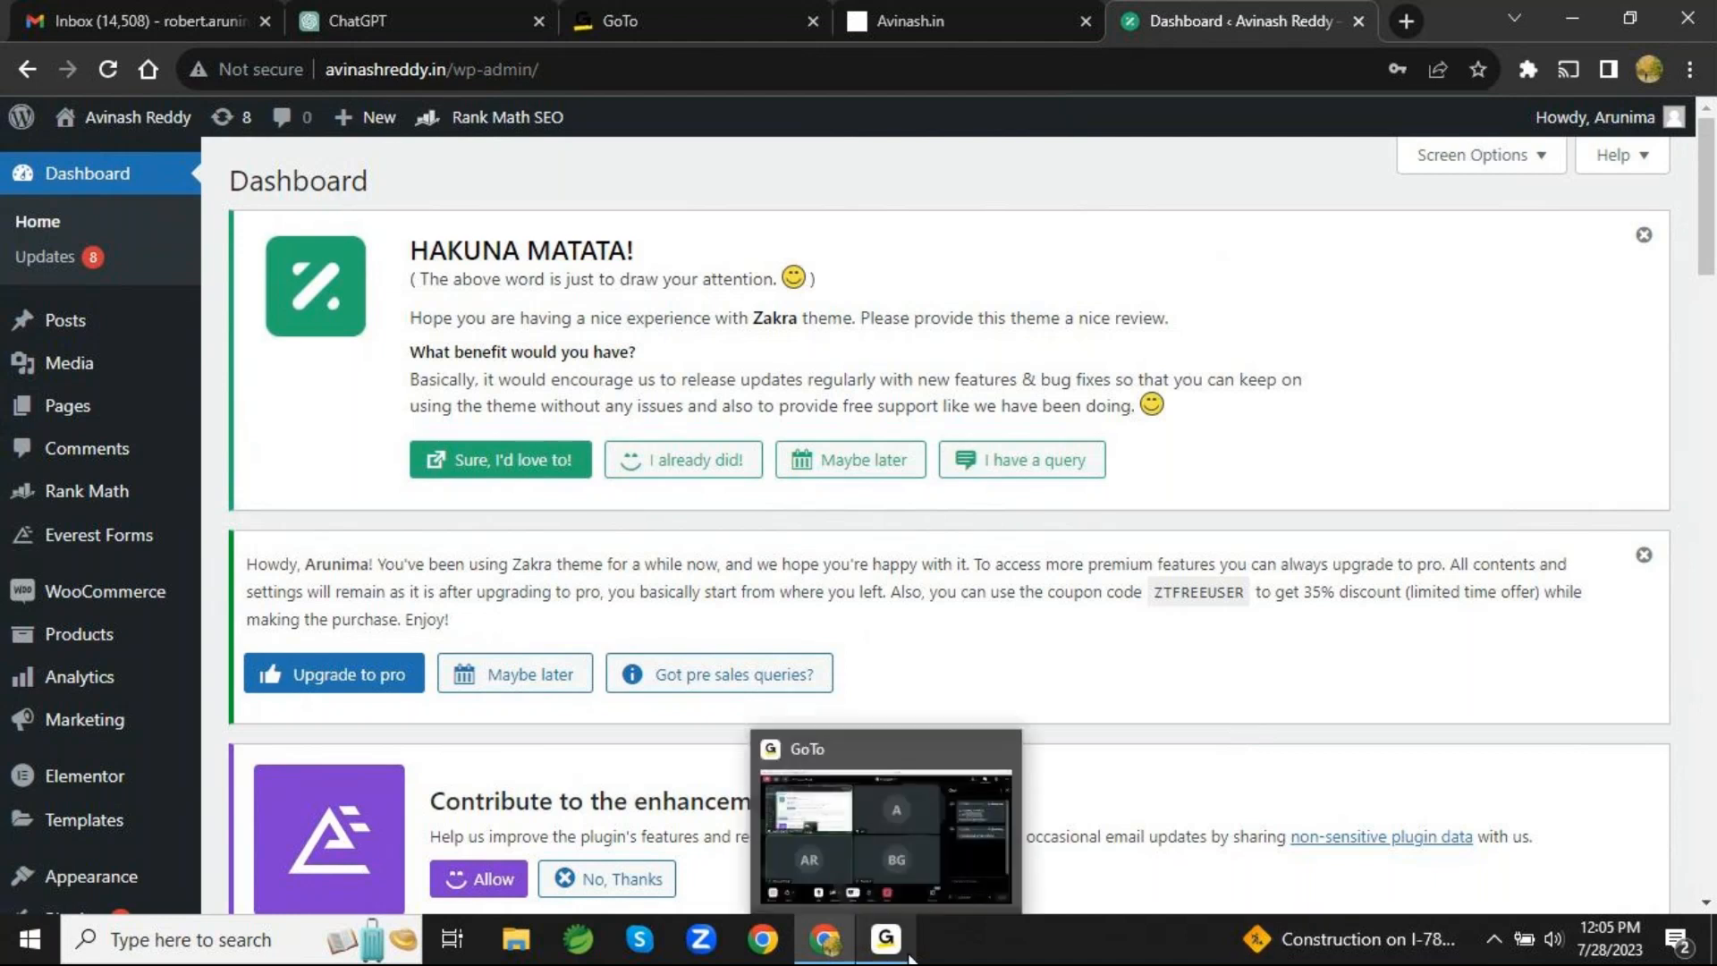
{"action": "left_click", "coordinate": [1554, 939]}
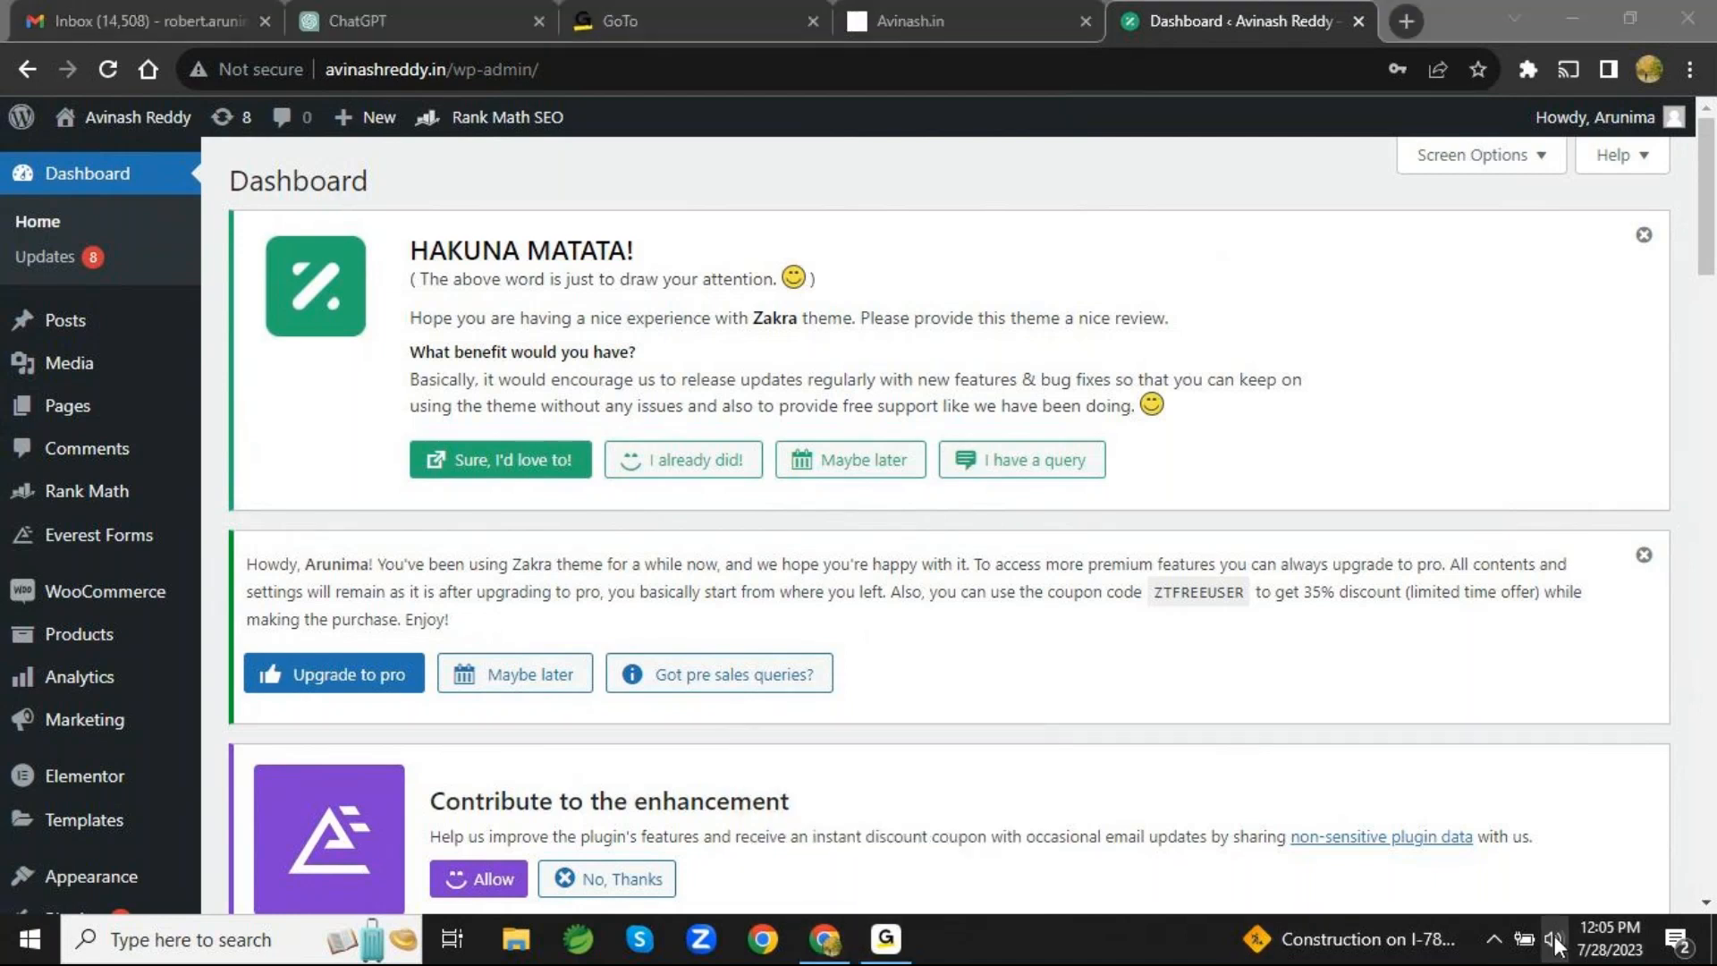
{"action": "left_click_drag", "start_coordinate": [1549, 871], "coordinate": [1575, 877]}
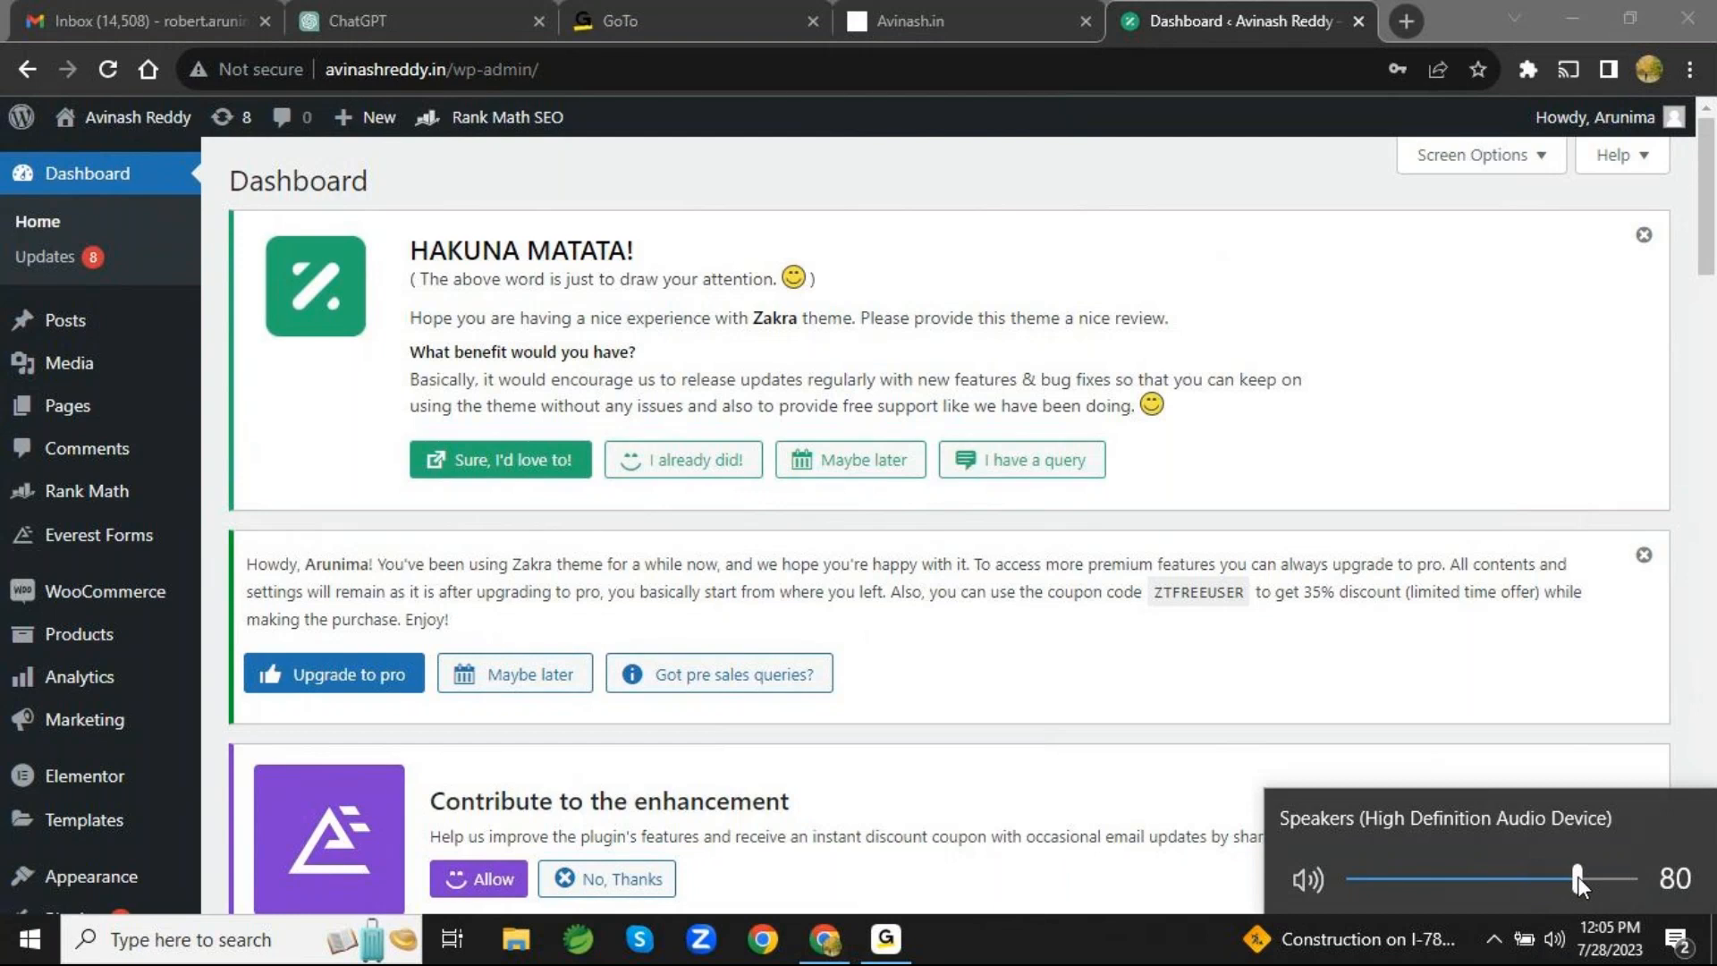
{"action": "left_click", "coordinate": [1131, 929]}
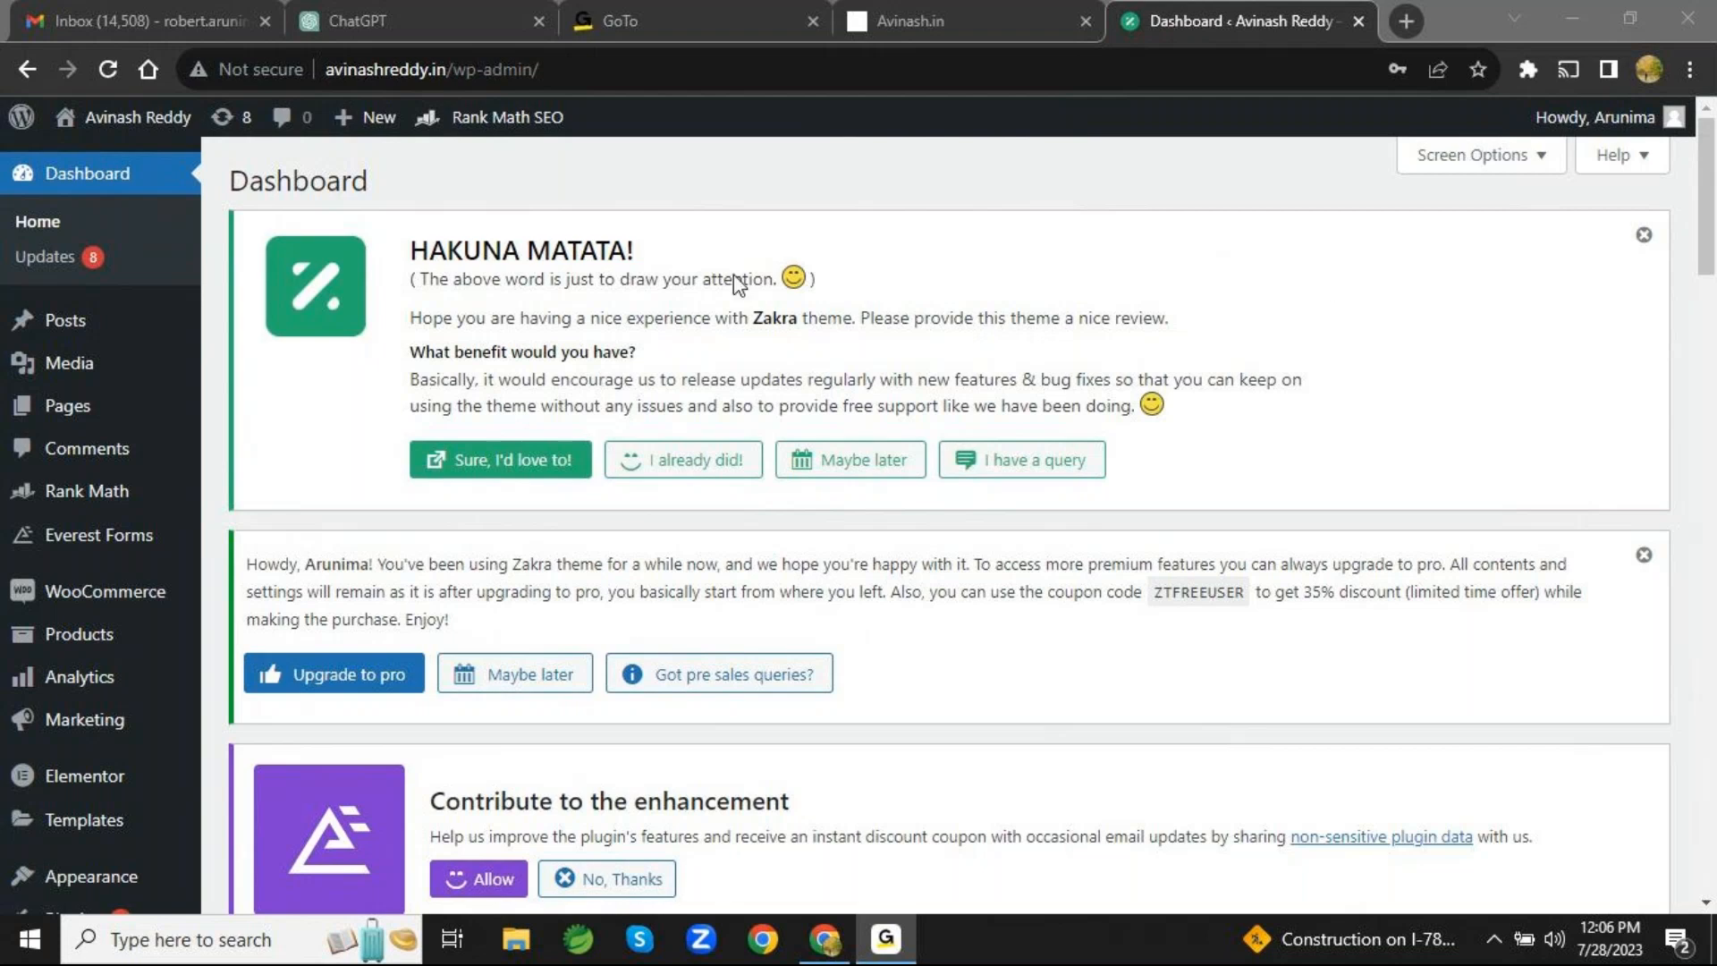
- Return to the browser and open the avinashreddy.in WordPress login page in a new browser tab
{"action": "left_click", "coordinate": [824, 939]}
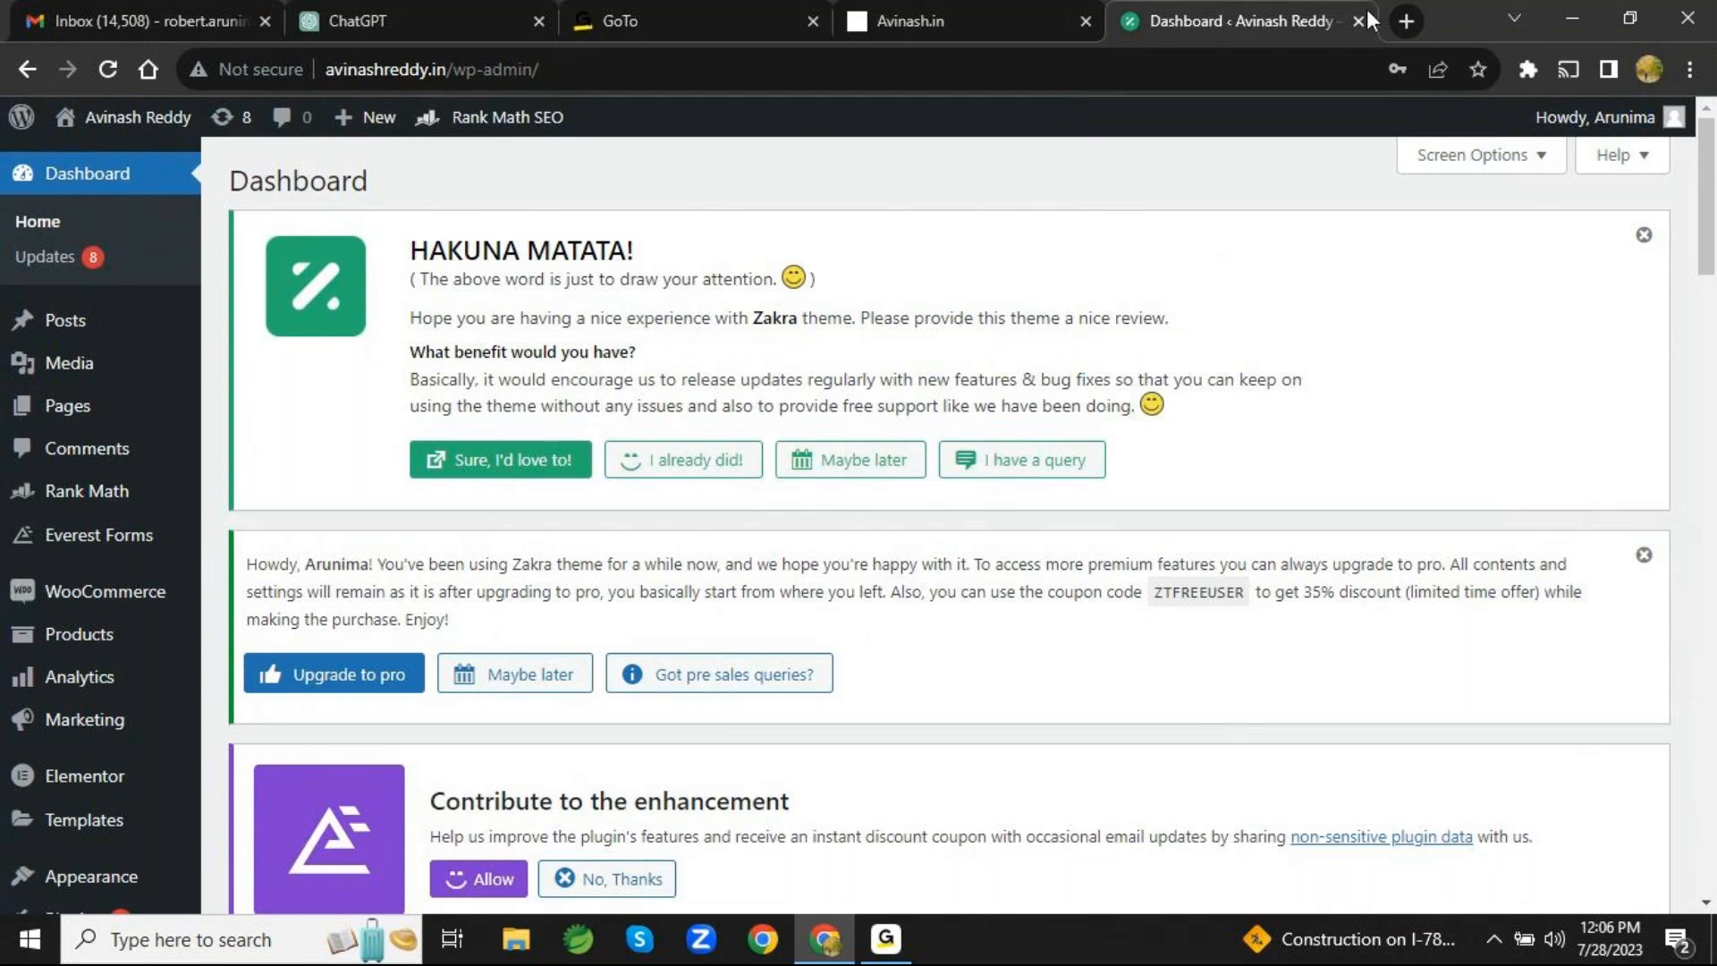
{"action": "left_click", "coordinate": [1404, 21]}
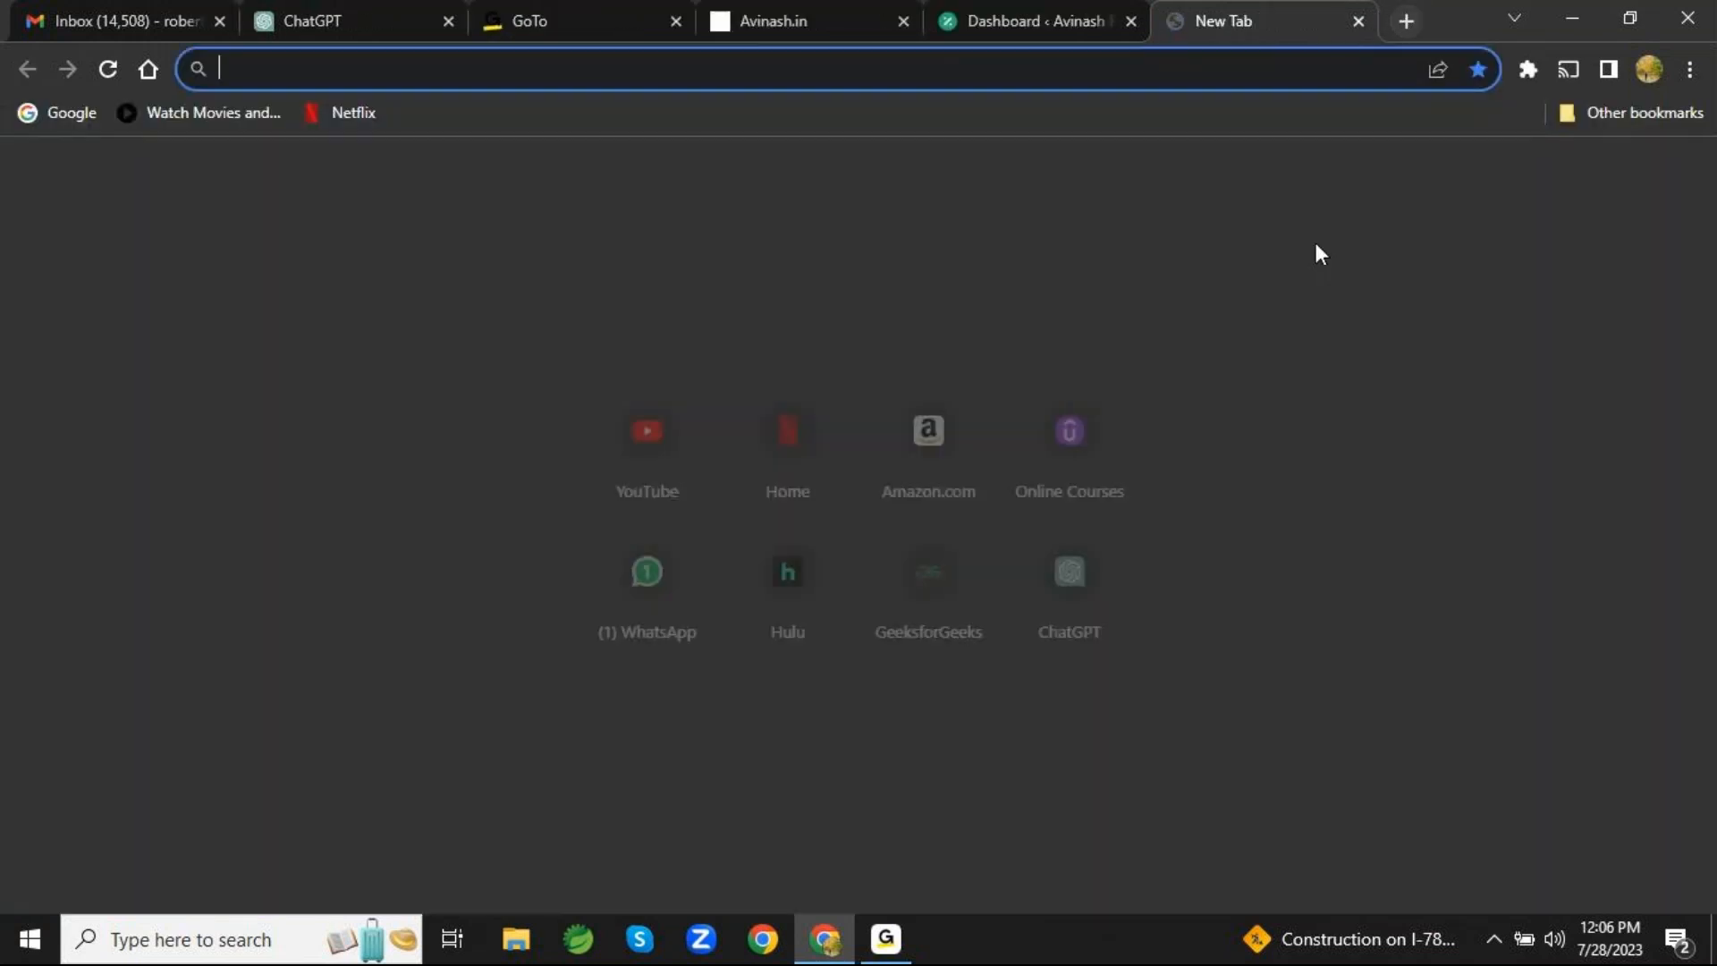
{"action": "left_click", "coordinate": [861, 34]}
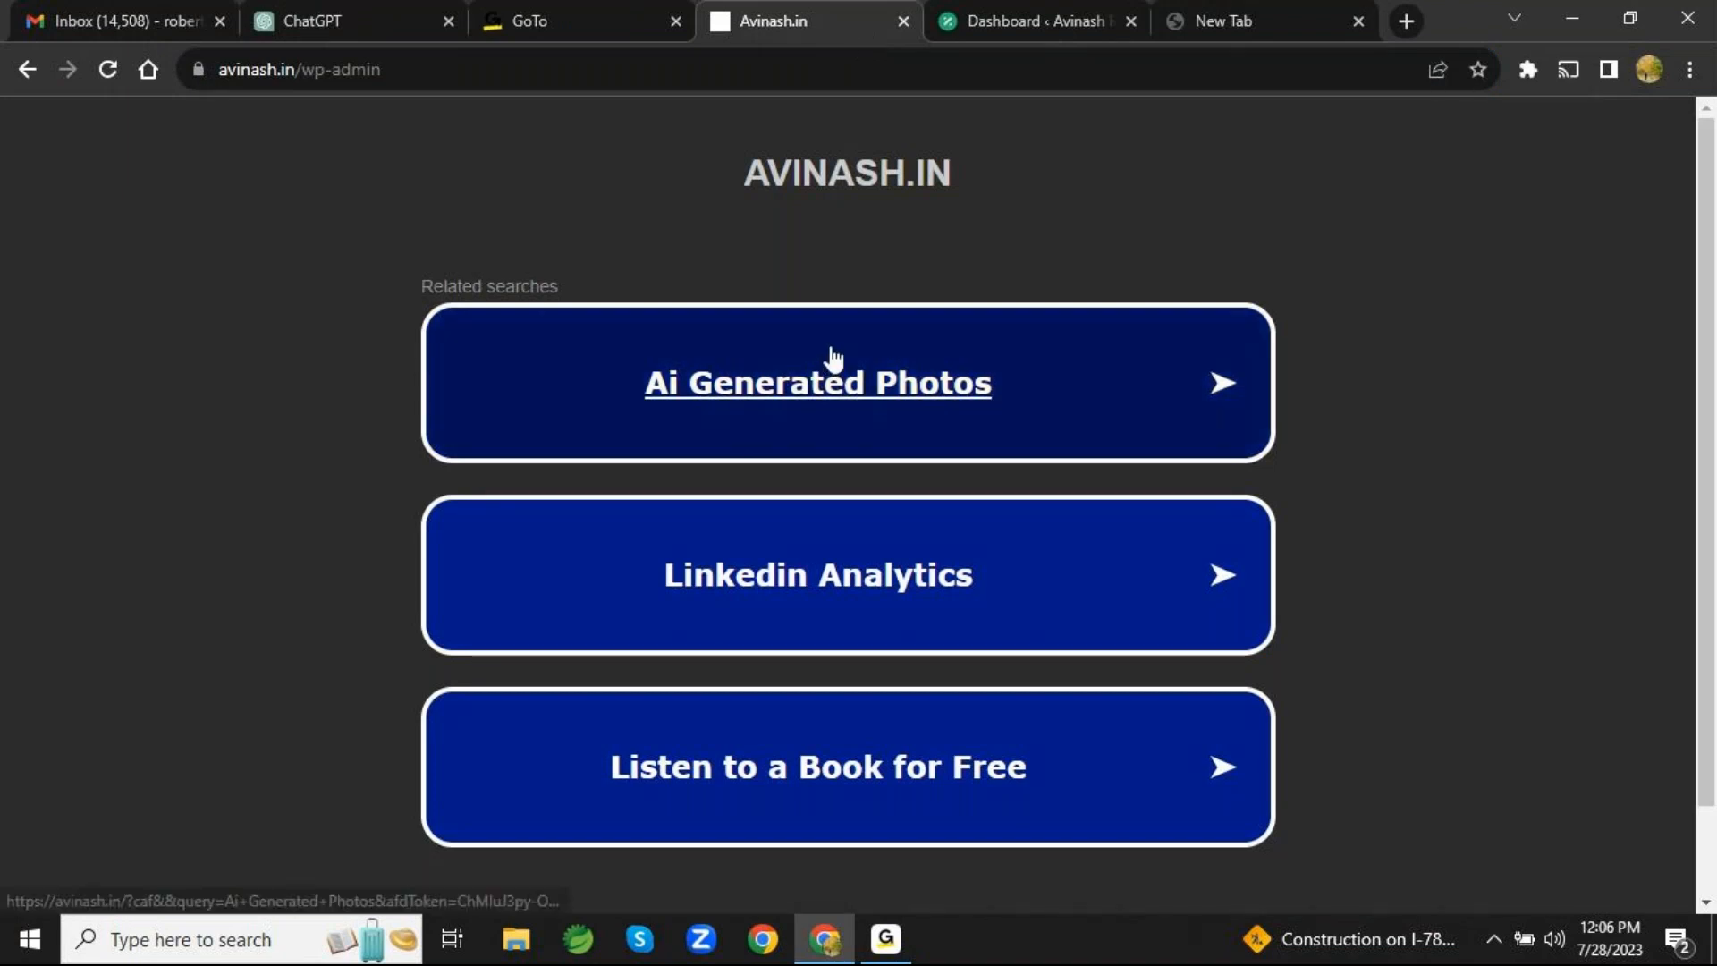
{"action": "left_click", "coordinate": [1216, 21]}
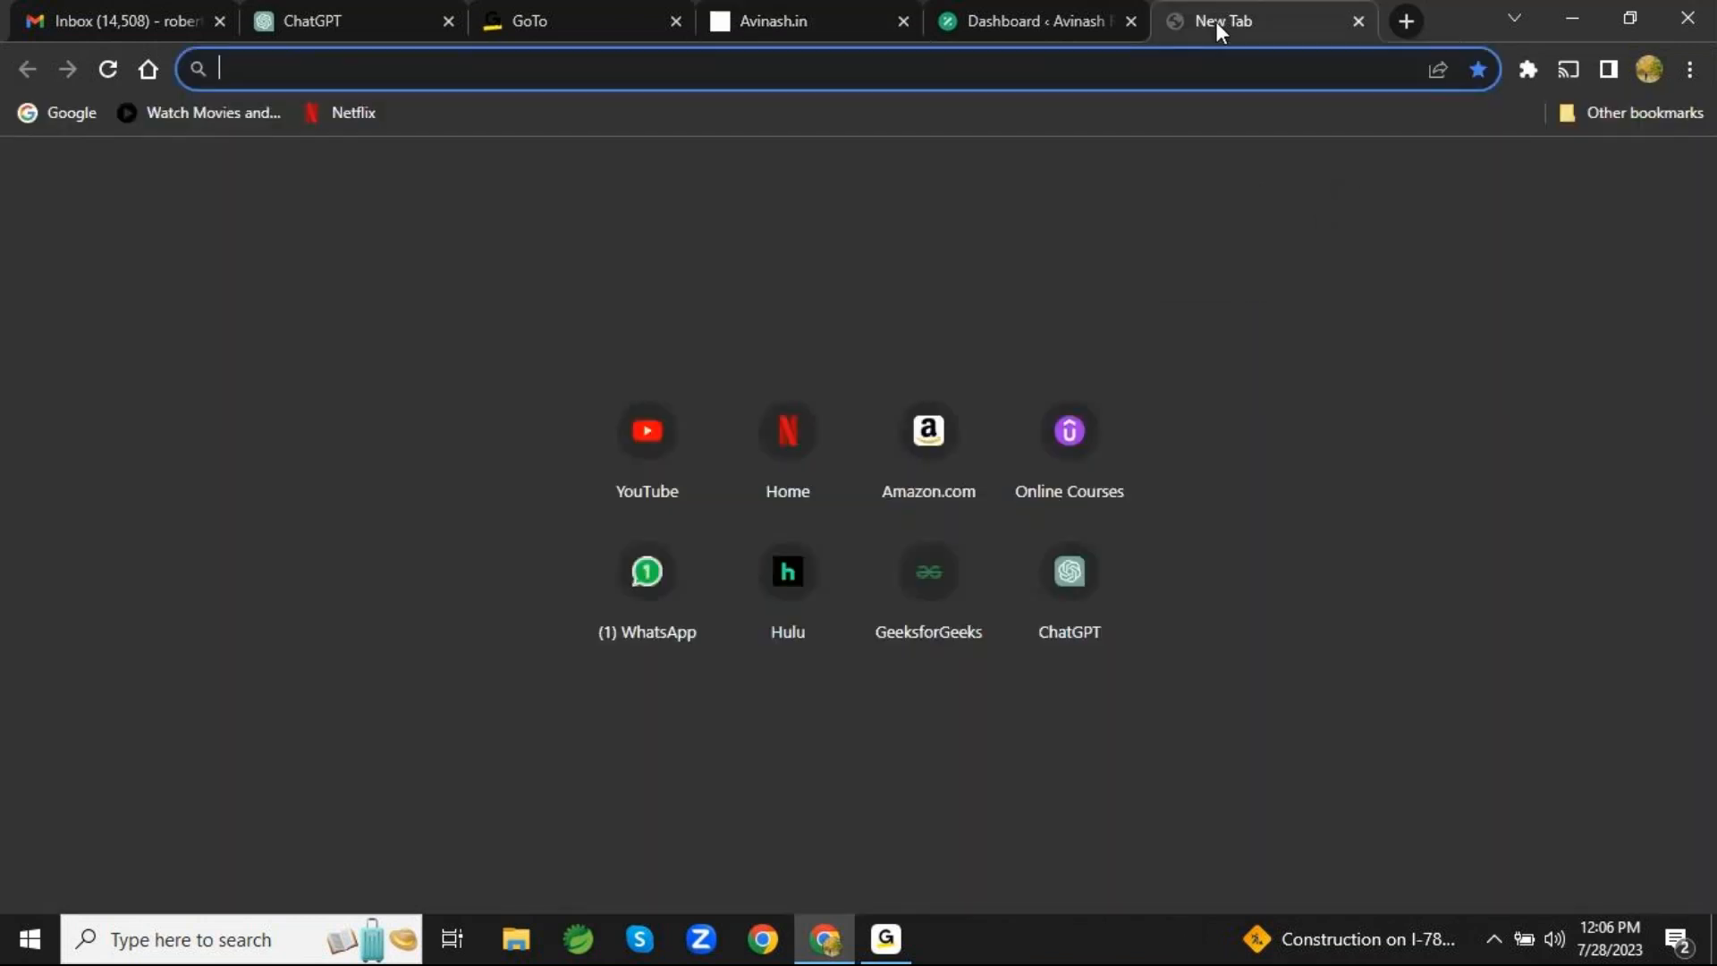
{"action": "type", "text": "avin"}
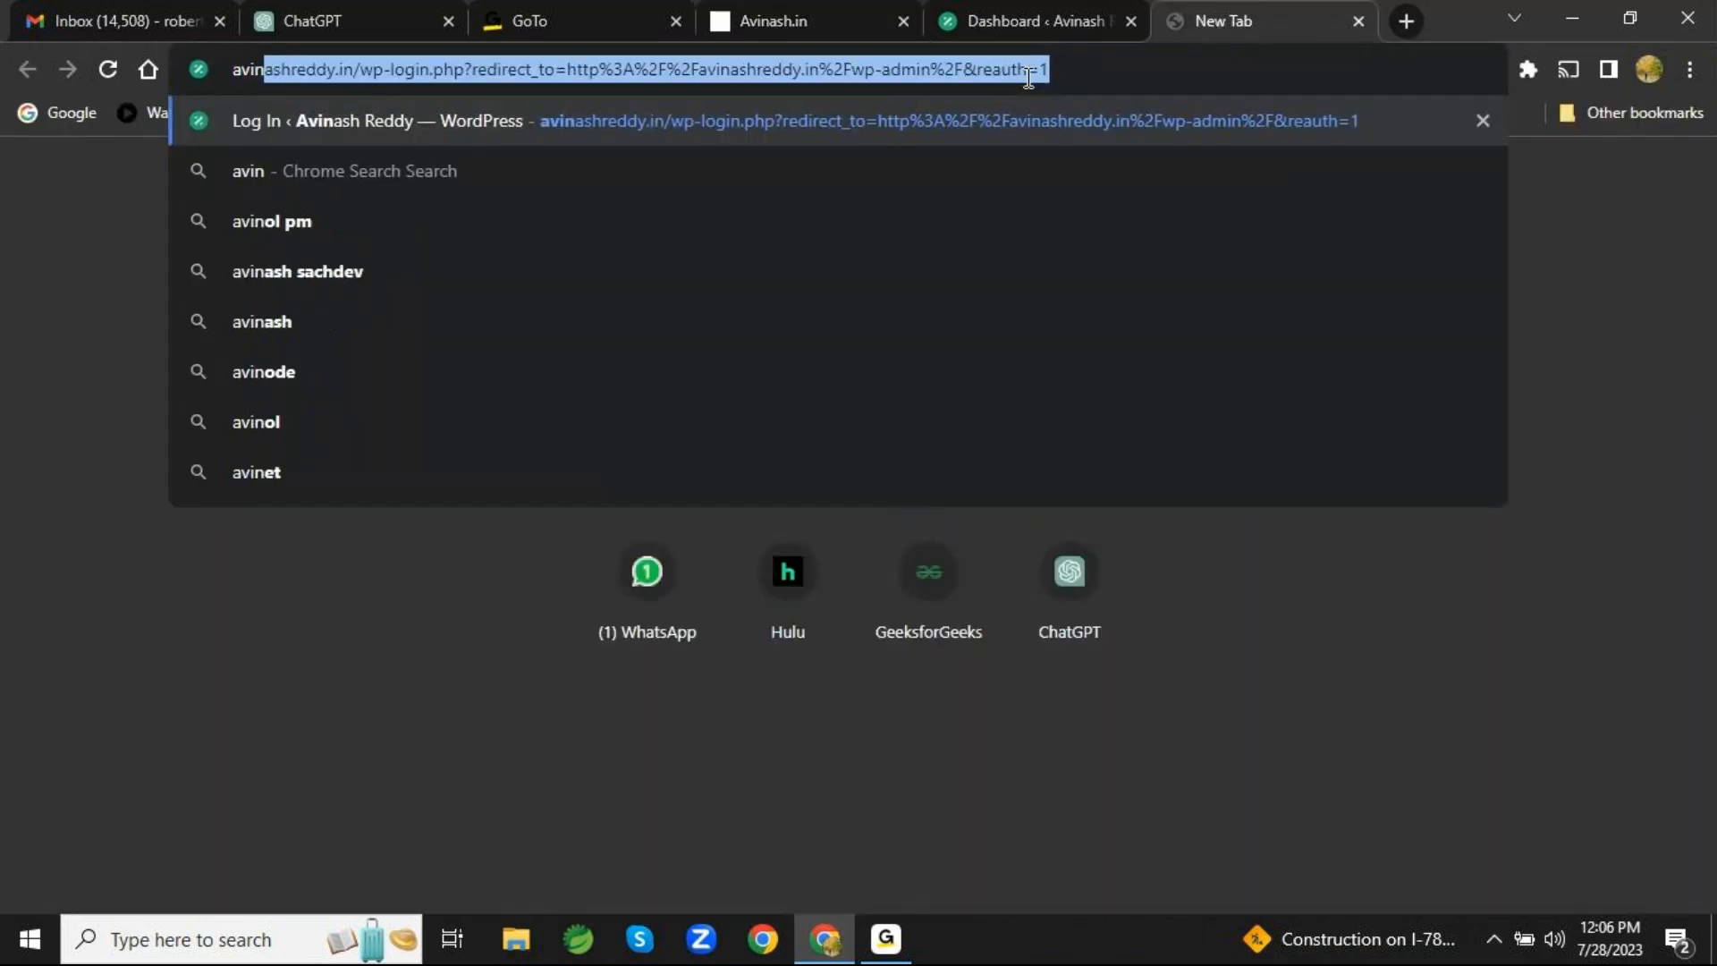
{"action": "type", "text": "ashreddy.i"}
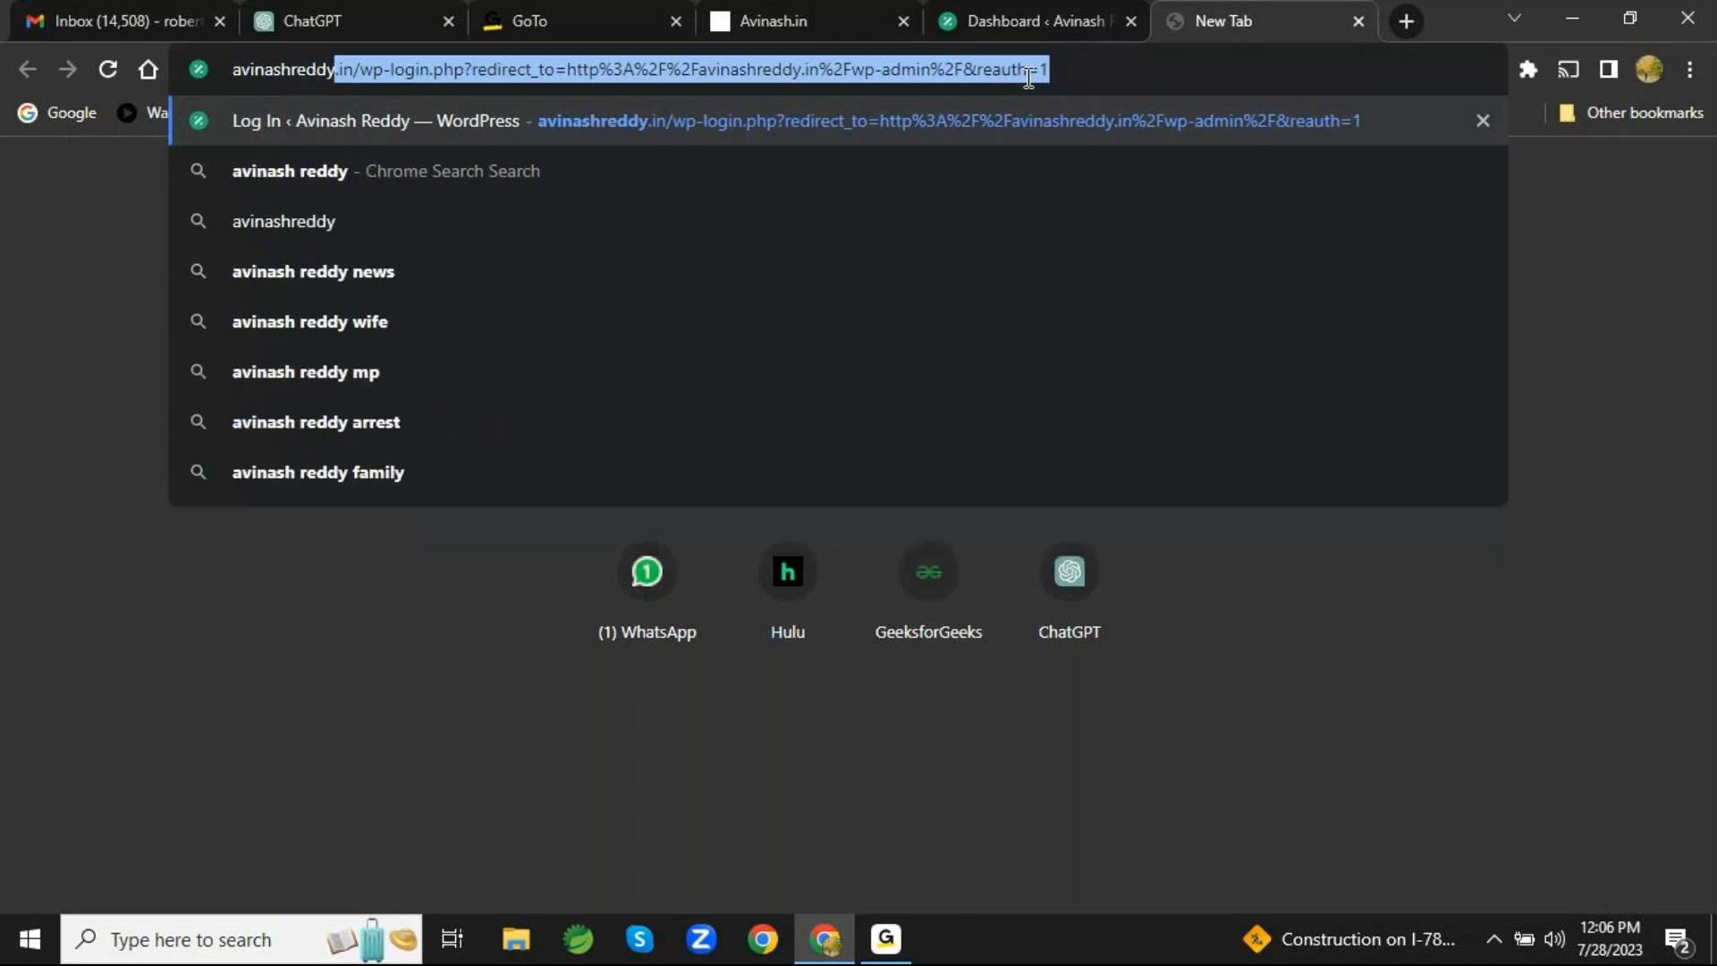
{"action": "type", "text": "n"}
{"action": "key", "text": "Return"}
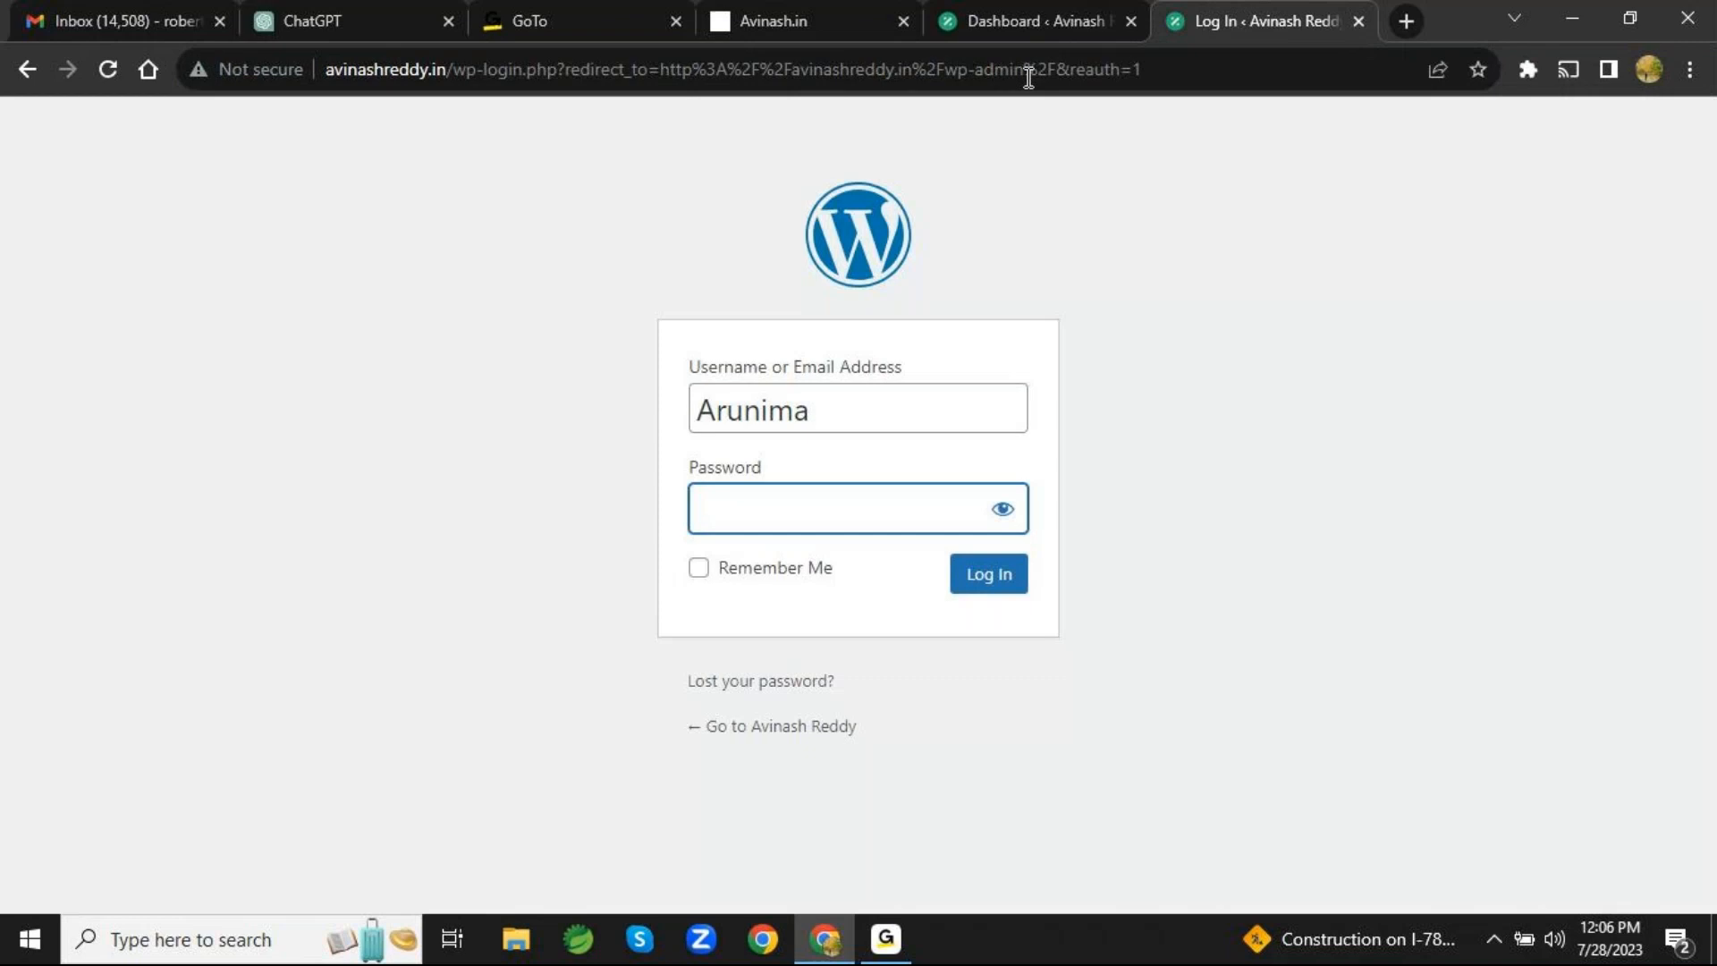
- Shorten the login page's address to avinashreddy.in and load the site's public homepage
{"action": "left_click", "coordinate": [1158, 69]}
{"action": "left_click", "coordinate": [1159, 69]}
{"action": "key", "text": "BackSpace"}
{"action": "key", "text": "BackSpace"}
{"action": "key", "text": "BackSpace"}
{"action": "key", "text": "BackSpace"}
{"action": "key", "text": "BackSpace"}
{"action": "key", "text": "BackSpace"}
{"action": "key", "text": "BackSpace"}
{"action": "key", "text": "BackSpace"}
{"action": "key", "text": "BackSpace"}
{"action": "key", "text": "BackSpace"}
{"action": "key", "text": "BackSpace"}
{"action": "key", "text": "BackSpace"}
{"action": "key", "text": "BackSpace"}
{"action": "key", "text": "BackSpace"}
{"action": "key", "text": "BackSpace"}
{"action": "key", "text": "BackSpace"}
{"action": "key", "text": "BackSpace"}
{"action": "key", "text": "BackSpace"}
{"action": "key", "text": "BackSpace"}
{"action": "key", "text": "BackSpace"}
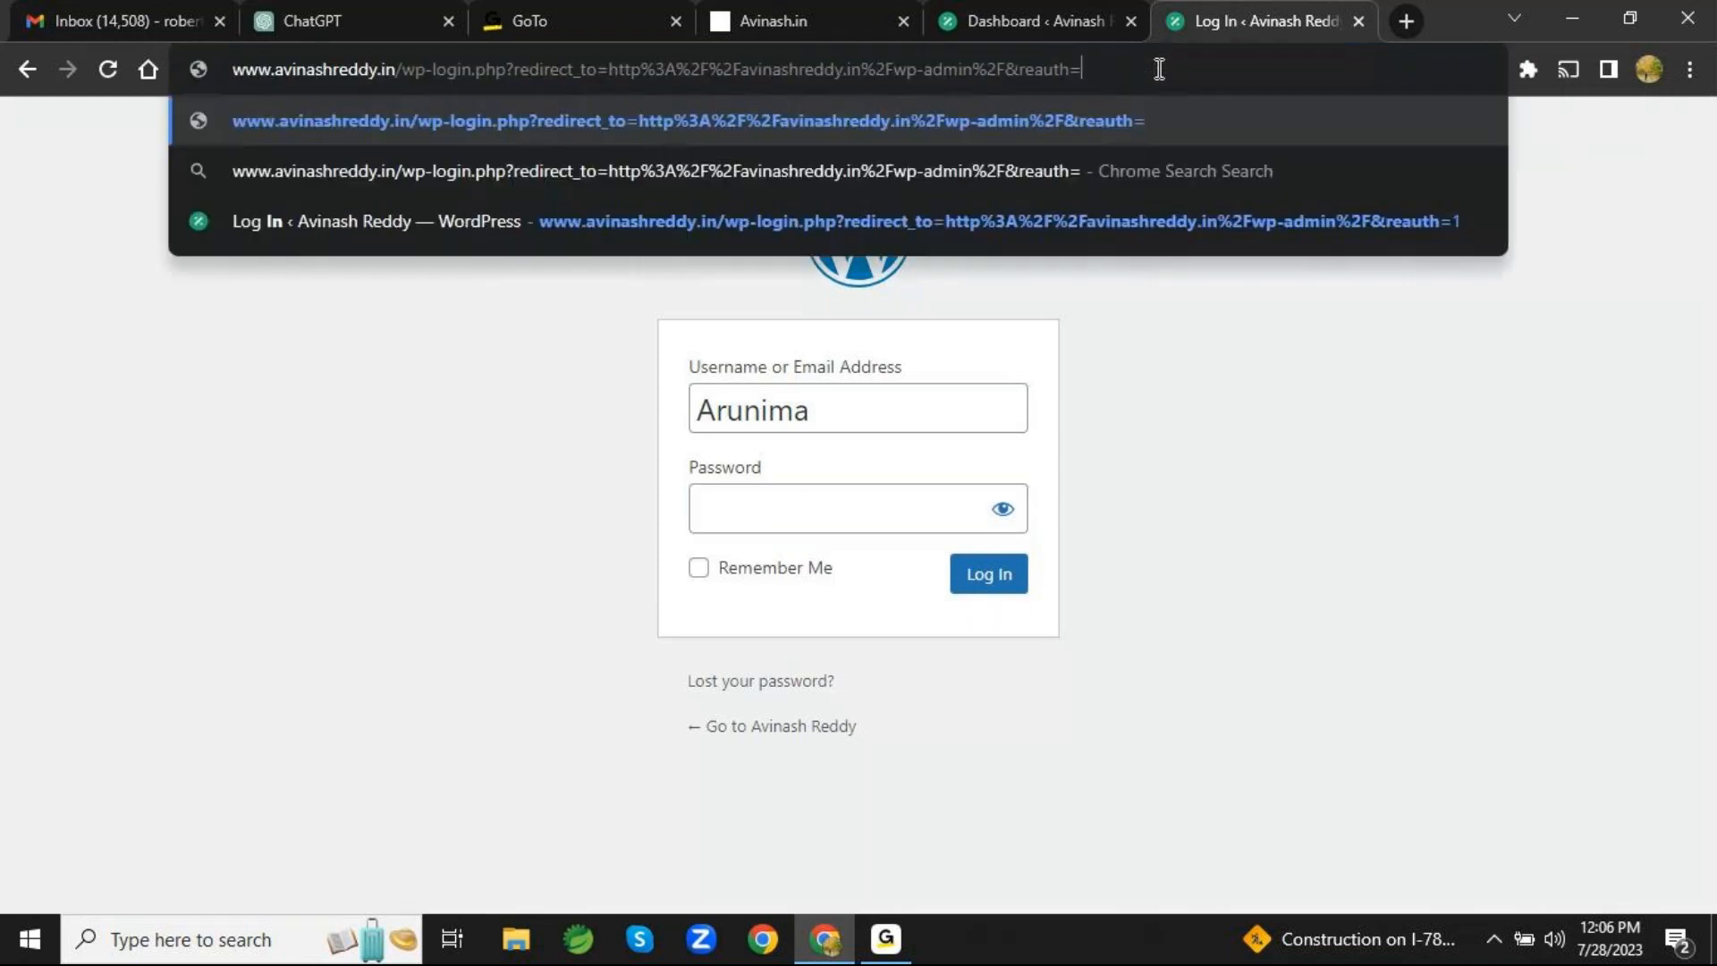
{"action": "key", "text": "BackSpace"}
{"action": "key", "text": "BackSpace"}
{"action": "key", "text": "BackSpace"}
{"action": "key", "text": "BackSpace"}
{"action": "key", "text": "BackSpace"}
{"action": "key", "text": "BackSpace"}
{"action": "key", "text": "BackSpace"}
{"action": "key", "text": "BackSpace"}
{"action": "key", "text": "BackSpace"}
{"action": "key", "text": "BackSpace"}
{"action": "key", "text": "BackSpace"}
{"action": "key", "text": "BackSpace"}
{"action": "key", "text": "BackSpace"}
{"action": "key", "text": "BackSpace"}
{"action": "key", "text": "BackSpace"}
{"action": "key", "text": "BackSpace"}
{"action": "key", "text": "BackSpace"}
{"action": "key", "text": "BackSpace"}
{"action": "key", "text": "BackSpace"}
{"action": "key", "text": "BackSpace"}
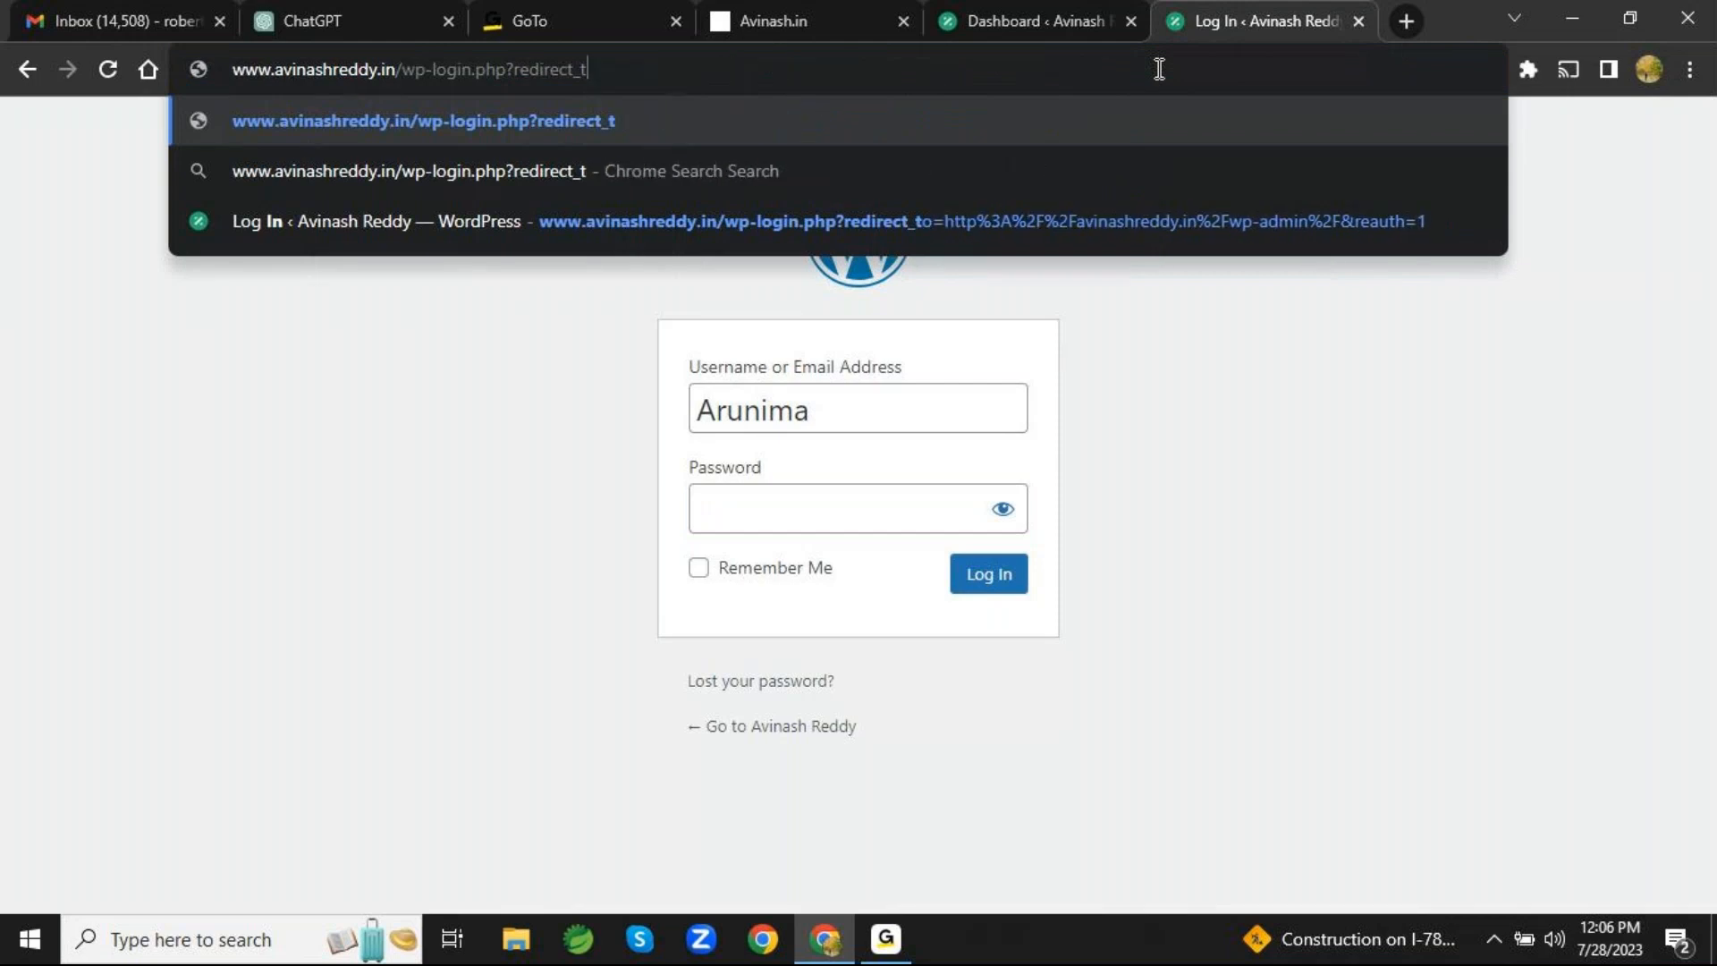
{"action": "key", "text": "BackSpace"}
{"action": "key", "text": "BackSpace"}
{"action": "key", "text": "BackSpace"}
{"action": "key", "text": "BackSpace"}
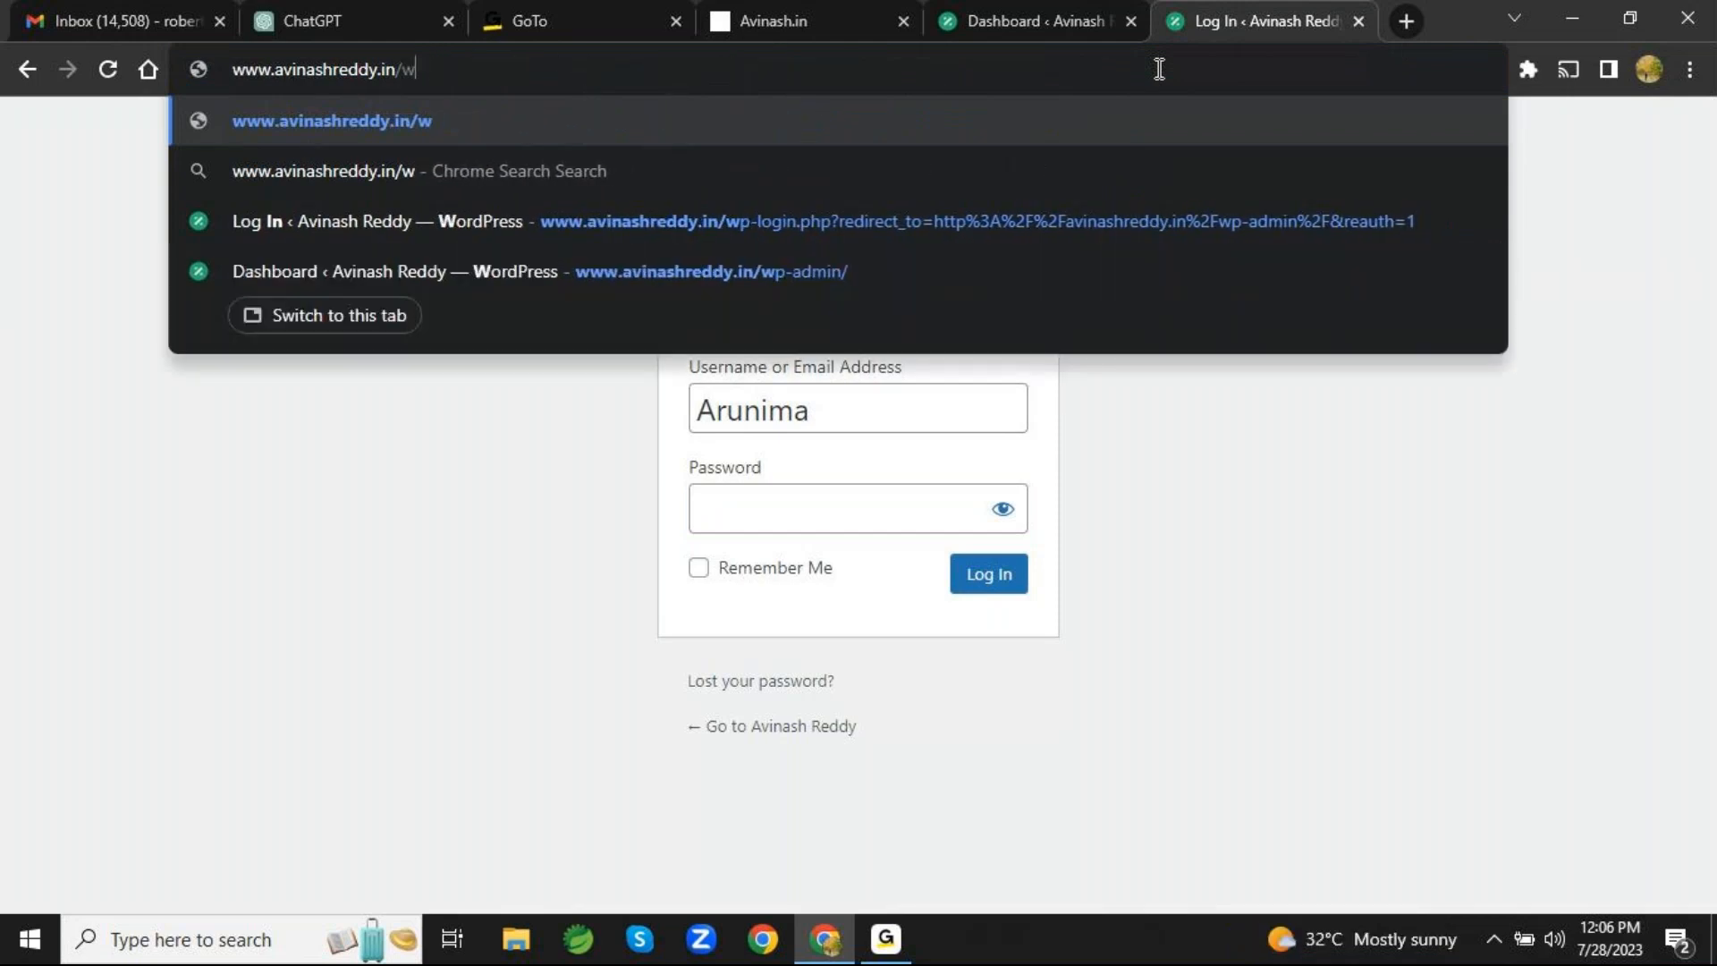
{"action": "key", "text": "Return"}
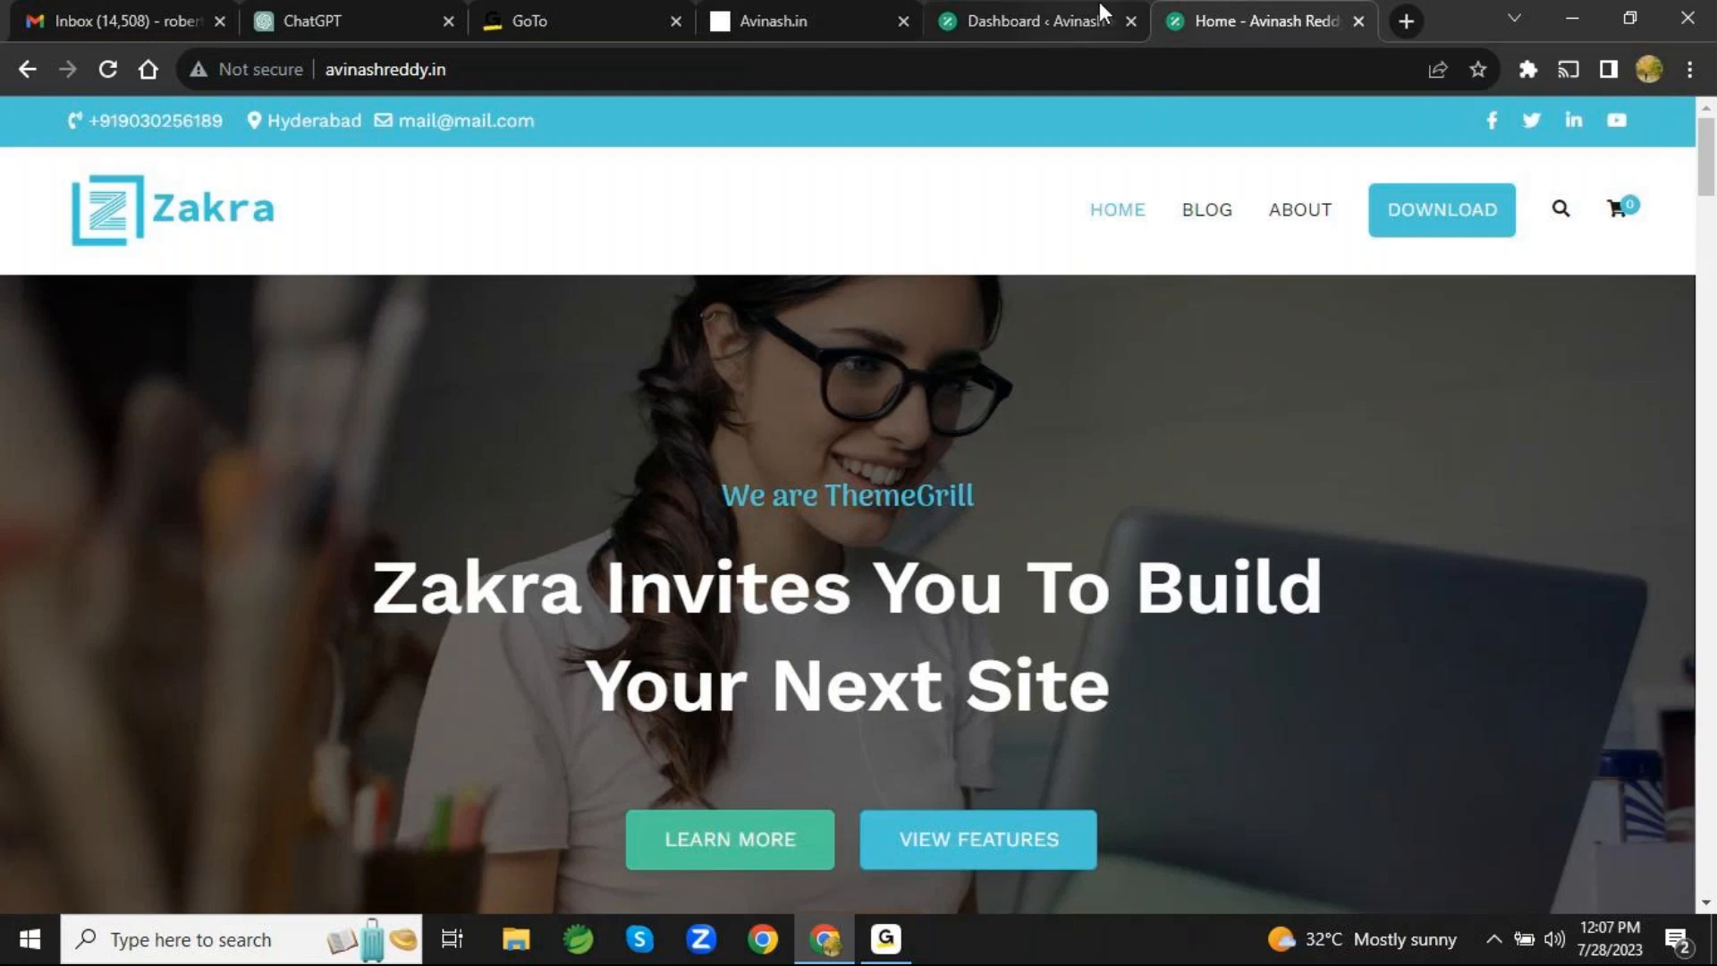
- Search the web for "wordpree themes" in a new browser tab and open the ThemeForest WordPress themes result
{"action": "left_click", "coordinate": [1402, 22]}
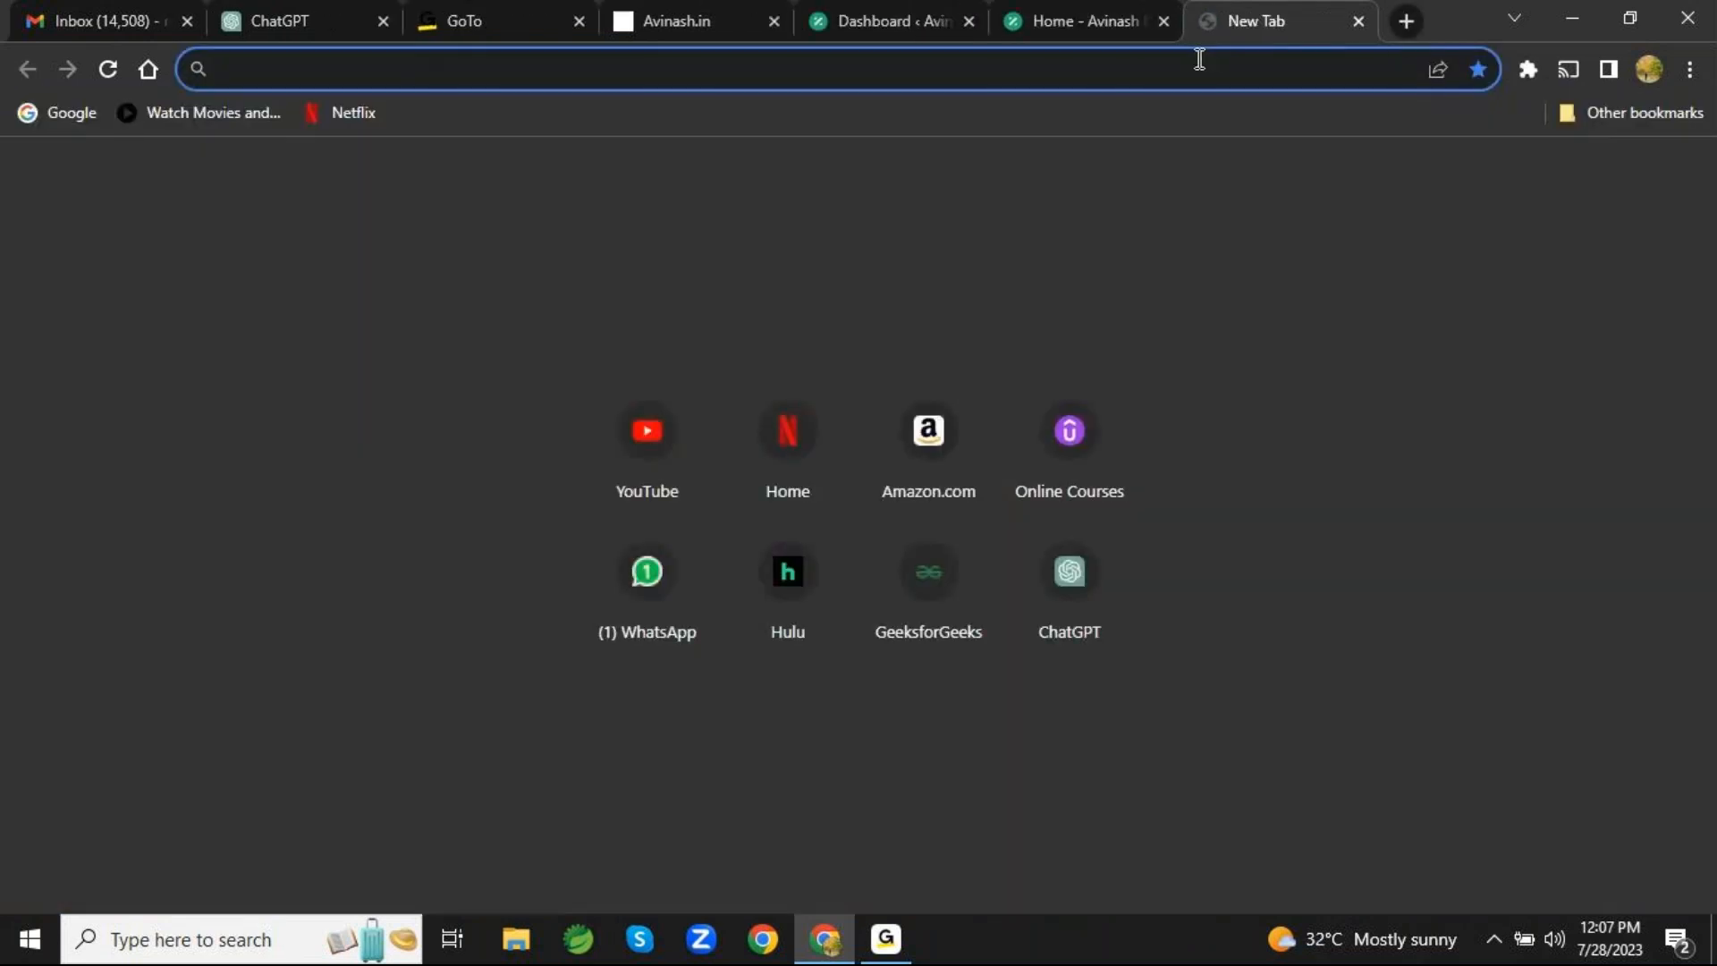
{"action": "type", "text": "word"}
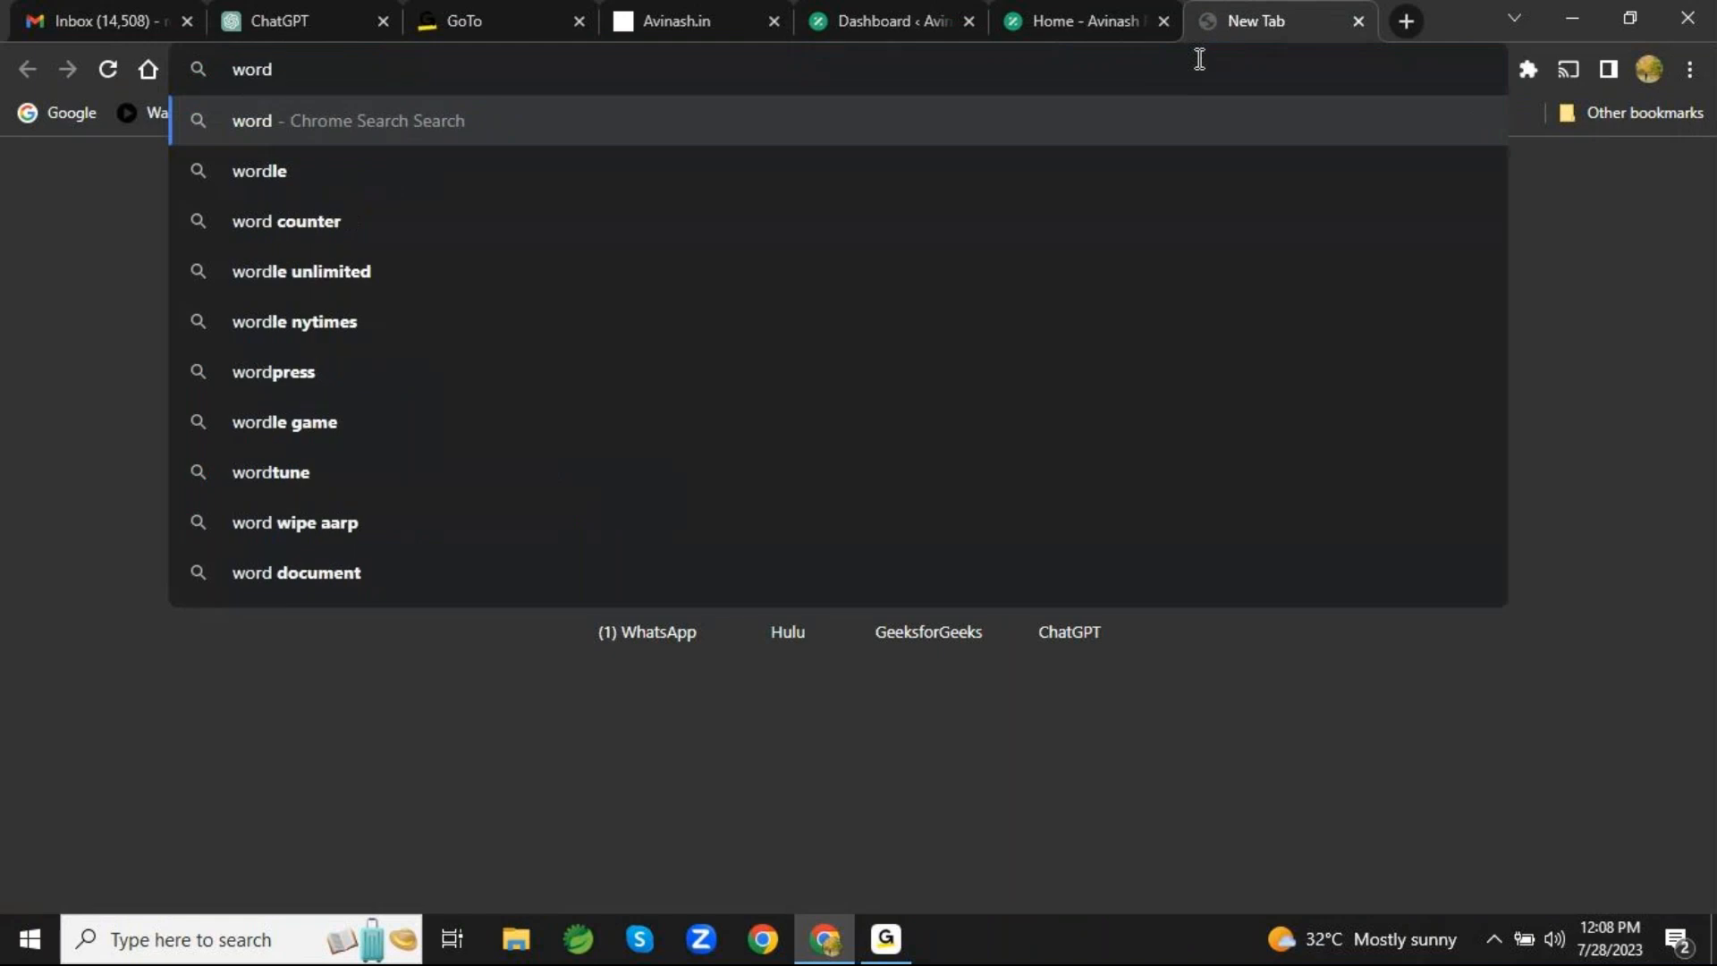
{"action": "type", "text": "pree themes"}
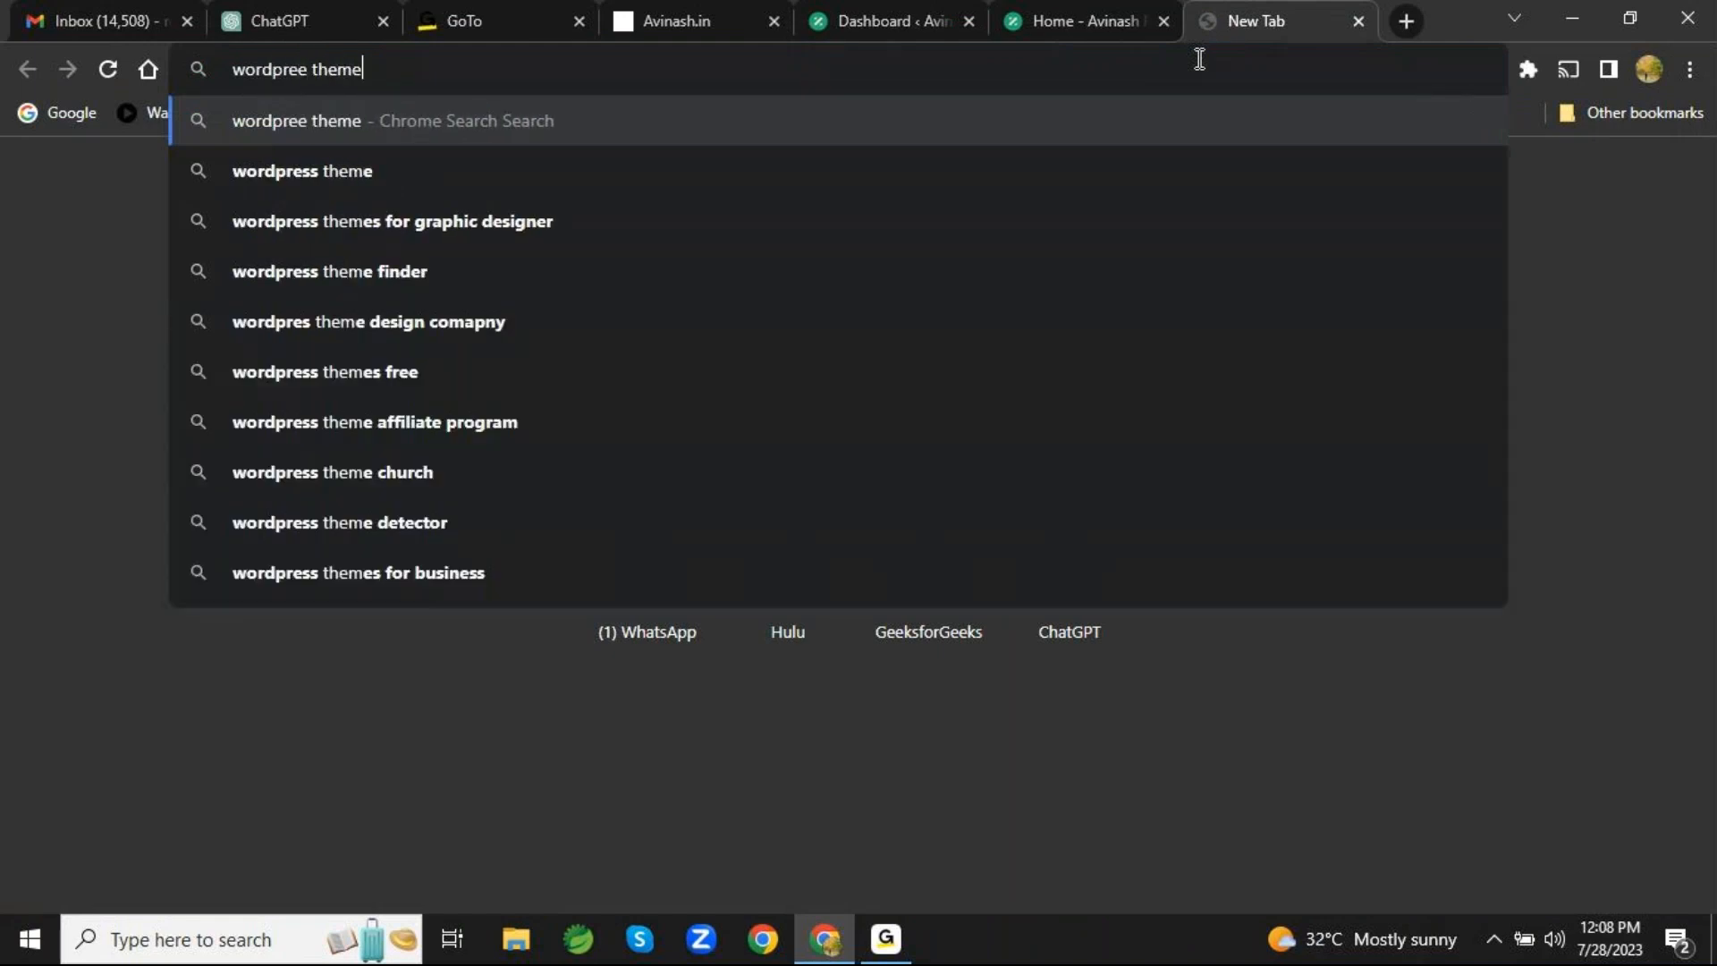
{"action": "key", "text": "Return"}
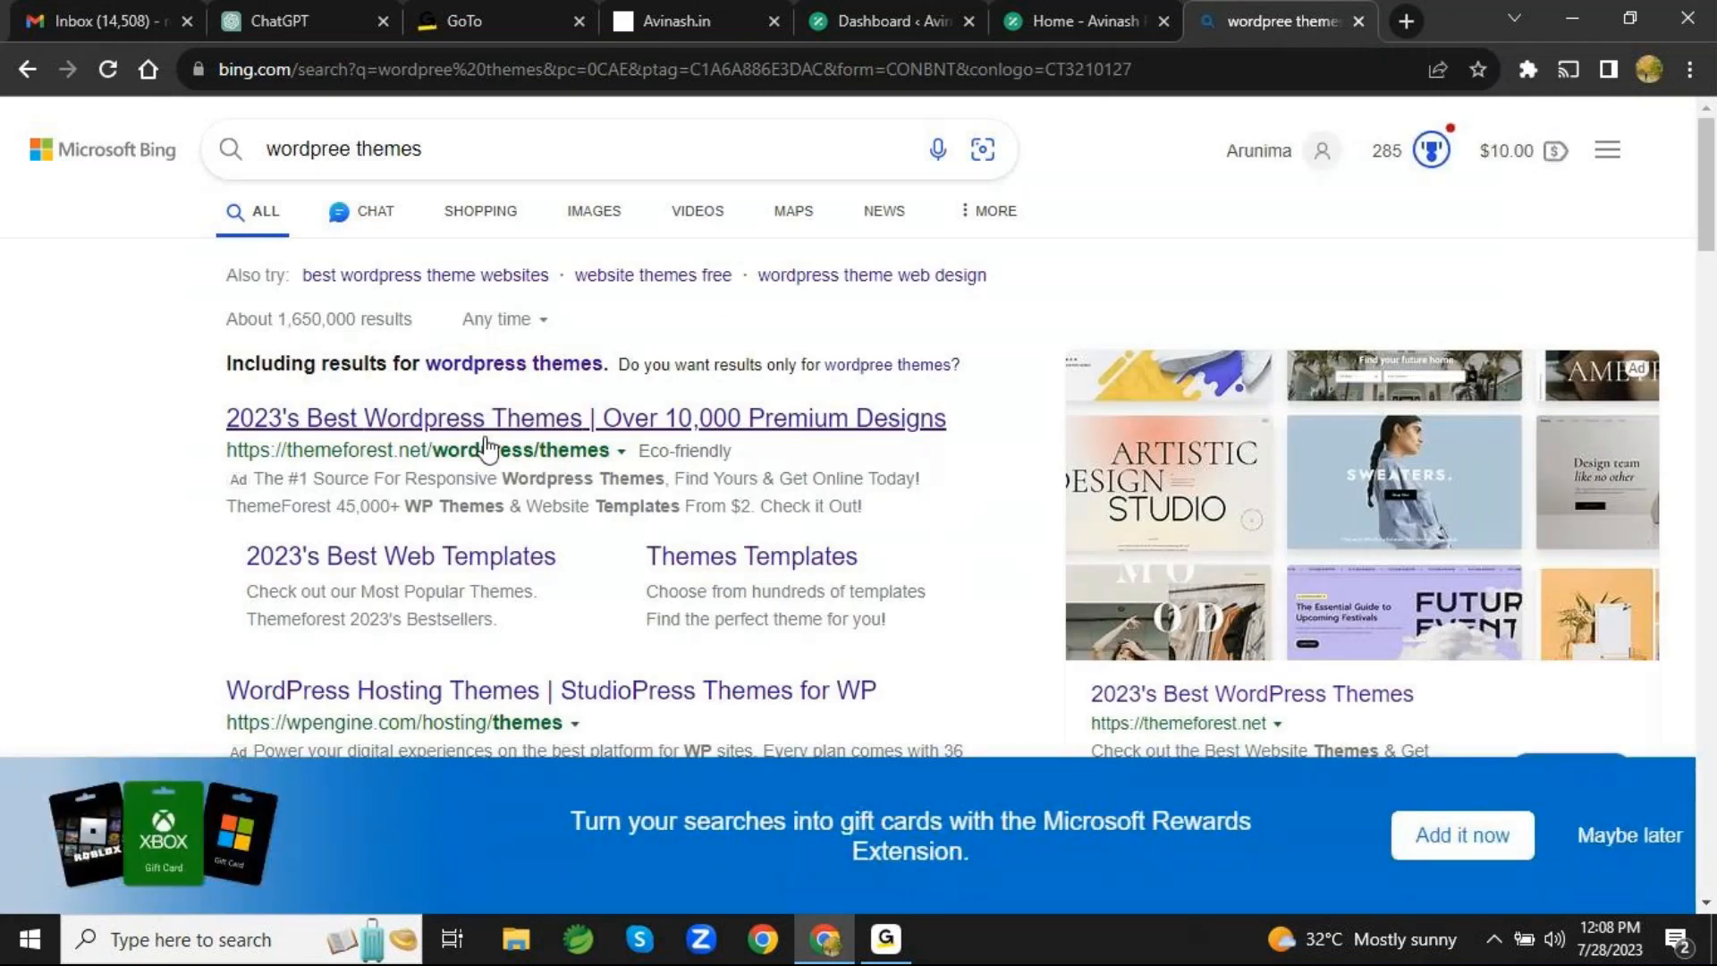
{"action": "scroll", "coordinate": [487, 449], "scroll_direction": "down", "scroll_amount": 3}
{"action": "scroll", "coordinate": [487, 450], "scroll_direction": "up", "scroll_amount": 5}
{"action": "left_click", "coordinate": [480, 448]}
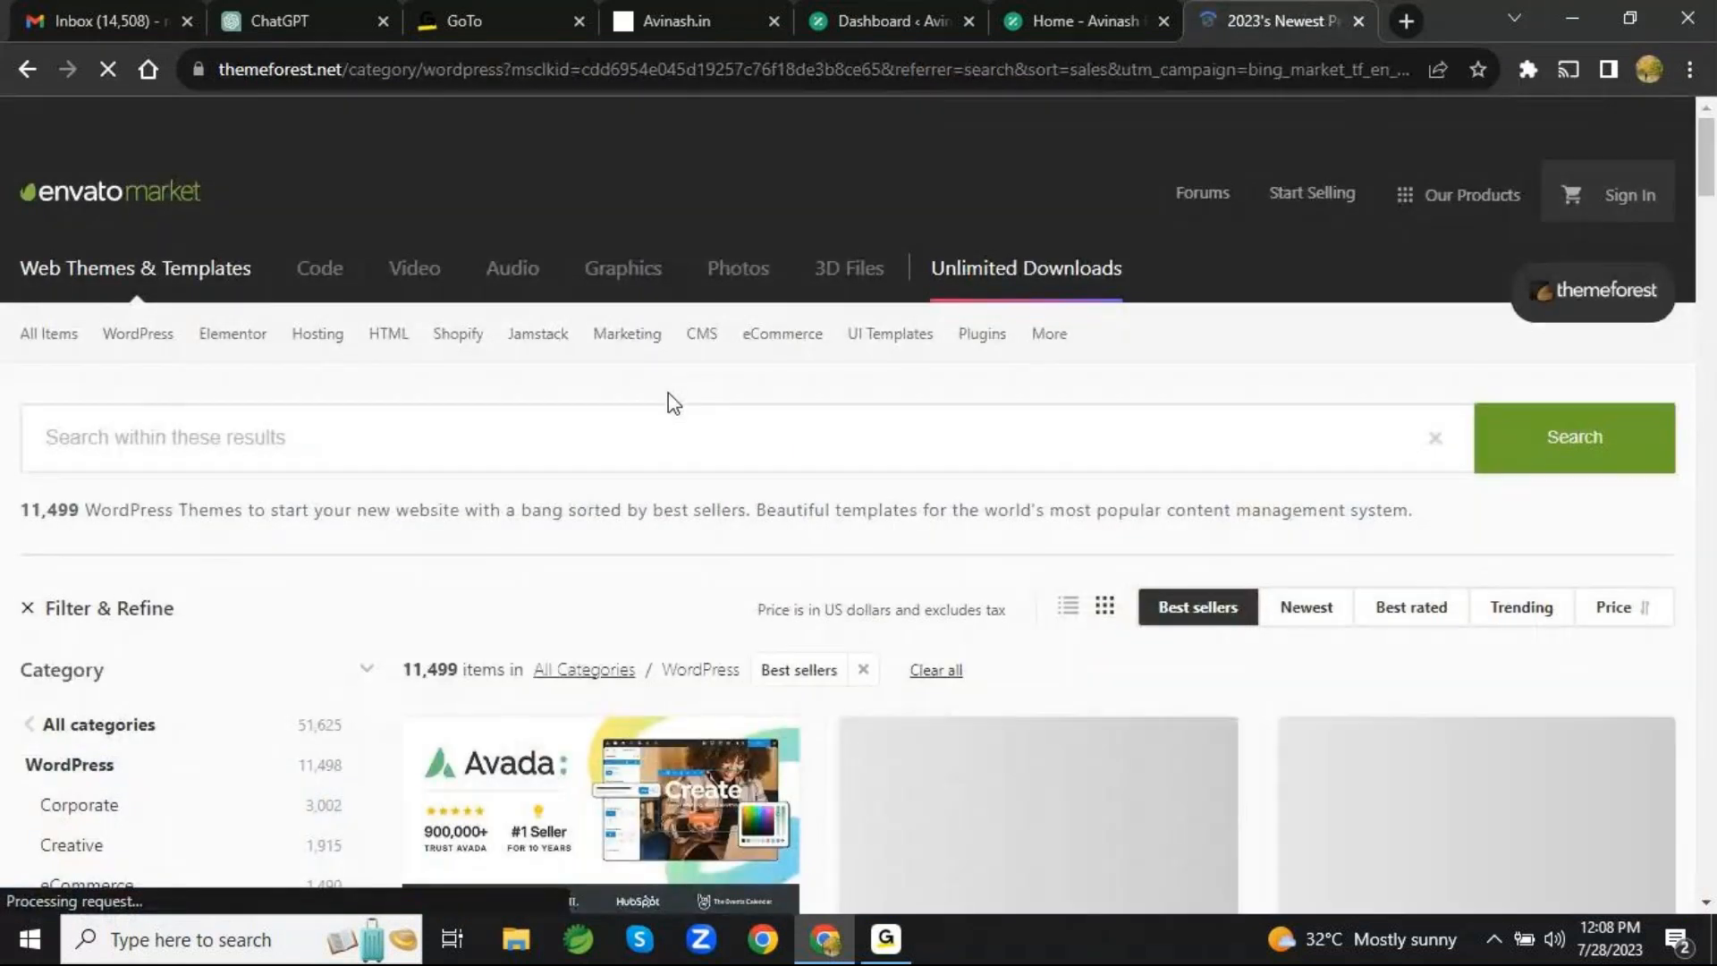
- Browse ThemeForest's best-selling WordPress themes, examining their designs, prices and ratings
{"action": "scroll", "coordinate": [668, 393], "scroll_direction": "down", "scroll_amount": 5}
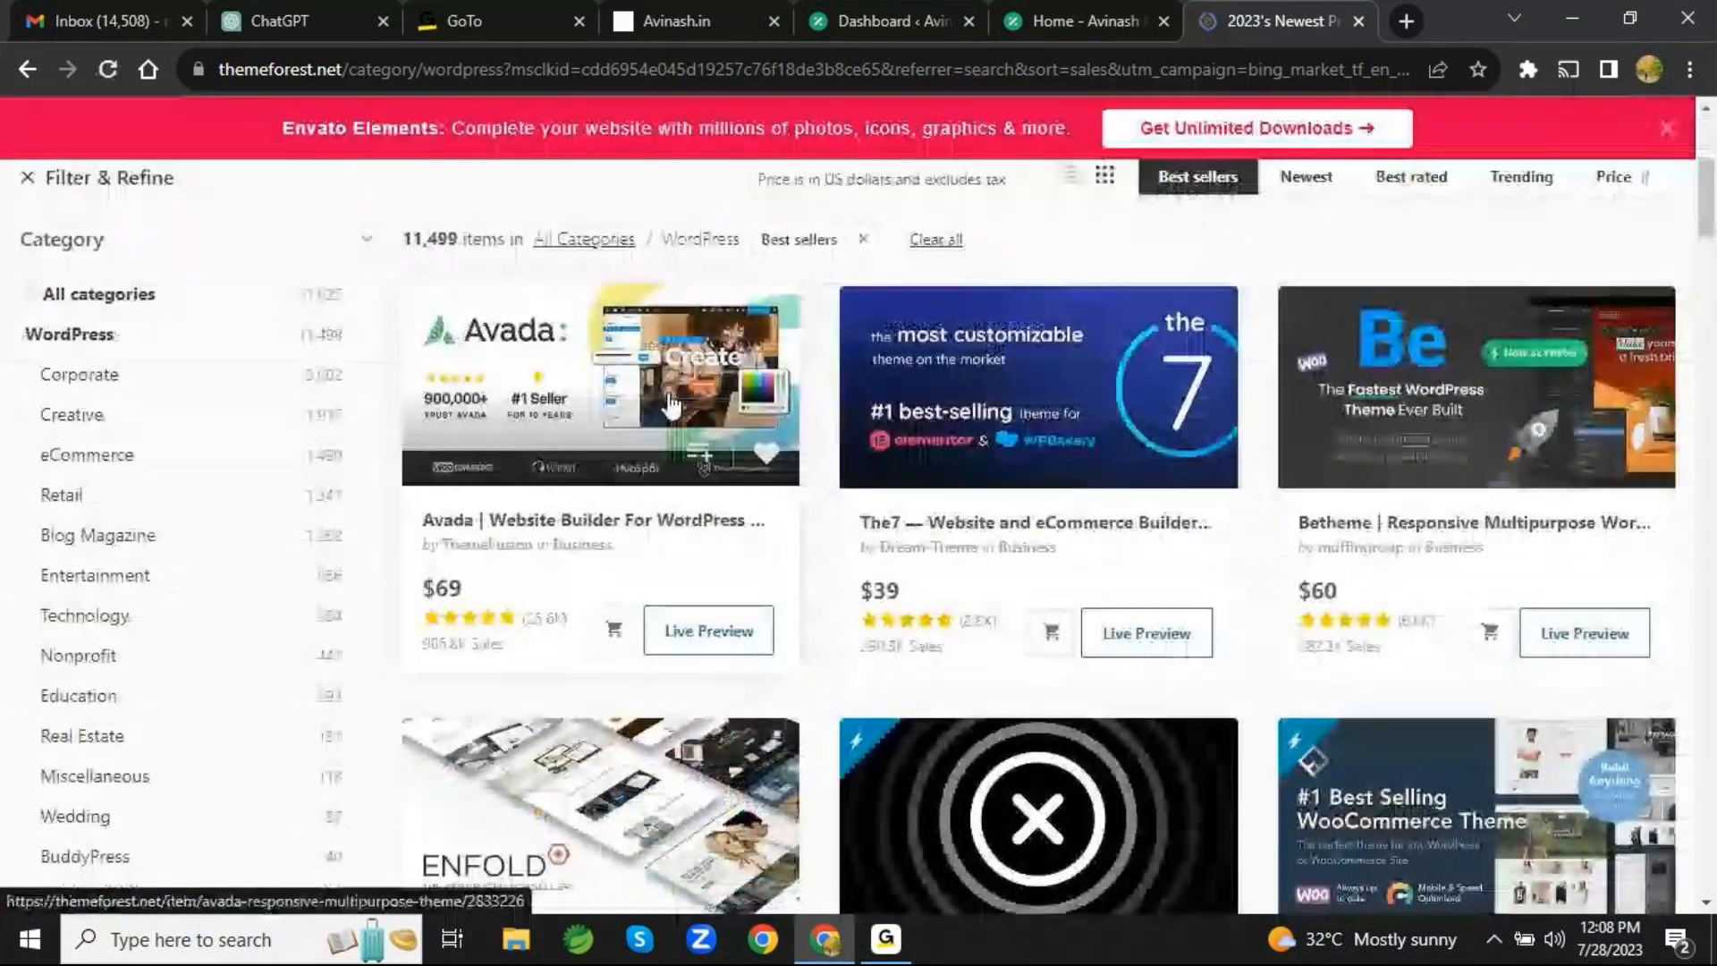
{"action": "scroll", "coordinate": [671, 404], "scroll_direction": "down", "scroll_amount": 4}
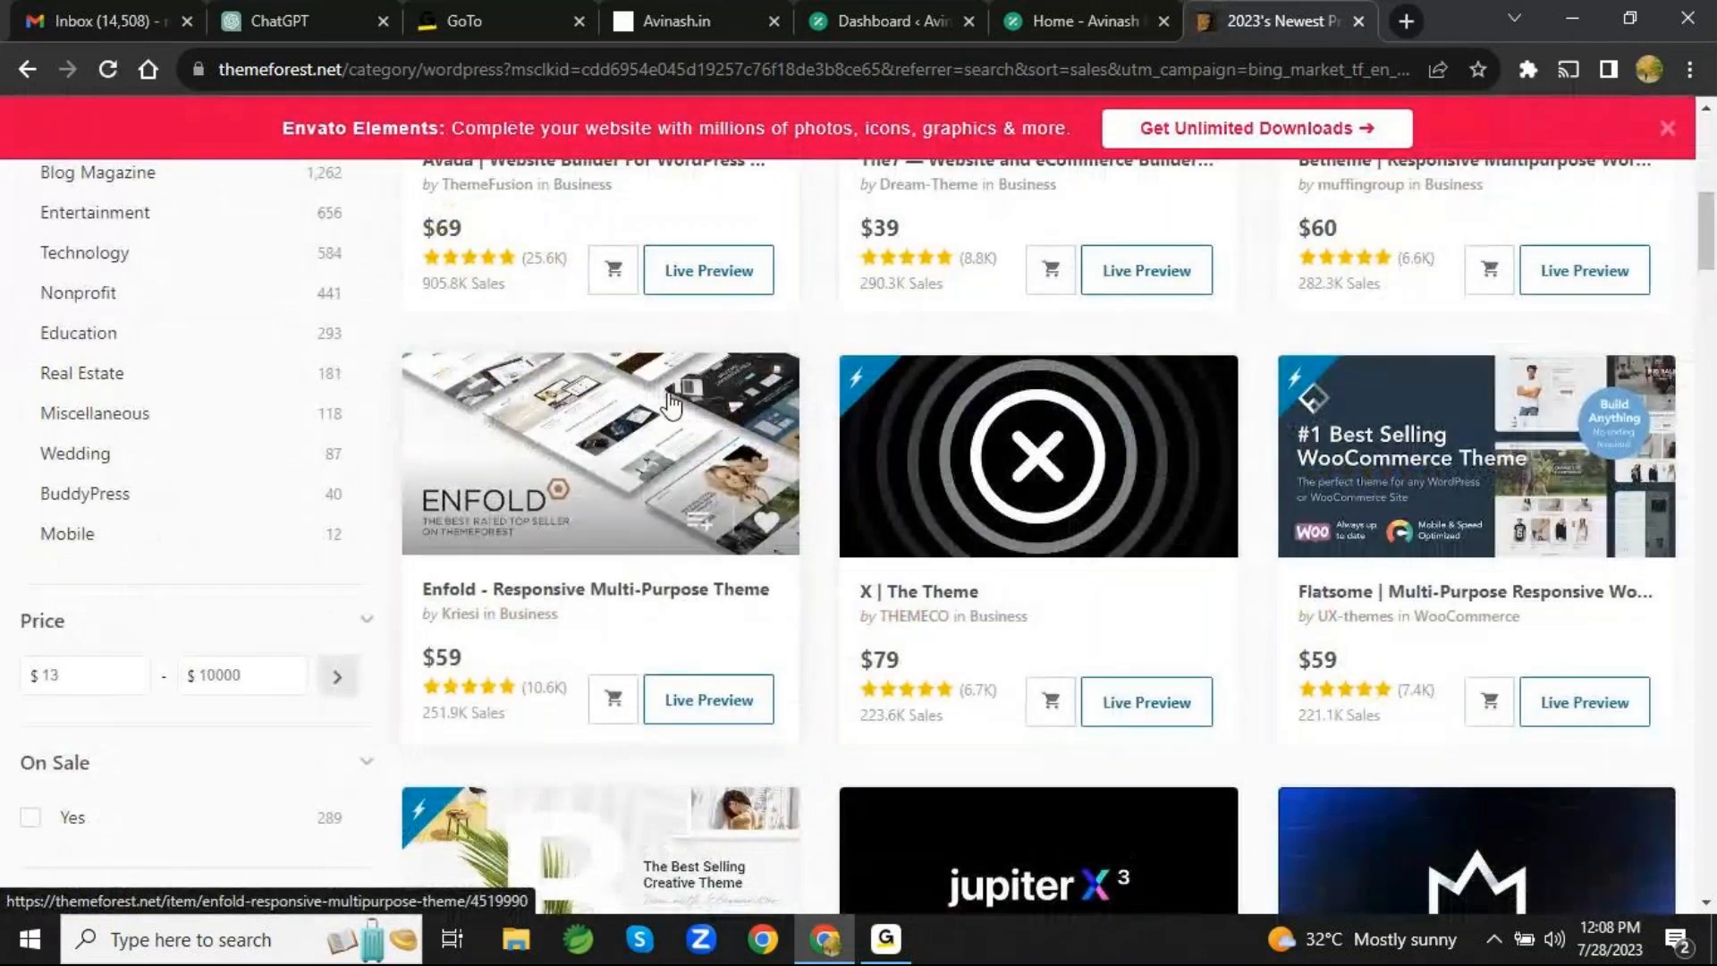
{"action": "scroll", "coordinate": [671, 404], "scroll_direction": "down", "scroll_amount": 6}
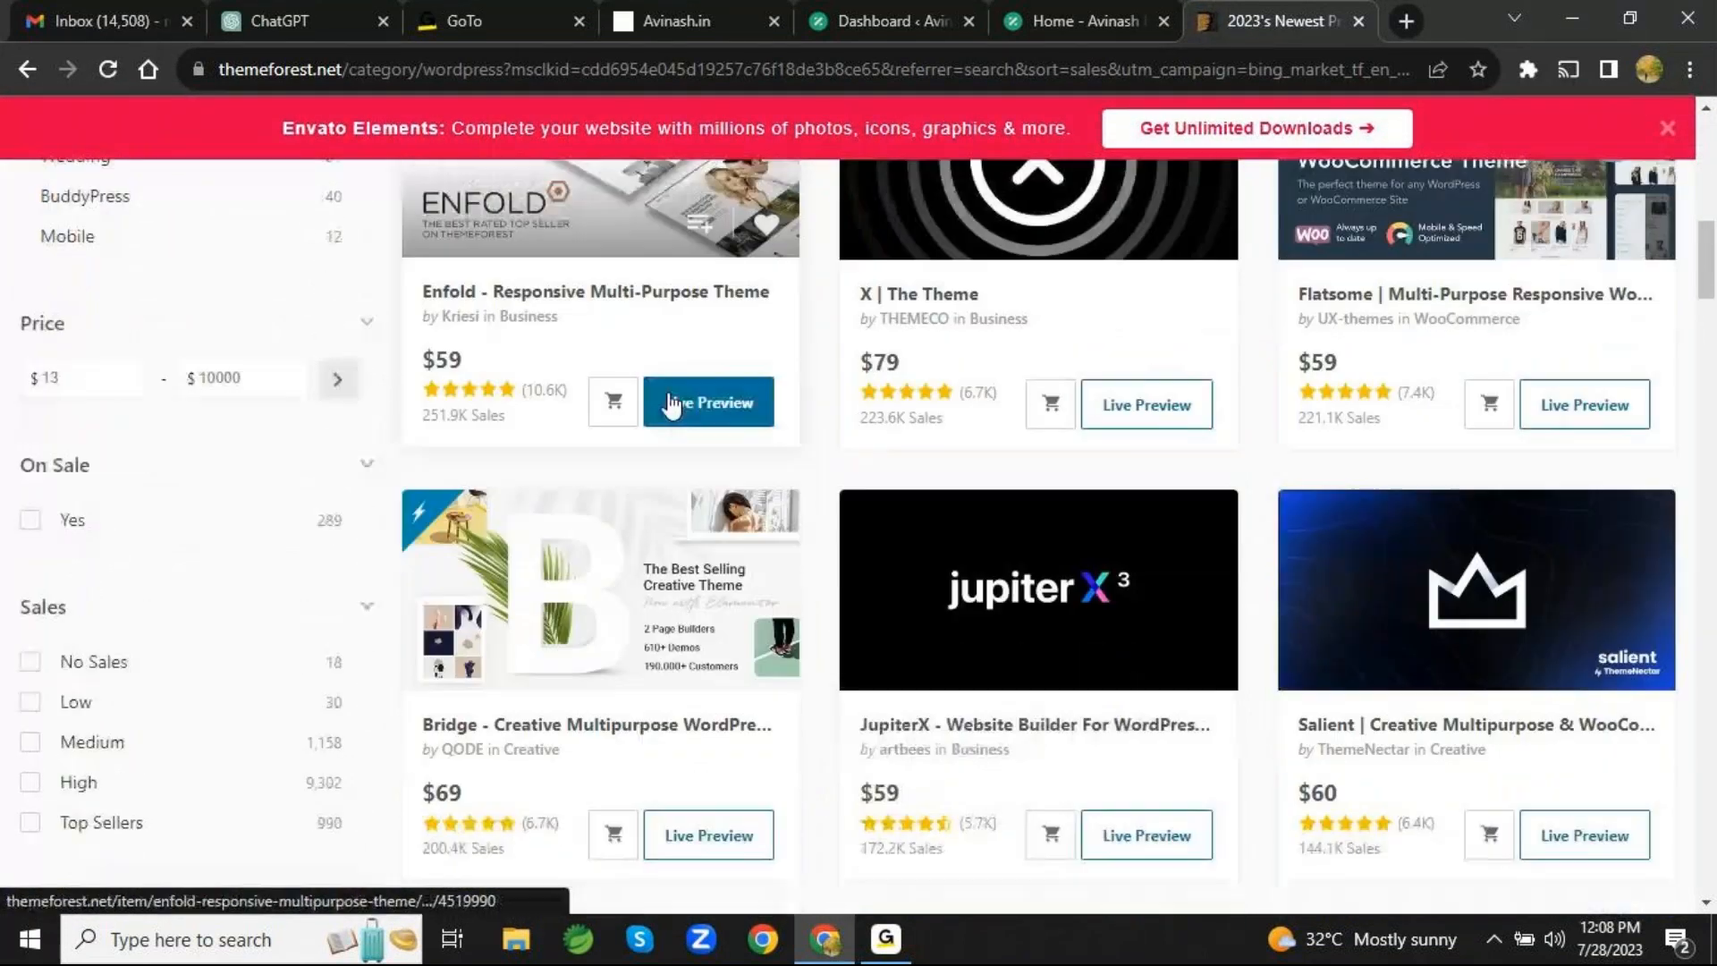
{"action": "scroll", "coordinate": [672, 404], "scroll_direction": "down", "scroll_amount": 8}
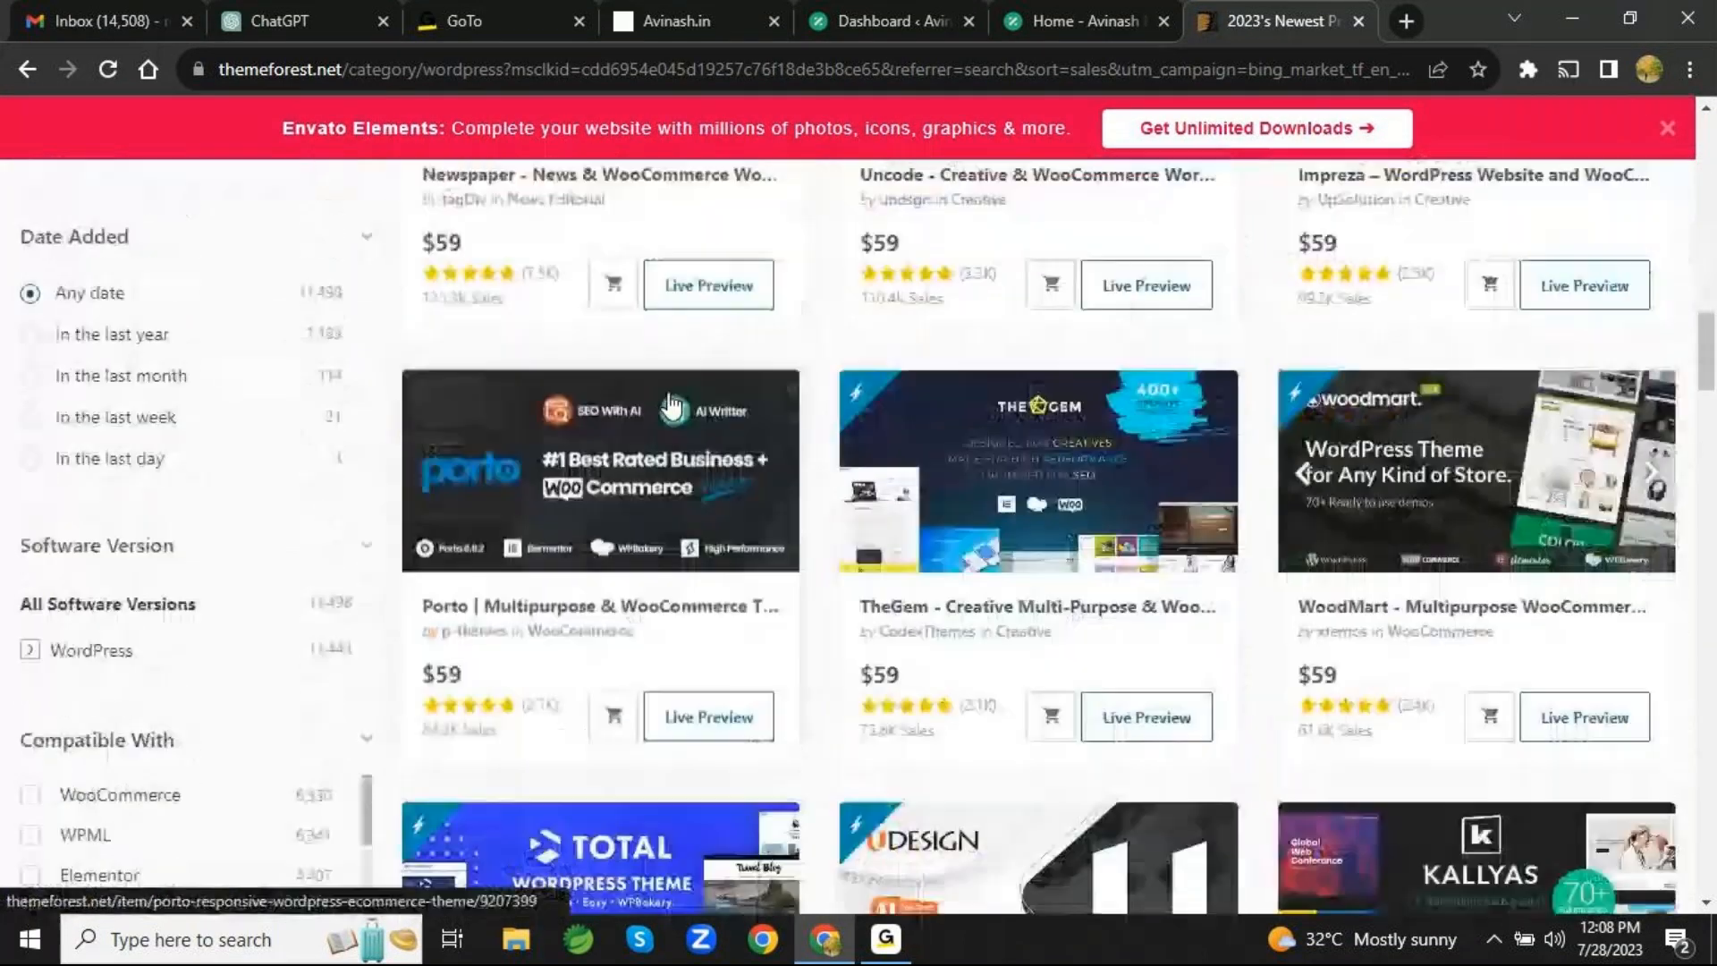
{"action": "scroll", "coordinate": [672, 407], "scroll_direction": "down", "scroll_amount": 5}
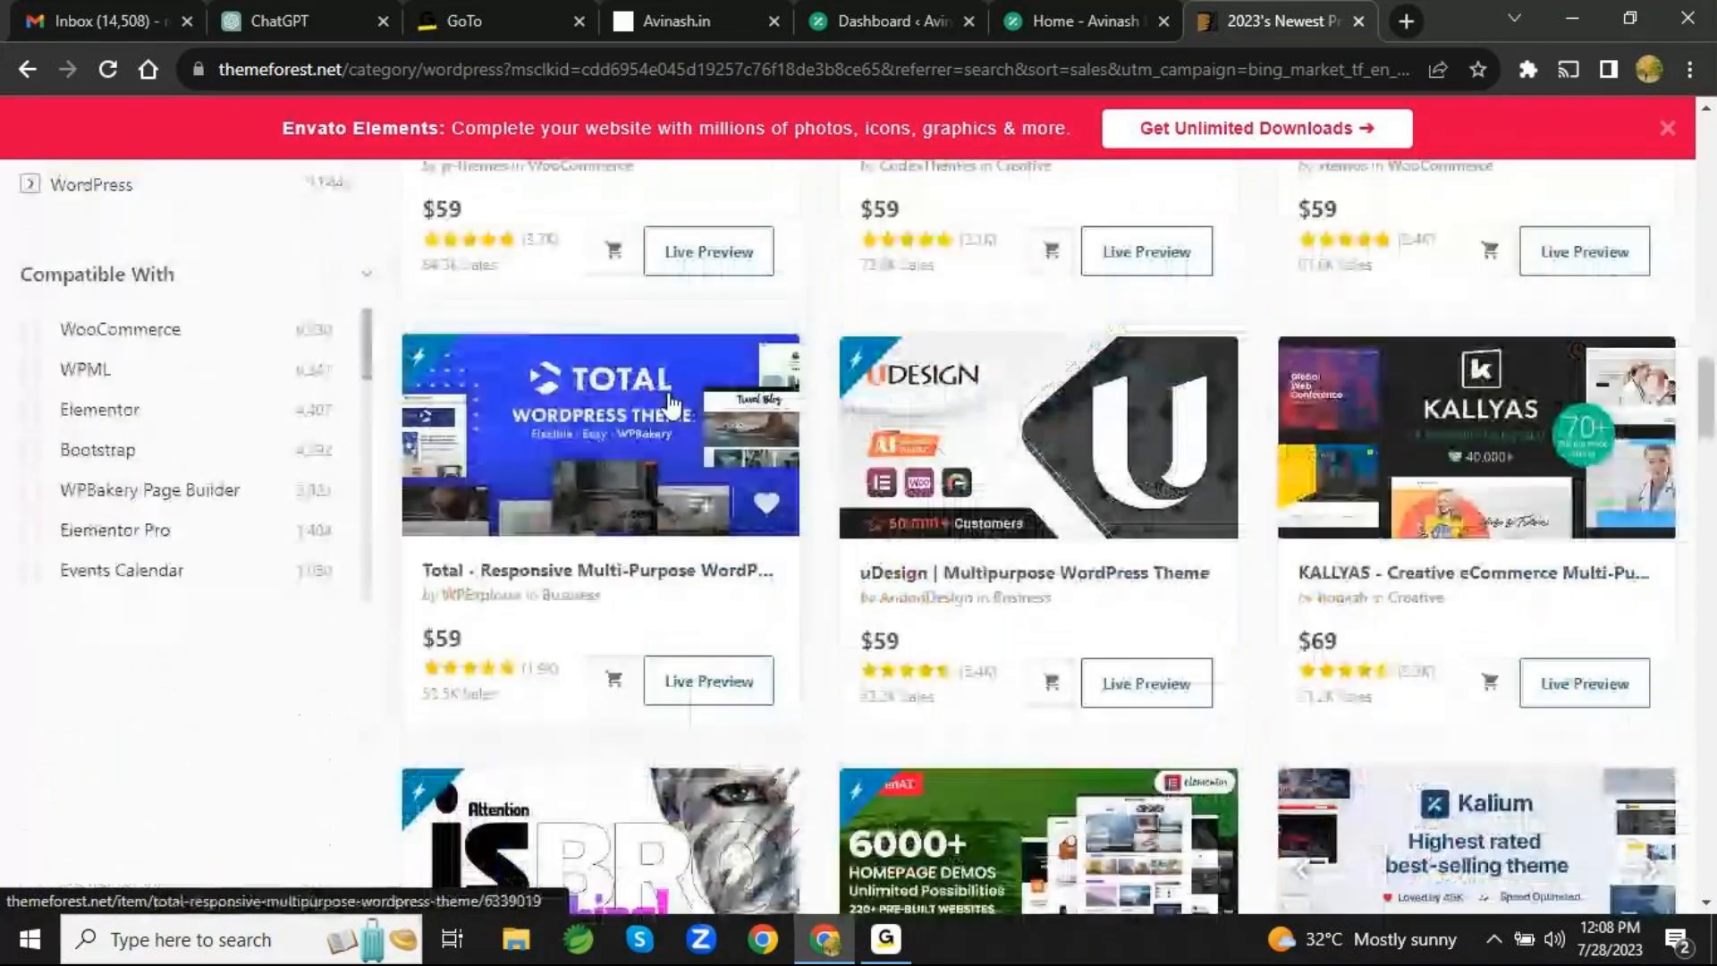
{"action": "scroll", "coordinate": [671, 405], "scroll_direction": "up", "scroll_amount": 3}
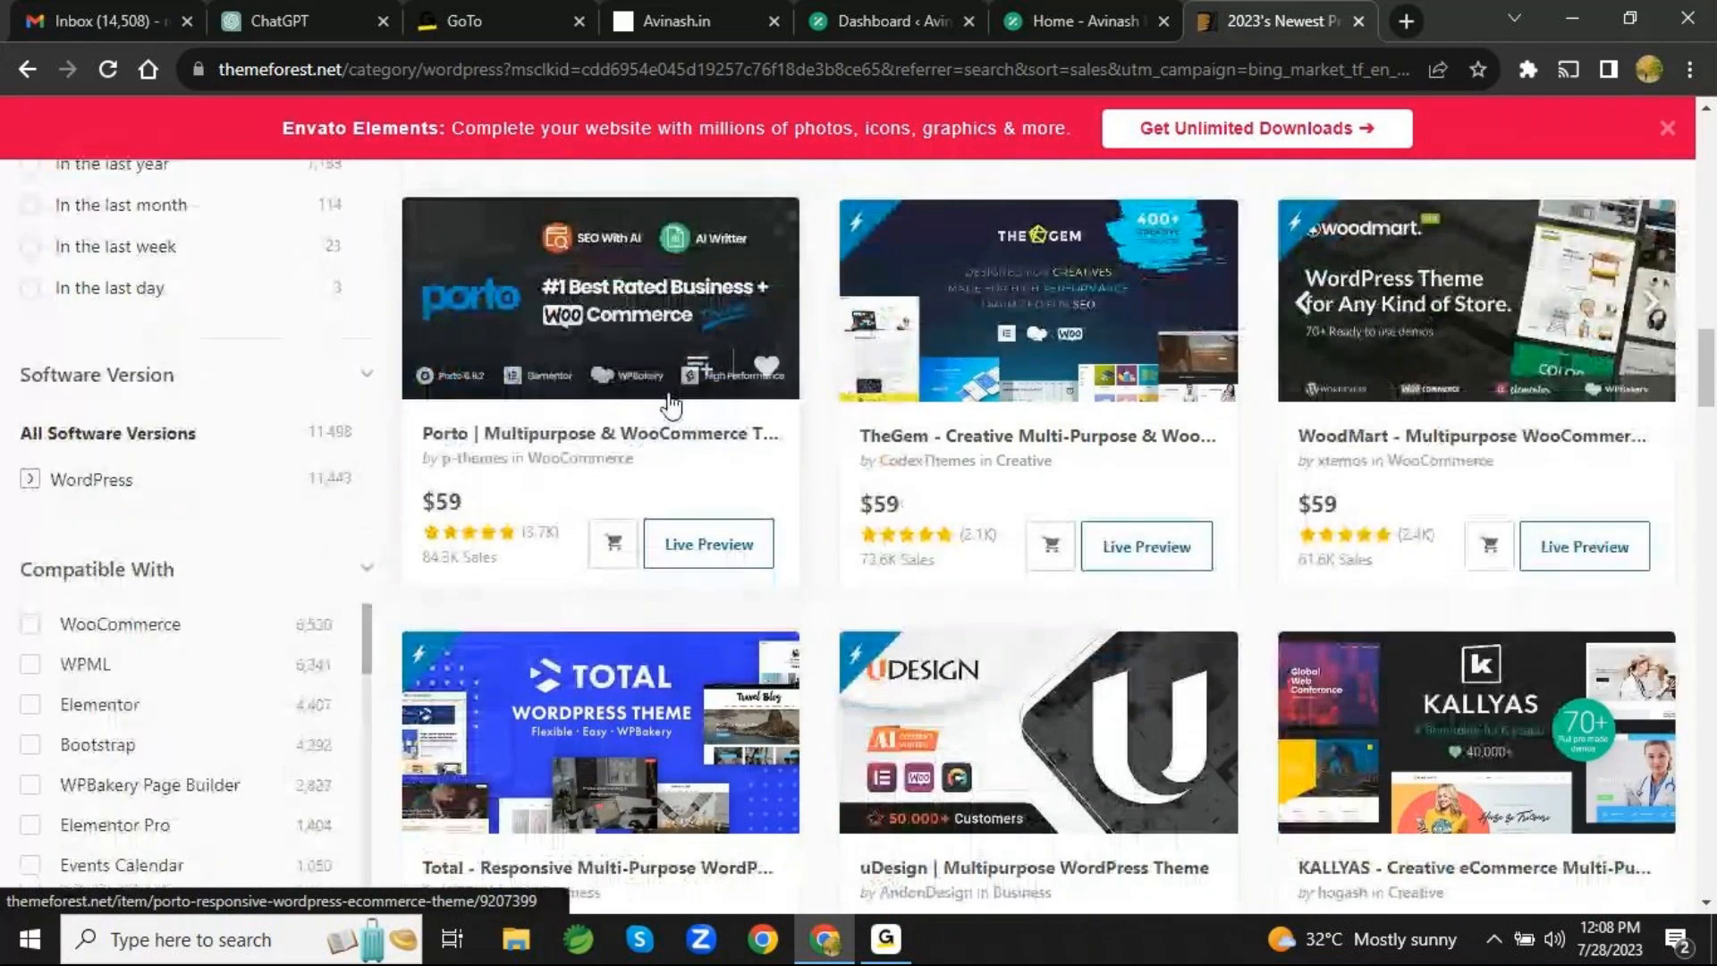
{"action": "scroll", "coordinate": [672, 407], "scroll_direction": "up", "scroll_amount": 1}
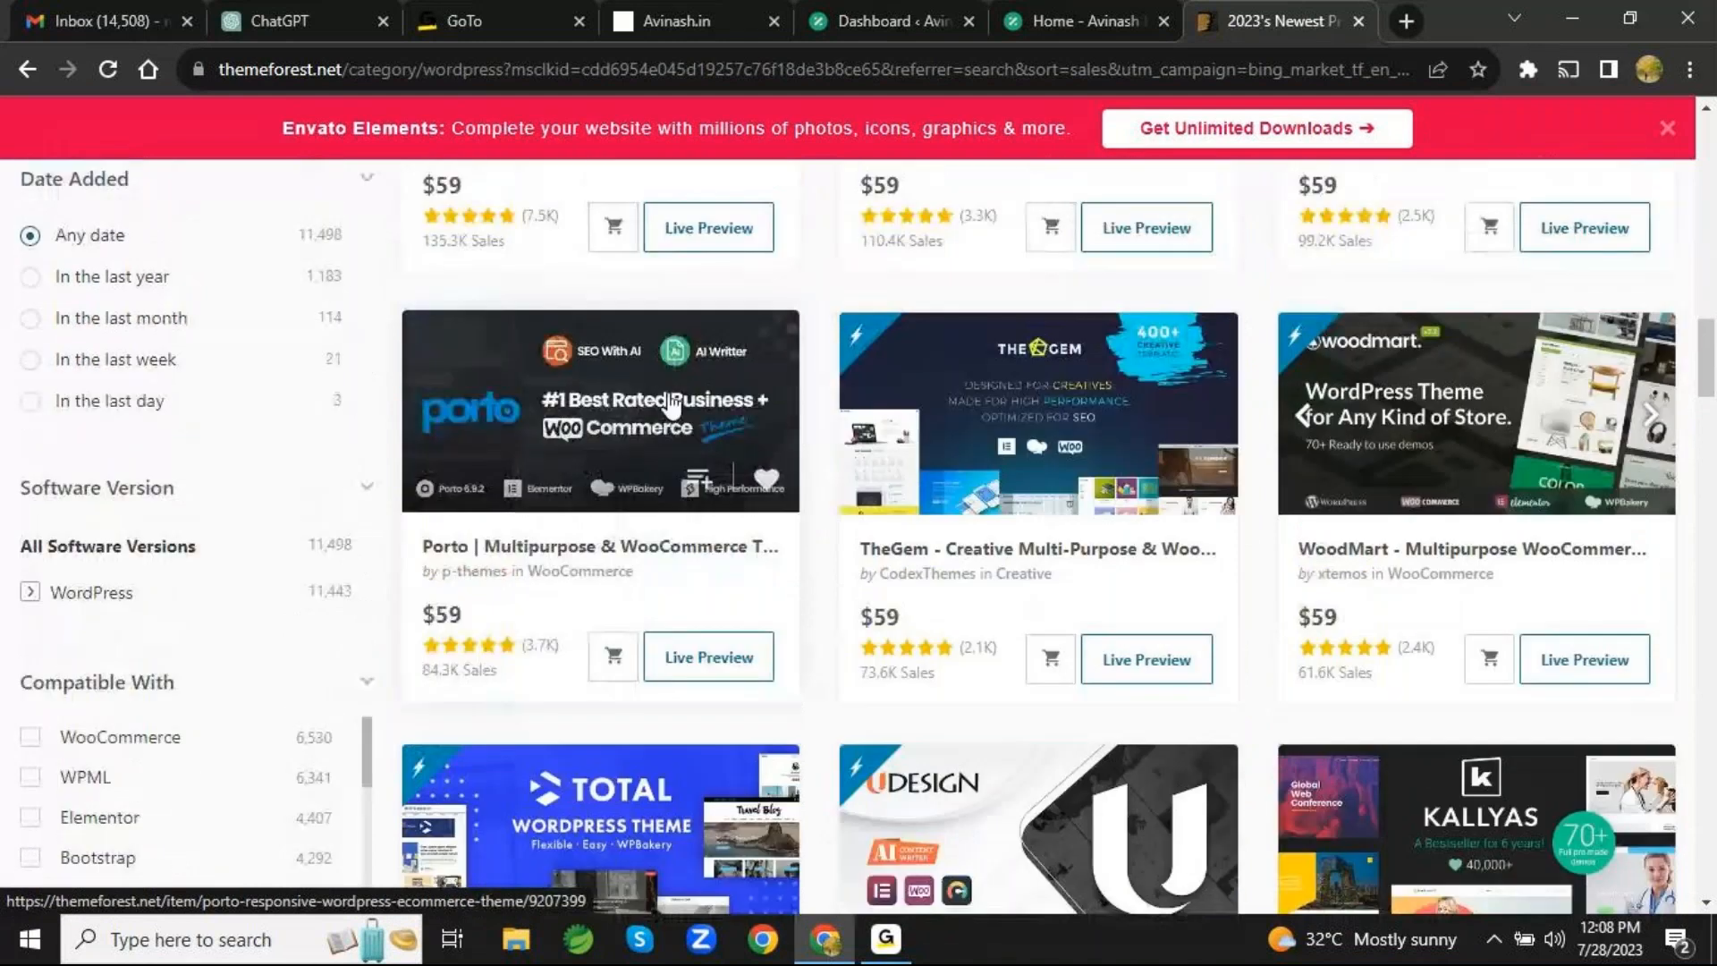
{"action": "scroll", "coordinate": [673, 404], "scroll_direction": "up", "scroll_amount": 3}
{"action": "scroll", "coordinate": [672, 404], "scroll_direction": "up", "scroll_amount": 4}
{"action": "scroll", "coordinate": [672, 407], "scroll_direction": "up", "scroll_amount": 3}
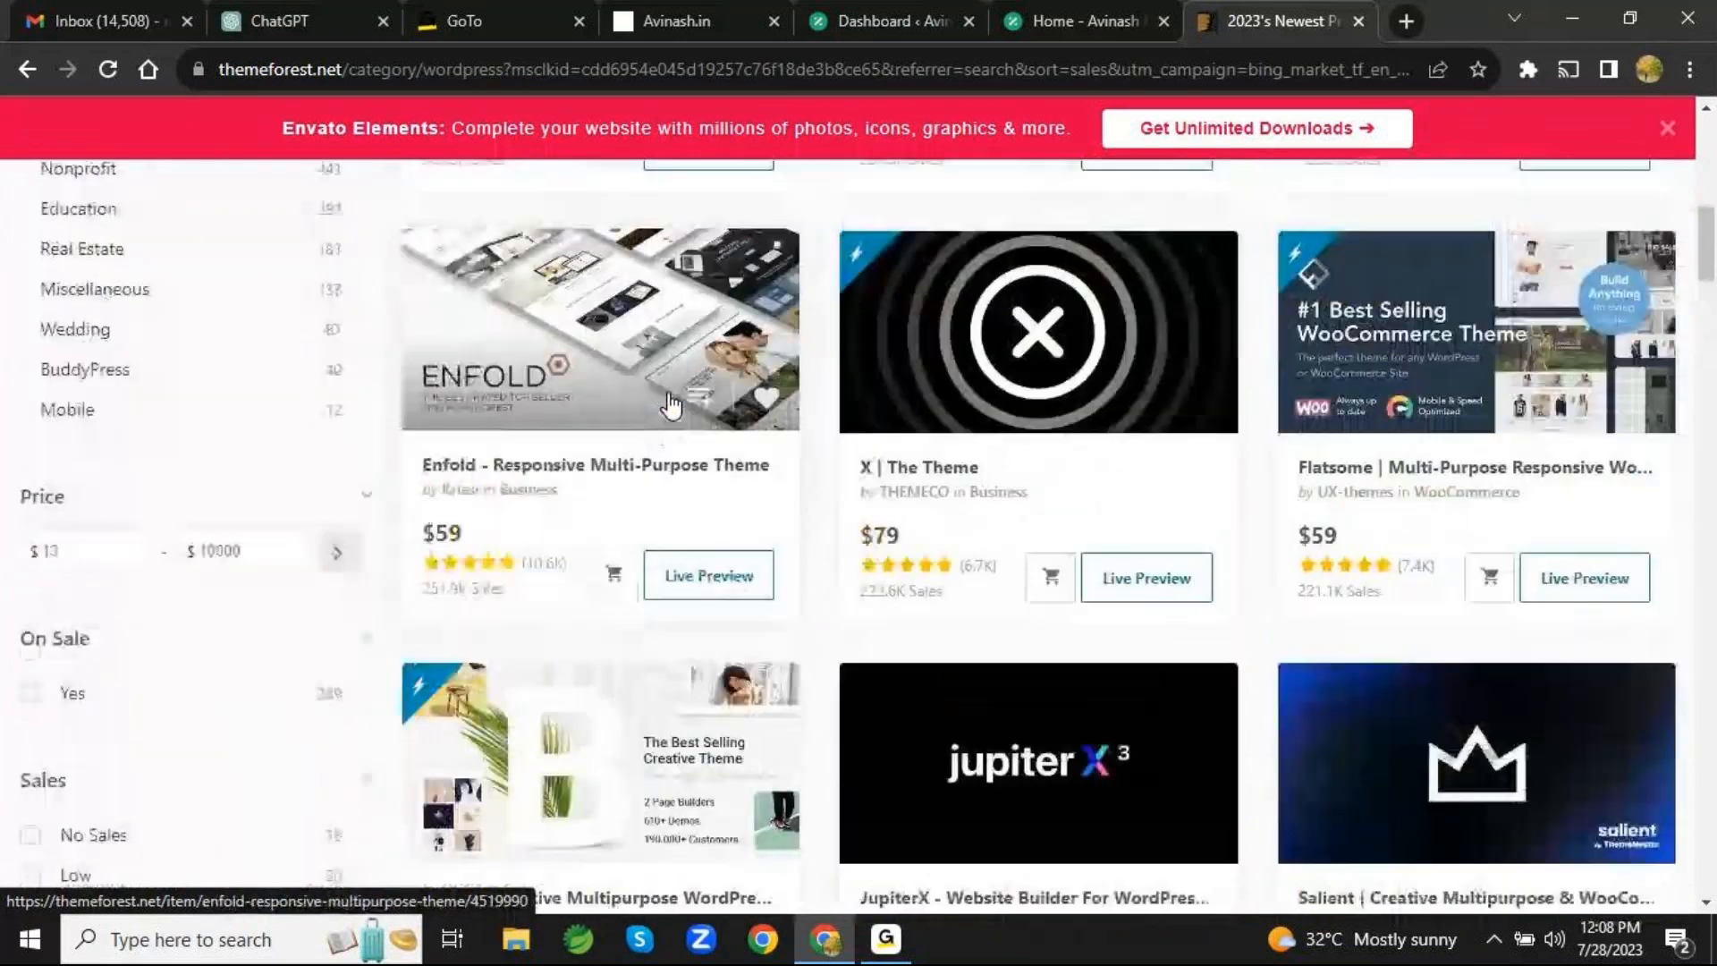
{"action": "scroll", "coordinate": [672, 405], "scroll_direction": "up", "scroll_amount": 8}
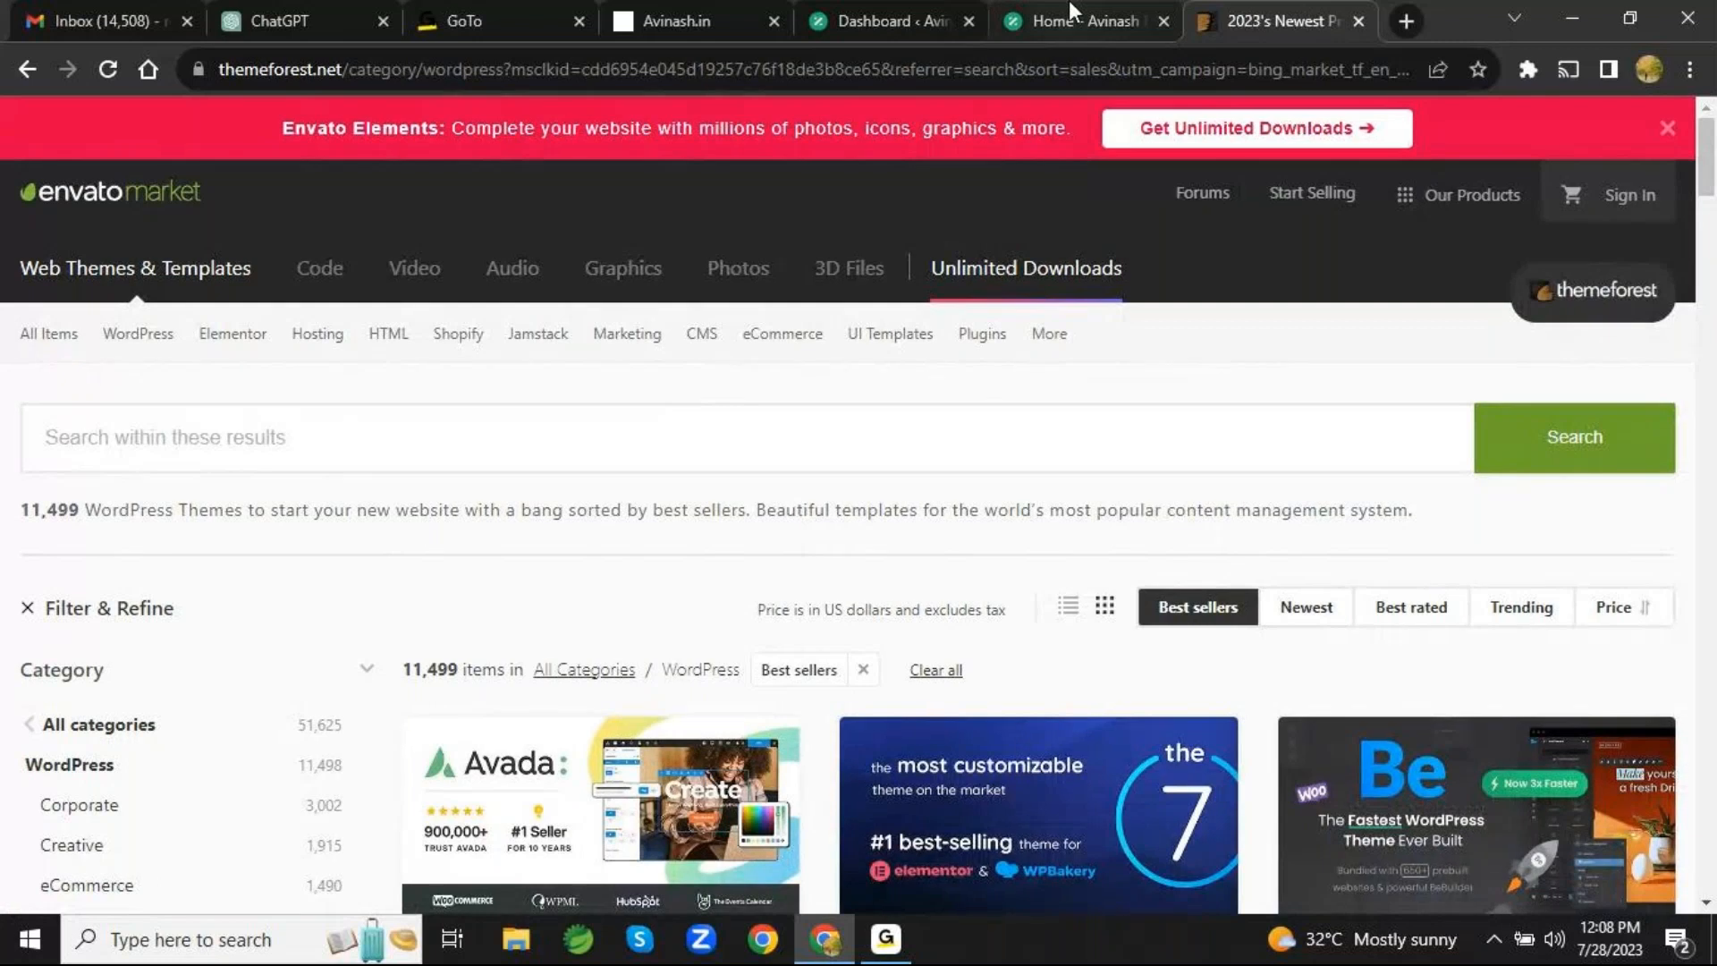
- Revisit the site's homepage, return to its WordPress dashboard and dismiss the session-expired login dialog
{"action": "left_click", "coordinate": [1061, 32]}
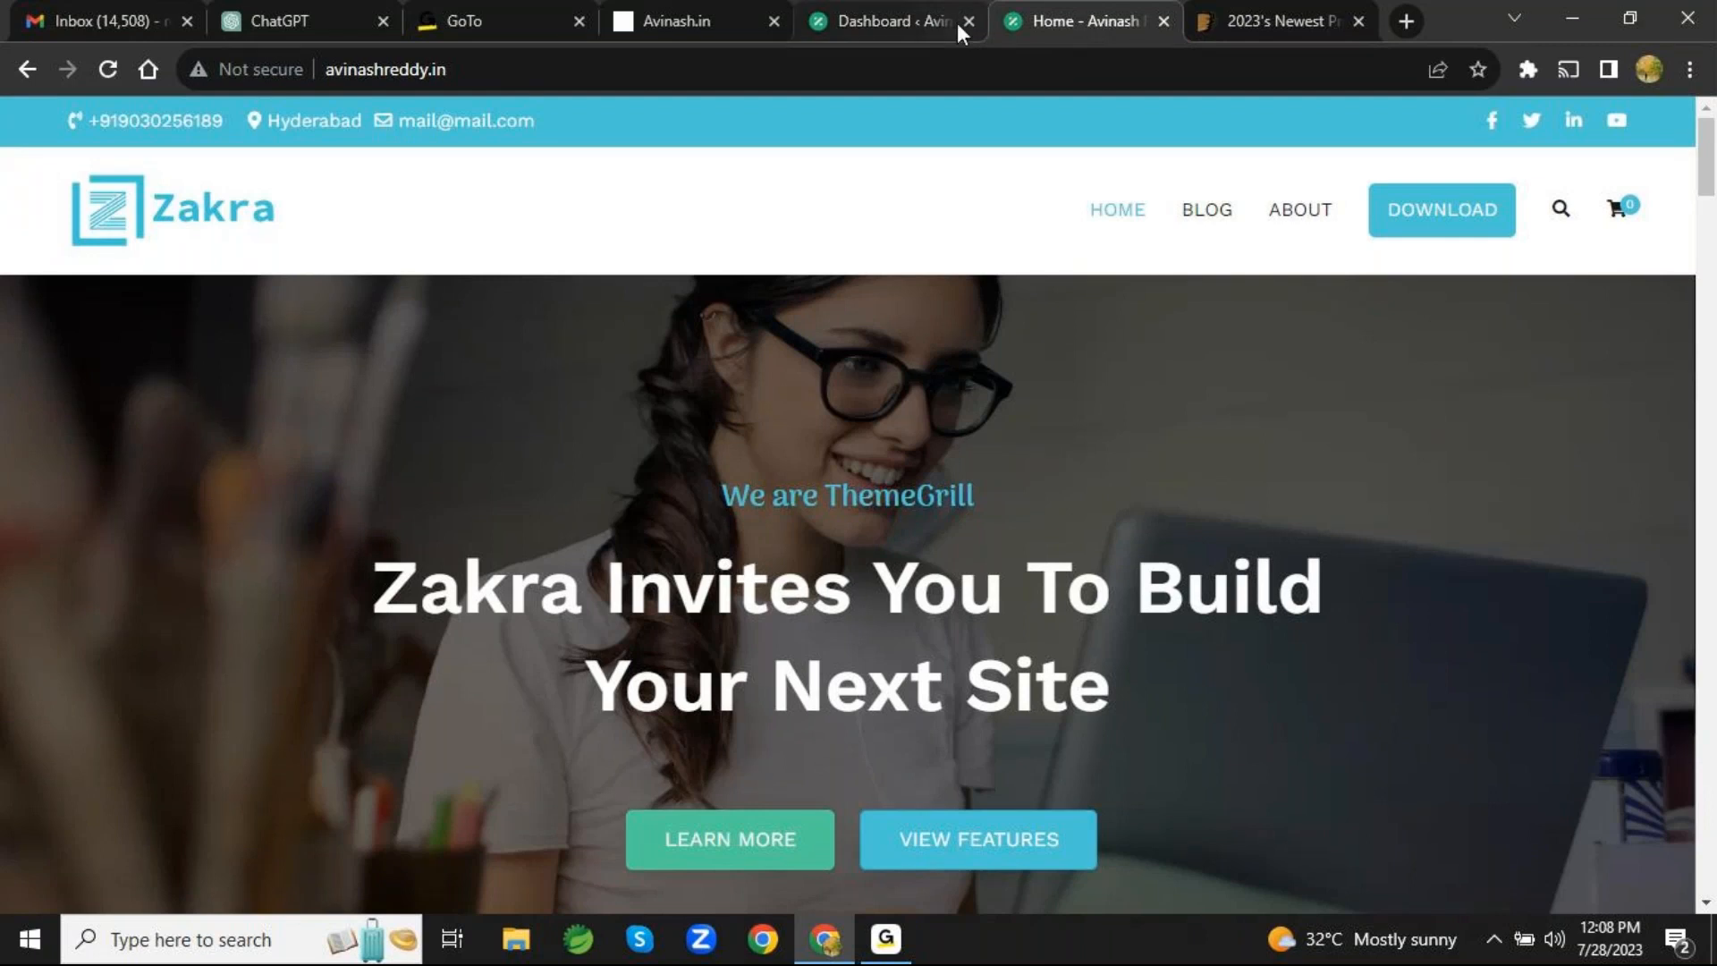
{"action": "left_click", "coordinate": [909, 18]}
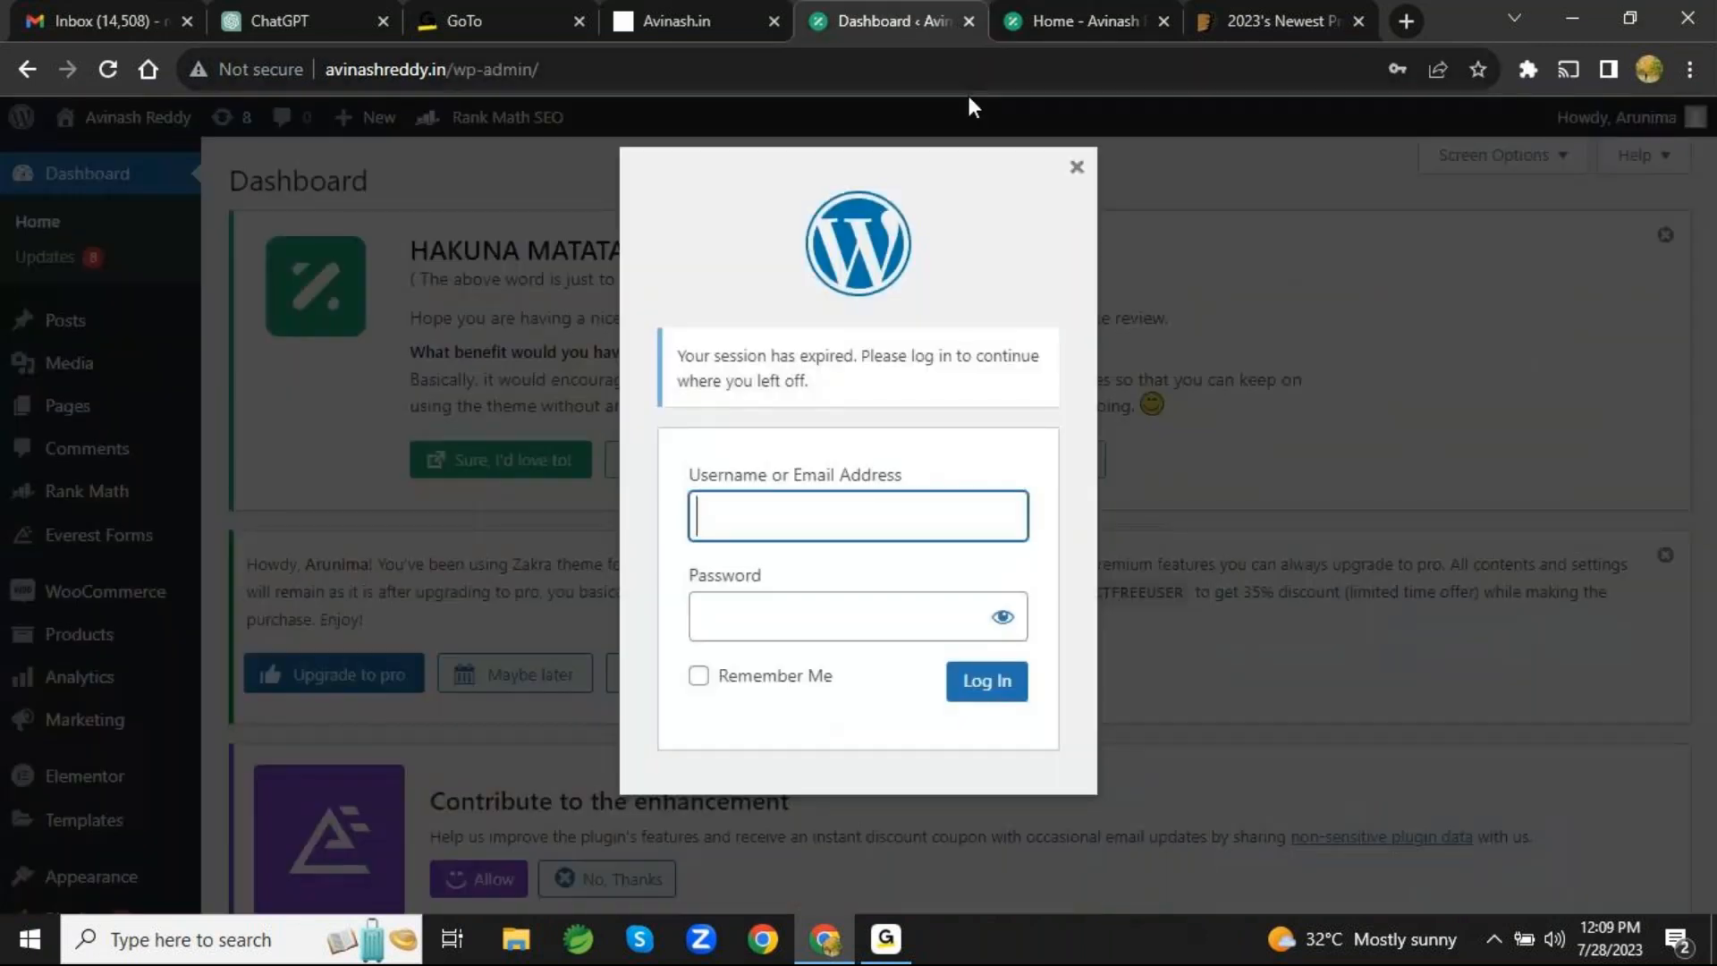
{"action": "left_click", "coordinate": [1077, 168]}
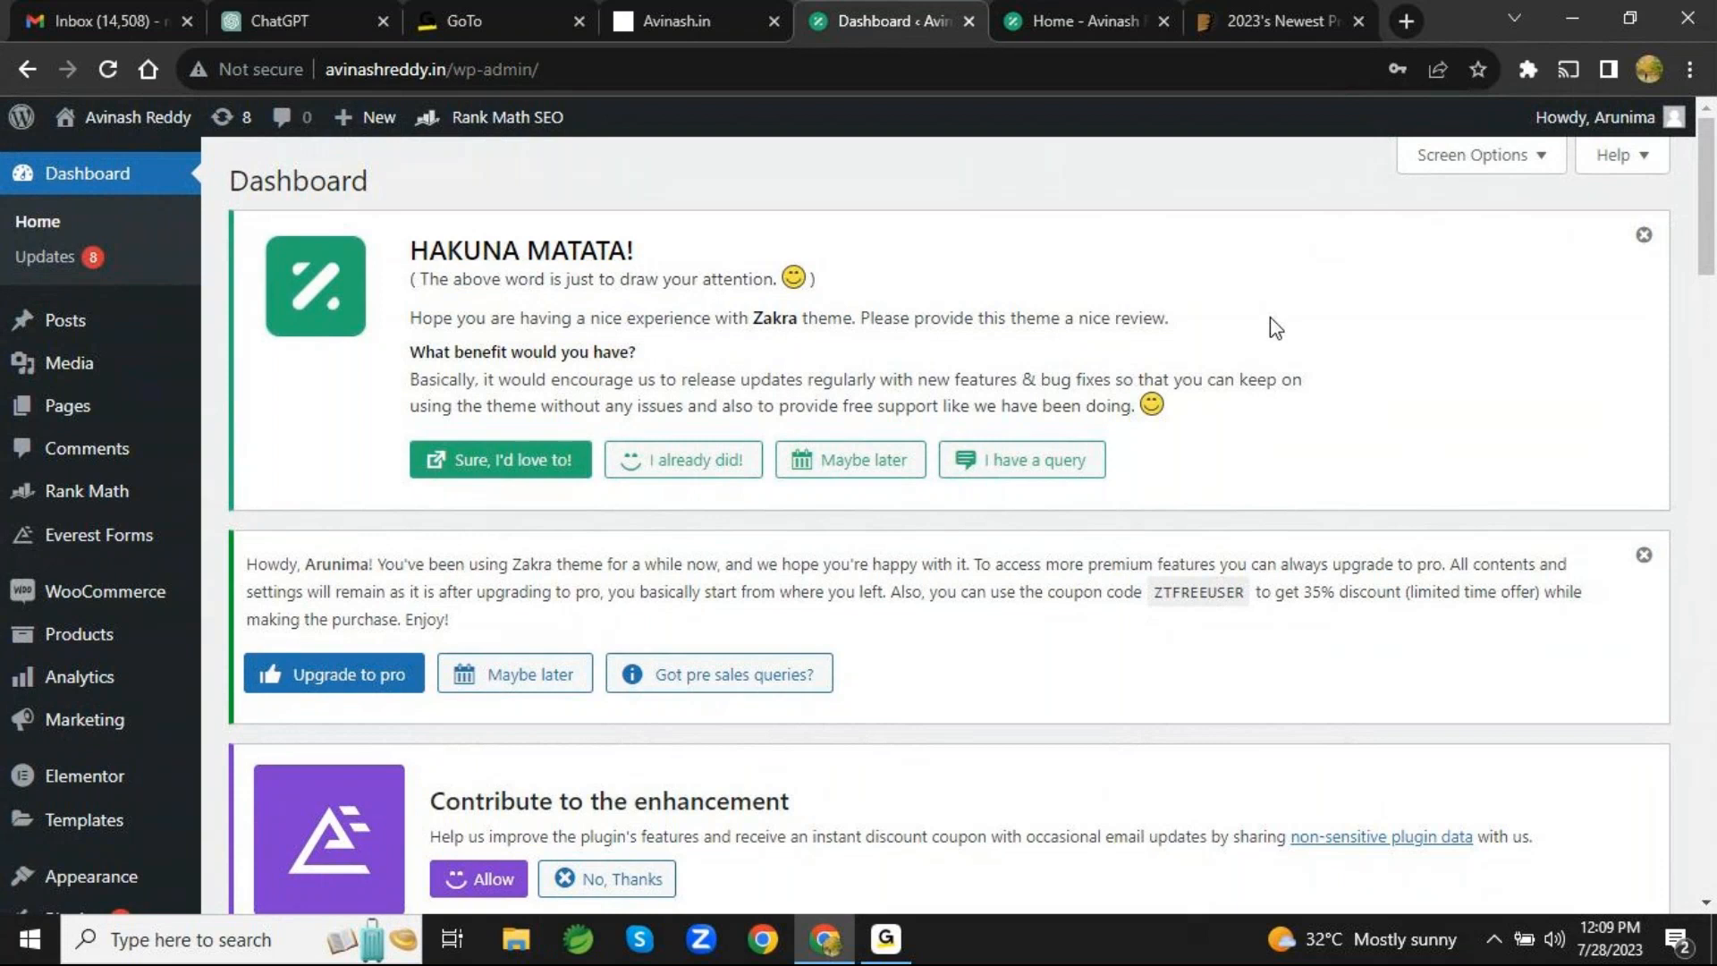
- Tour the dashboard's admin sections from Updates, Posts, Media and Pages through Comments, Rank Math, Everest Forms, WooCommerce and Products
{"action": "scroll", "coordinate": [1274, 322], "scroll_direction": "down", "scroll_amount": 5}
{"action": "scroll", "coordinate": [1274, 322], "scroll_direction": "up", "scroll_amount": 5}
{"action": "mouse_move", "coordinate": [171, 382]}
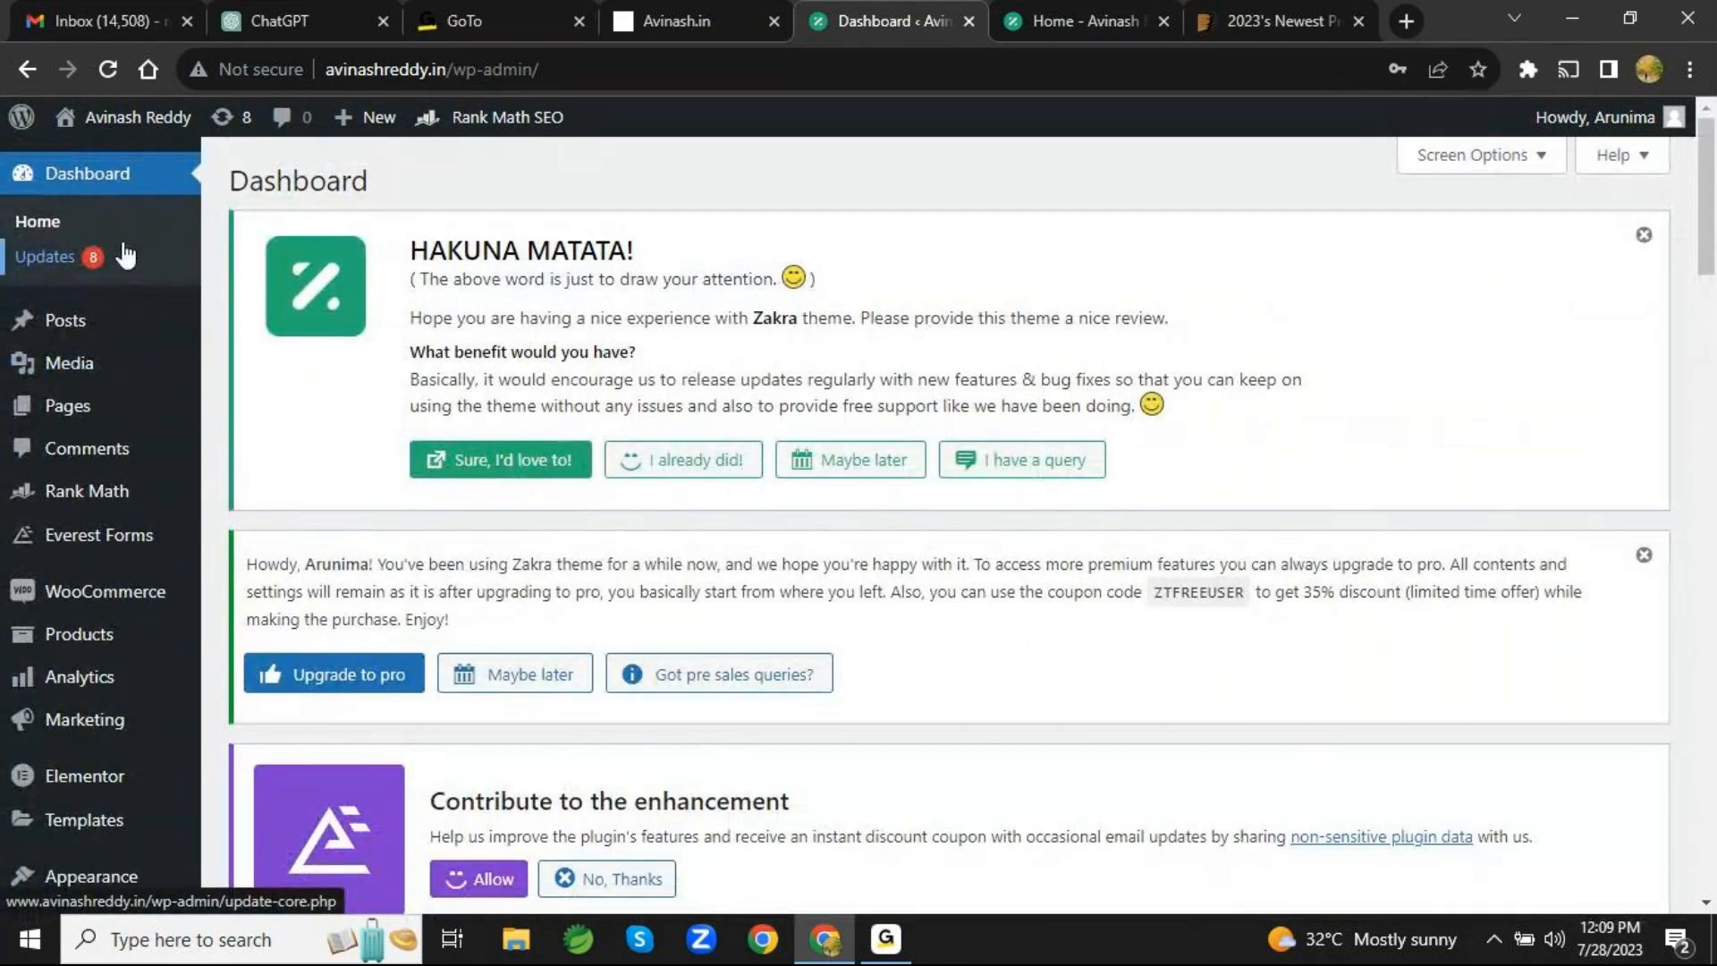
{"action": "mouse_move", "coordinate": [100, 644]}
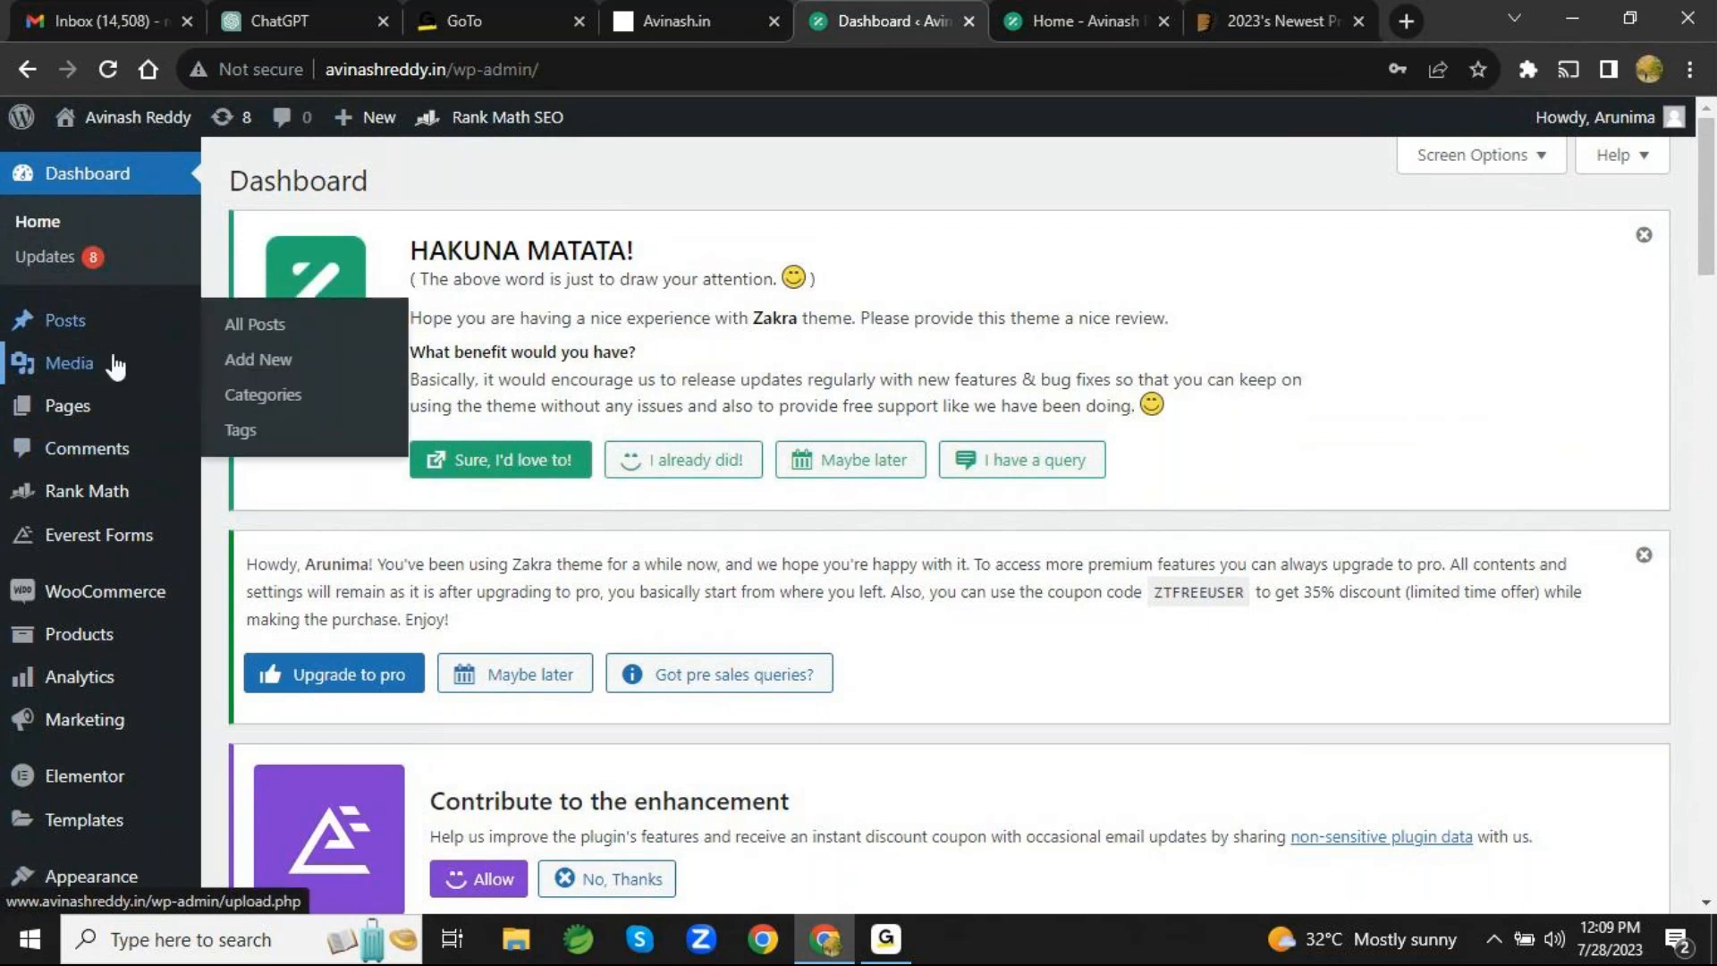
{"action": "mouse_move", "coordinate": [108, 404]}
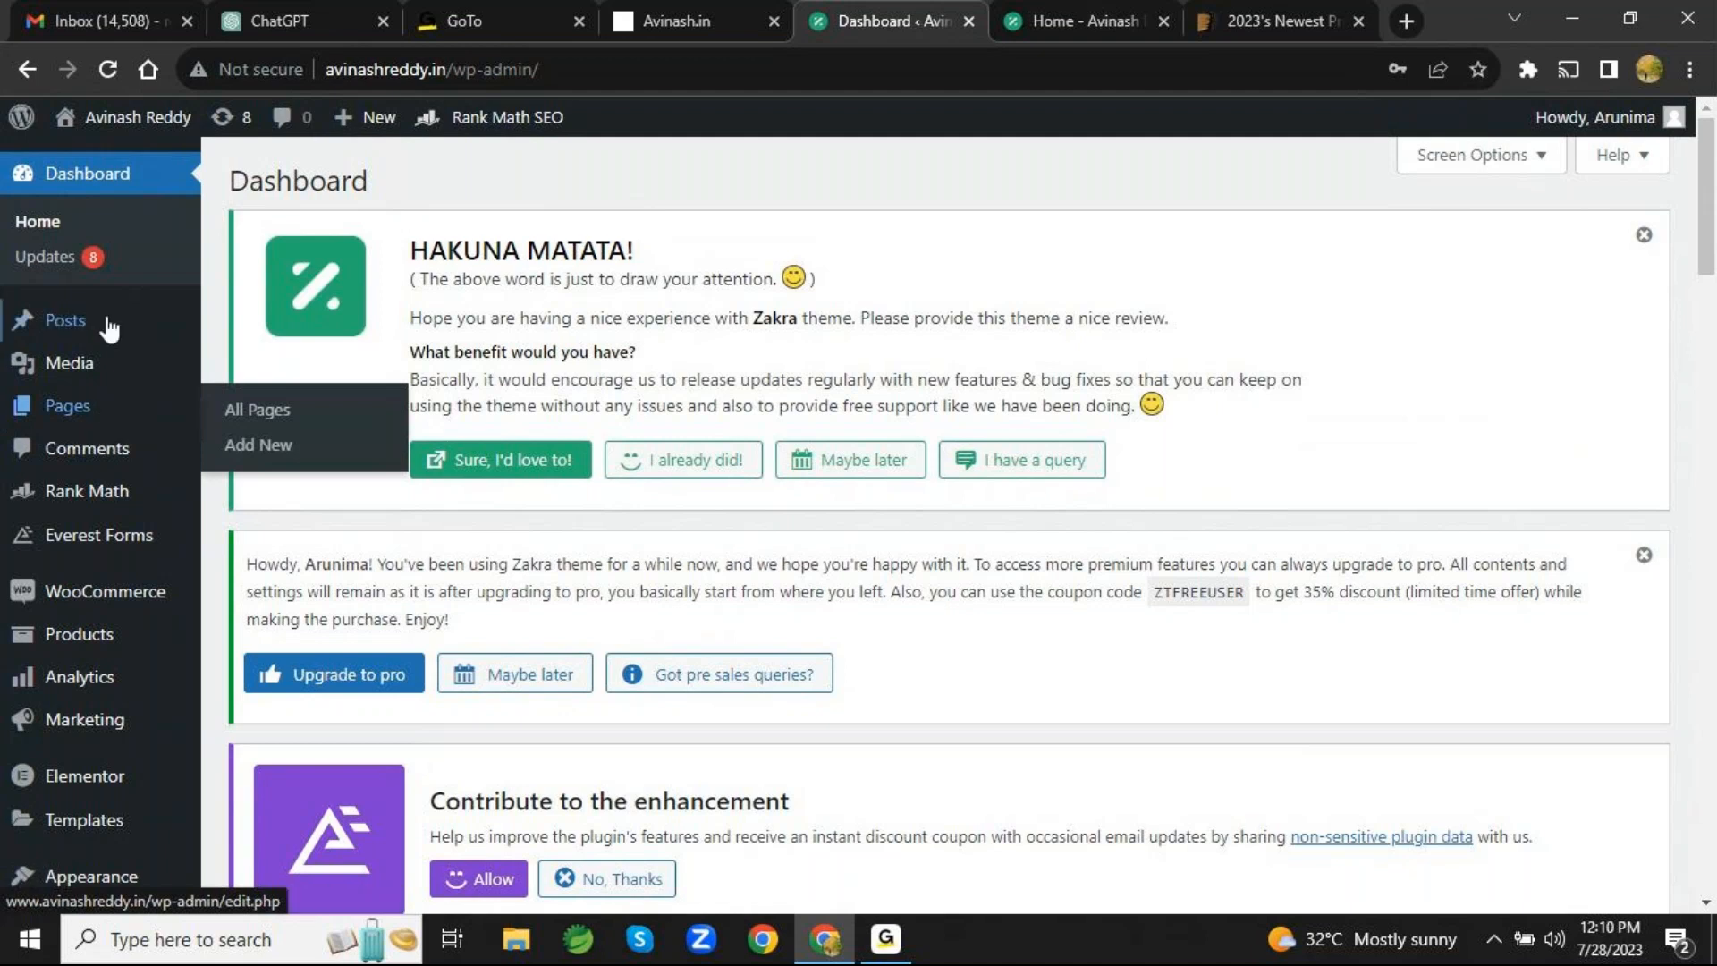
{"action": "mouse_move", "coordinate": [110, 327]}
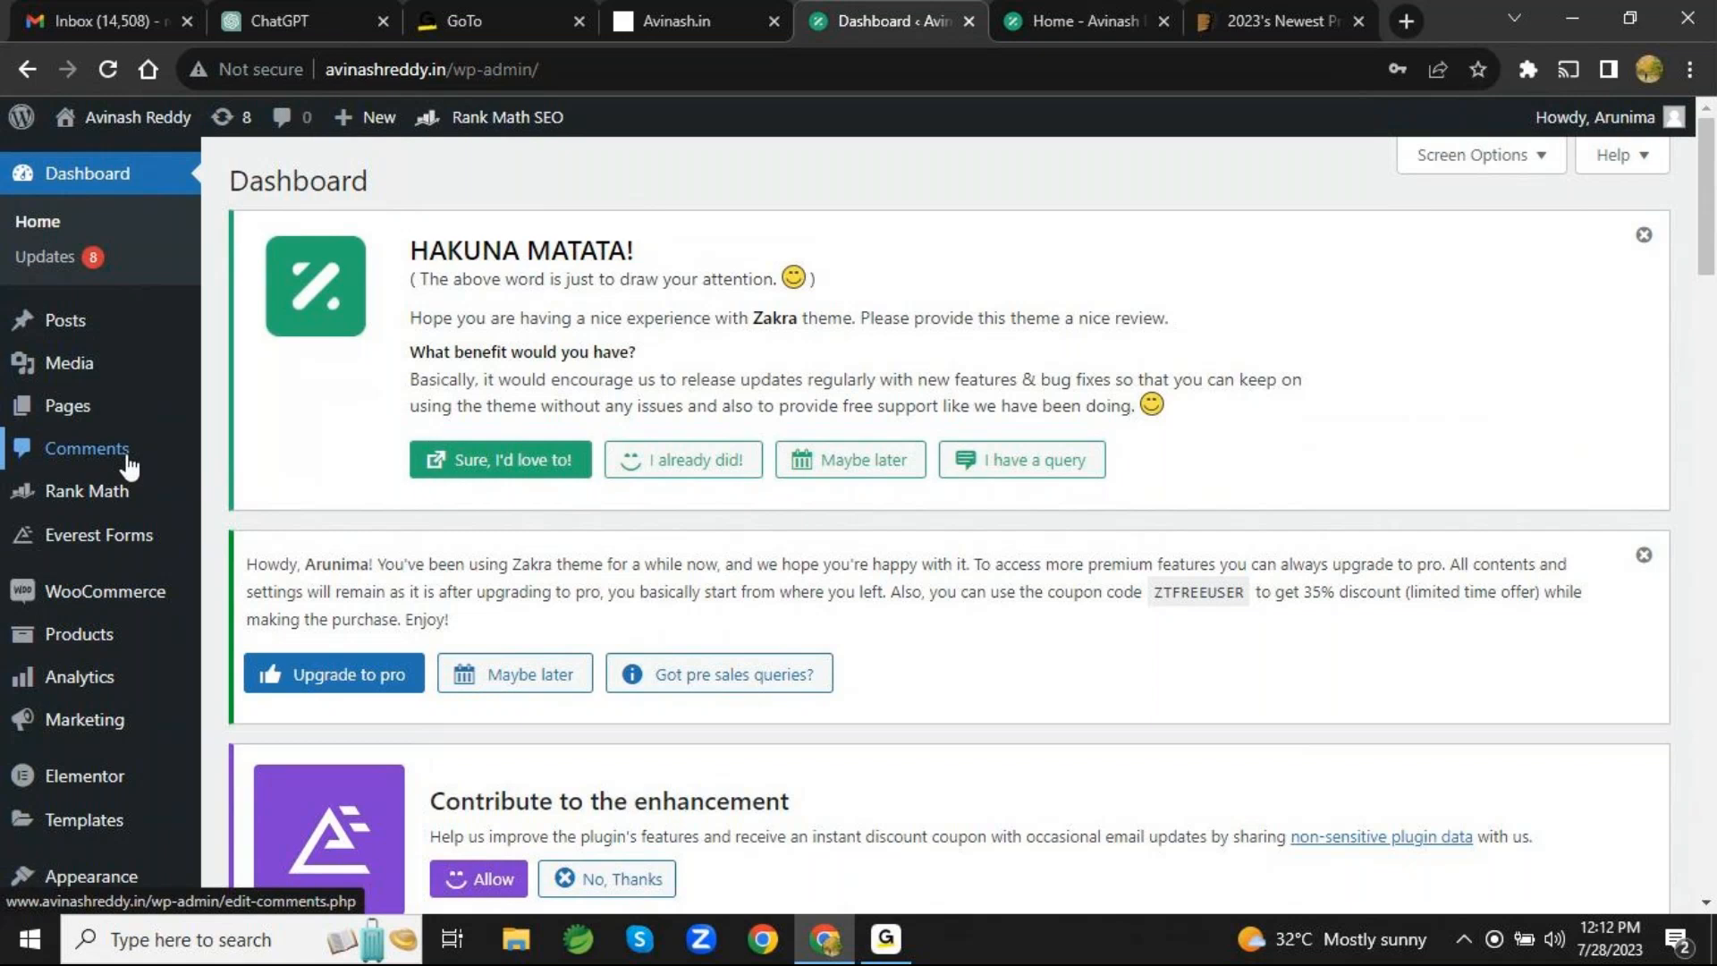
{"action": "mouse_move", "coordinate": [128, 492]}
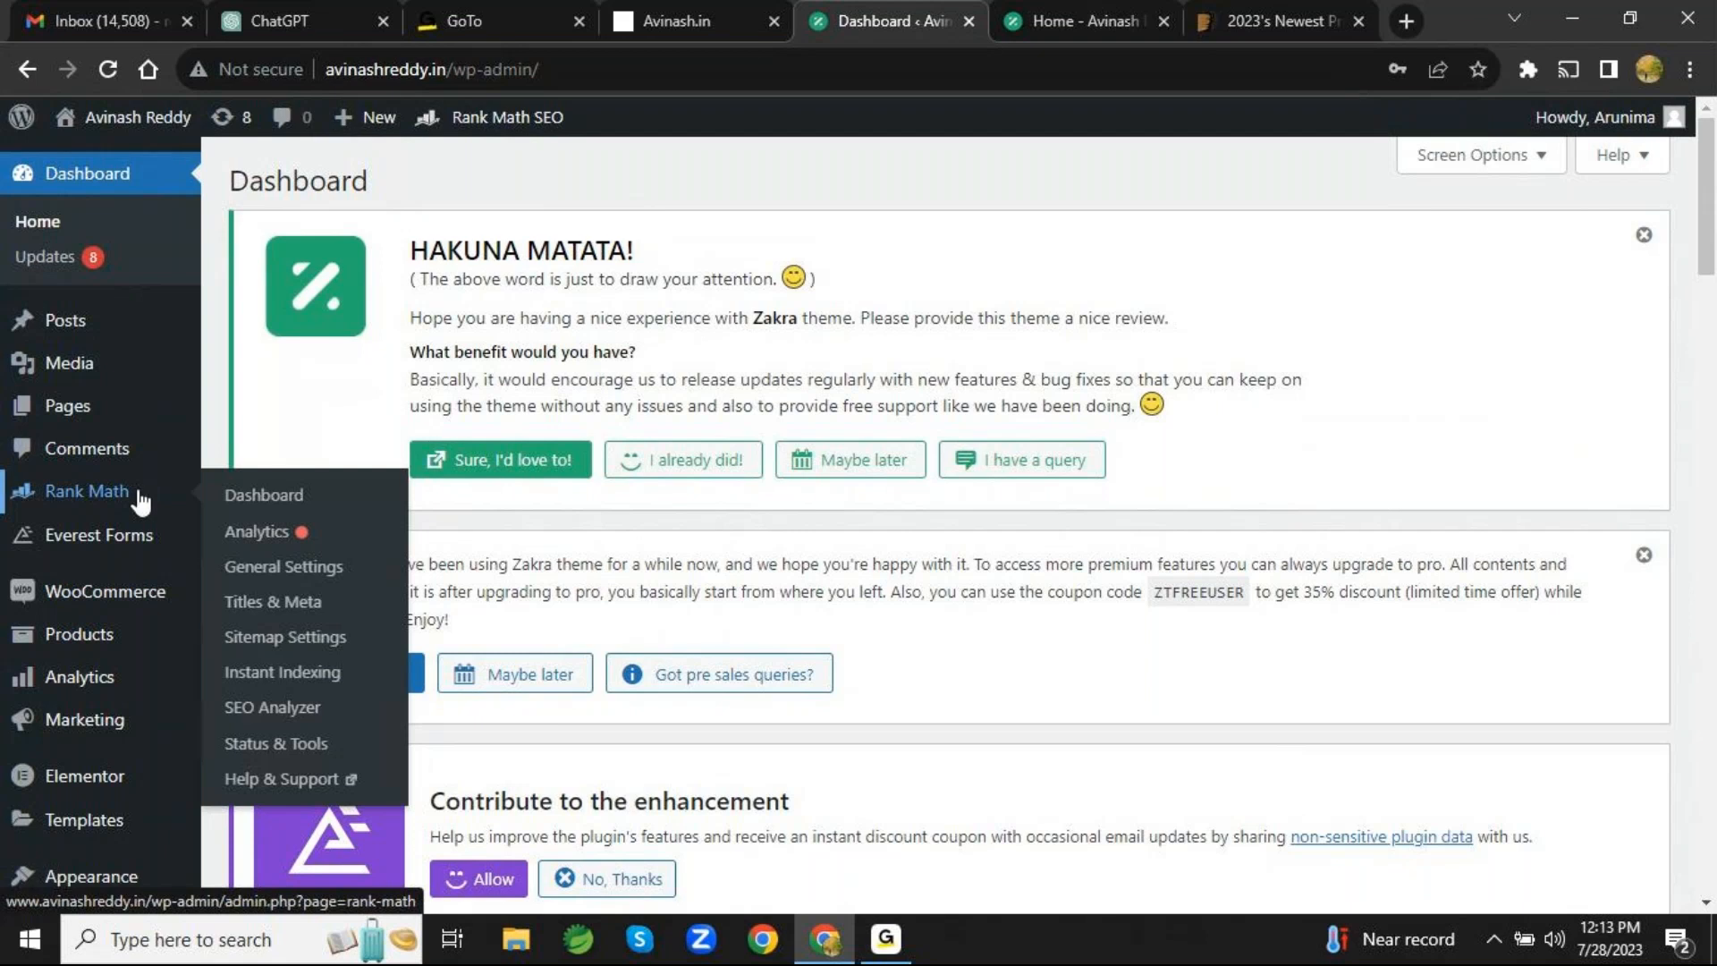
{"action": "mouse_move", "coordinate": [136, 541]}
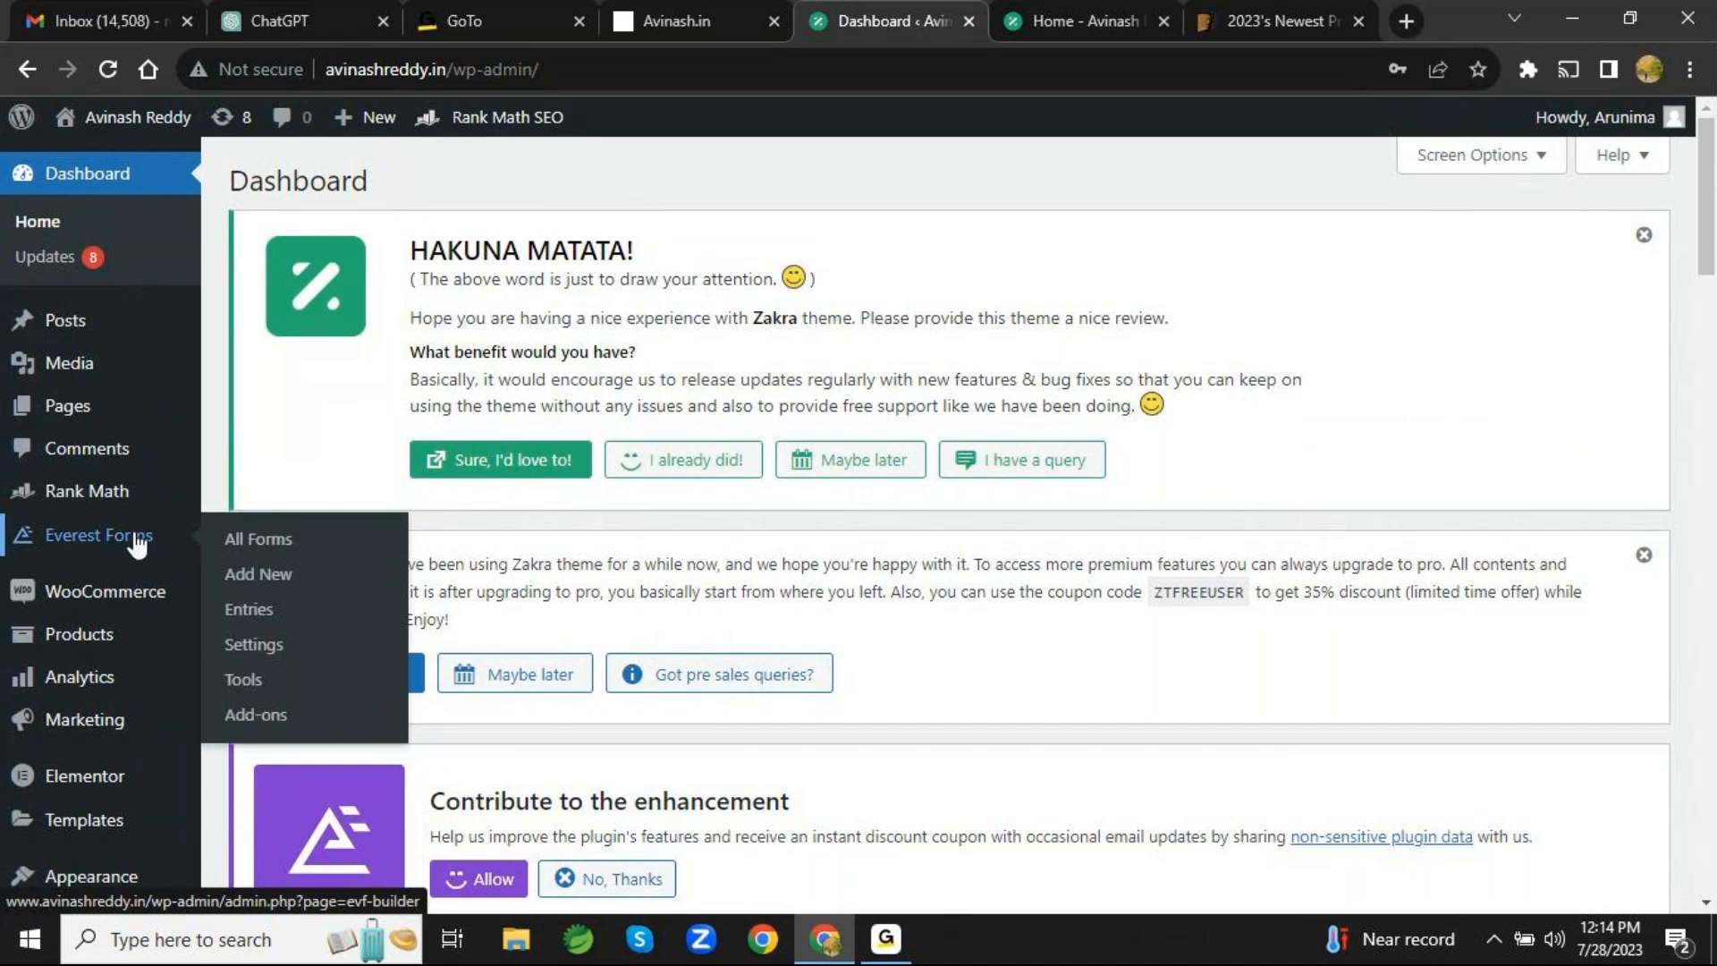
{"action": "mouse_move", "coordinate": [135, 600]}
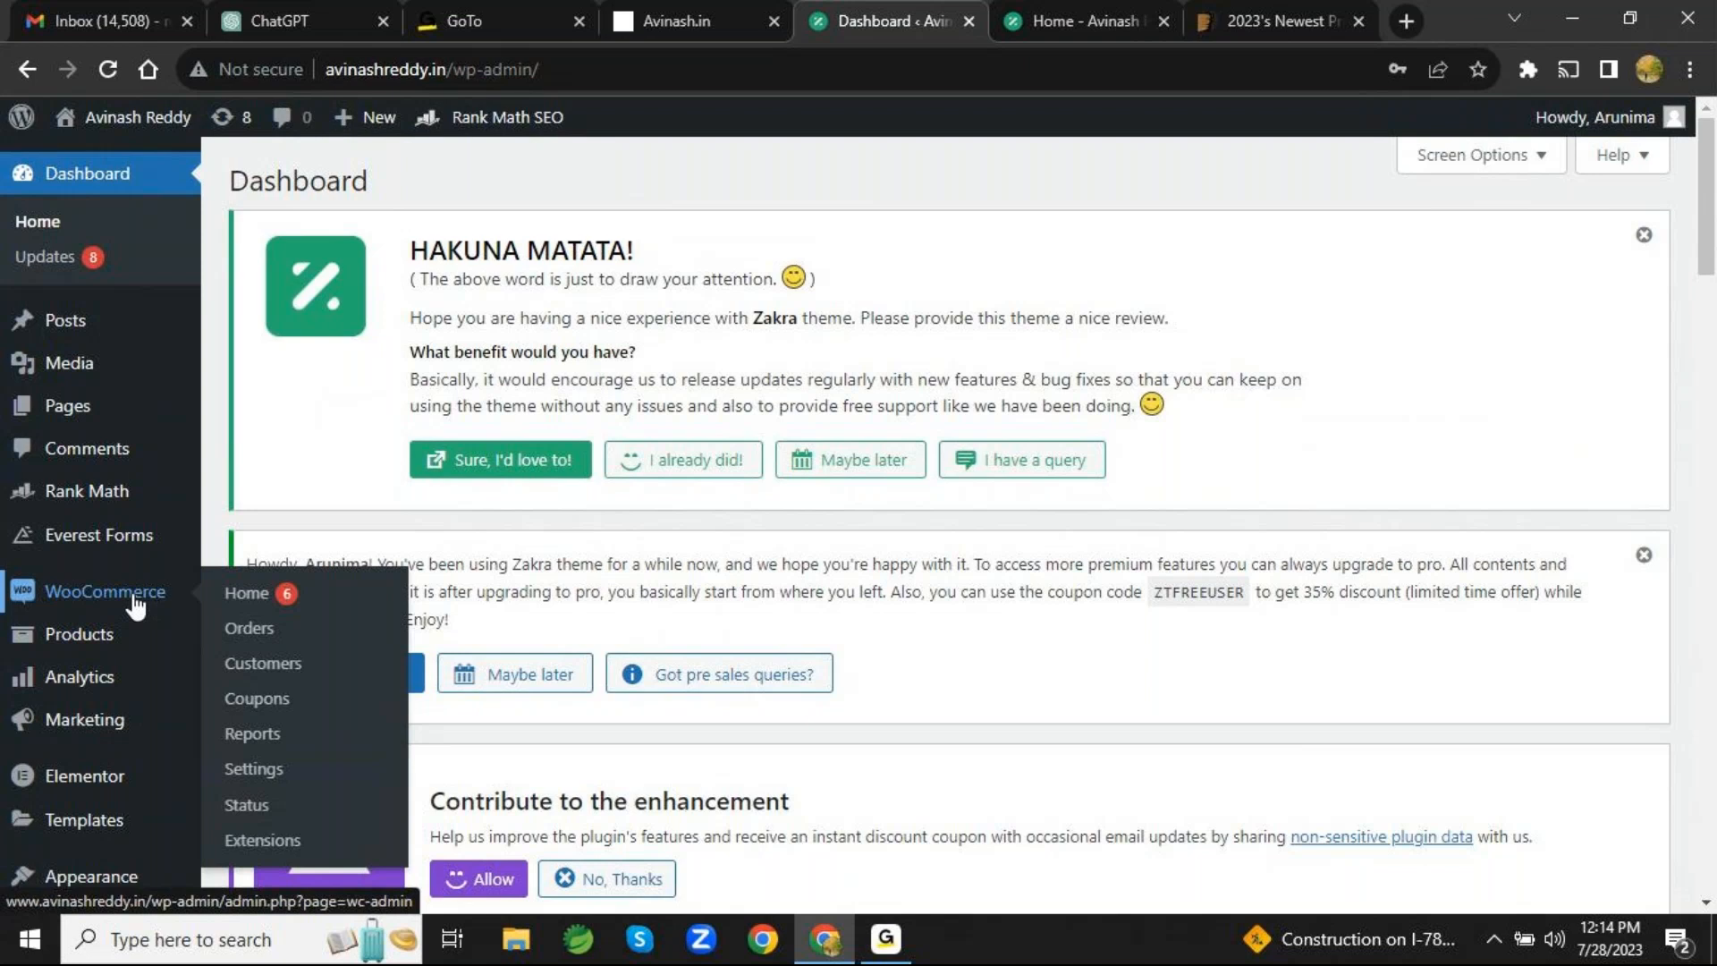
{"action": "mouse_move", "coordinate": [134, 633]}
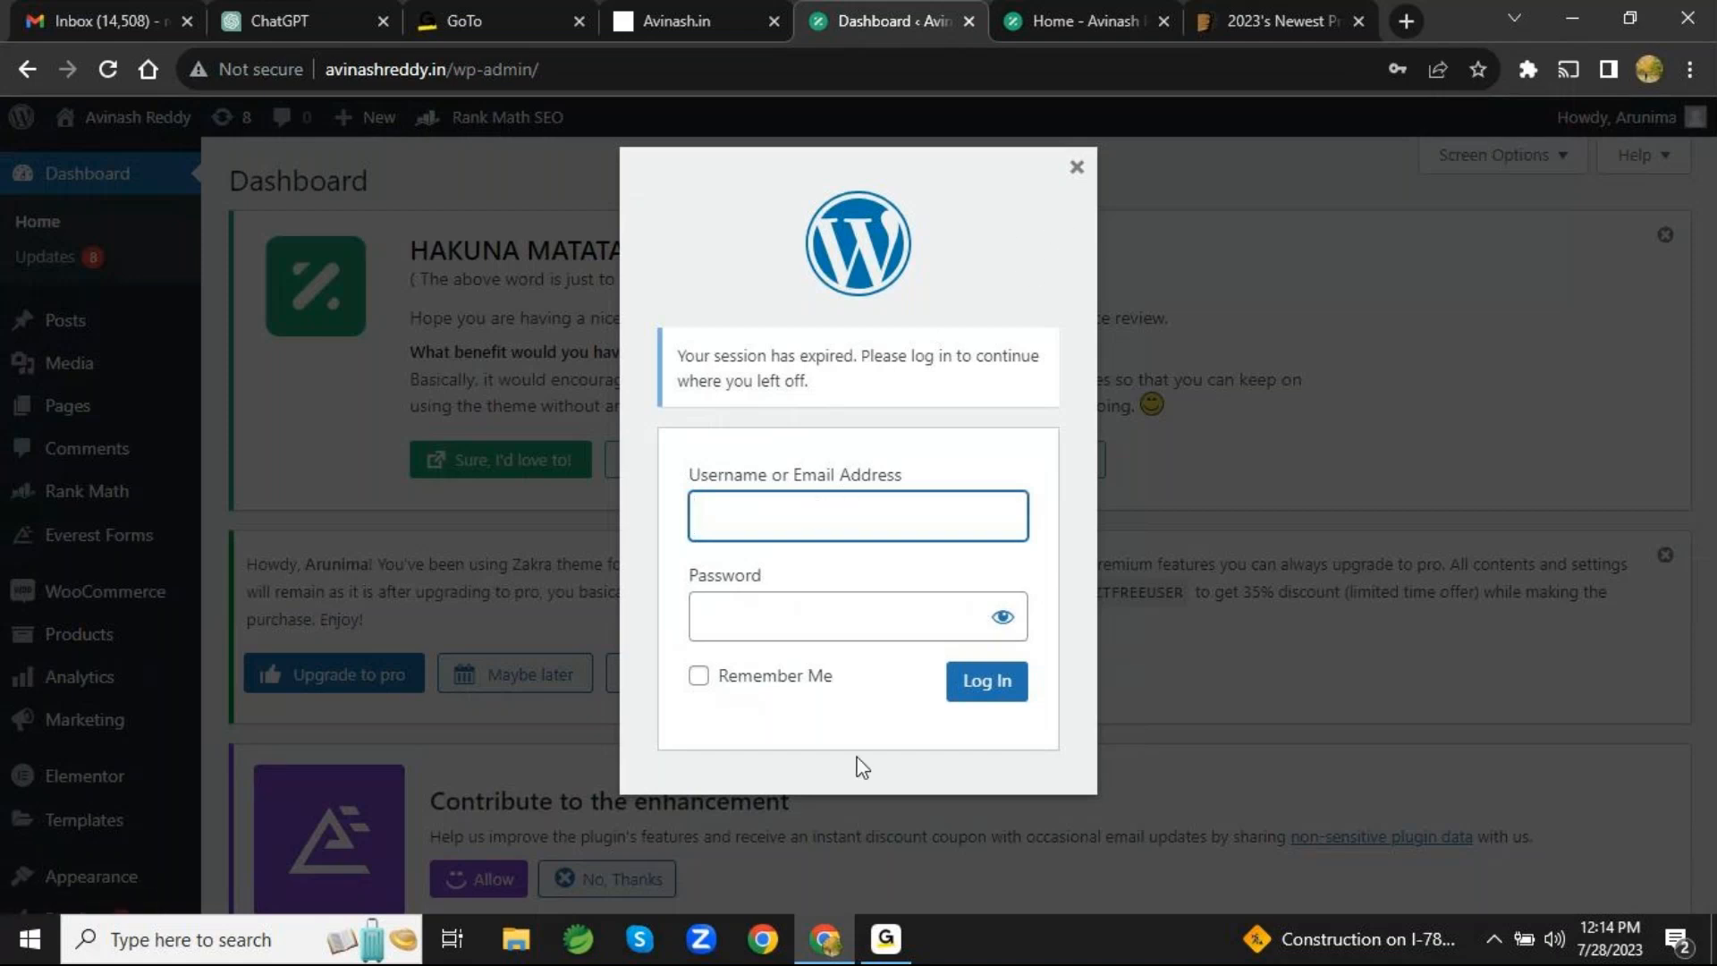
- Log back in to the expired session with the account username and password, Remember Me enabled, and dismiss the browser's offer to save the password
{"action": "left_click", "coordinate": [886, 939]}
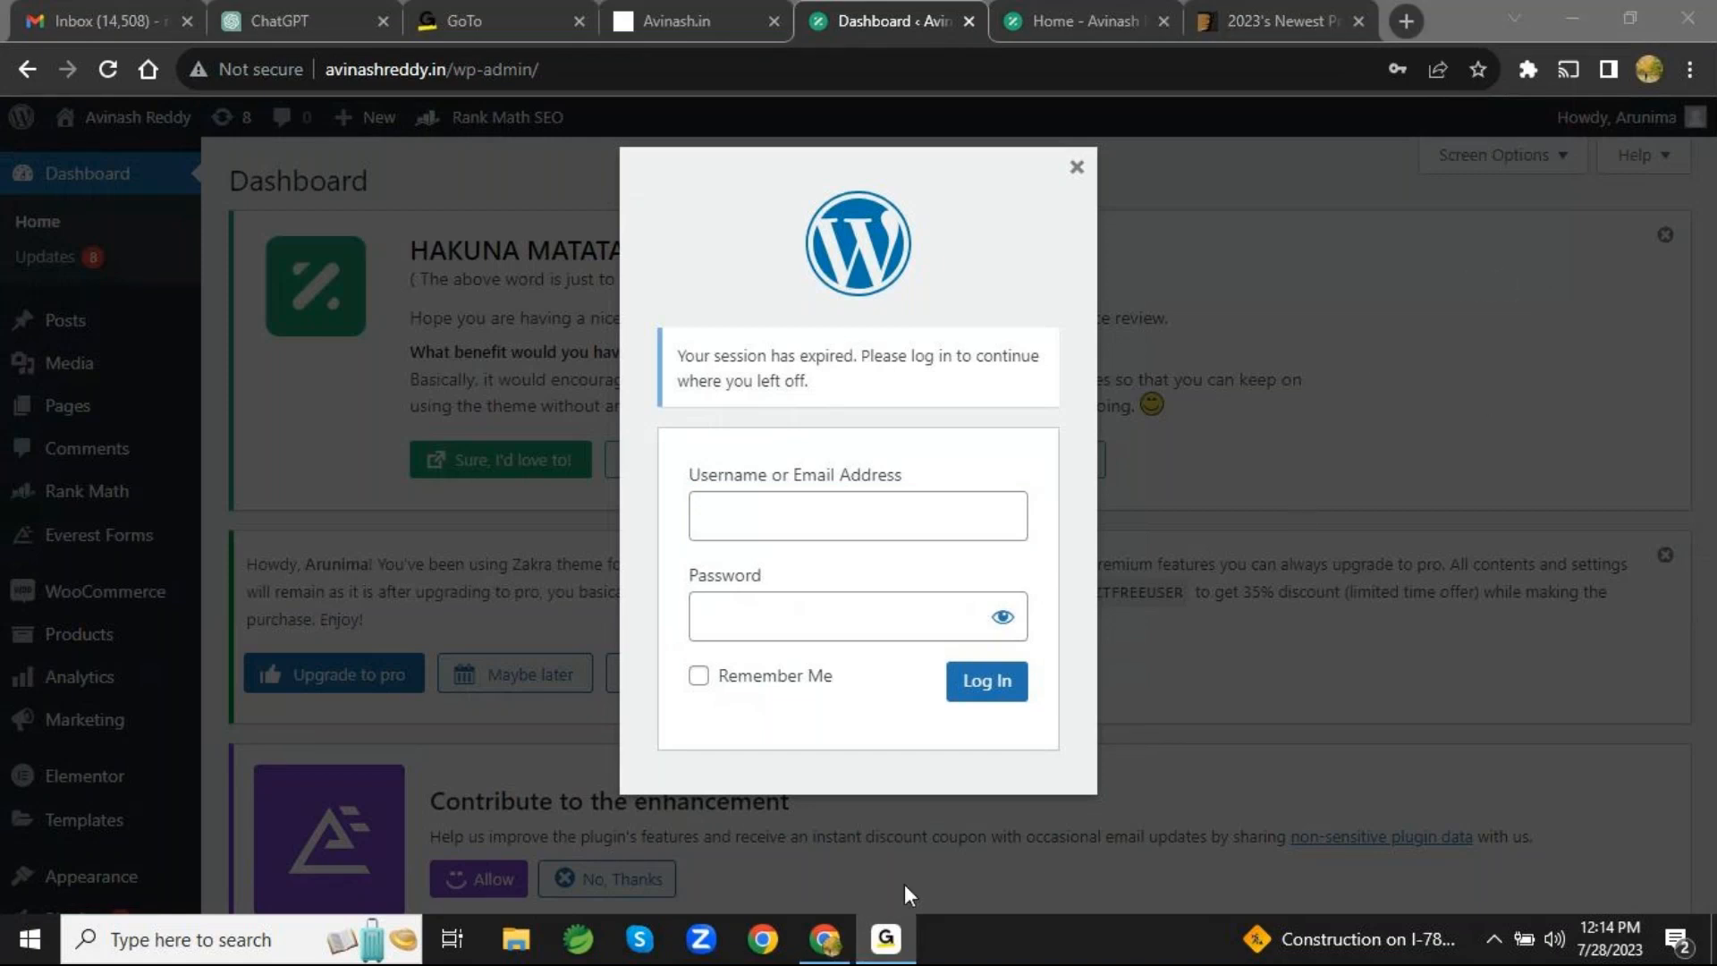
{"action": "left_click", "coordinate": [825, 938]}
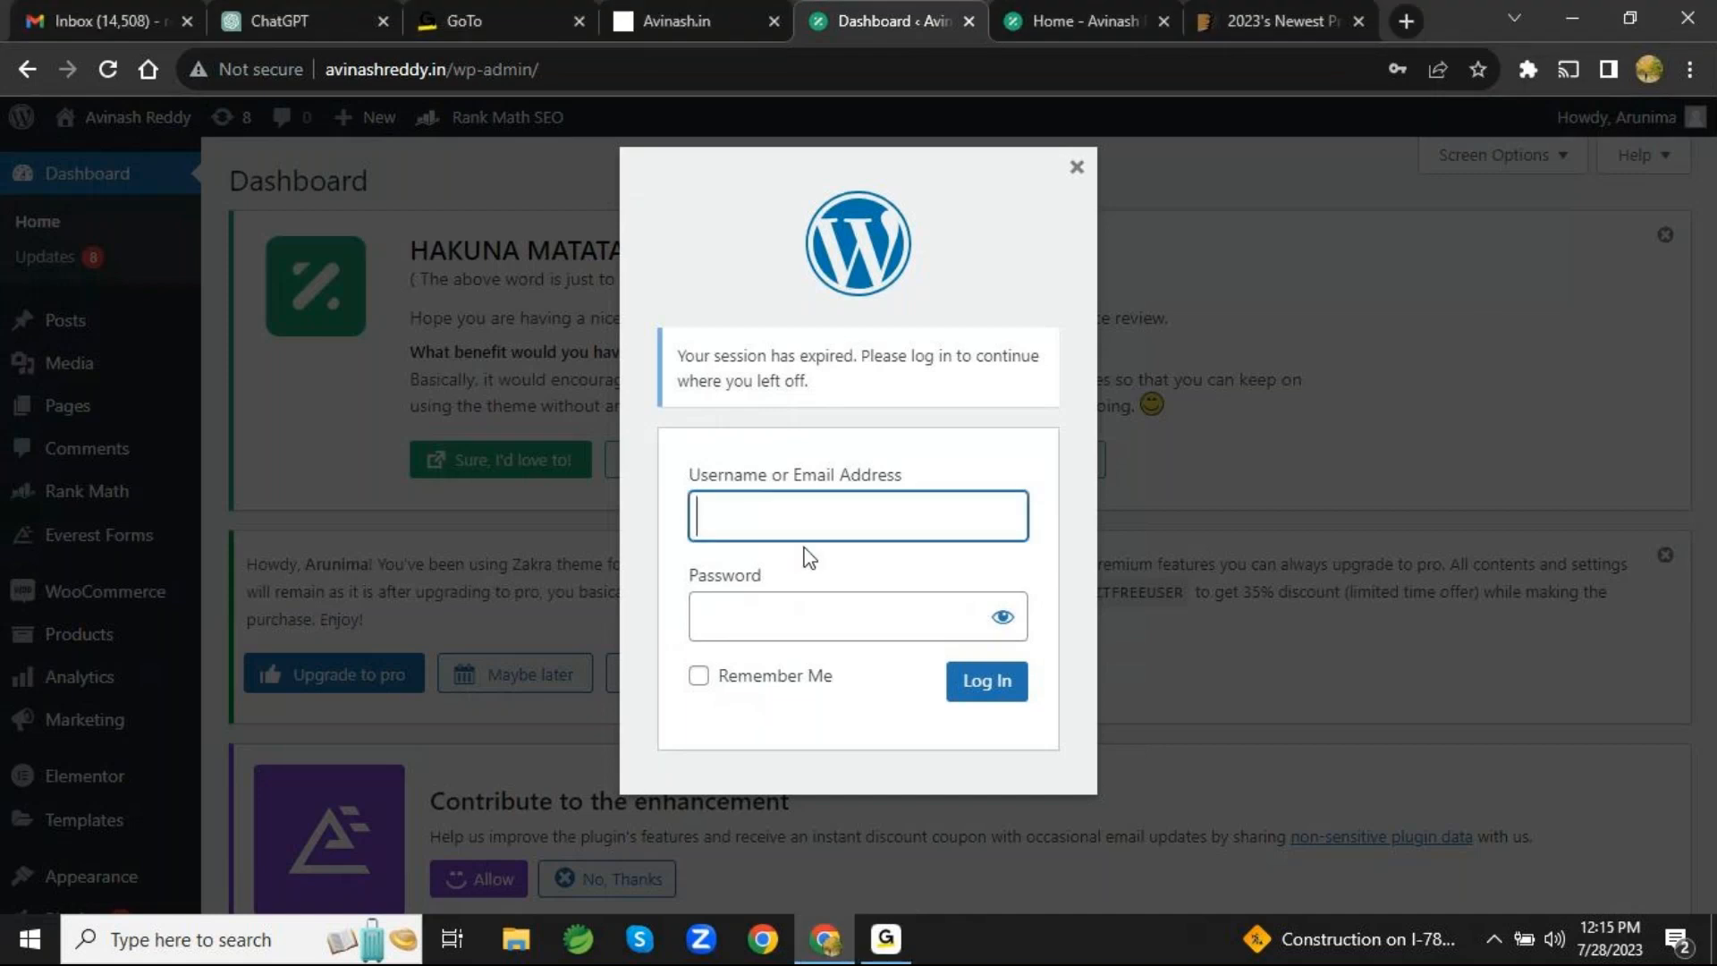
{"action": "key", "text": "ctrl+v"}
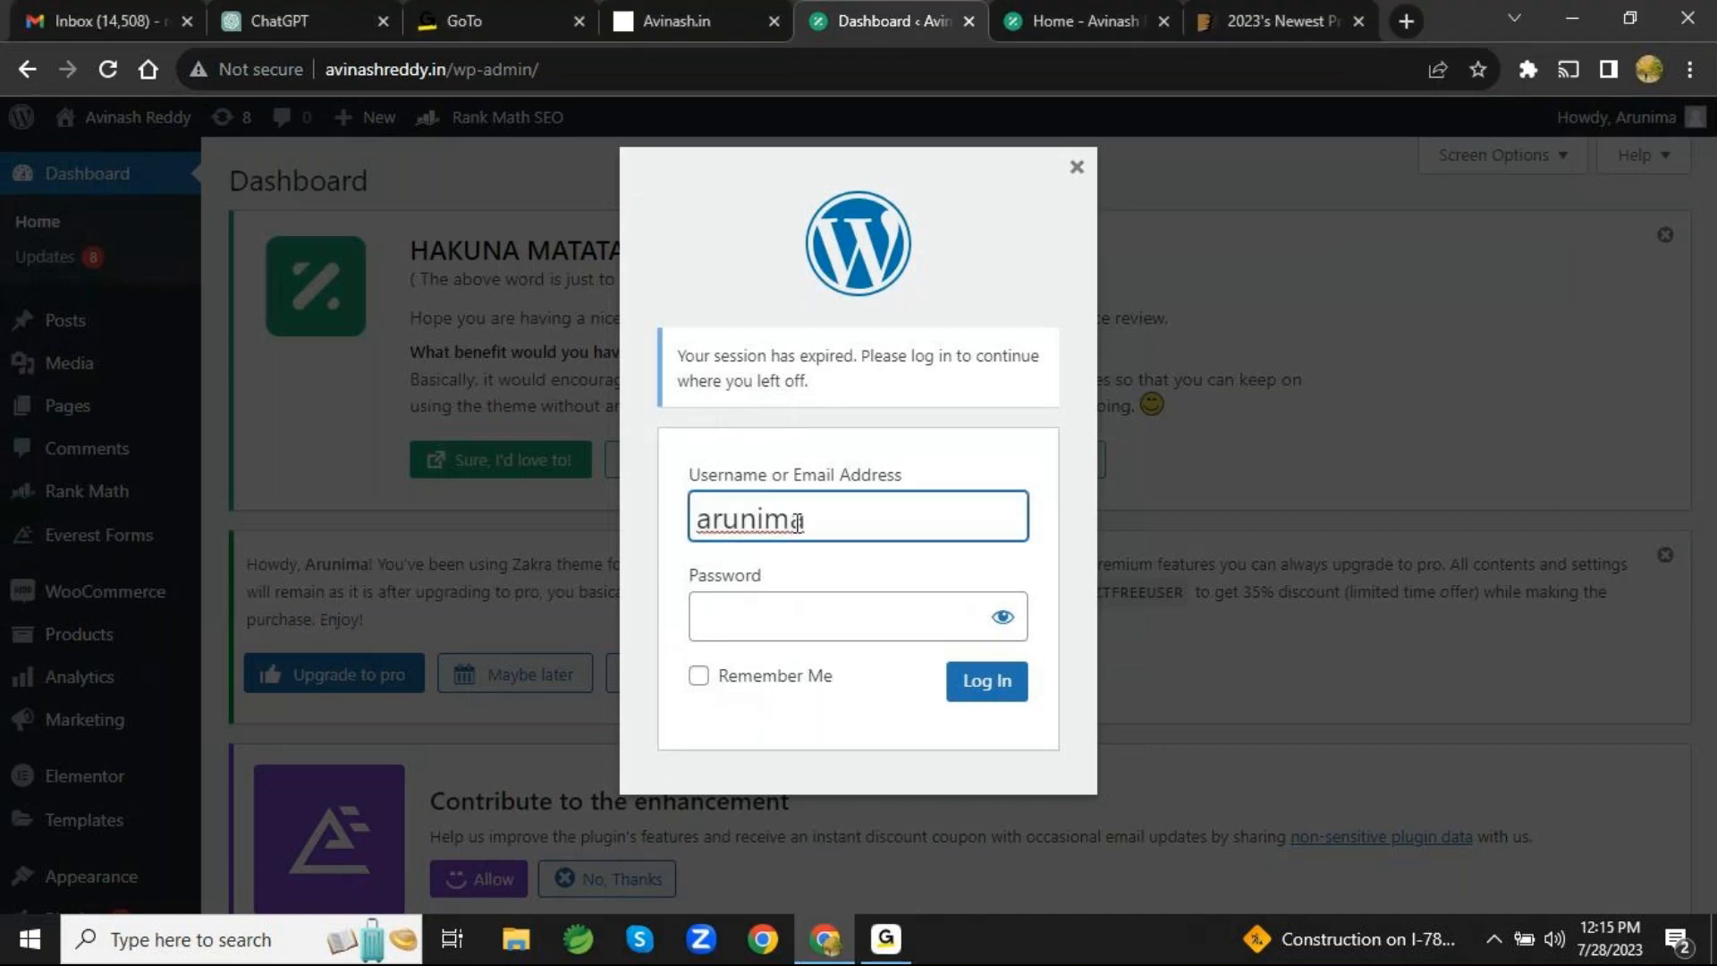
{"action": "left_click", "coordinate": [757, 625]}
{"action": "type", "text": "•••••••••"}
{"action": "left_click", "coordinate": [699, 676]}
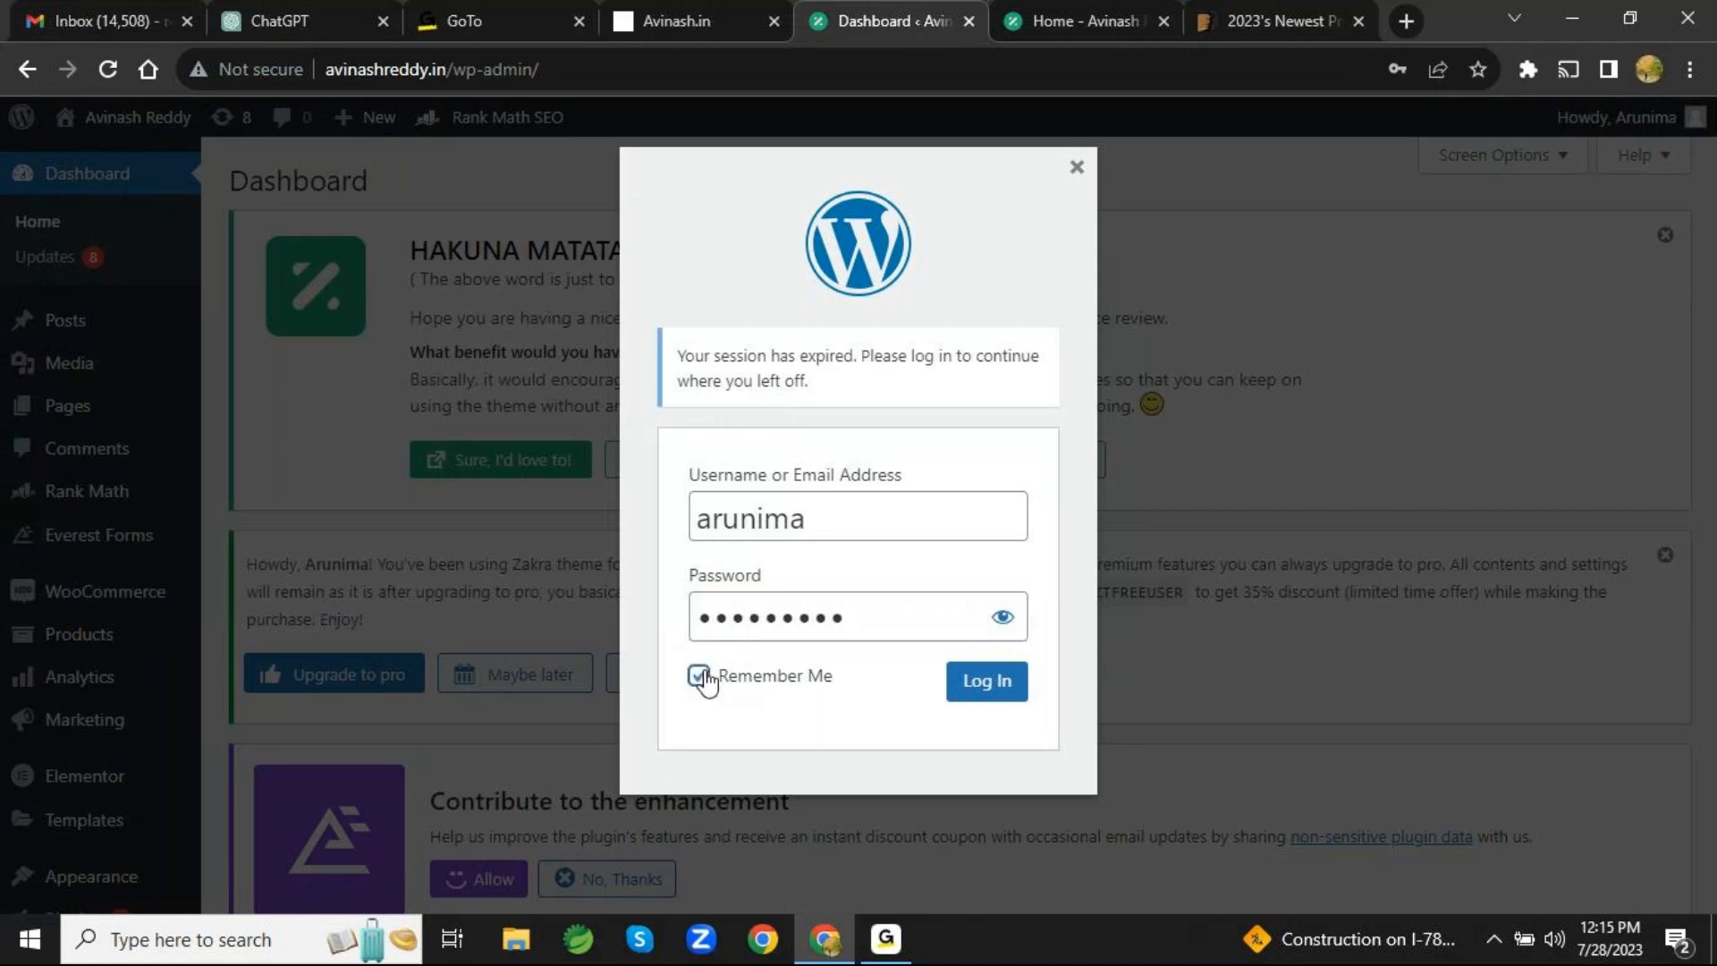
{"action": "left_click", "coordinate": [1003, 618]}
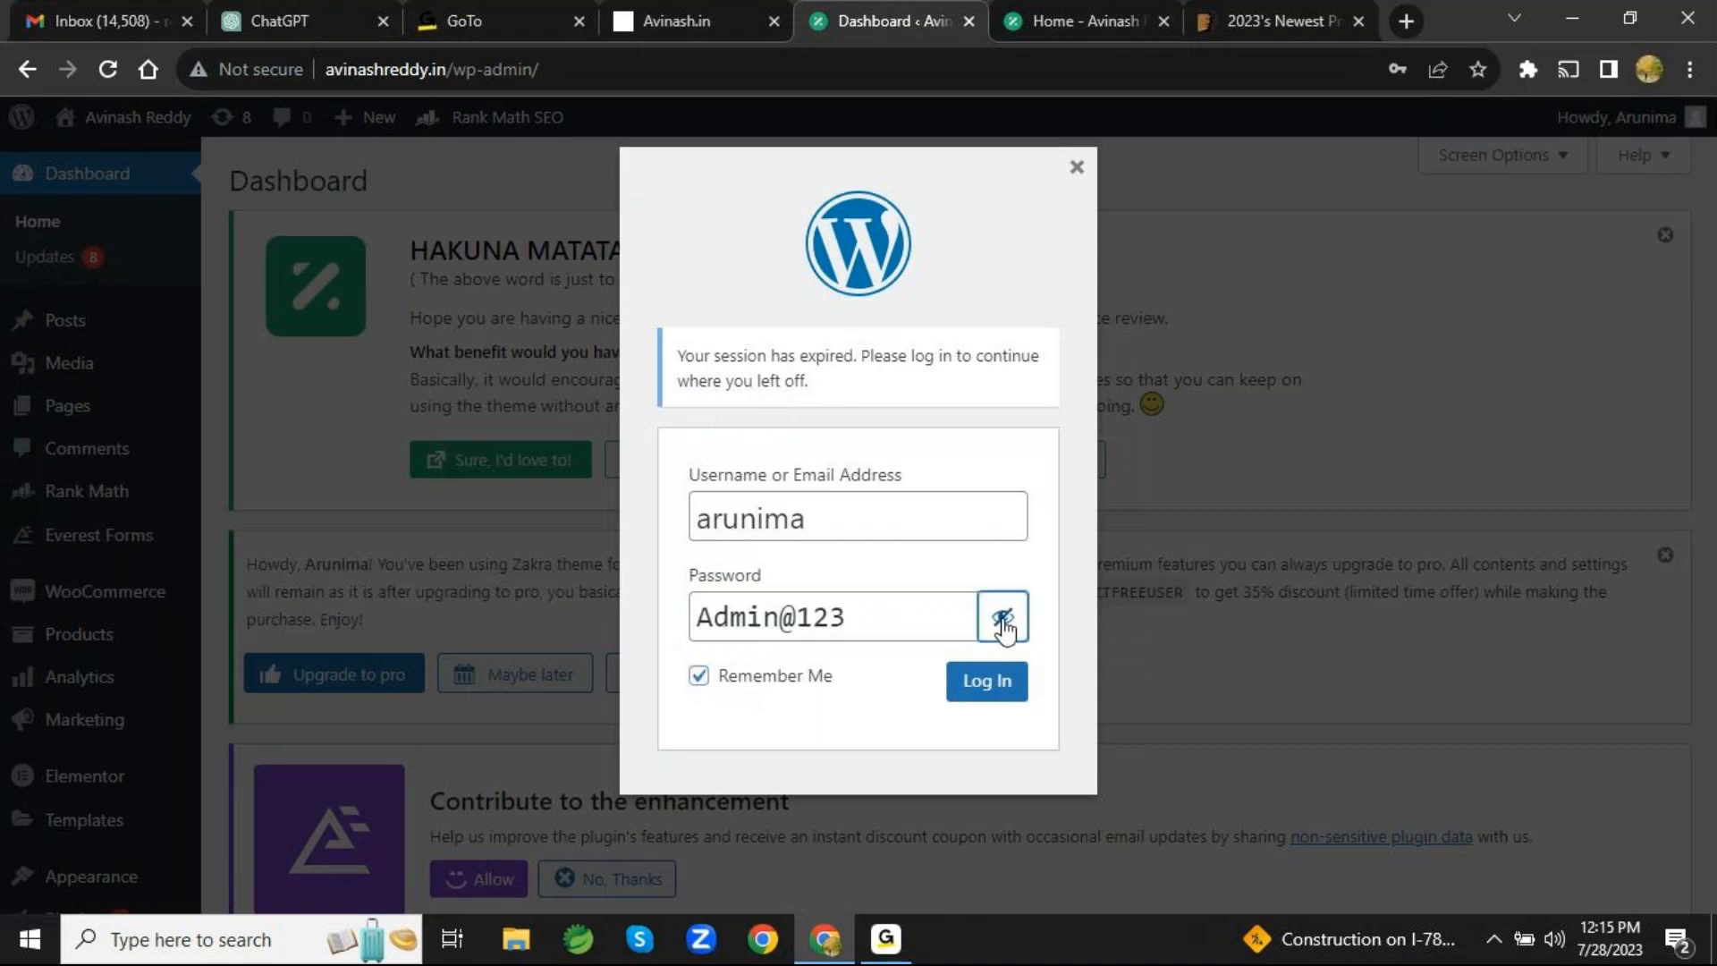
{"action": "left_click", "coordinate": [1011, 682]}
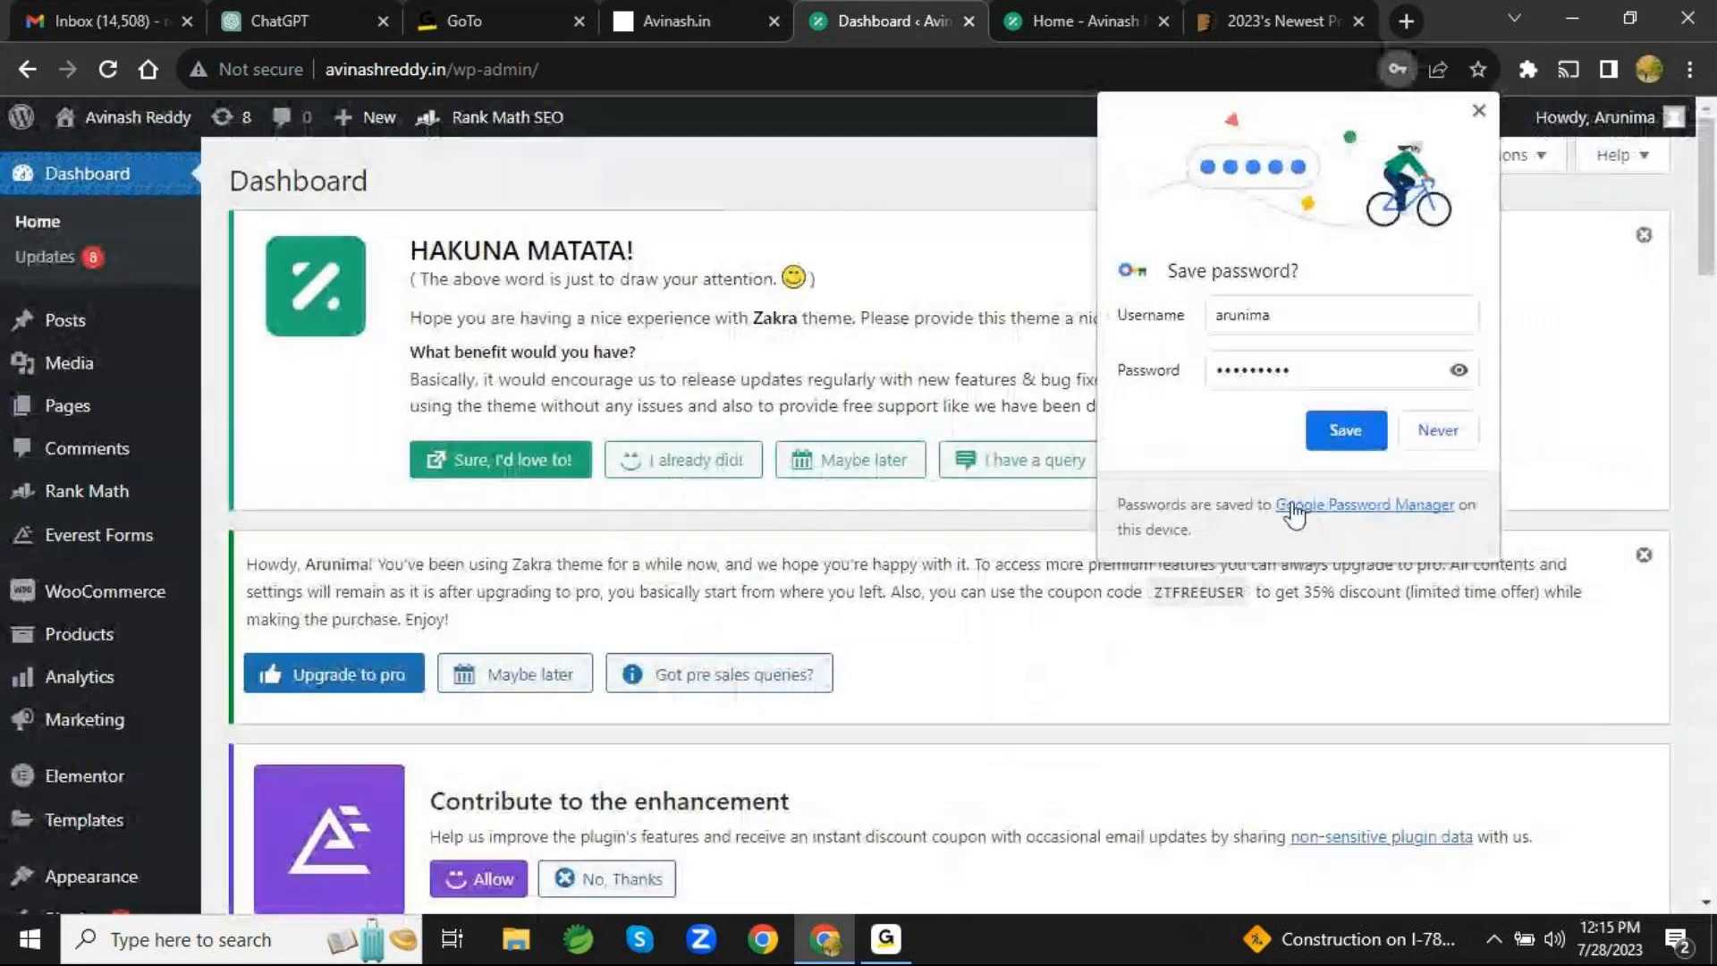
{"action": "left_click", "coordinate": [1478, 112]}
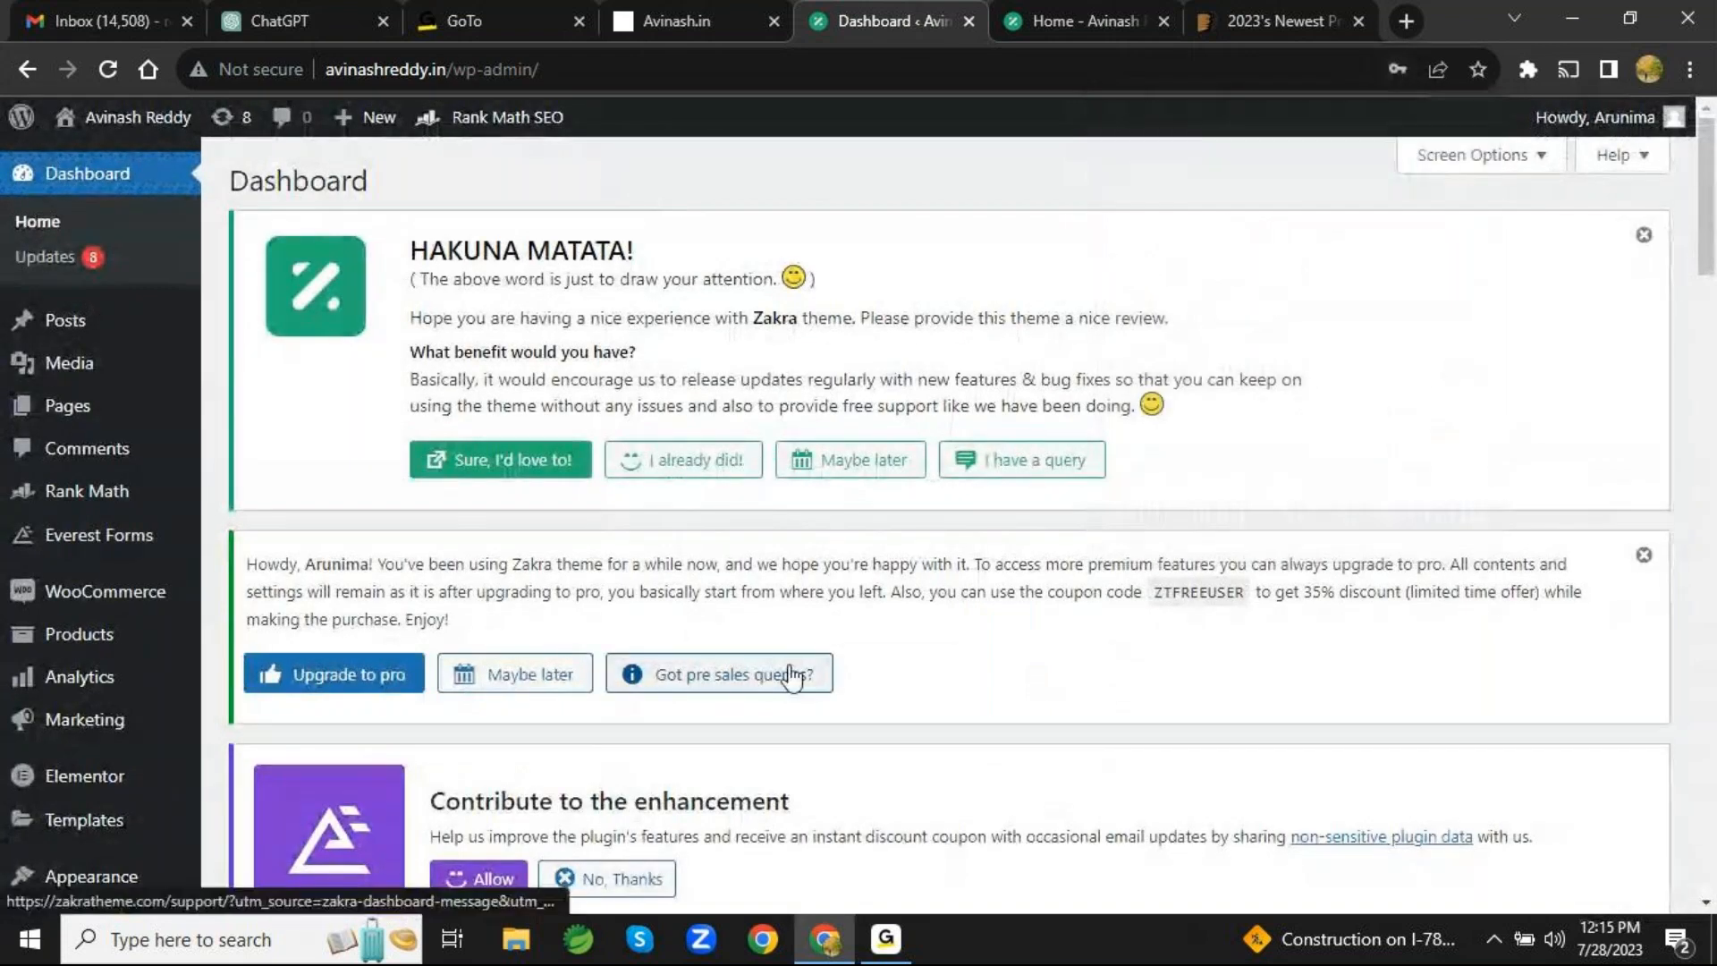
- Continue the dashboard tour by examining the options under Products, Analytics, Elementor, Templates and Appearance
{"action": "mouse_move", "coordinate": [125, 639]}
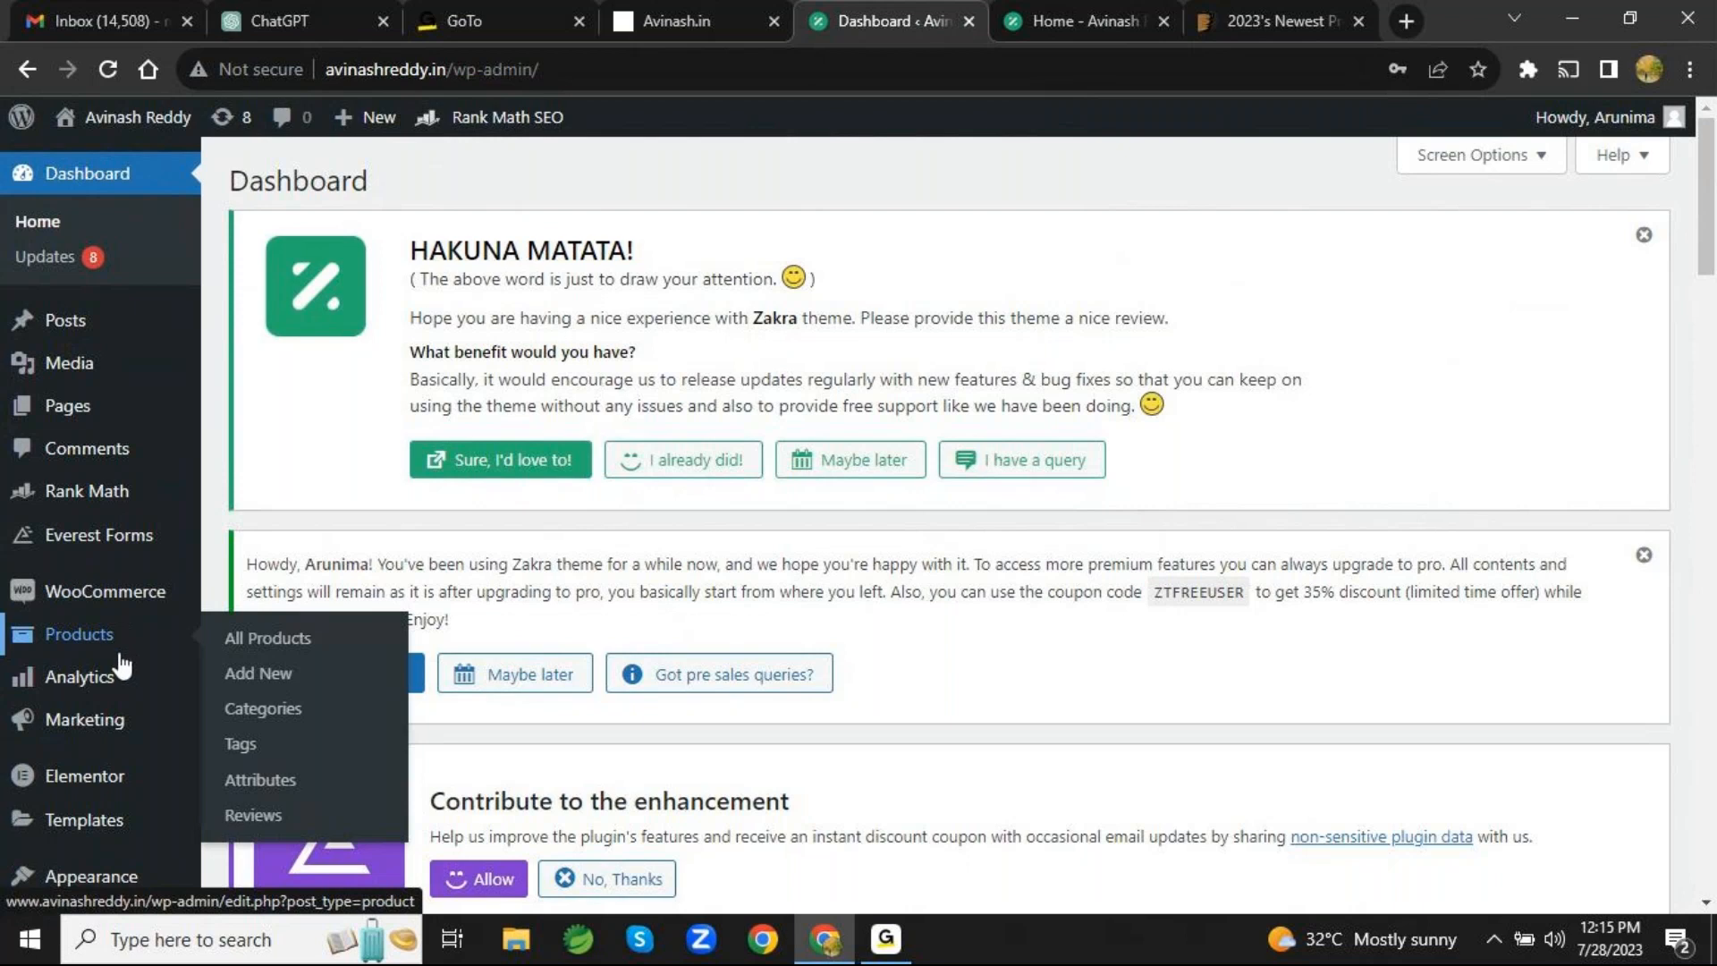
{"action": "mouse_move", "coordinate": [123, 685]}
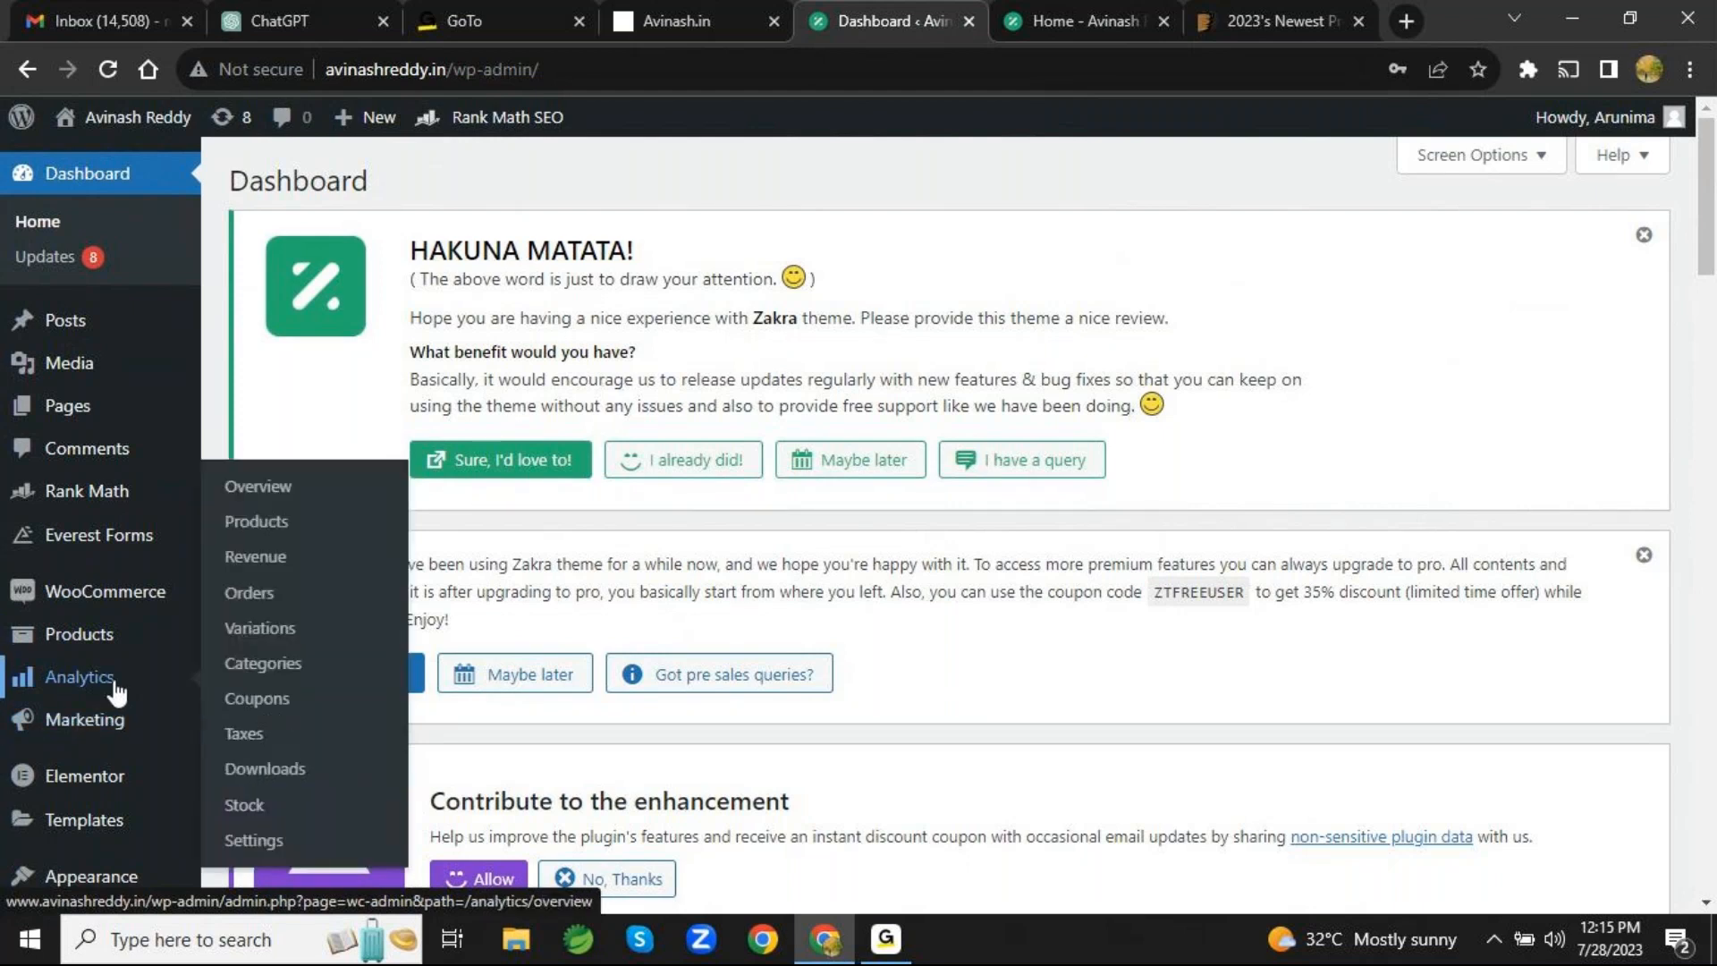
{"action": "mouse_move", "coordinate": [105, 774]}
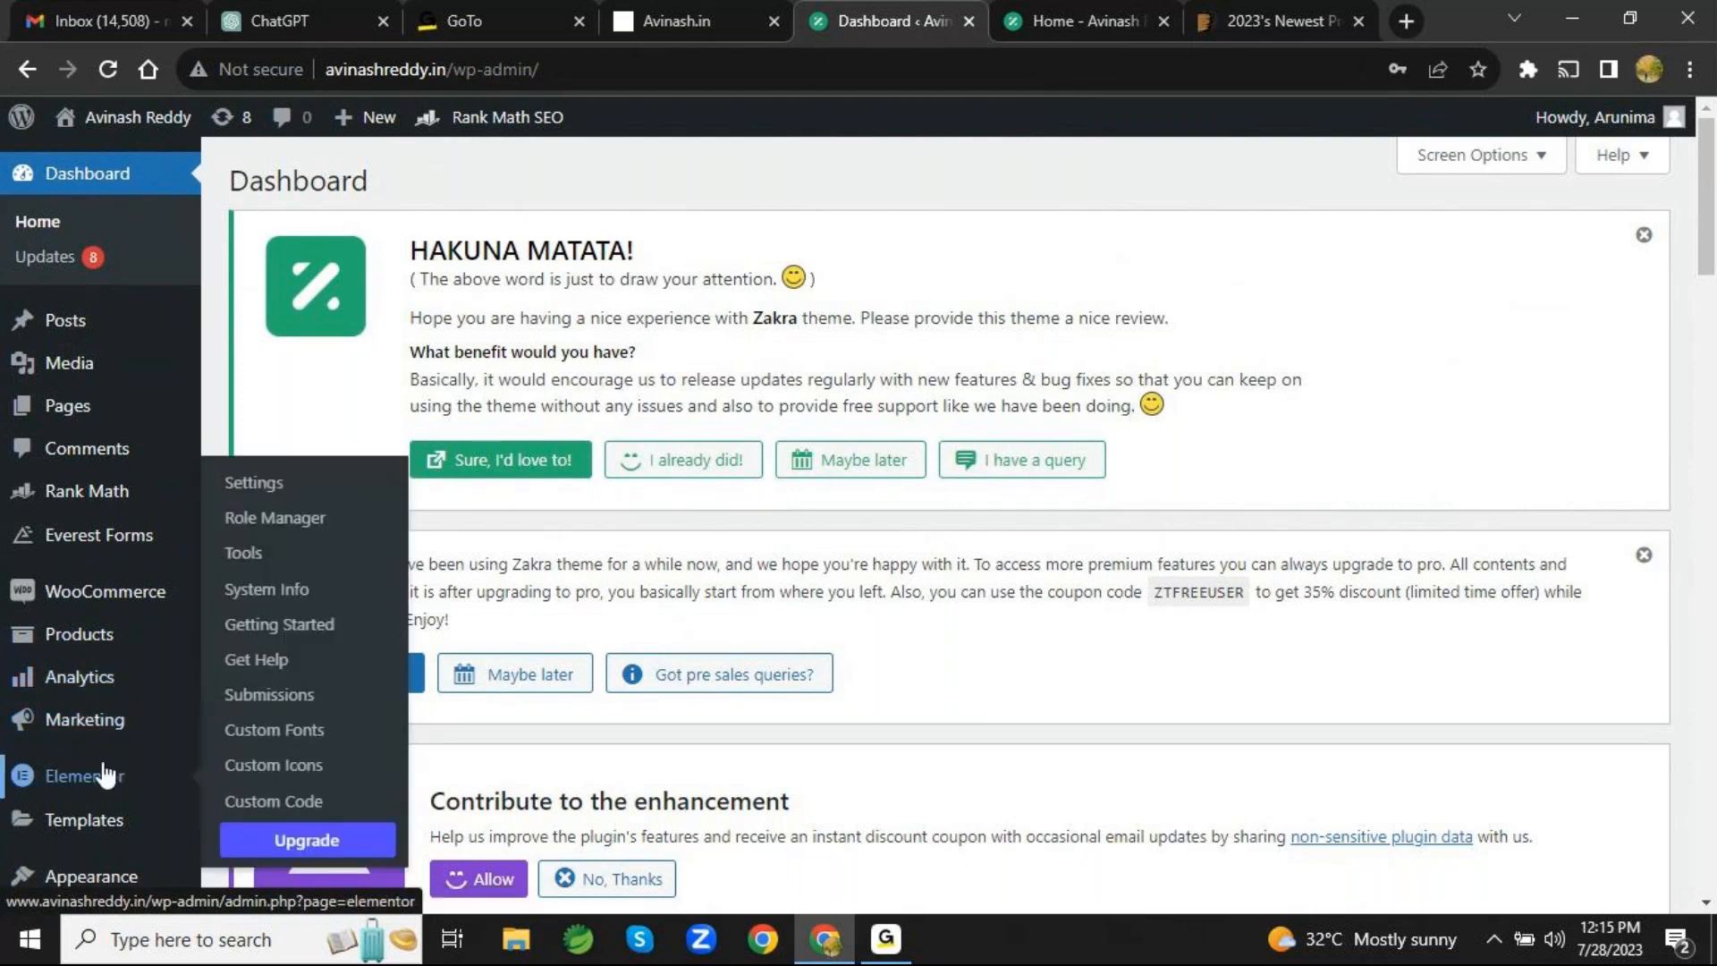
{"action": "scroll", "coordinate": [105, 775], "scroll_direction": "down", "scroll_amount": 3}
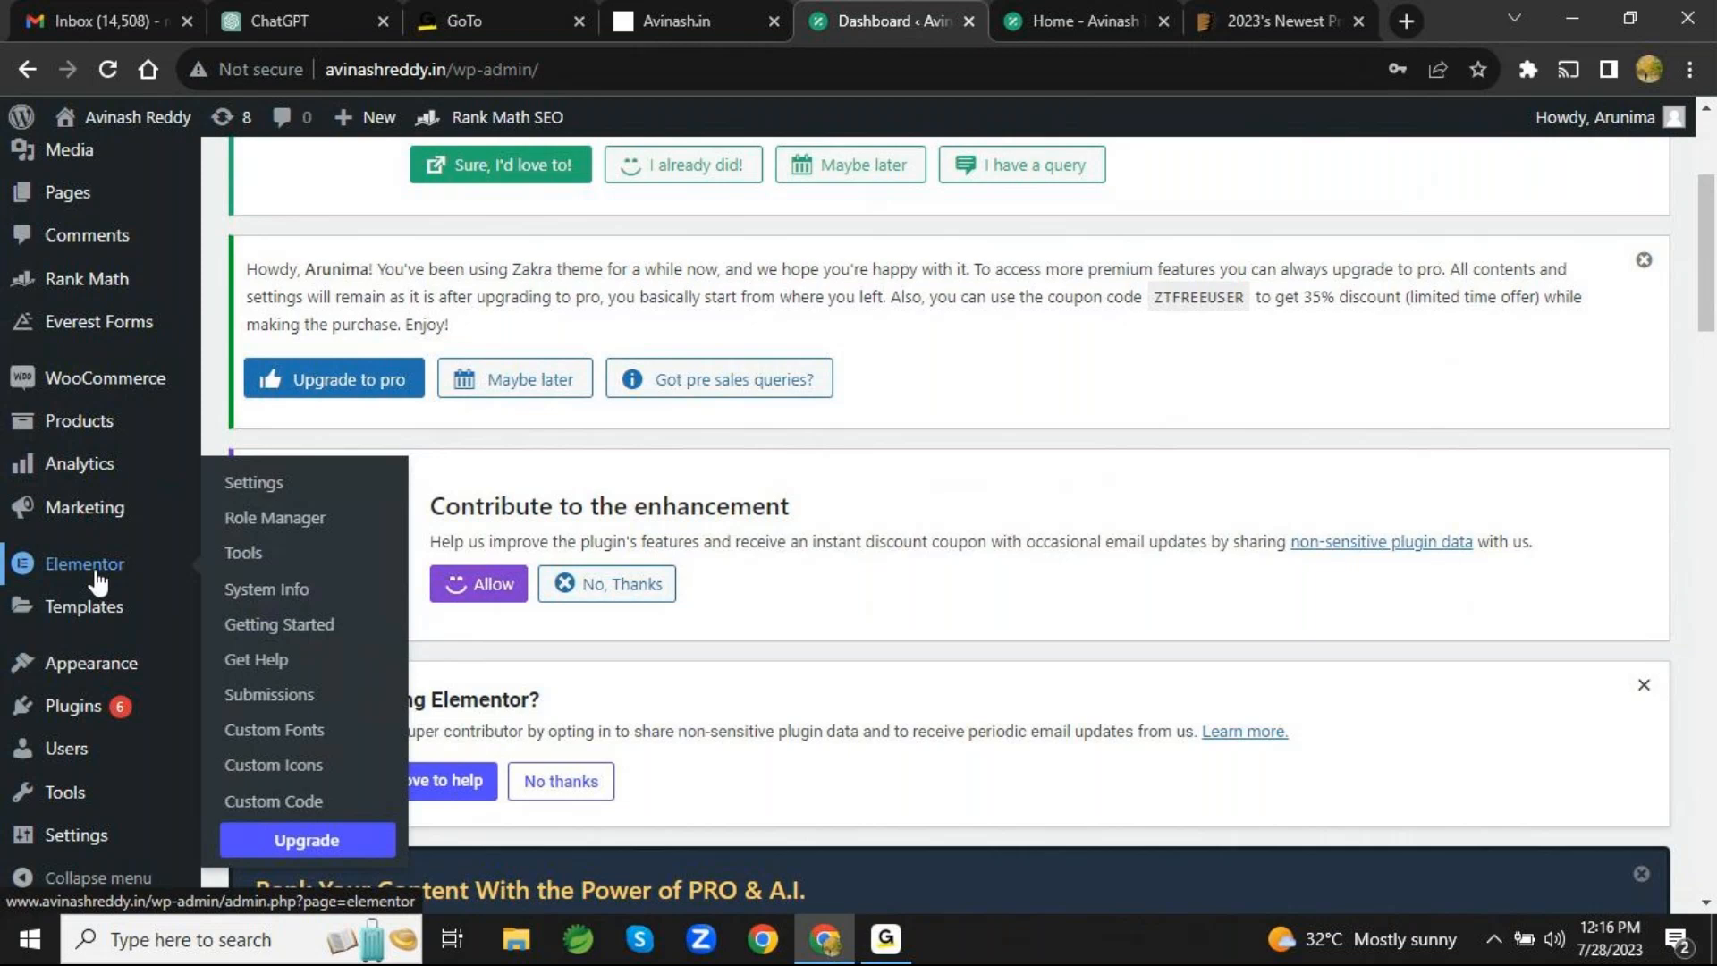
{"action": "mouse_move", "coordinate": [93, 604]}
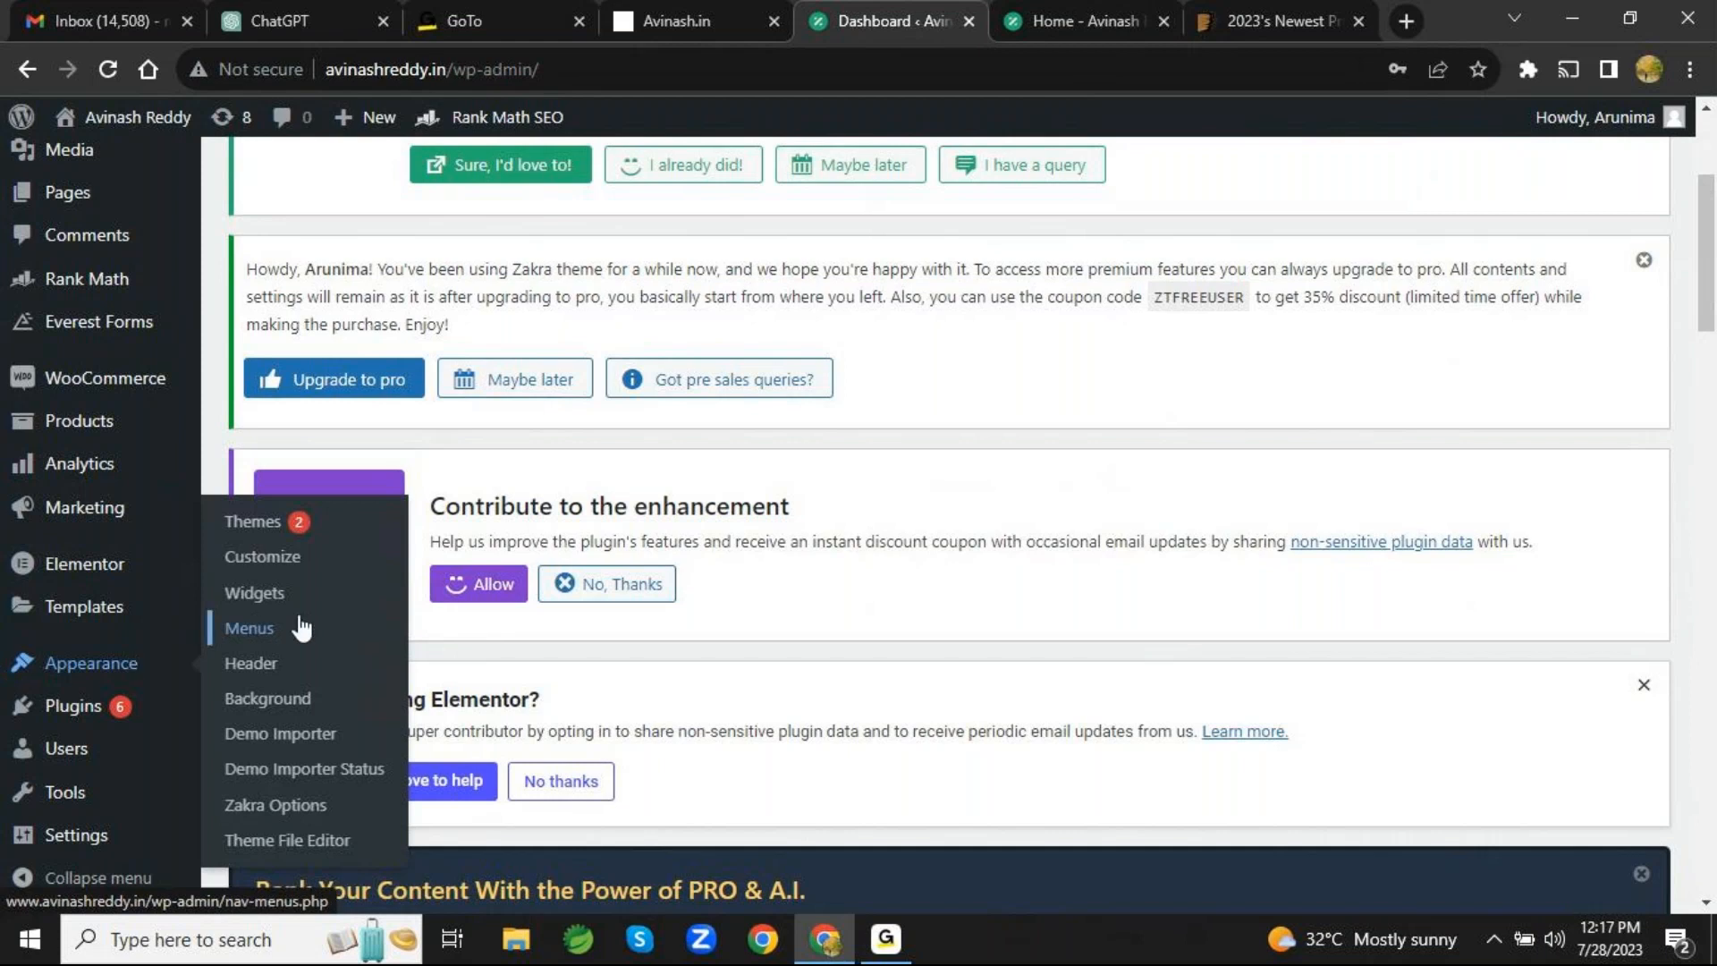
- Open the Themes page under Appearance and review the site's installed themes
{"action": "left_click", "coordinate": [307, 528]}
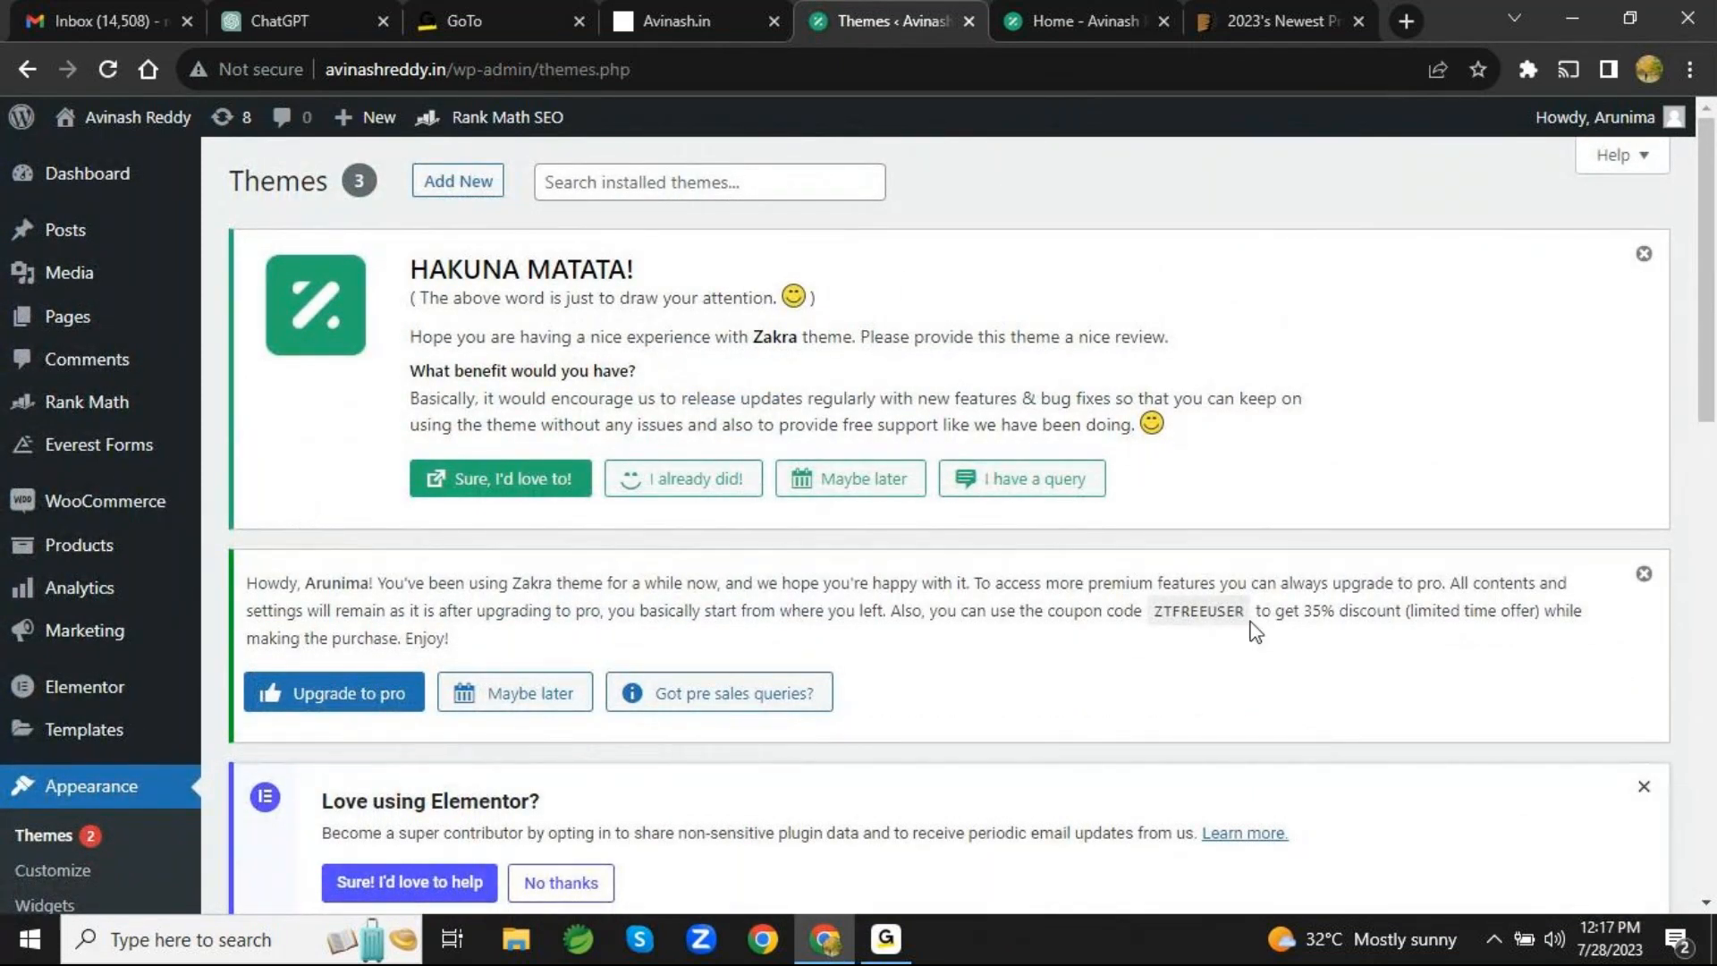
{"action": "scroll", "coordinate": [1255, 631], "scroll_direction": "down", "scroll_amount": 5}
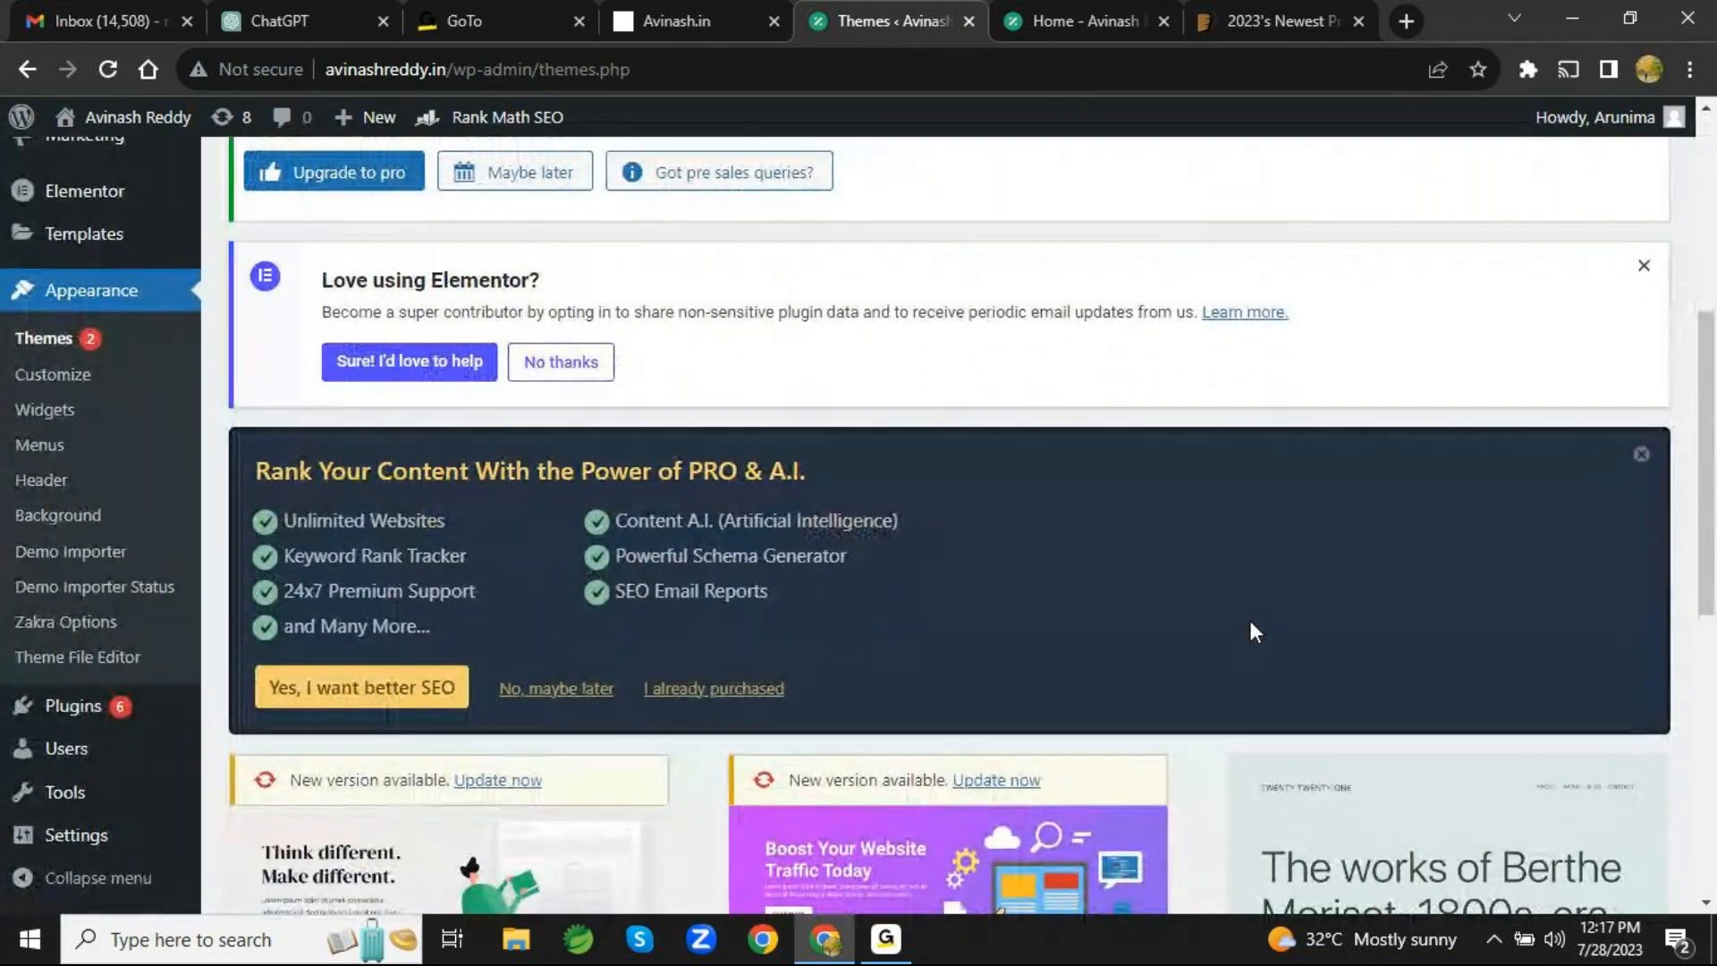
{"action": "scroll", "coordinate": [1255, 632], "scroll_direction": "down", "scroll_amount": 6}
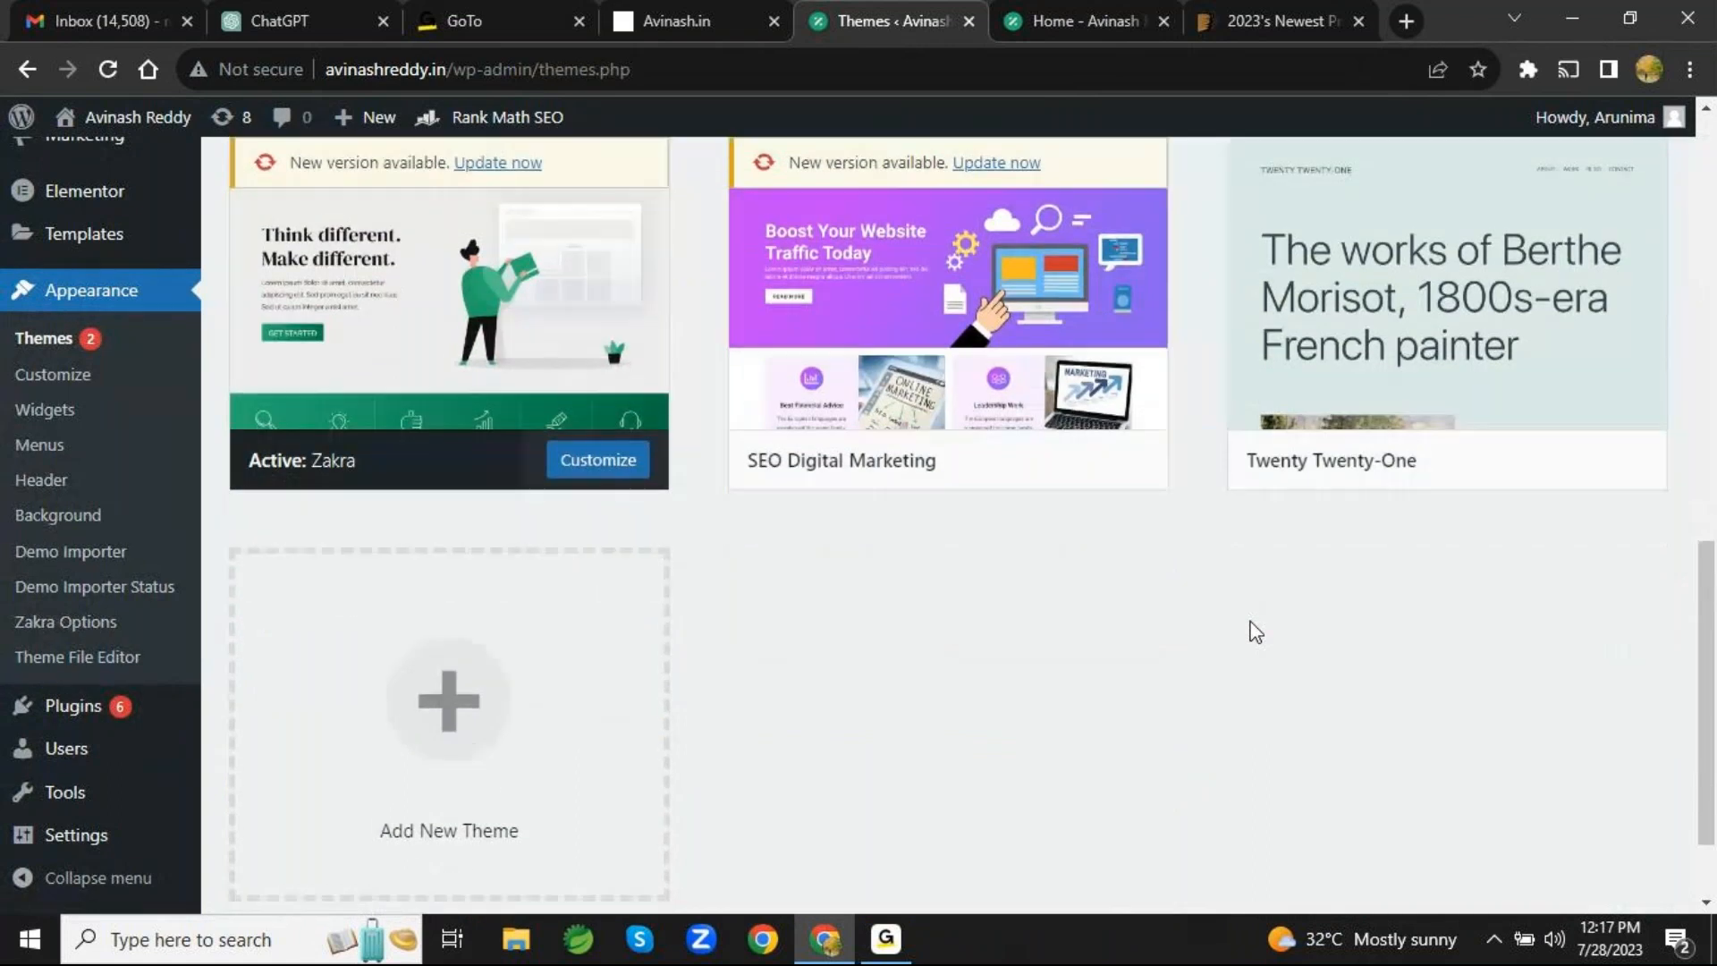
{"action": "scroll", "coordinate": [1254, 631], "scroll_direction": "down", "scroll_amount": 1}
{"action": "scroll", "coordinate": [1251, 630], "scroll_direction": "up", "scroll_amount": 3}
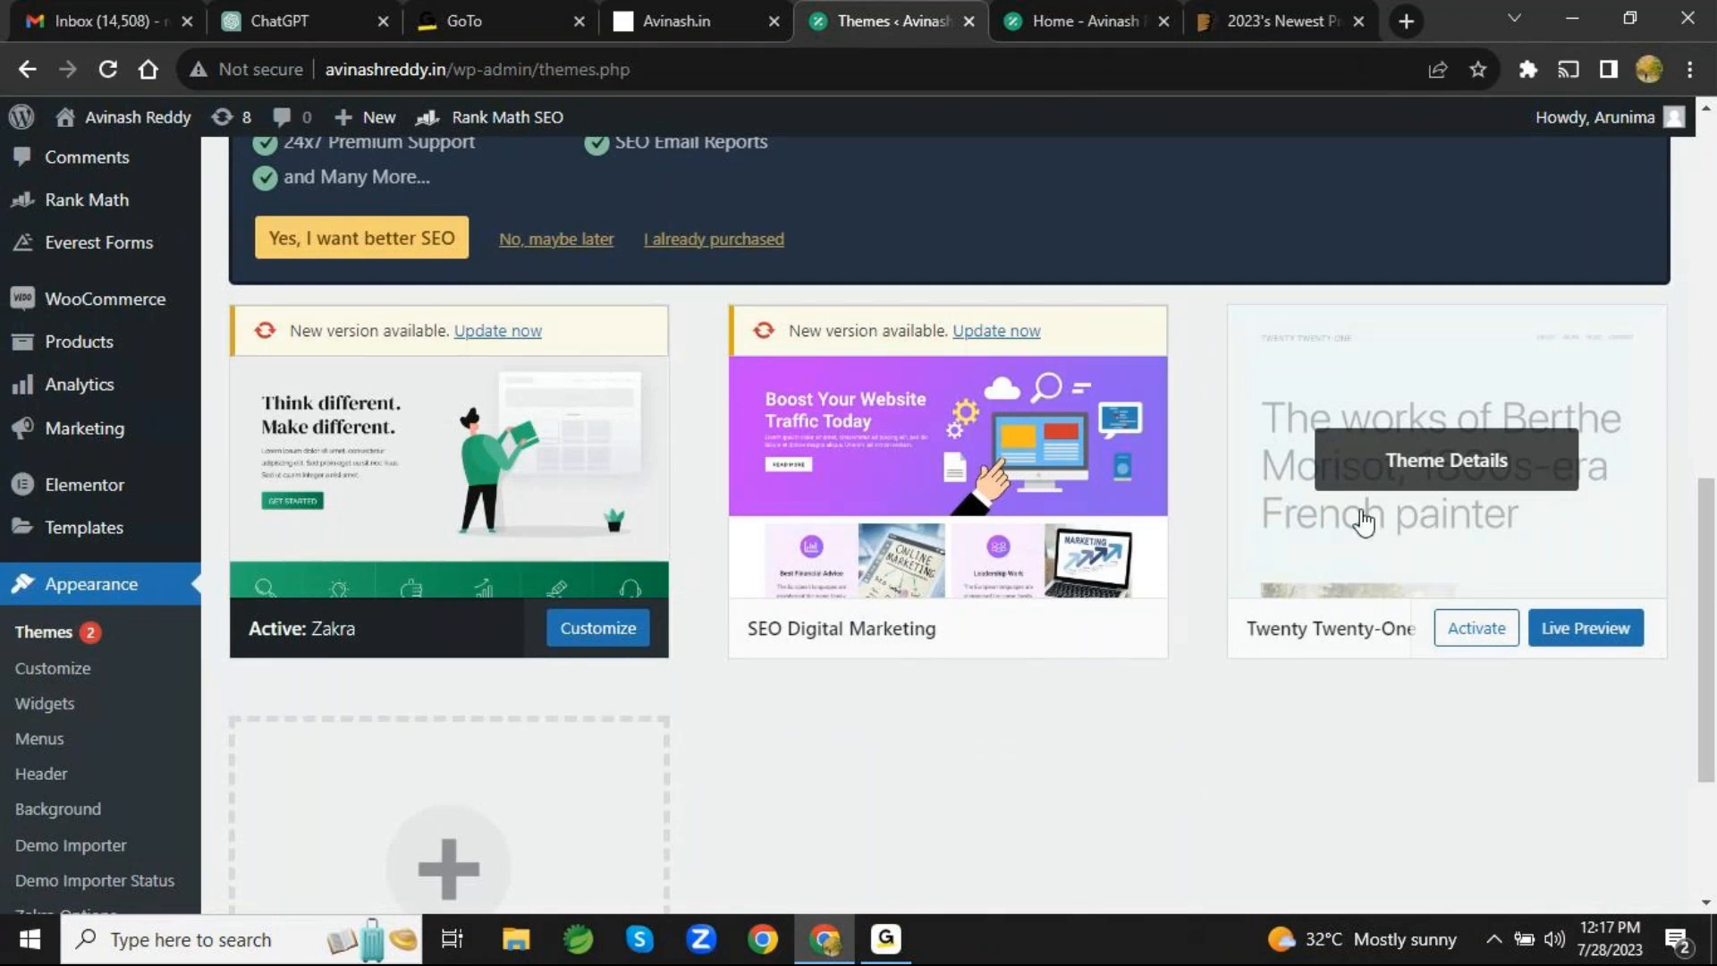
{"action": "scroll", "coordinate": [1092, 894], "scroll_direction": "down", "scroll_amount": 3}
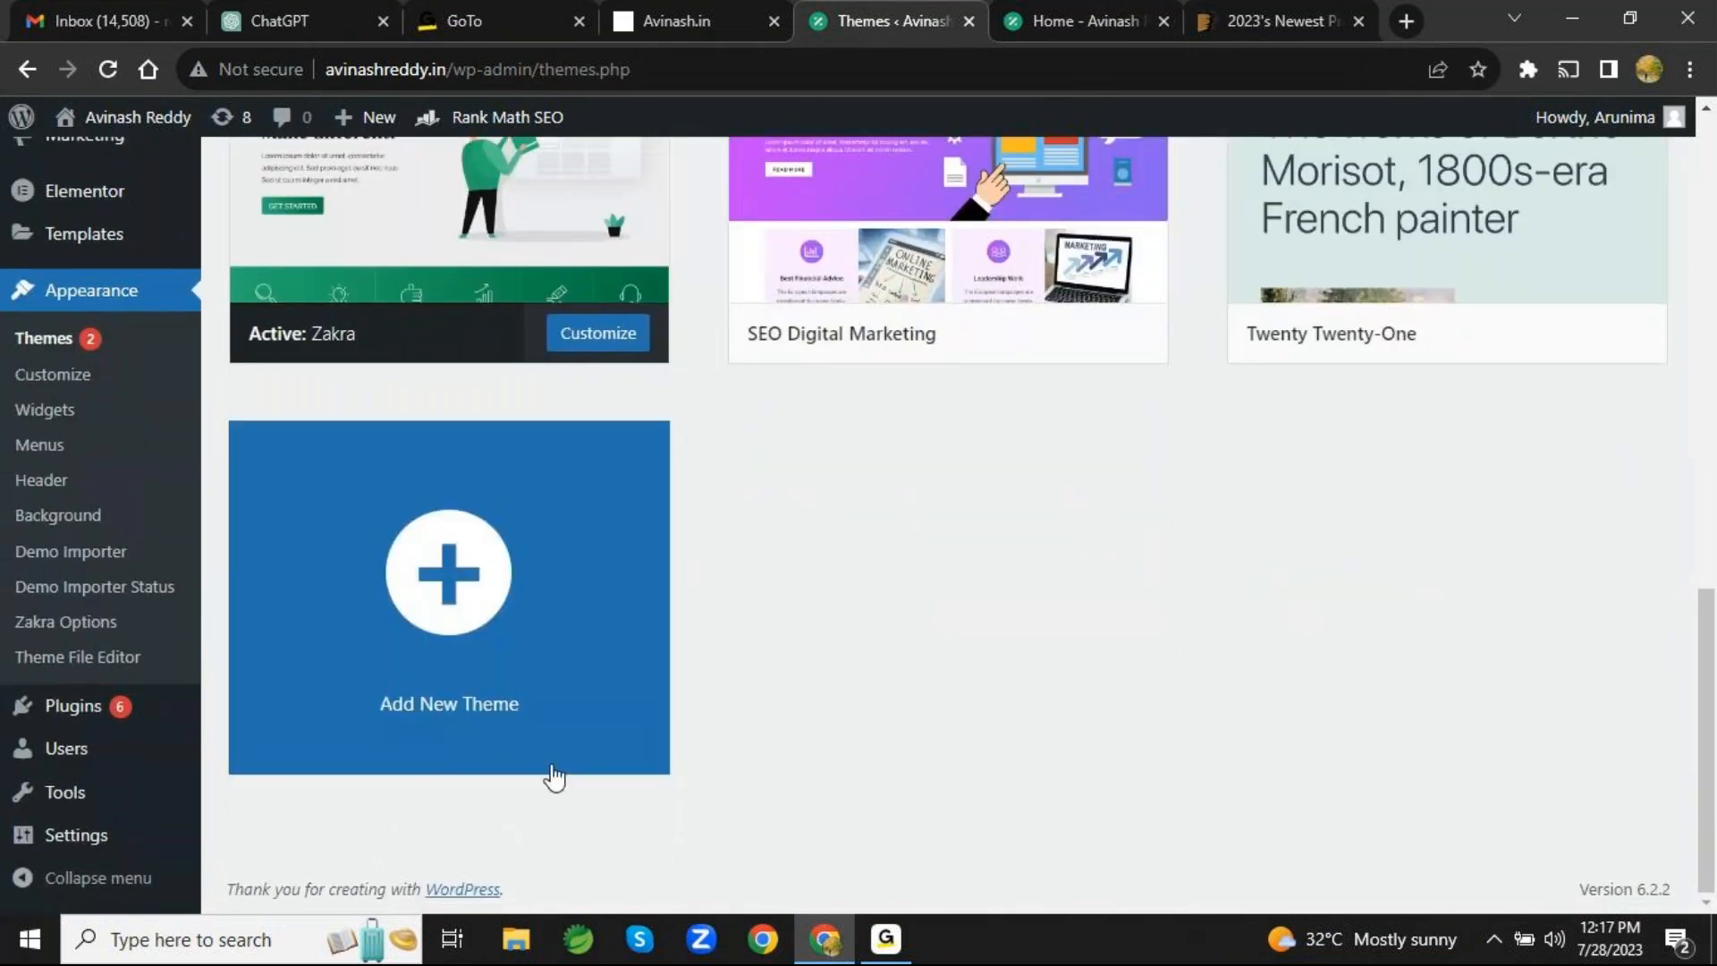
- Open the Add Themes page and browse the popular themes available for installation
{"action": "left_click", "coordinate": [449, 597]}
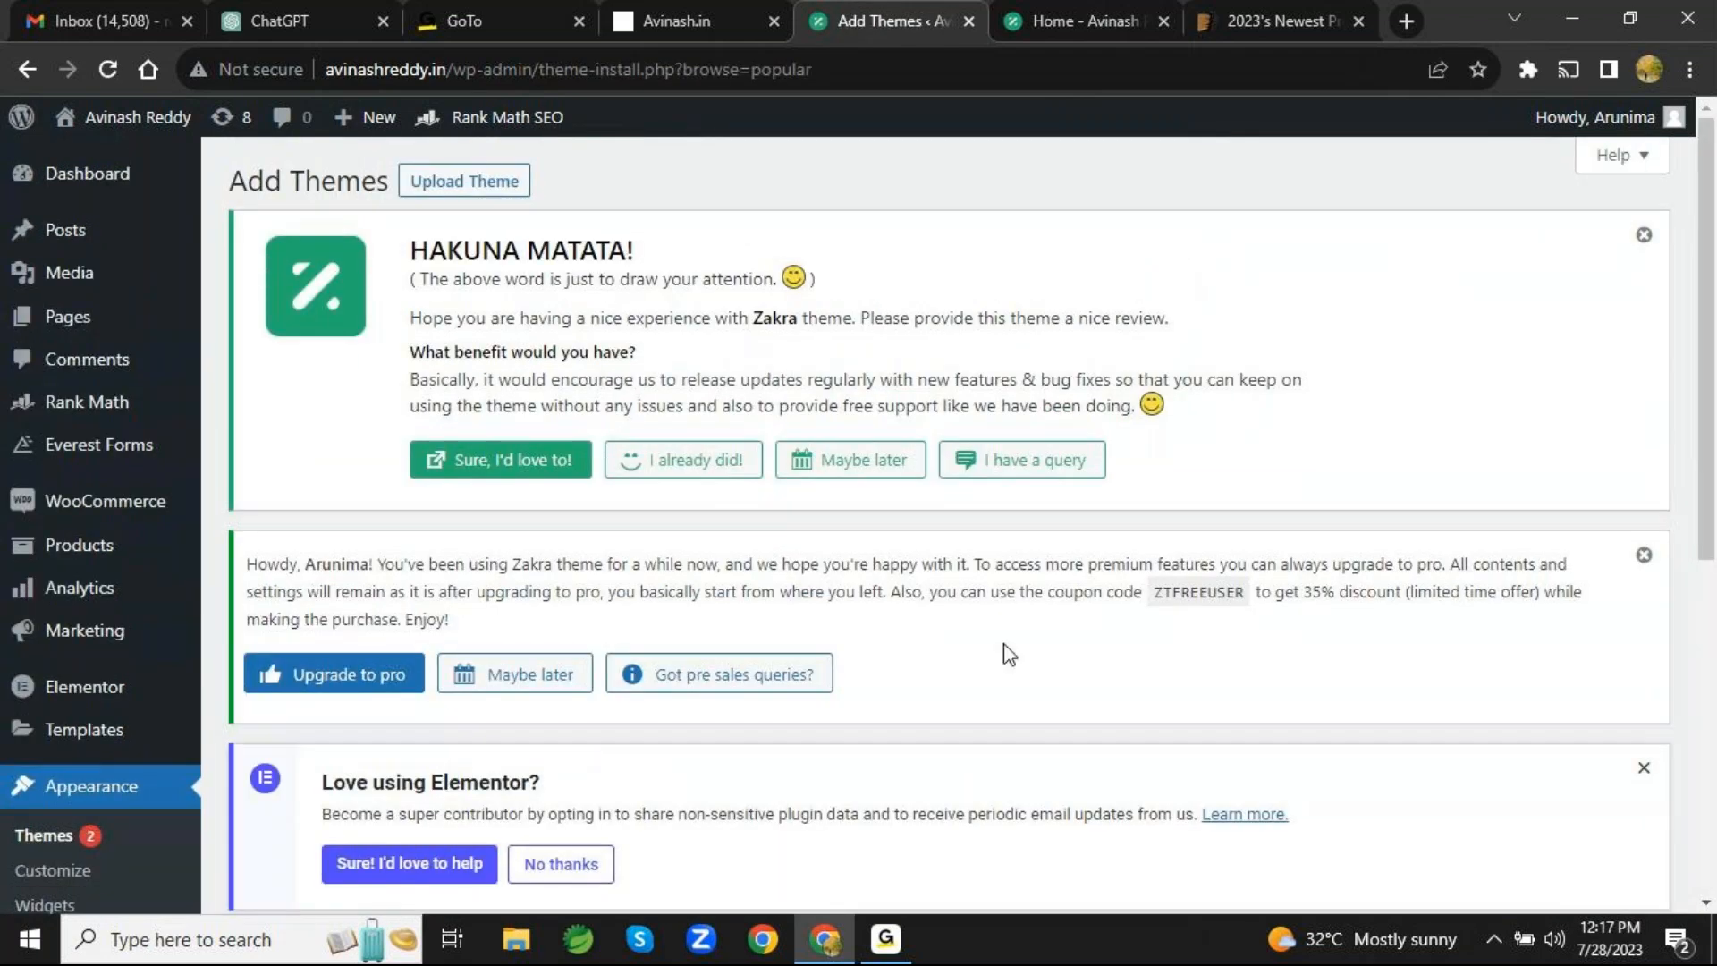
{"action": "scroll", "coordinate": [1009, 654], "scroll_direction": "down", "scroll_amount": 15}
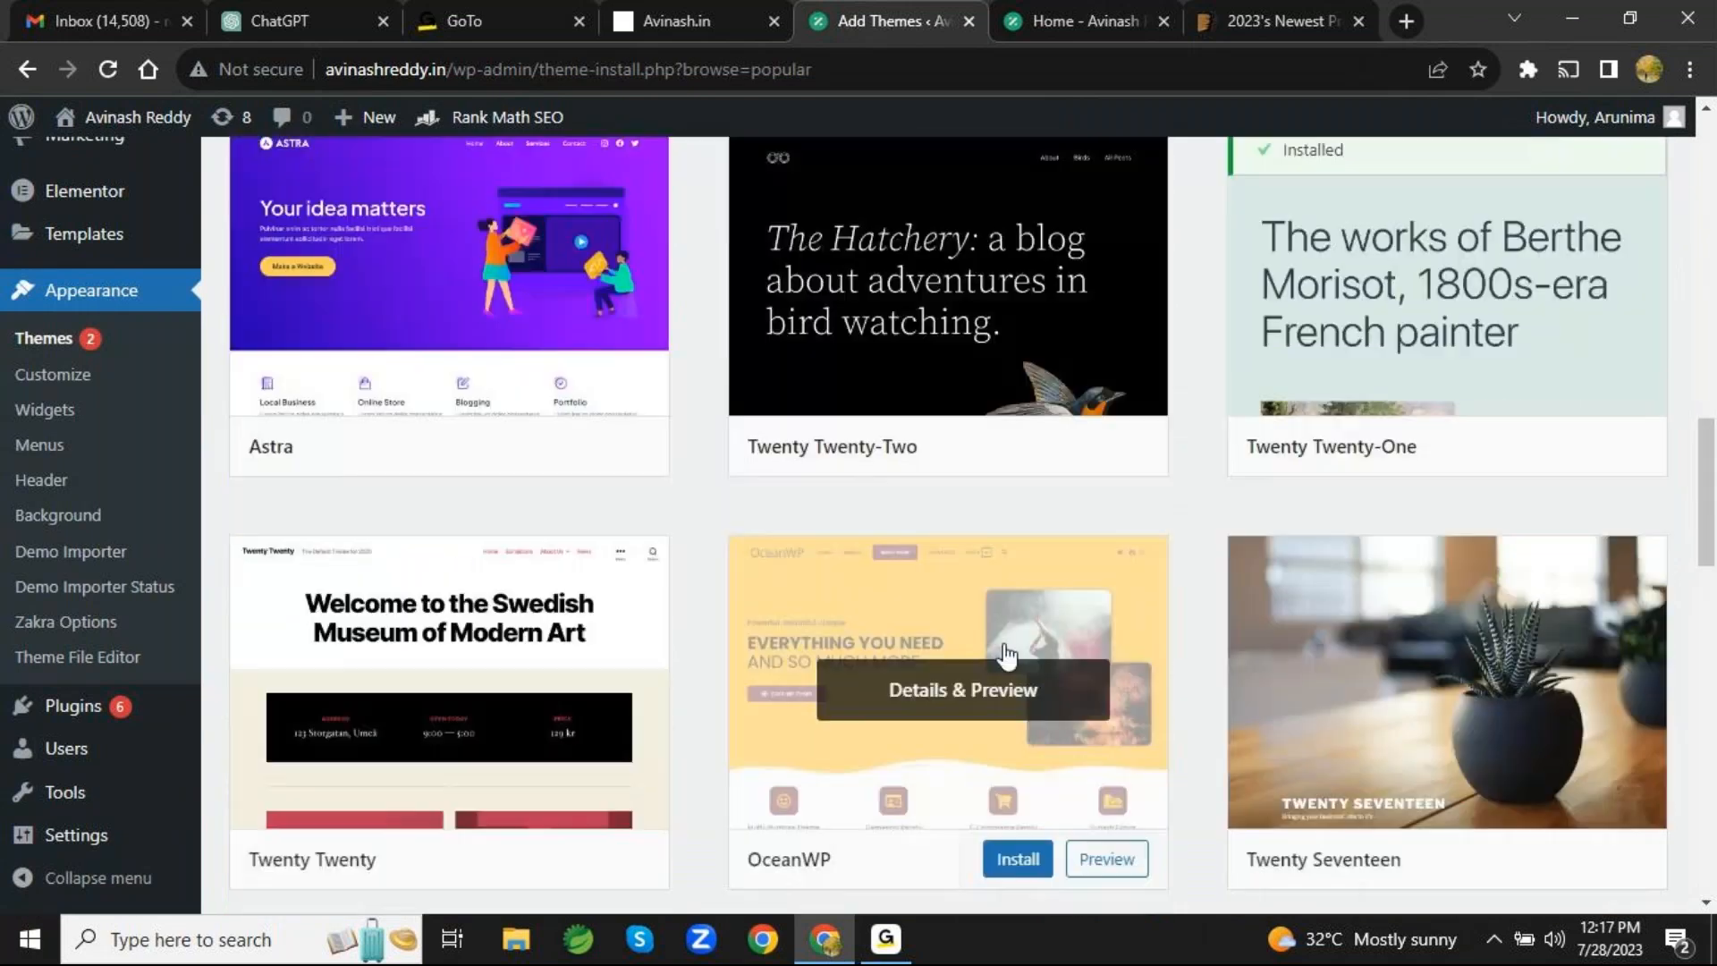
{"action": "scroll", "coordinate": [1008, 654], "scroll_direction": "down", "scroll_amount": 7}
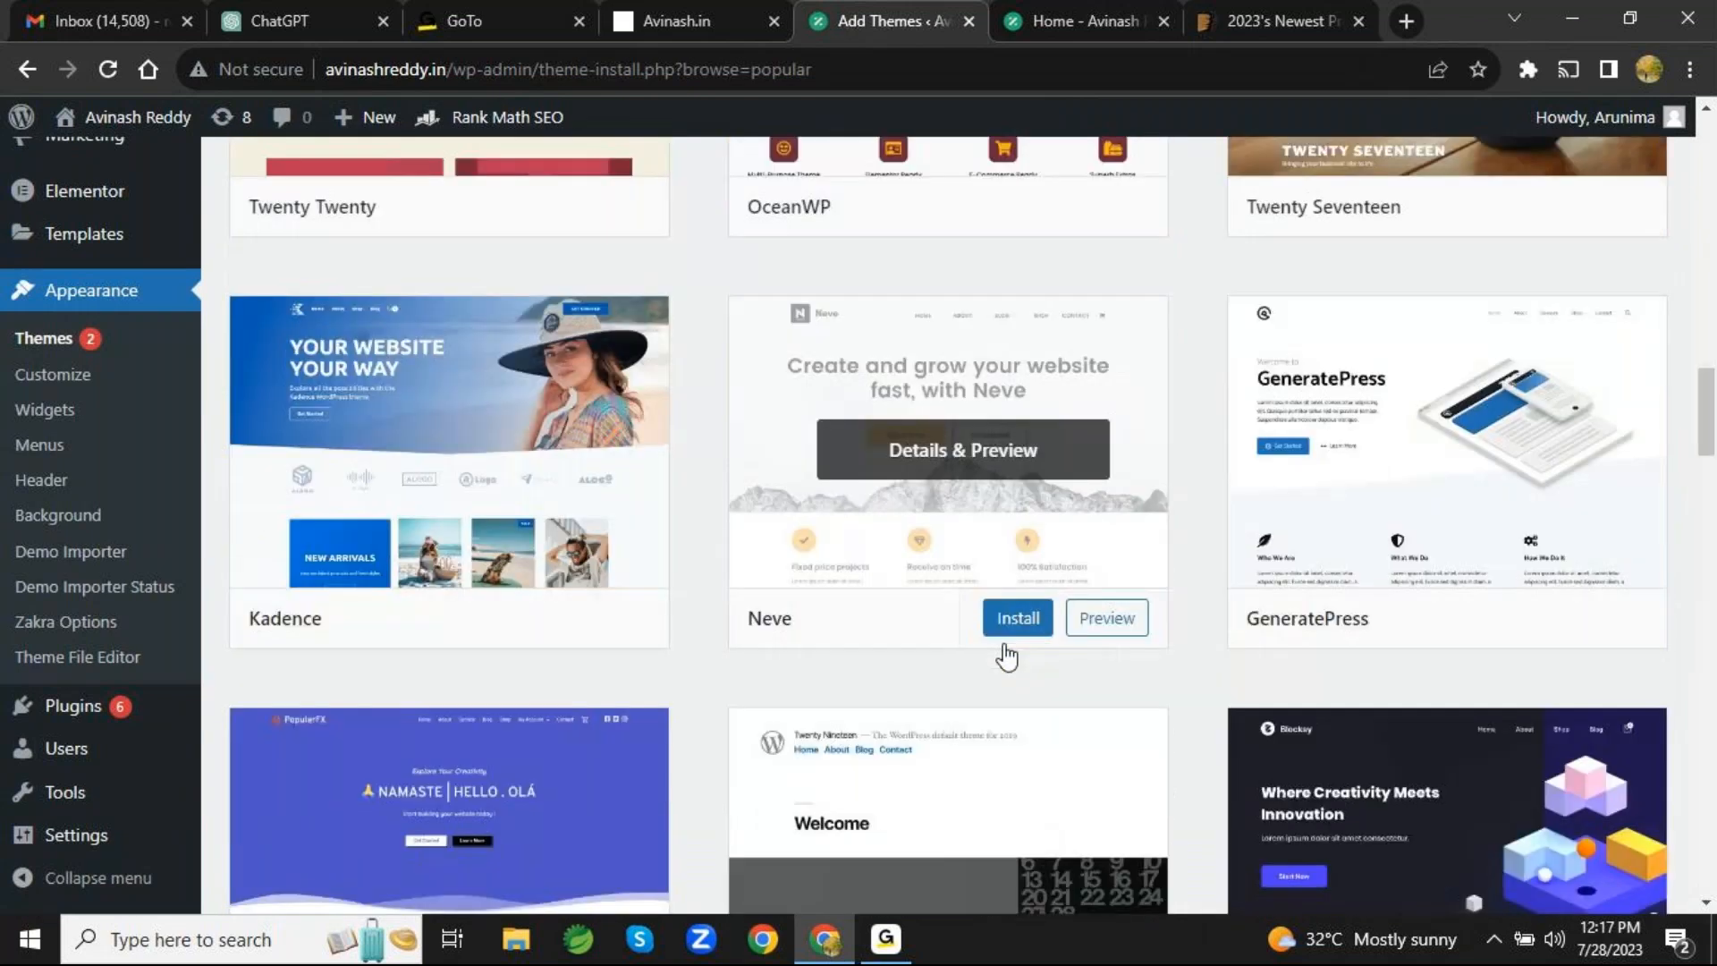
{"action": "scroll", "coordinate": [1007, 657], "scroll_direction": "up", "scroll_amount": 19}
{"action": "scroll", "coordinate": [1003, 649], "scroll_direction": "down", "scroll_amount": 8}
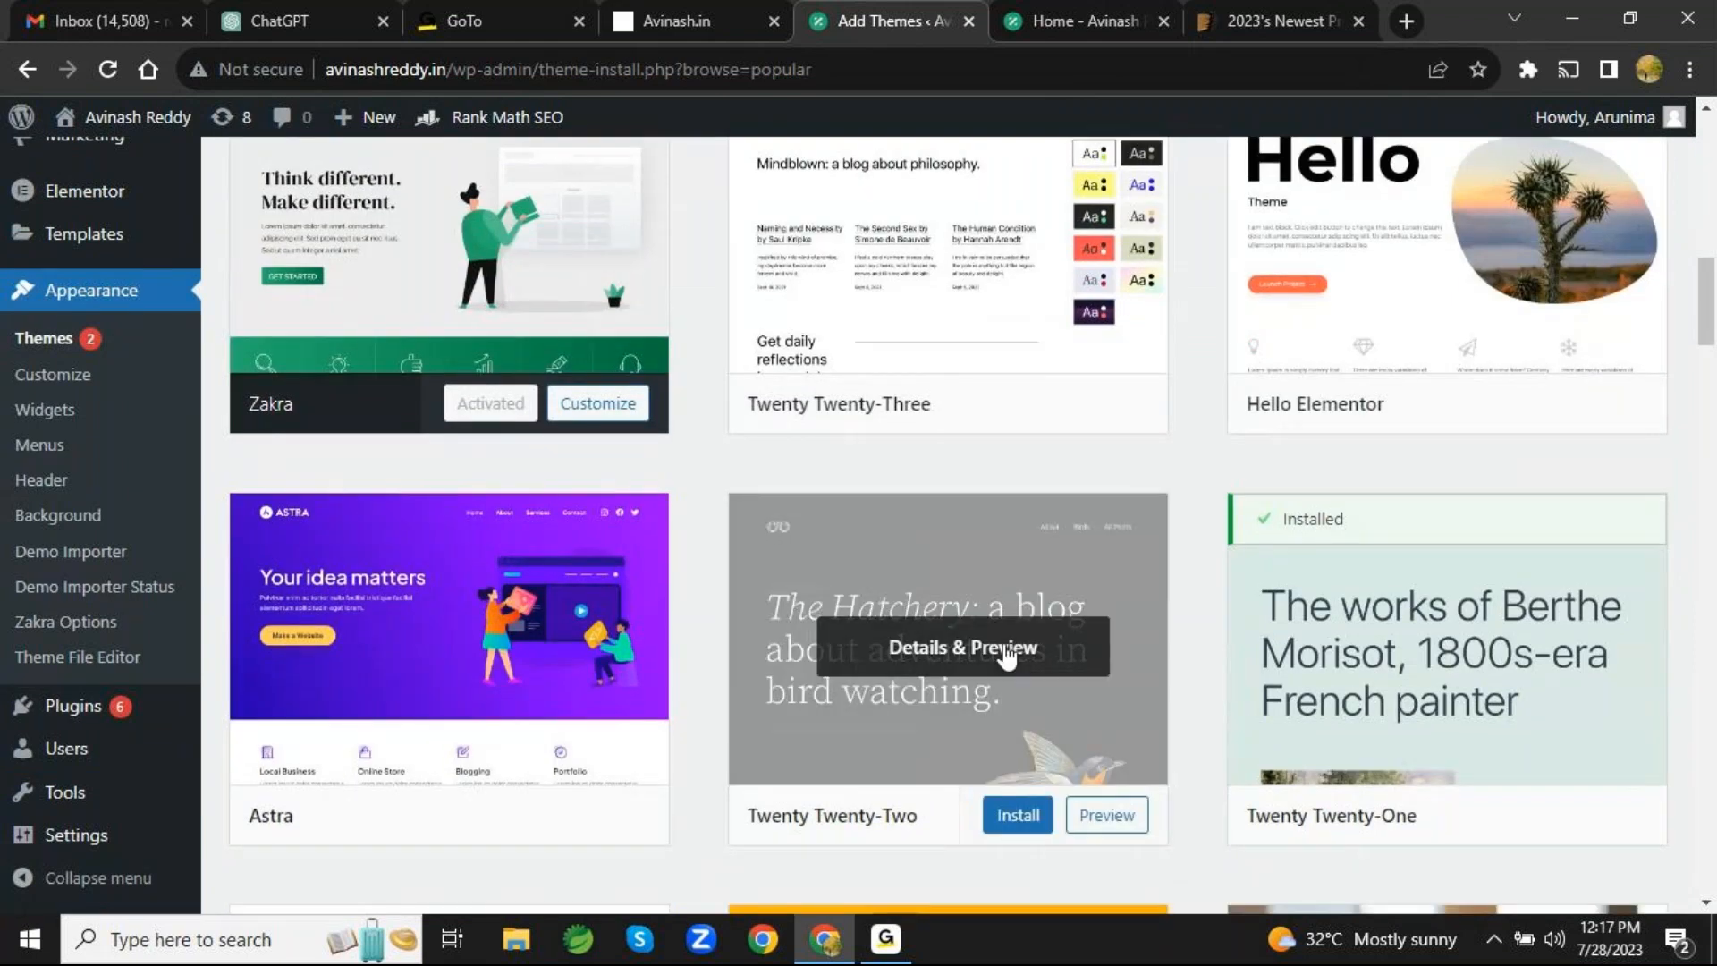
{"action": "scroll", "coordinate": [1006, 655], "scroll_direction": "up", "scroll_amount": 4}
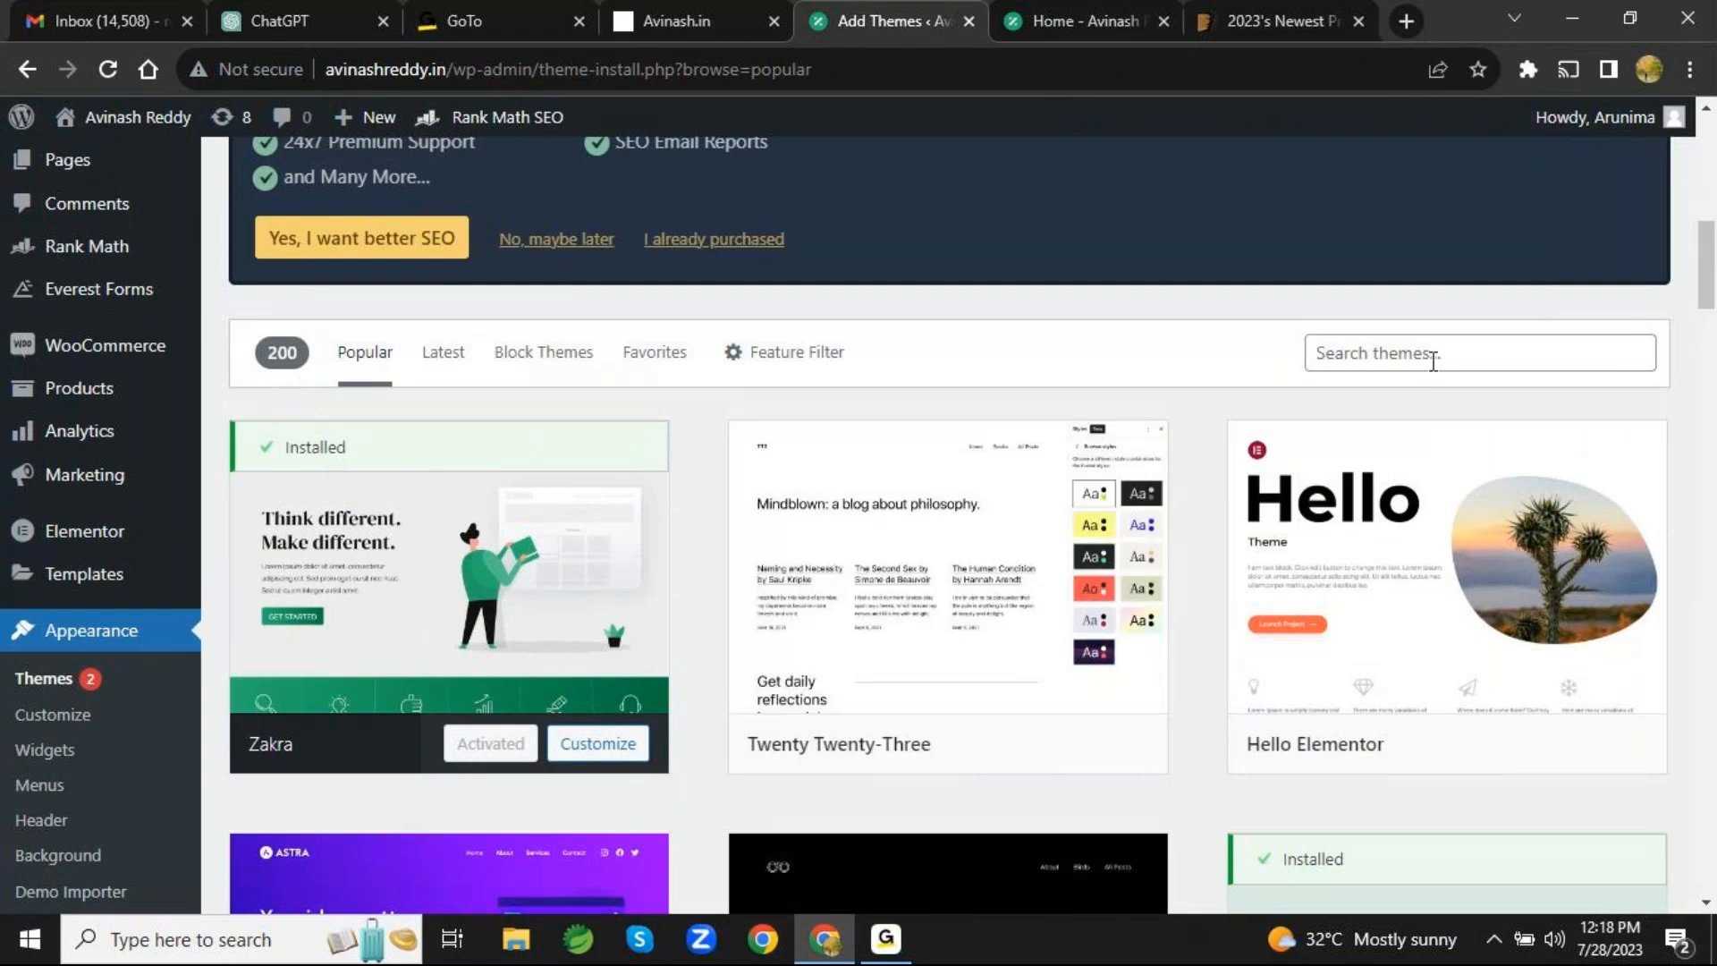
- Point out the theme search, preview the Hello Elementor theme's details, and return to the popular themes list
{"action": "left_click", "coordinate": [1432, 361]}
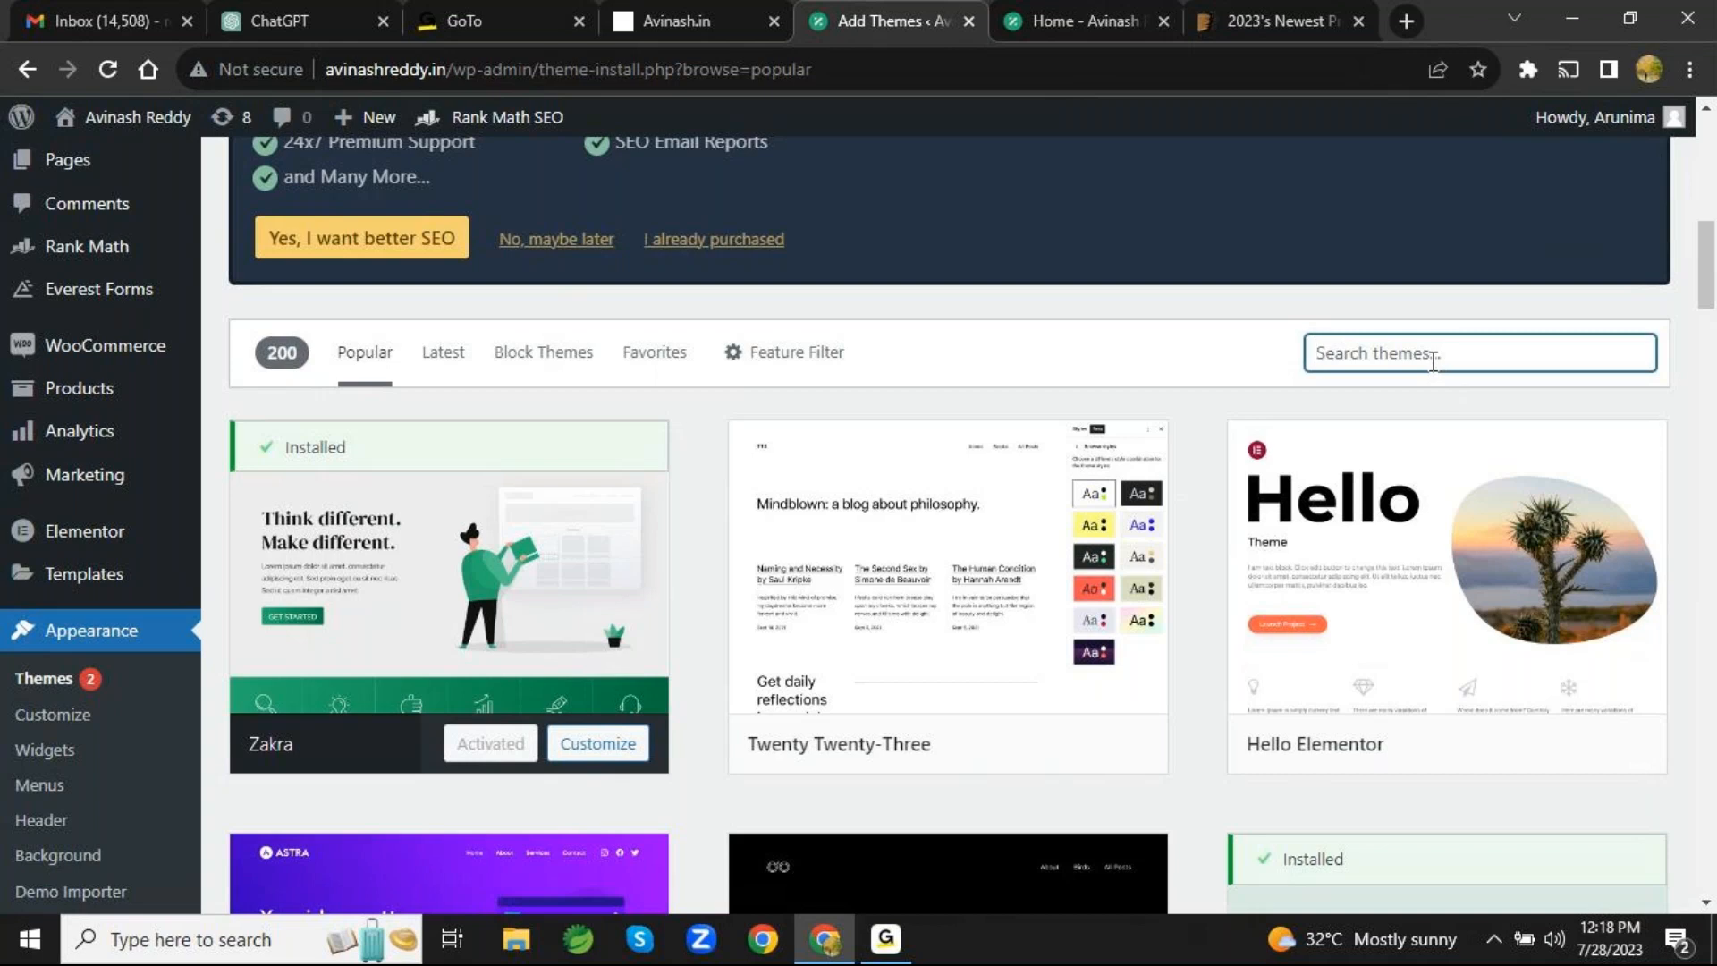
{"action": "mouse_move", "coordinate": [1373, 541]}
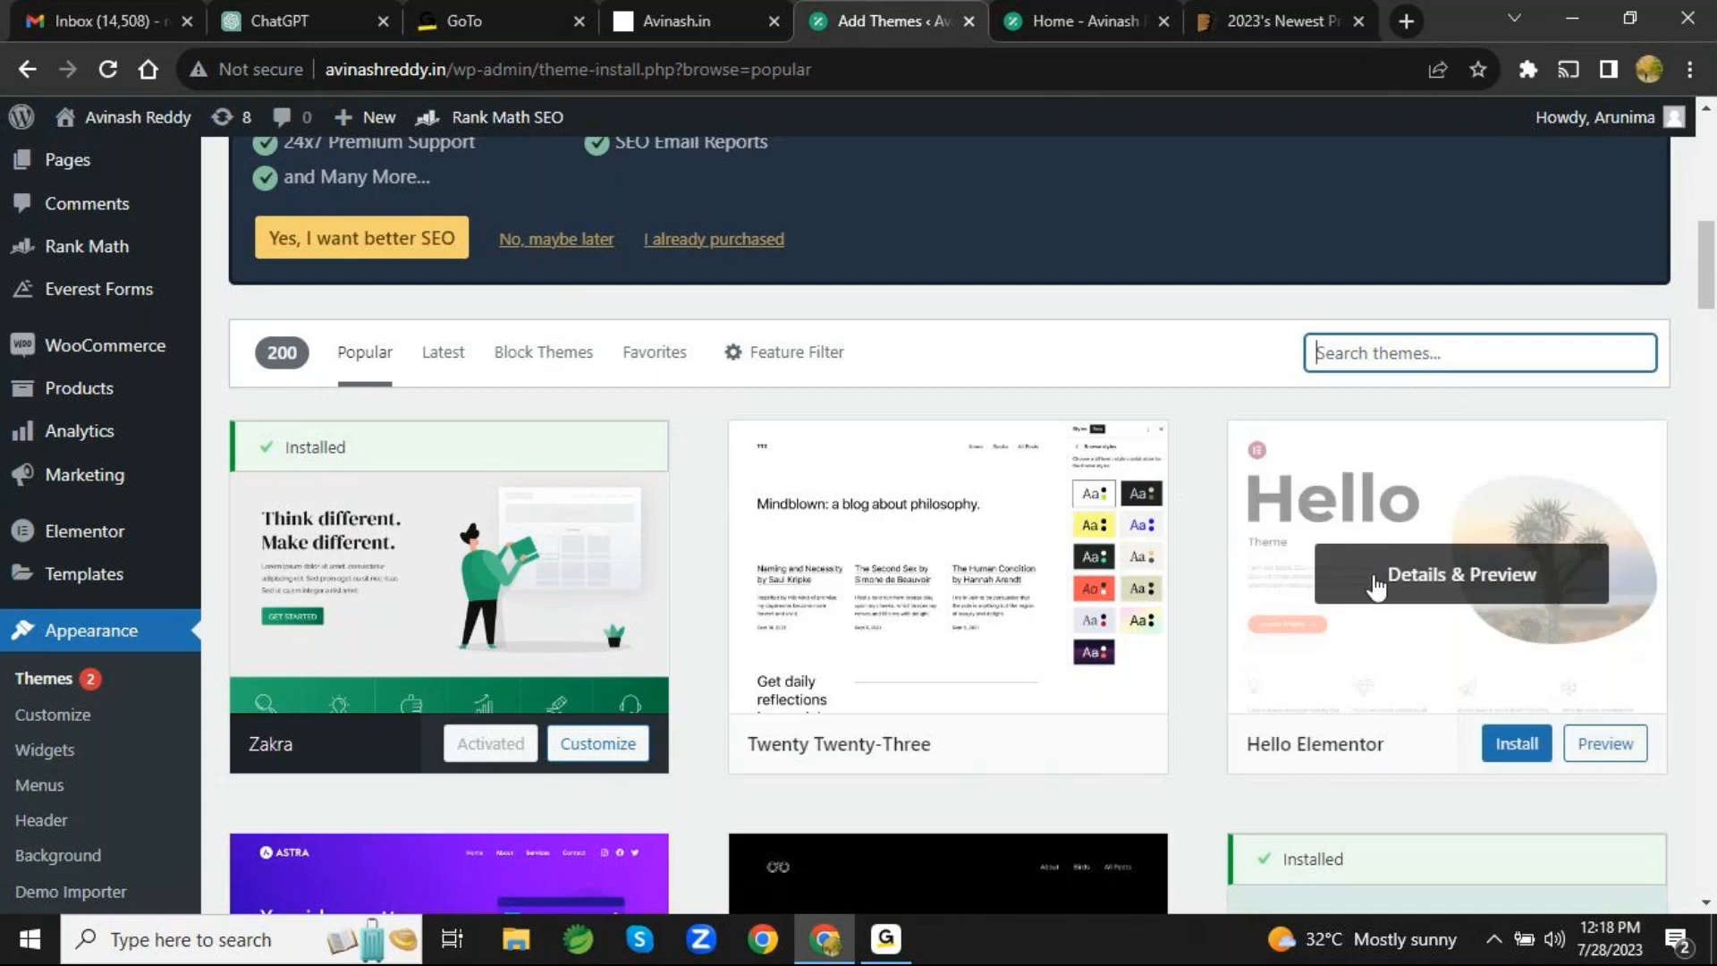
{"action": "left_click", "coordinate": [1375, 587]}
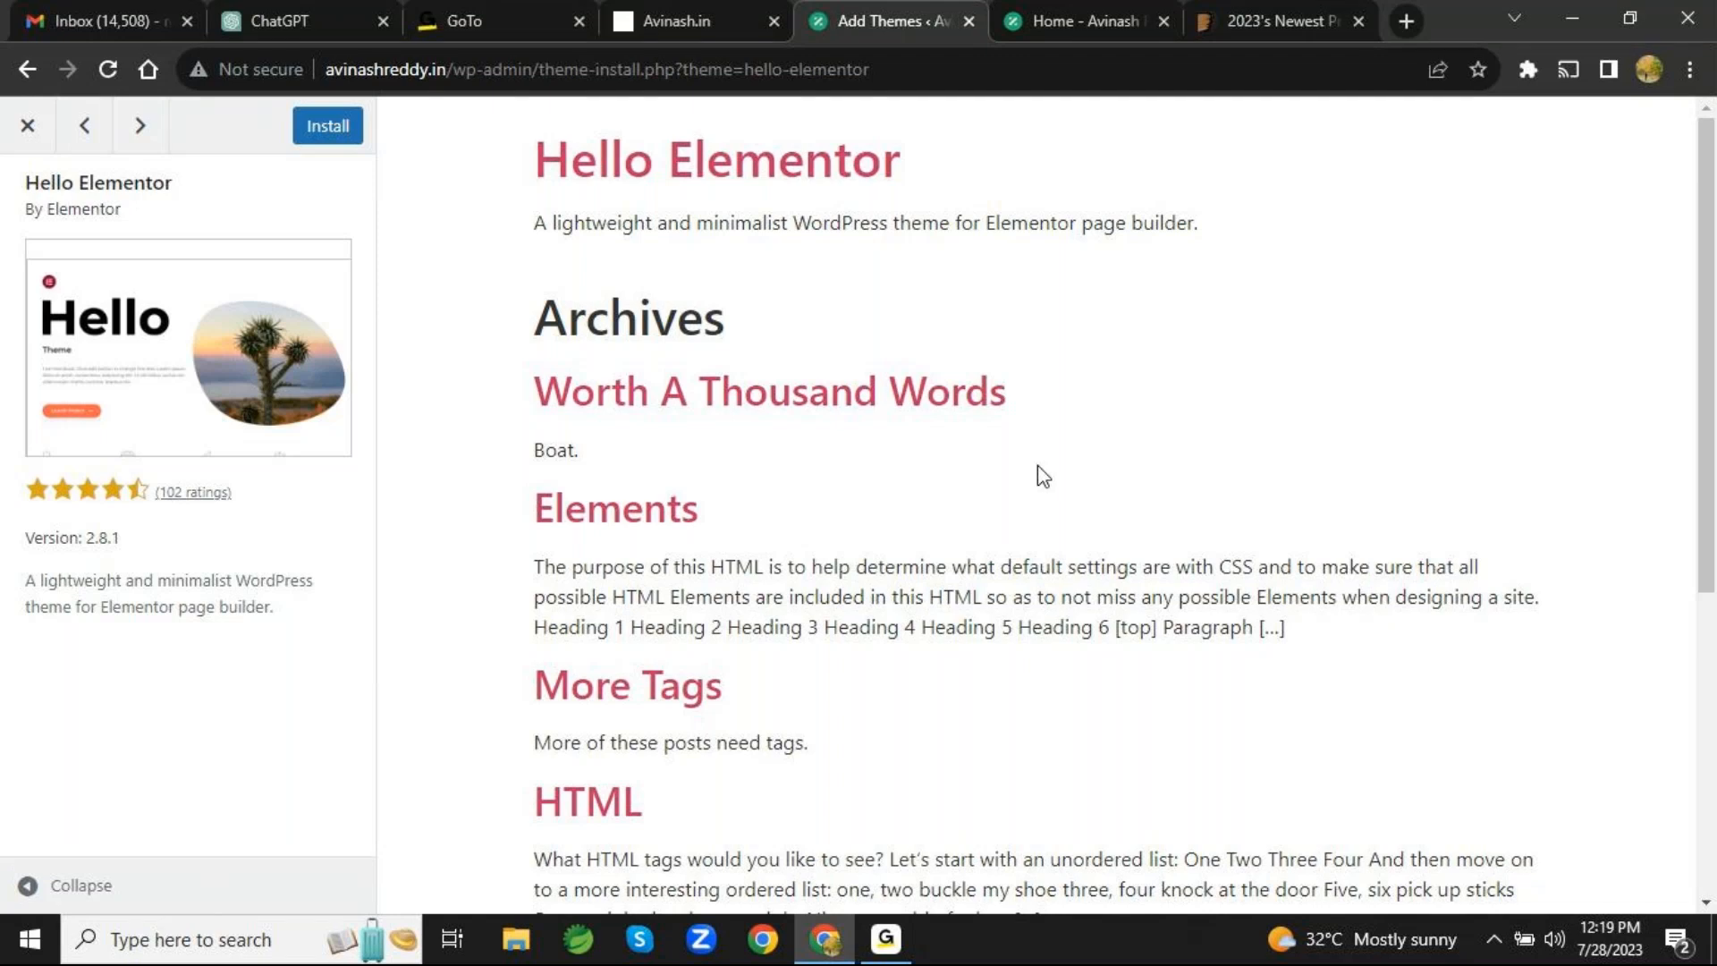
{"action": "left_click", "coordinate": [30, 126]}
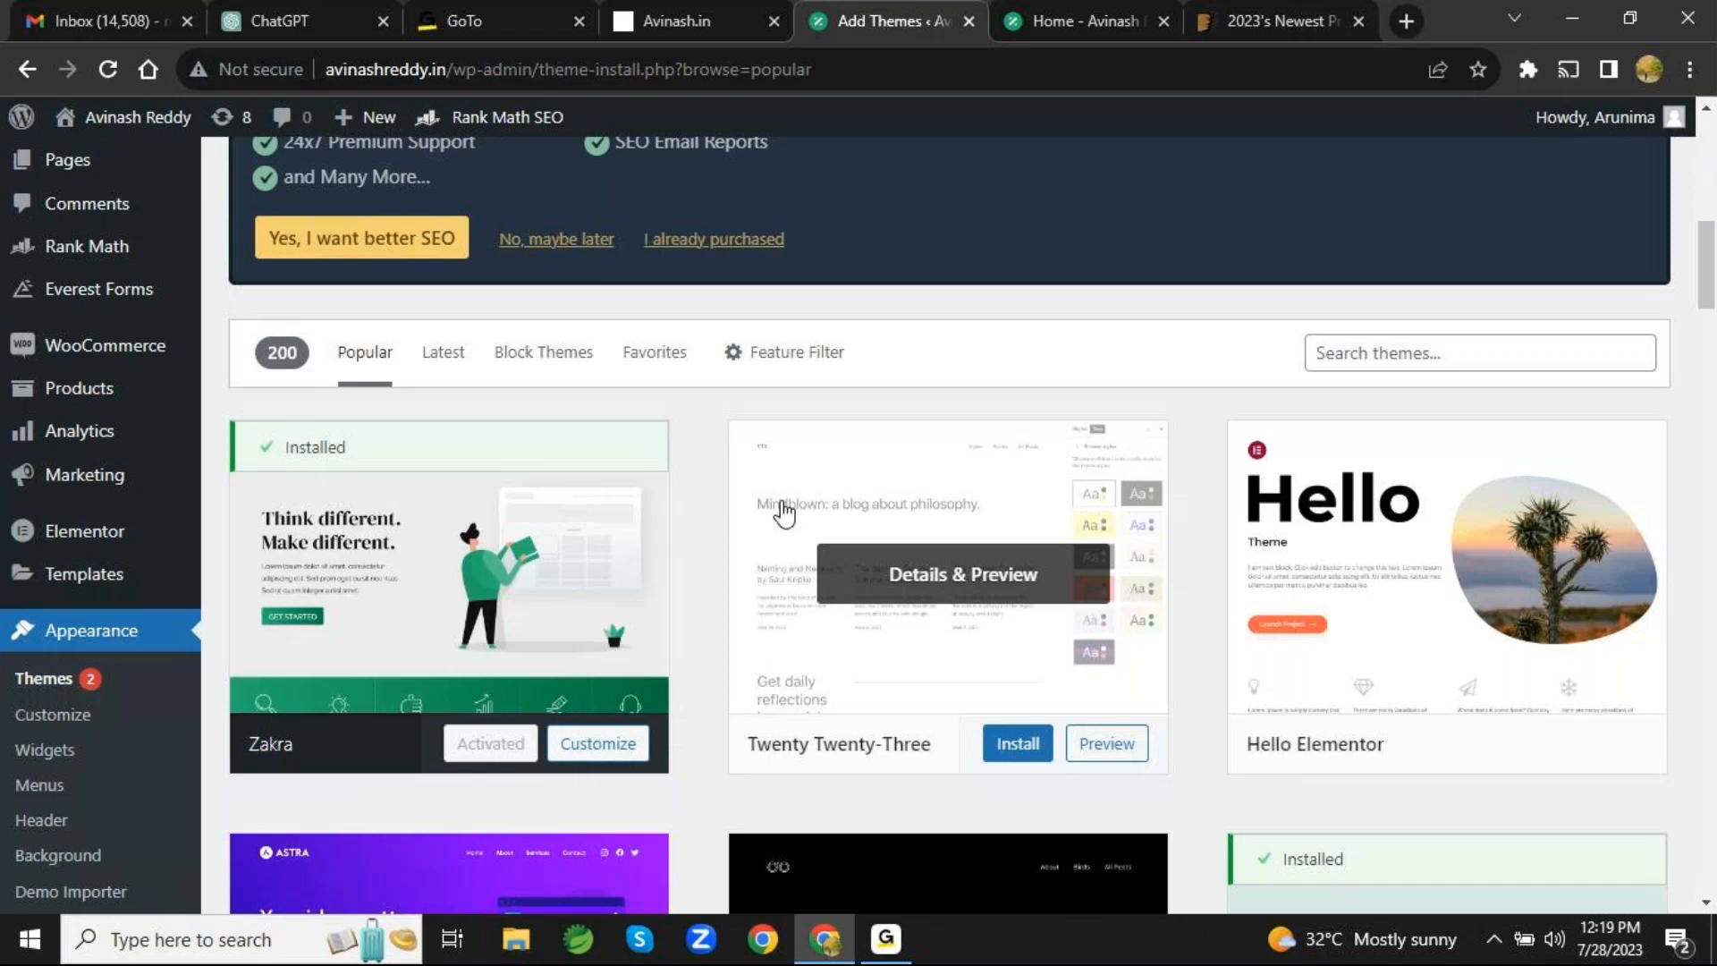
{"action": "scroll", "coordinate": [783, 513], "scroll_direction": "down", "scroll_amount": 2}
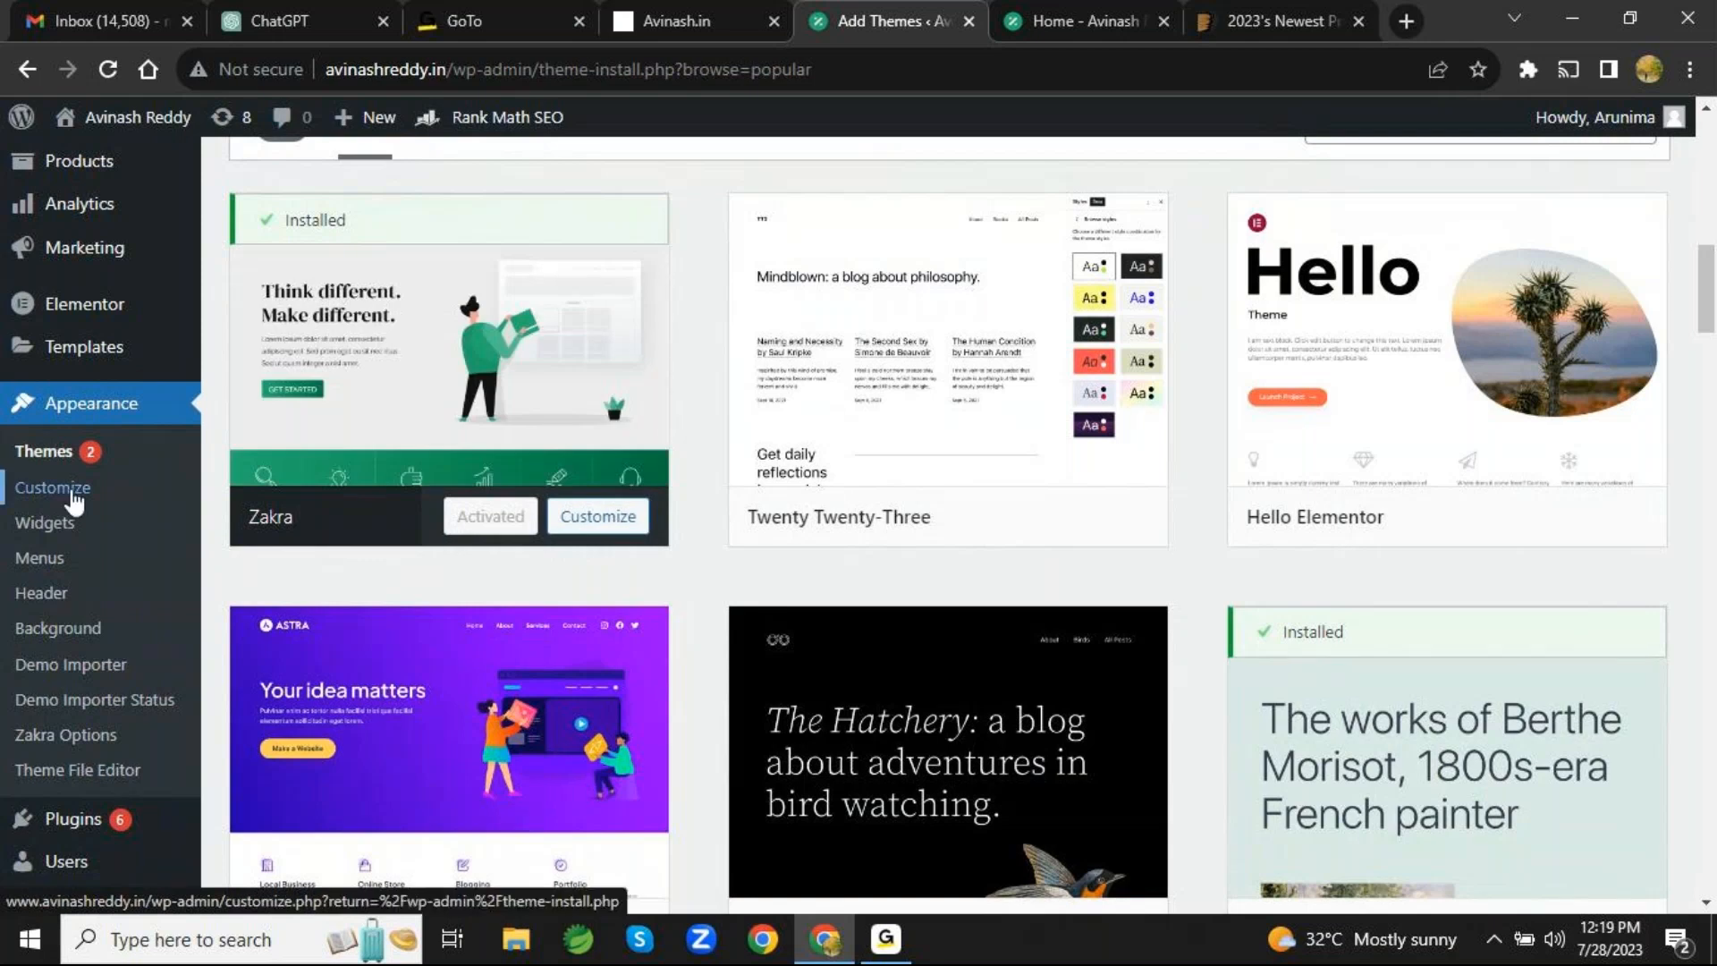
- Open the theme customizer under Appearance and examine the options in its Global, Header and Content sections
{"action": "left_click", "coordinate": [75, 504]}
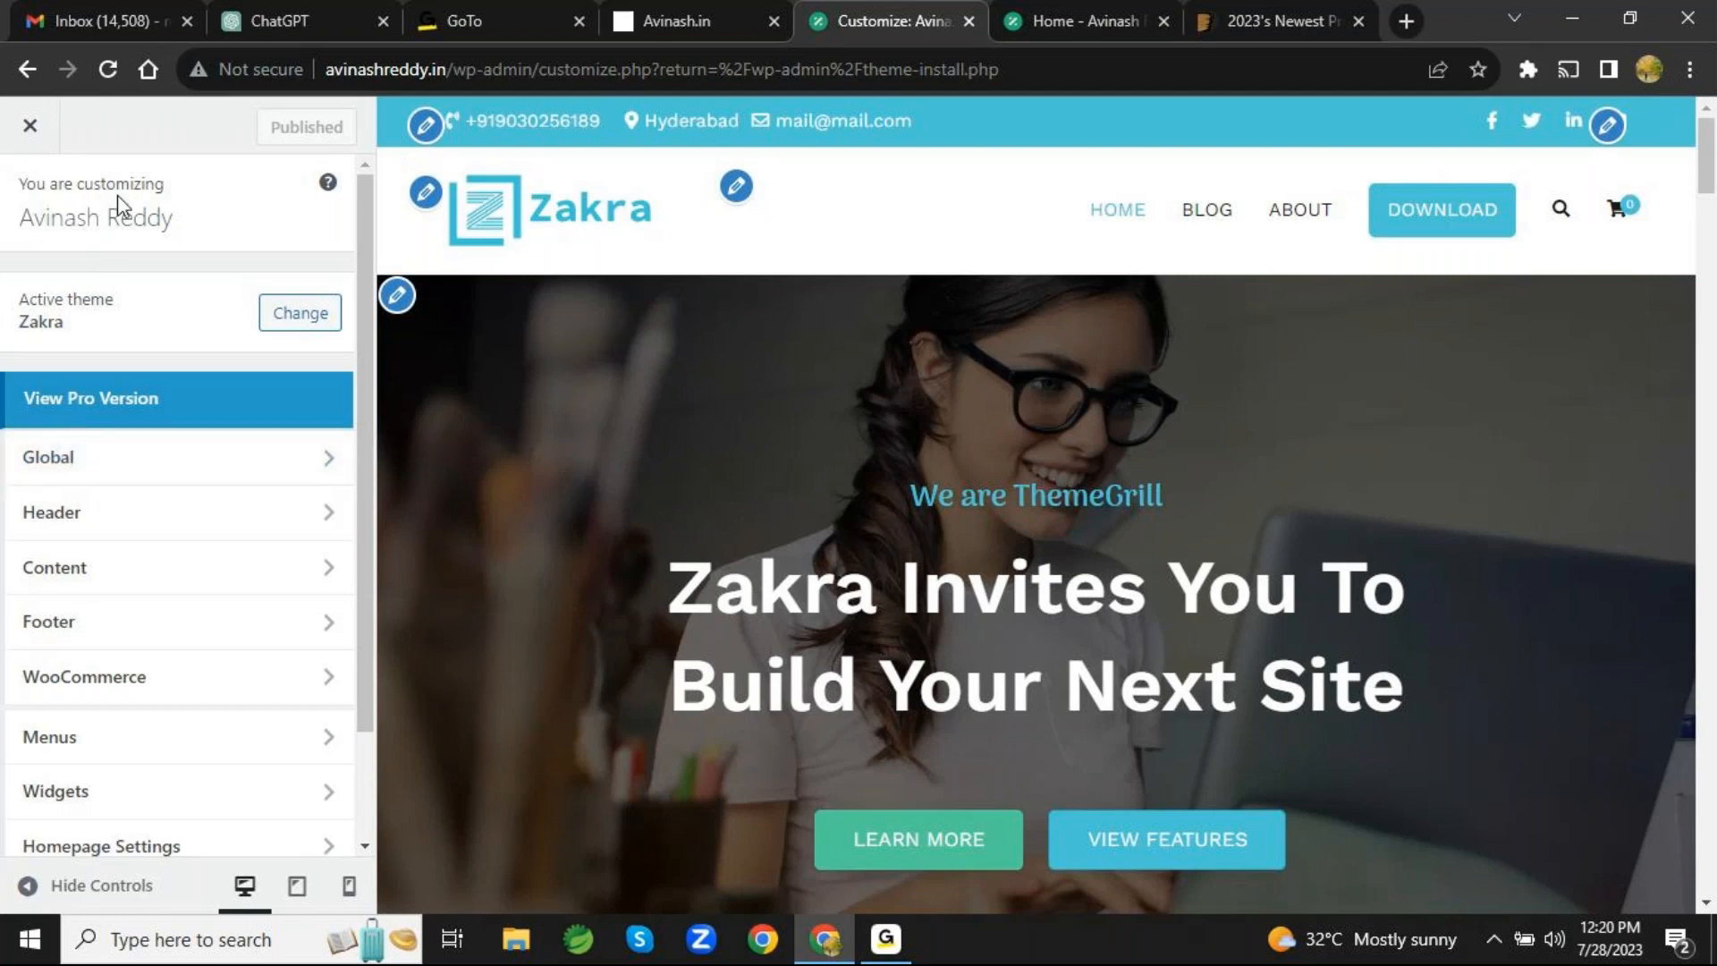
{"action": "left_click", "coordinate": [187, 467]}
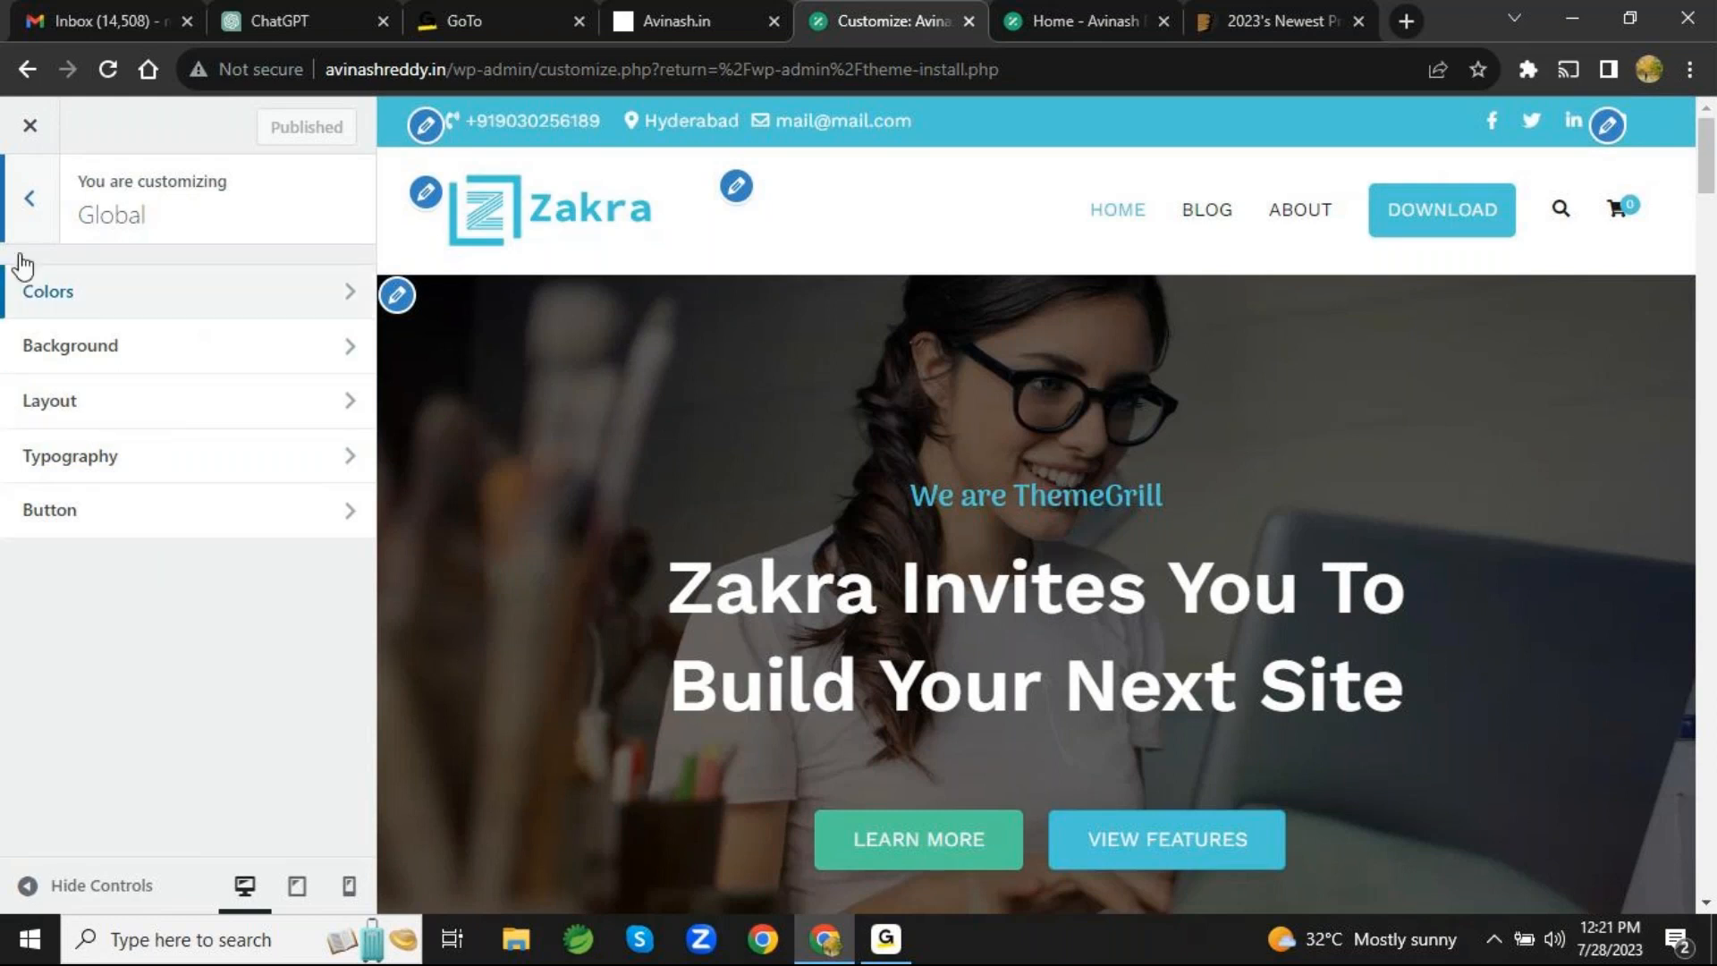
{"action": "left_click", "coordinate": [27, 198]}
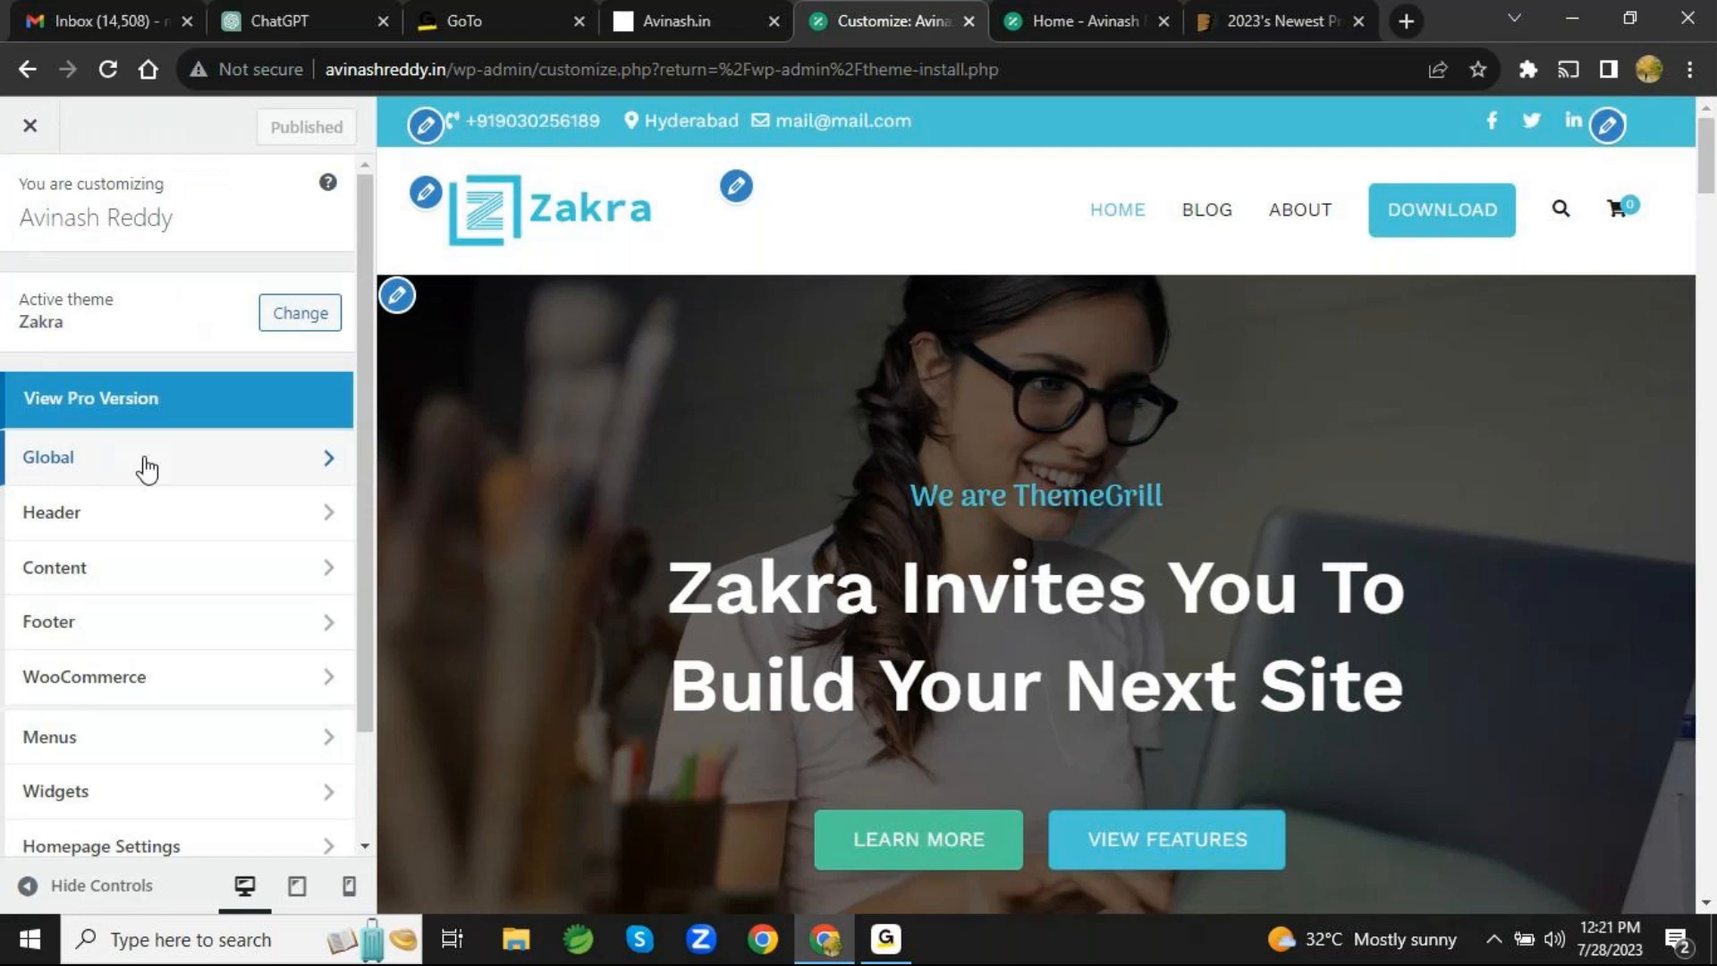
{"action": "left_click", "coordinate": [146, 513]}
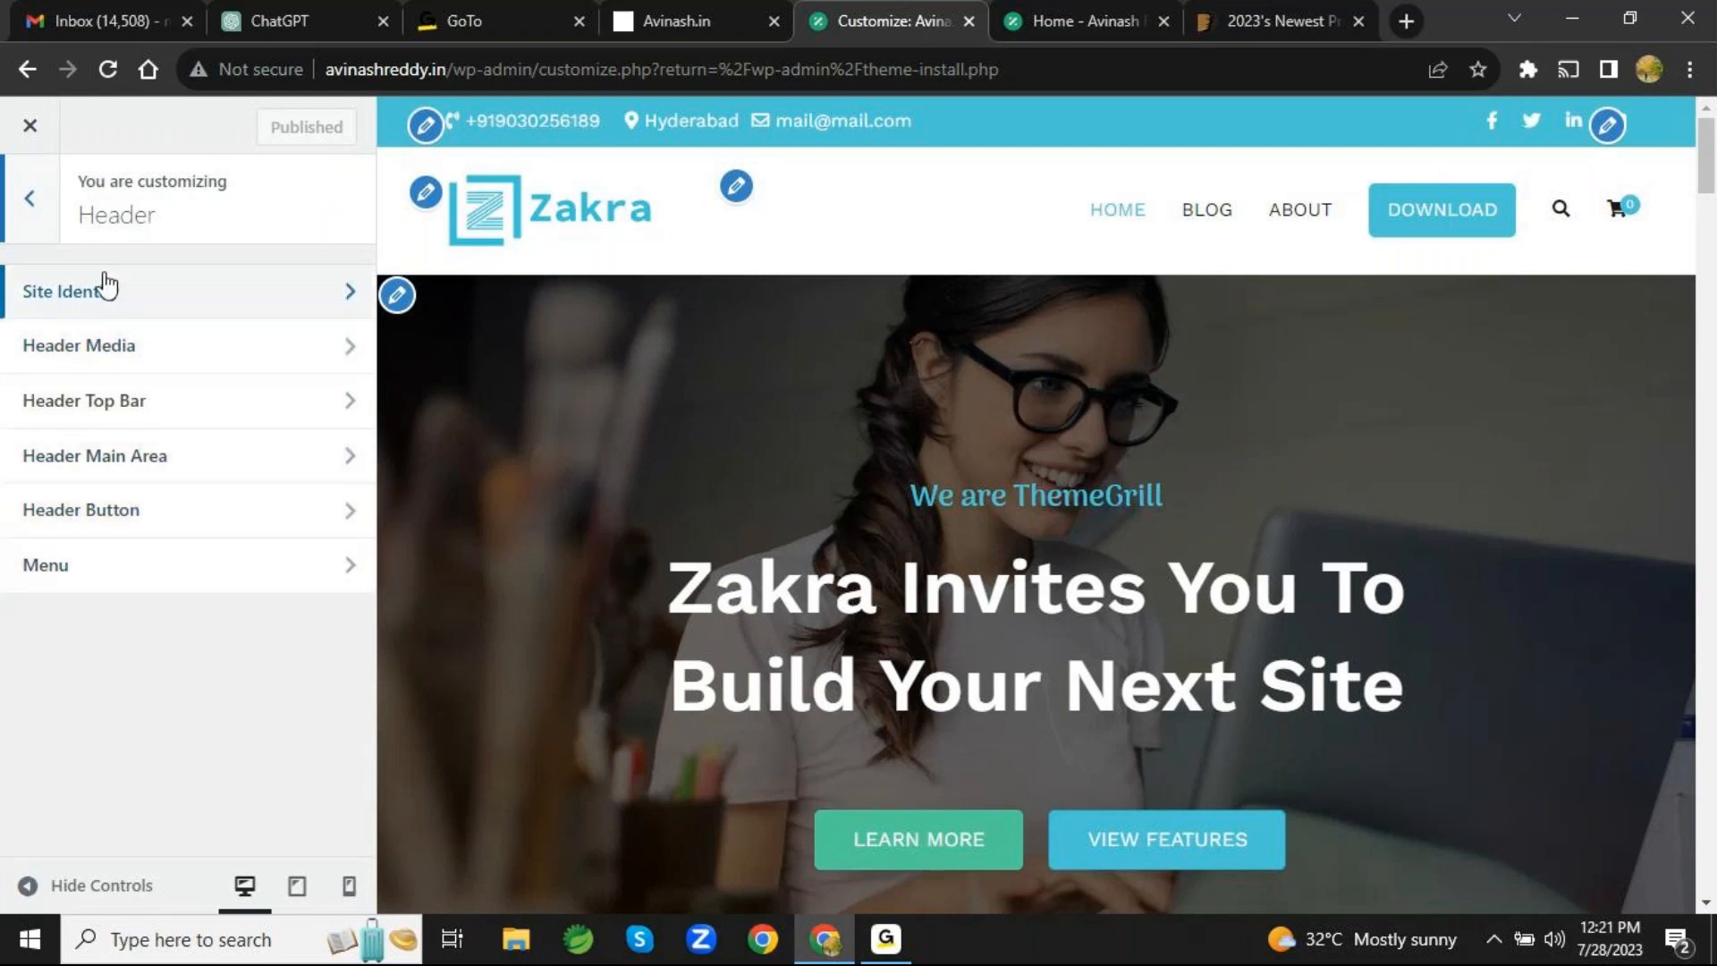
{"action": "left_click", "coordinate": [31, 199]}
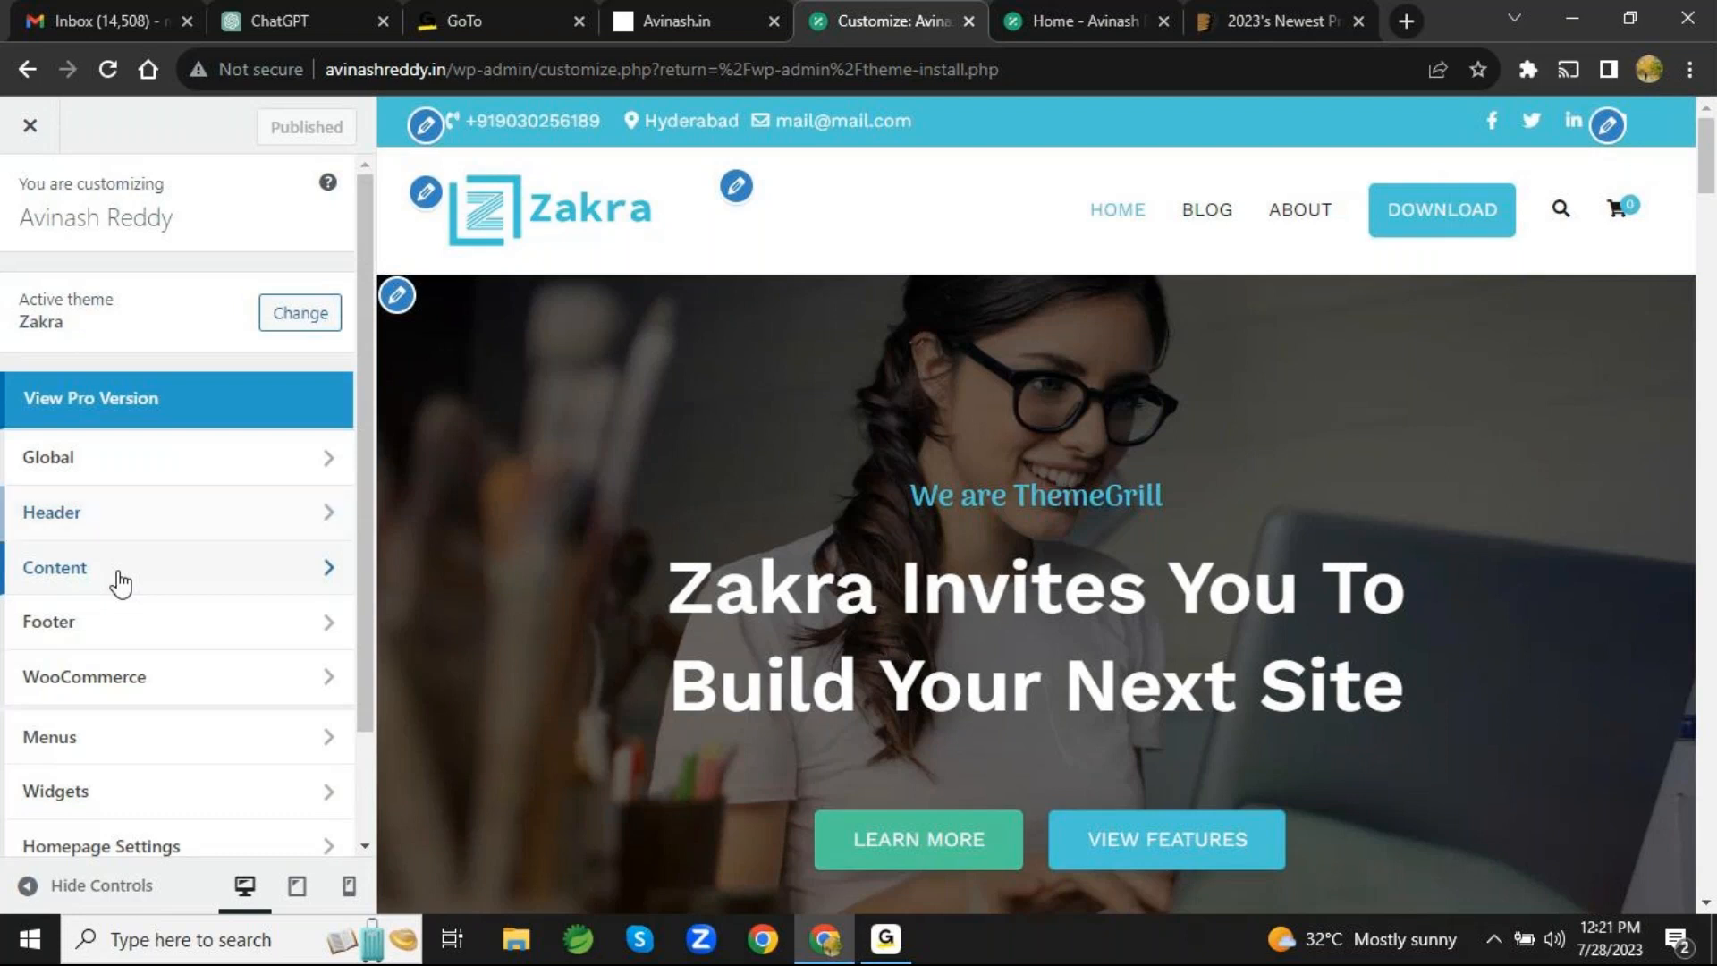
{"action": "left_click", "coordinate": [120, 583]}
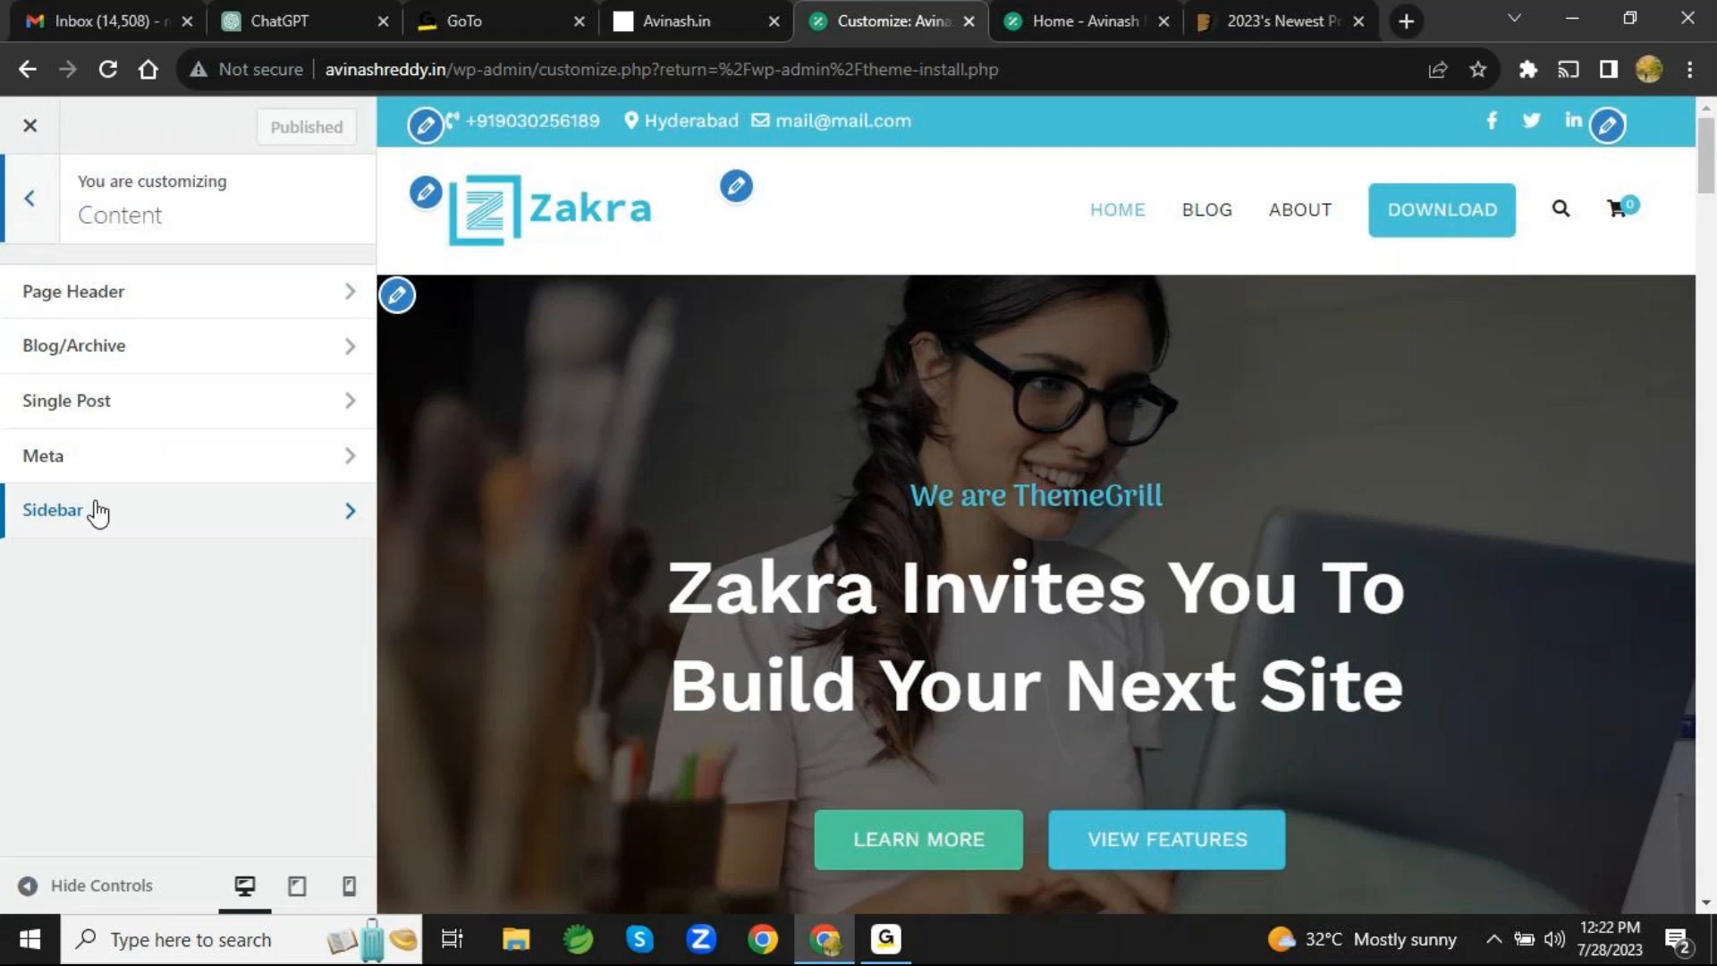
{"action": "left_click", "coordinate": [27, 199]}
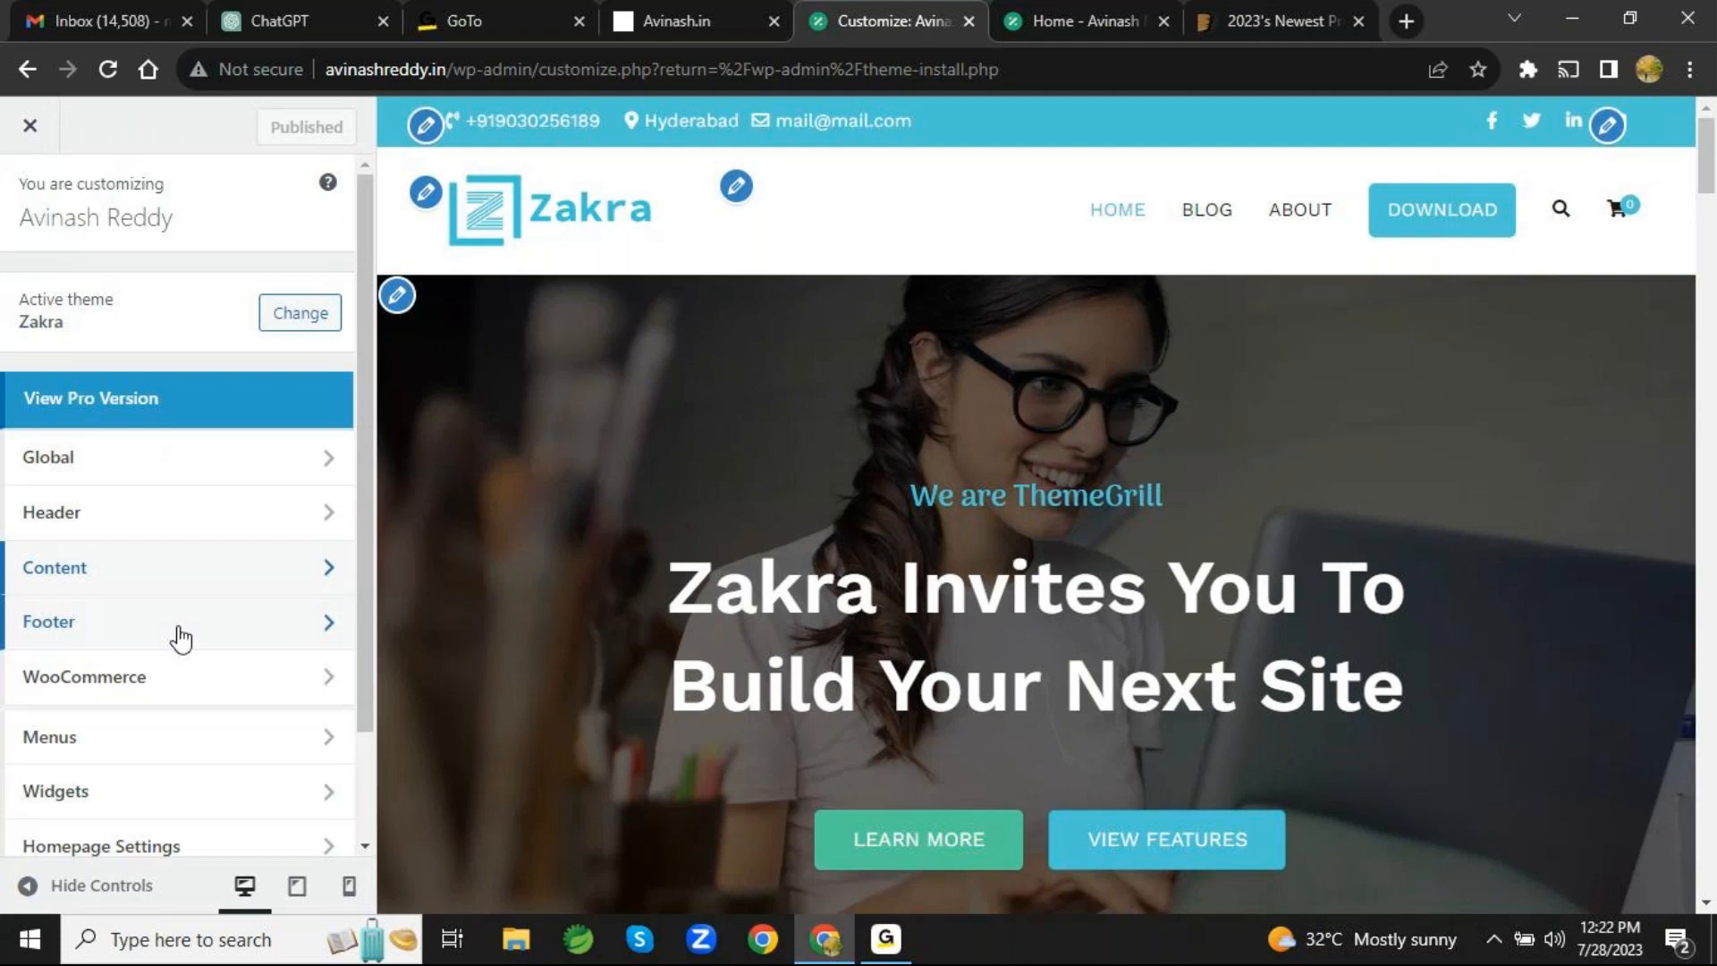
- Examine the WooCommerce and Menus sections of the customizer, returning to the main list after each
{"action": "scroll", "coordinate": [181, 638], "scroll_direction": "down", "scroll_amount": 2}
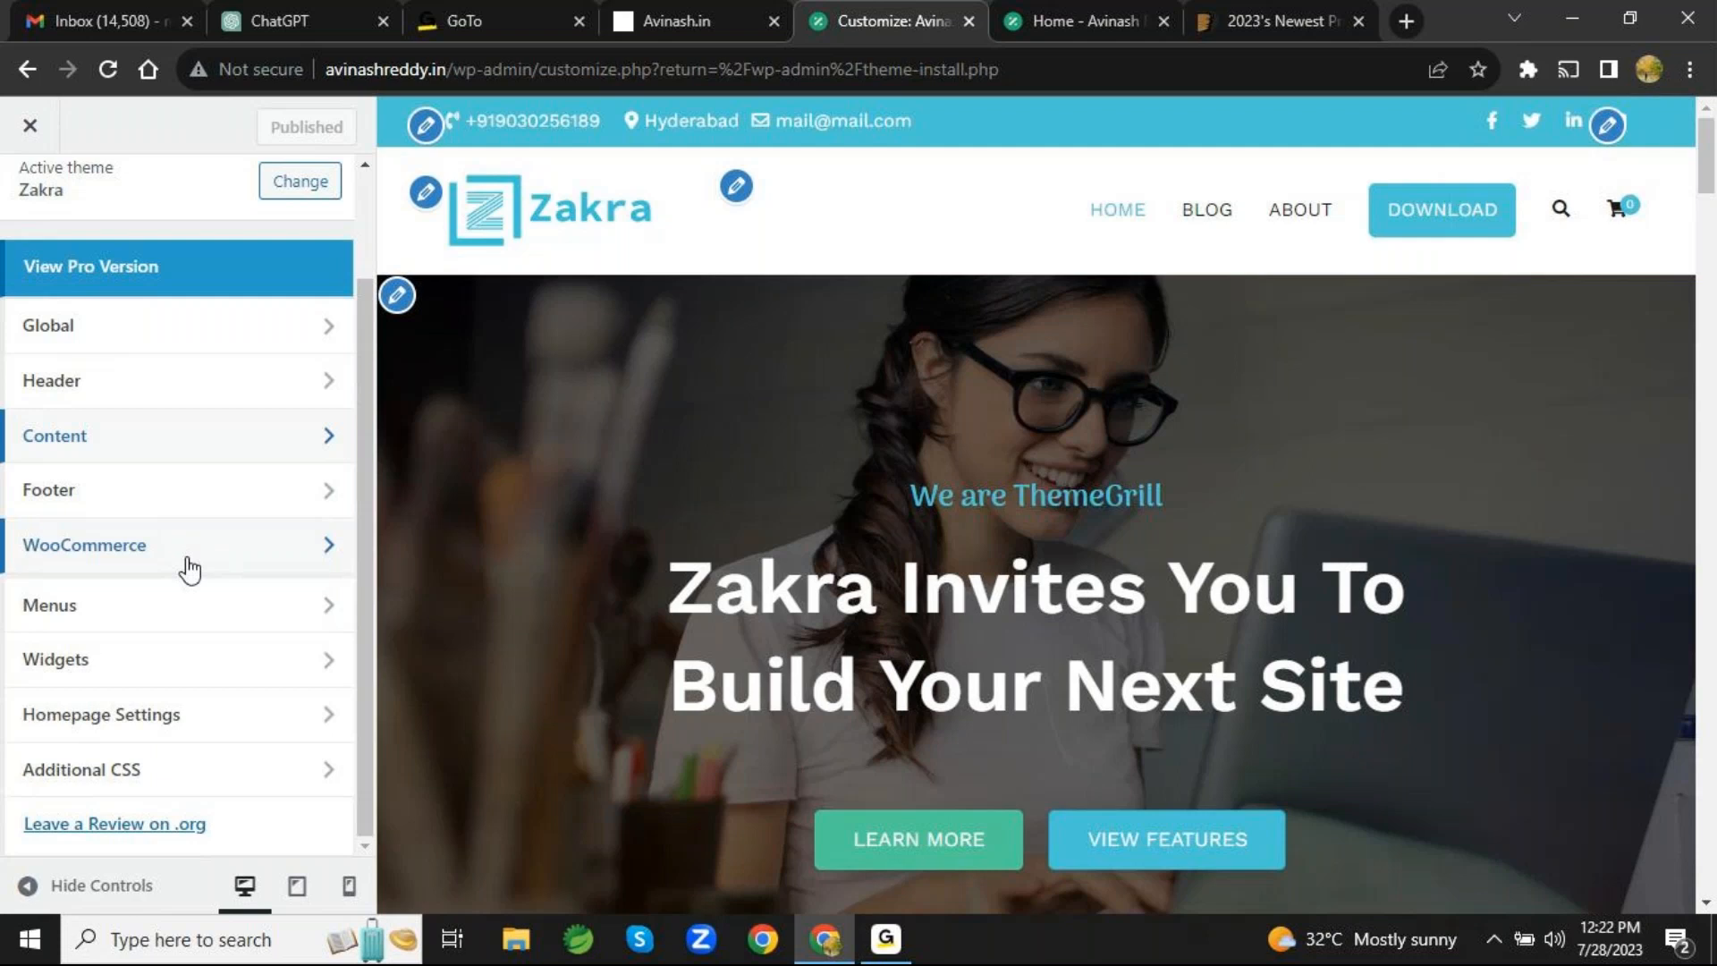
{"action": "left_click", "coordinate": [190, 568]}
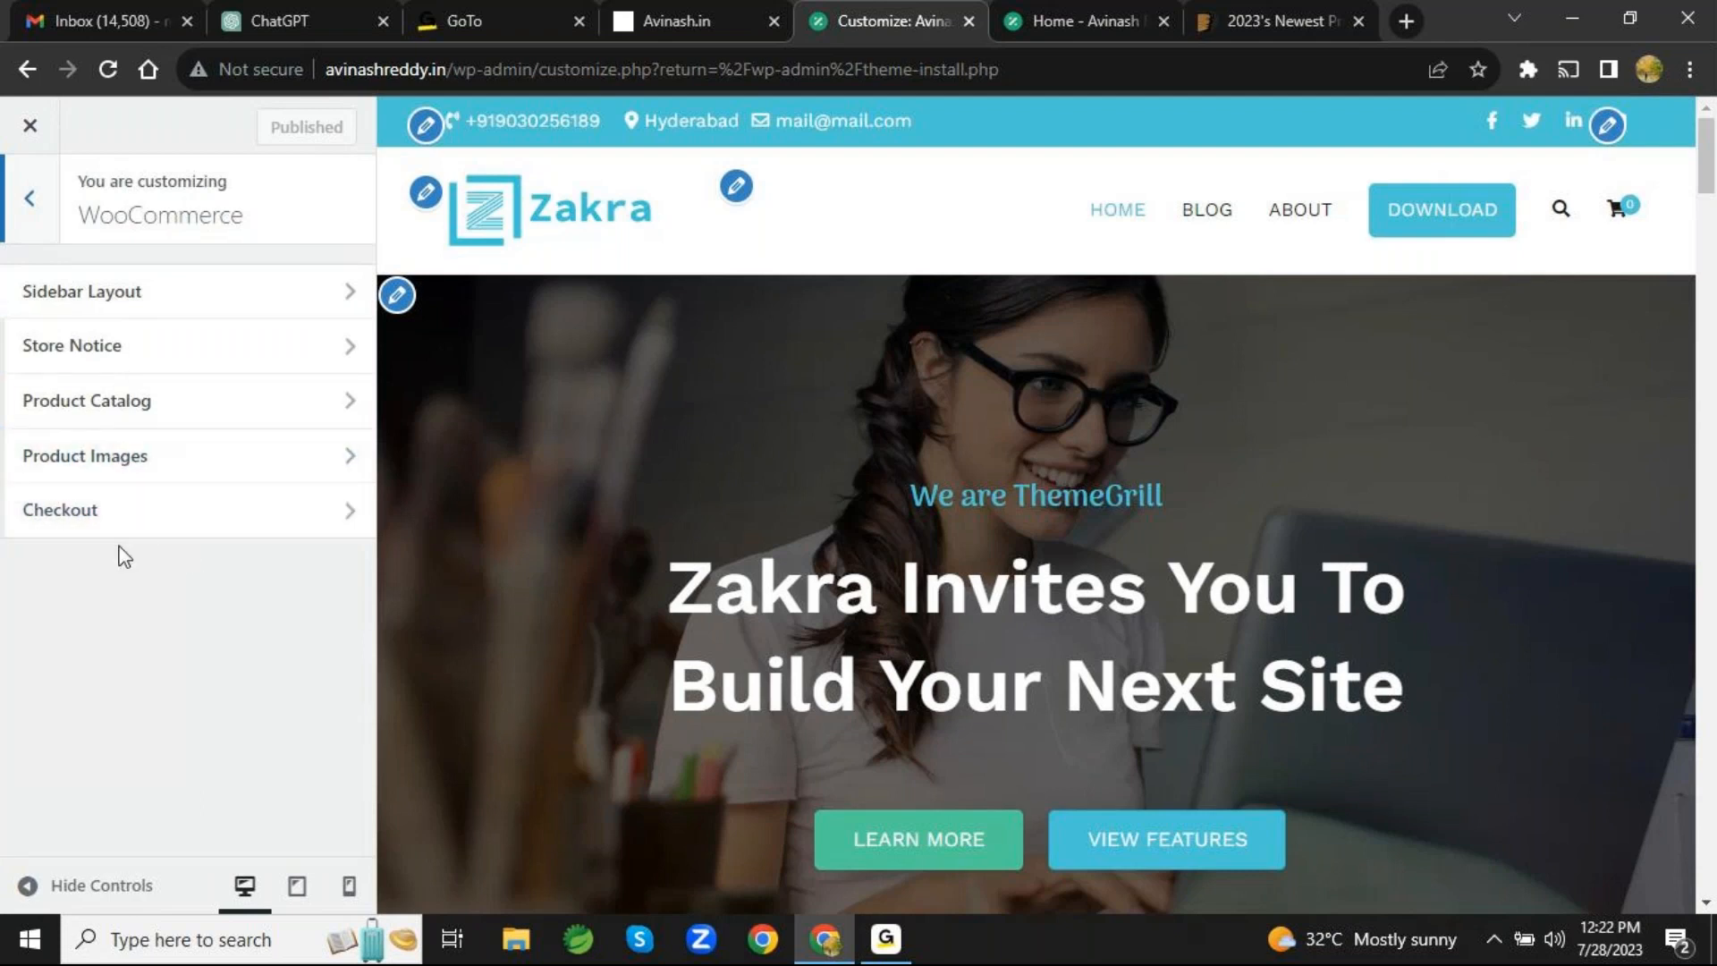
{"action": "left_click", "coordinate": [33, 202]}
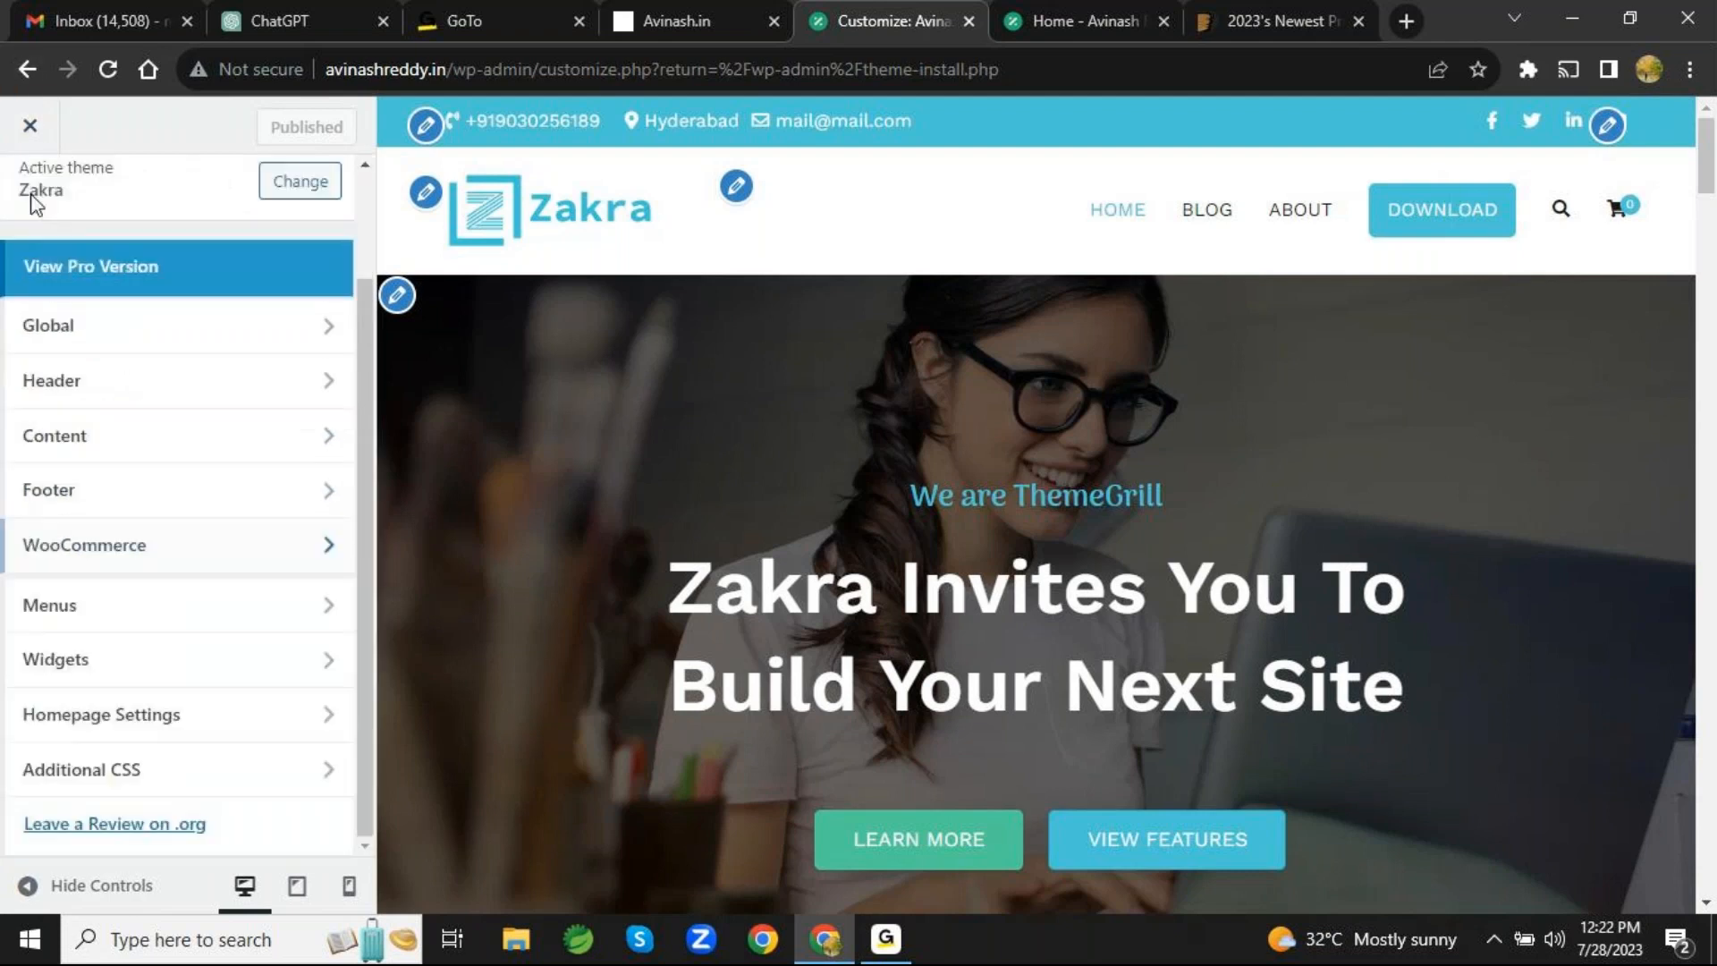
{"action": "left_click", "coordinate": [162, 624]}
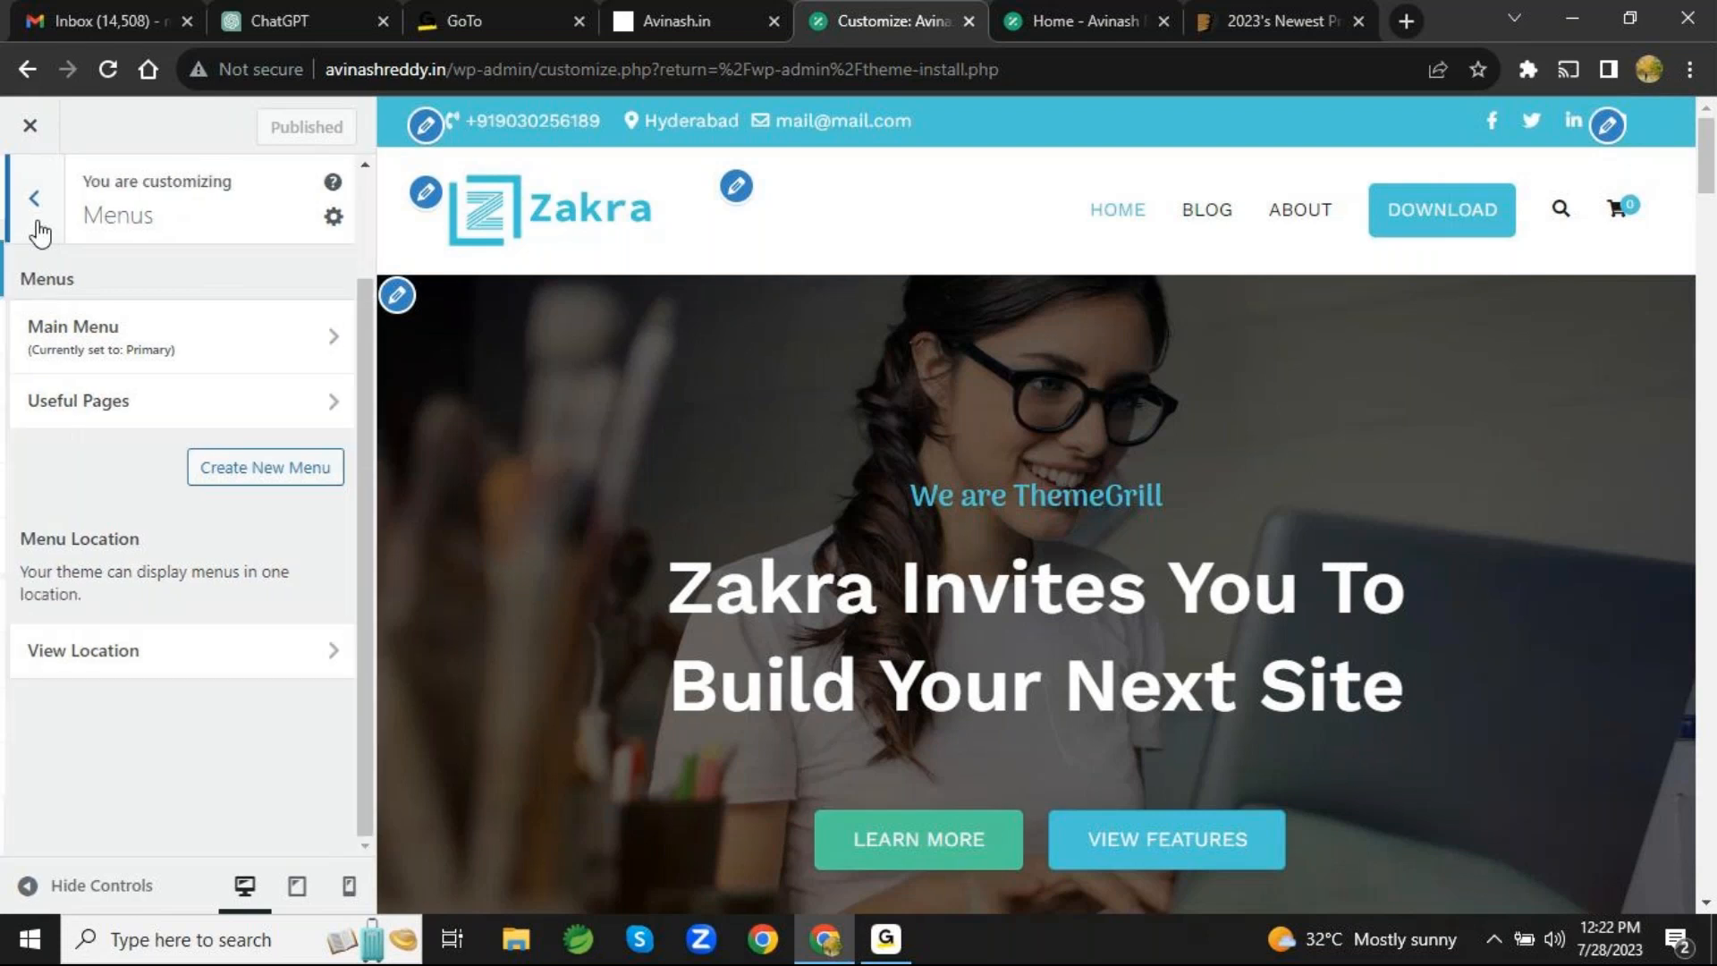
{"action": "left_click", "coordinate": [36, 220]}
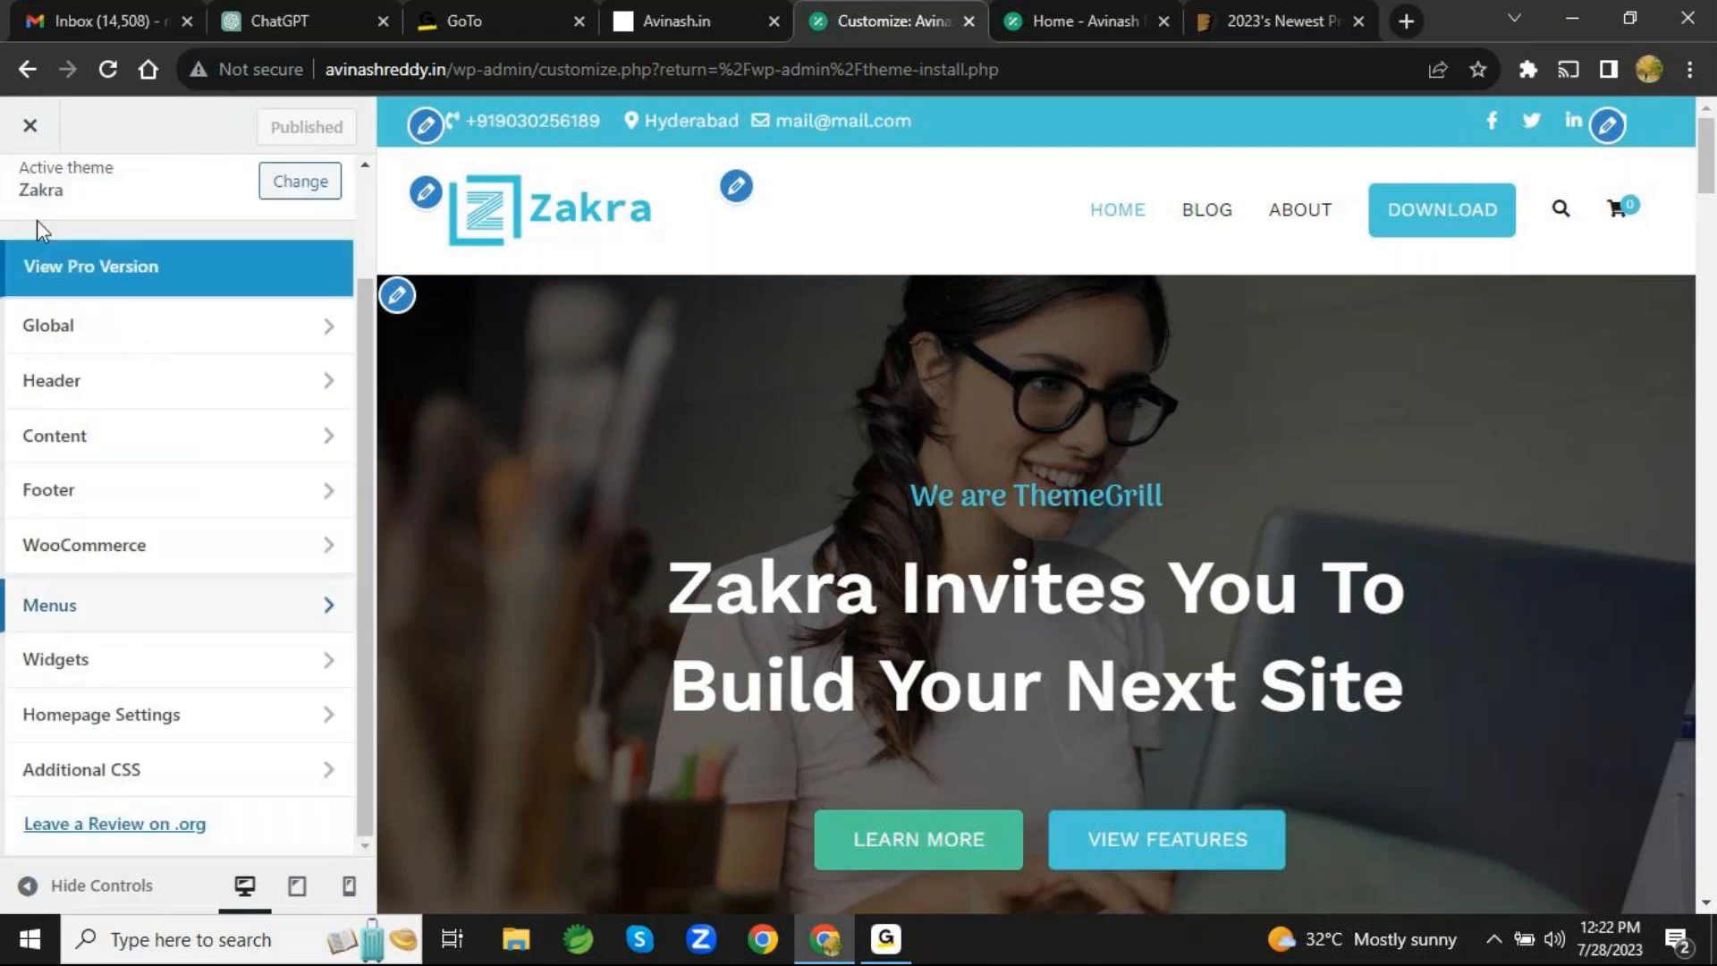
- Examine the footer widget areas in the customizer's Widgets section and return to the main list
{"action": "left_click", "coordinate": [106, 666]}
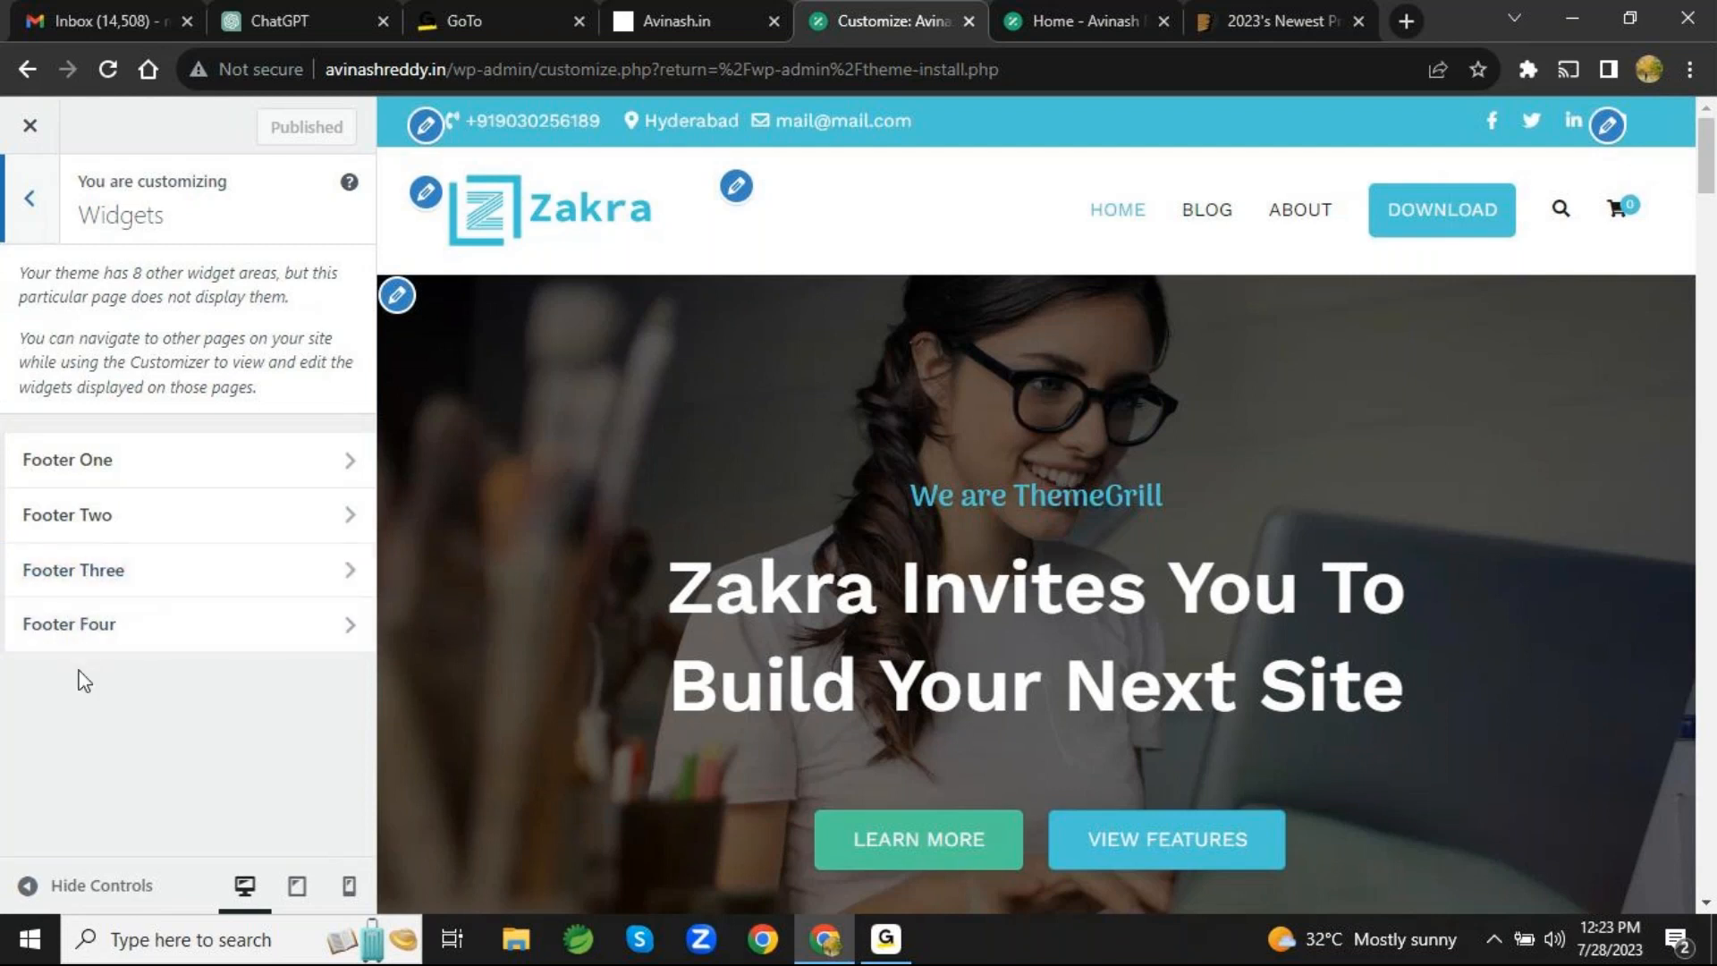
{"action": "left_click", "coordinate": [29, 198]}
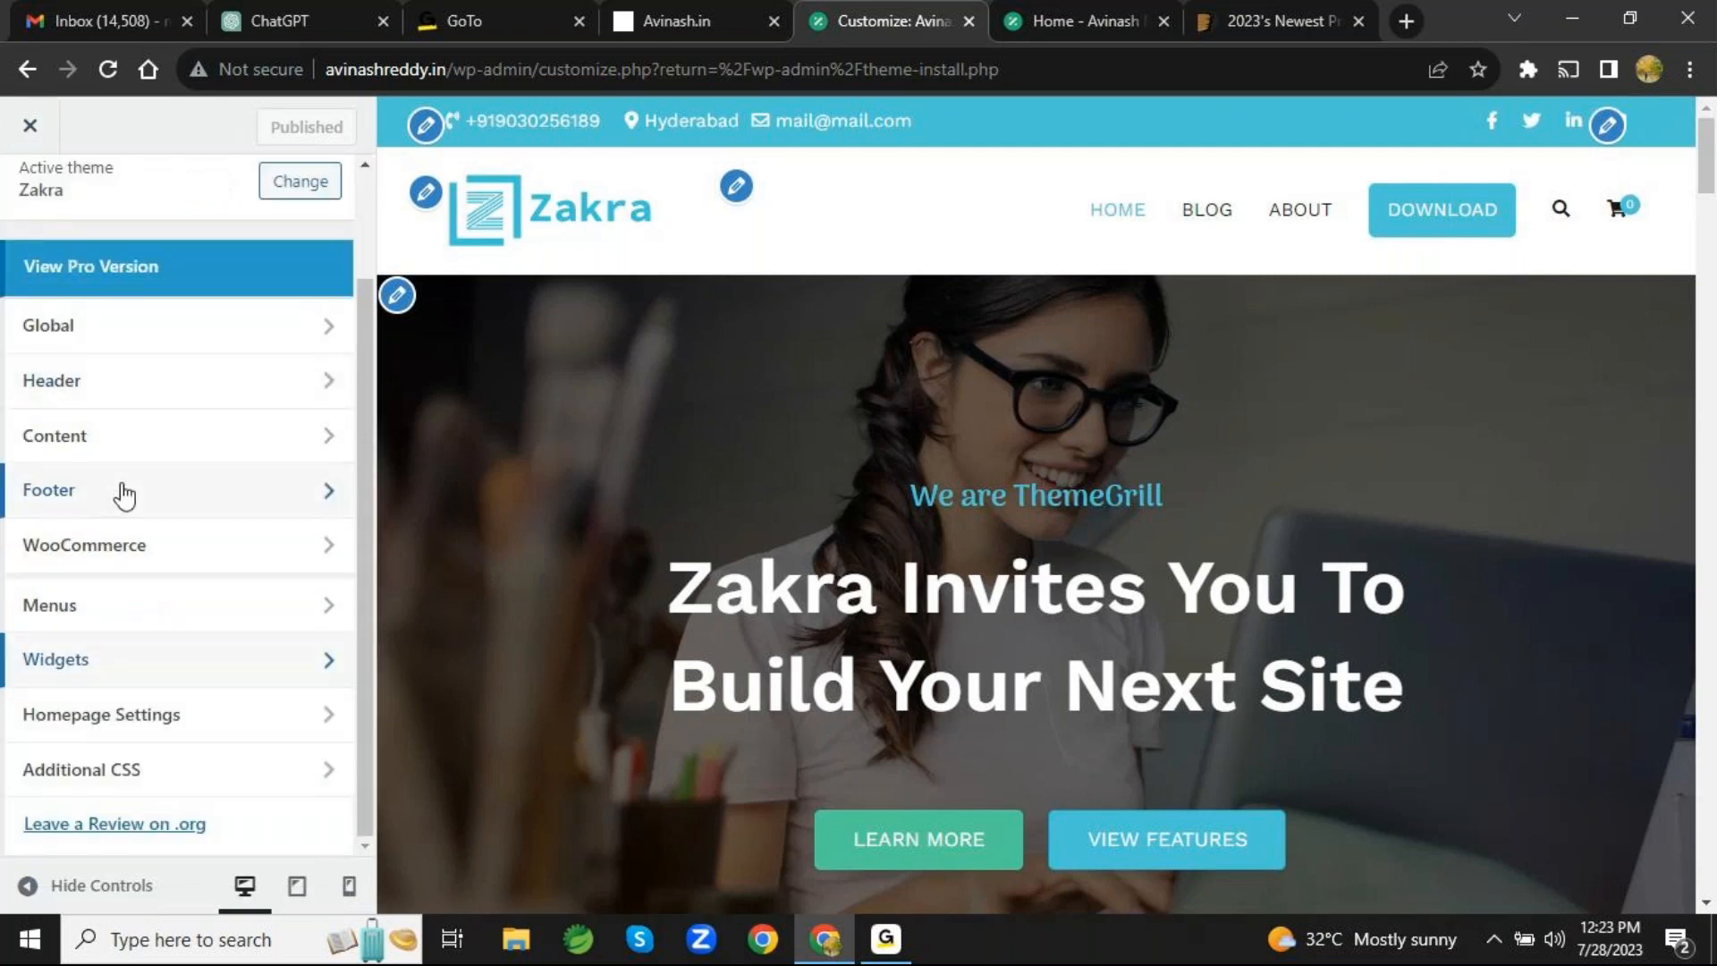
{"action": "left_click", "coordinate": [146, 668]}
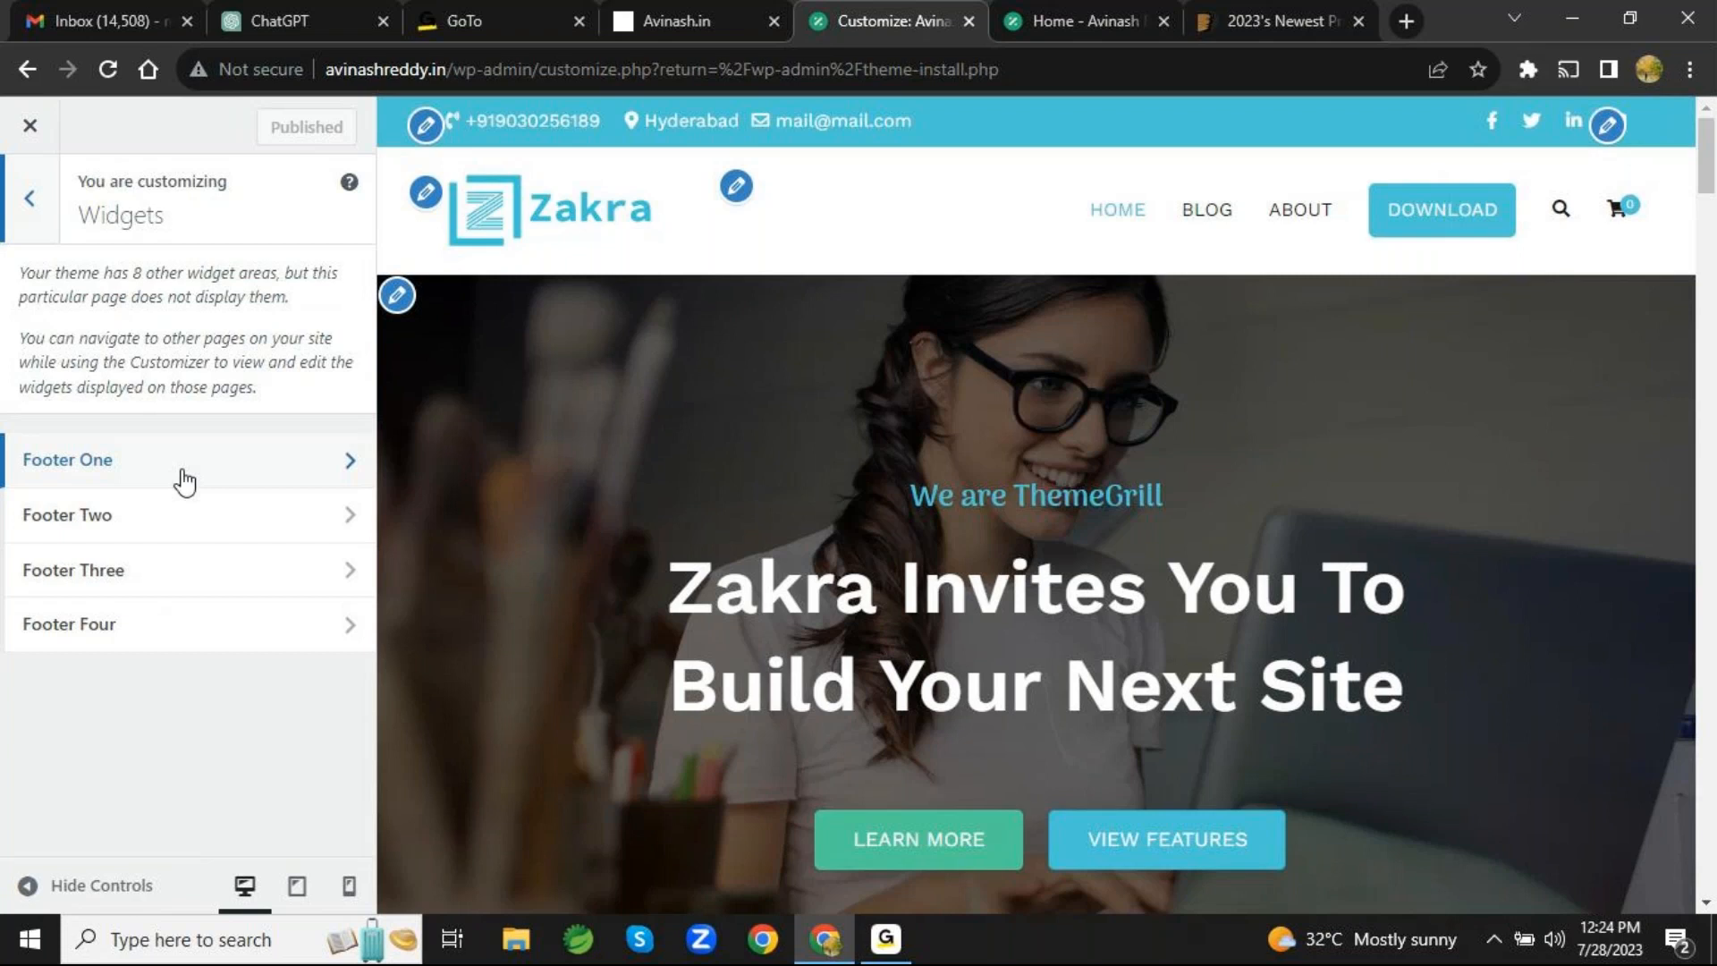
{"action": "left_click", "coordinate": [32, 212]}
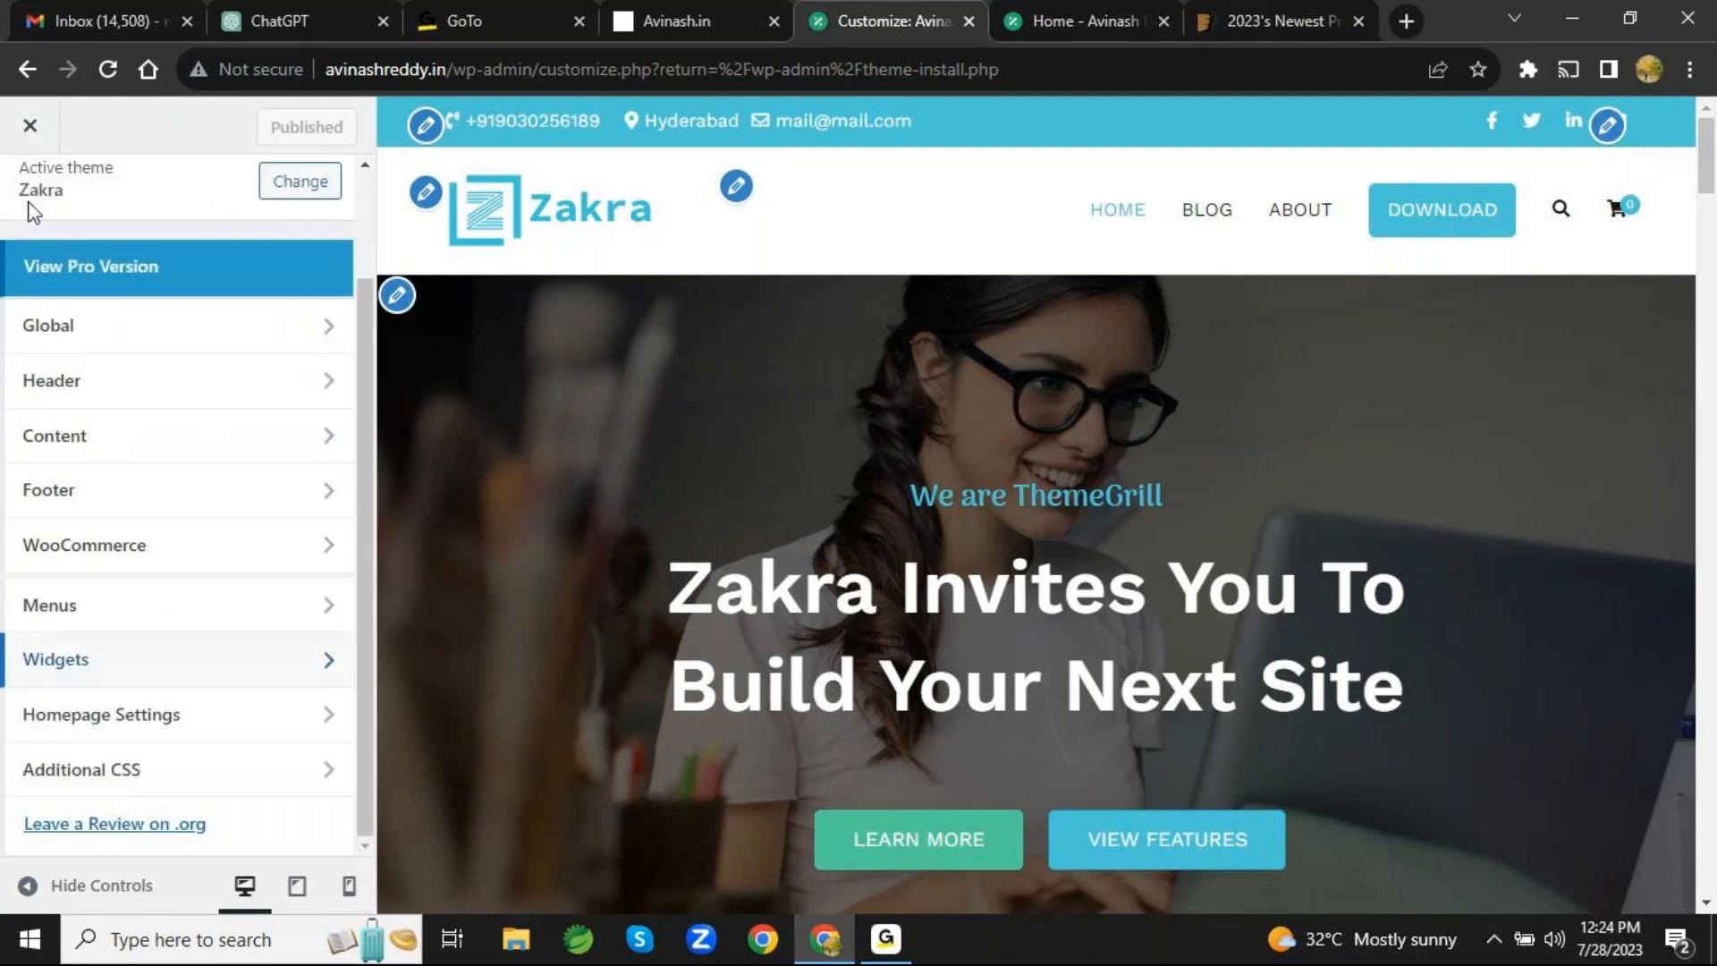
- Review the customizer's Homepage Settings, including the pages available as the posts page, without changing the selection
{"action": "left_click", "coordinate": [258, 735]}
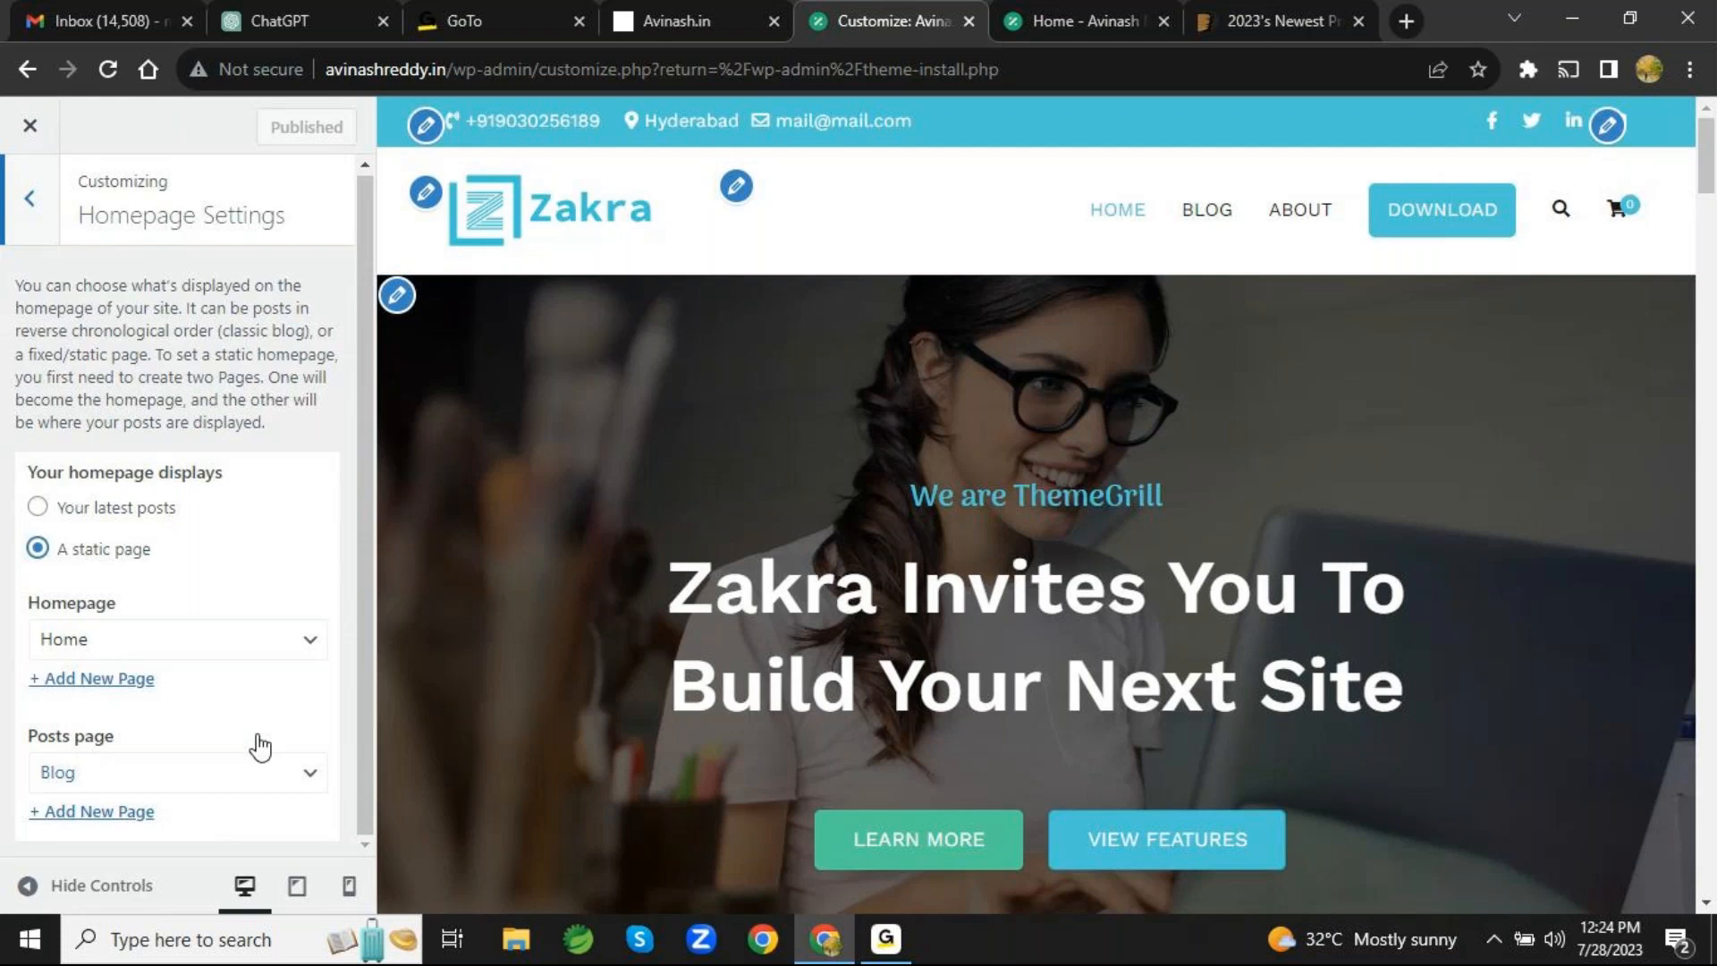
{"action": "left_click_drag", "start_coordinate": [369, 587], "coordinate": [365, 435]}
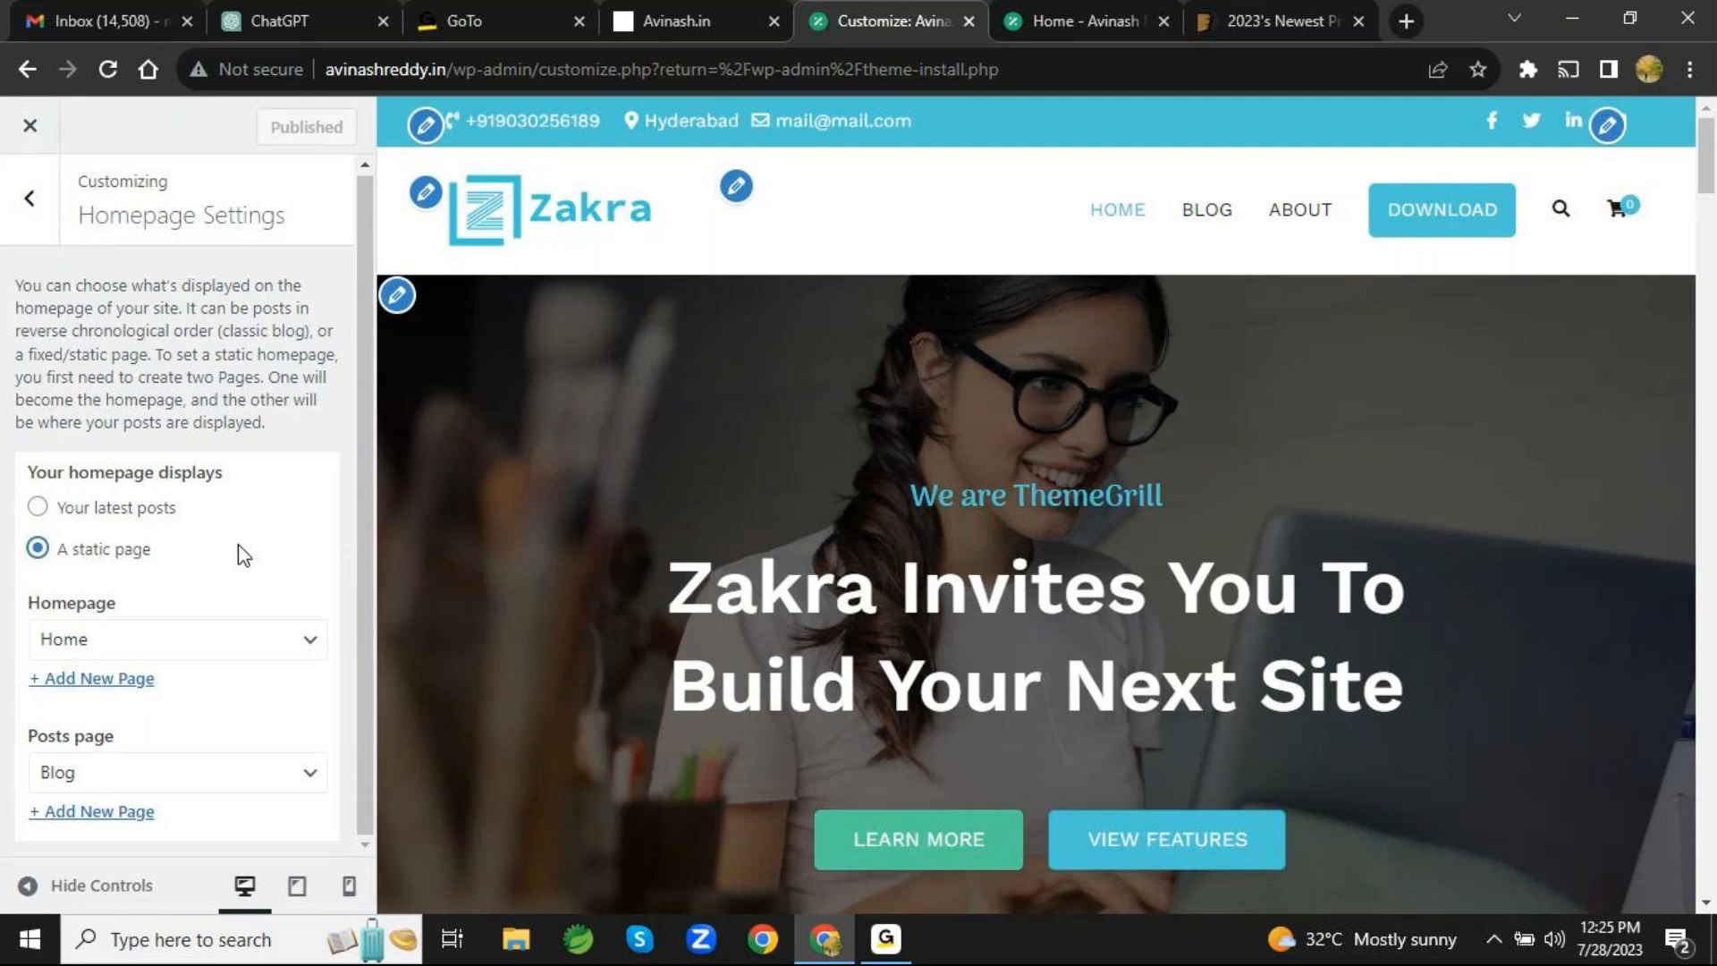
{"action": "left_click", "coordinate": [313, 786]}
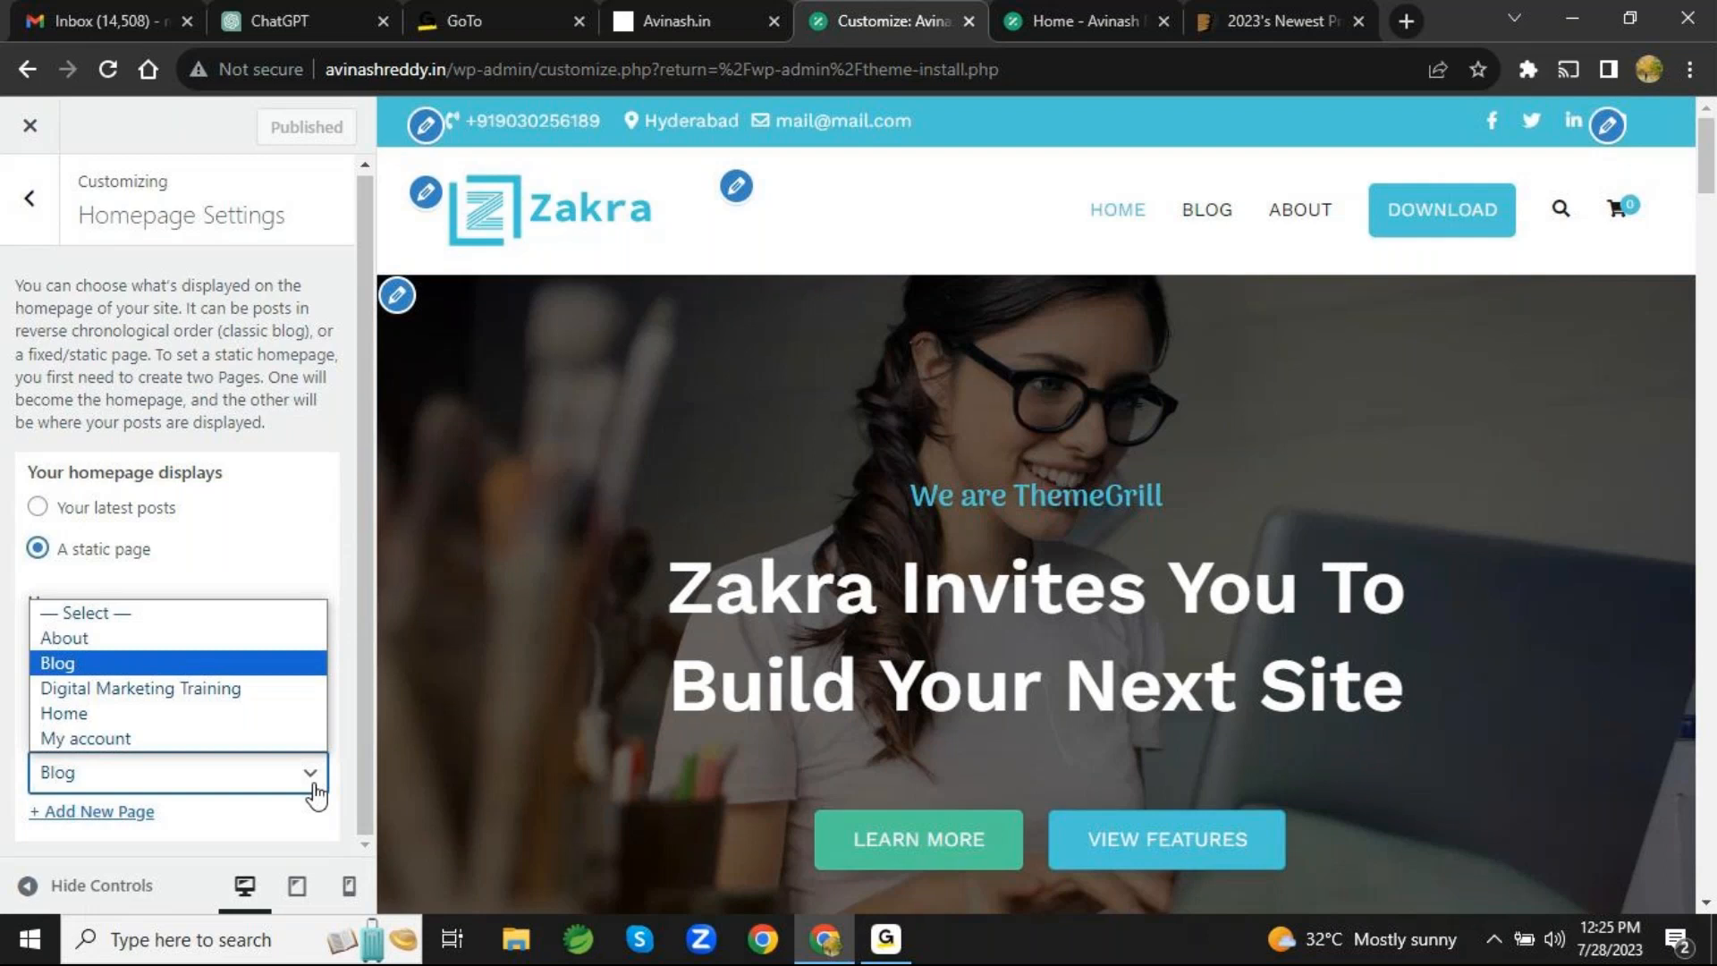
{"action": "left_click", "coordinate": [315, 791]}
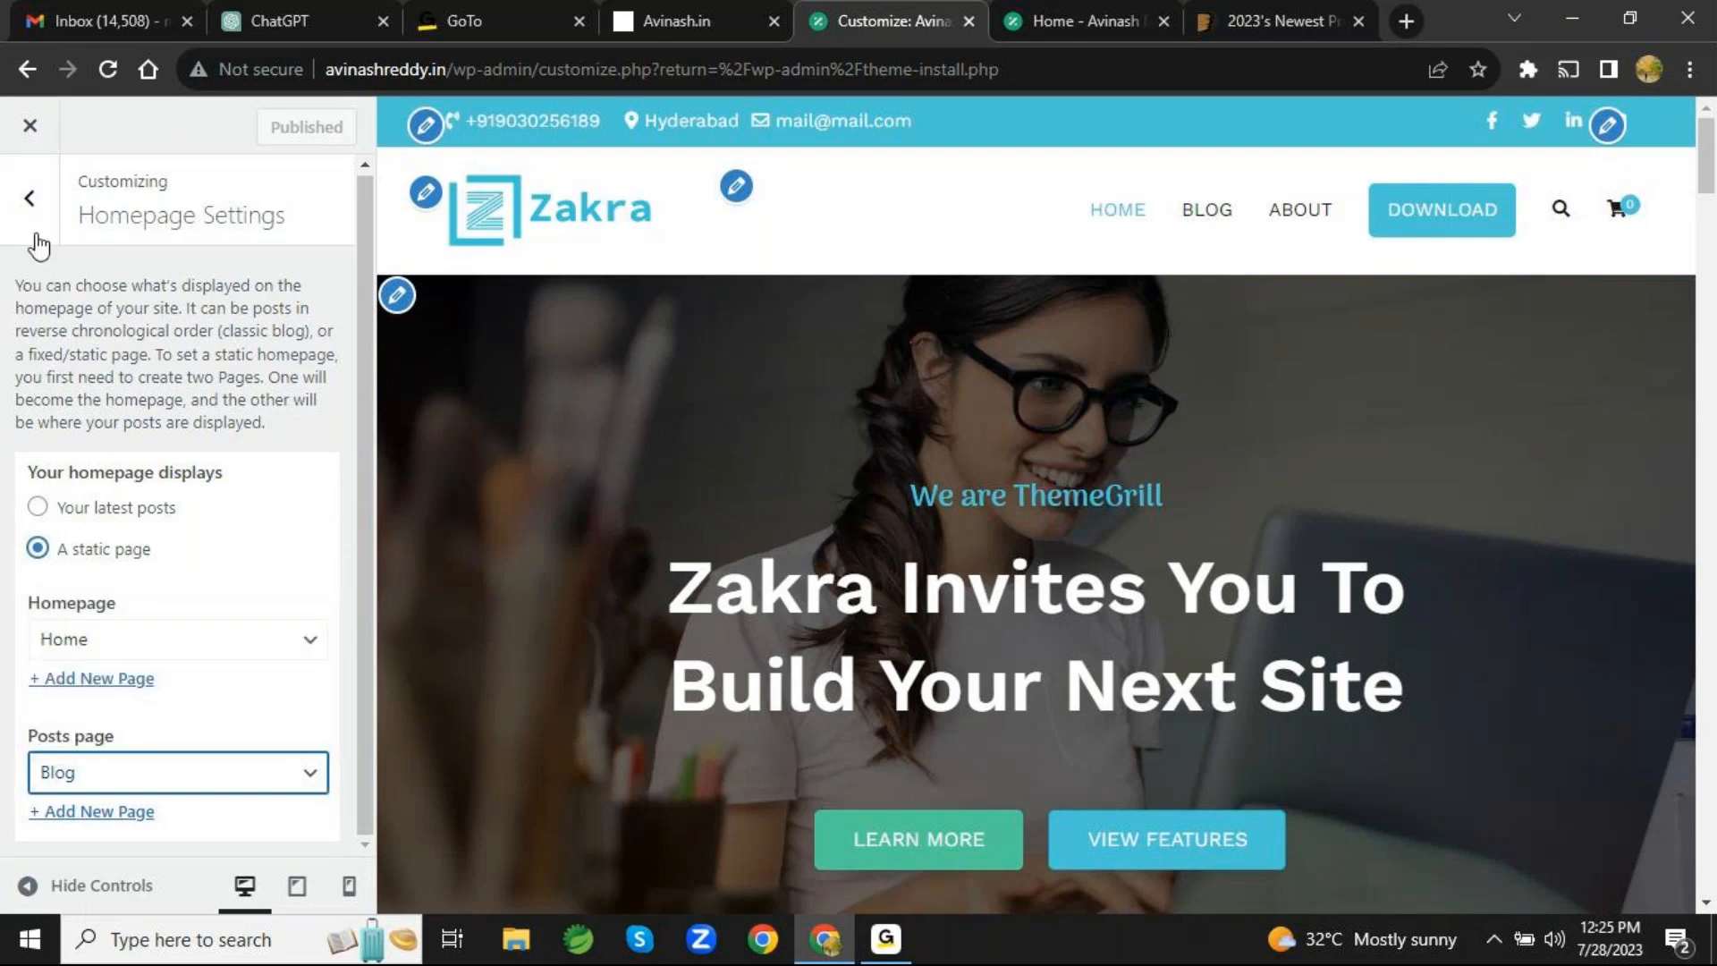
{"action": "left_click", "coordinate": [29, 202]}
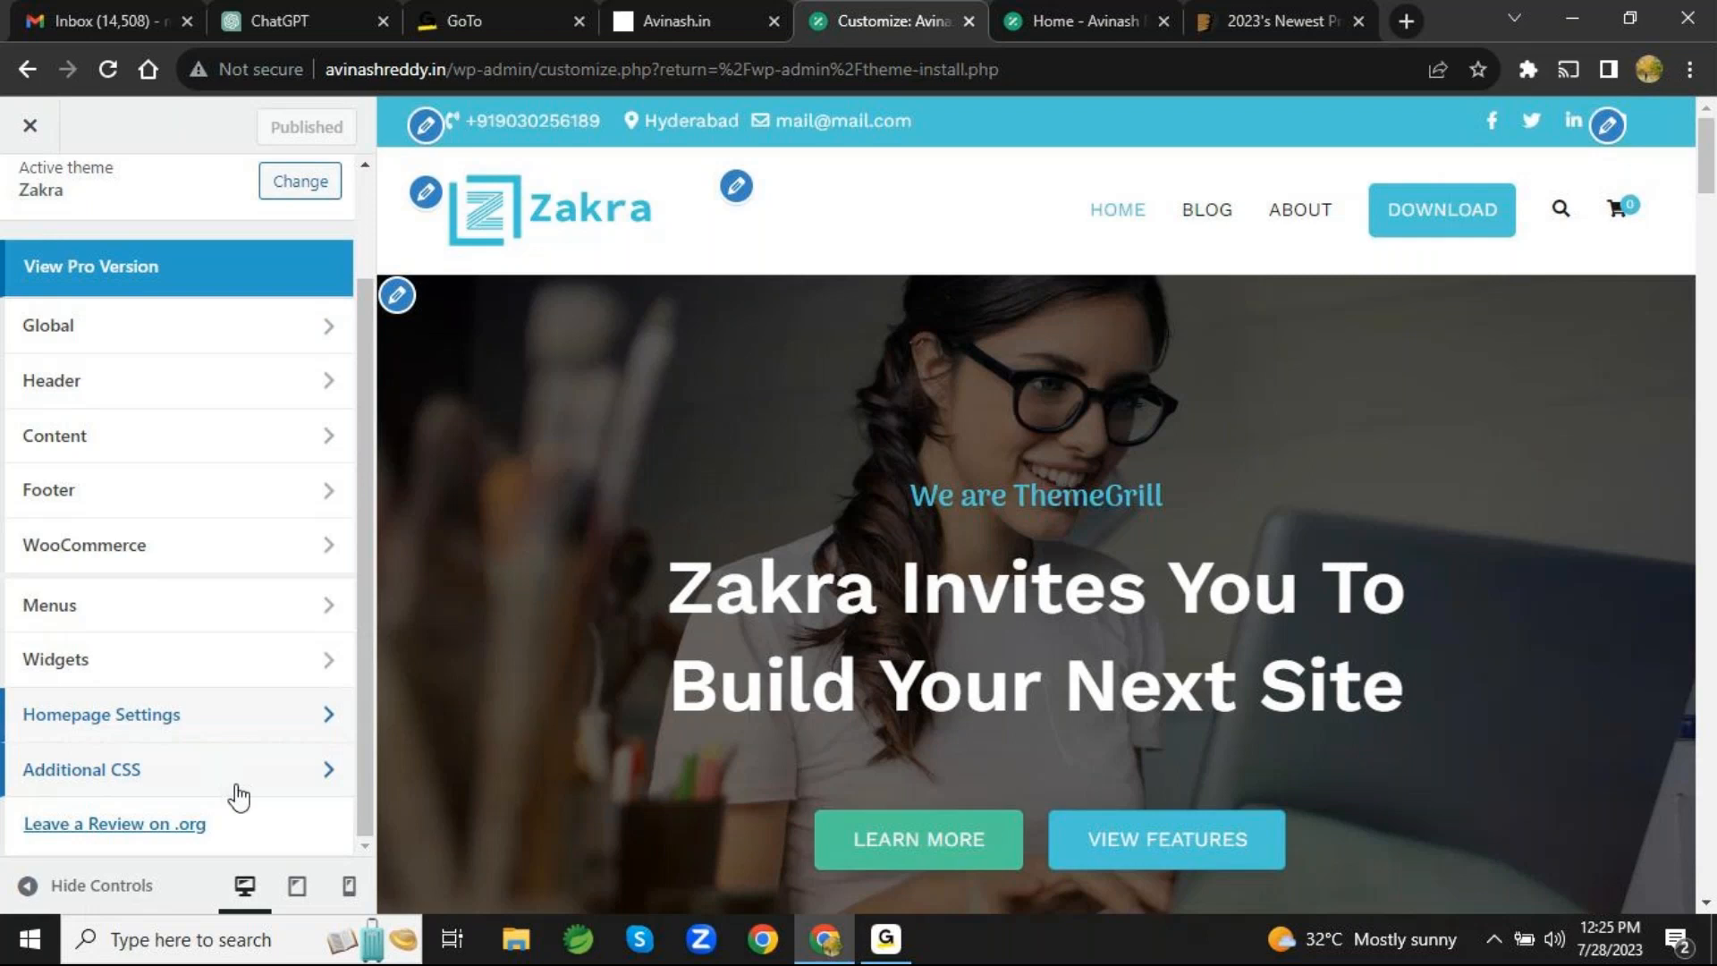
- View the site's Additional CSS code and close the customizer
{"action": "left_click", "coordinate": [316, 785]}
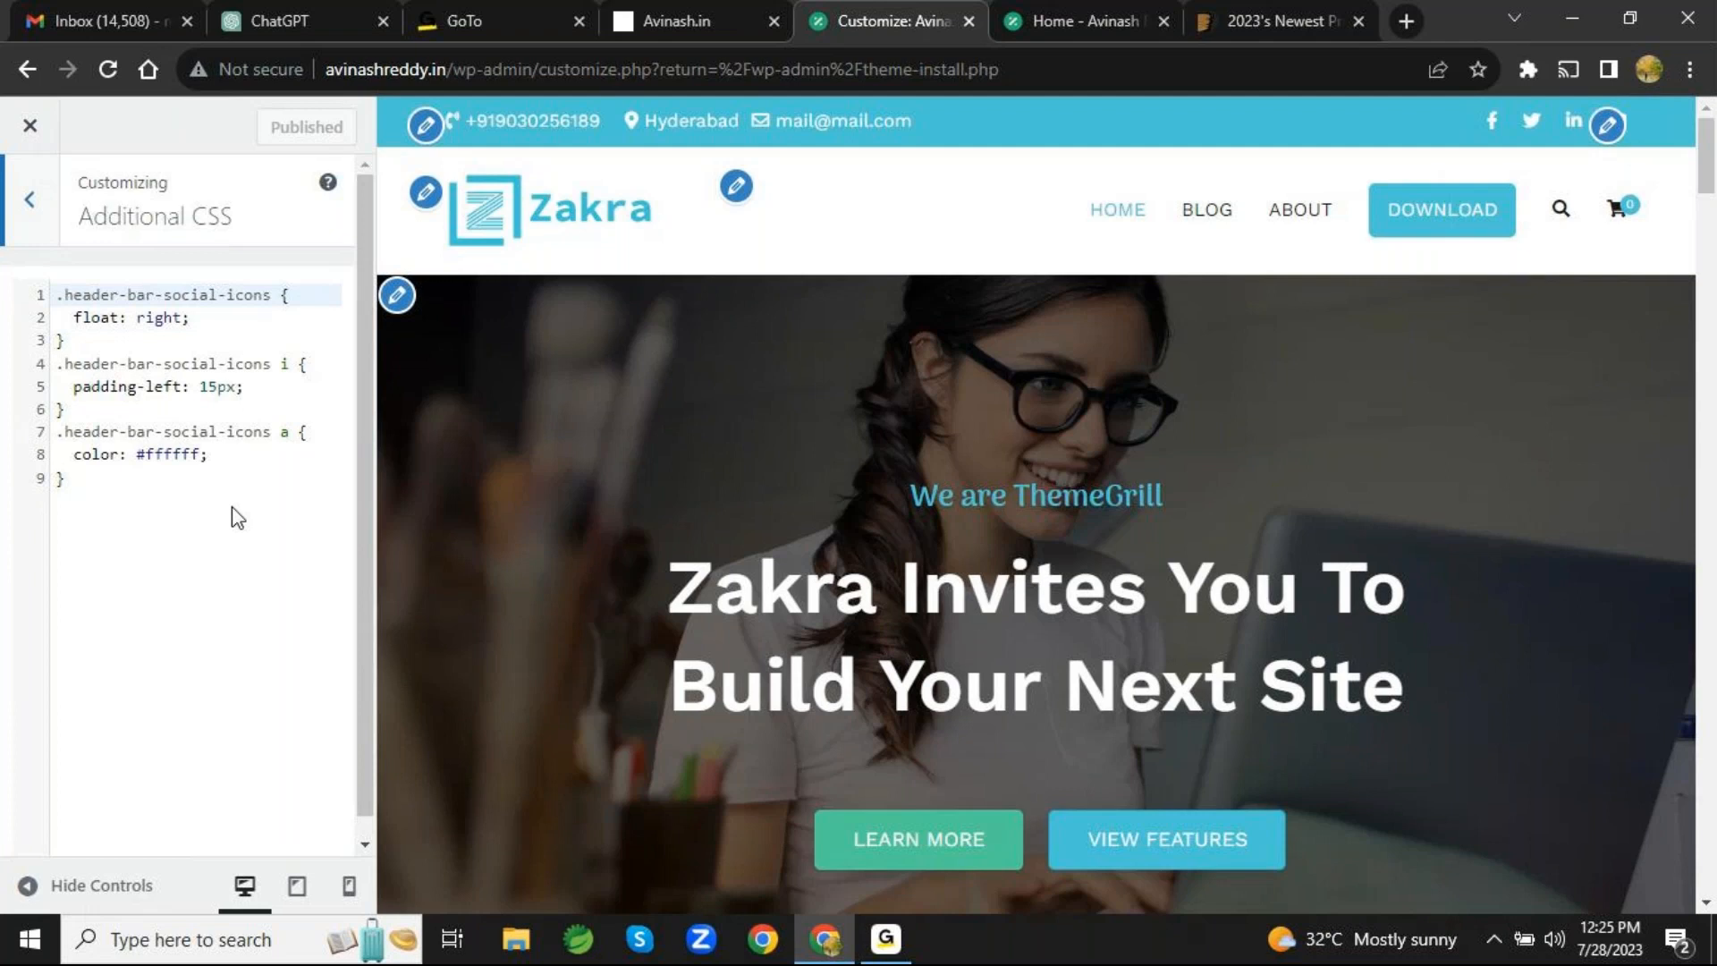
{"action": "left_click", "coordinate": [31, 212]}
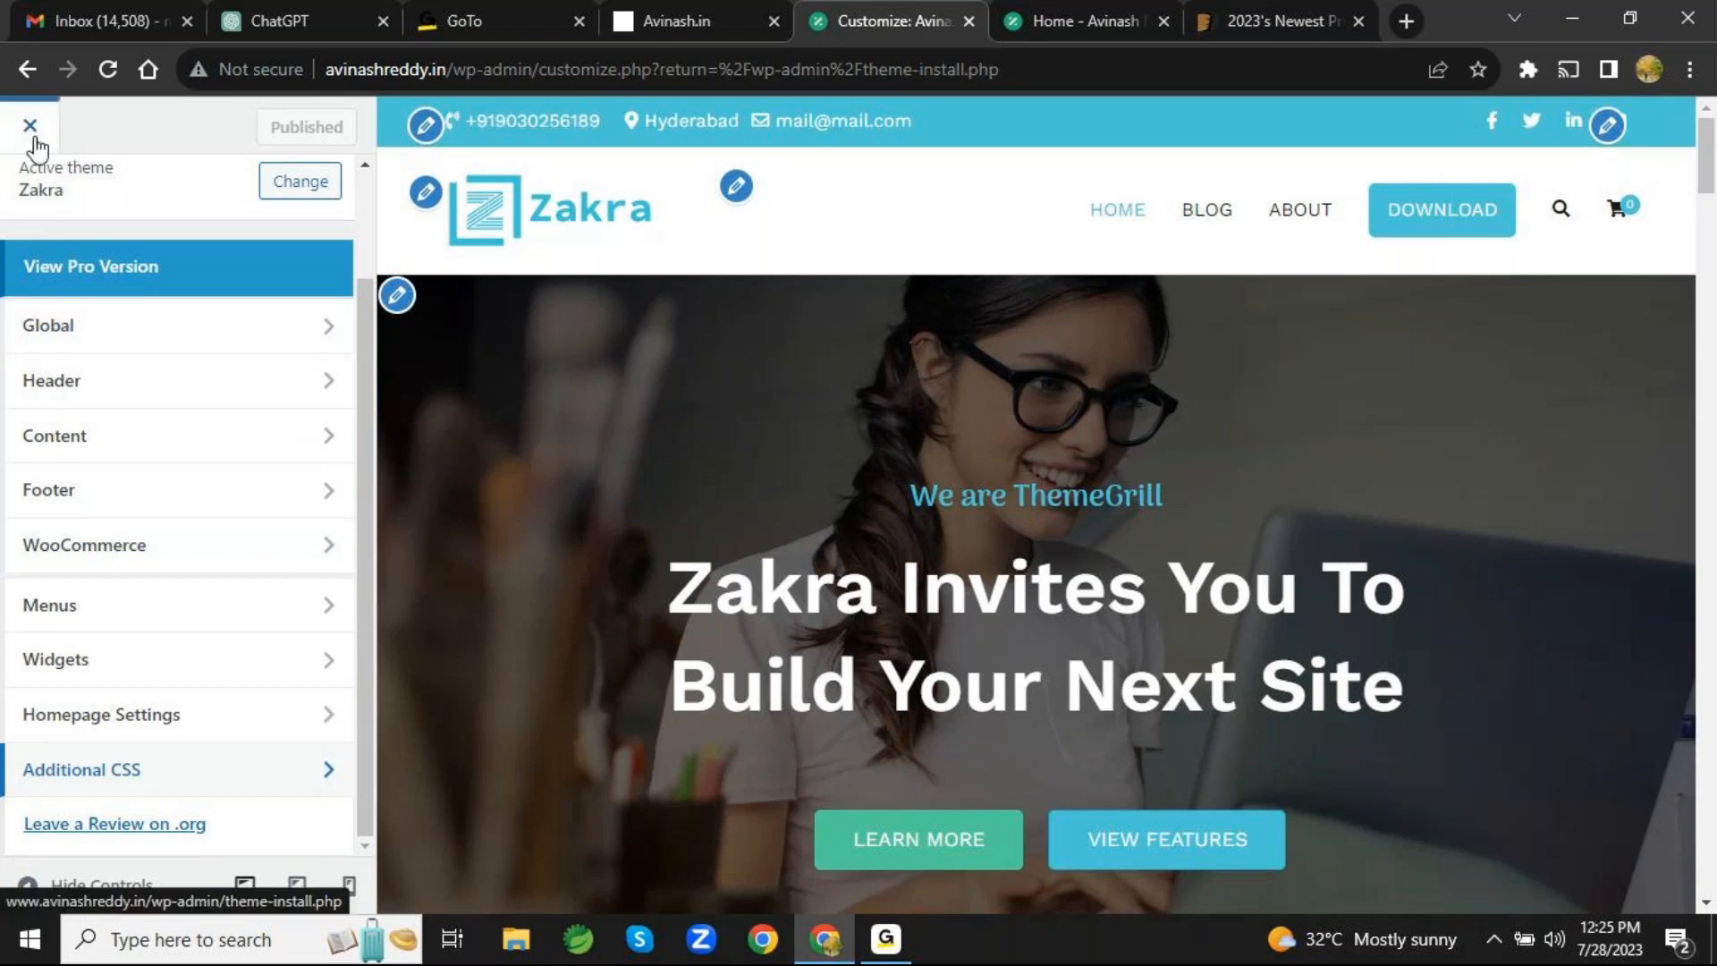
{"action": "scroll", "coordinate": [227, 421], "scroll_direction": "up", "scroll_amount": 2}
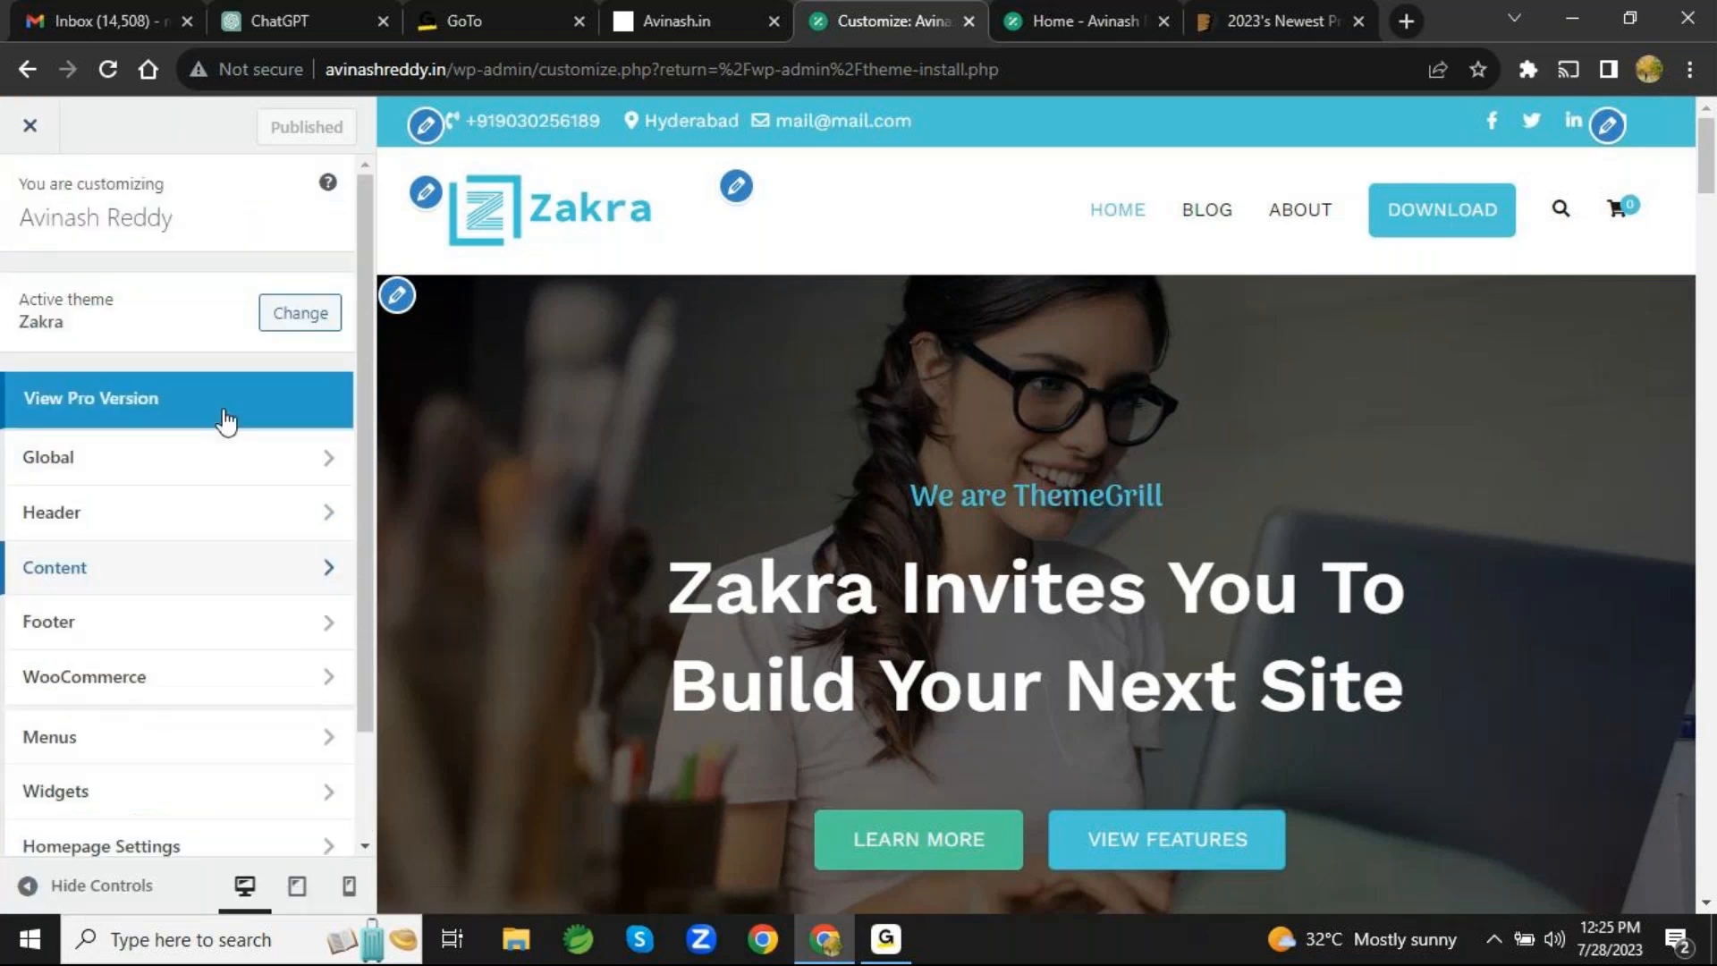
{"action": "left_click", "coordinate": [30, 129]}
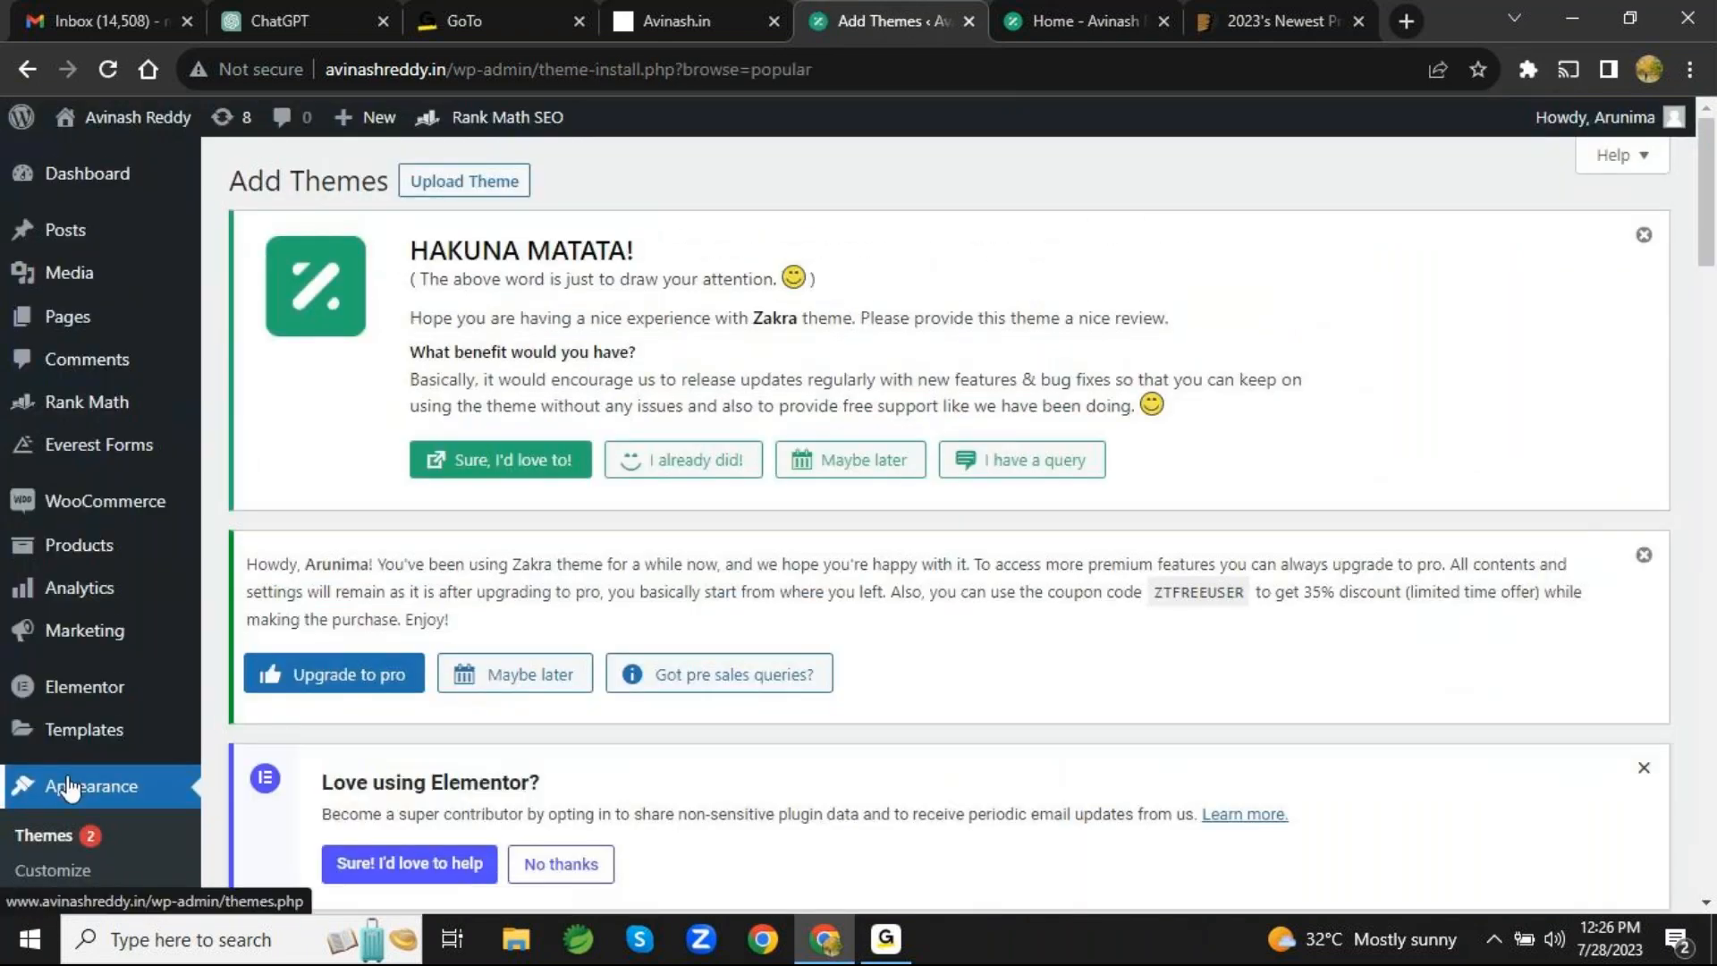
- Open the Menus page under Appearance and add the Digital Marketing Training page to the Main Menu
{"action": "scroll", "coordinate": [66, 787], "scroll_direction": "down", "scroll_amount": 5}
{"action": "scroll", "coordinate": [69, 787], "scroll_direction": "up", "scroll_amount": 9}
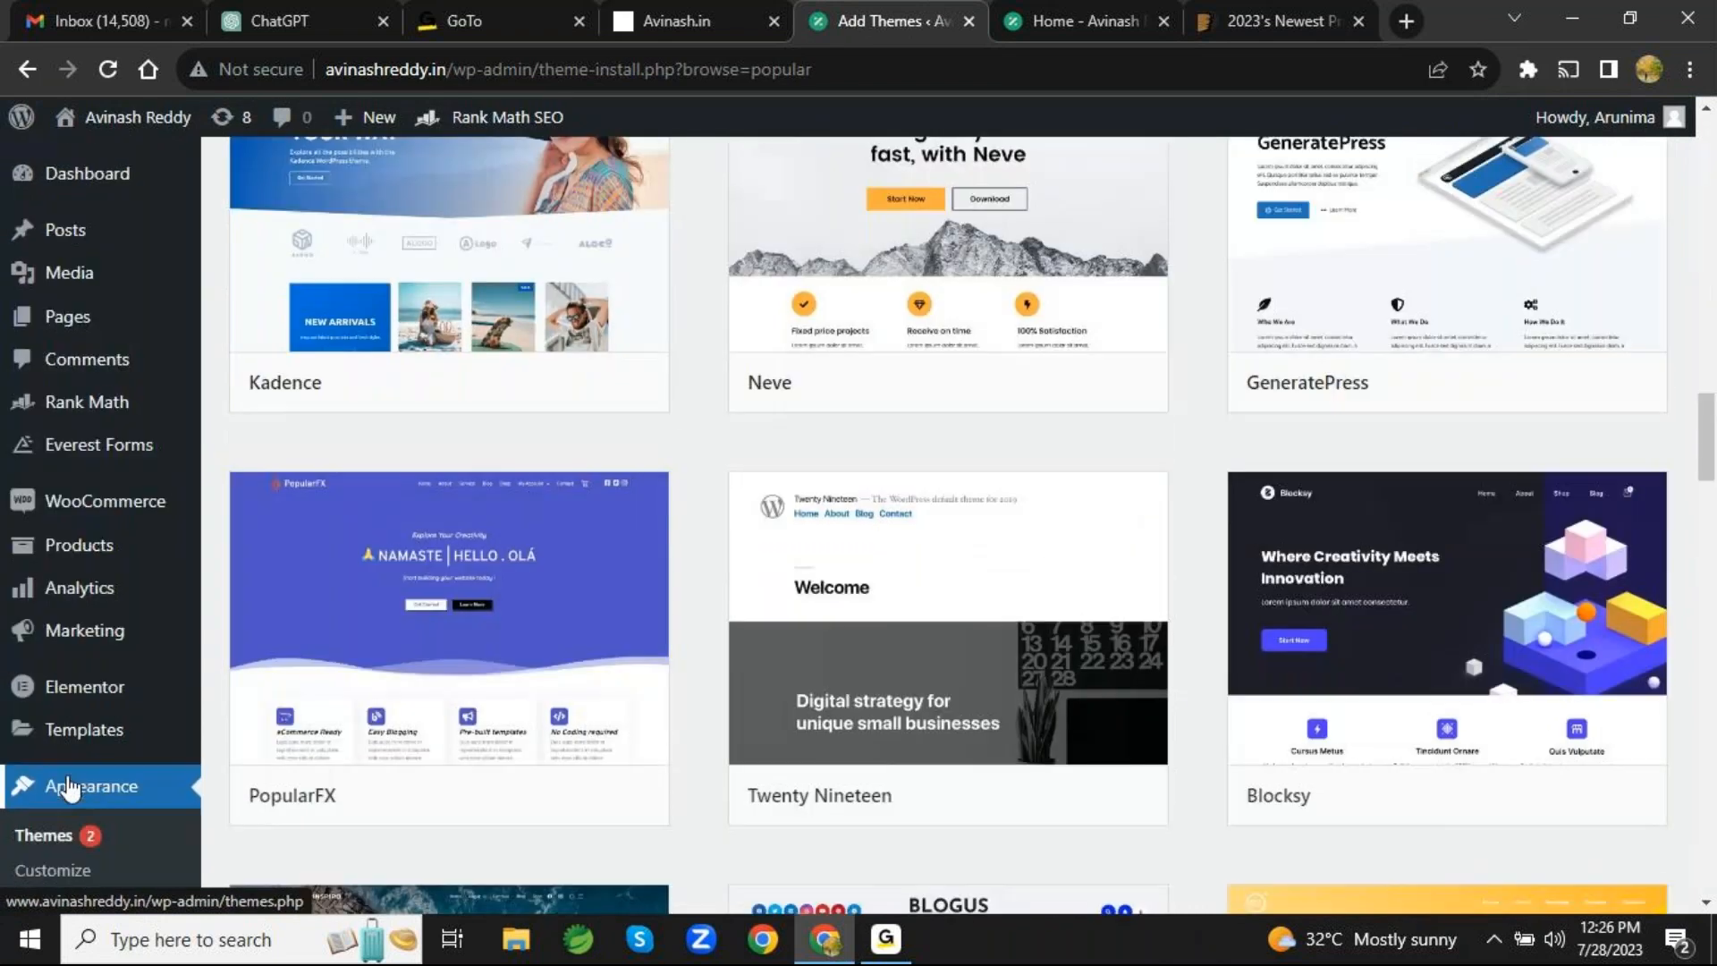
{"action": "scroll", "coordinate": [67, 787], "scroll_direction": "down", "scroll_amount": 2}
{"action": "scroll", "coordinate": [69, 787], "scroll_direction": "down", "scroll_amount": 2}
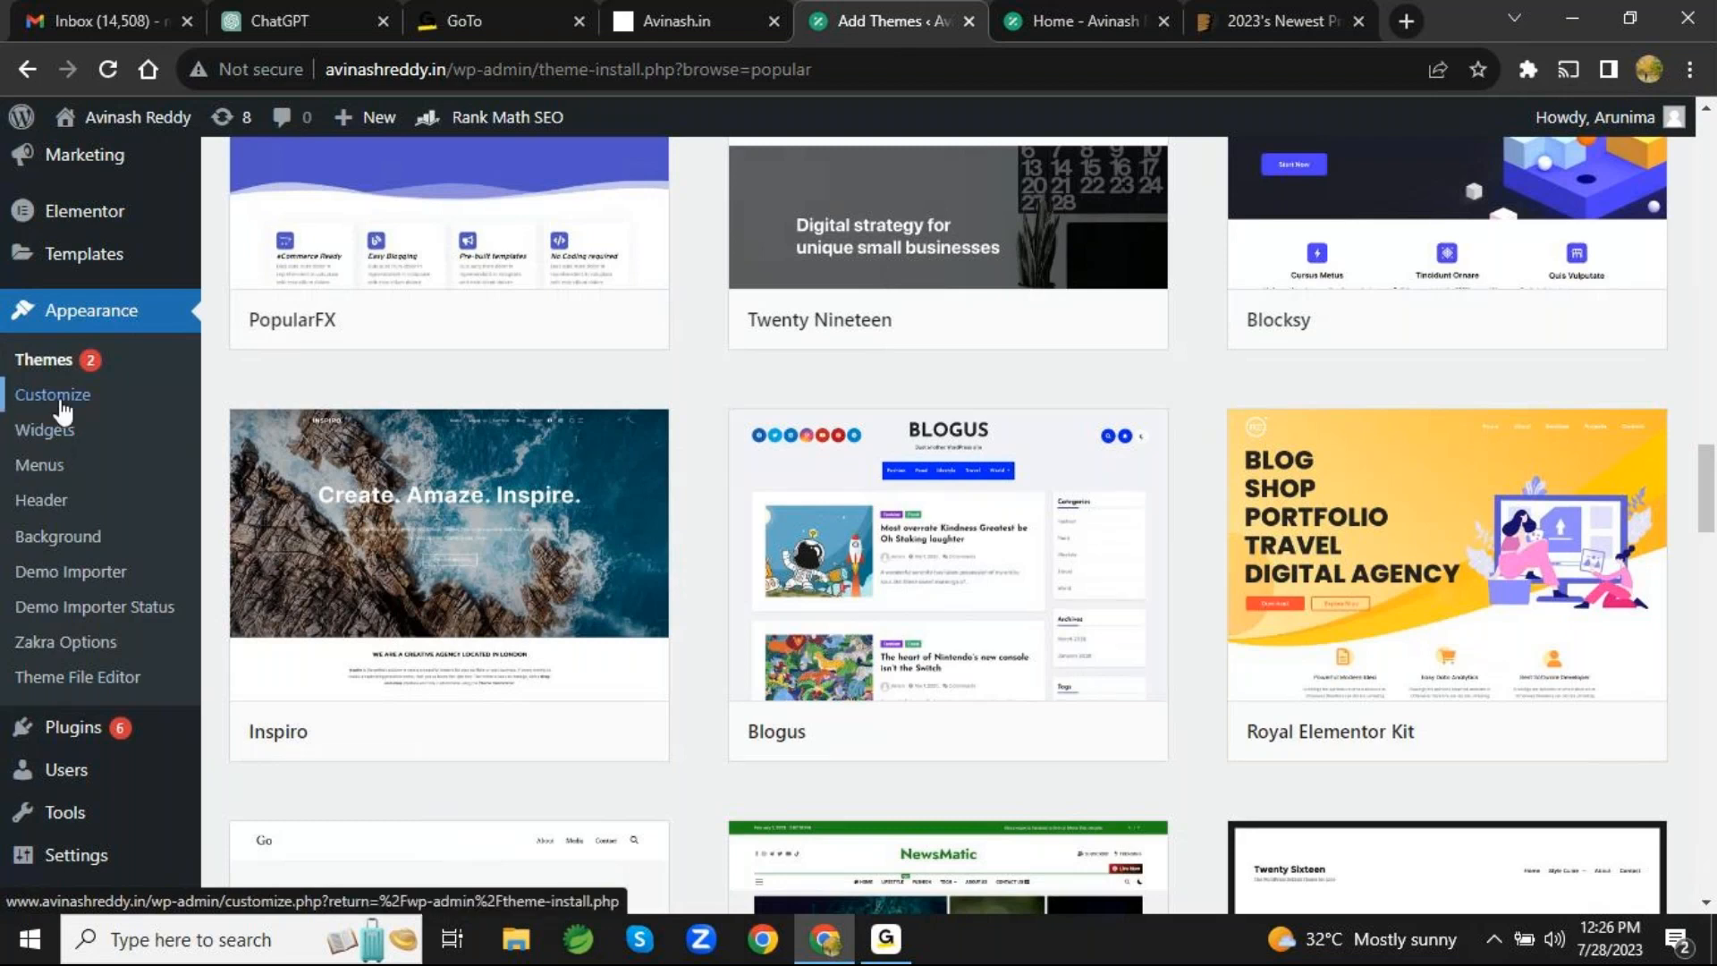
{"action": "left_click", "coordinate": [57, 471]}
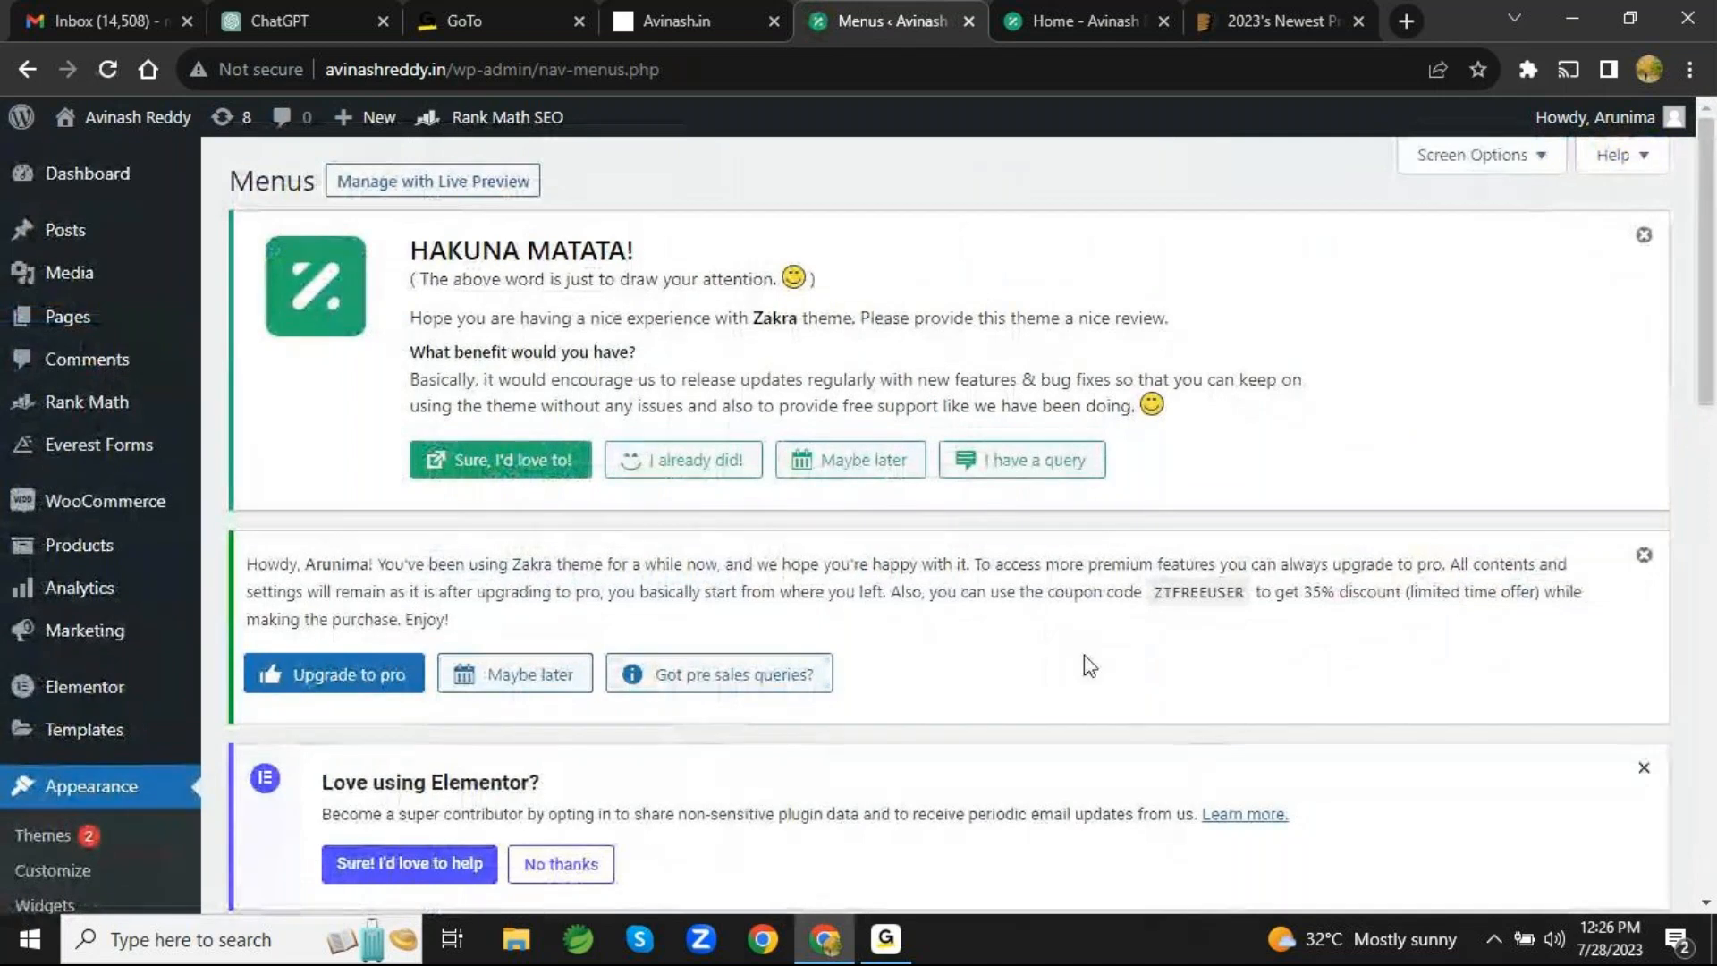
{"action": "scroll", "coordinate": [1084, 657], "scroll_direction": "down", "scroll_amount": 13}
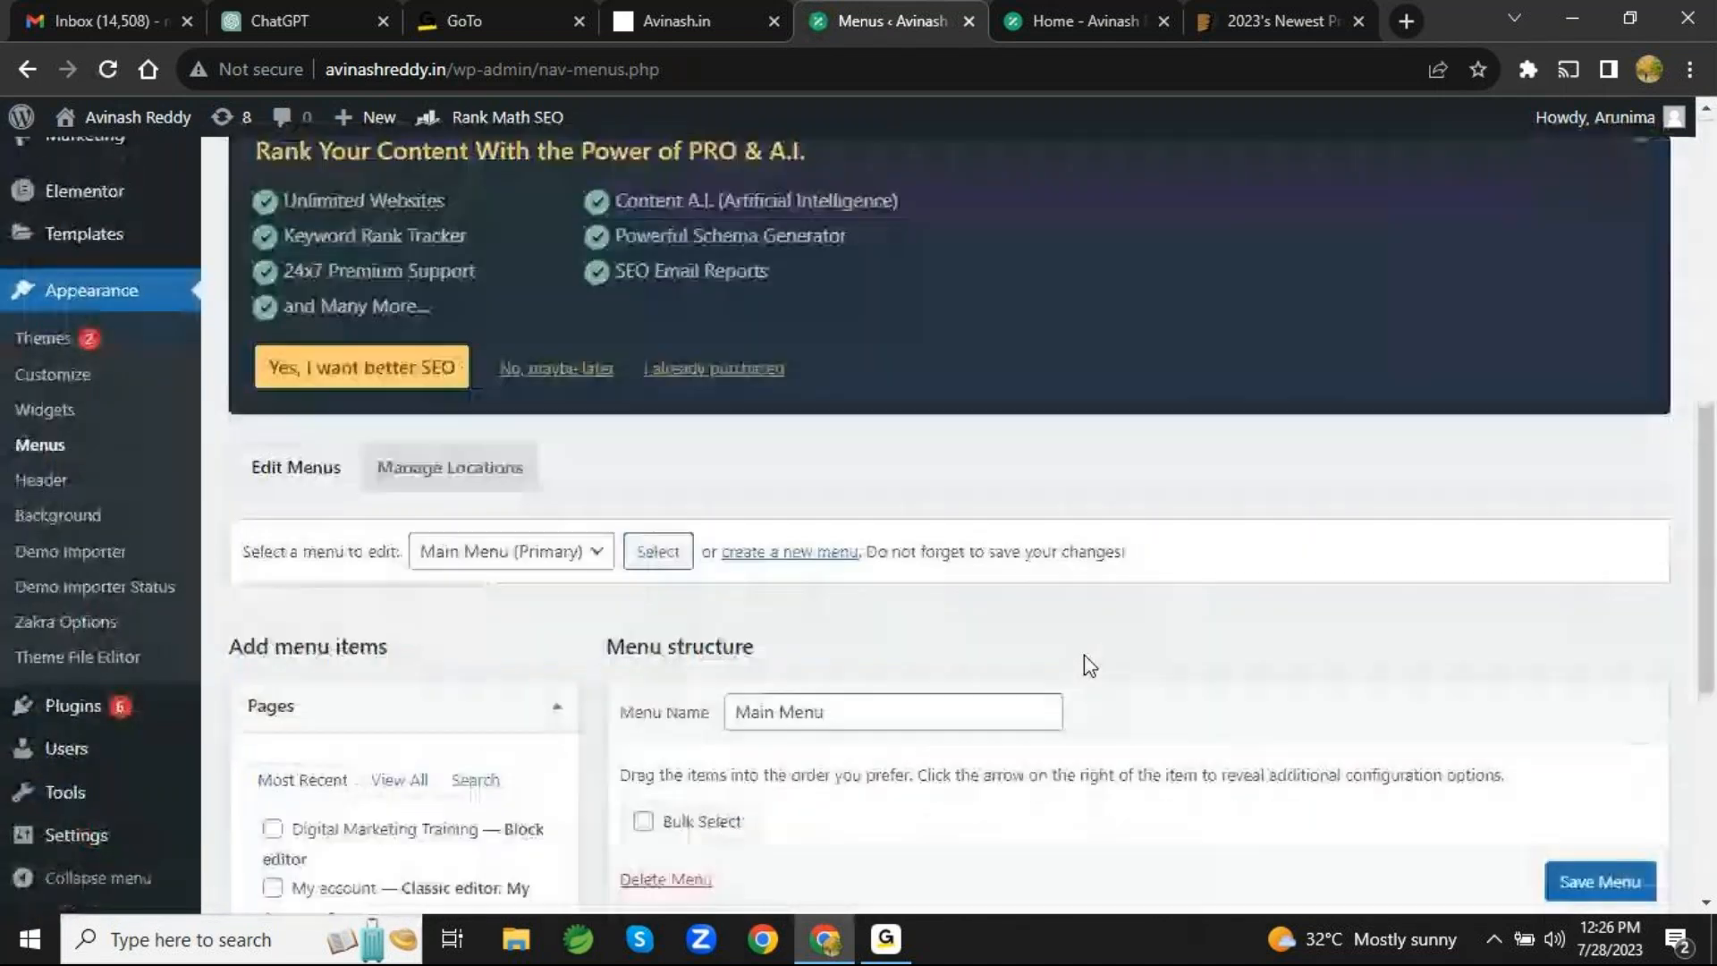
{"action": "scroll", "coordinate": [1084, 656], "scroll_direction": "down", "scroll_amount": 2}
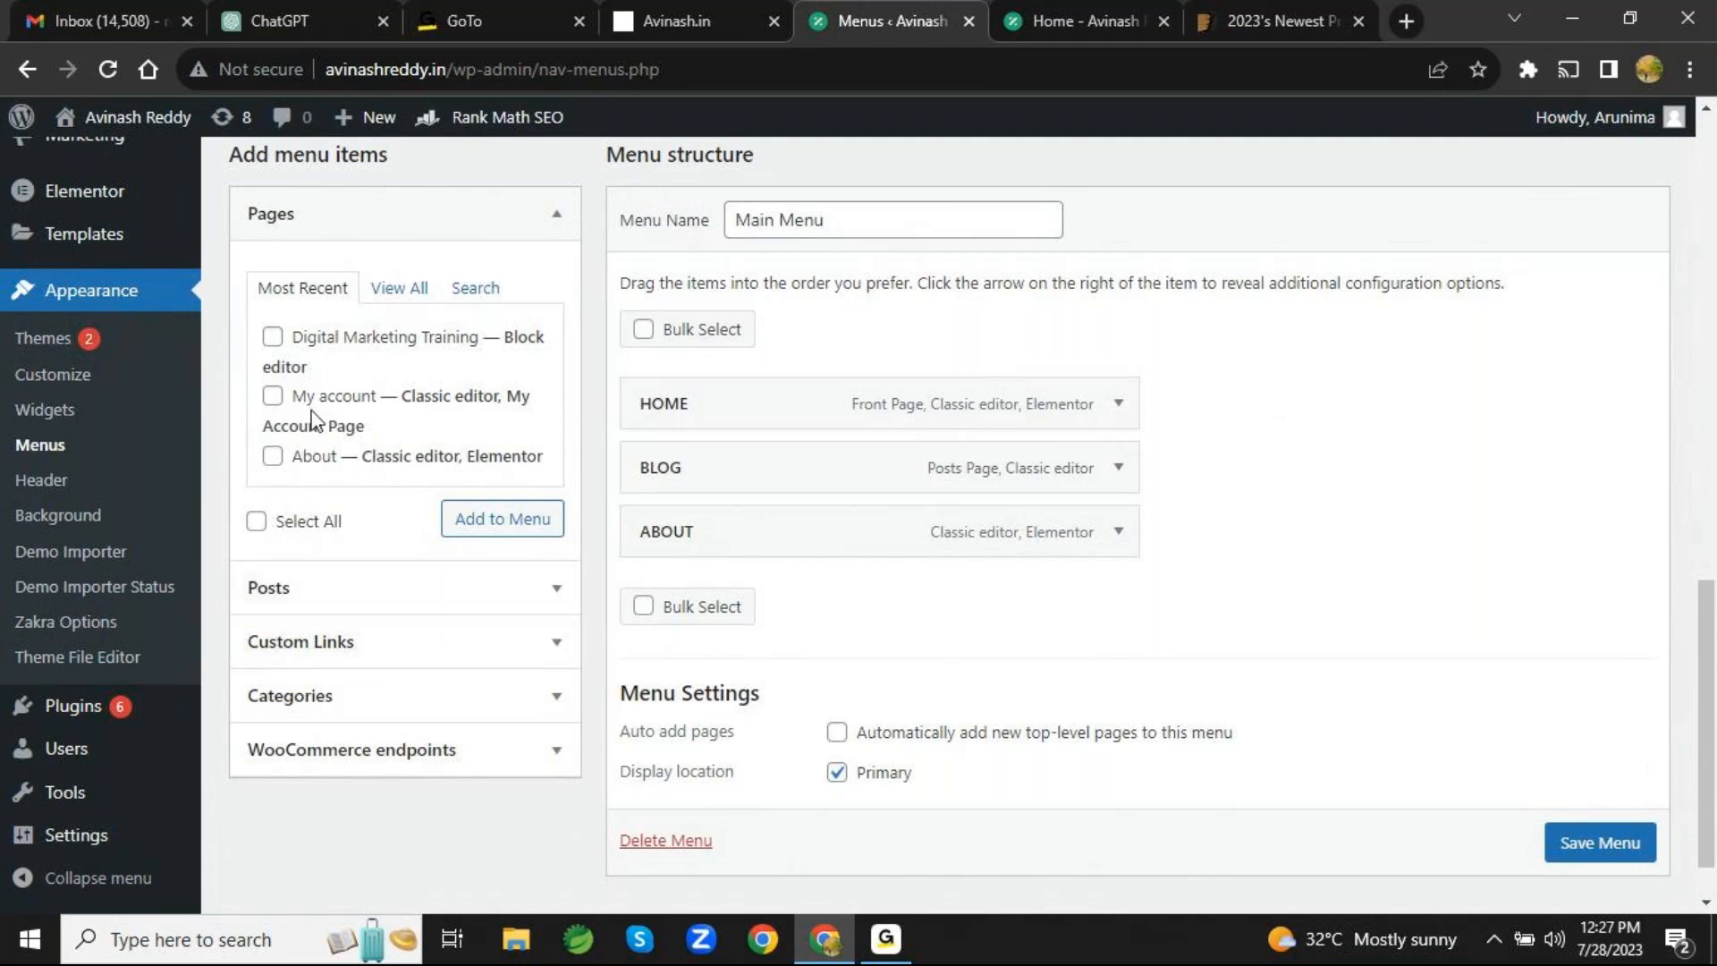
{"action": "left_click", "coordinate": [273, 338]}
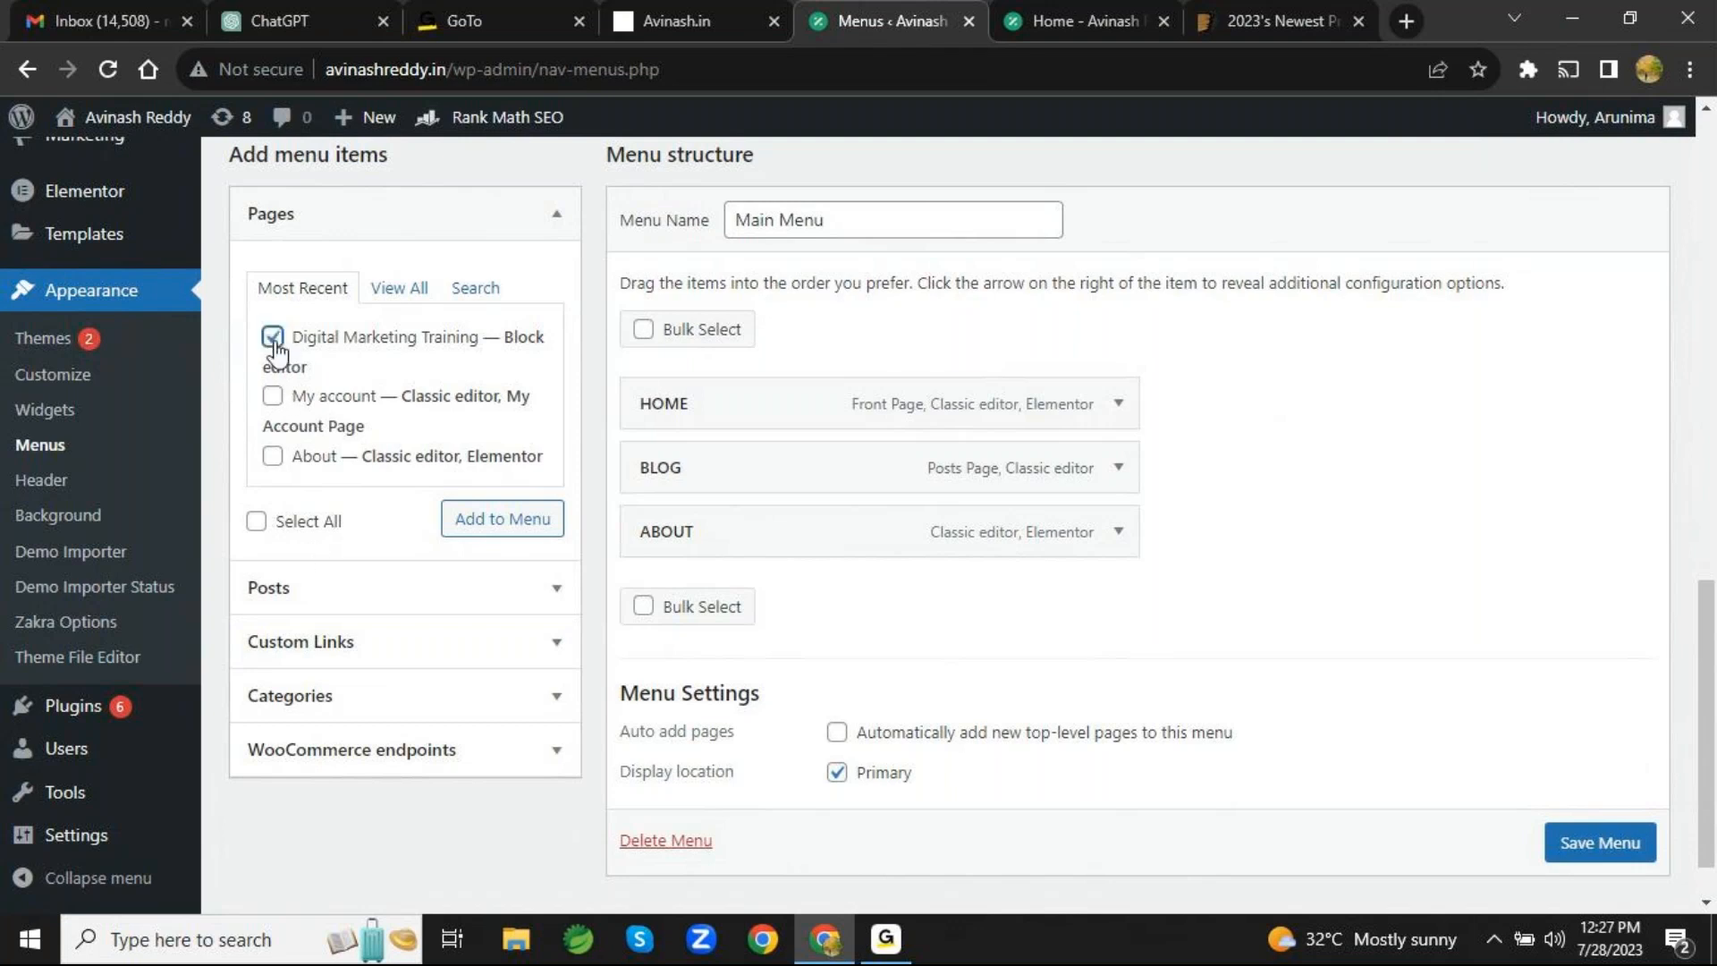
{"action": "left_click", "coordinate": [516, 534]}
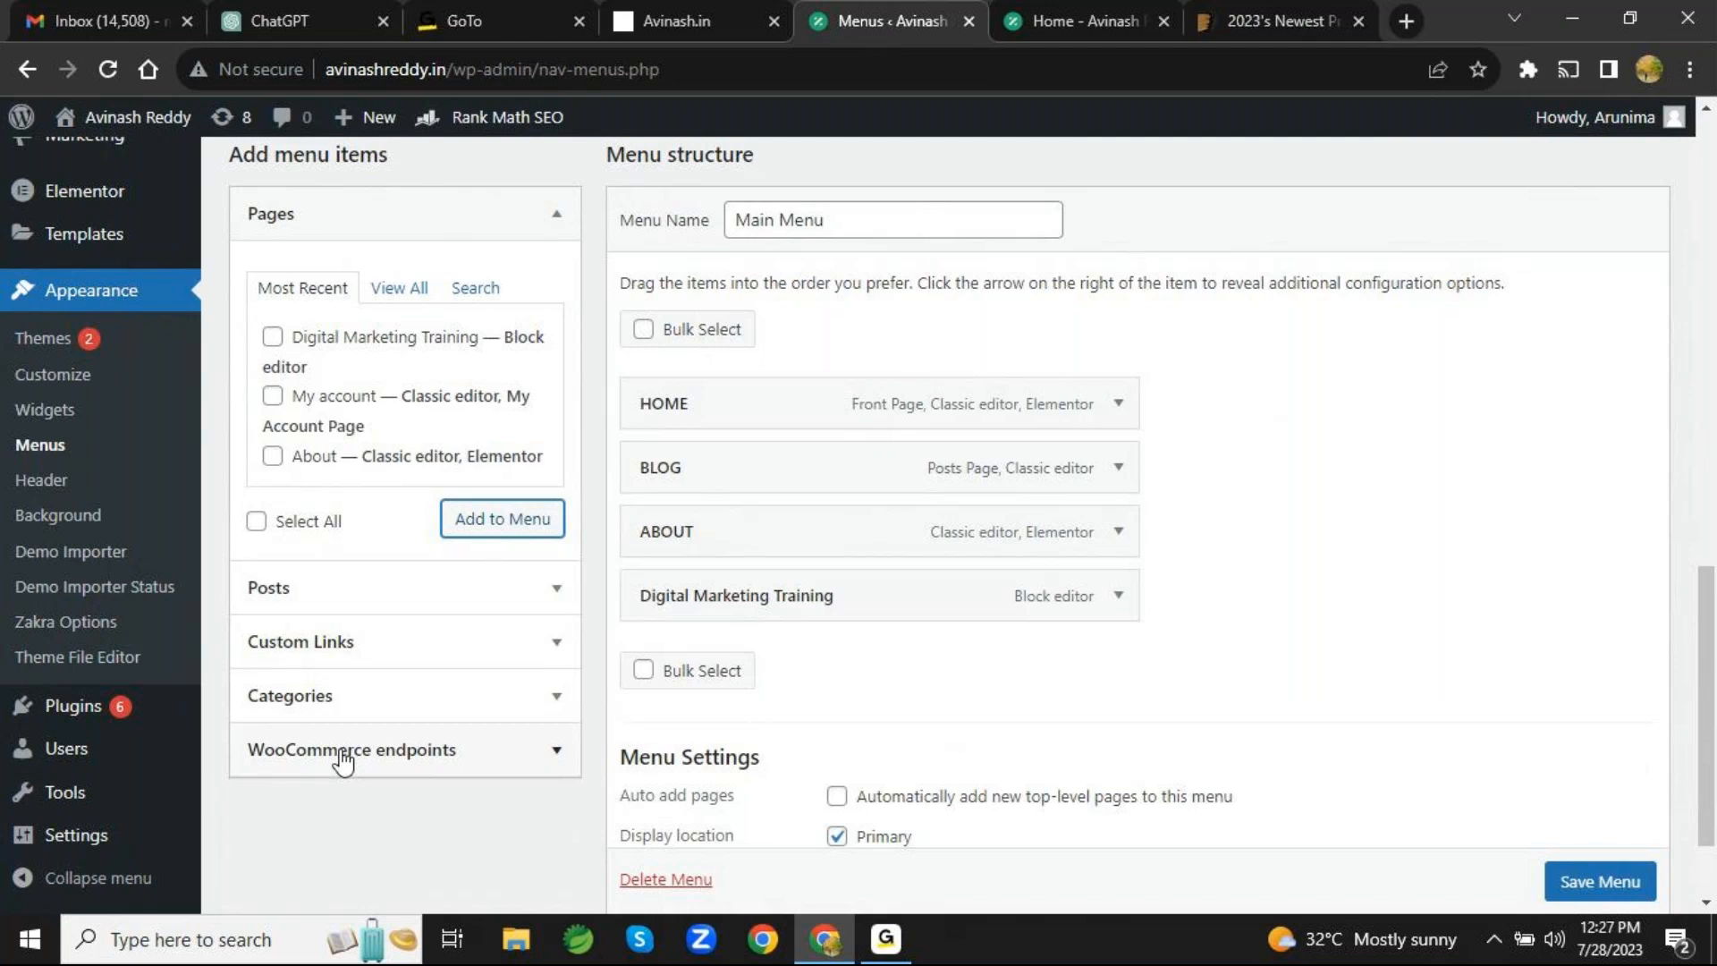
- Expand the Digital Marketing Training menu item to view its label and move options, and collapse it
{"action": "scroll", "coordinate": [966, 814], "scroll_direction": "down", "scroll_amount": 2}
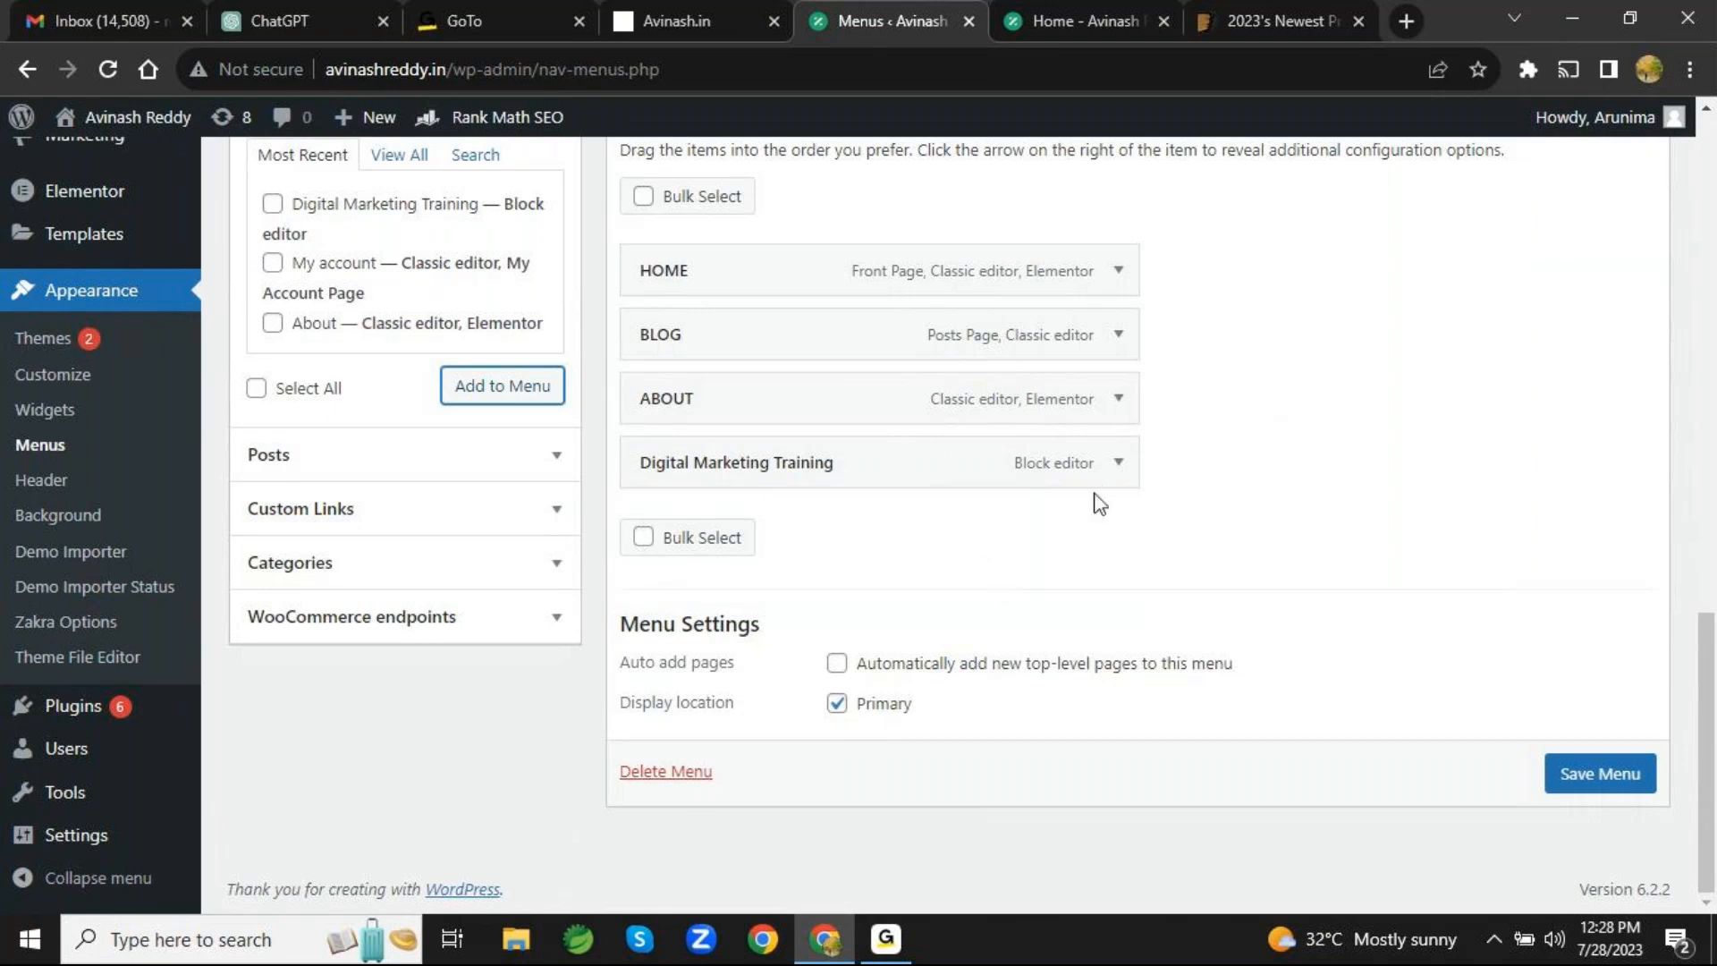
{"action": "left_click", "coordinate": [1117, 465]}
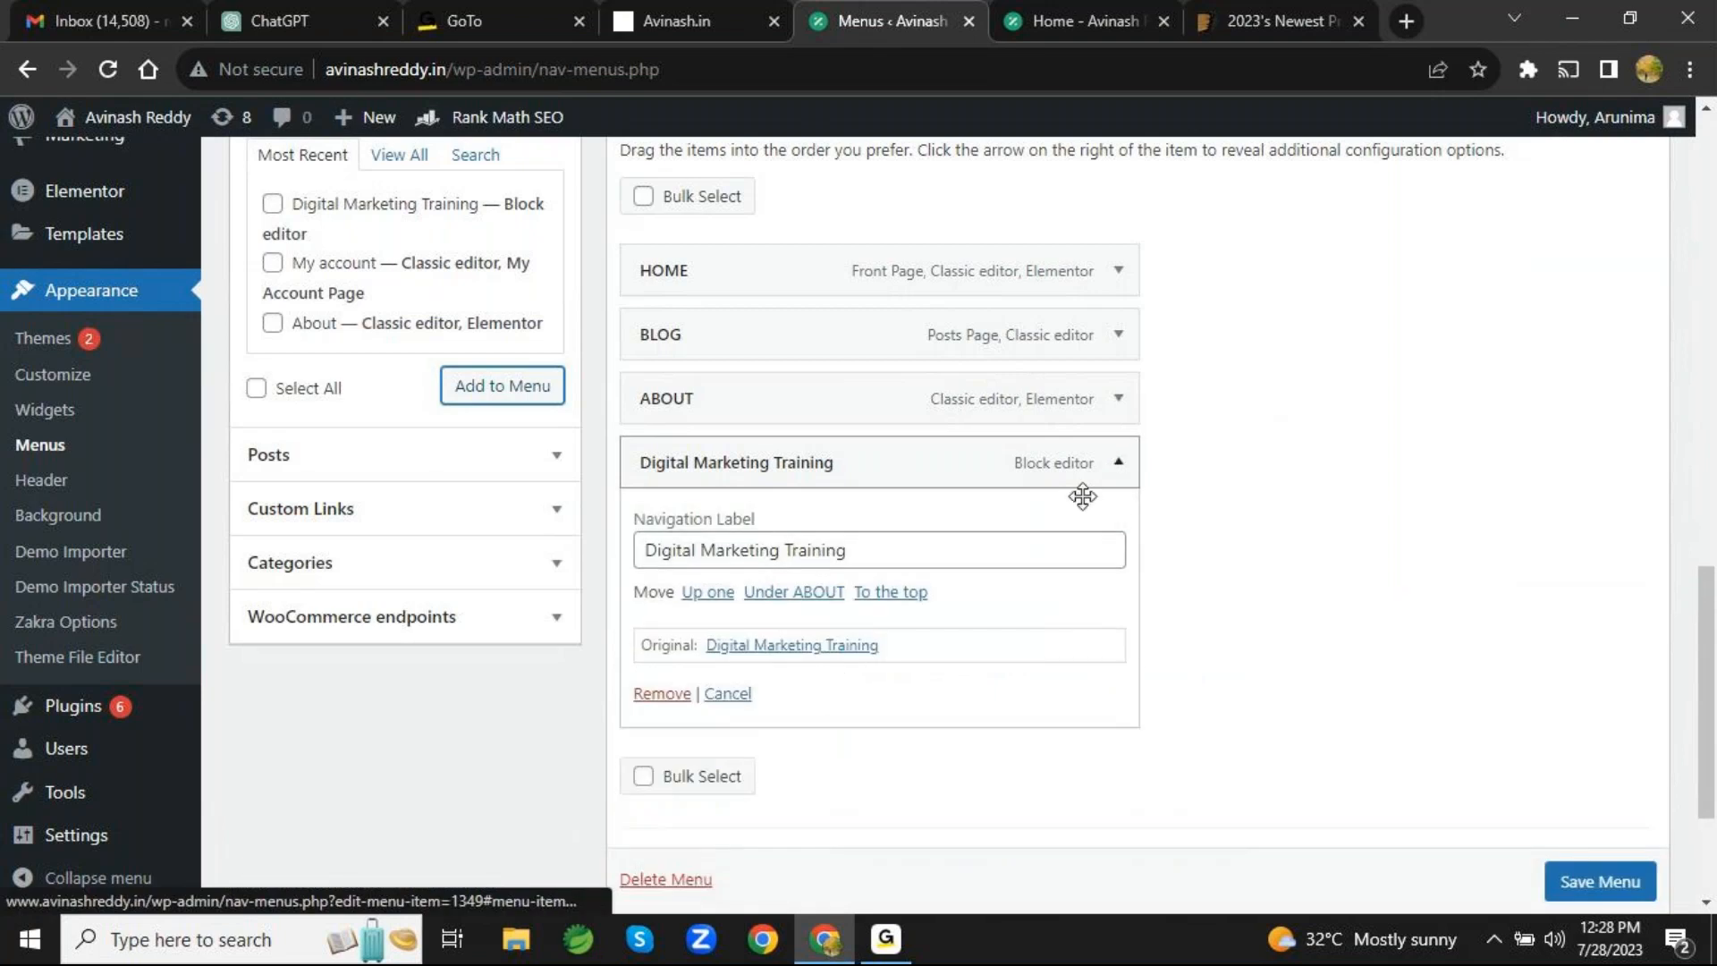
{"action": "left_click", "coordinate": [1119, 462]}
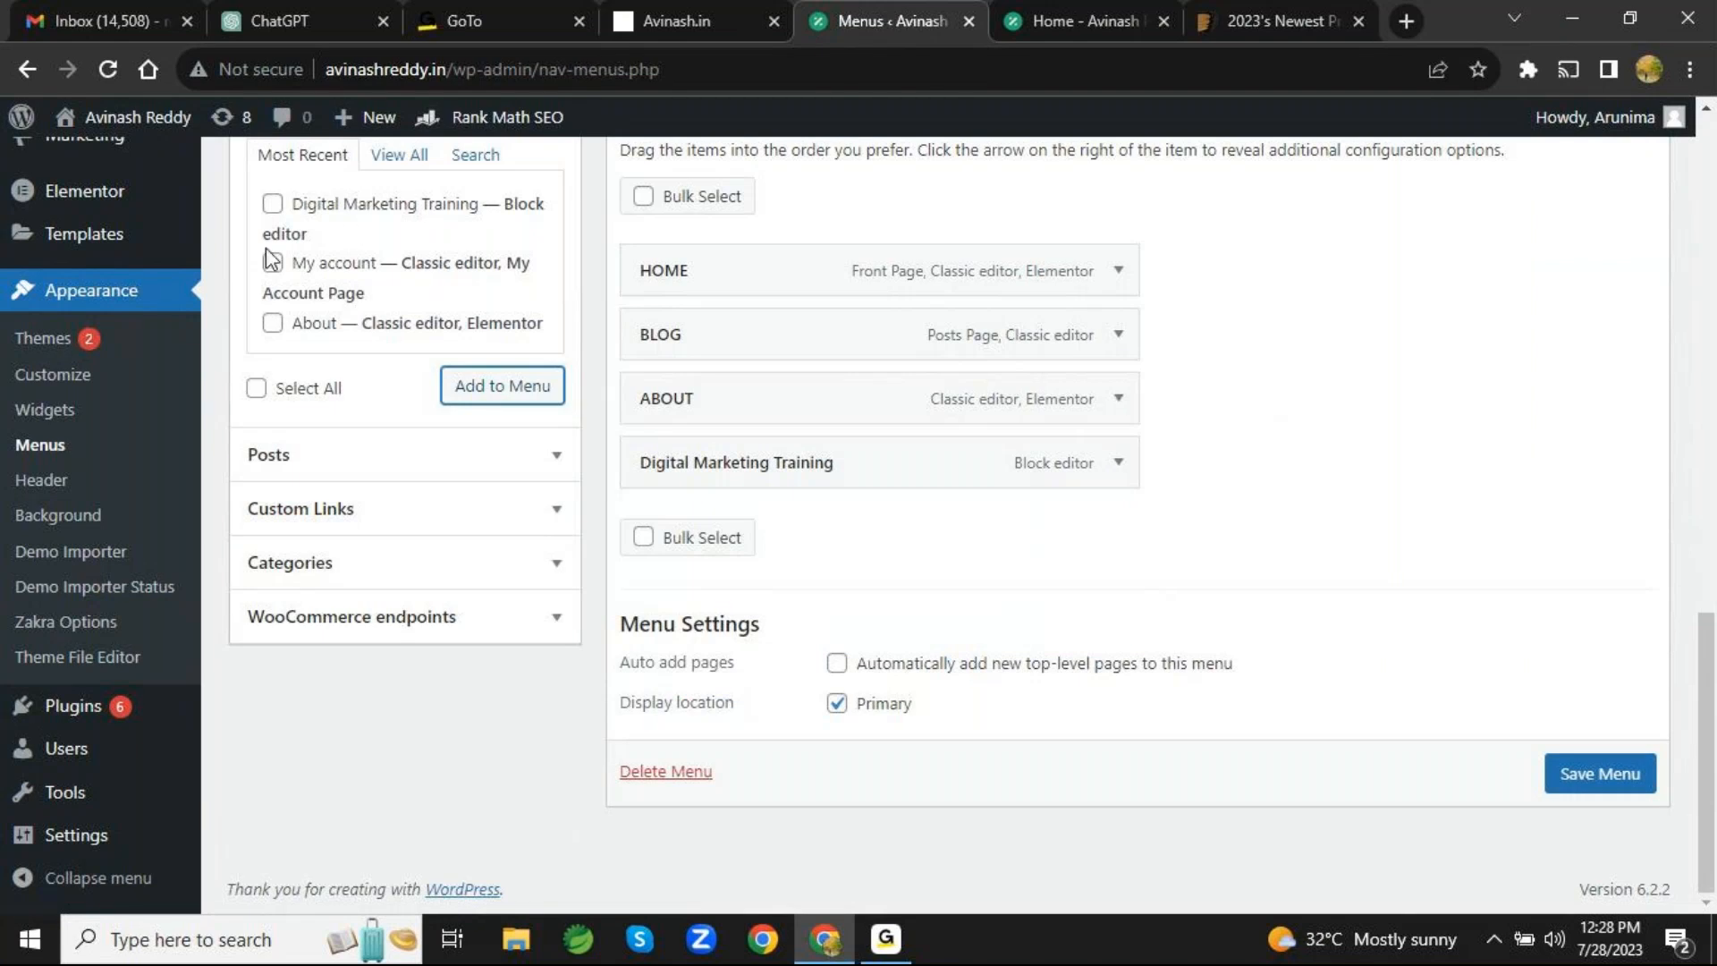
- Review the Main Menu structure and the Digital Marketing Training item's settings, leaving the item collapsed
{"action": "scroll", "coordinate": [323, 284], "scroll_direction": "up", "scroll_amount": 3}
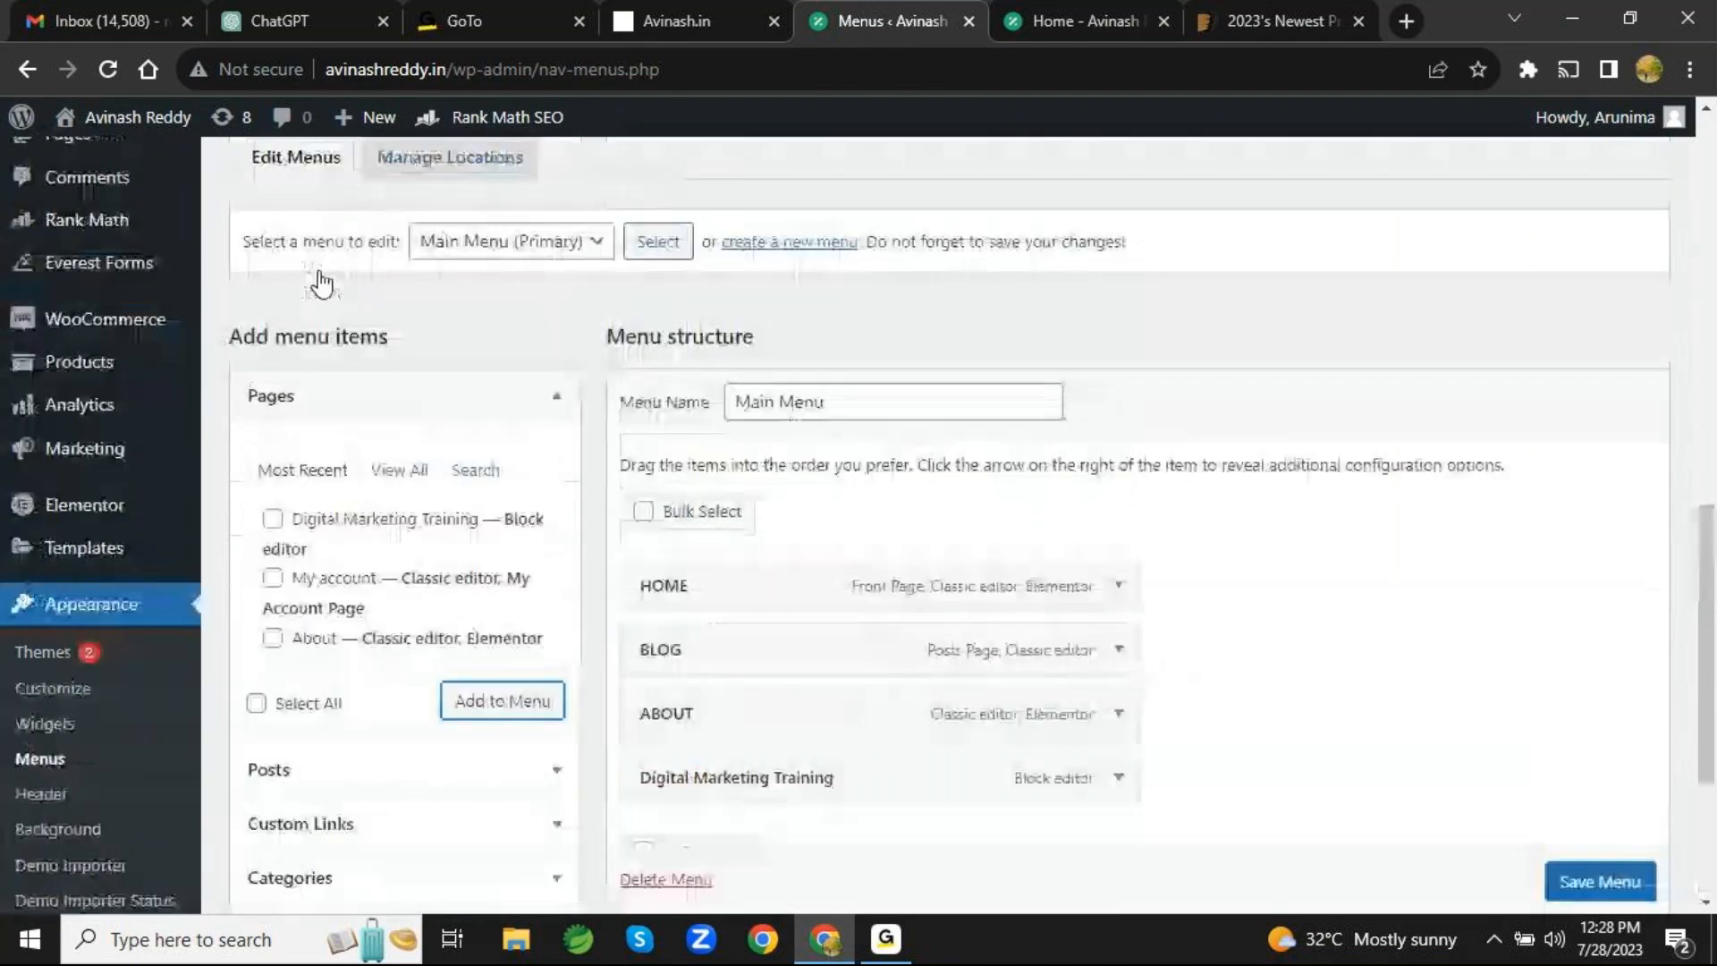
{"action": "scroll", "coordinate": [324, 281], "scroll_direction": "down", "scroll_amount": 3}
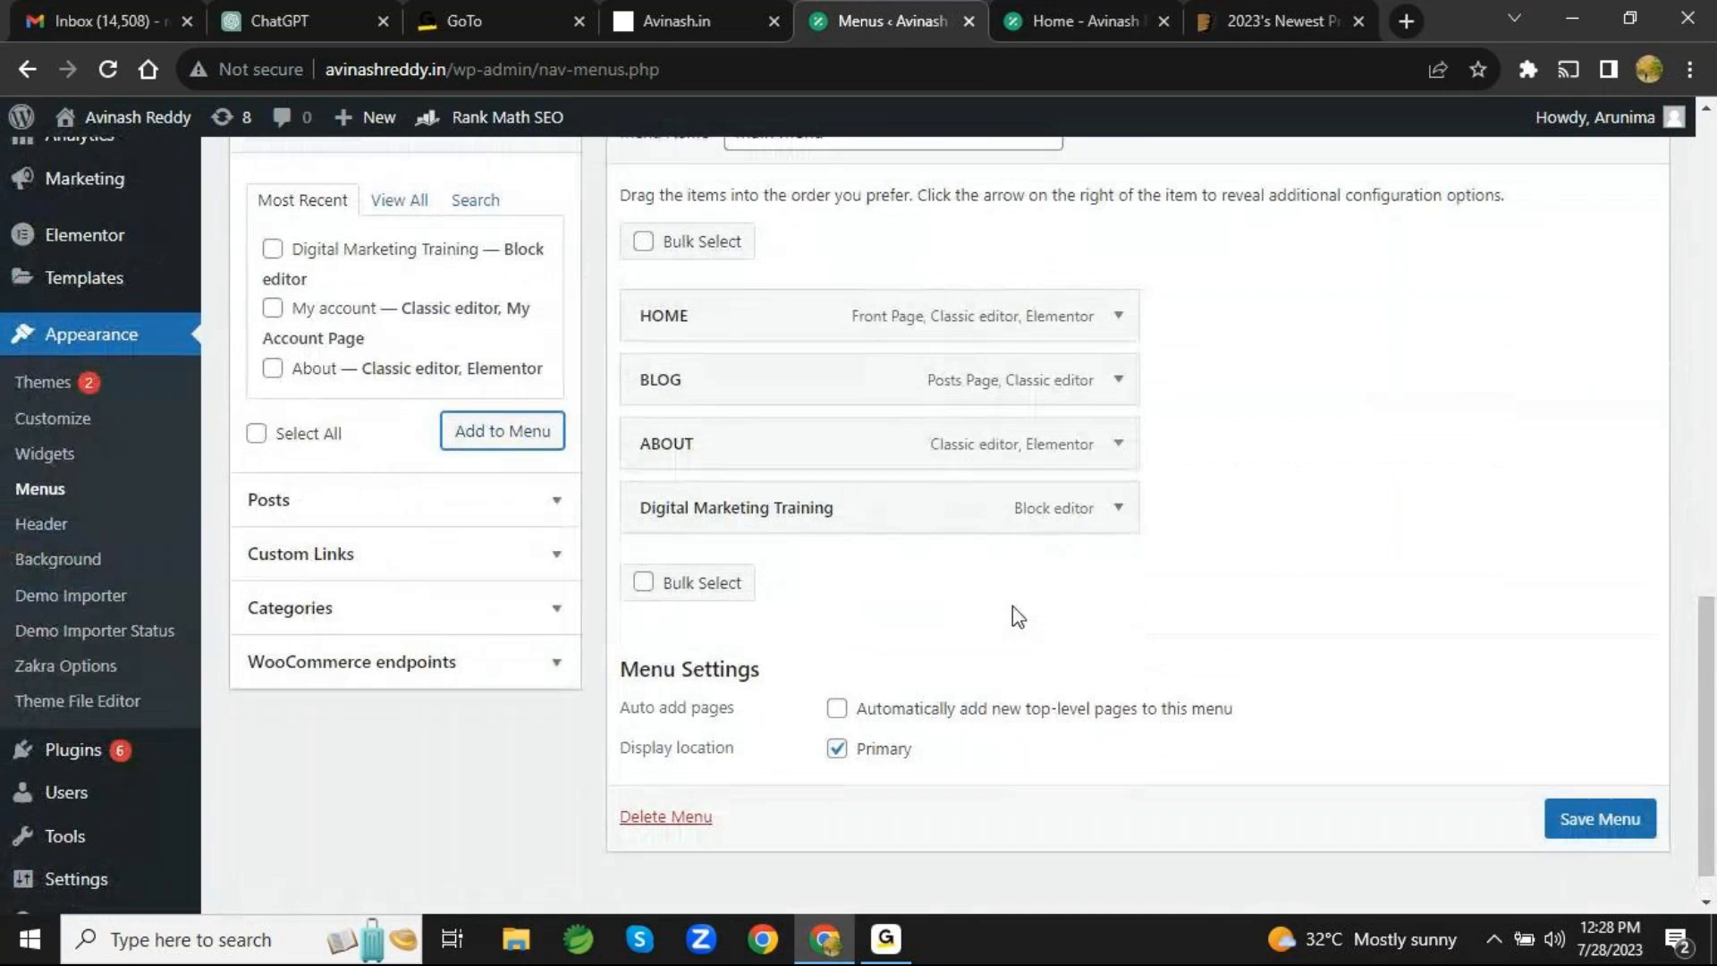
{"action": "left_click", "coordinate": [1114, 511]}
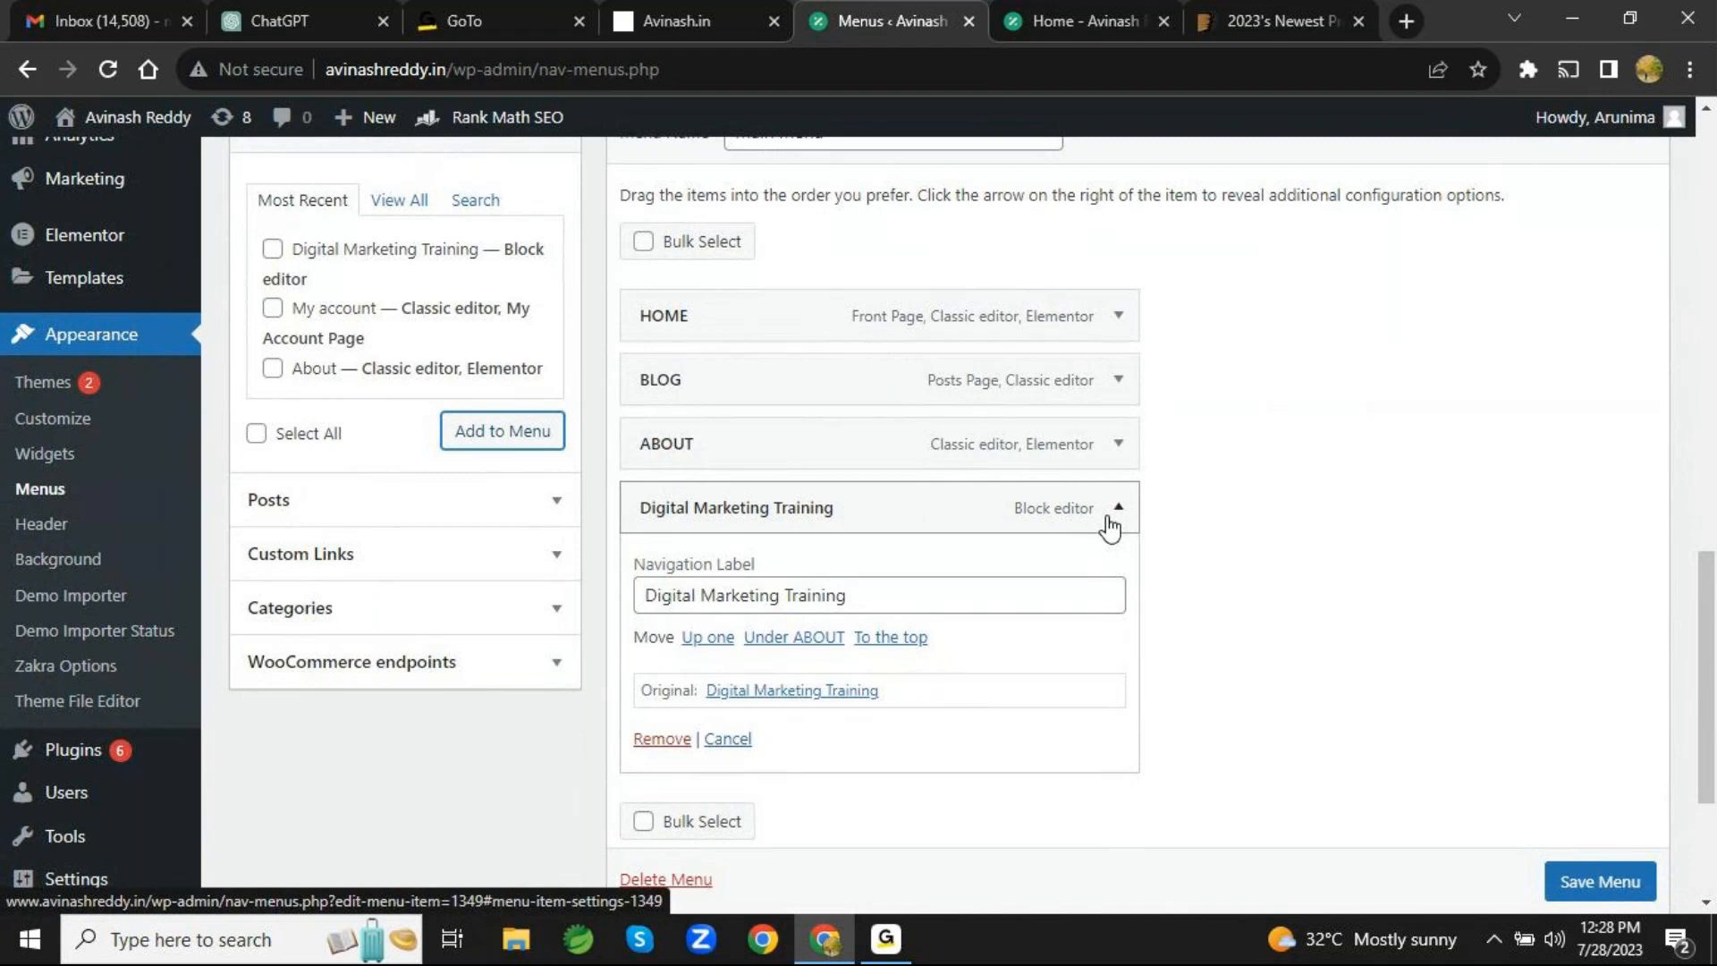
{"action": "left_click", "coordinate": [1111, 519]}
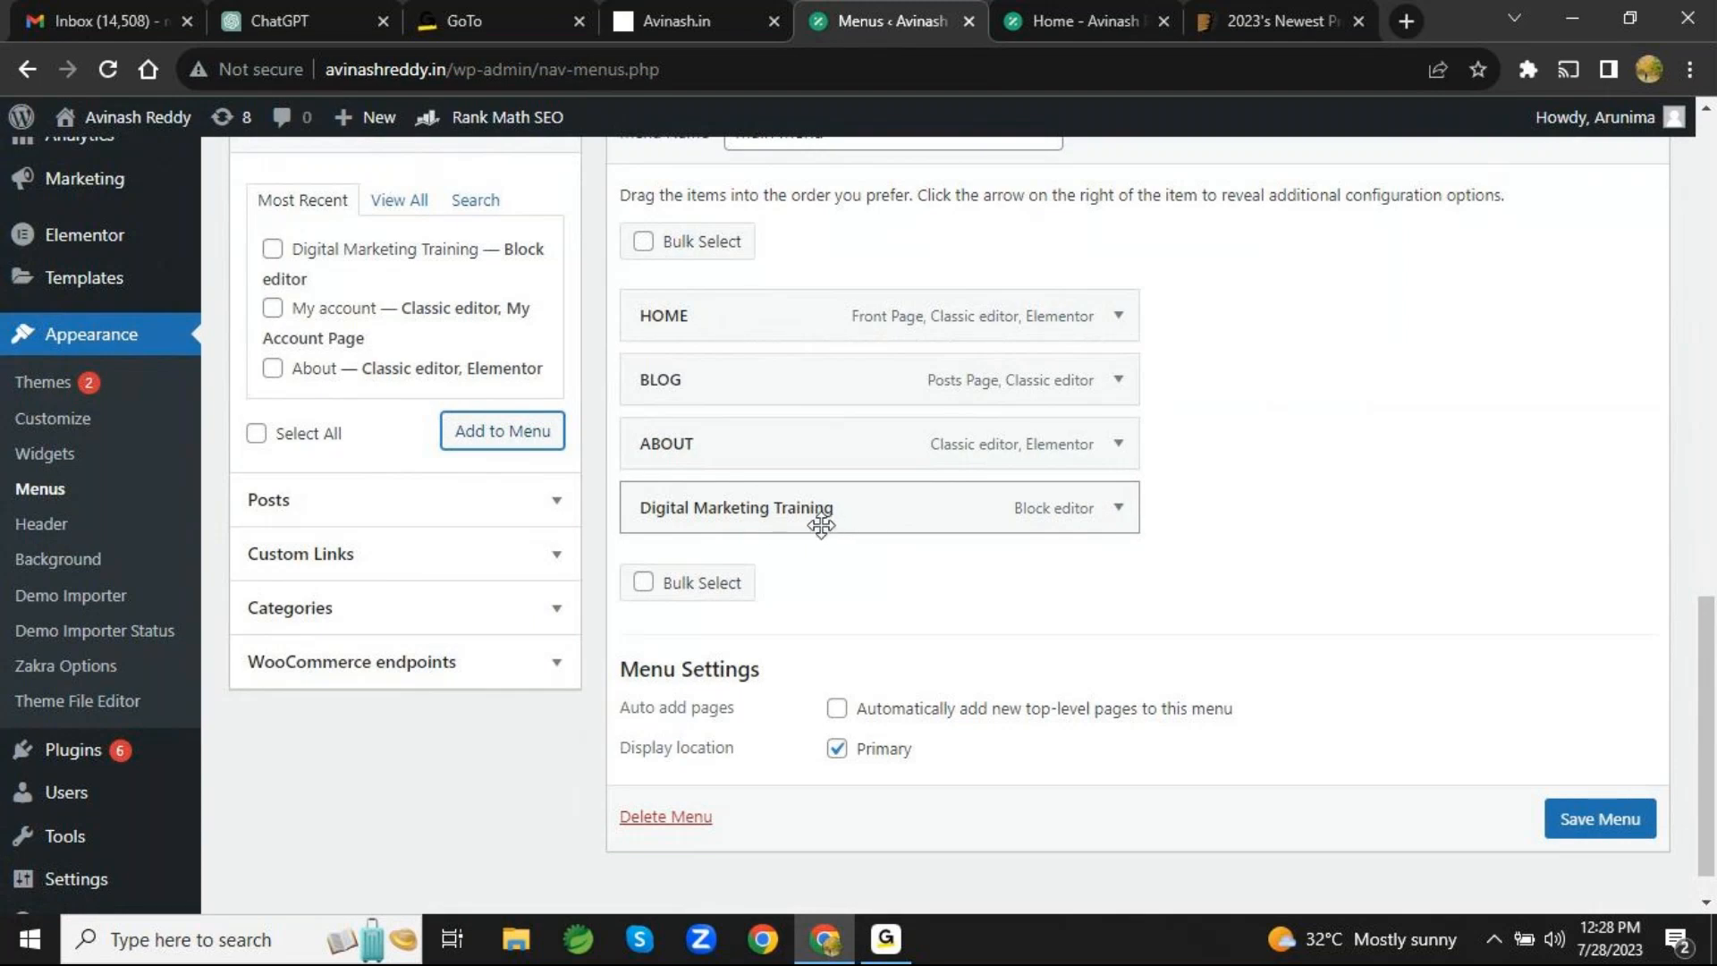
- Nest the Digital Marketing Training item under ABOUT as a sub item, and return it to the top level
{"action": "left_click_drag", "start_coordinate": [821, 526], "coordinate": [1000, 518]}
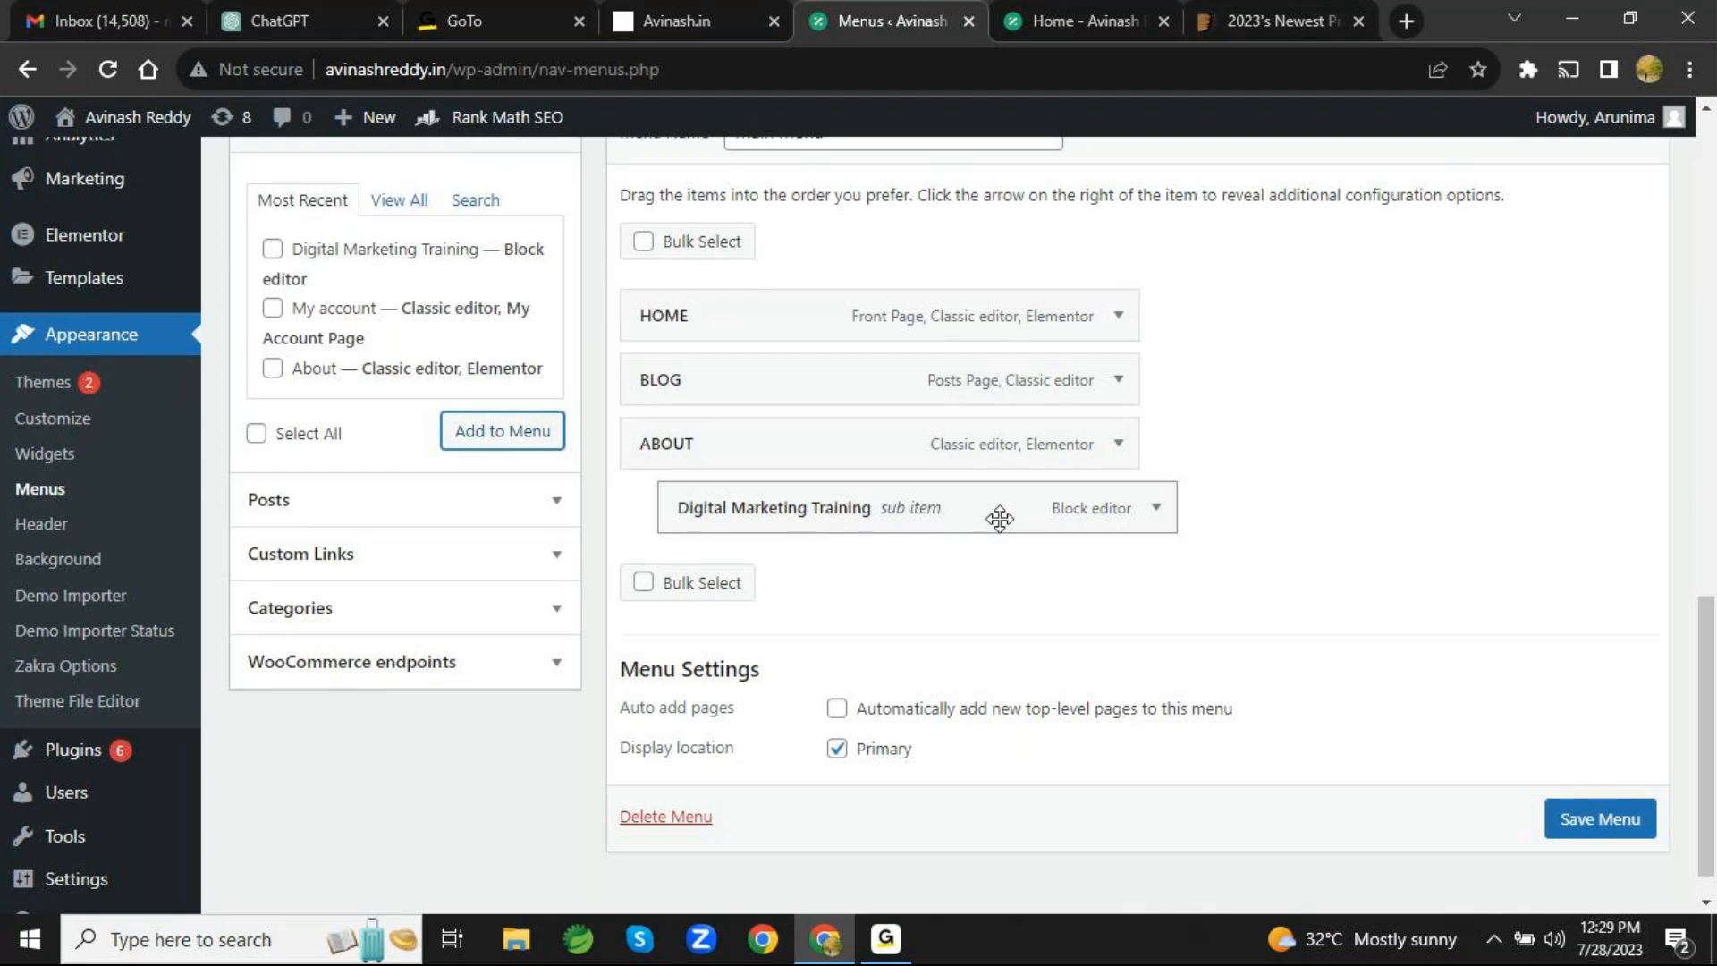
{"action": "left_click_drag", "start_coordinate": [999, 518], "coordinate": [962, 516]}
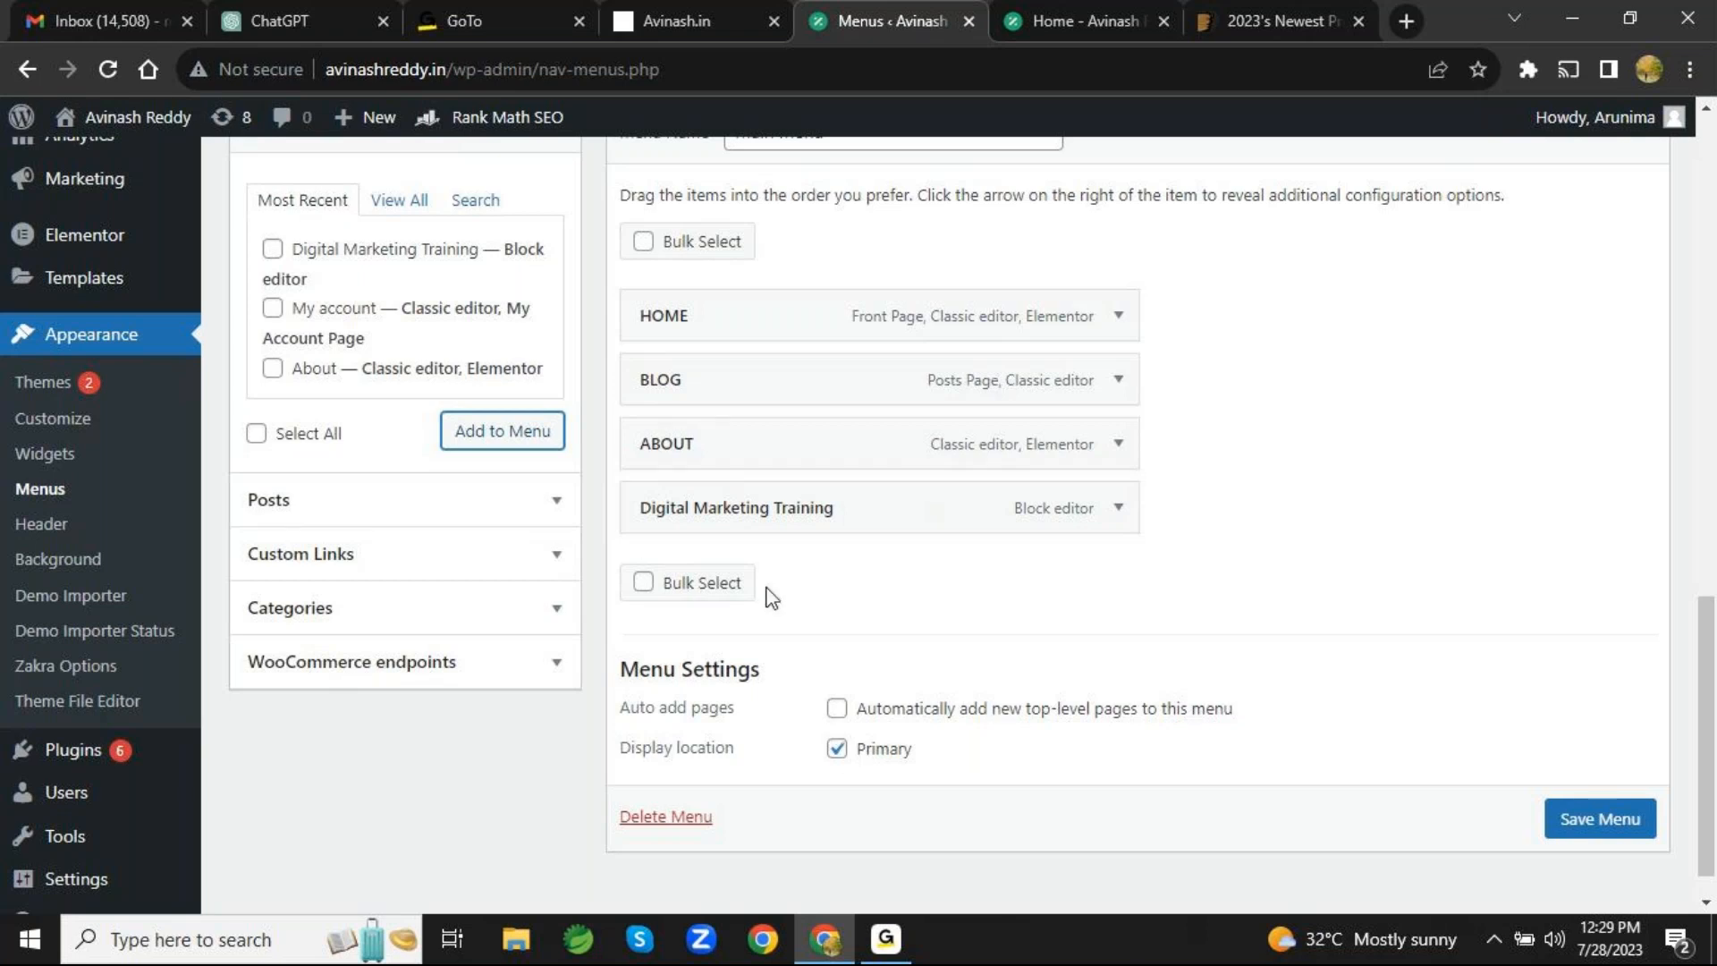
- View the posts and categories that can be added as menu items, without adding any to the Main Menu
{"action": "scroll", "coordinate": [770, 597], "scroll_direction": "up", "scroll_amount": 3}
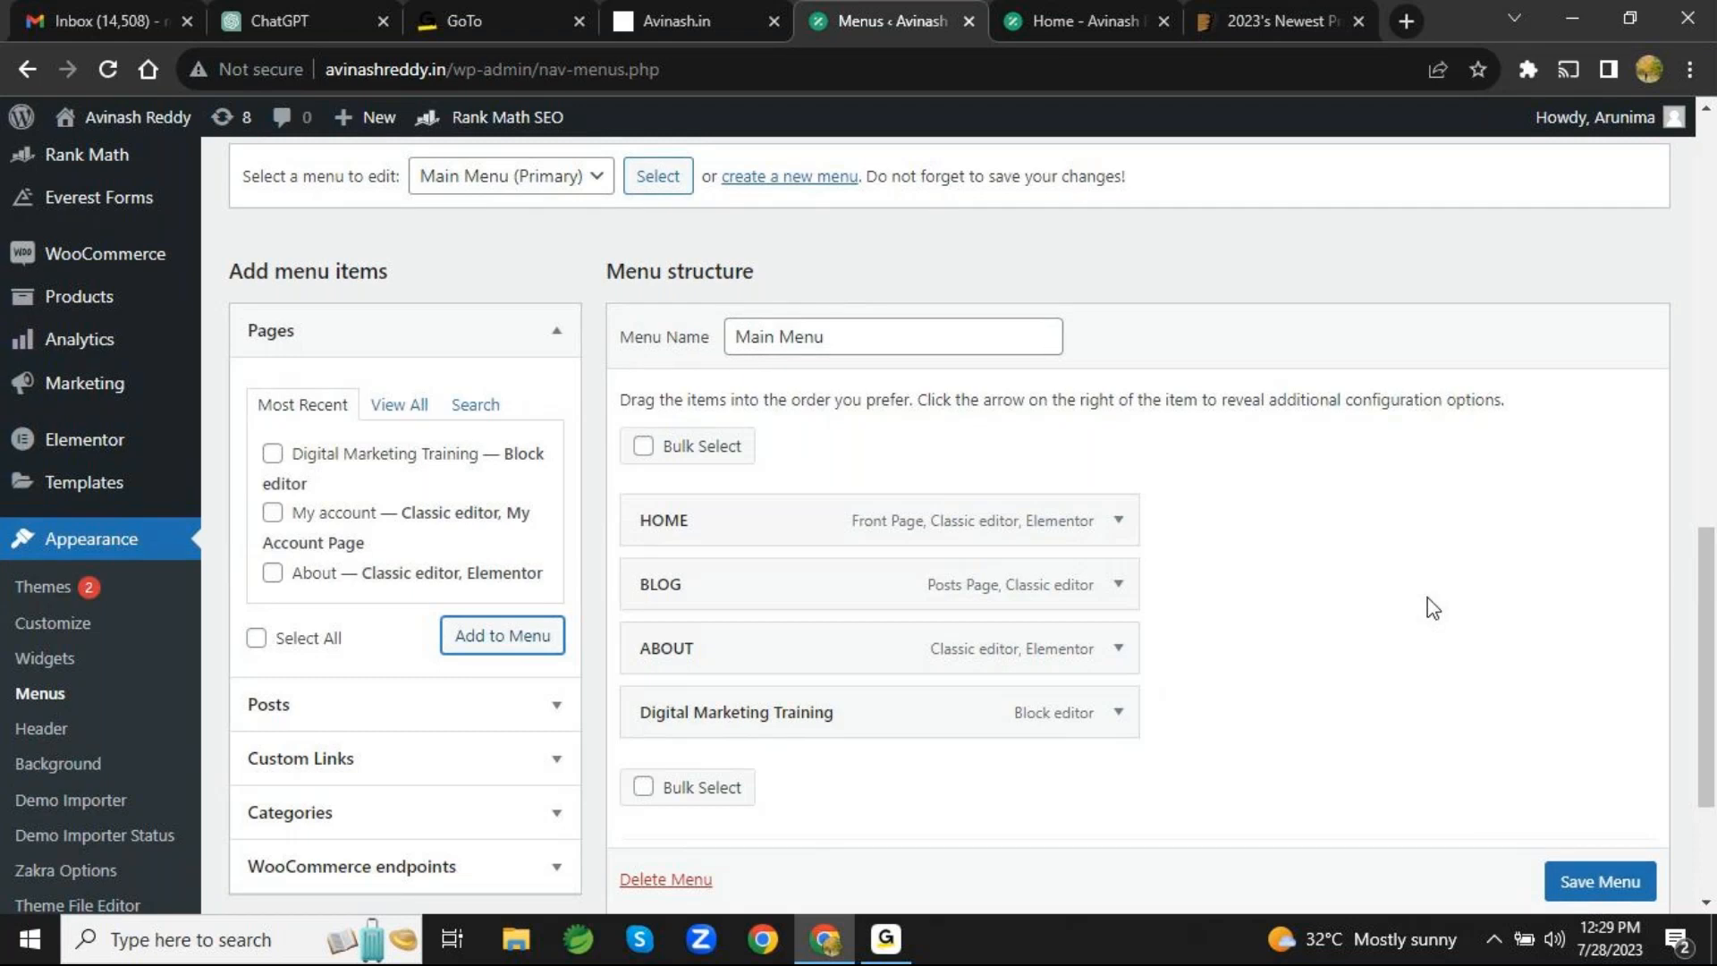
{"action": "scroll", "coordinate": [1430, 607], "scroll_direction": "down", "scroll_amount": 3}
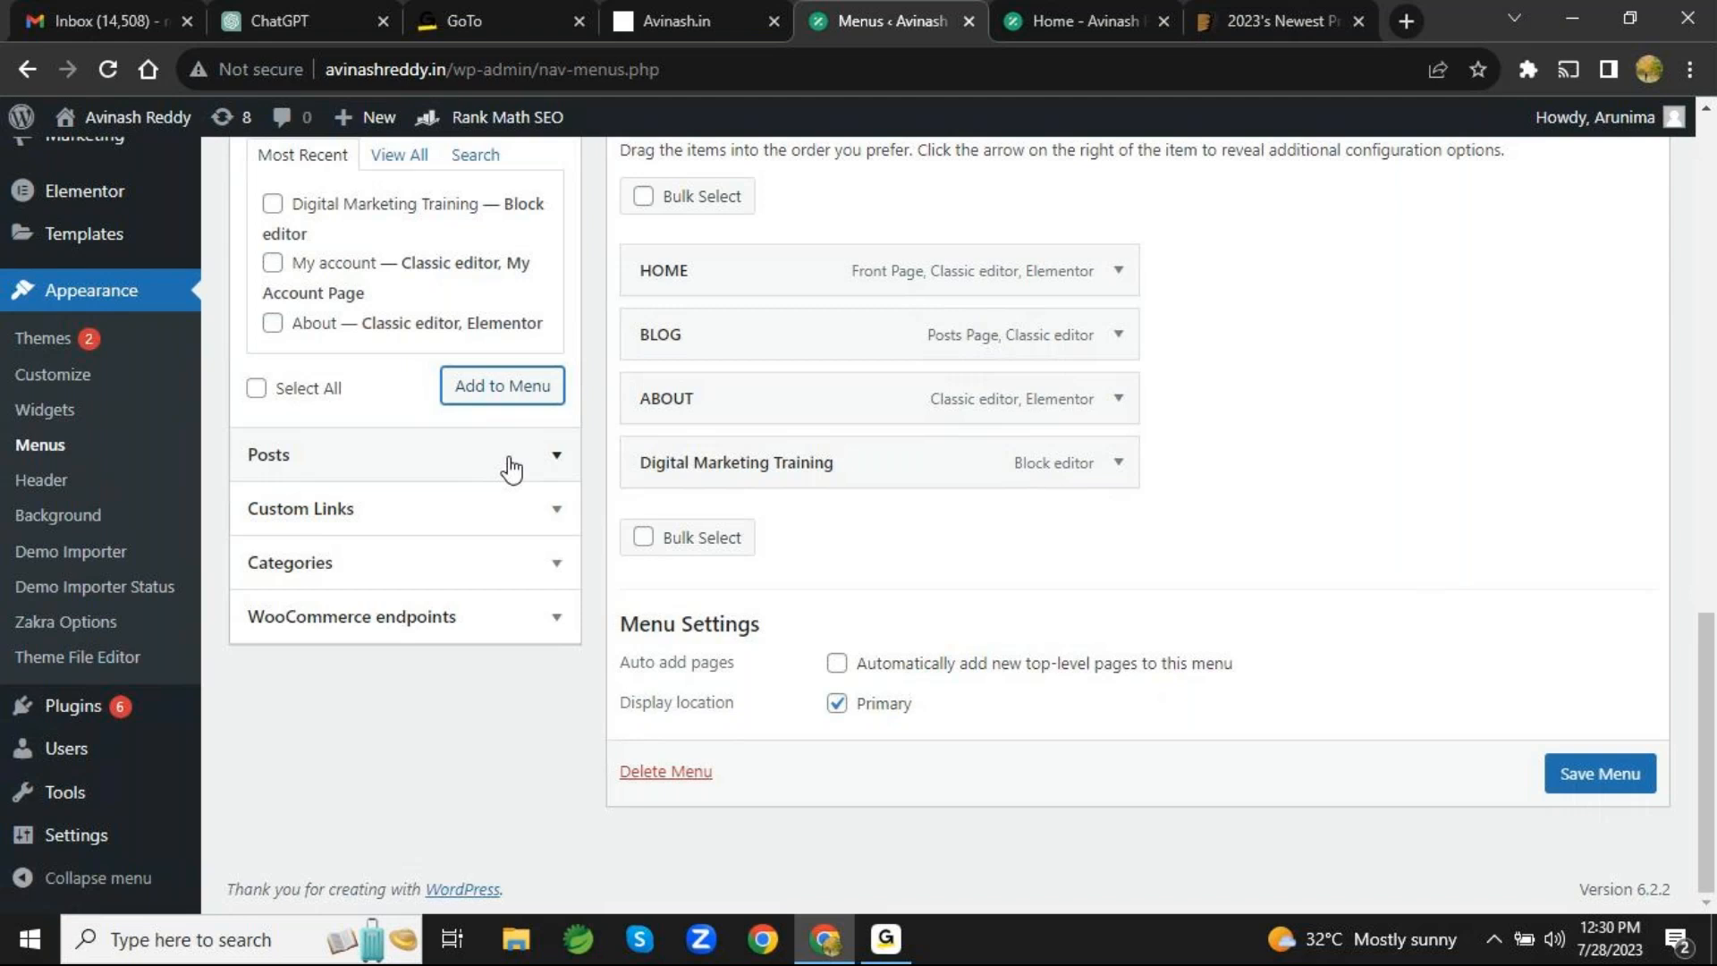
{"action": "left_click", "coordinate": [555, 474]}
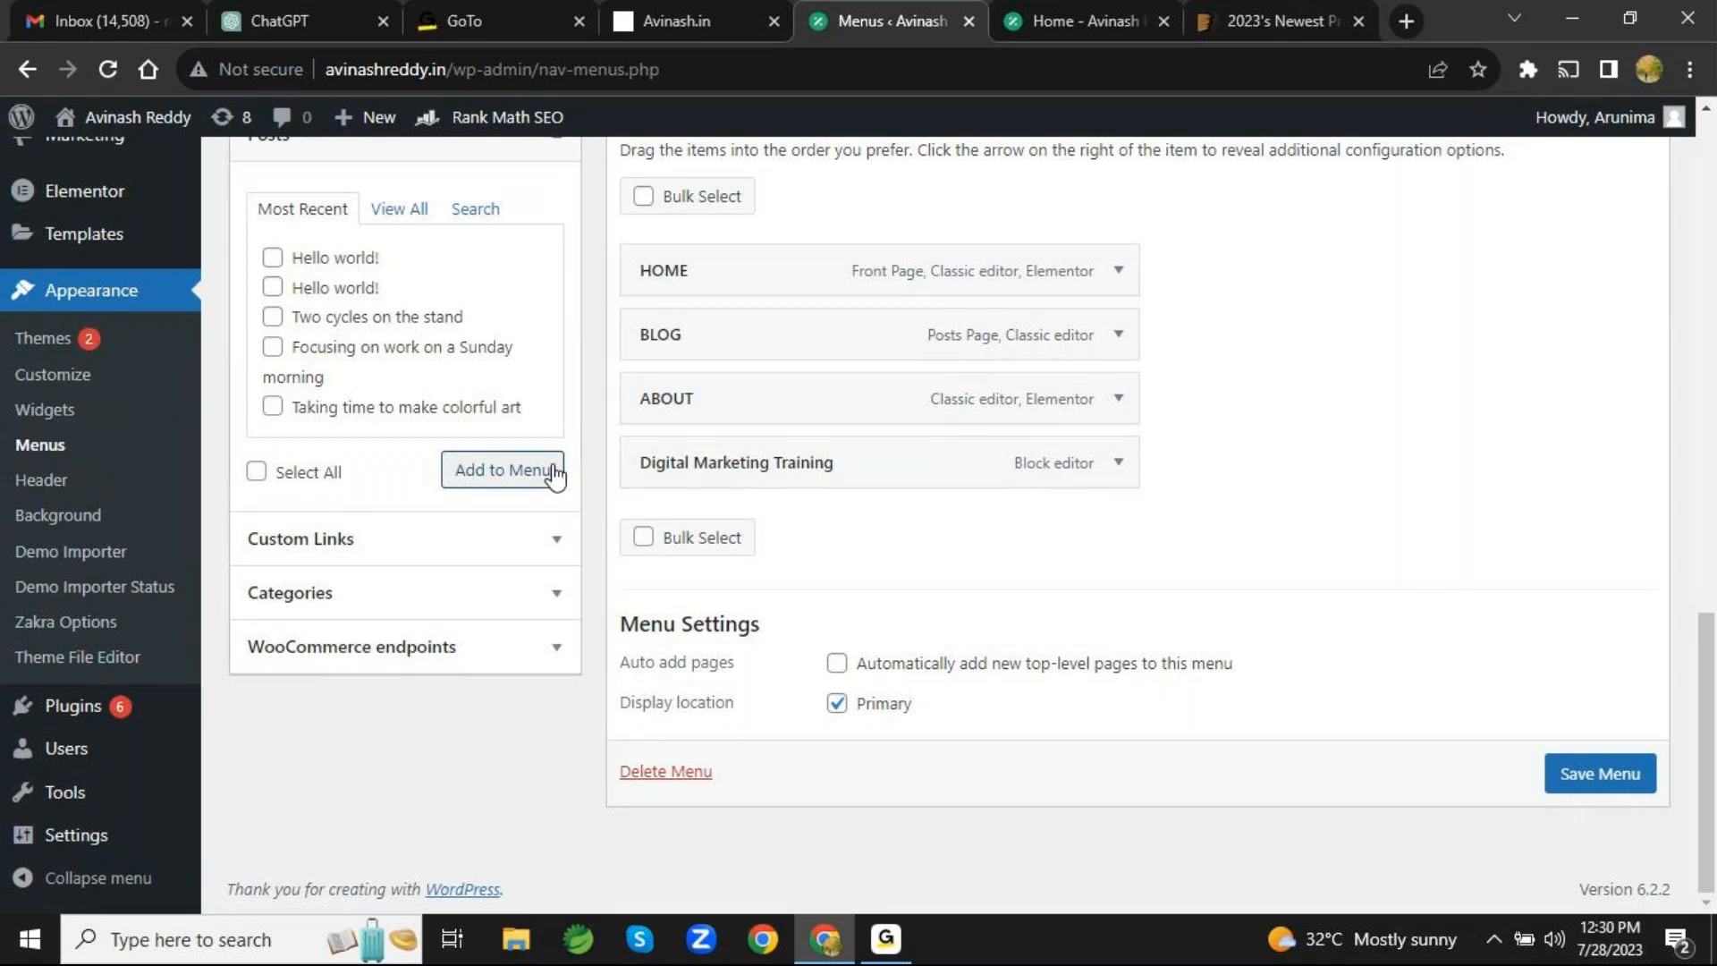
{"action": "scroll", "coordinate": [554, 473], "scroll_direction": "up", "scroll_amount": 4}
{"action": "left_click", "coordinate": [555, 501]}
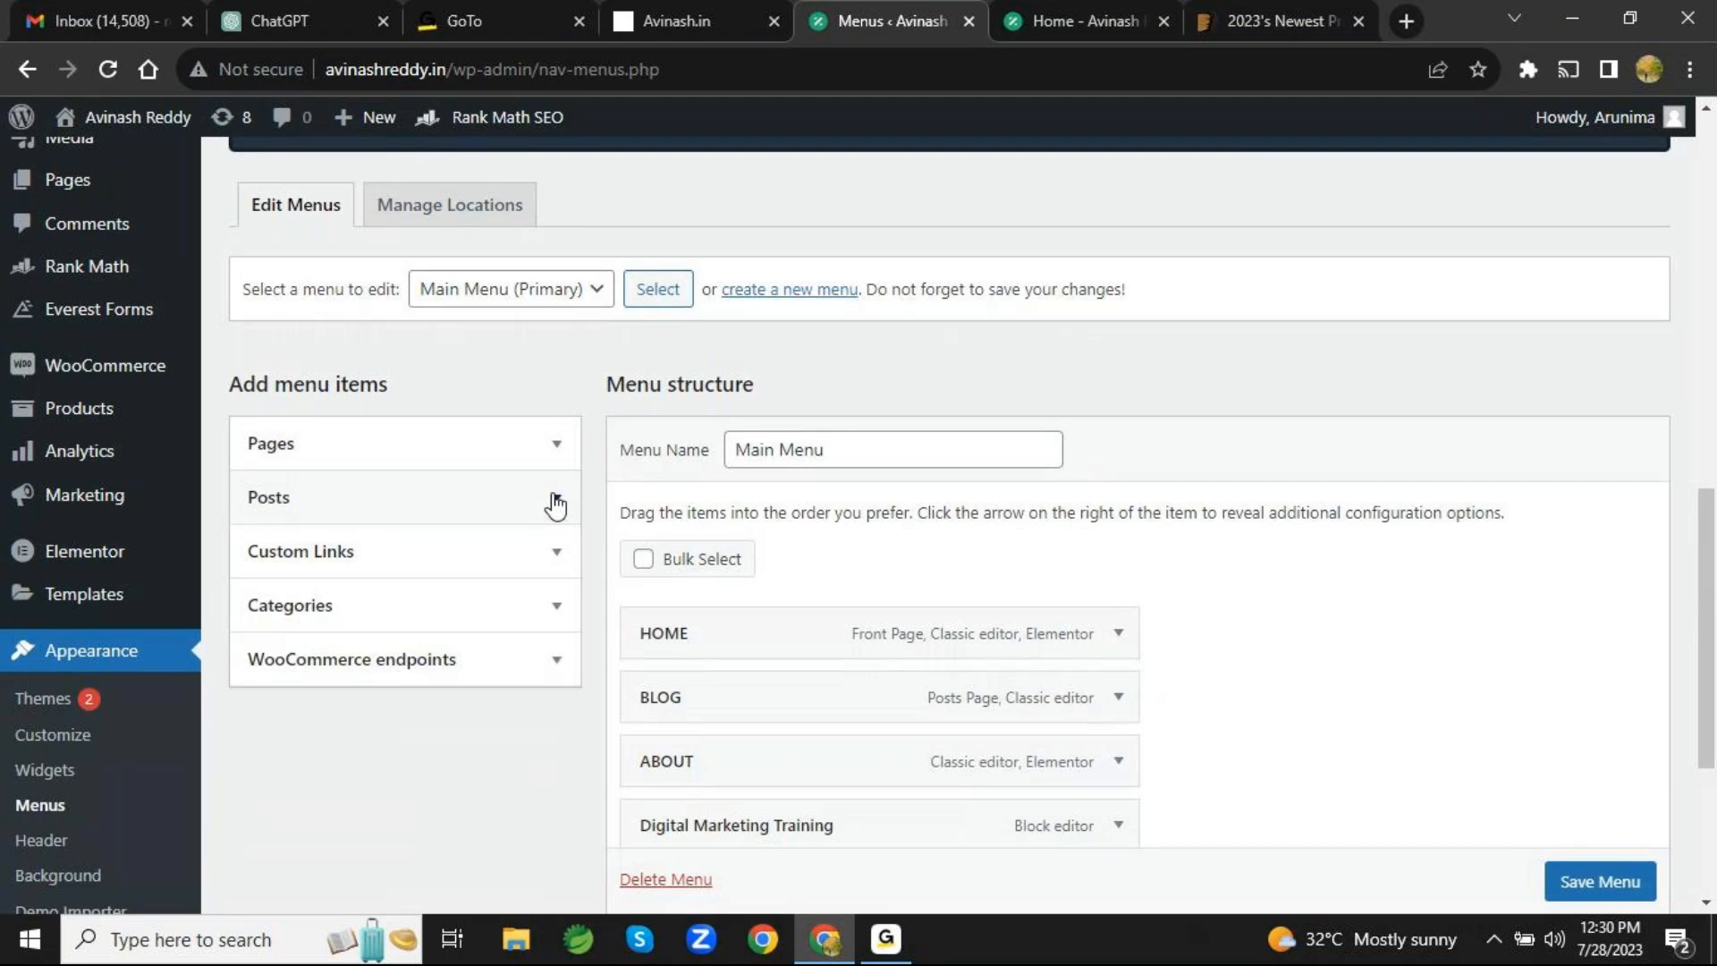
{"action": "left_click", "coordinate": [548, 621]}
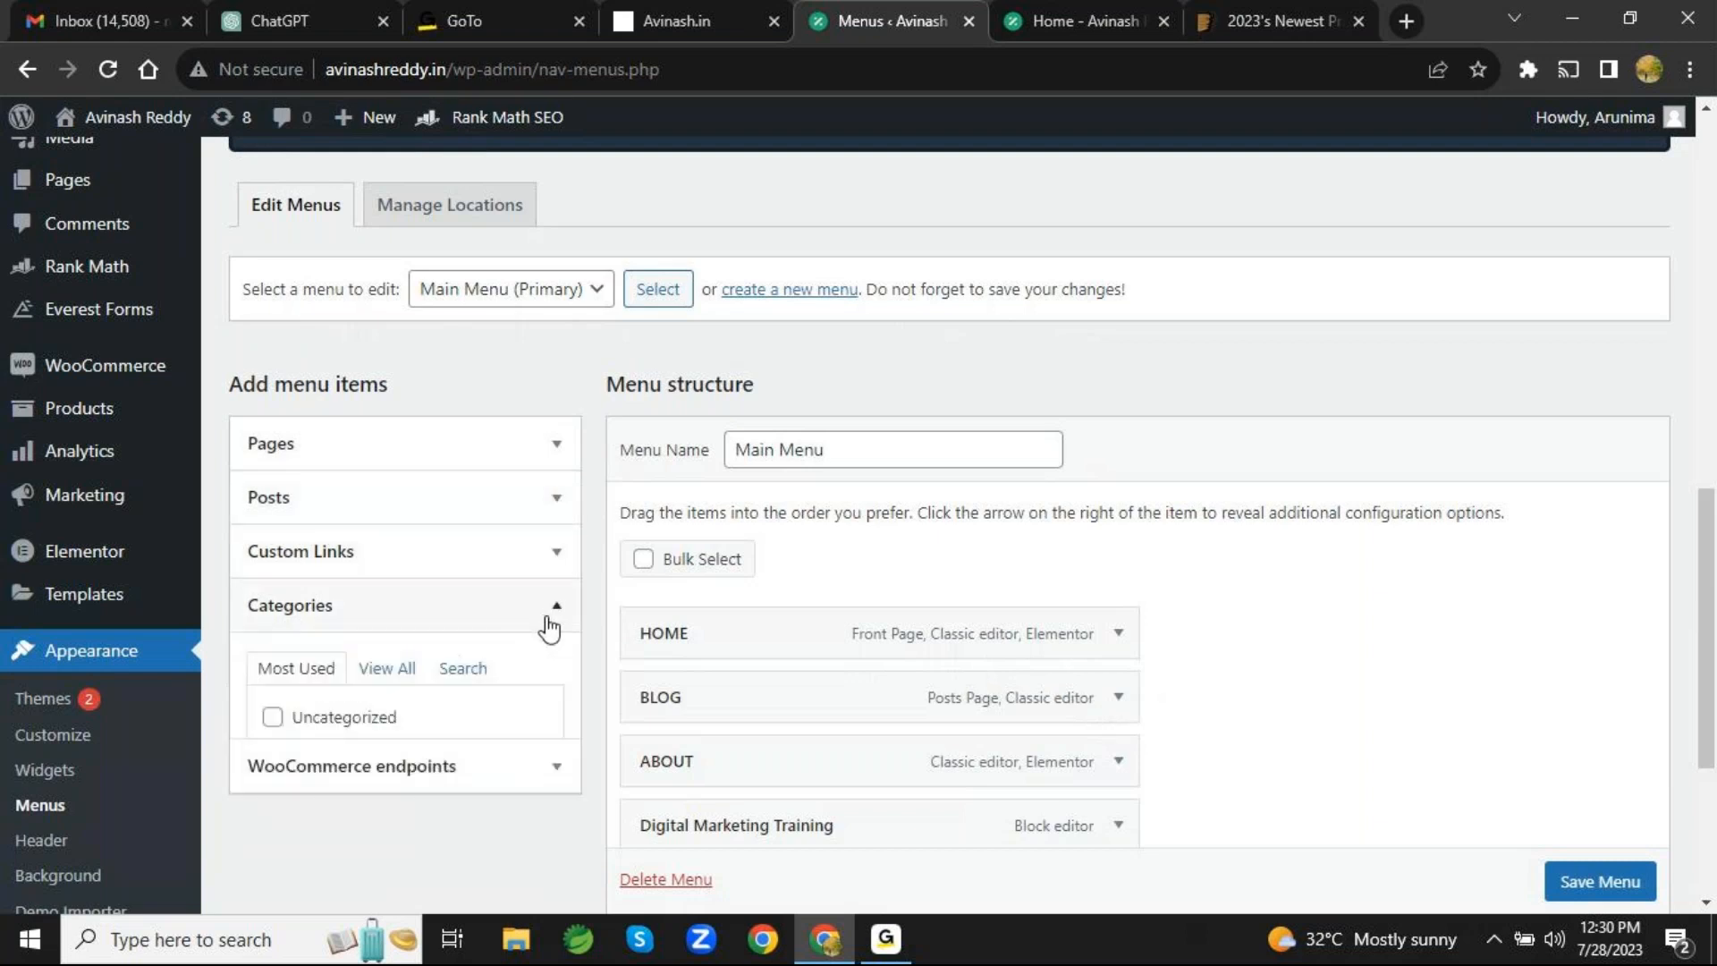
{"action": "left_click", "coordinate": [548, 621]}
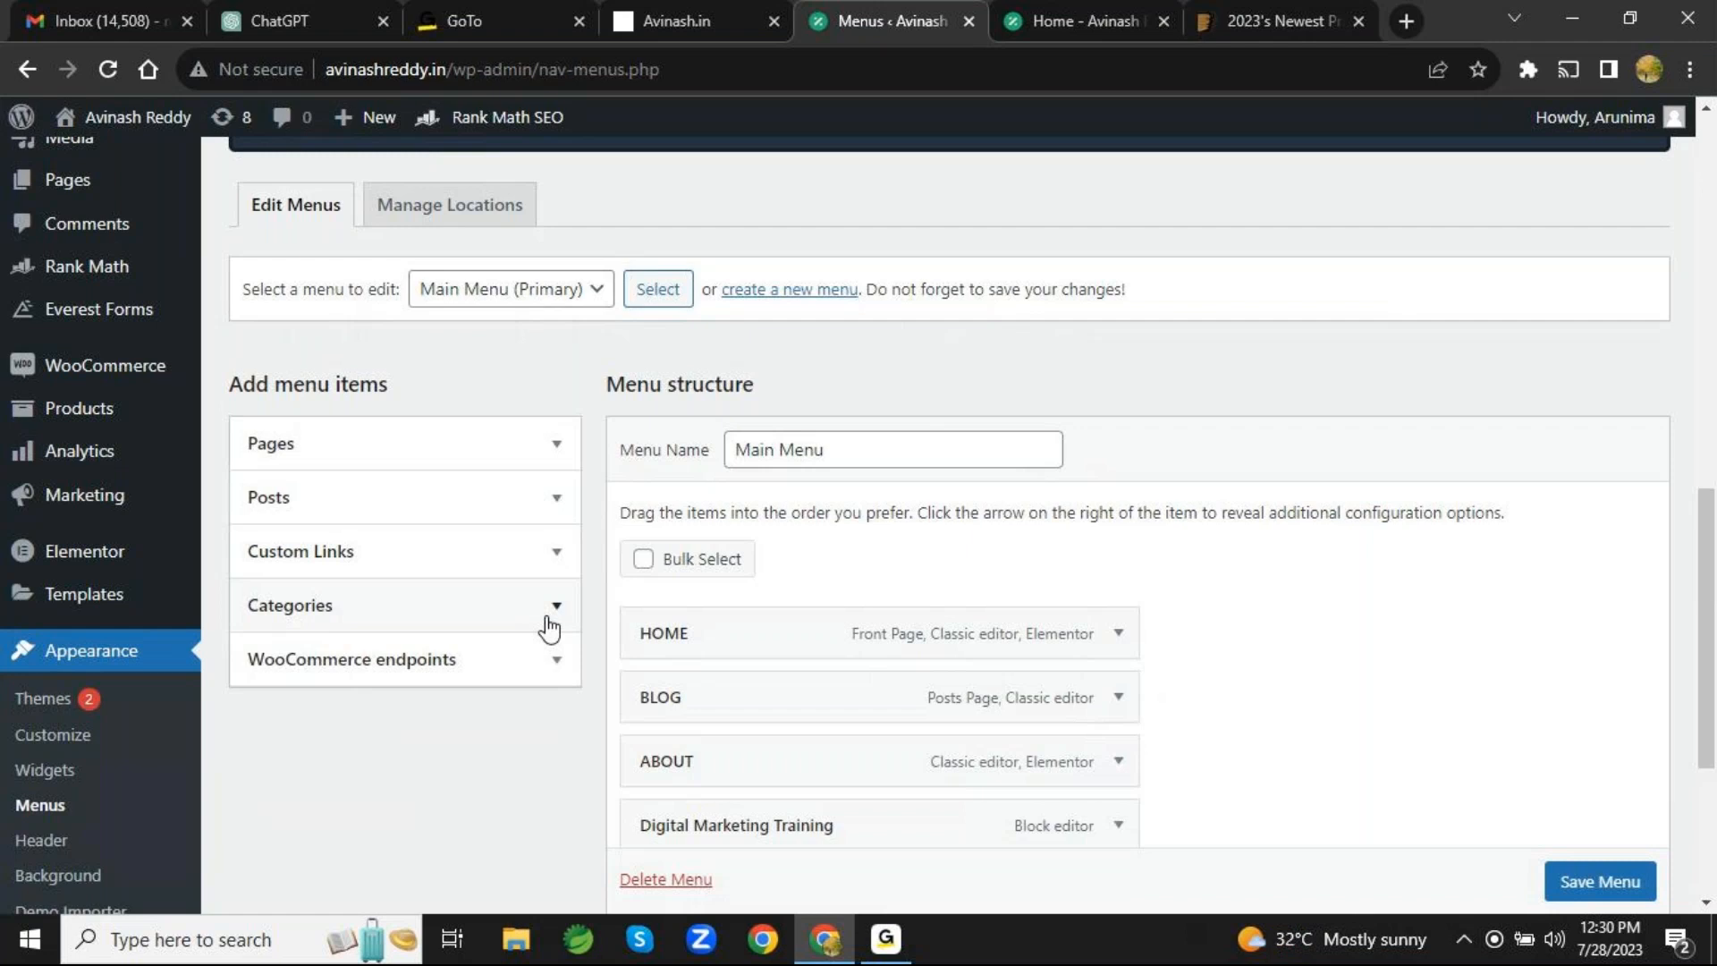
{"action": "scroll", "coordinate": [549, 628], "scroll_direction": "down", "scroll_amount": 3}
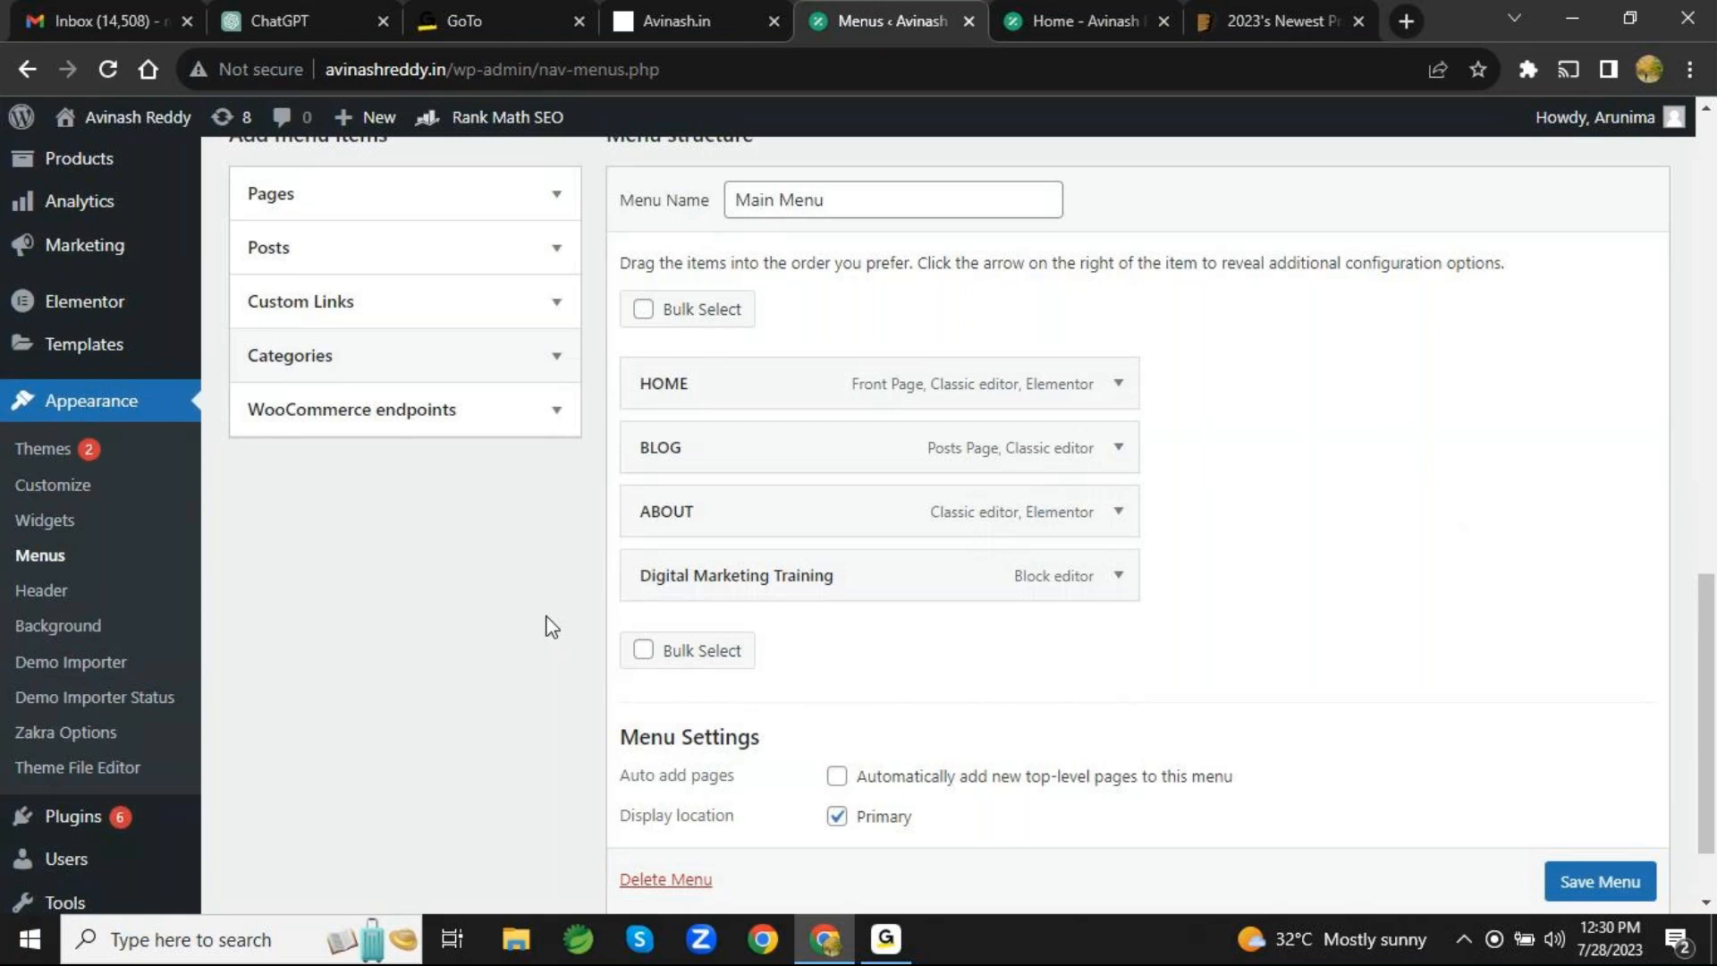
{"action": "scroll", "coordinate": [552, 626], "scroll_direction": "up", "scroll_amount": 3}
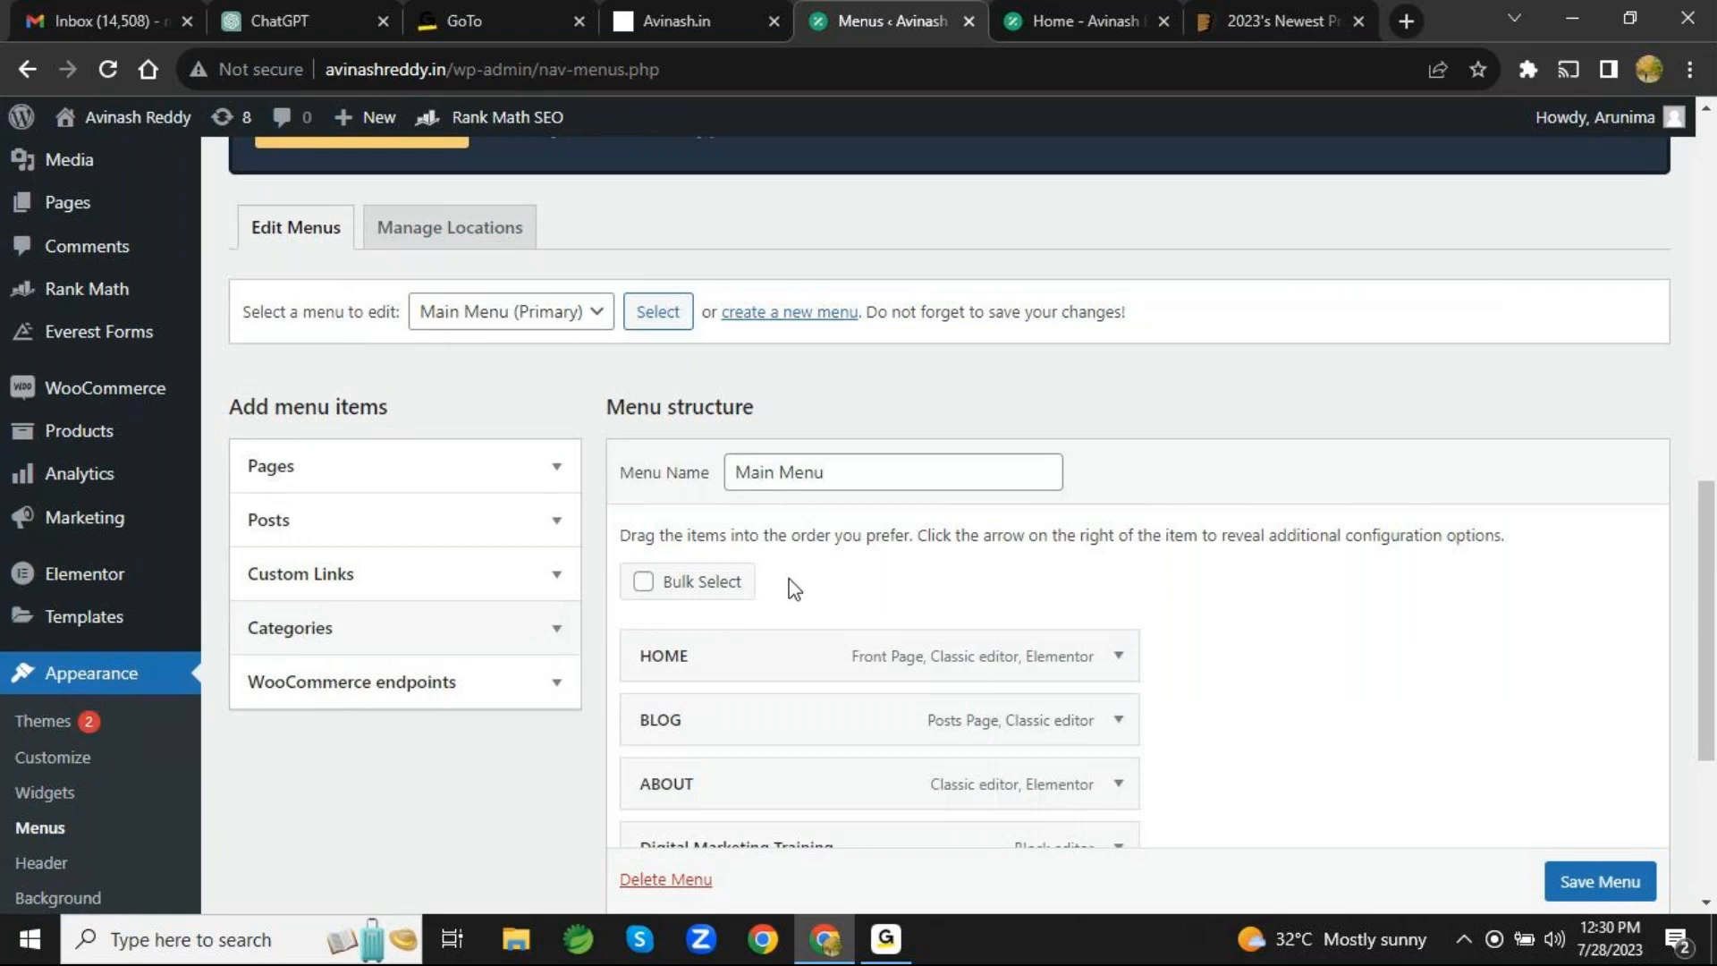
- Leave the Menus page without saving to view the Header Media settings in the customizer, and return to the Menus page
{"action": "scroll", "coordinate": [794, 590], "scroll_direction": "down", "scroll_amount": 4}
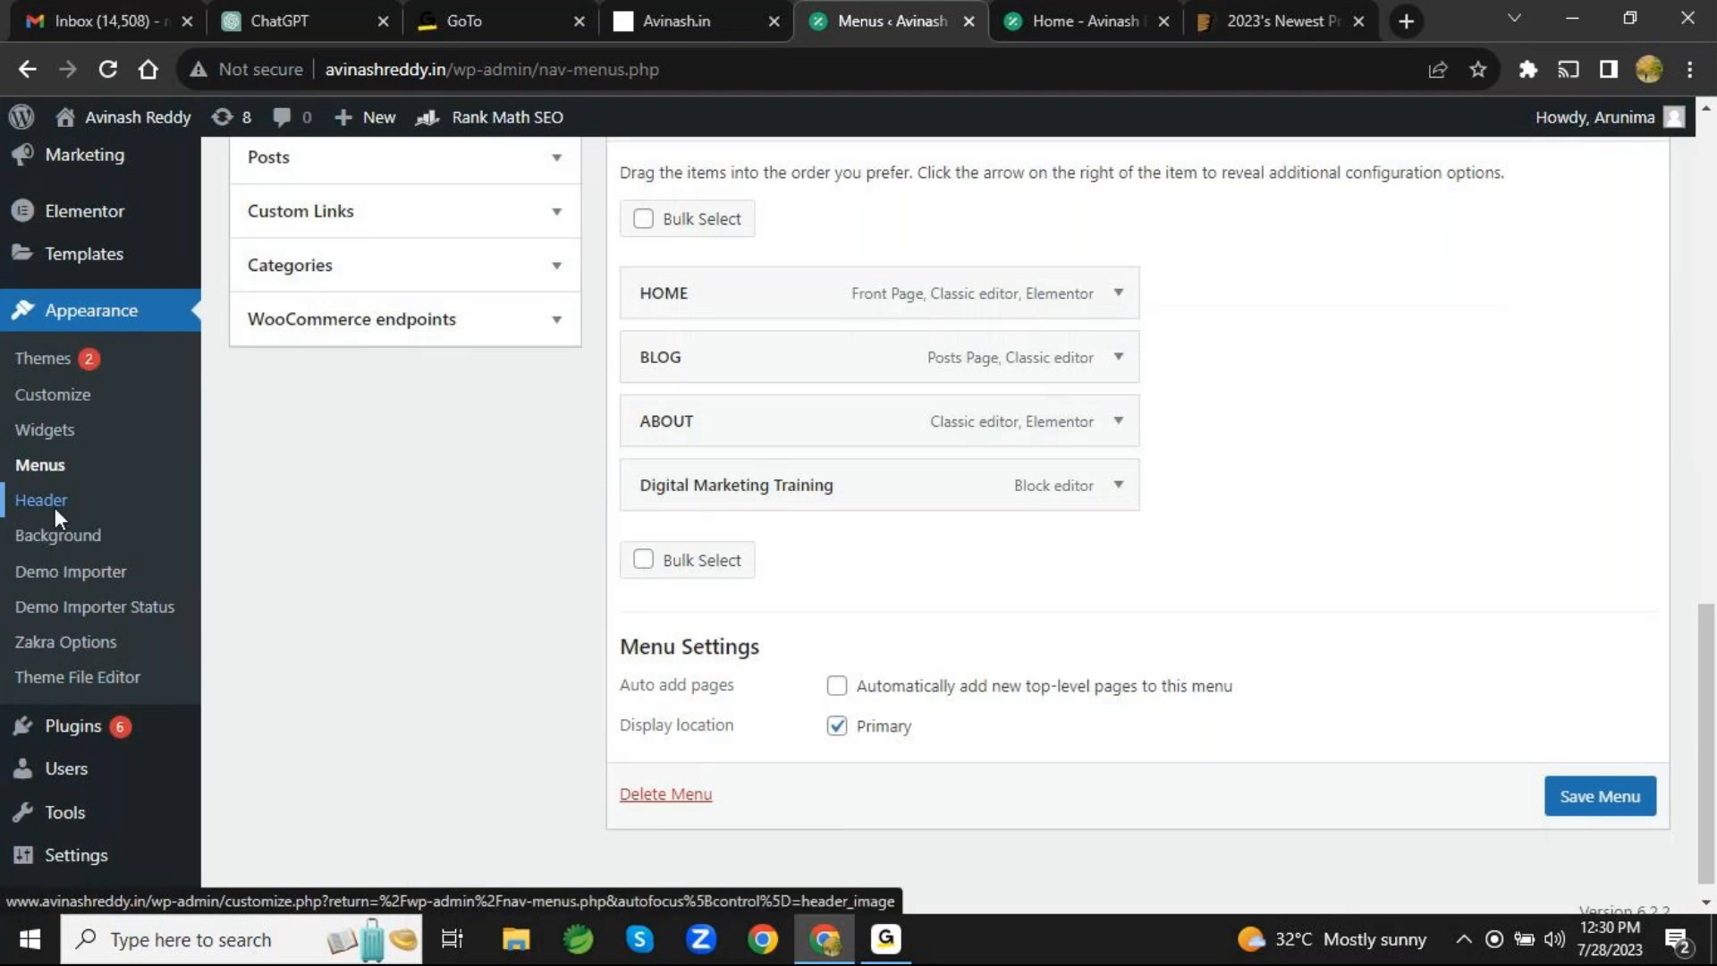
{"action": "left_click", "coordinate": [56, 507]}
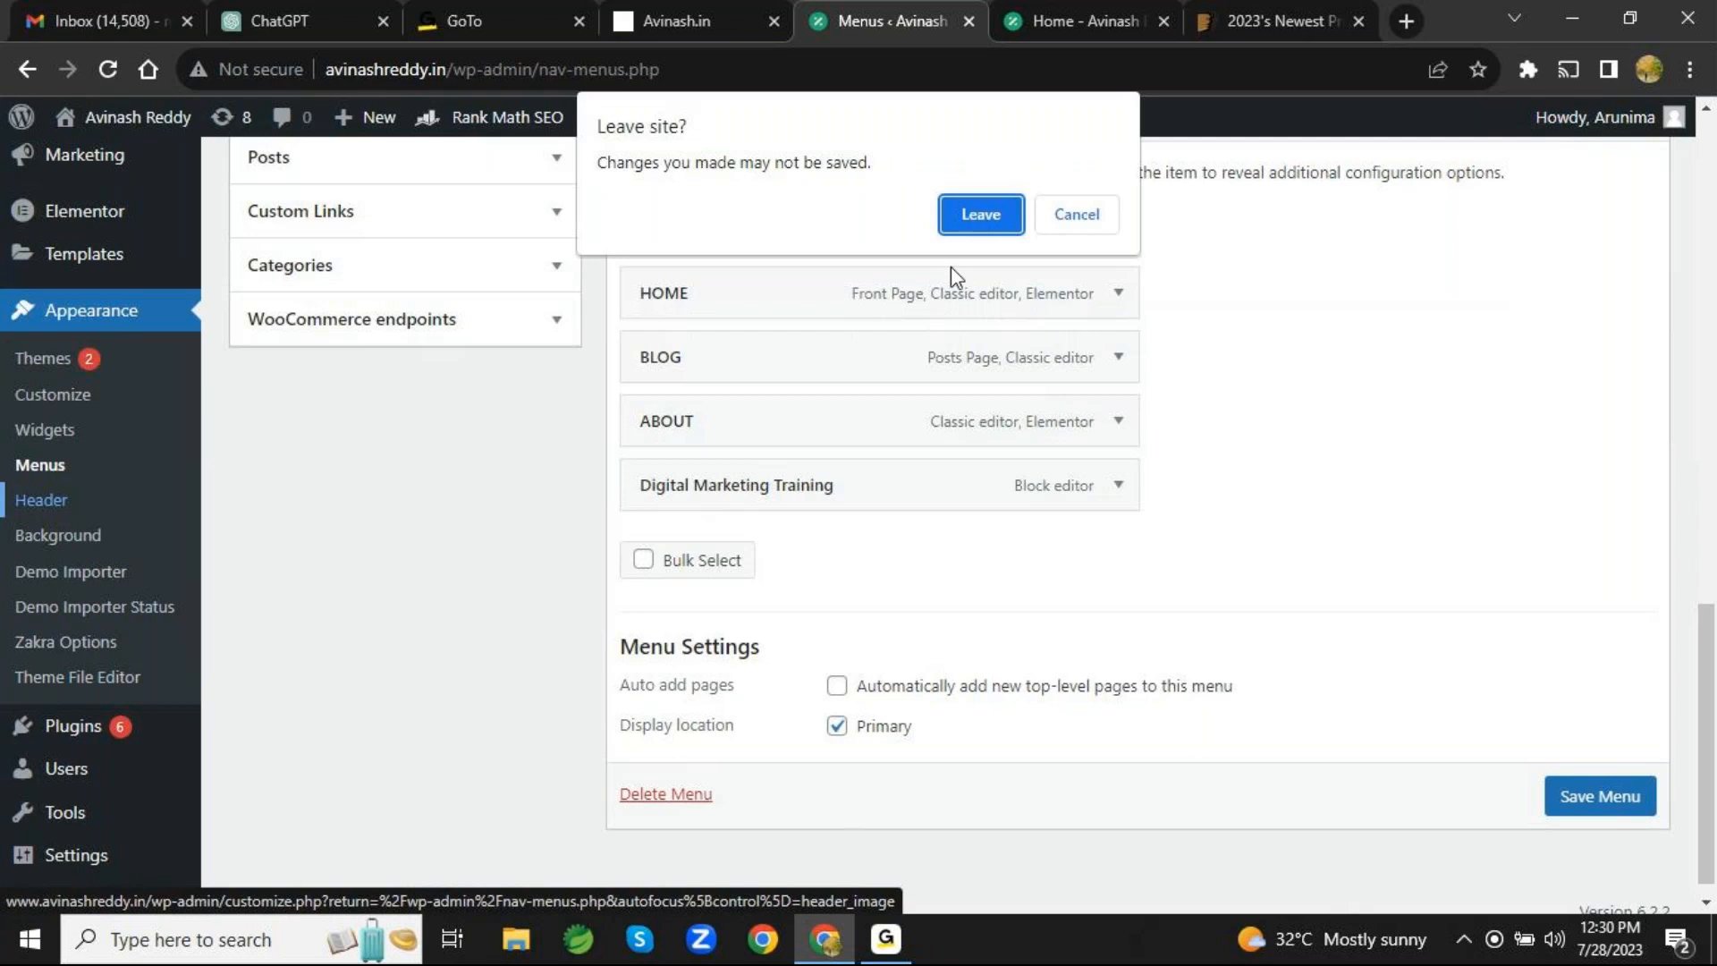
{"action": "left_click", "coordinate": [1001, 223]}
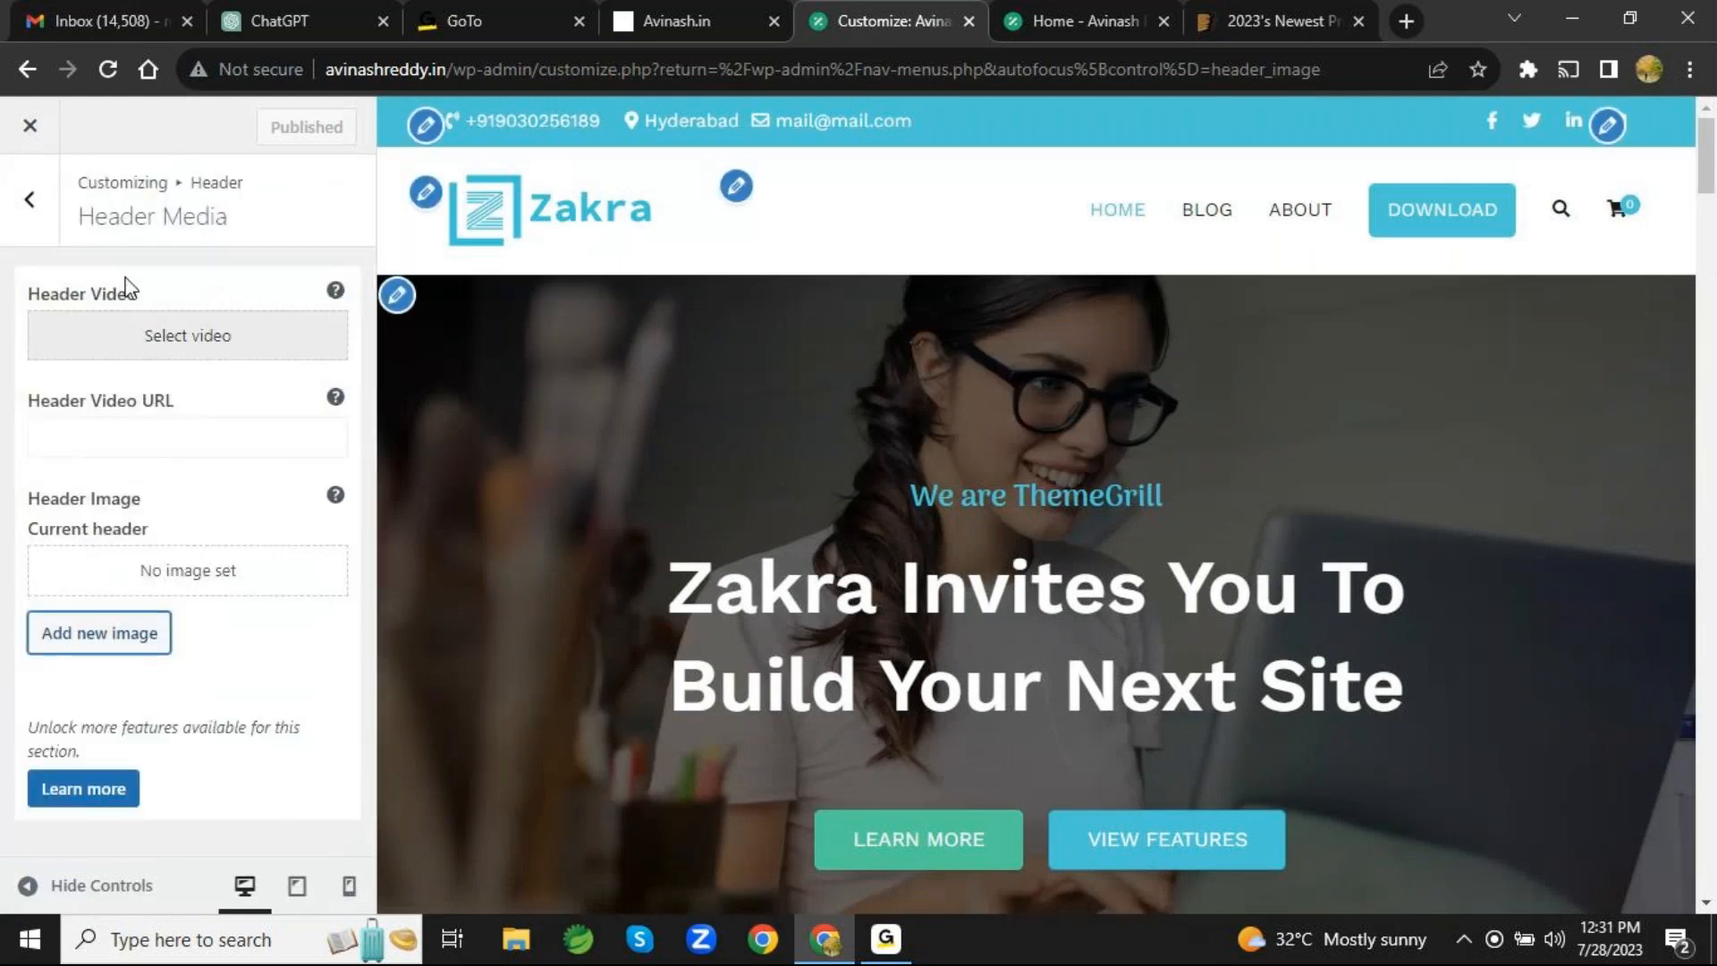
{"action": "left_click", "coordinate": [24, 145]}
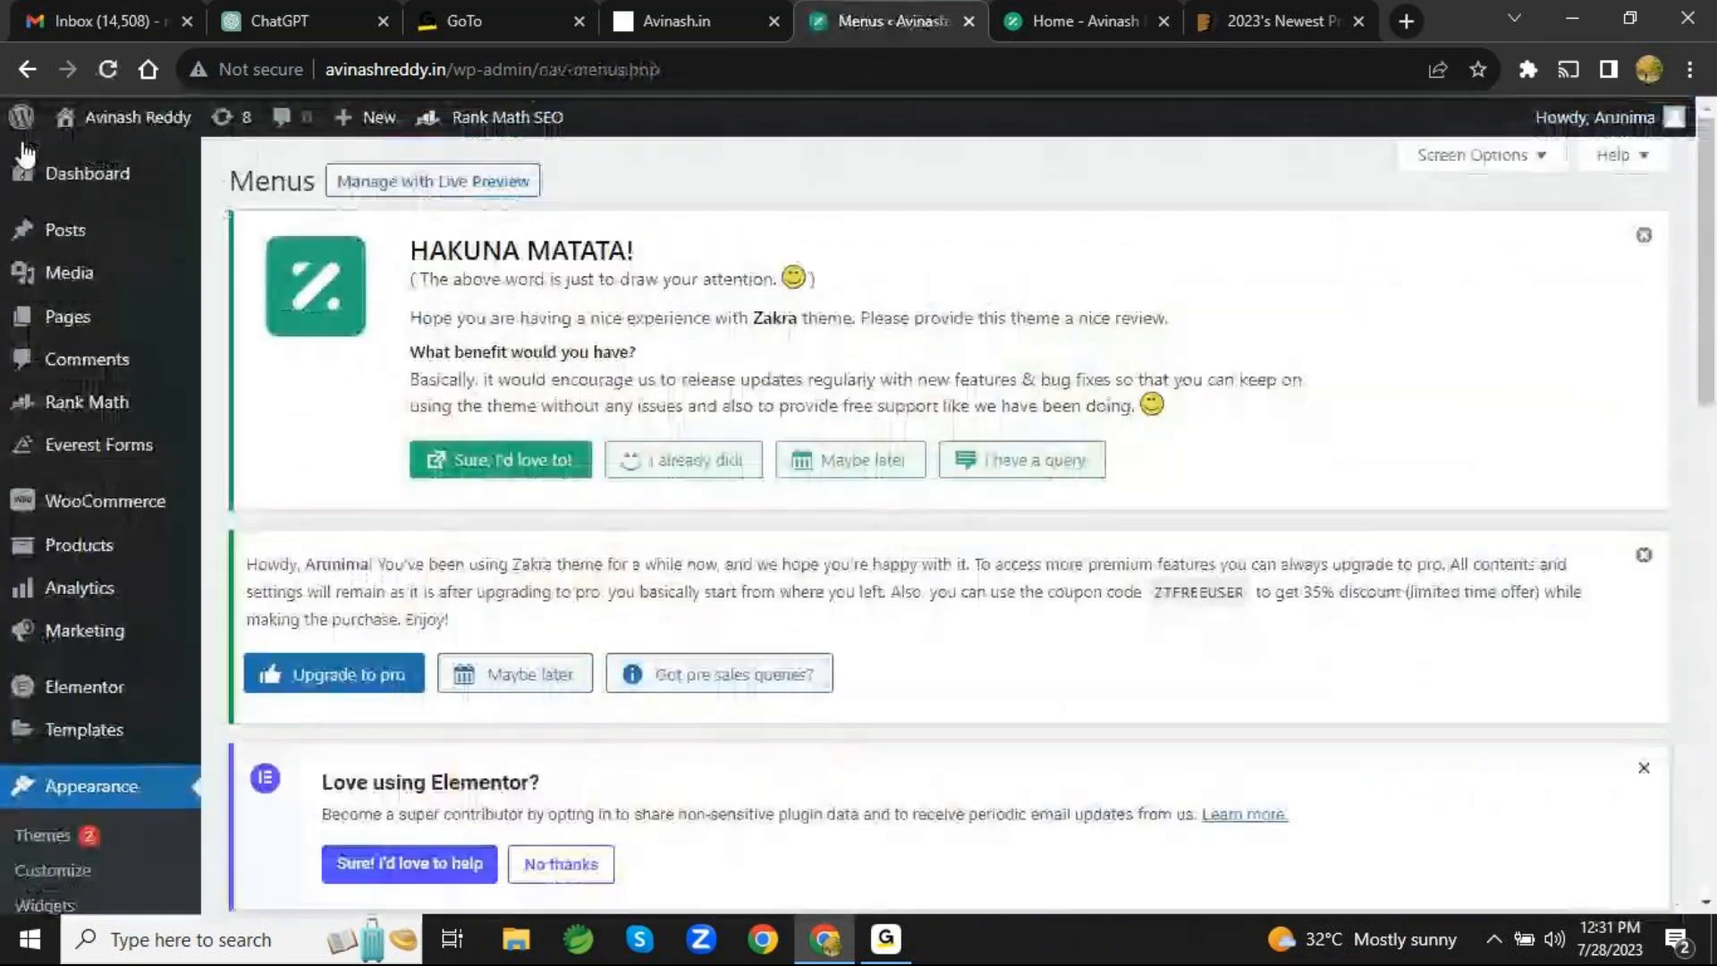
{"action": "mouse_move", "coordinate": [204, 444]}
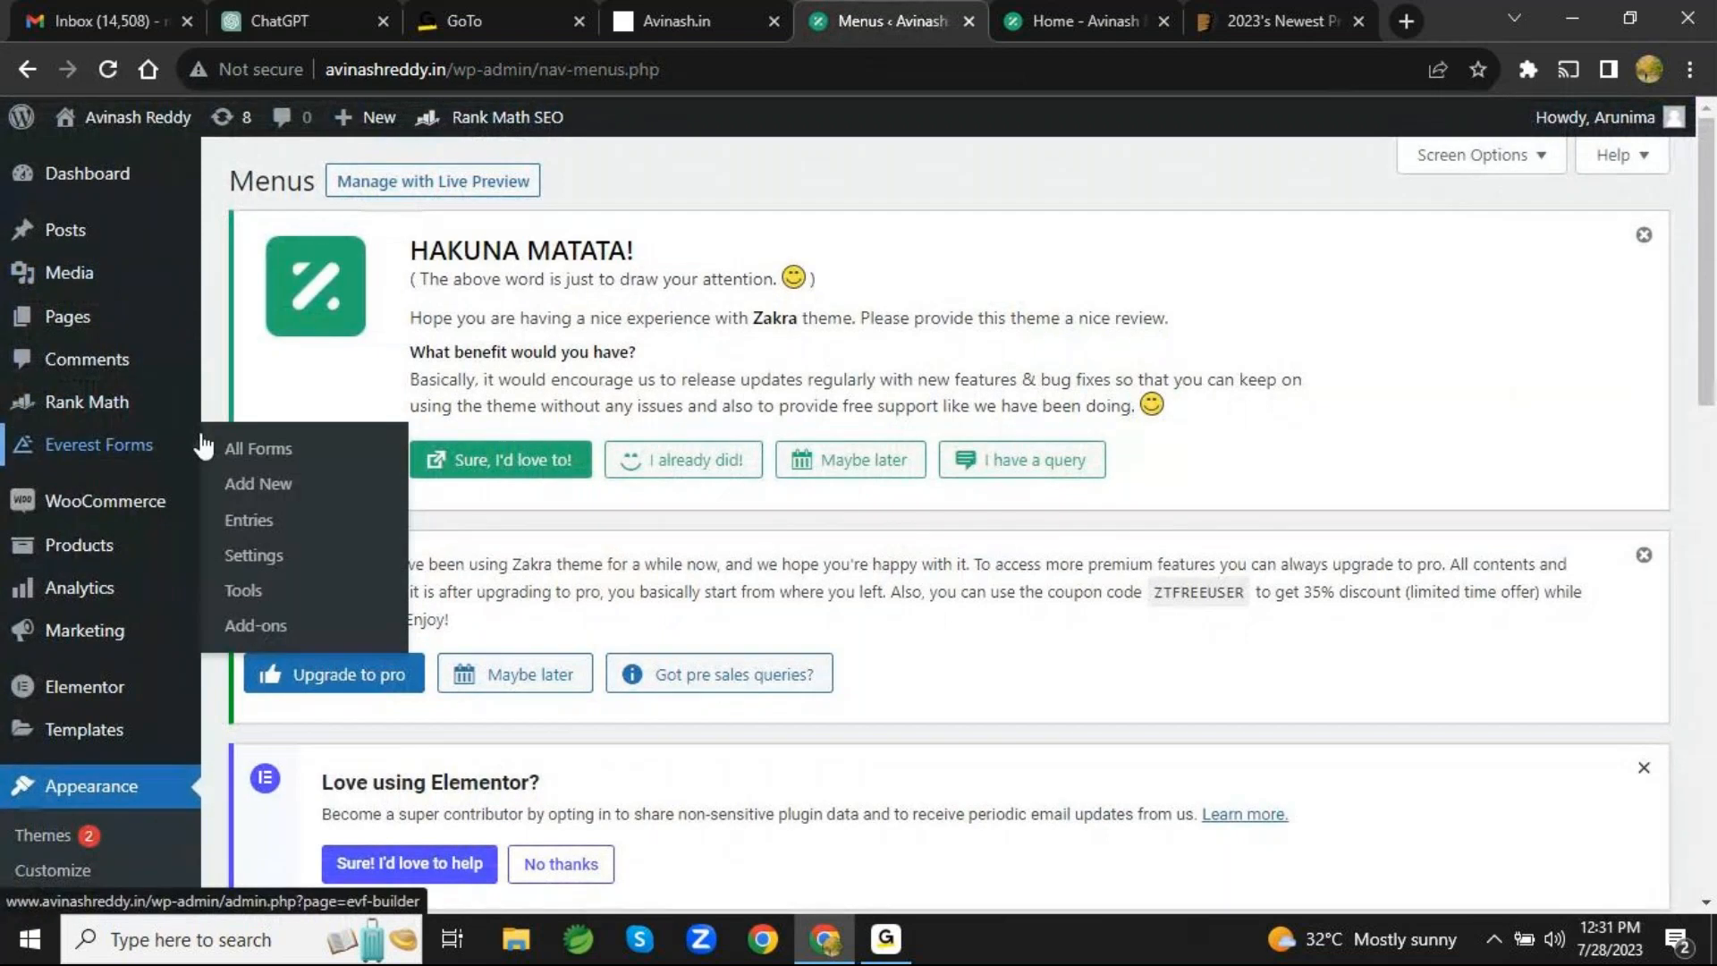
{"action": "scroll", "coordinate": [204, 445], "scroll_direction": "down", "scroll_amount": 6}
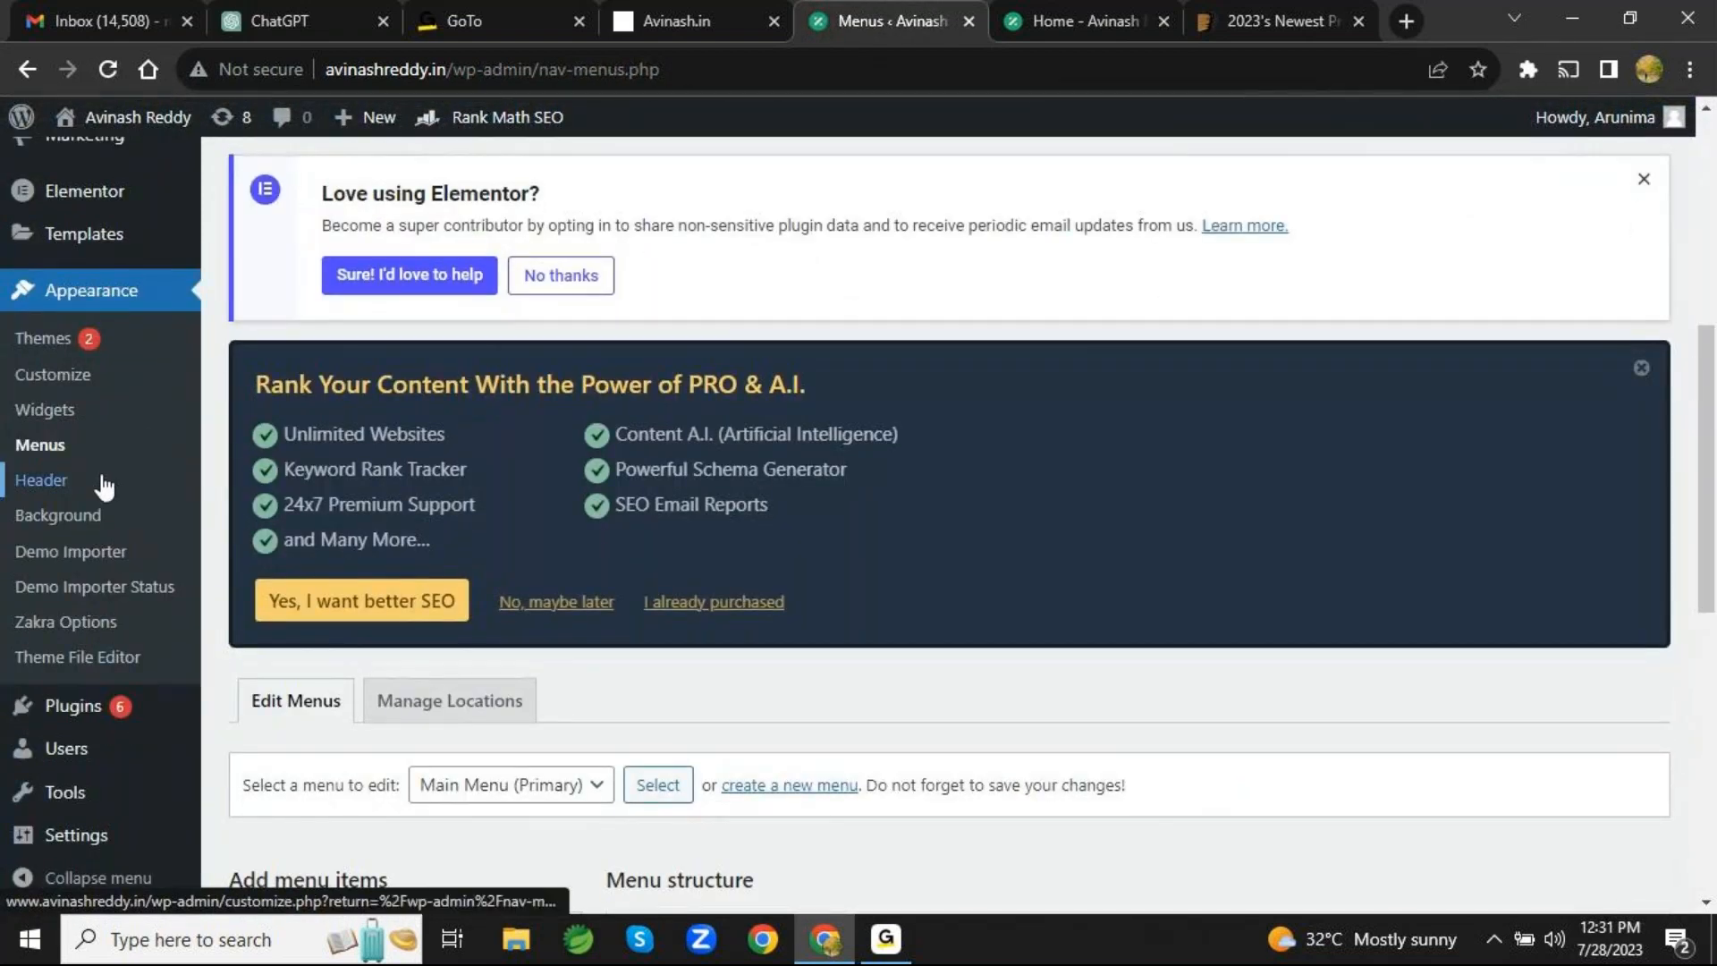
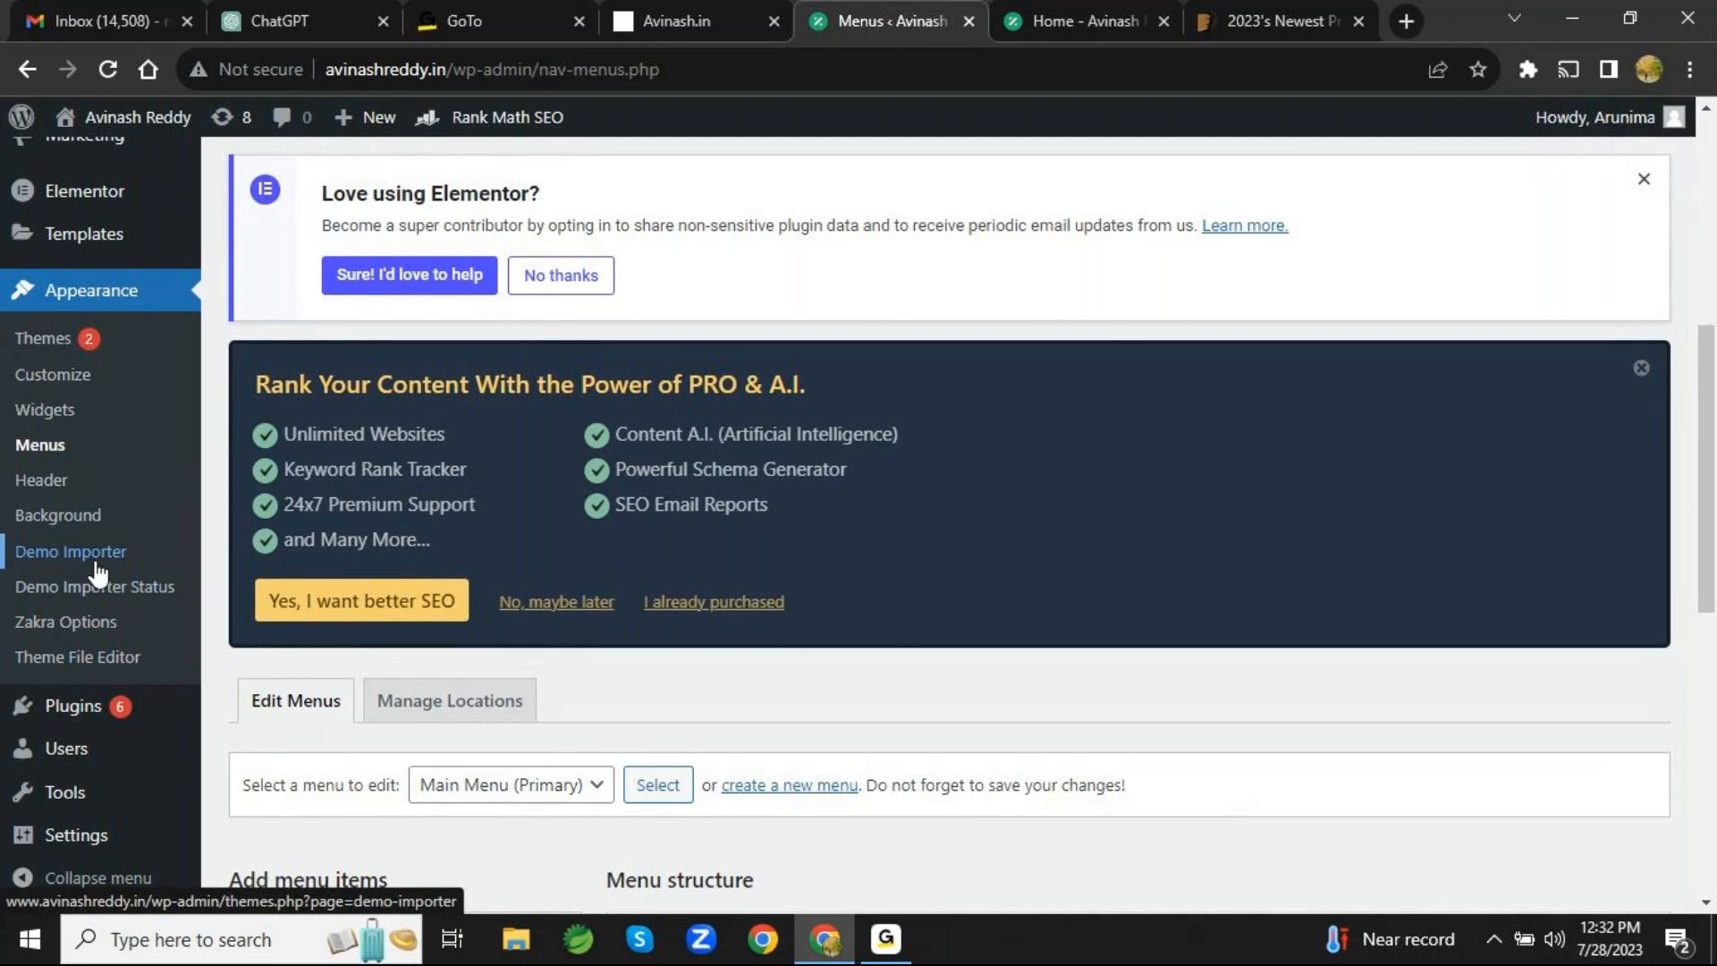
- View the Demo Importer page and browse the free and premium starter site demos for the Zakra theme
{"action": "left_click", "coordinate": [96, 554]}
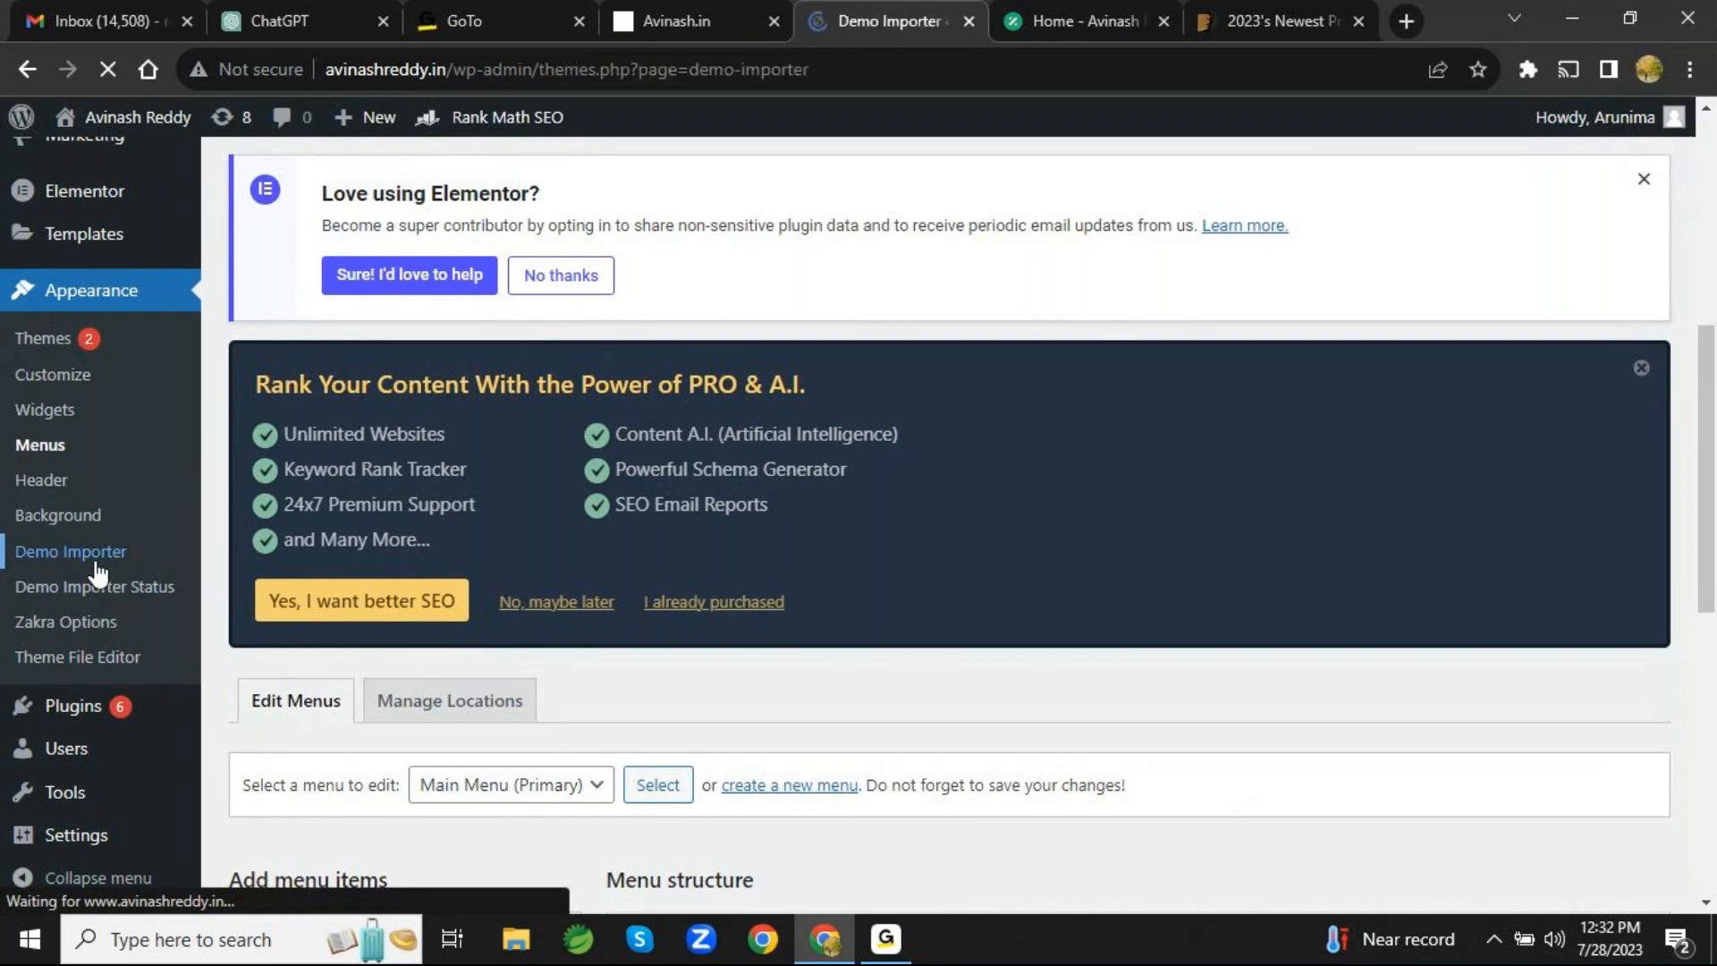
{"action": "scroll", "coordinate": [953, 731], "scroll_direction": "down", "scroll_amount": 12}
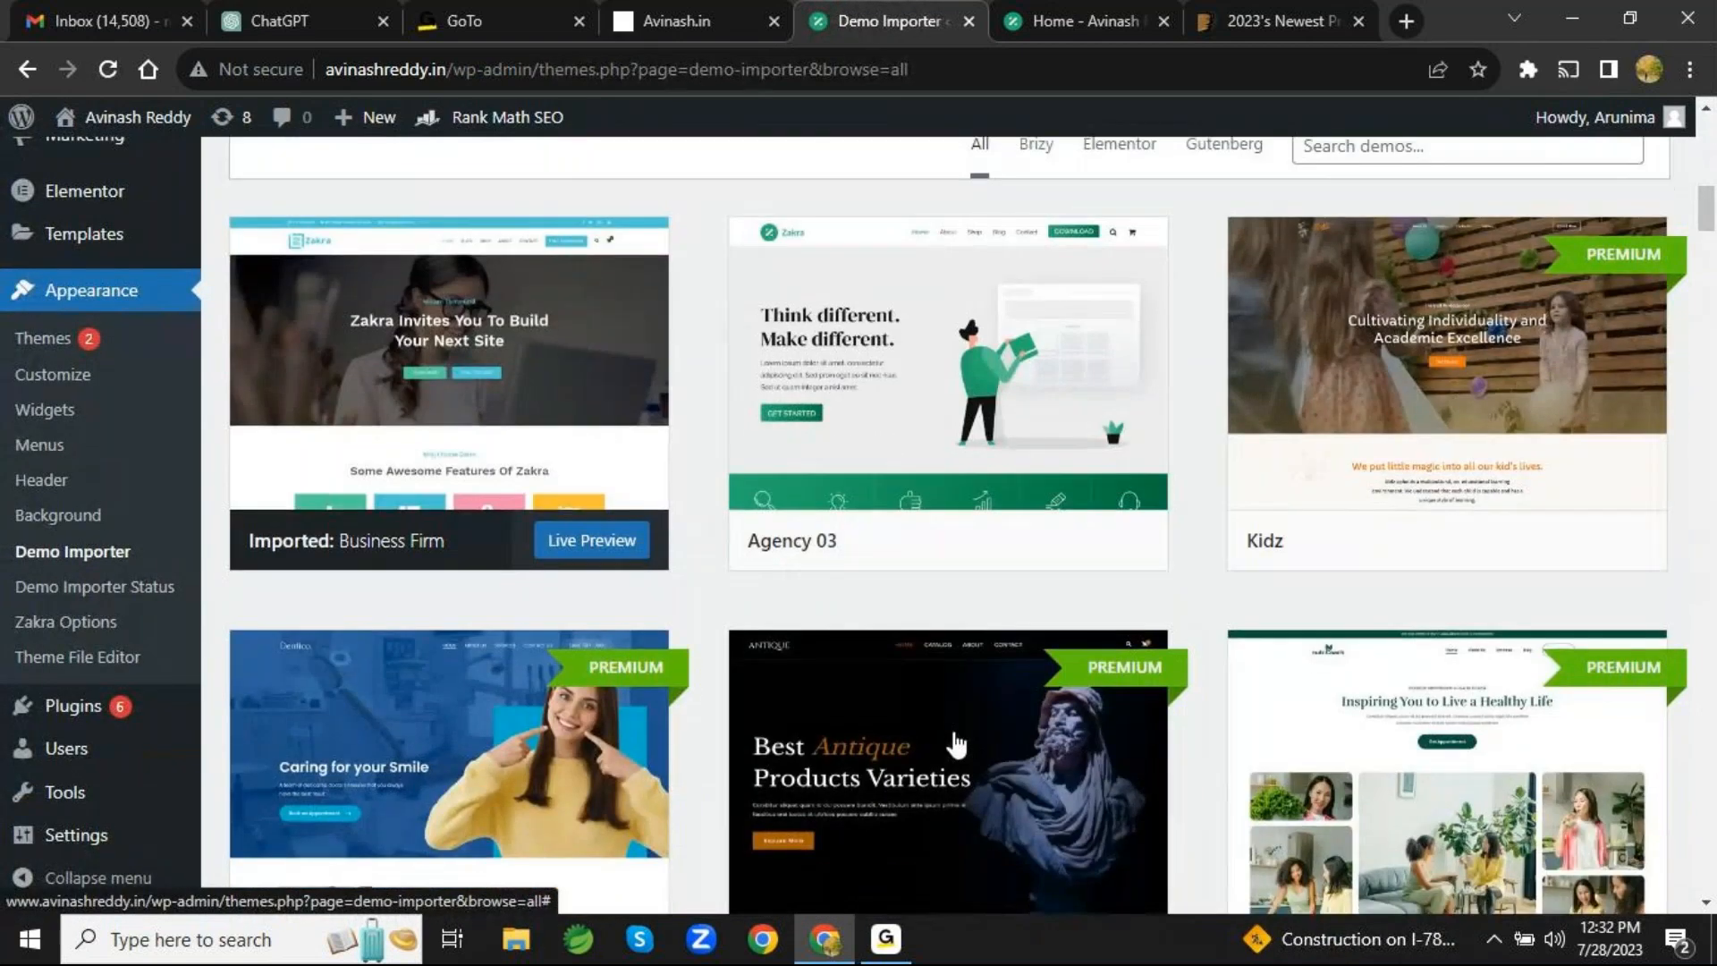
{"action": "scroll", "coordinate": [956, 742], "scroll_direction": "down", "scroll_amount": 1}
{"action": "scroll", "coordinate": [956, 743], "scroll_direction": "down", "scroll_amount": 2}
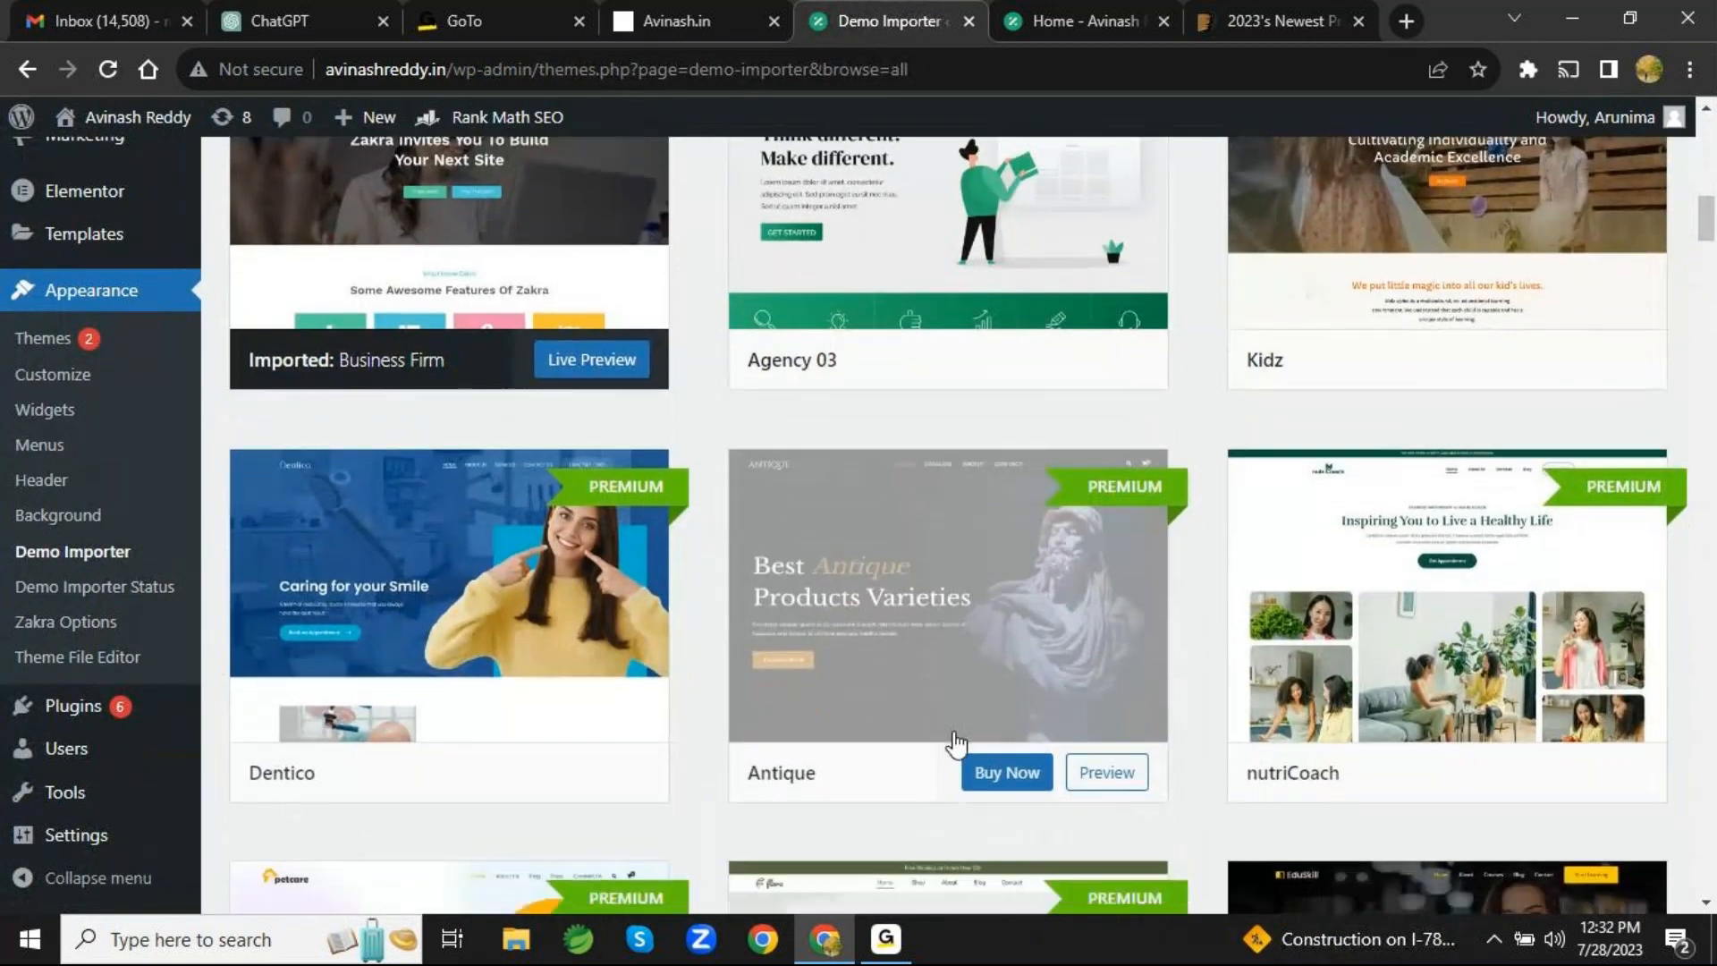
{"action": "scroll", "coordinate": [956, 744], "scroll_direction": "down", "scroll_amount": 3}
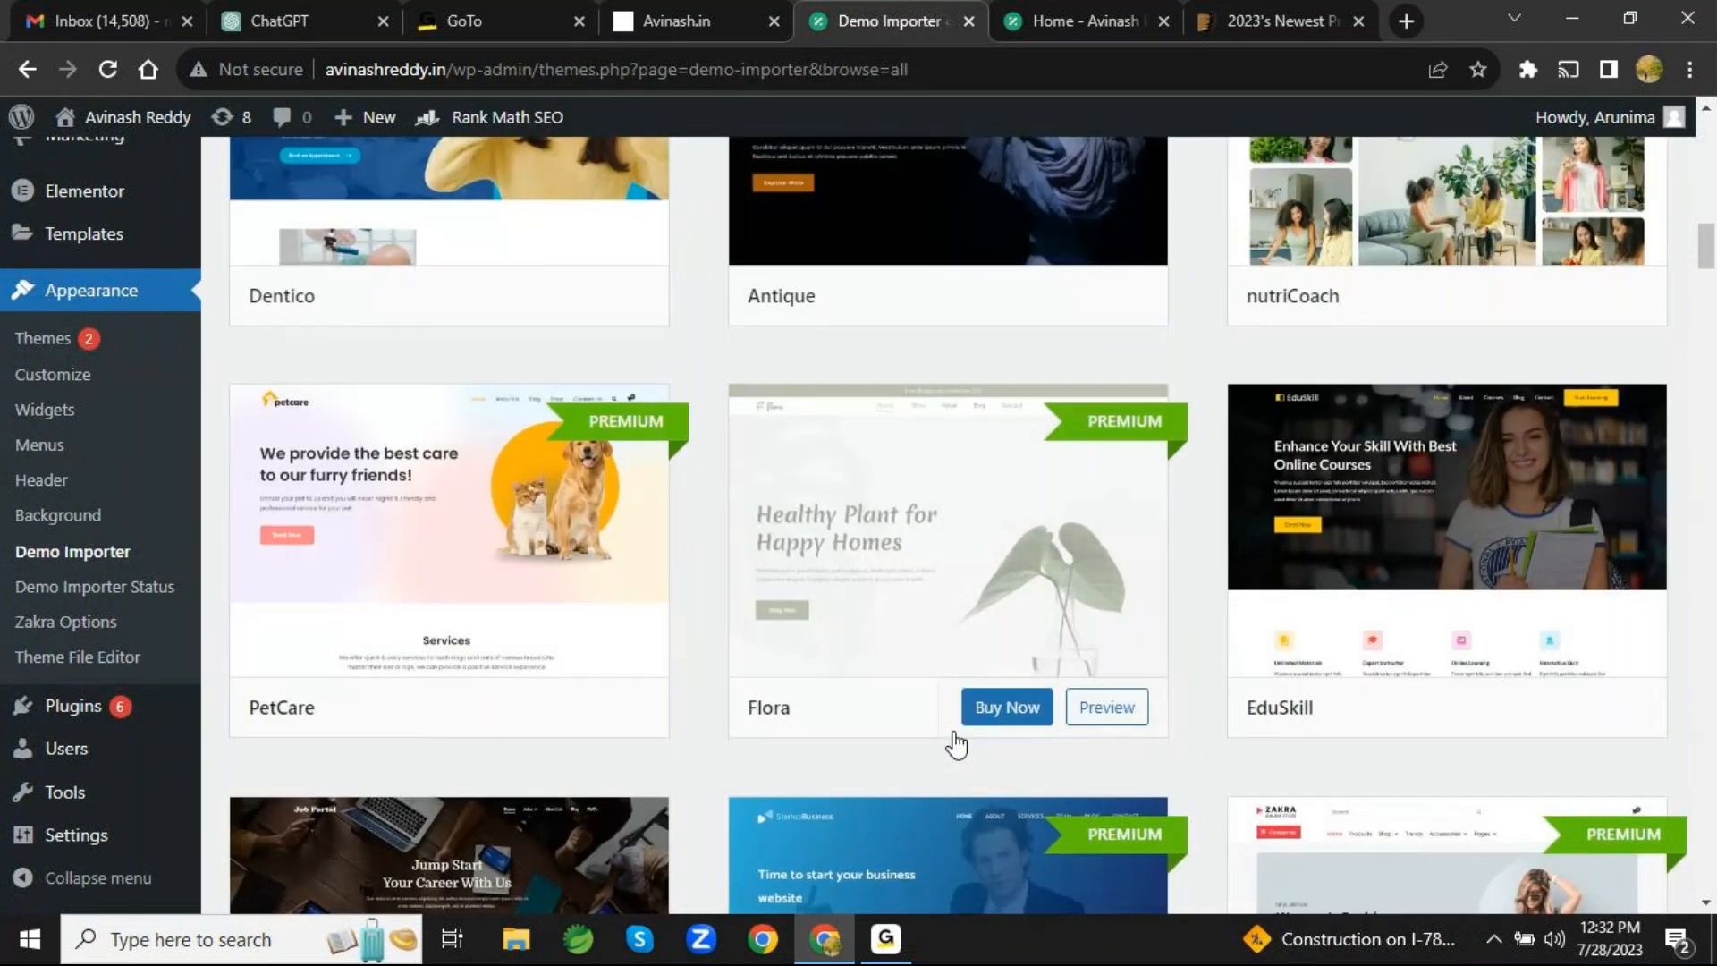
{"action": "scroll", "coordinate": [956, 744], "scroll_direction": "down", "scroll_amount": 1}
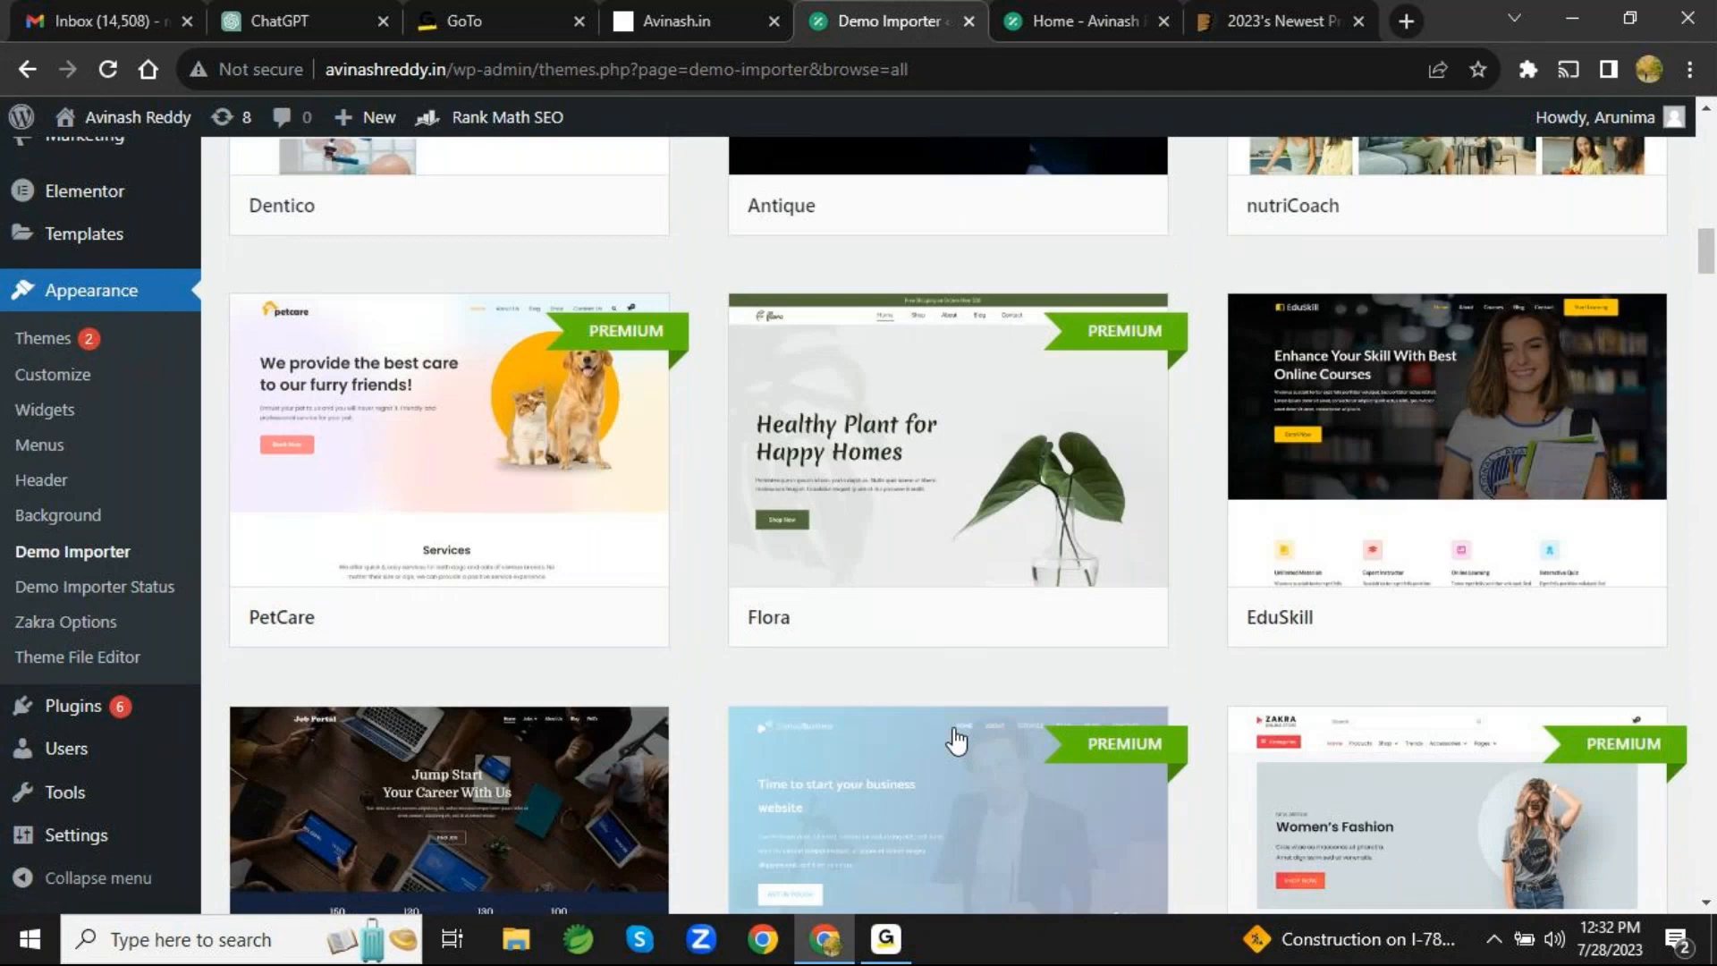
{"action": "scroll", "coordinate": [1224, 698], "scroll_direction": "down", "scroll_amount": 3}
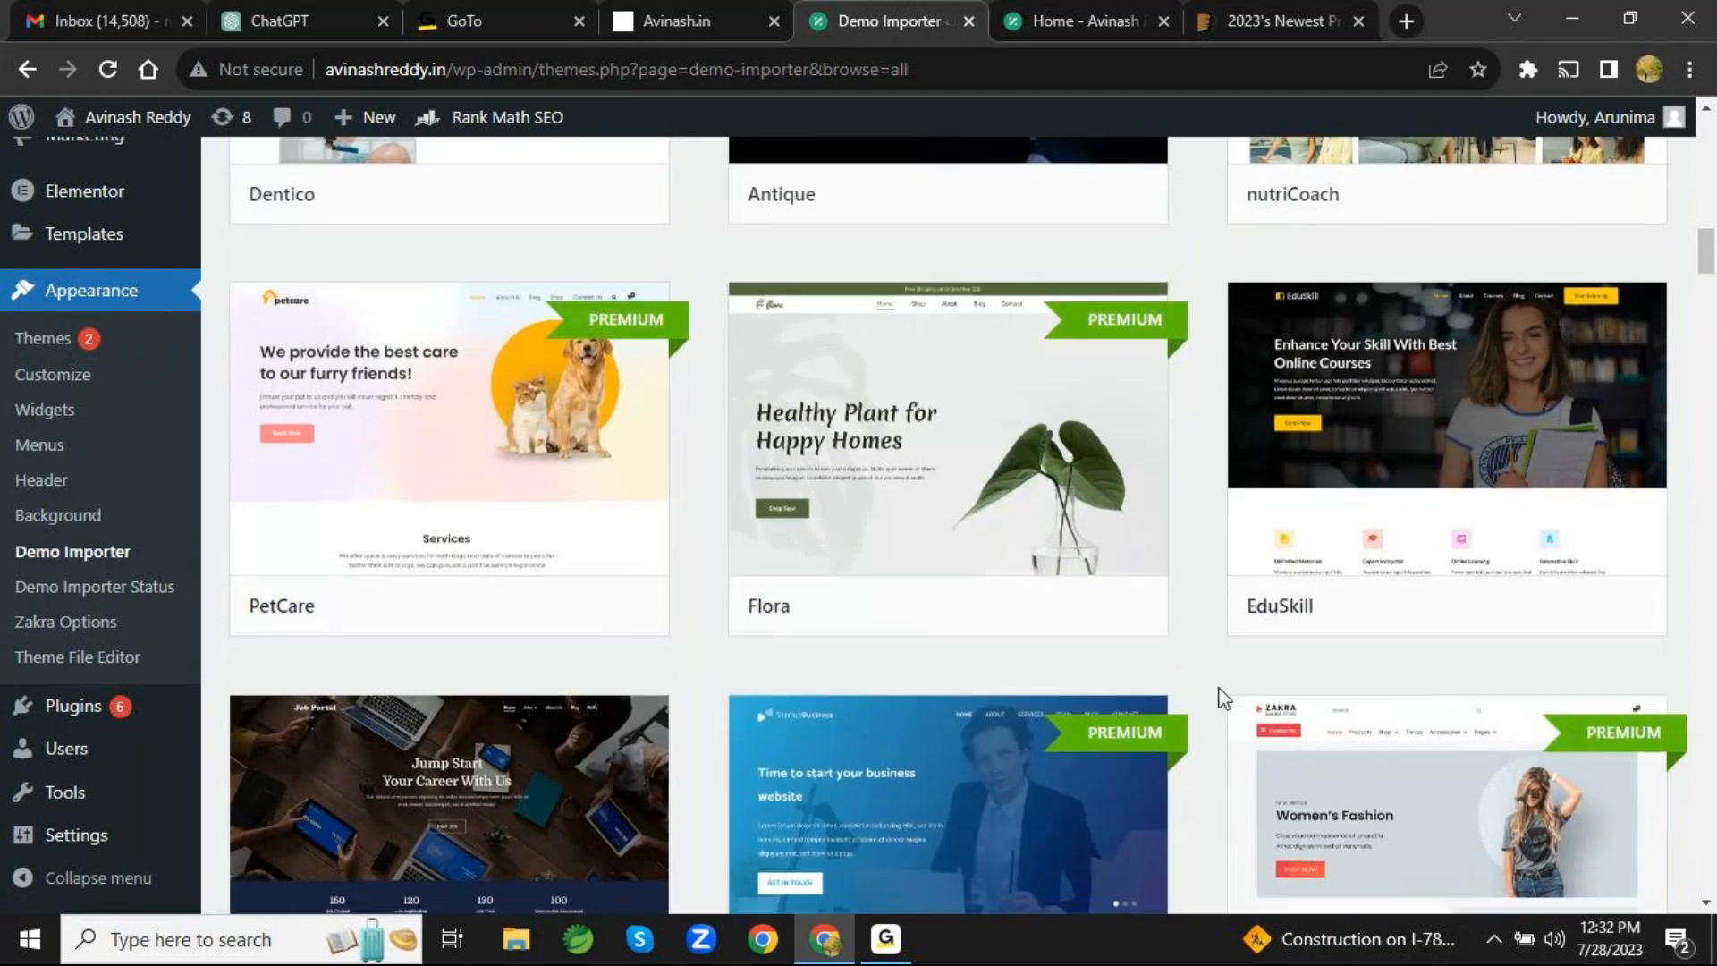
{"action": "scroll", "coordinate": [1224, 697], "scroll_direction": "down", "scroll_amount": 3}
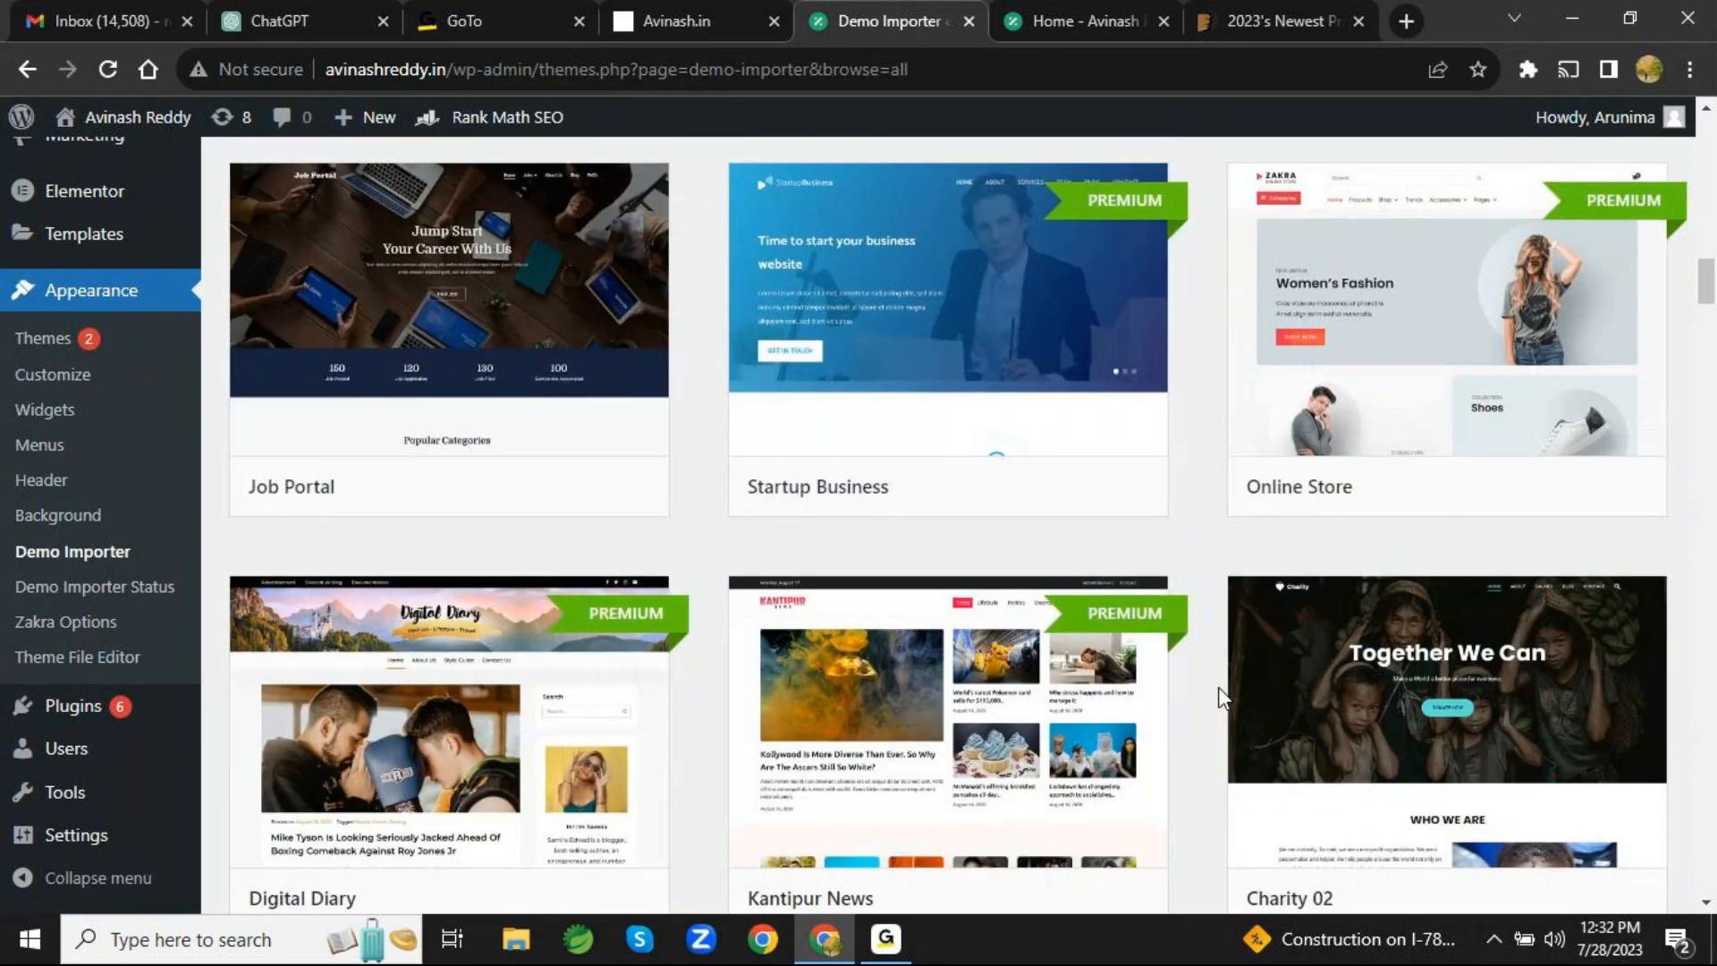
{"action": "scroll", "coordinate": [1224, 697], "scroll_direction": "up", "scroll_amount": 4}
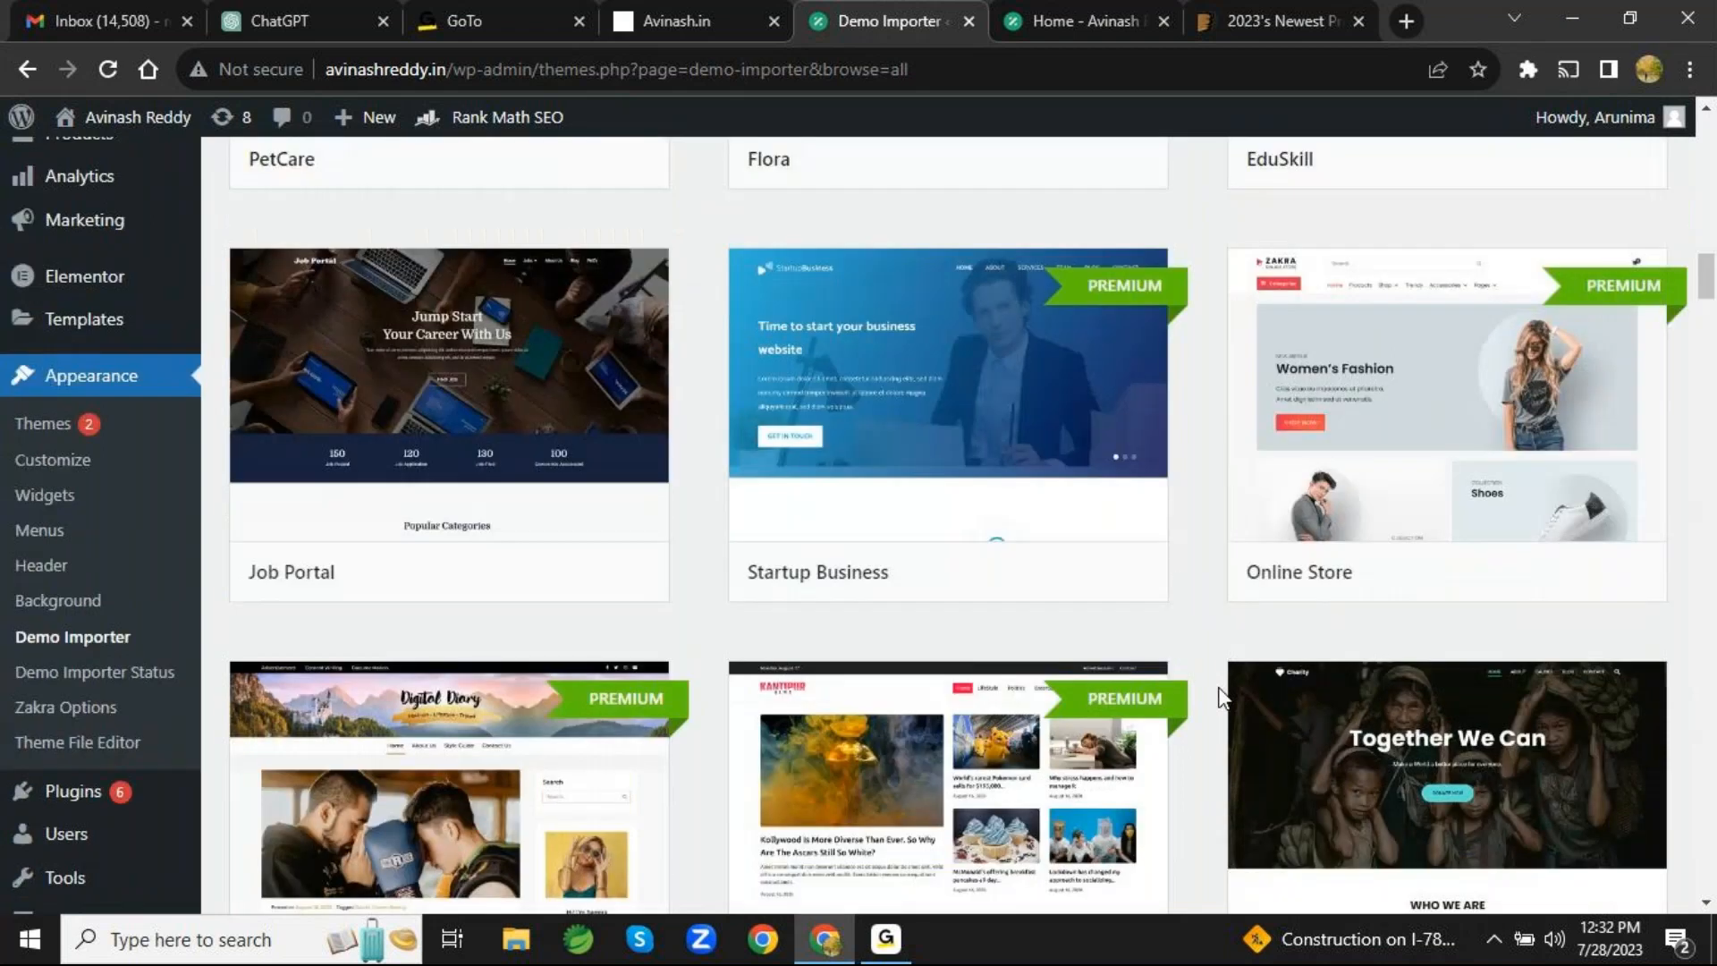
{"action": "mouse_move", "coordinate": [608, 681]}
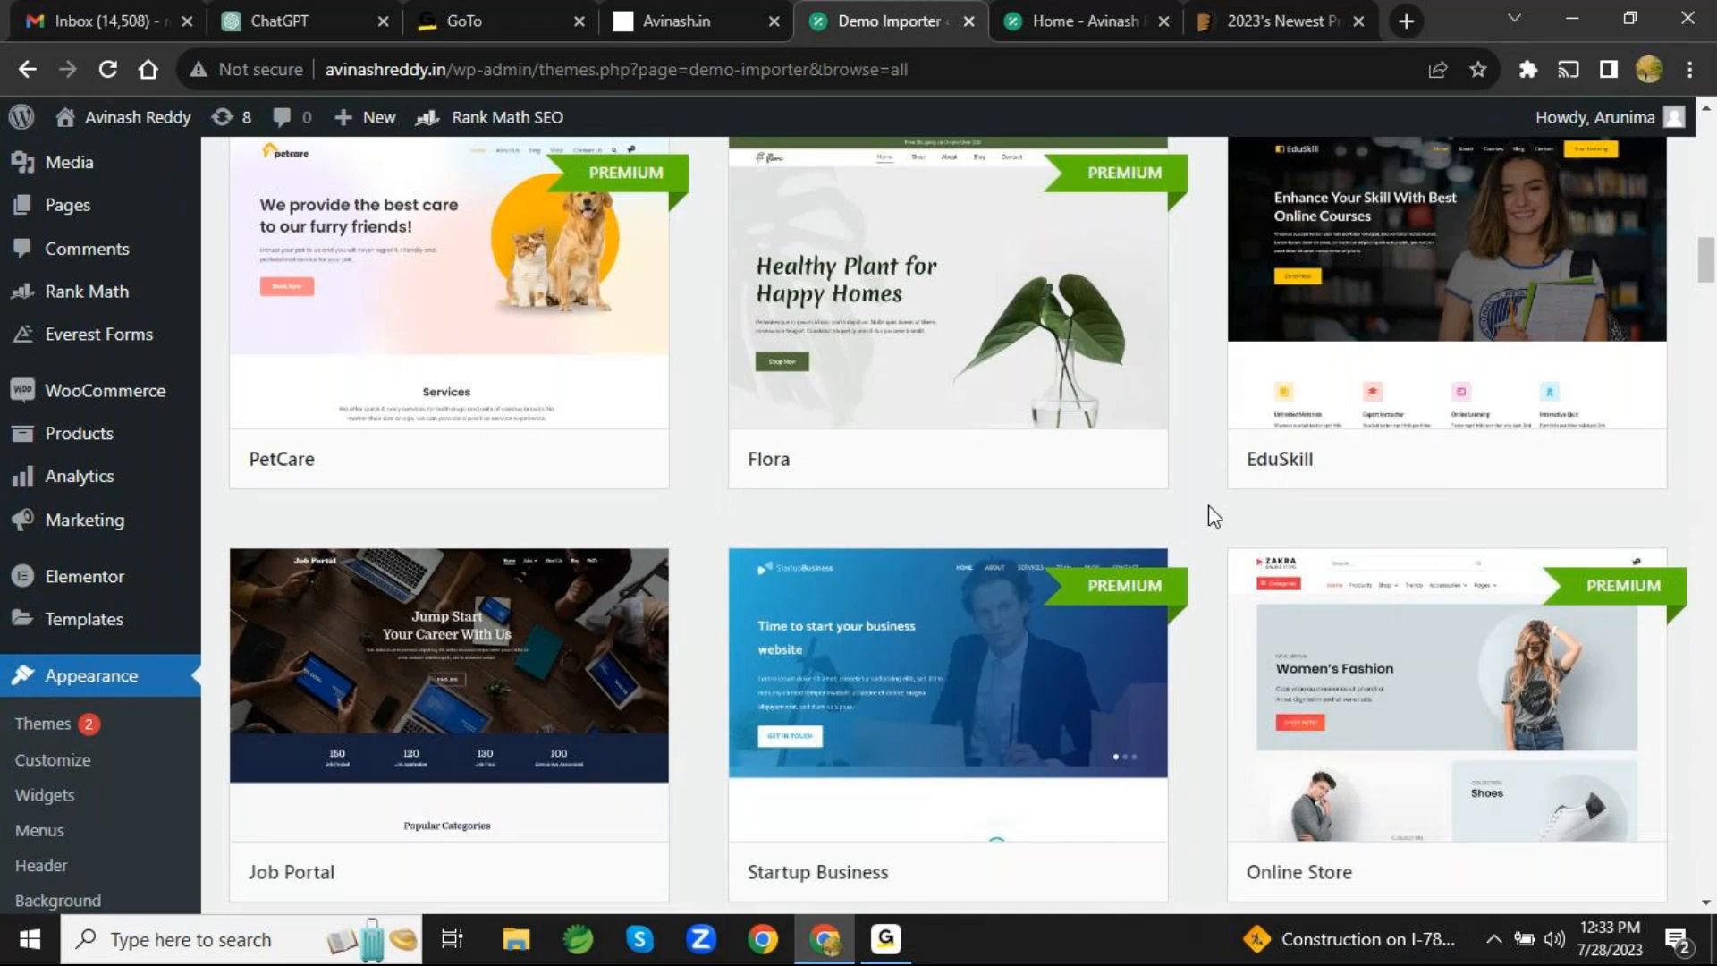
{"action": "mouse_move", "coordinate": [1137, 608]}
{"action": "scroll", "coordinate": [1189, 528], "scroll_direction": "down", "scroll_amount": 5}
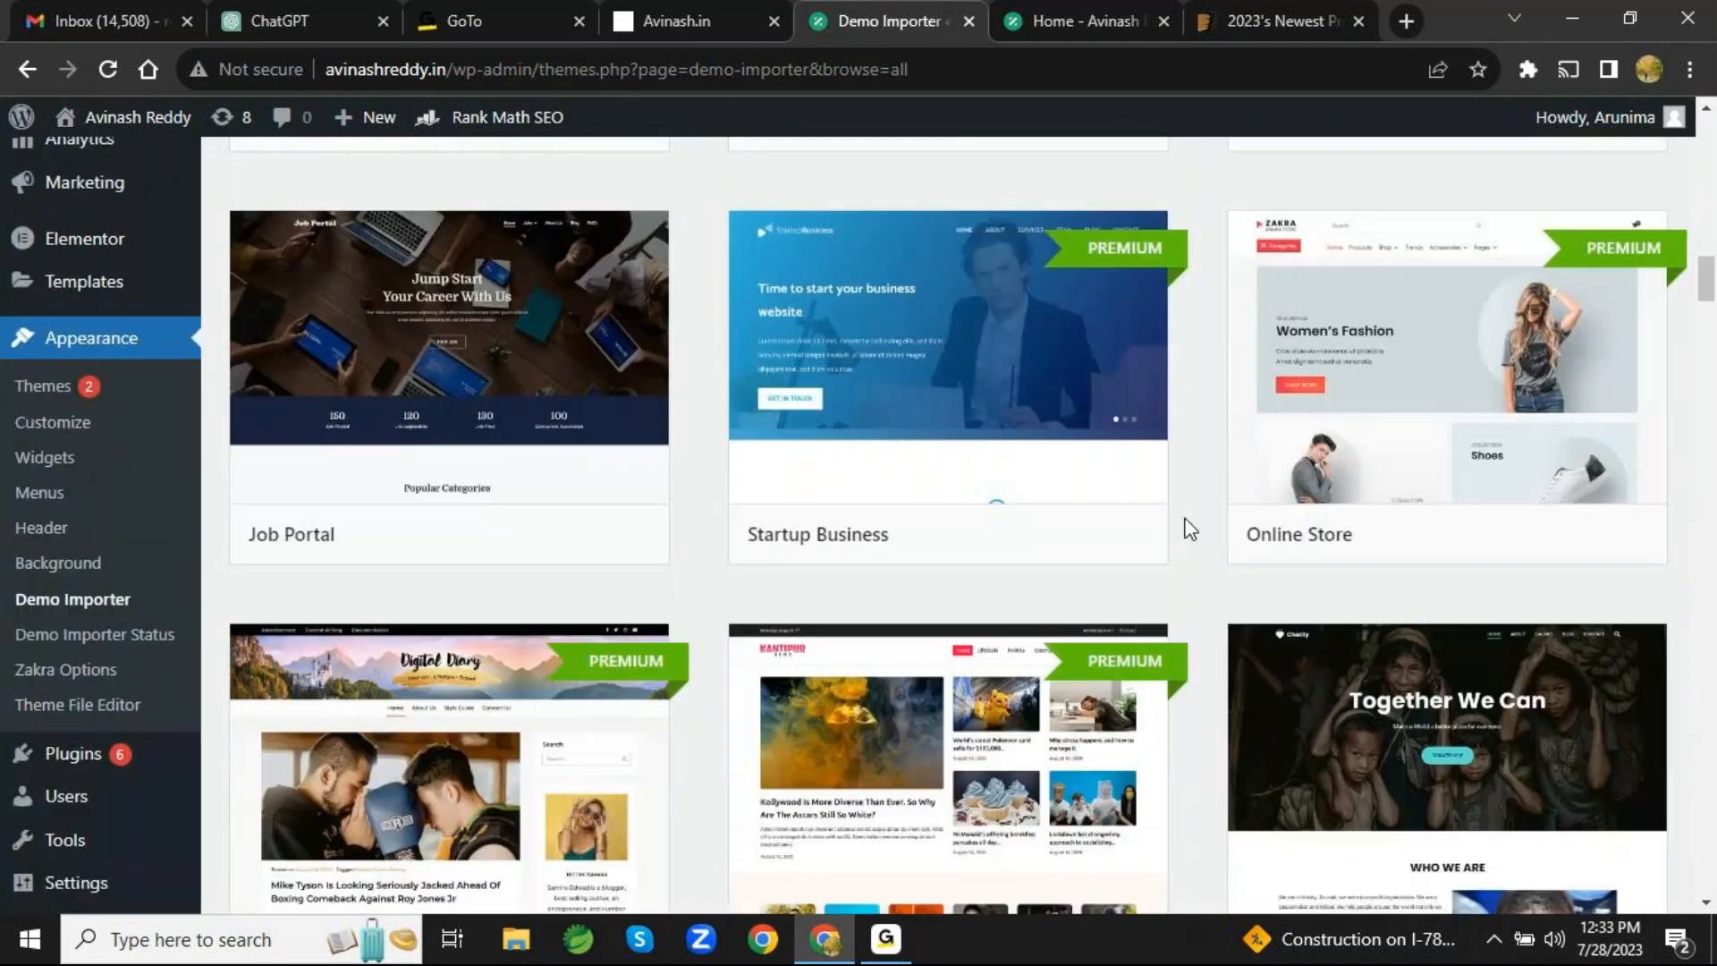
{"action": "scroll", "coordinate": [72, 581], "scroll_direction": "up", "scroll_amount": 10}
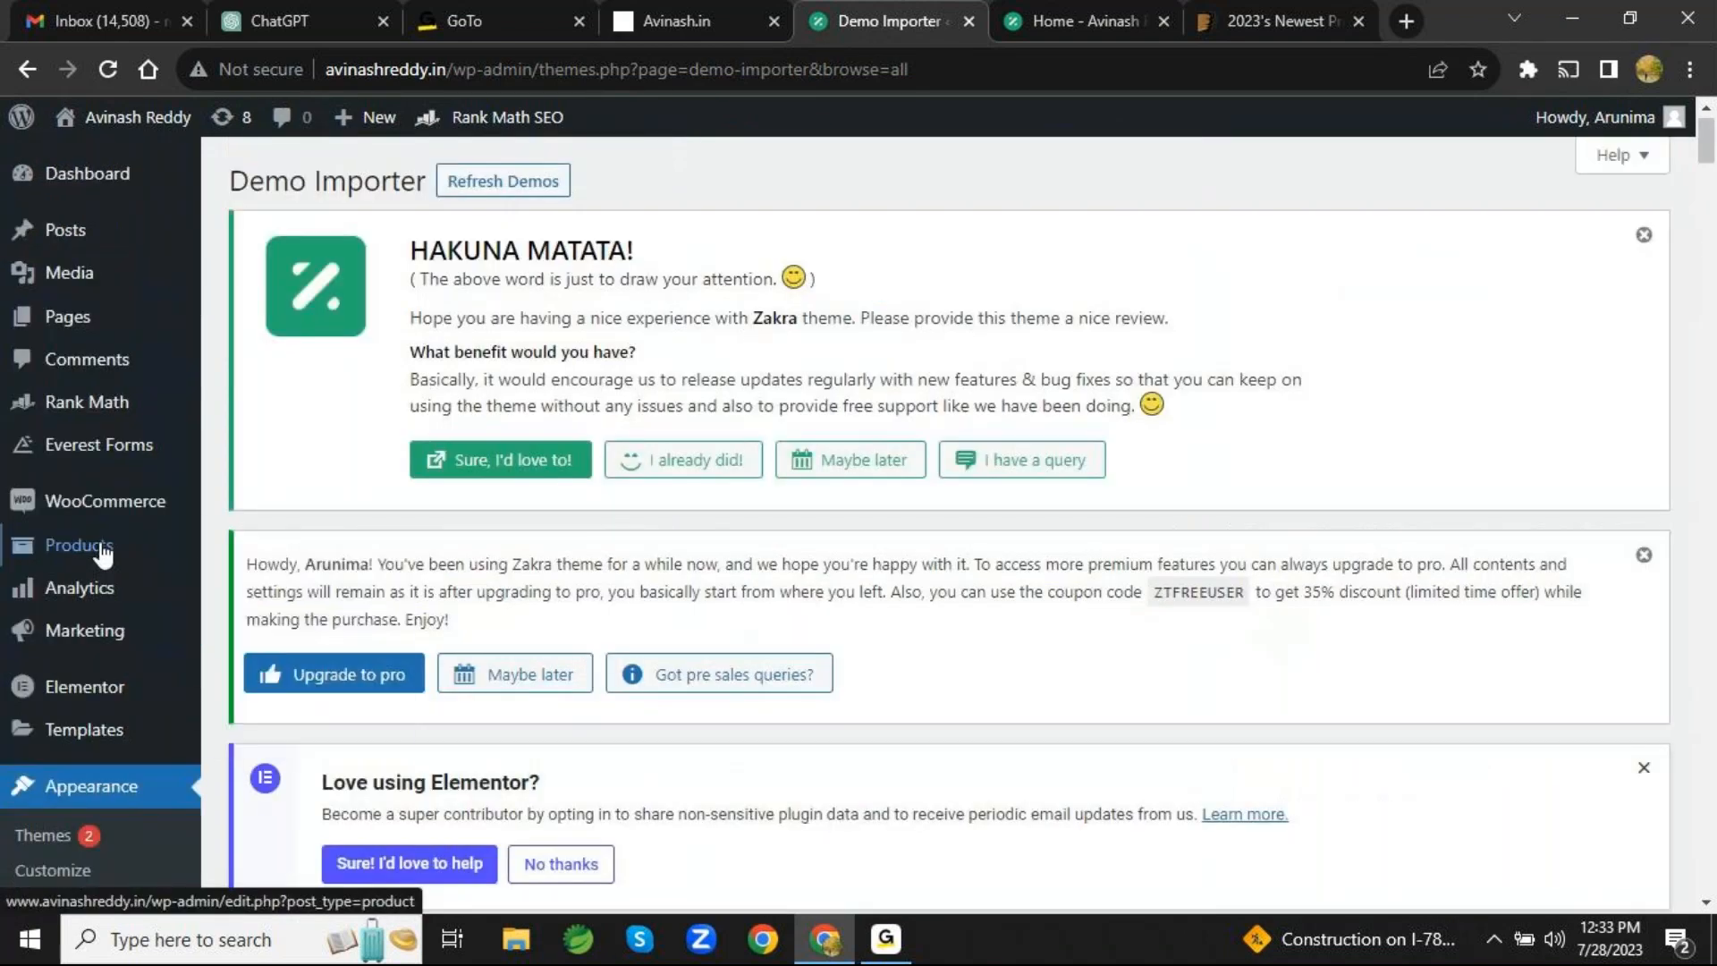
- View the Zakra theme's style.css and theme file list in the Theme File Editor, acknowledging the direct-editing warning
{"action": "mouse_move", "coordinate": [102, 553]}
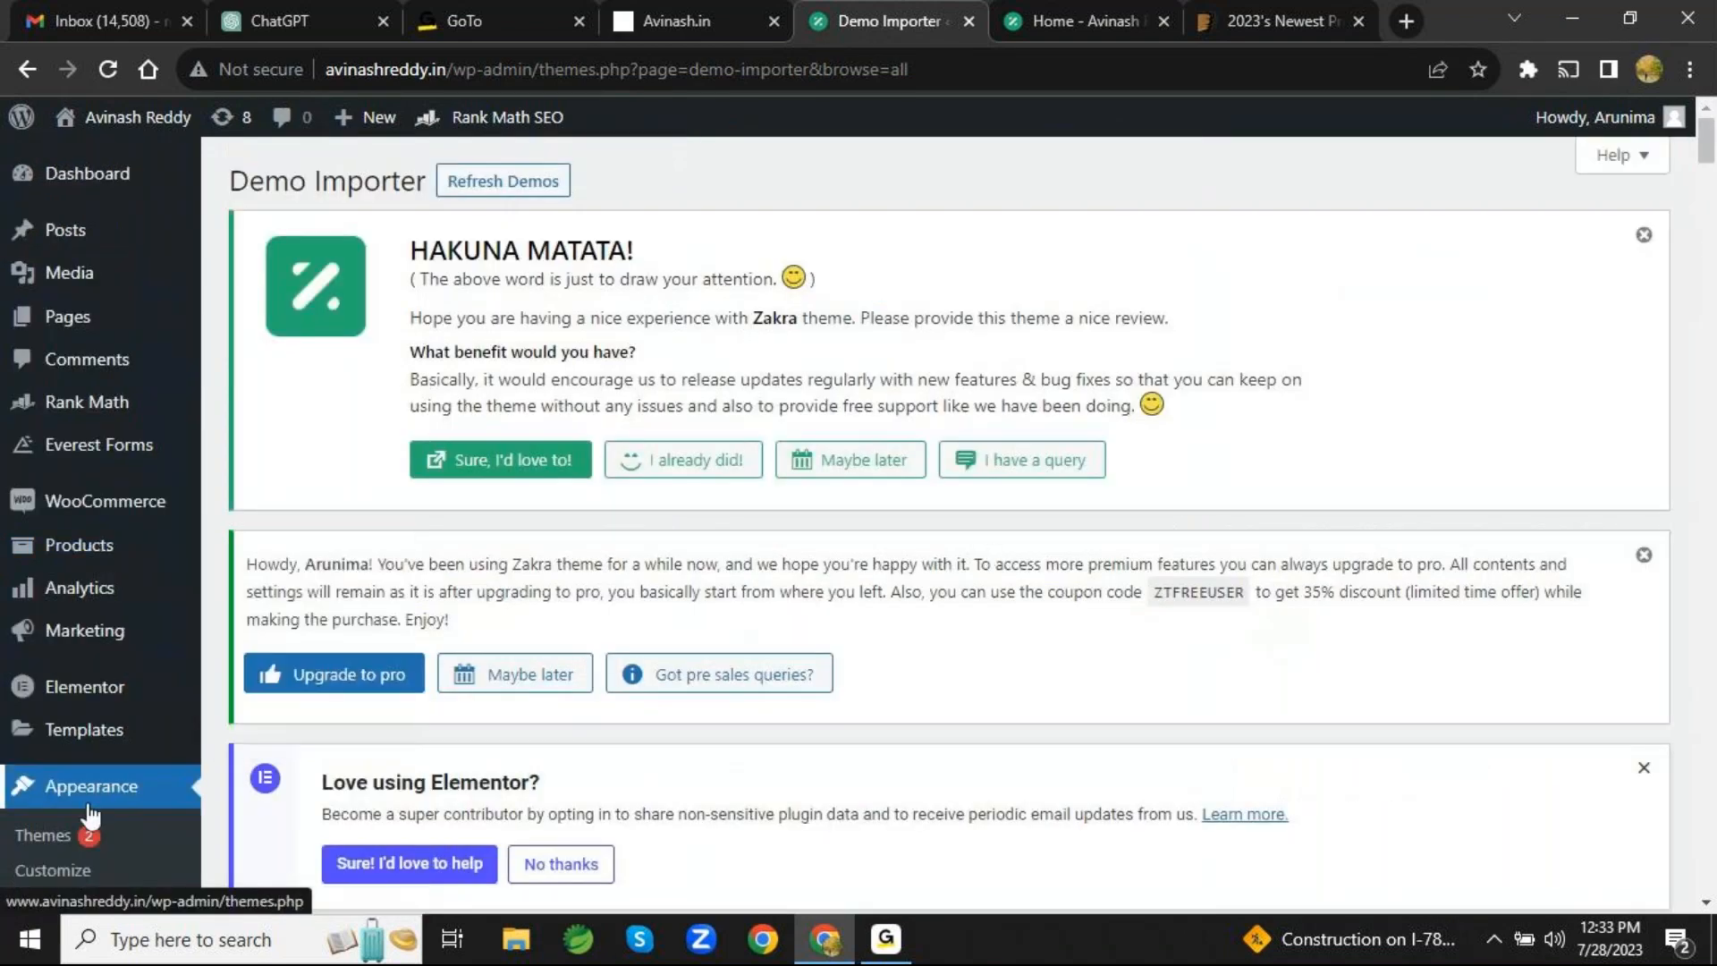
{"action": "scroll", "coordinate": [87, 802], "scroll_direction": "down", "scroll_amount": 5}
{"action": "scroll", "coordinate": [87, 804], "scroll_direction": "down", "scroll_amount": 1}
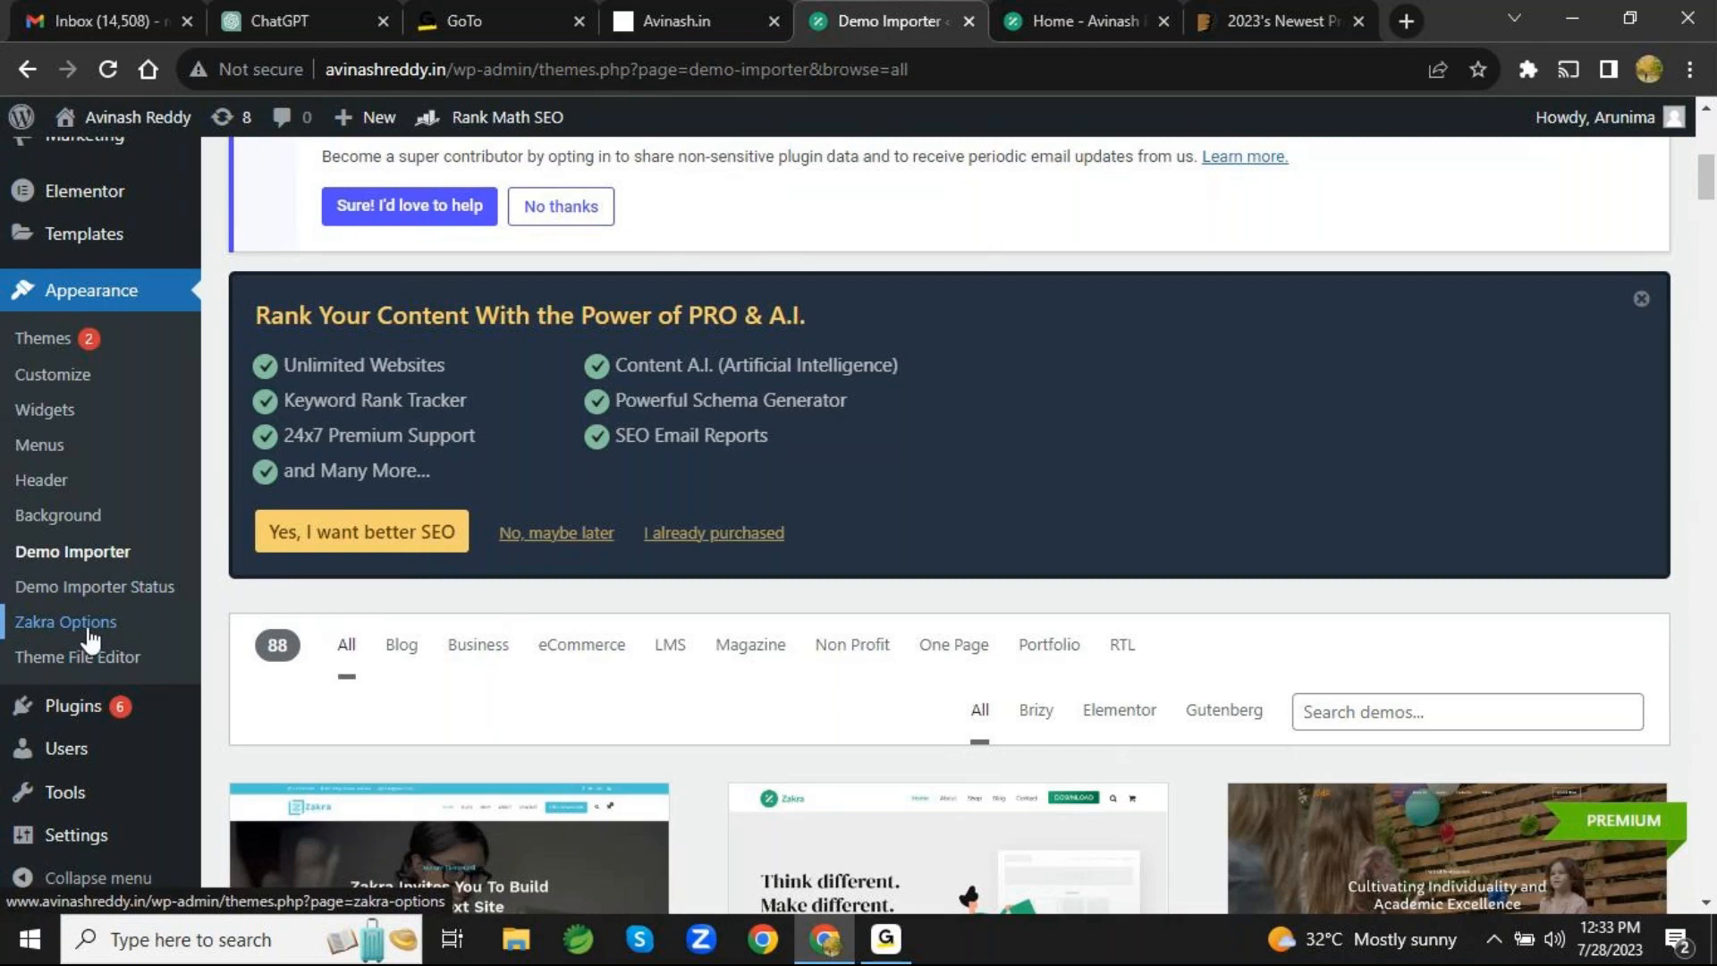
{"action": "scroll", "coordinate": [92, 680], "scroll_direction": "down", "scroll_amount": 3}
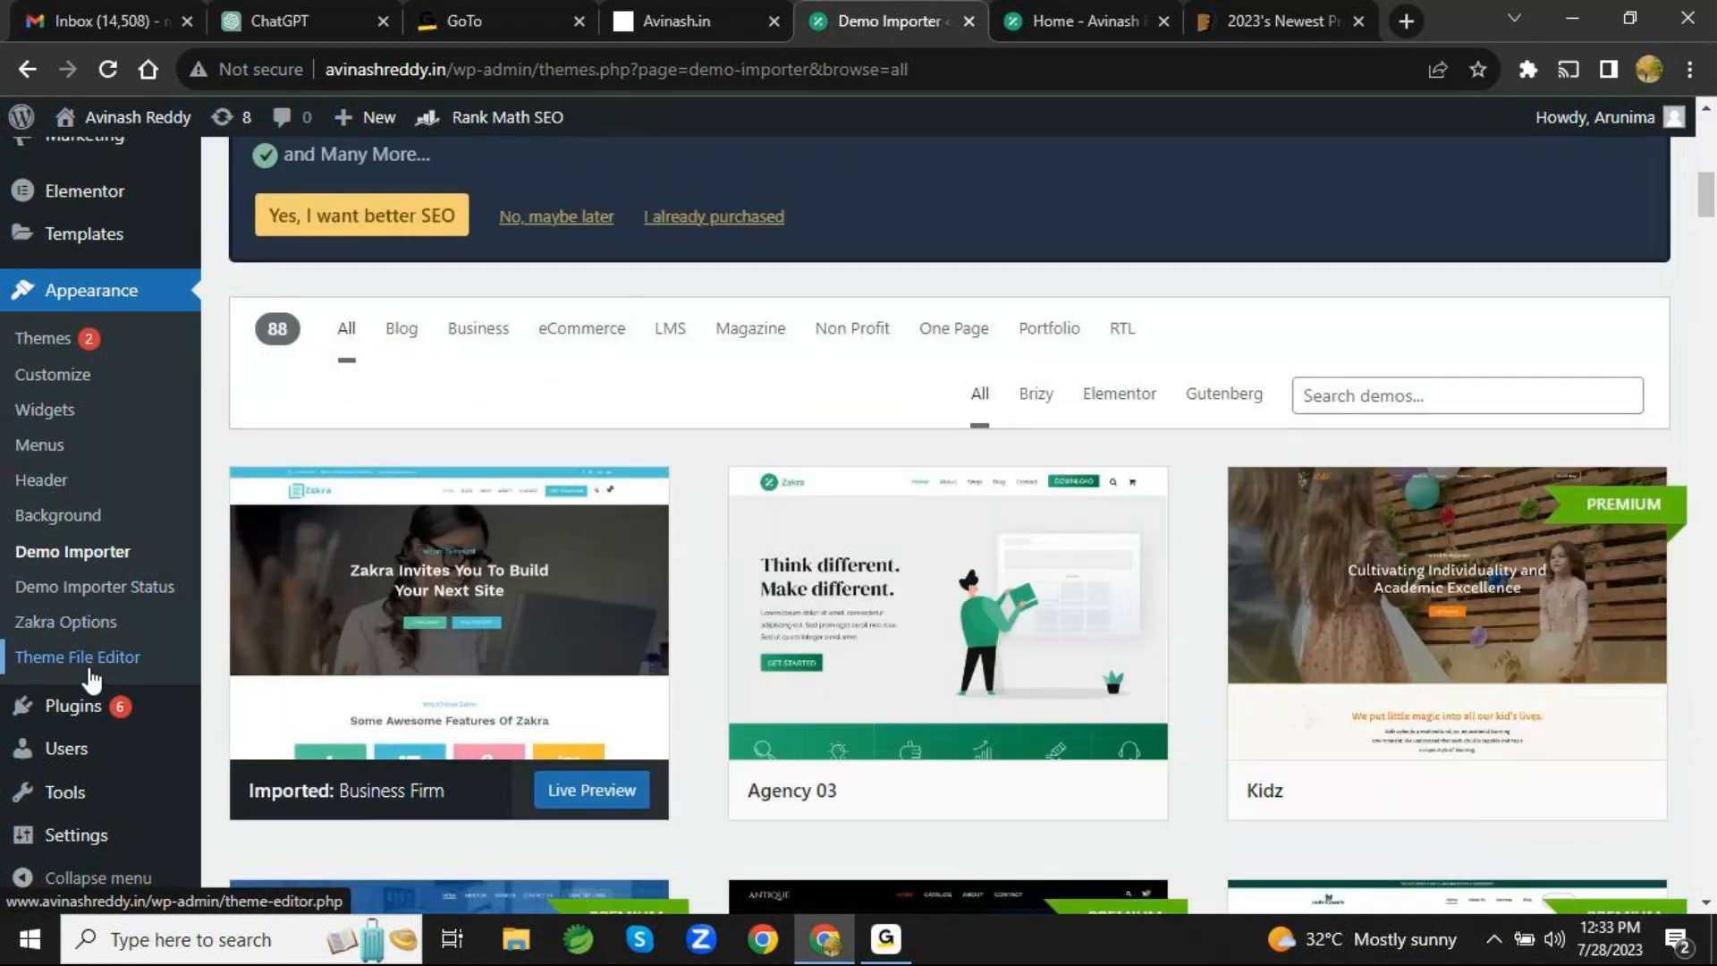
{"action": "left_click", "coordinate": [92, 666]}
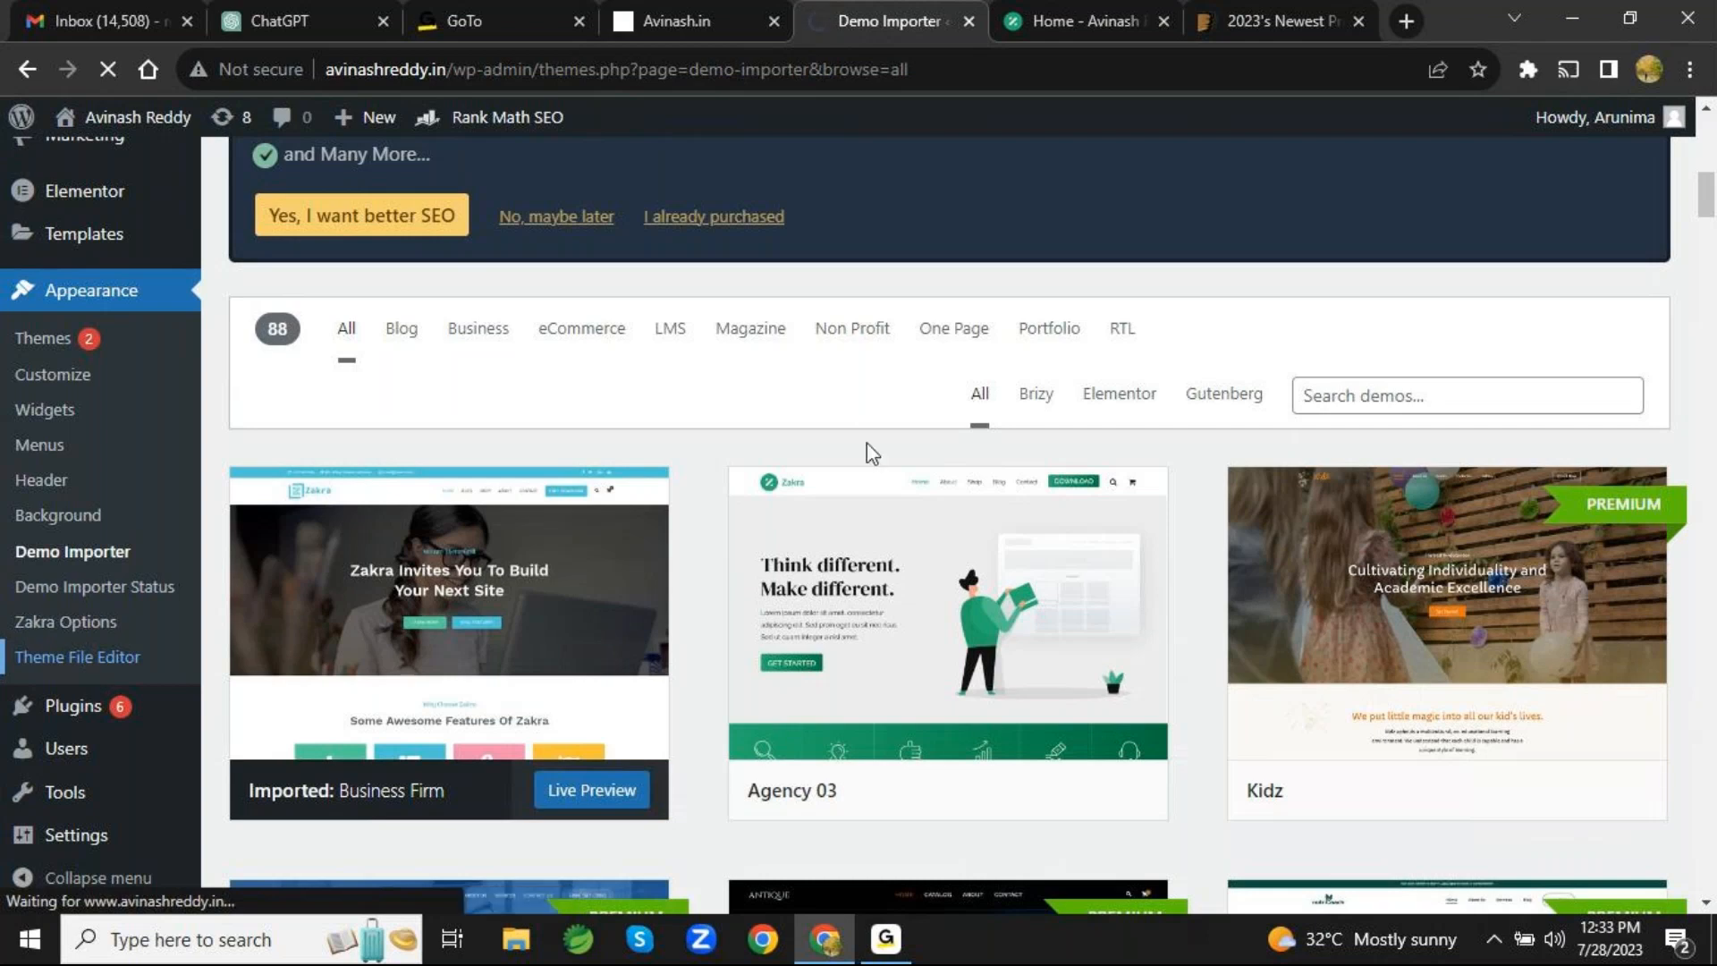
{"action": "scroll", "coordinate": [866, 443], "scroll_direction": "down", "scroll_amount": 8}
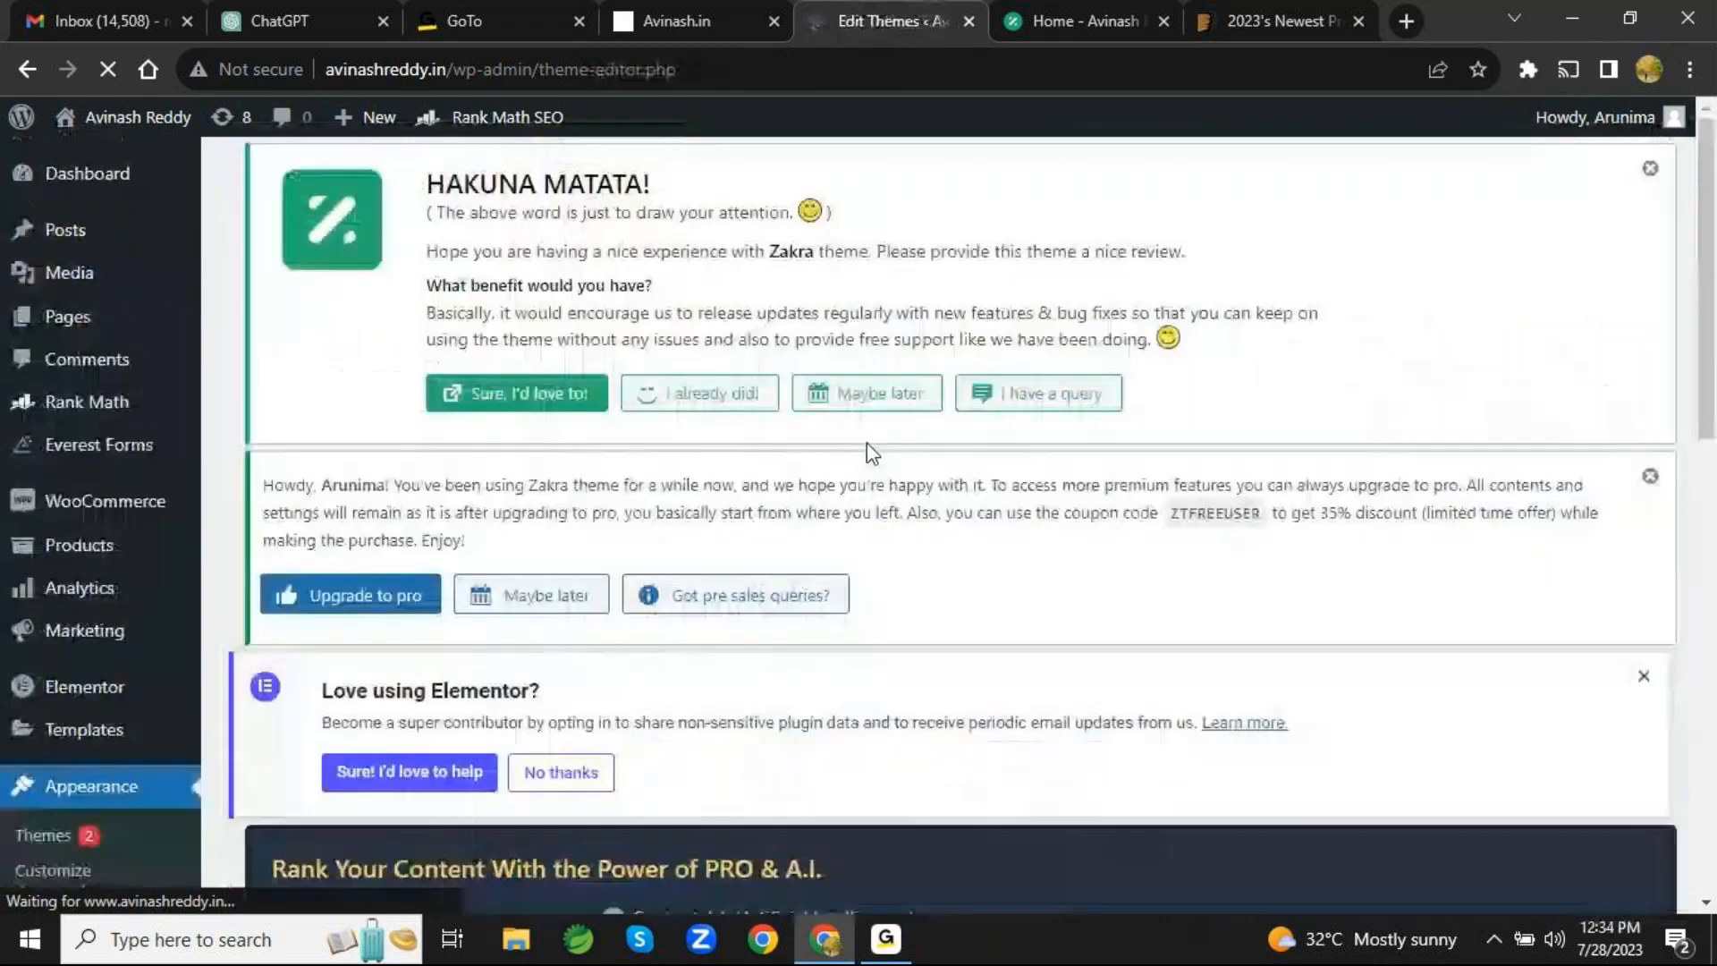
{"action": "scroll", "coordinate": [867, 443], "scroll_direction": "down", "scroll_amount": 7}
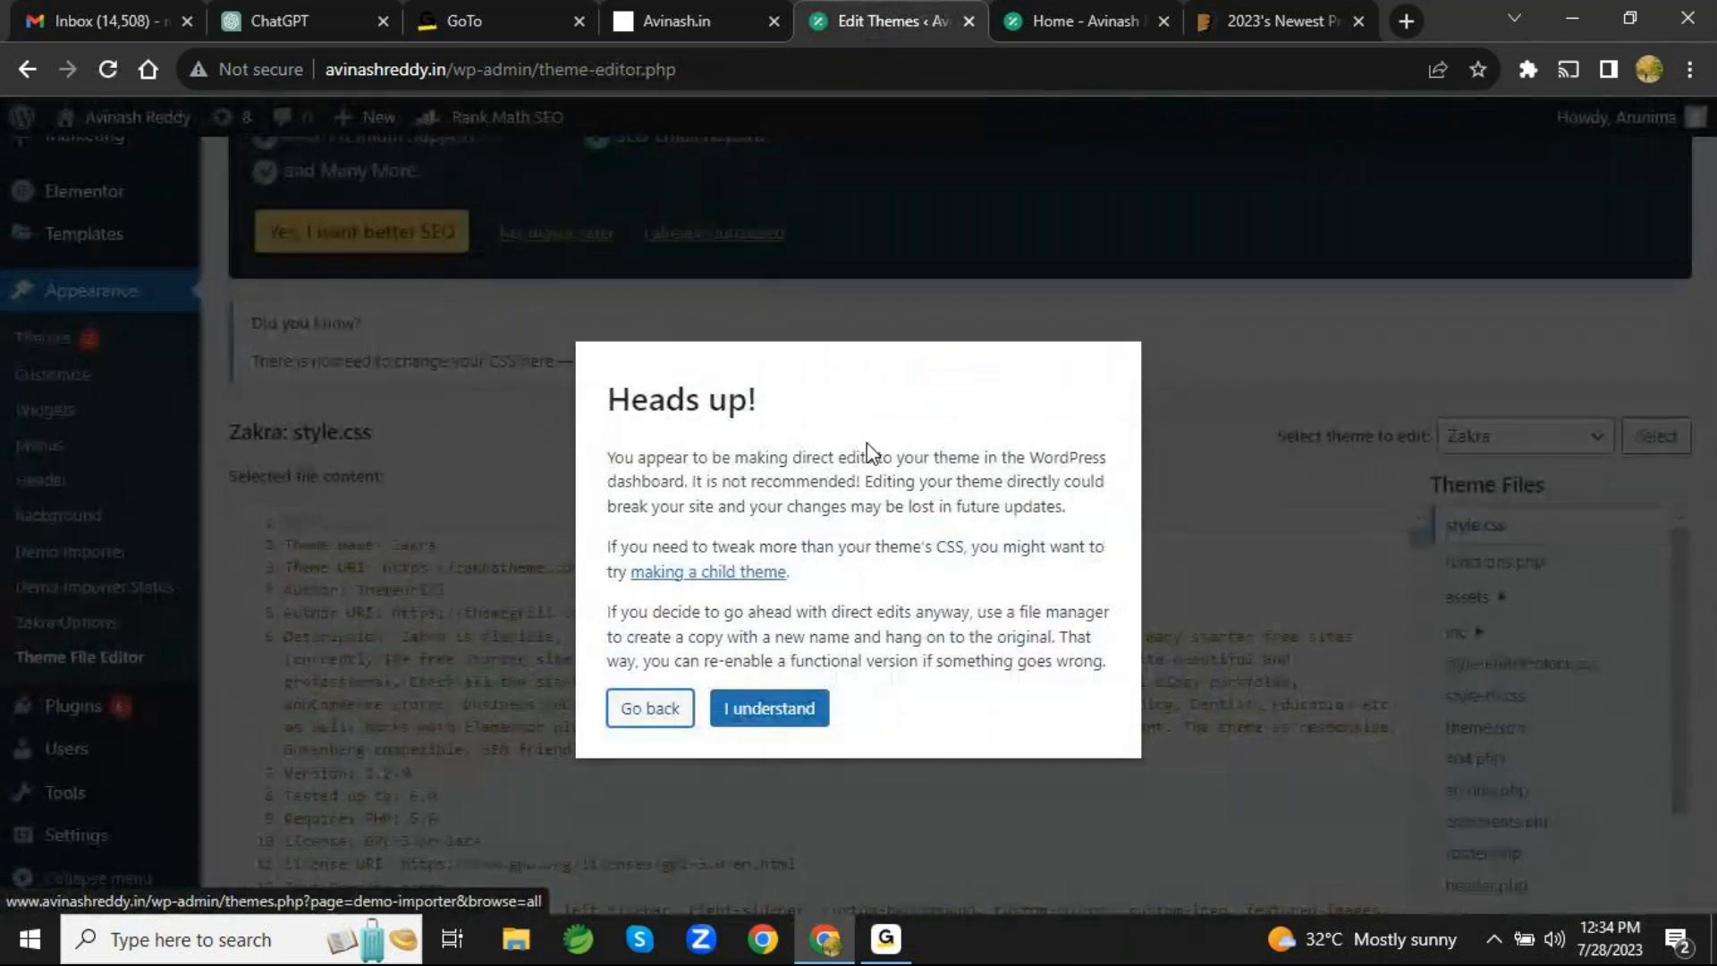
{"action": "left_click", "coordinate": [785, 707]}
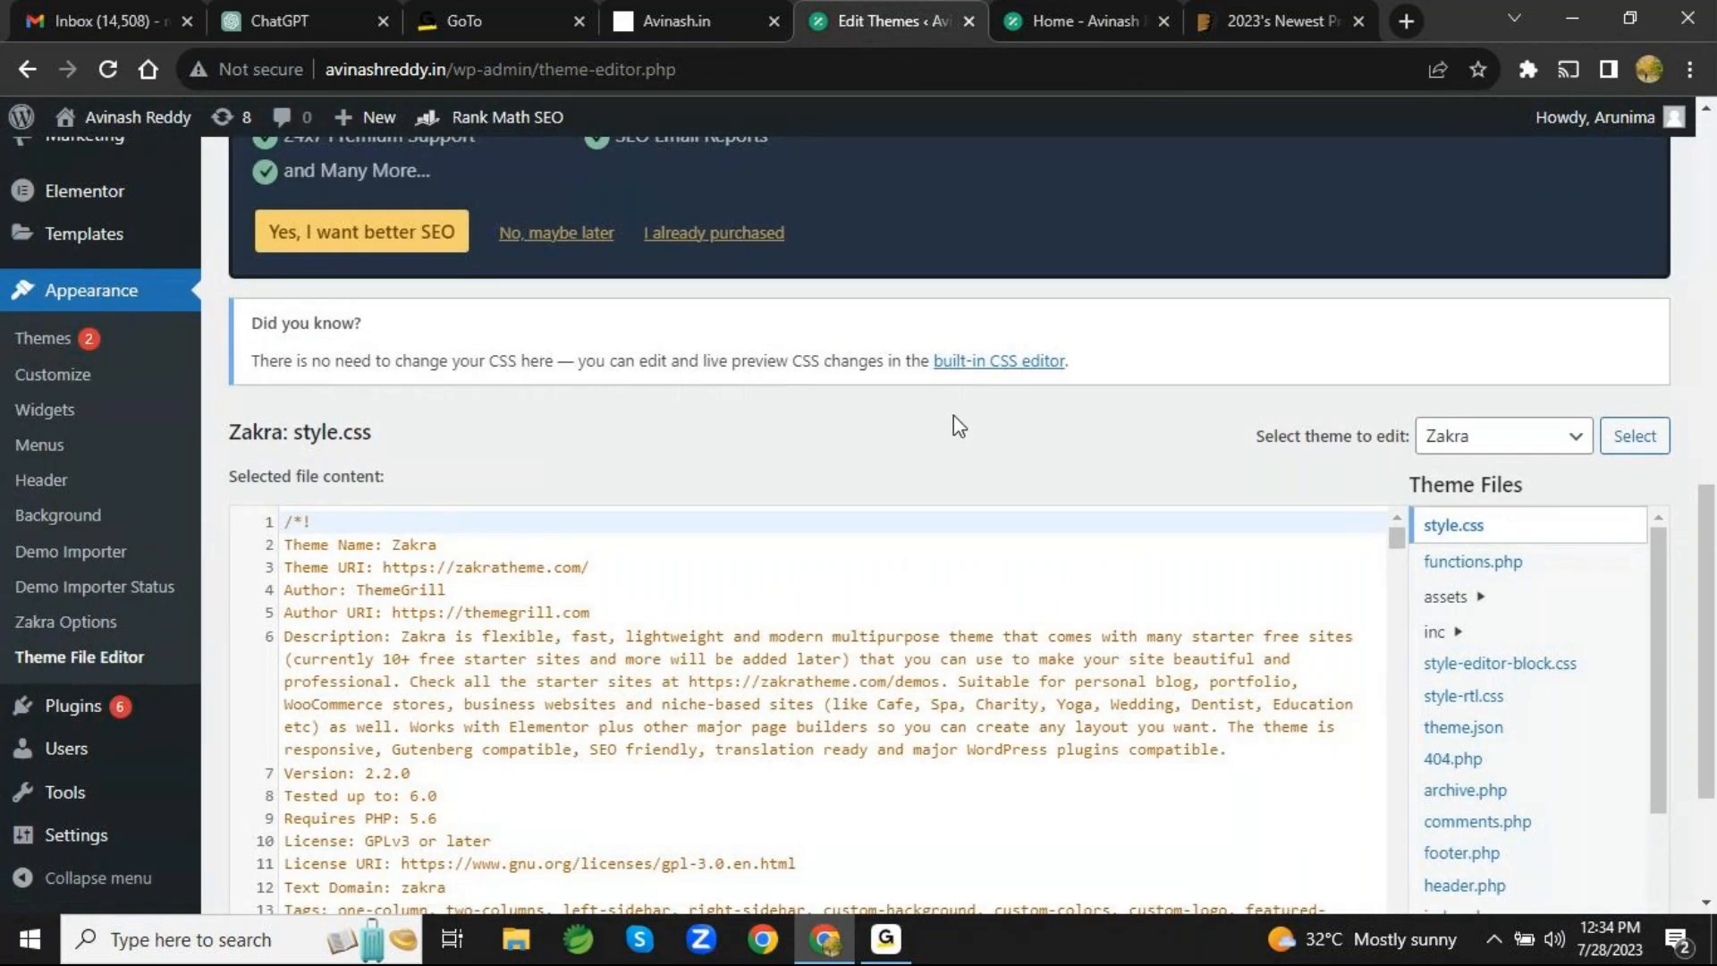
{"action": "scroll", "coordinate": [953, 415], "scroll_direction": "down", "scroll_amount": 3}
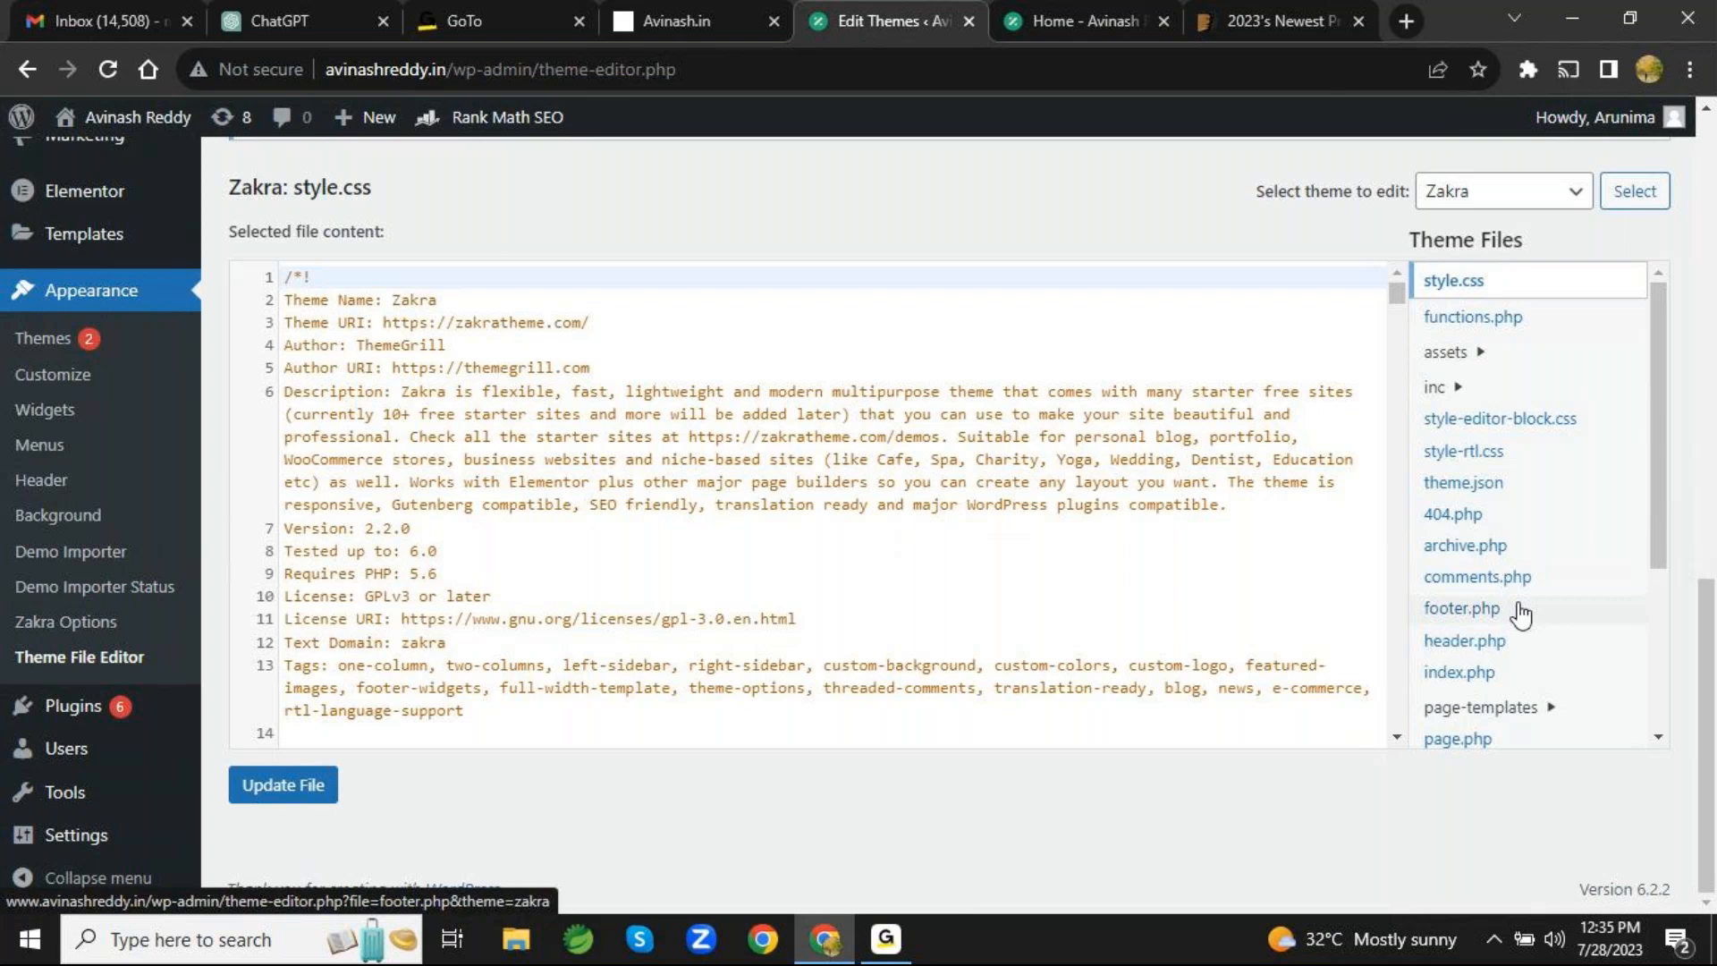
- View the installed plugins list and examine the plugins' status, descriptions and available updates
{"action": "mouse_move", "coordinate": [103, 720]}
{"action": "left_click", "coordinate": [104, 721]}
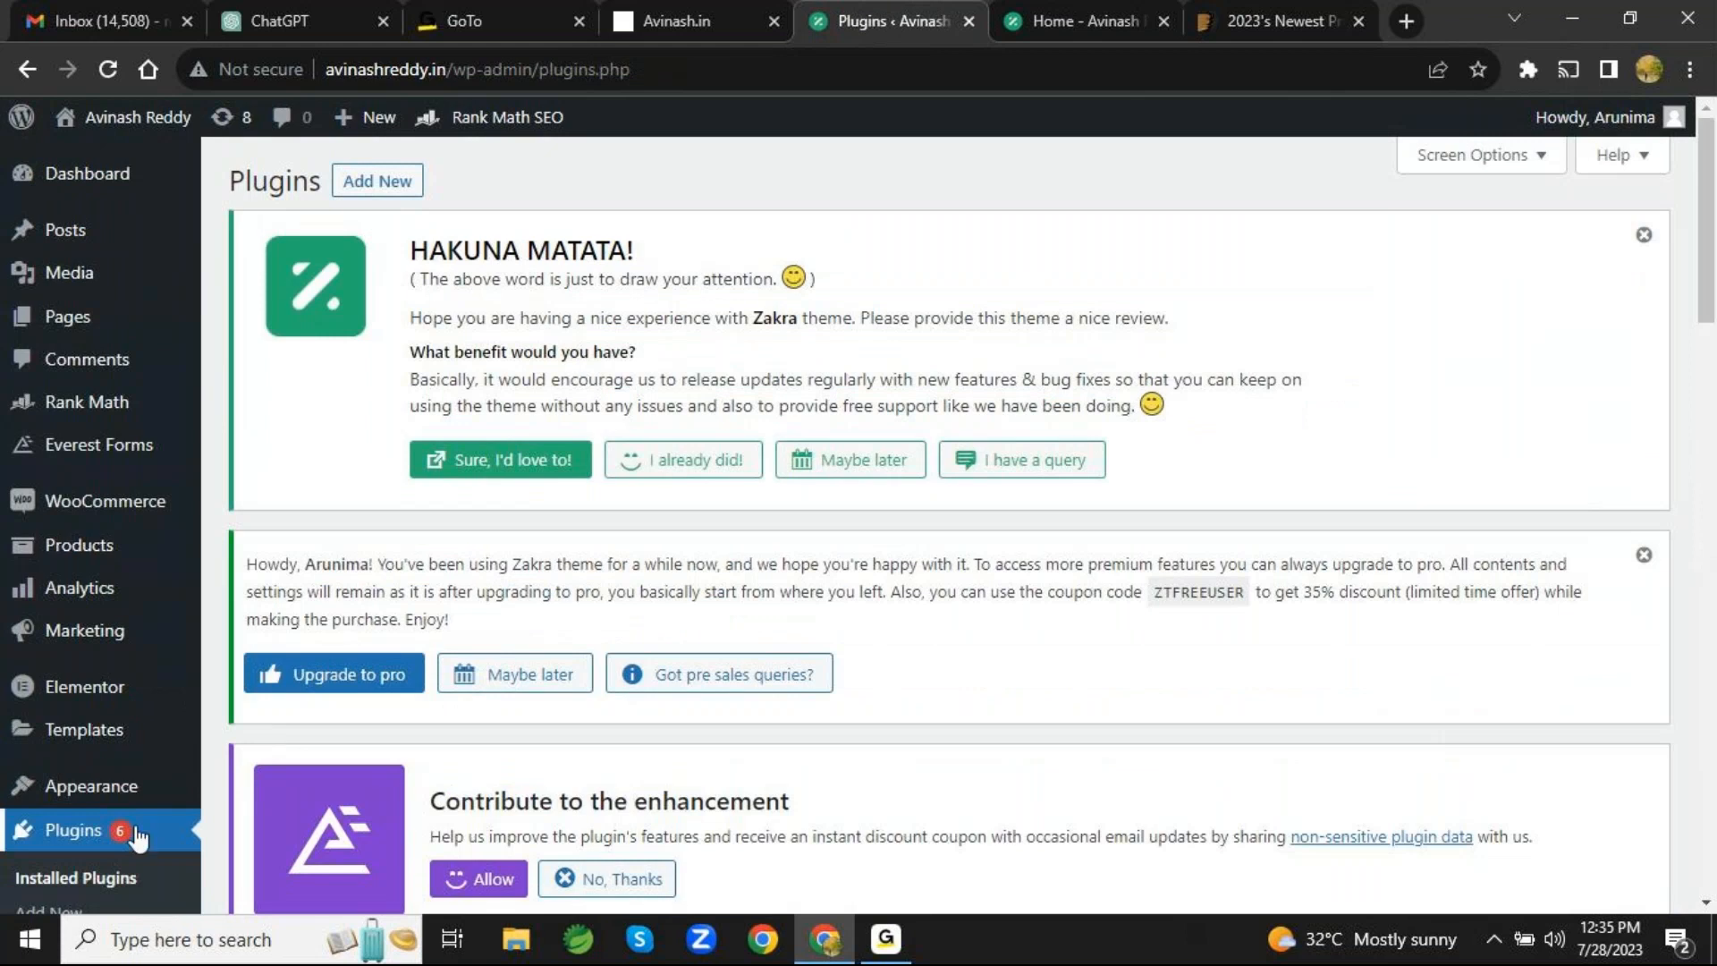
{"action": "scroll", "coordinate": [1038, 532], "scroll_direction": "down", "scroll_amount": 6}
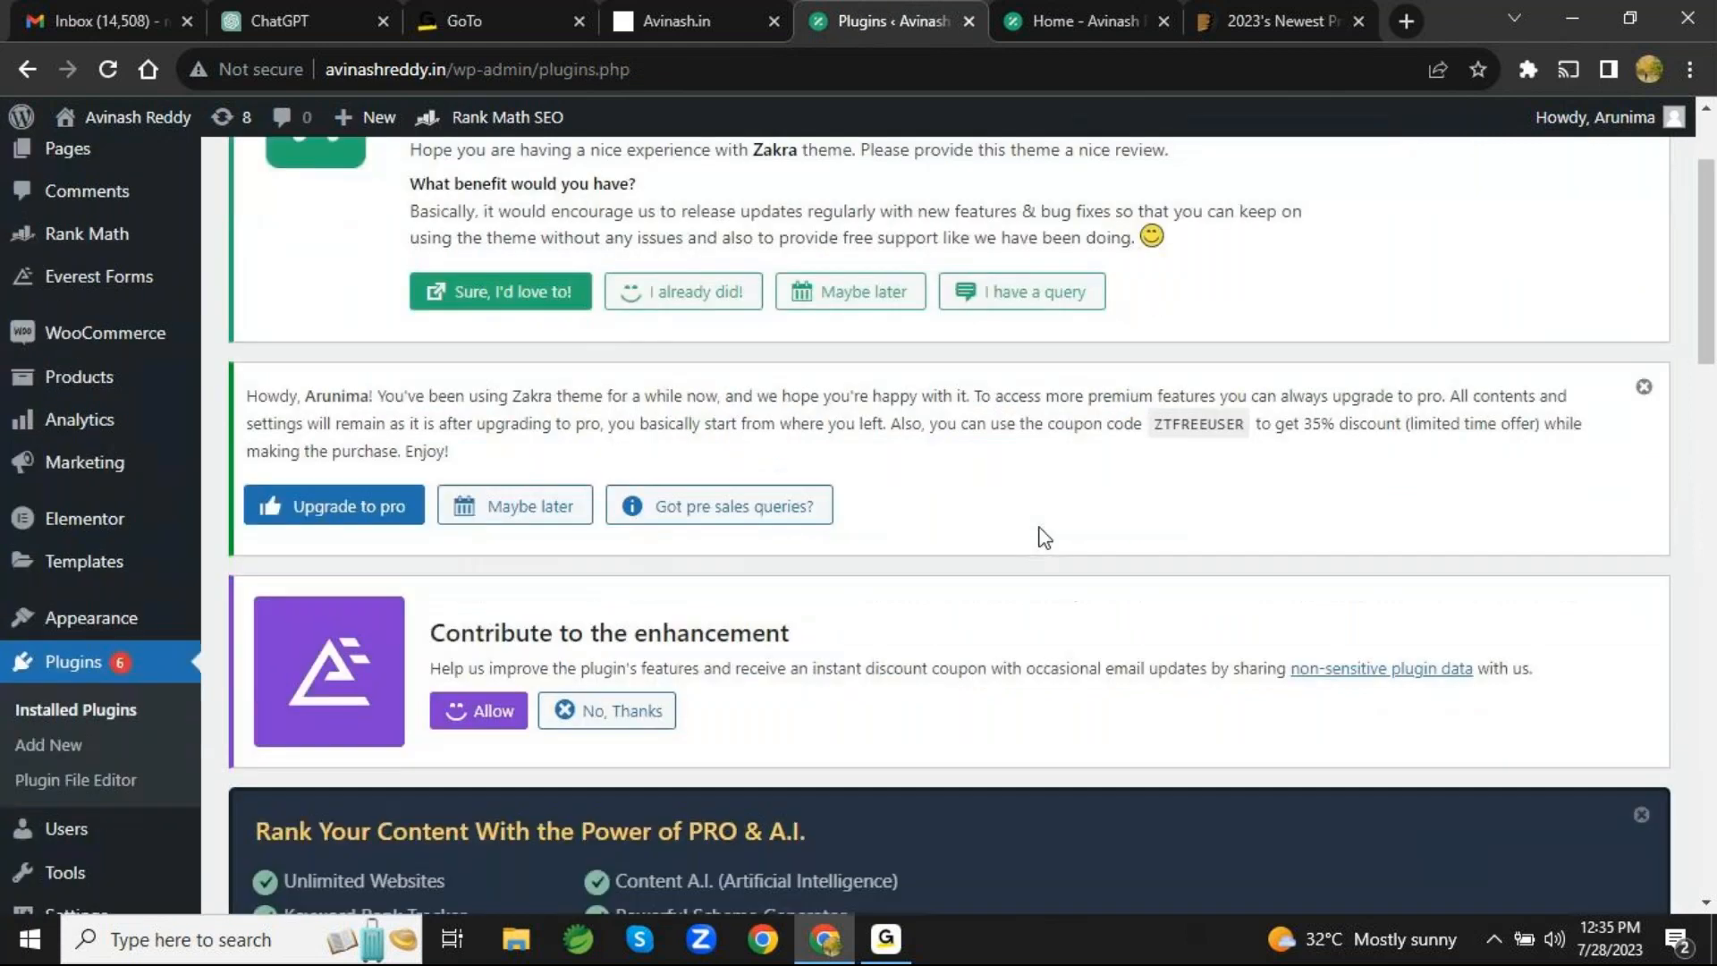
{"action": "scroll", "coordinate": [1043, 537], "scroll_direction": "down", "scroll_amount": 6}
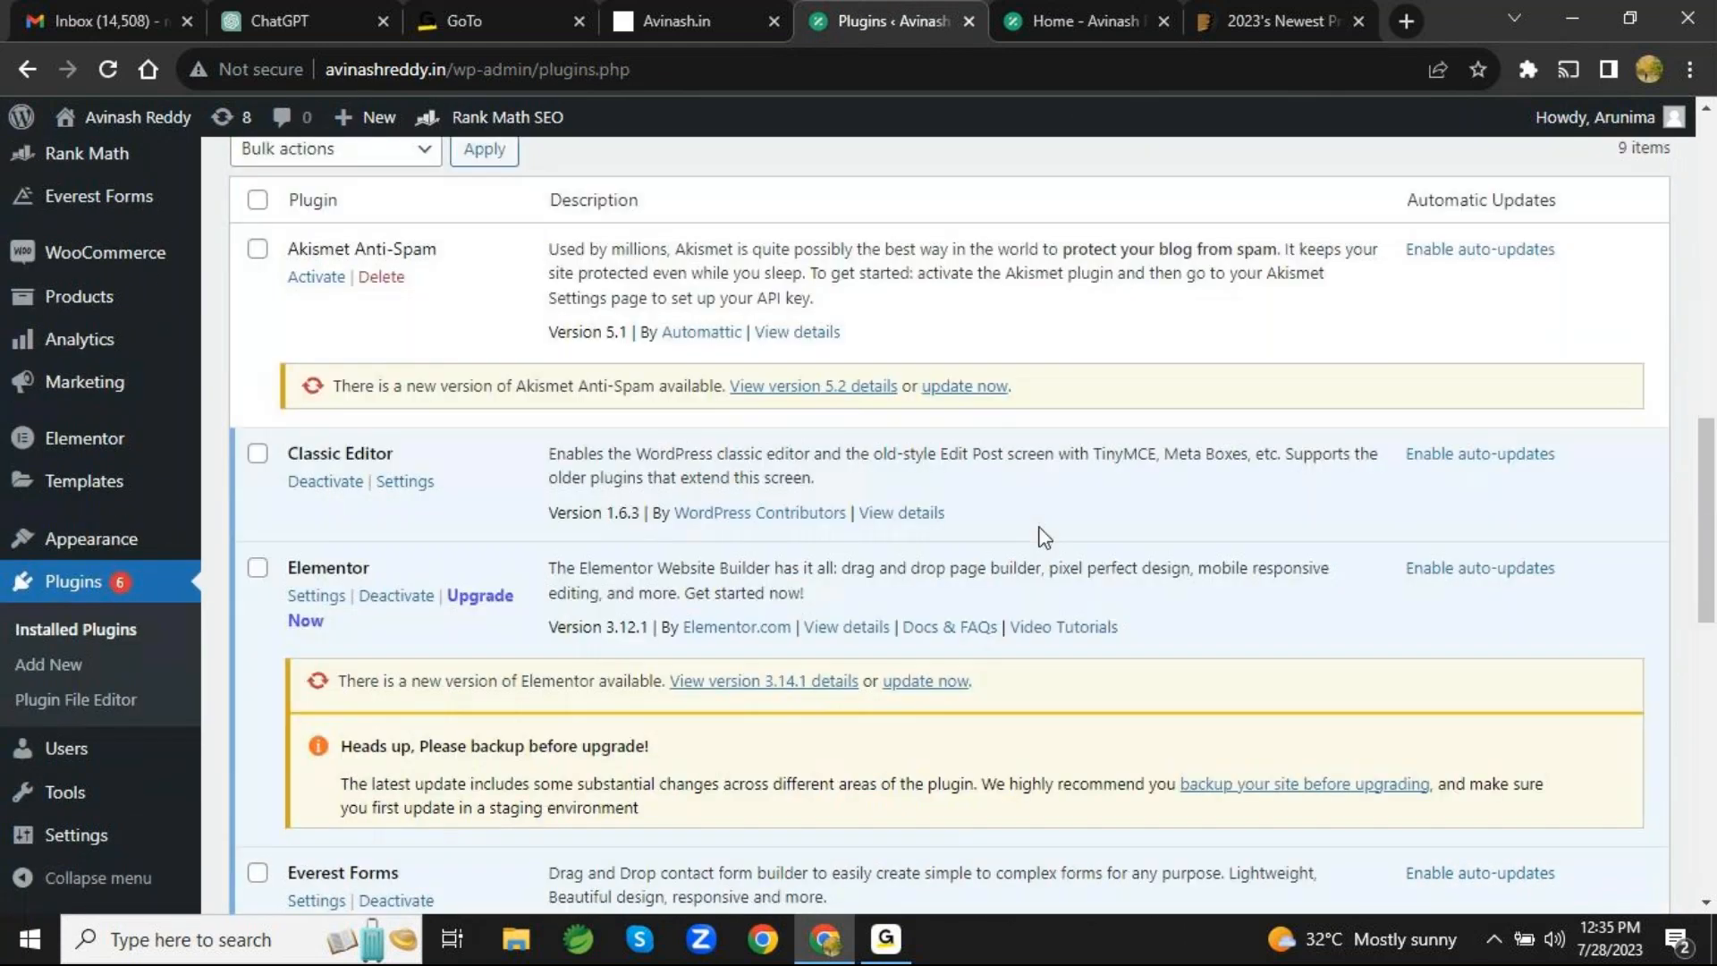
{"action": "scroll", "coordinate": [1044, 536], "scroll_direction": "up", "scroll_amount": 4}
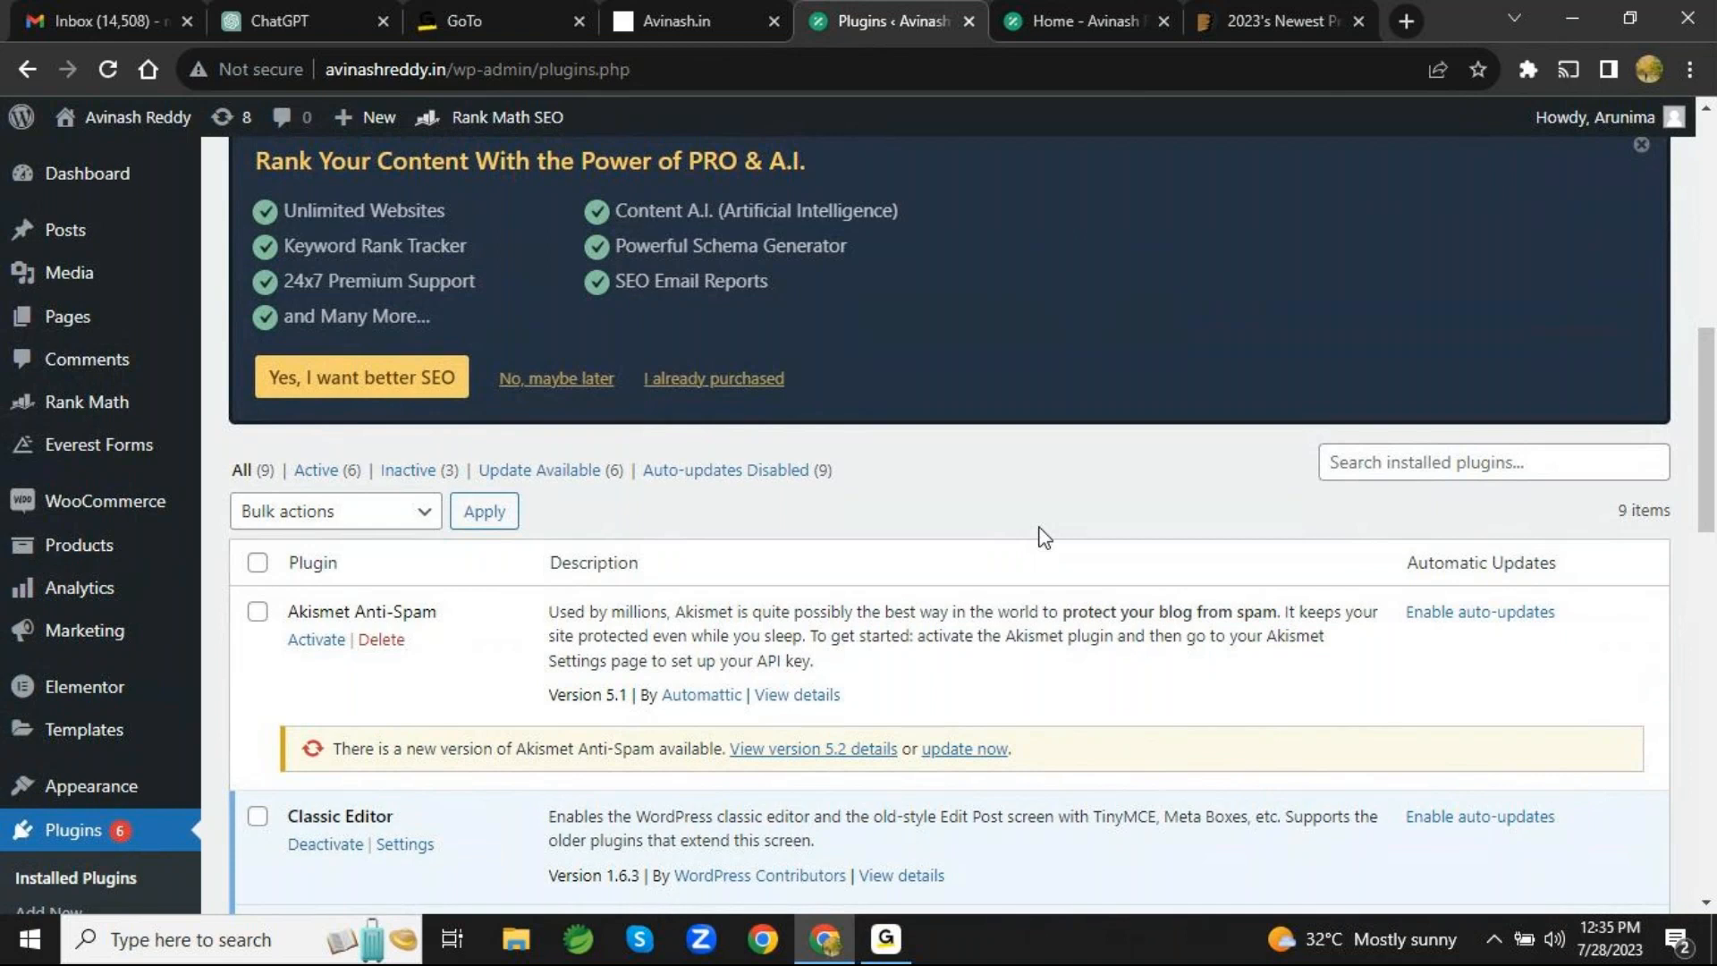
{"action": "scroll", "coordinate": [1042, 536], "scroll_direction": "up", "scroll_amount": 10}
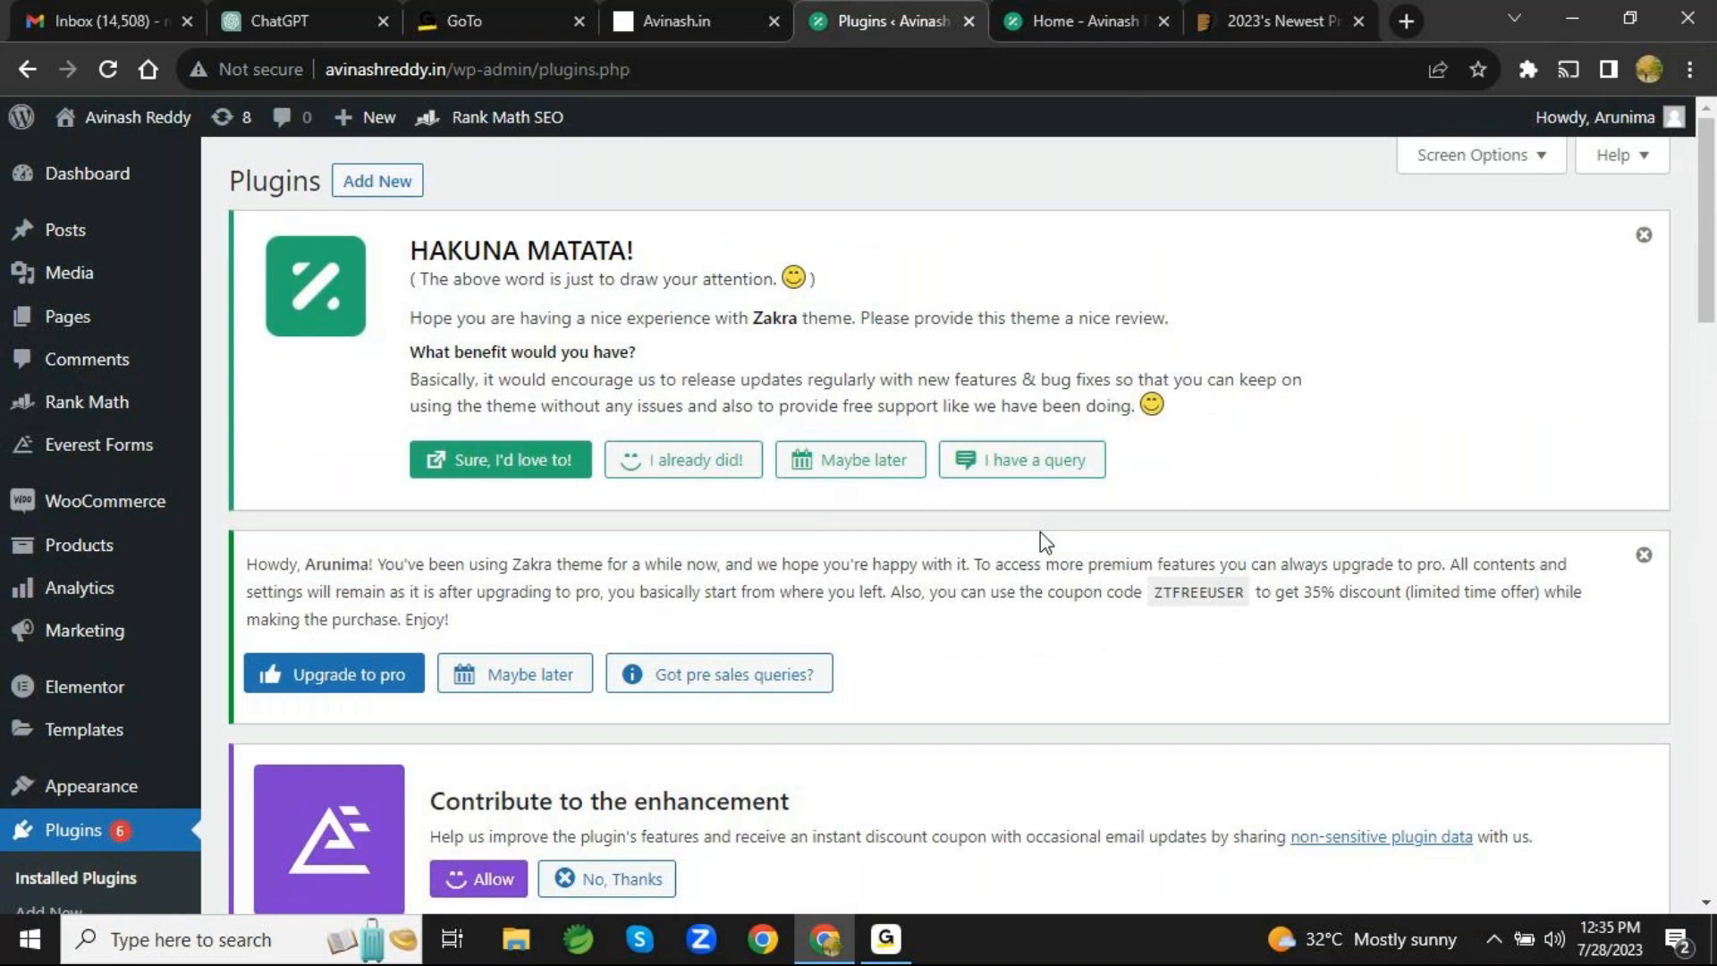
- View the page for adding new plugins and browse the featured plugins without installing any
{"action": "left_click", "coordinate": [376, 184]}
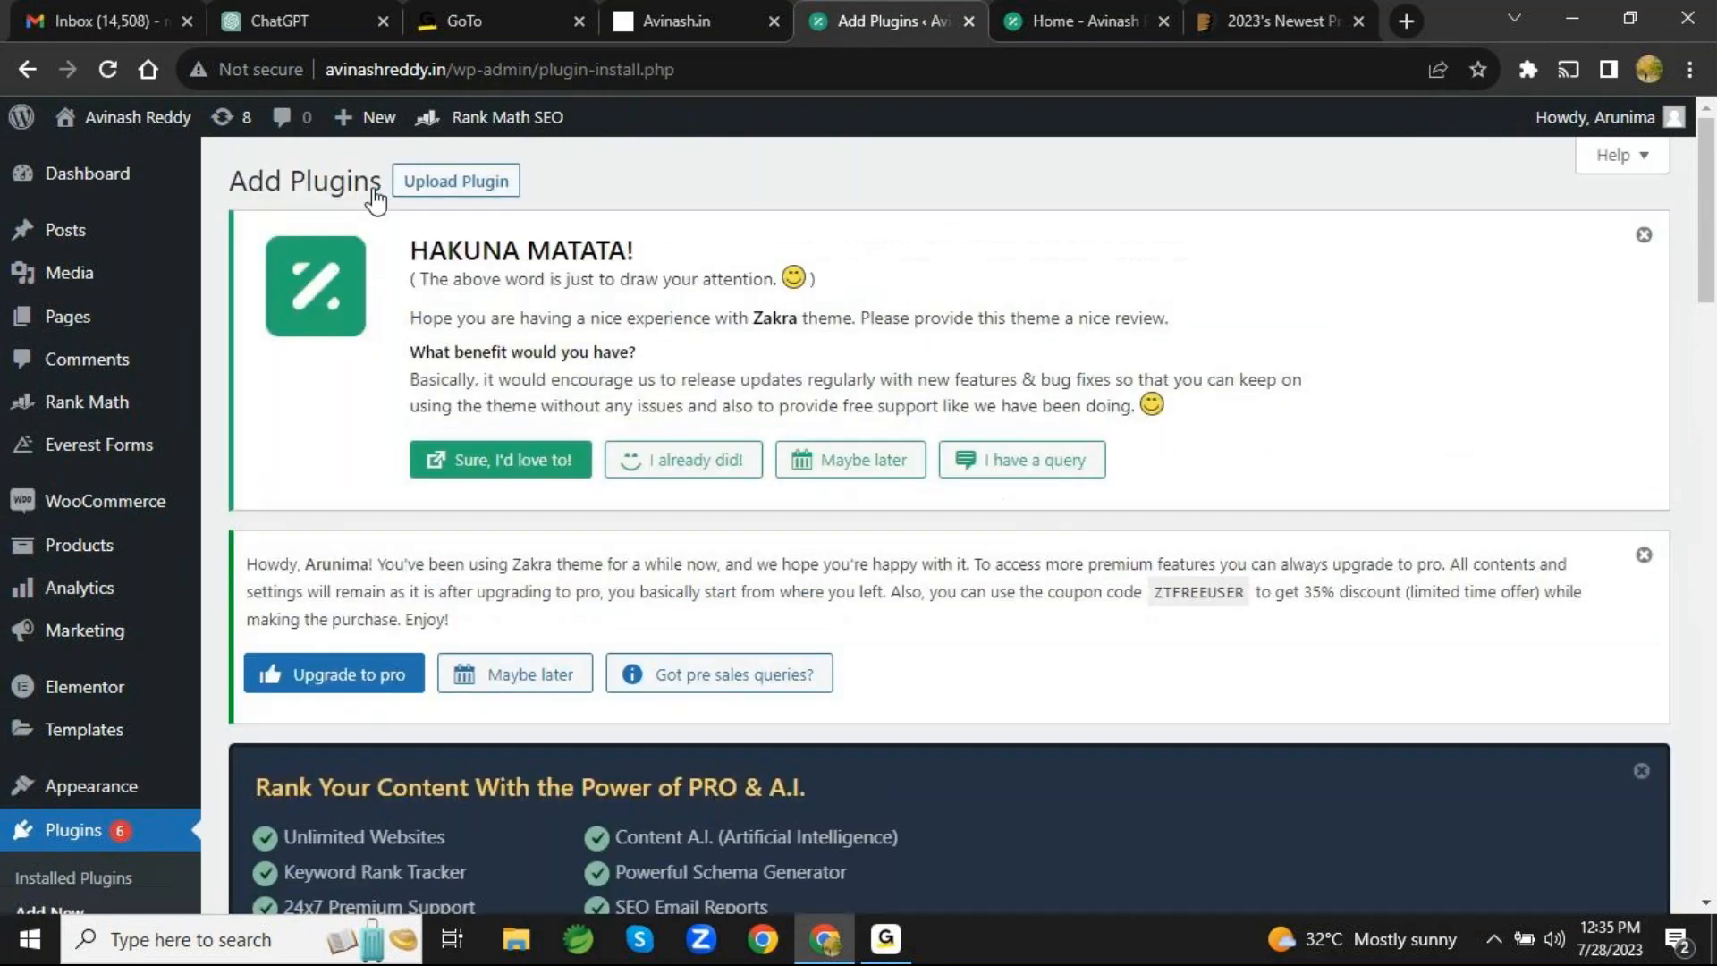
{"action": "scroll", "coordinate": [1135, 714], "scroll_direction": "down", "scroll_amount": 8}
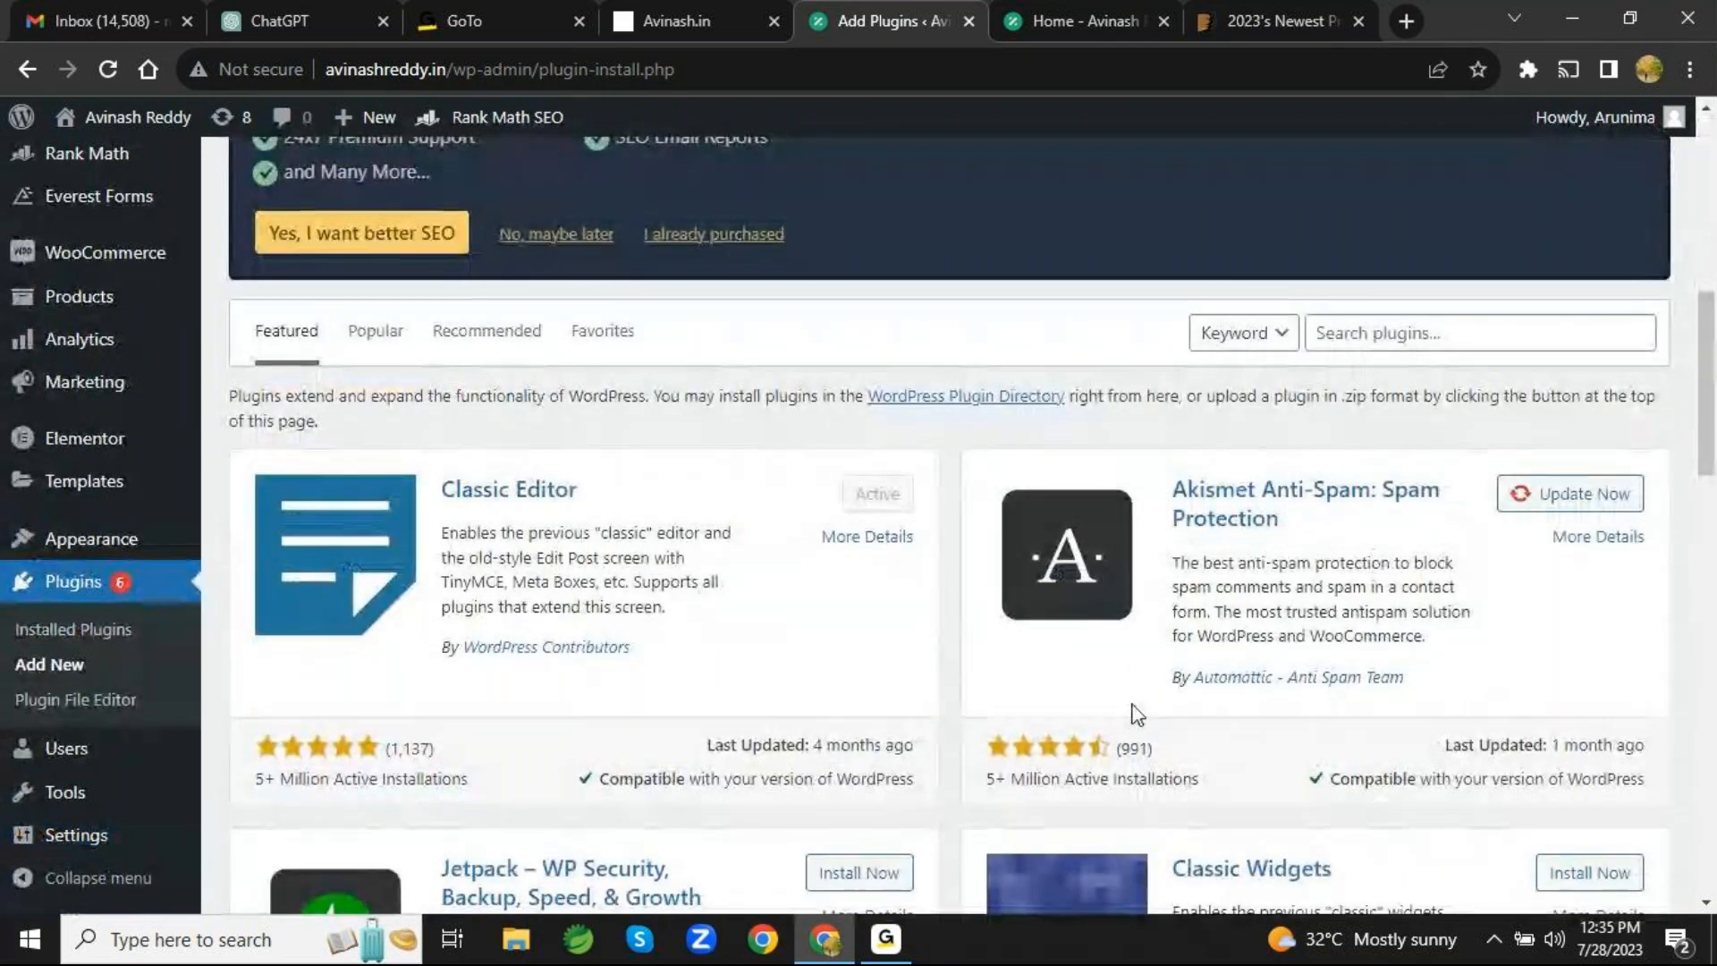
{"action": "scroll", "coordinate": [1136, 714], "scroll_direction": "down", "scroll_amount": 3}
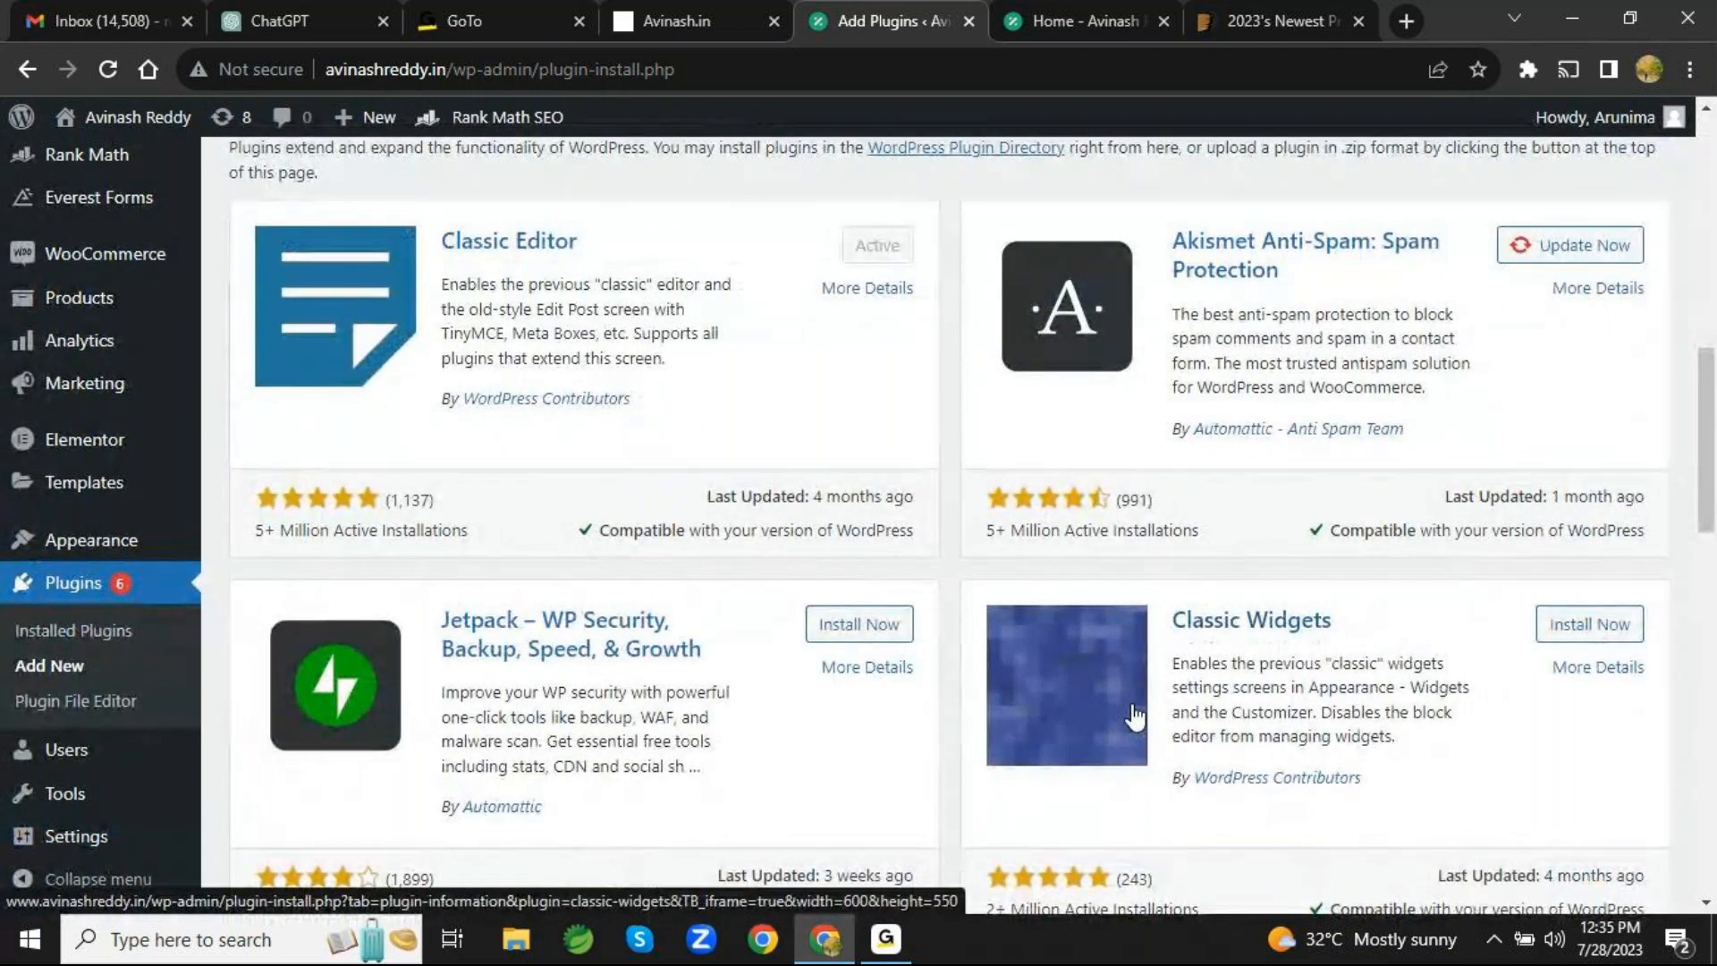
{"action": "scroll", "coordinate": [1135, 715], "scroll_direction": "down", "scroll_amount": 6}
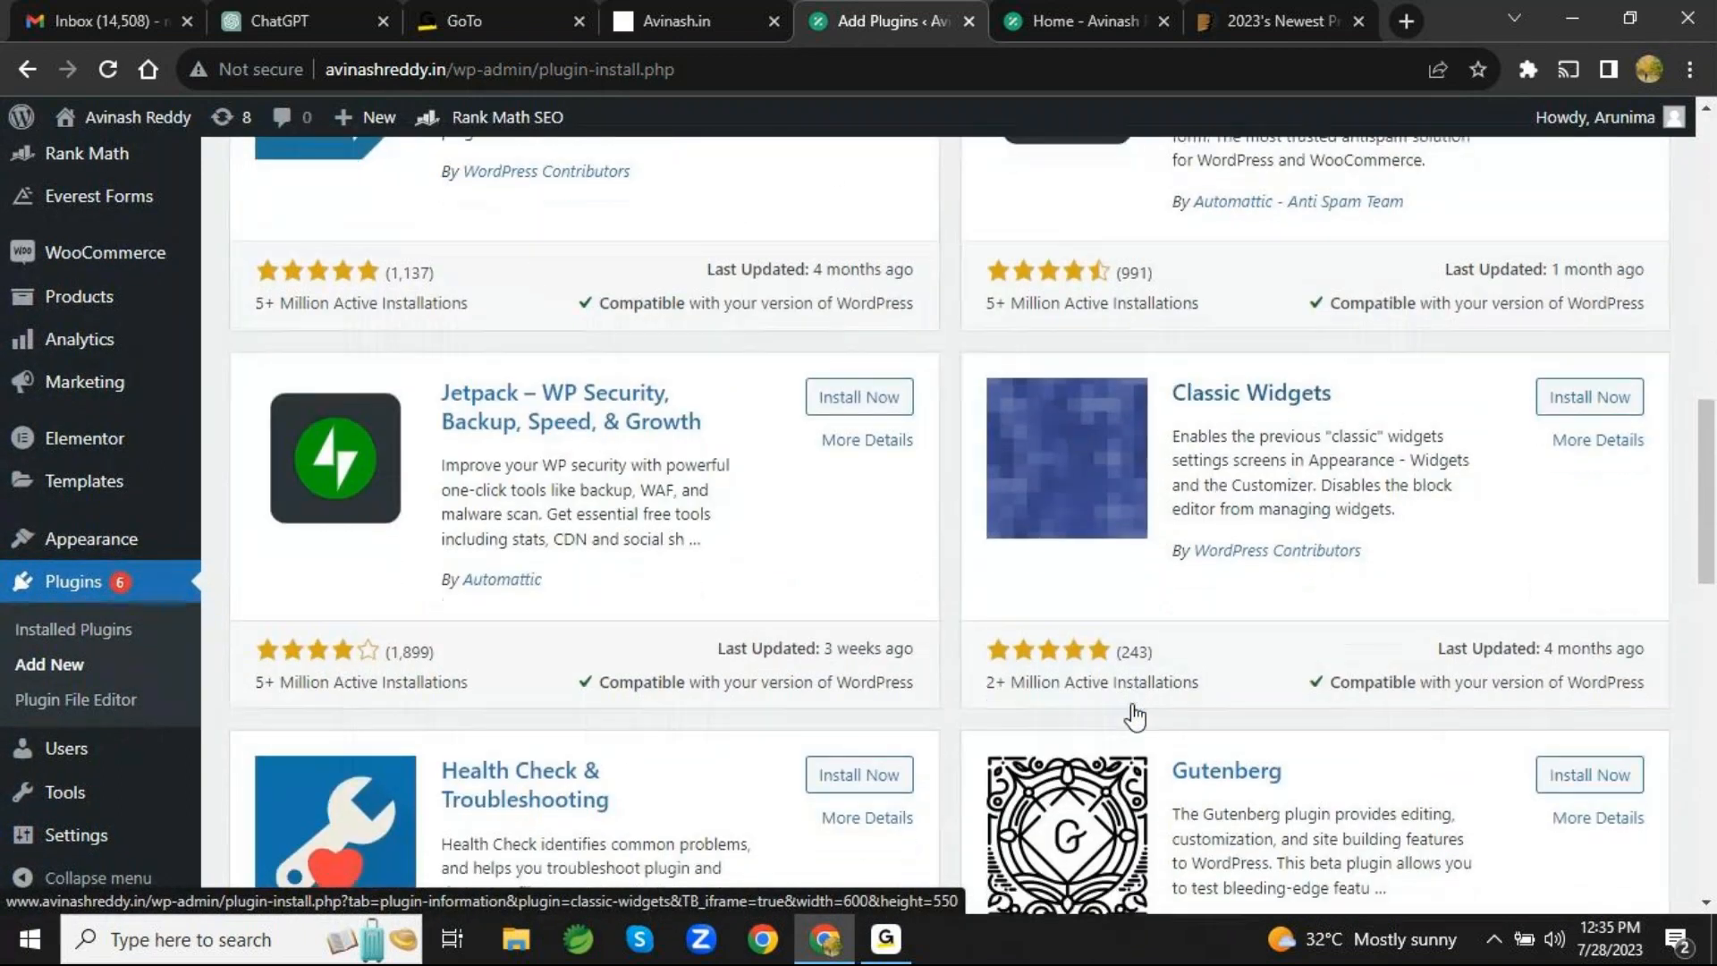
{"action": "scroll", "coordinate": [1135, 715], "scroll_direction": "down", "scroll_amount": 1}
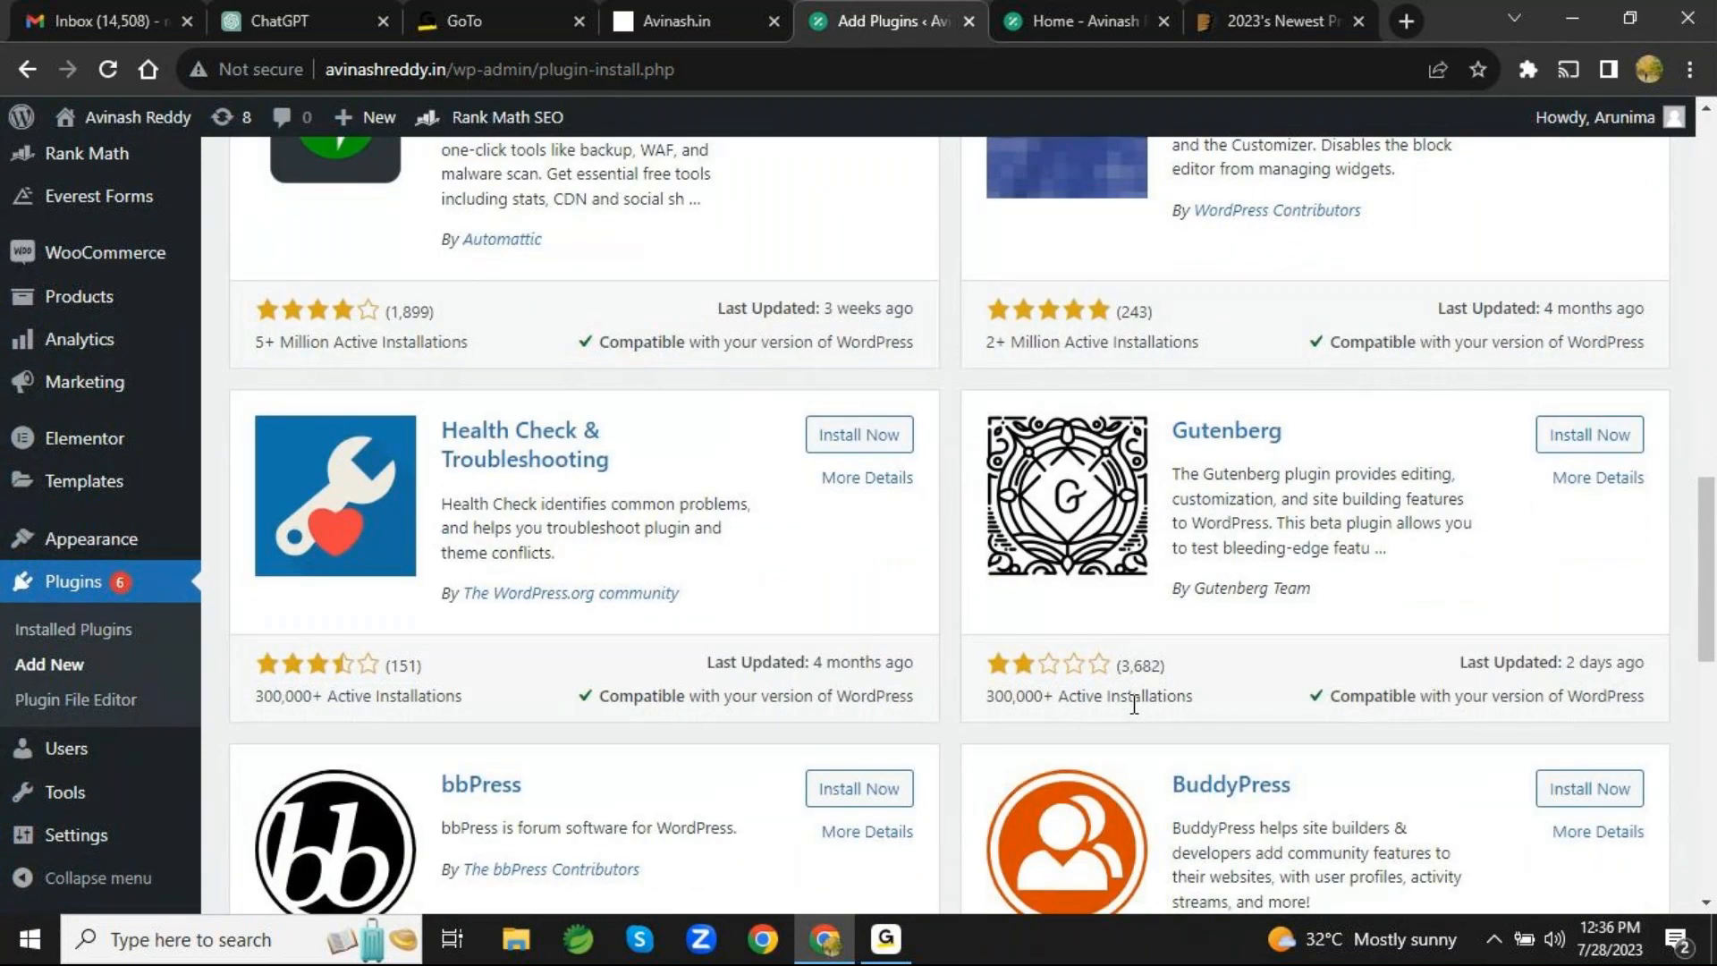
{"action": "scroll", "coordinate": [1134, 704], "scroll_direction": "down", "scroll_amount": 6}
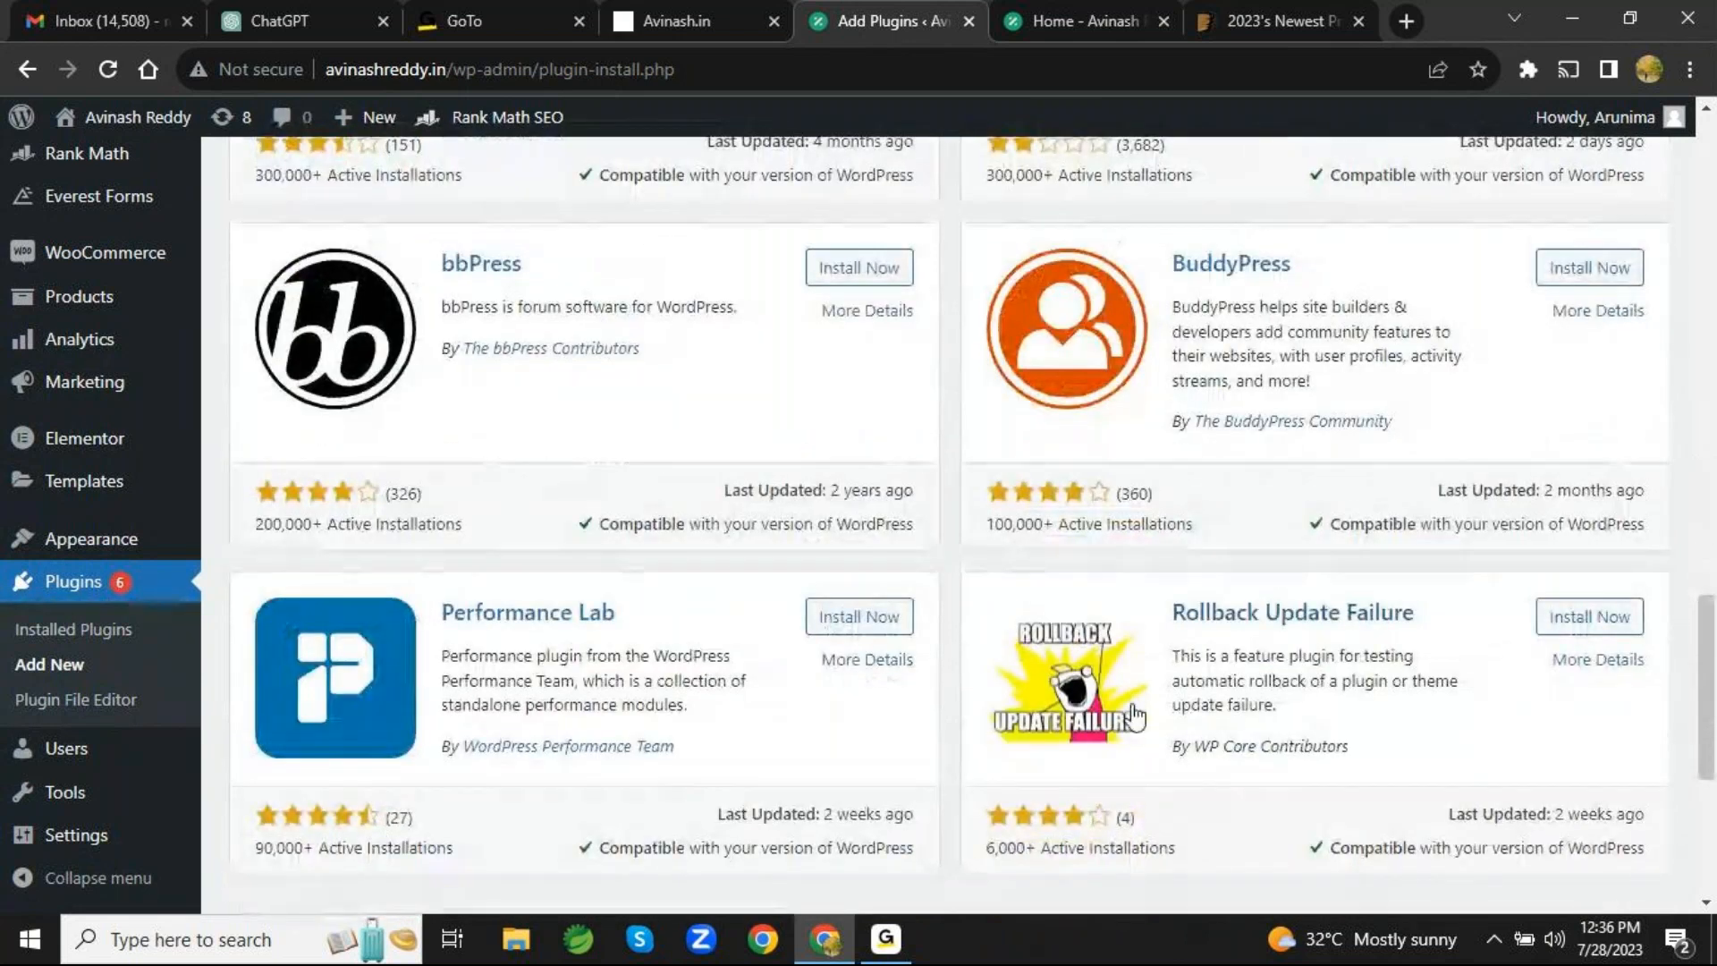
{"action": "scroll", "coordinate": [1133, 706], "scroll_direction": "down", "scroll_amount": 1}
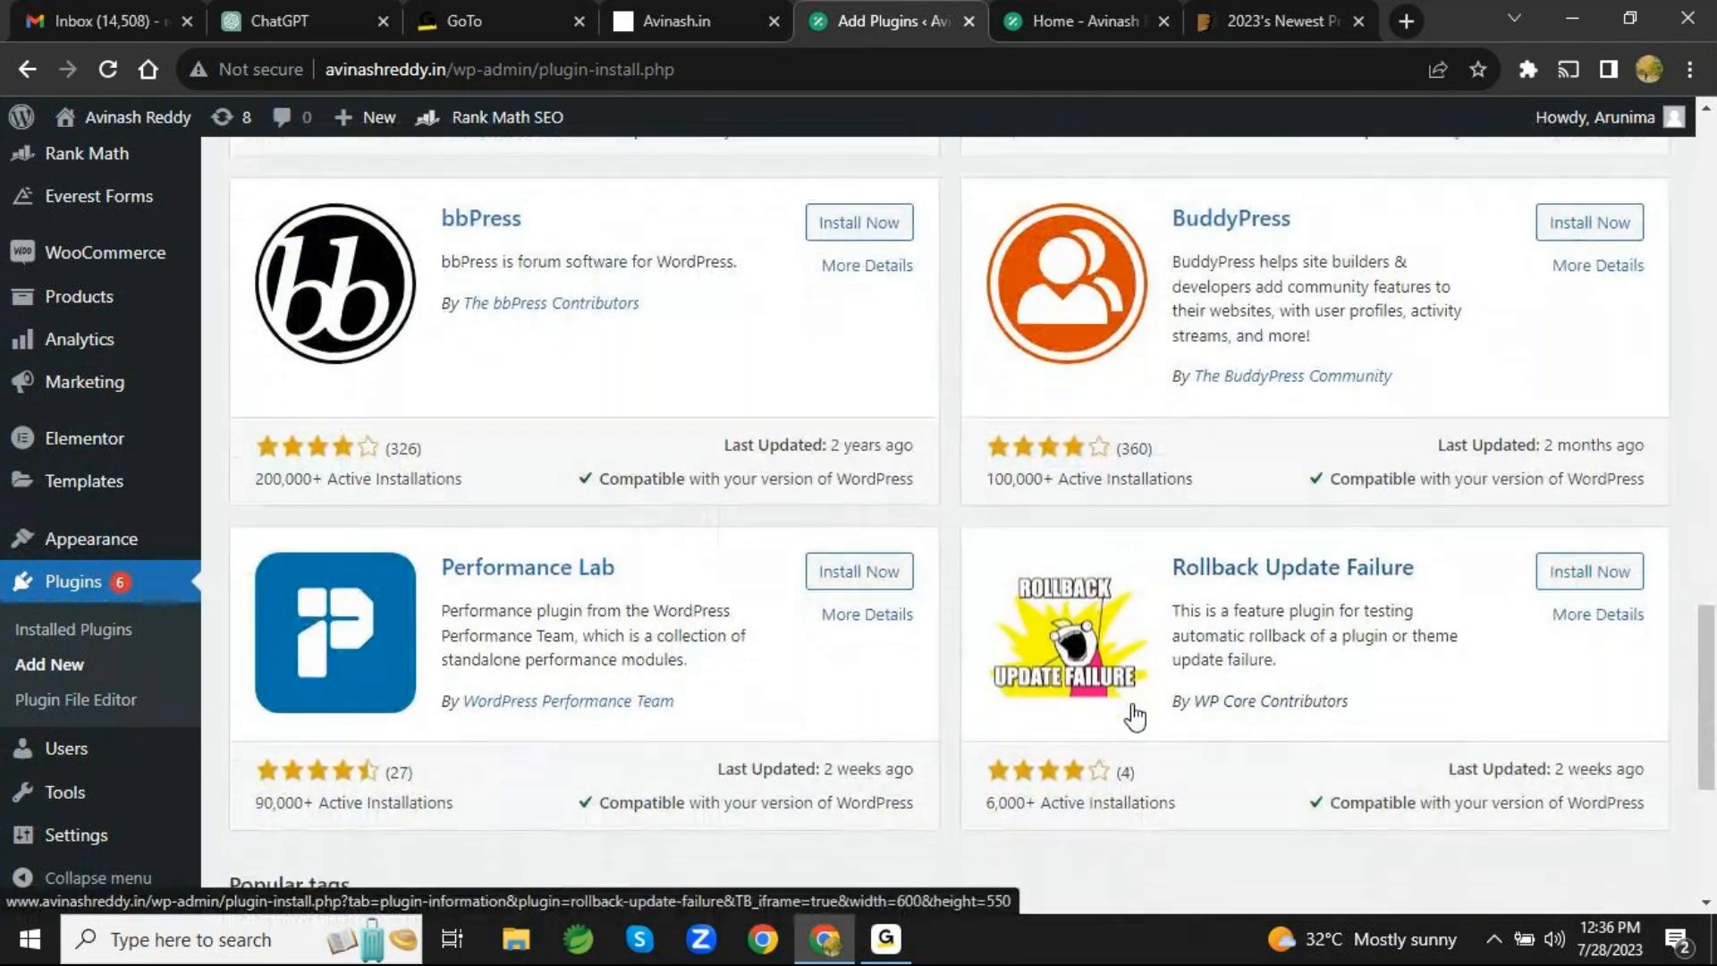
{"action": "scroll", "coordinate": [1134, 715], "scroll_direction": "down", "scroll_amount": 3}
{"action": "scroll", "coordinate": [1134, 715], "scroll_direction": "up", "scroll_amount": 18}
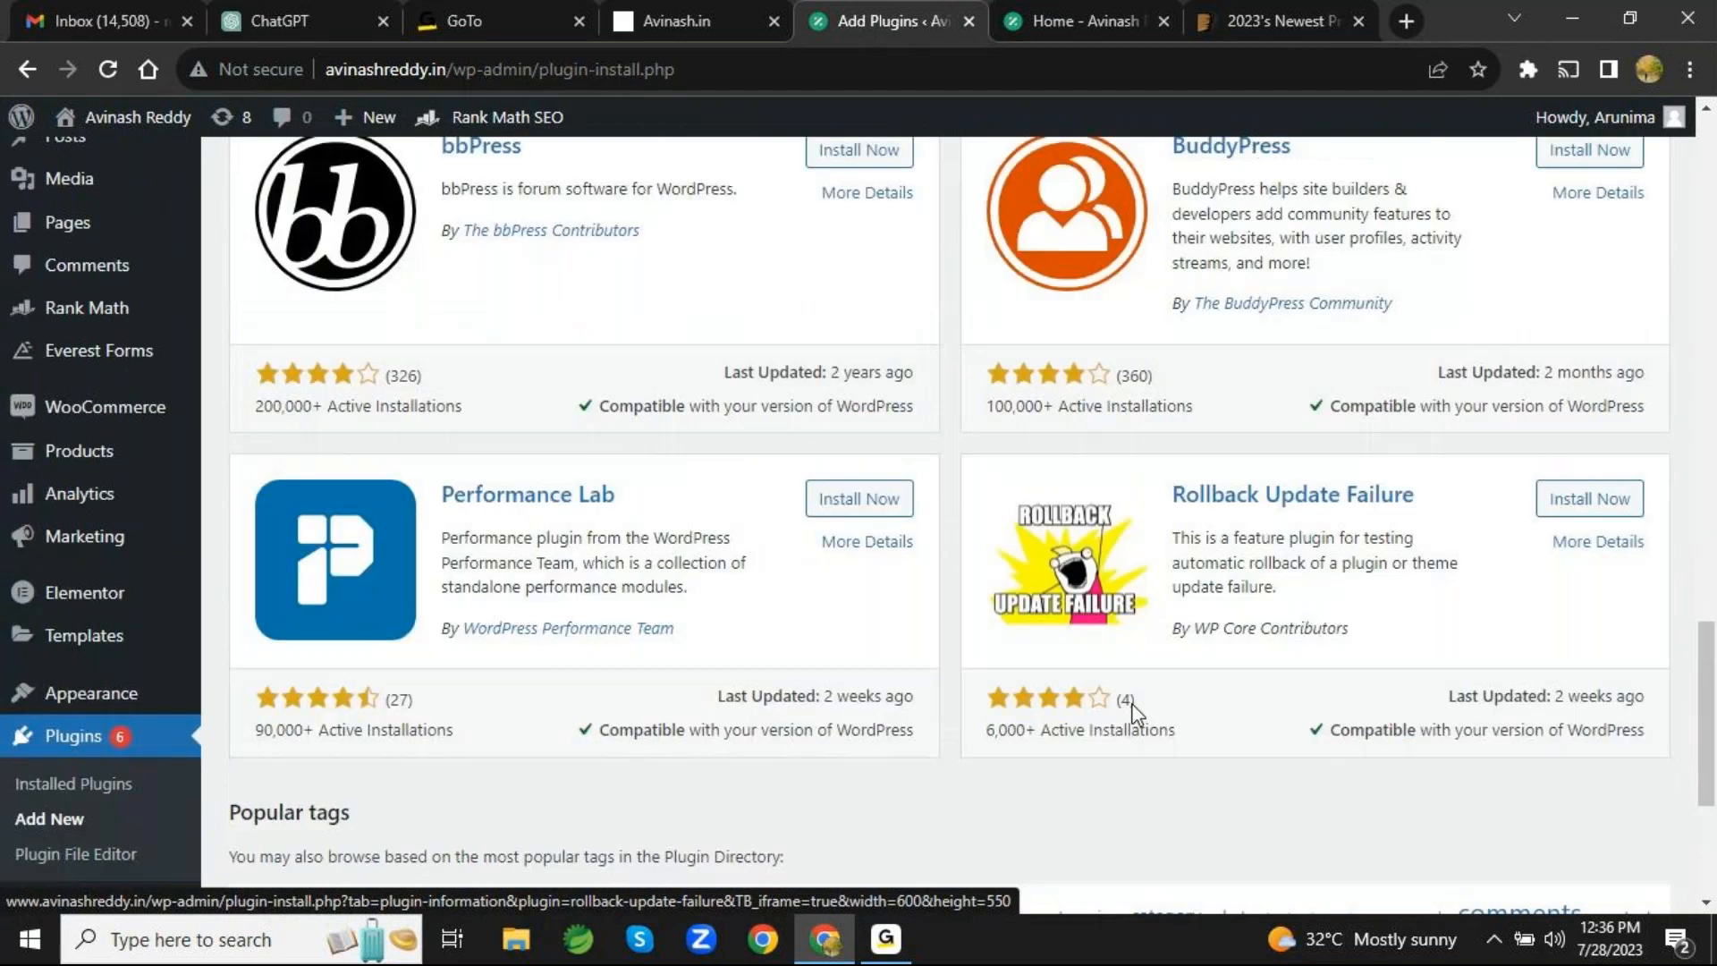
{"action": "scroll", "coordinate": [1134, 715], "scroll_direction": "up", "scroll_amount": 2}
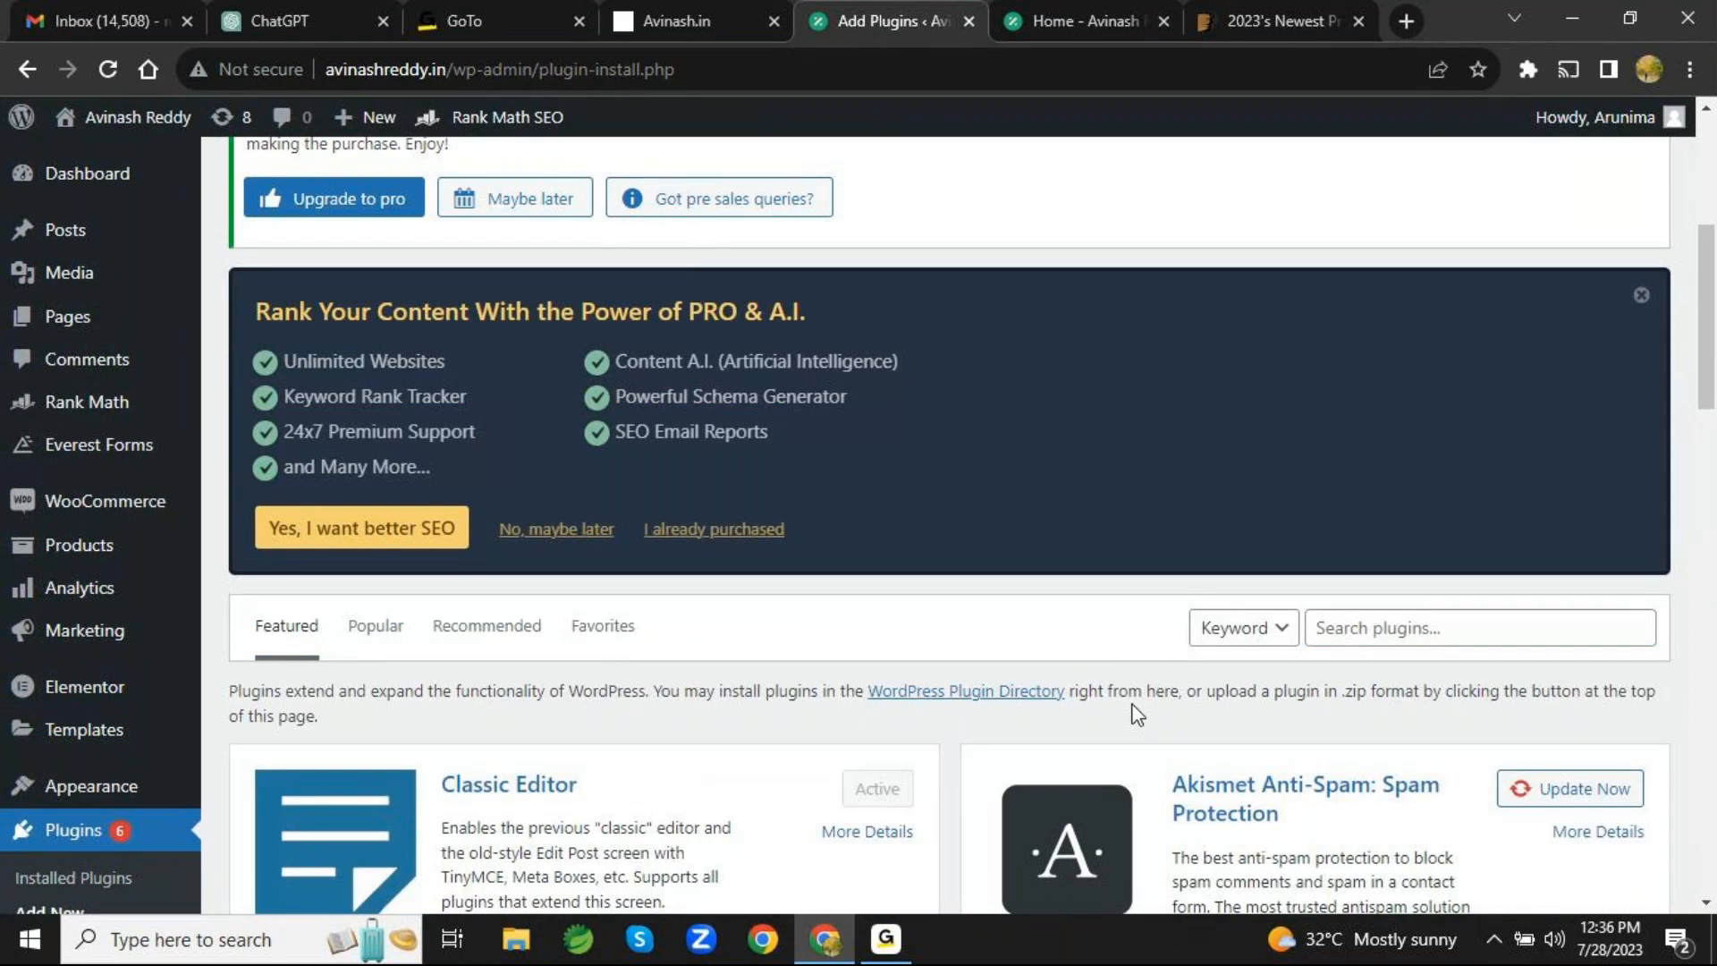
{"action": "scroll", "coordinate": [1136, 716], "scroll_direction": "down", "scroll_amount": 4}
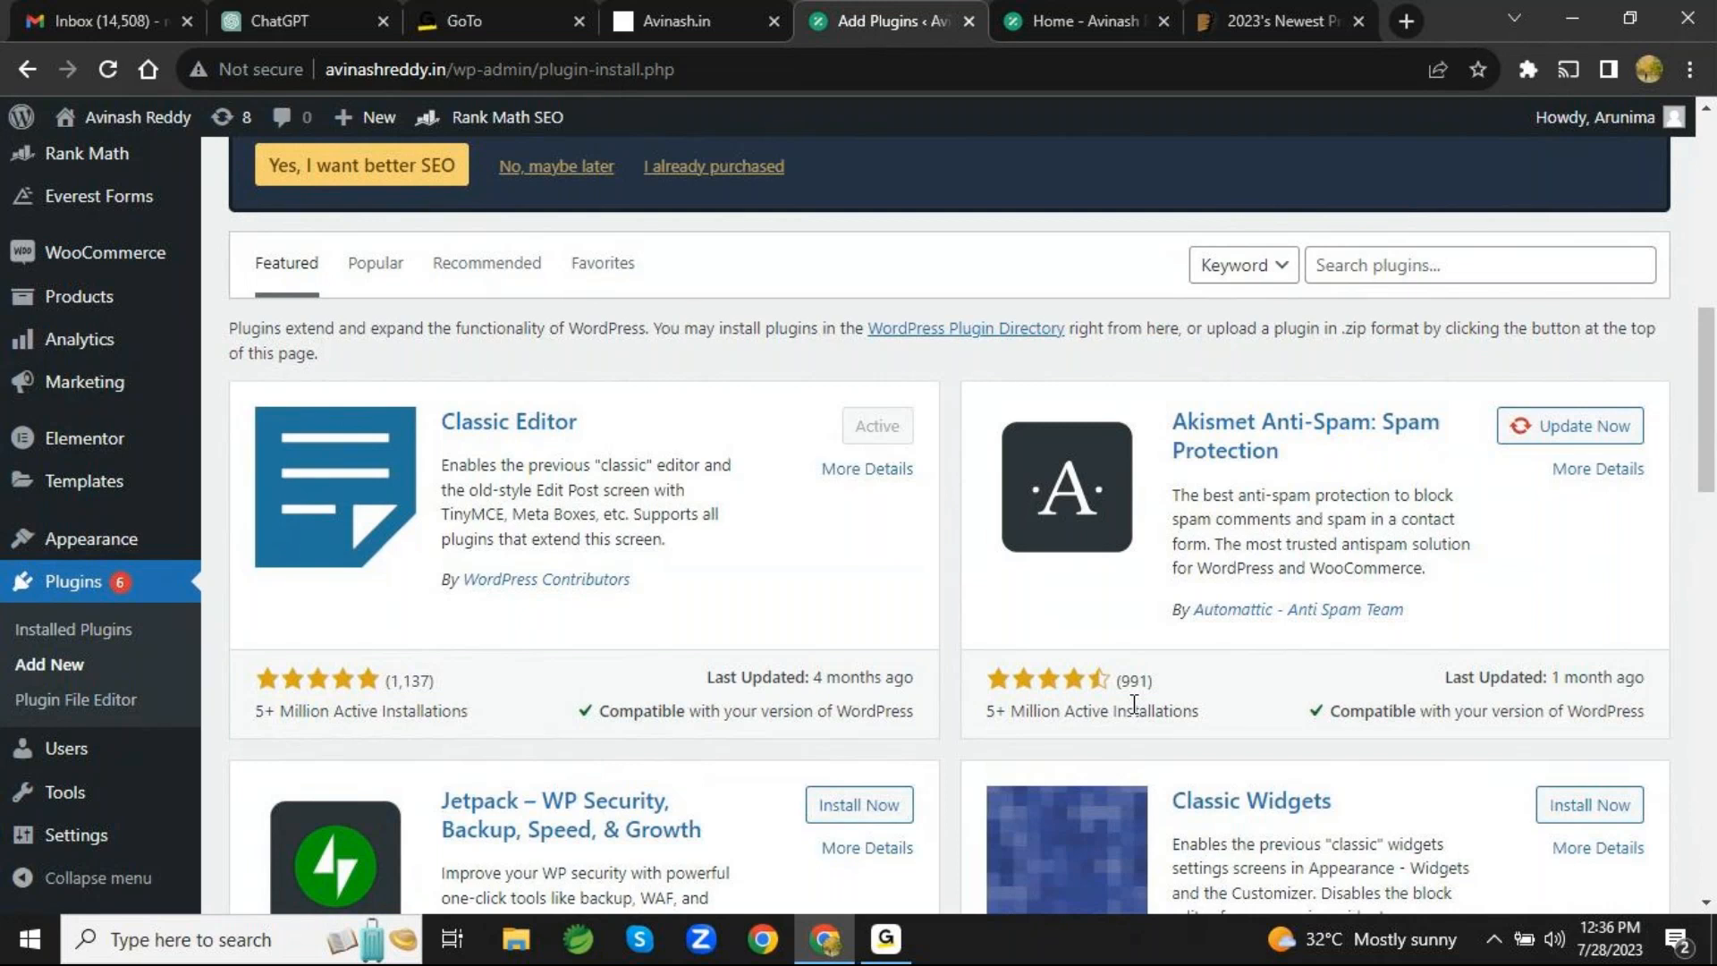
{"action": "scroll", "coordinate": [1134, 703], "scroll_direction": "down", "scroll_amount": 3}
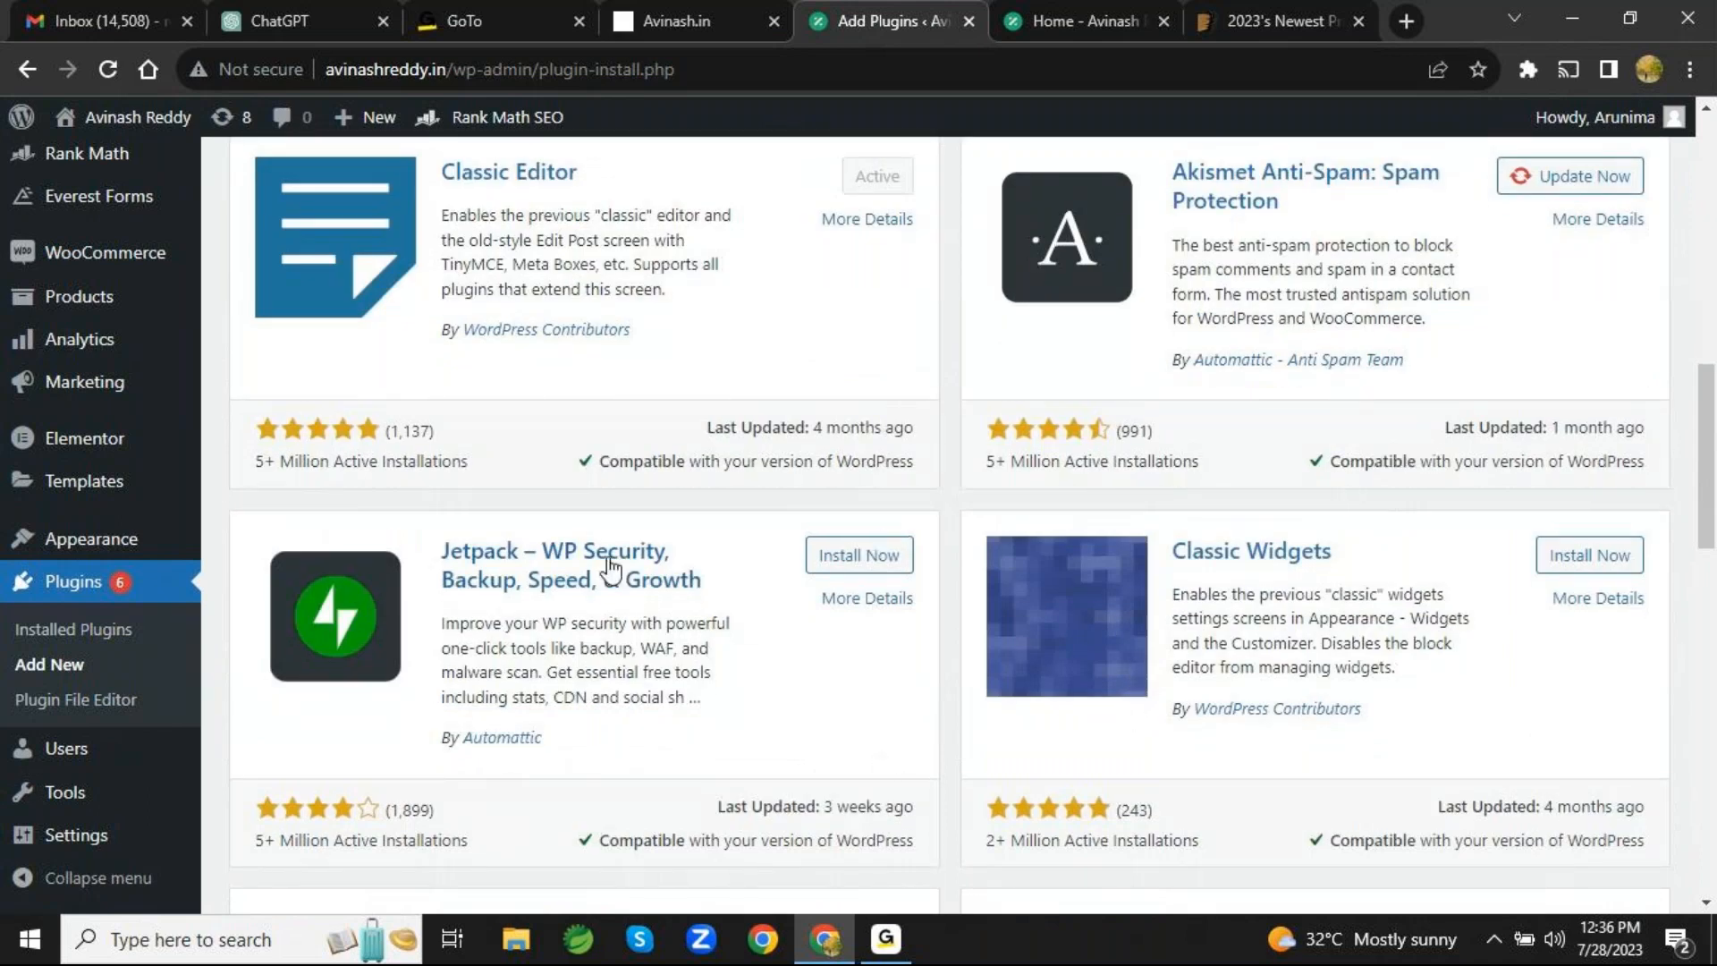
- View the page for adding a new user and examine its name, email, password, notification and role fields
{"action": "mouse_move", "coordinate": [182, 764]}
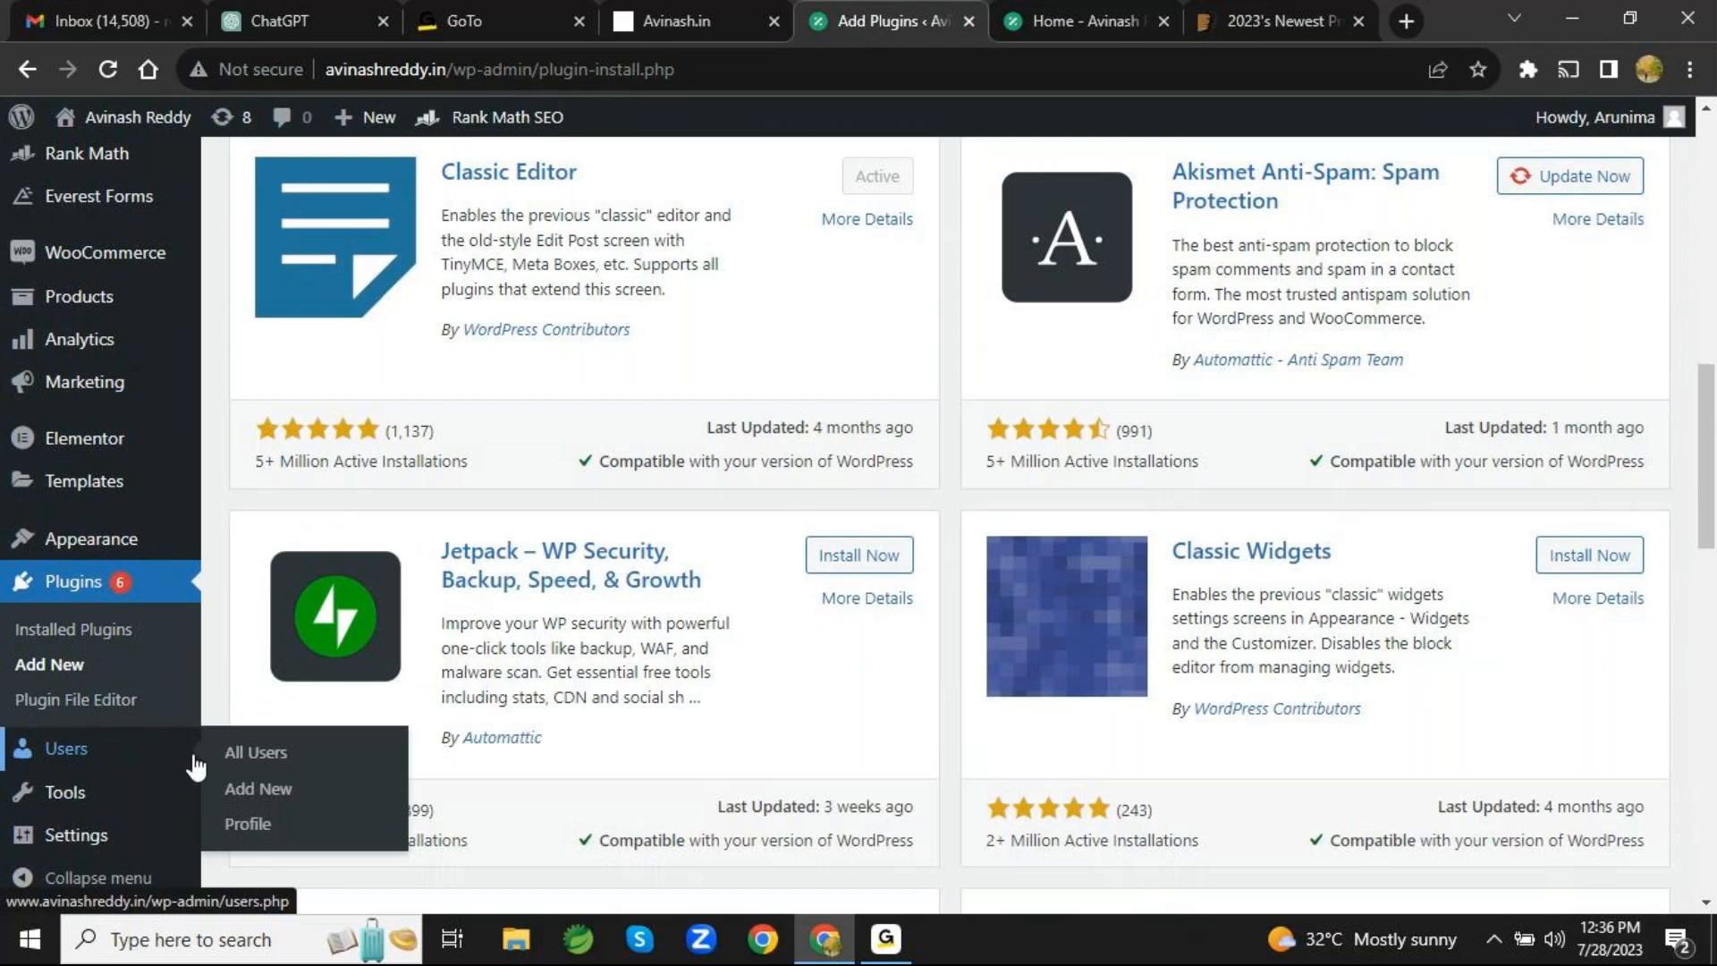
{"action": "left_click", "coordinate": [252, 790]}
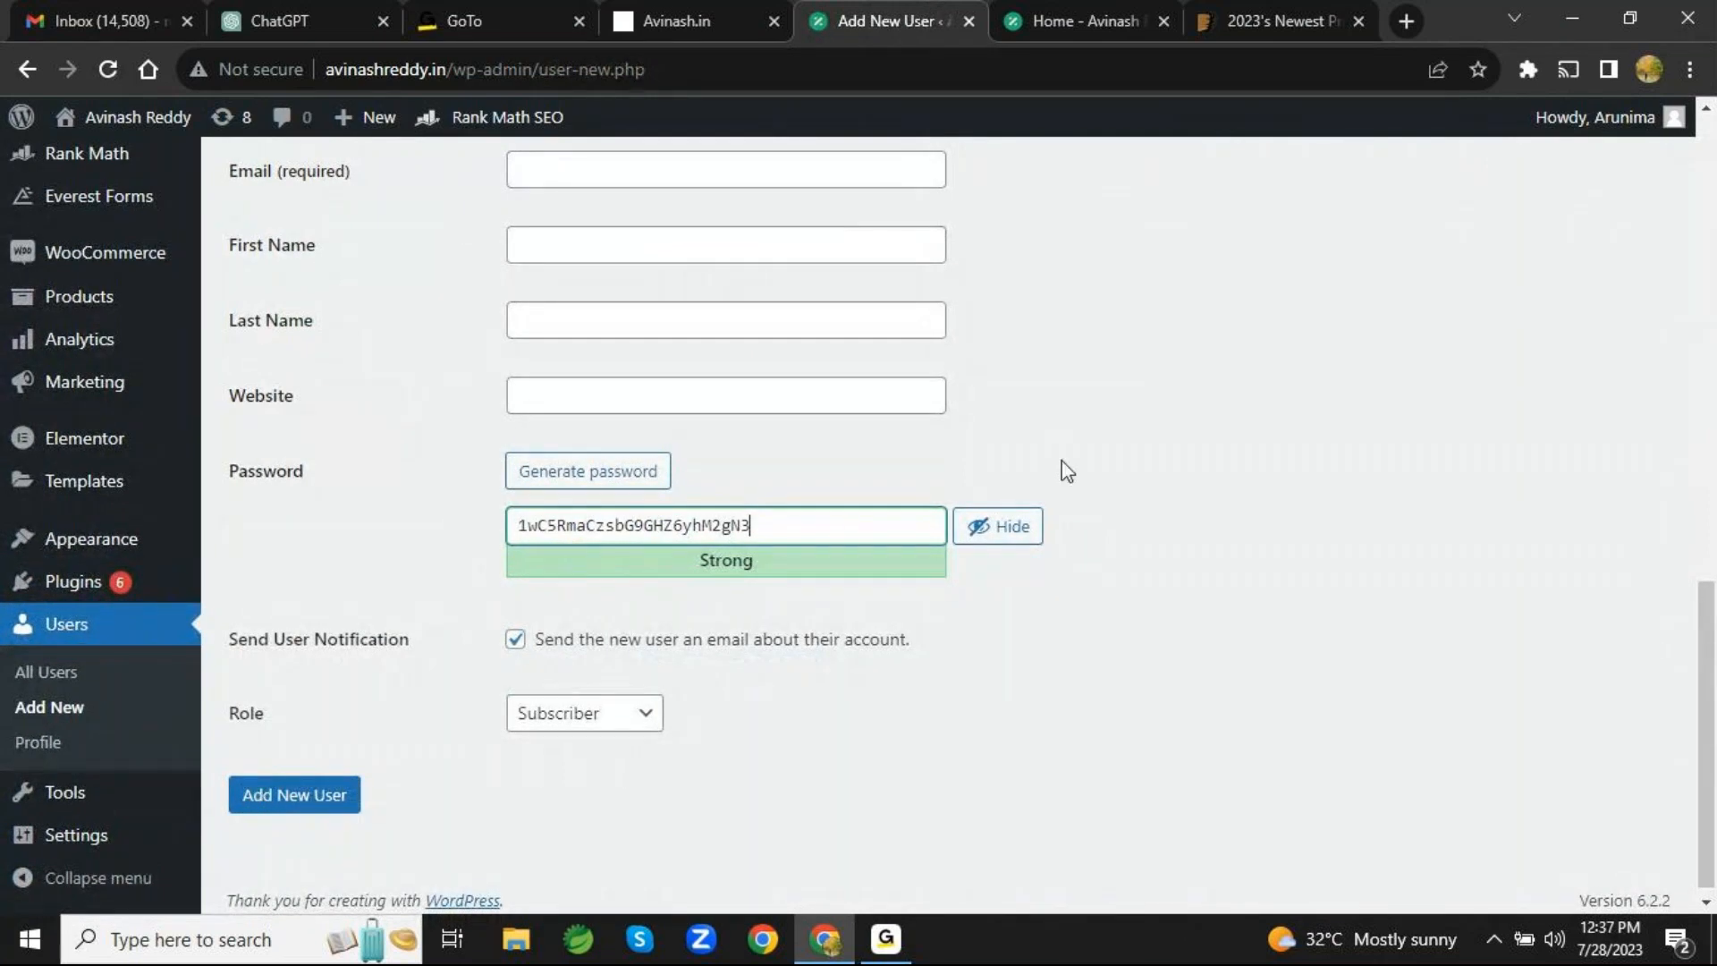
{"action": "scroll", "coordinate": [1067, 471], "scroll_direction": "up", "scroll_amount": 10}
{"action": "scroll", "coordinate": [1067, 471], "scroll_direction": "down", "scroll_amount": 9}
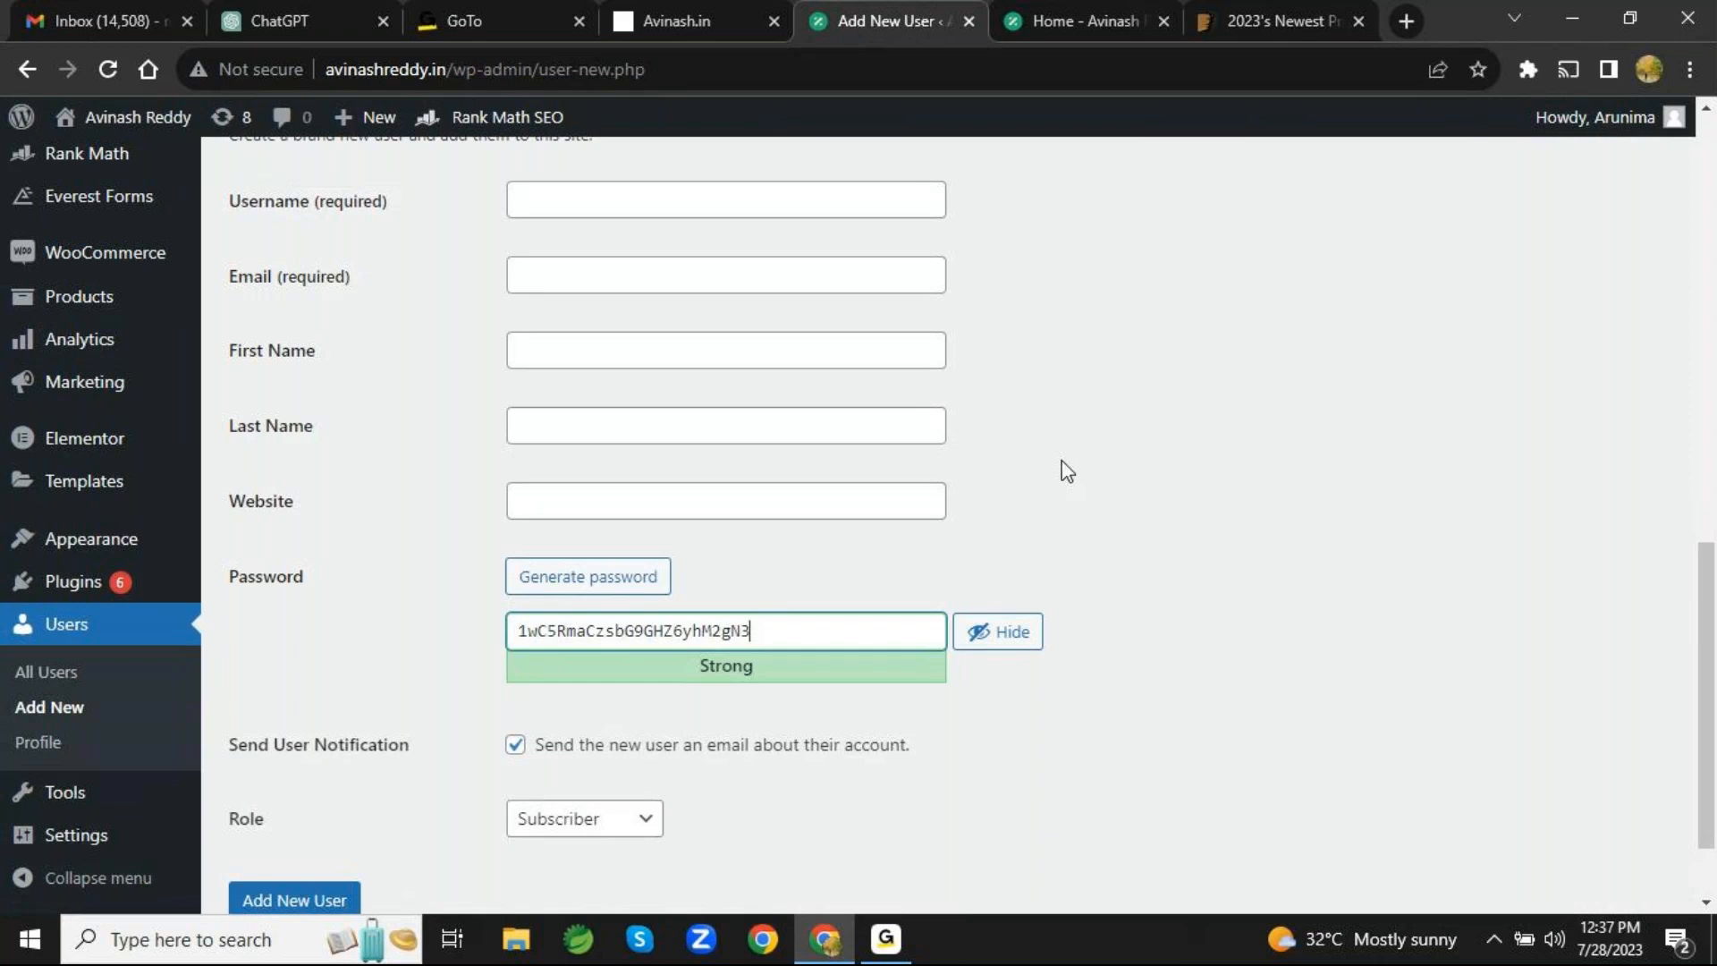
{"action": "scroll", "coordinate": [1067, 471], "scroll_direction": "down", "scroll_amount": 2}
{"action": "scroll", "coordinate": [1063, 468], "scroll_direction": "up", "scroll_amount": 8}
{"action": "scroll", "coordinate": [1062, 468], "scroll_direction": "down", "scroll_amount": 8}
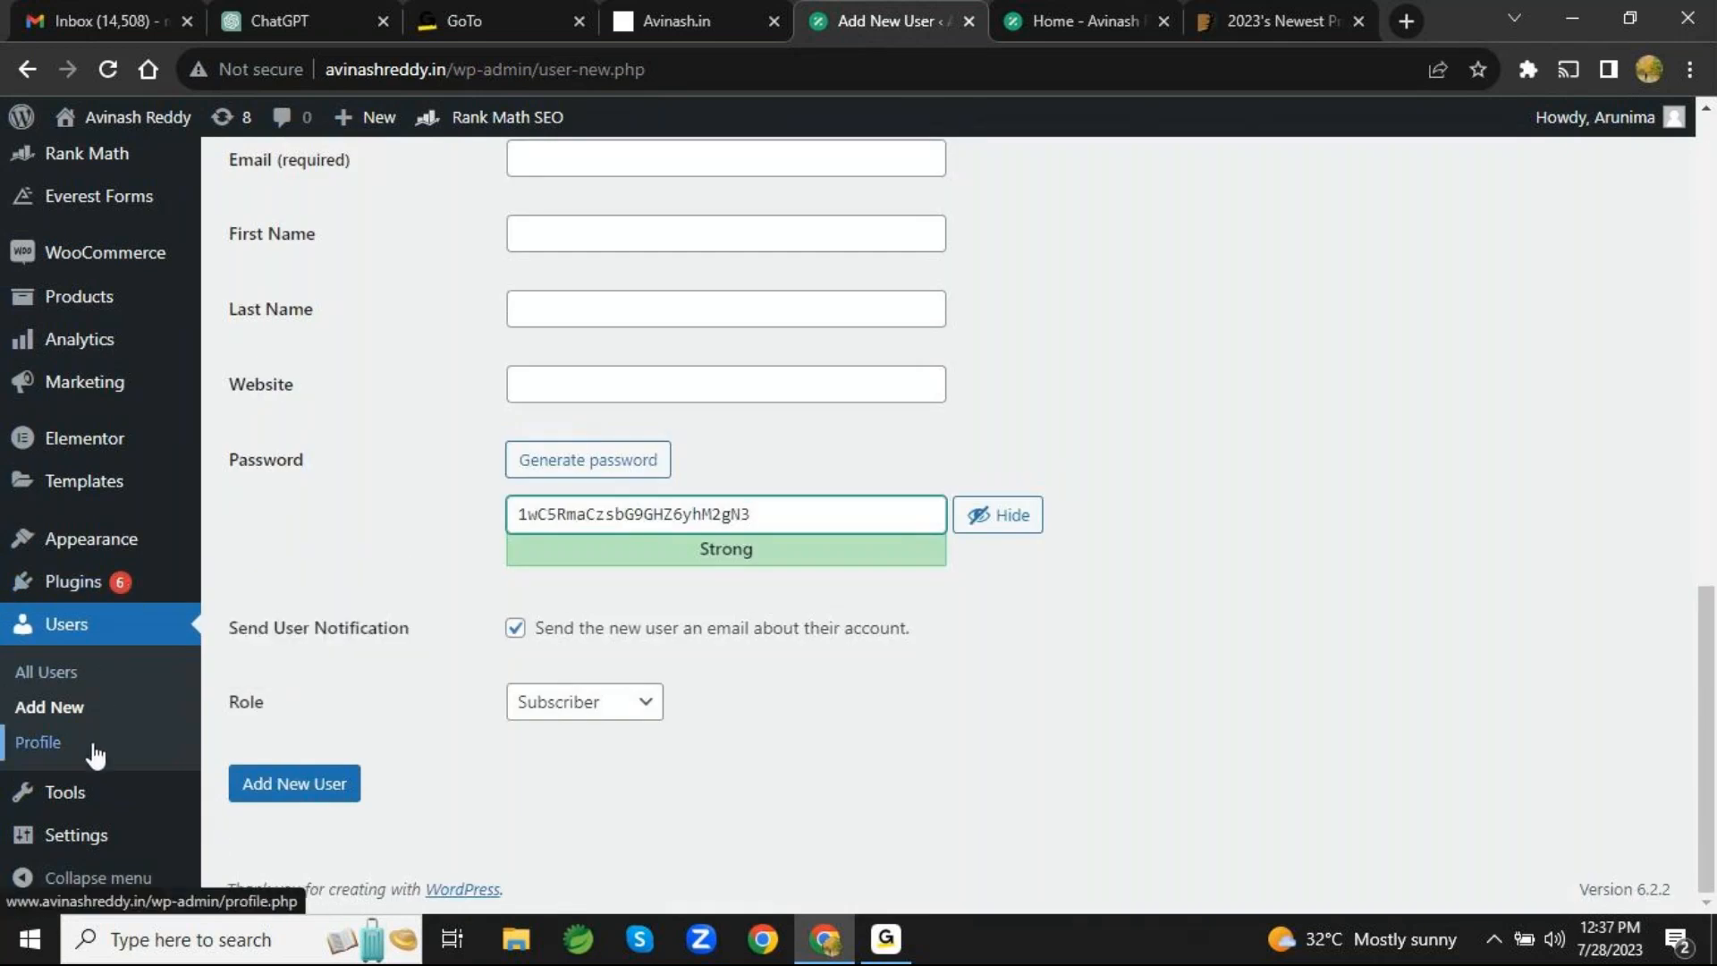
- View the Tools page and examine the available tools, including the Categories and Tags Converter and the import and export entries
{"action": "mouse_move", "coordinate": [95, 812]}
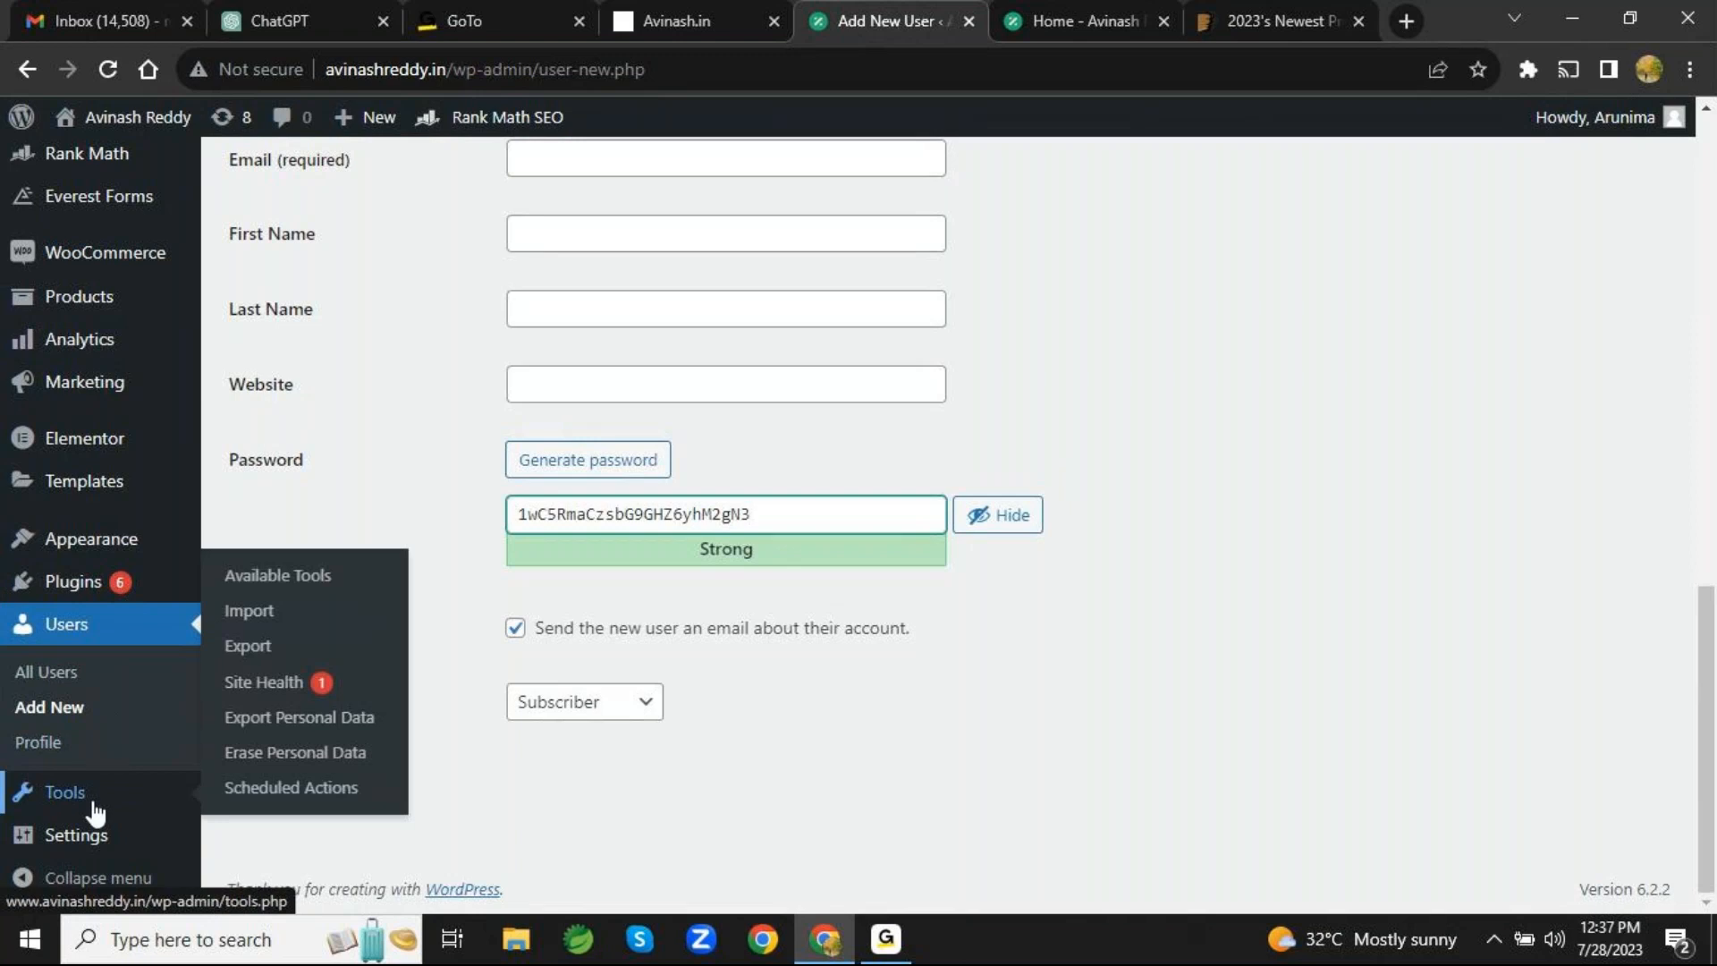
{"action": "left_click", "coordinate": [96, 812]}
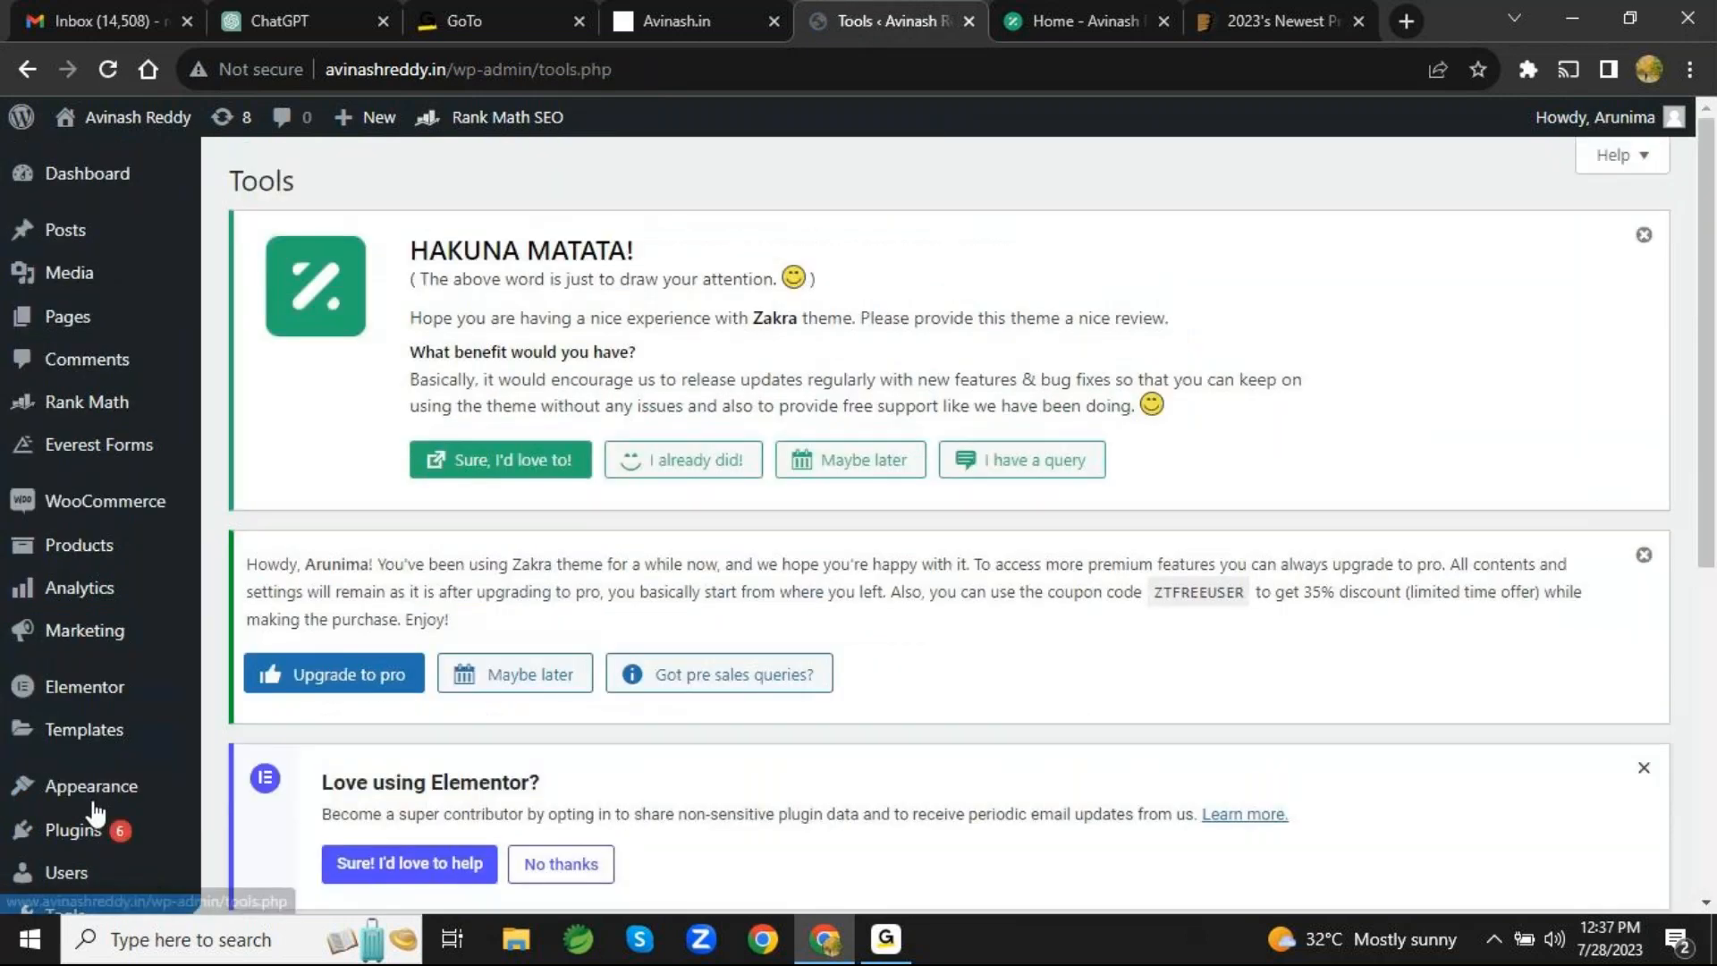
{"action": "scroll", "coordinate": [120, 734], "scroll_direction": "down", "scroll_amount": 4}
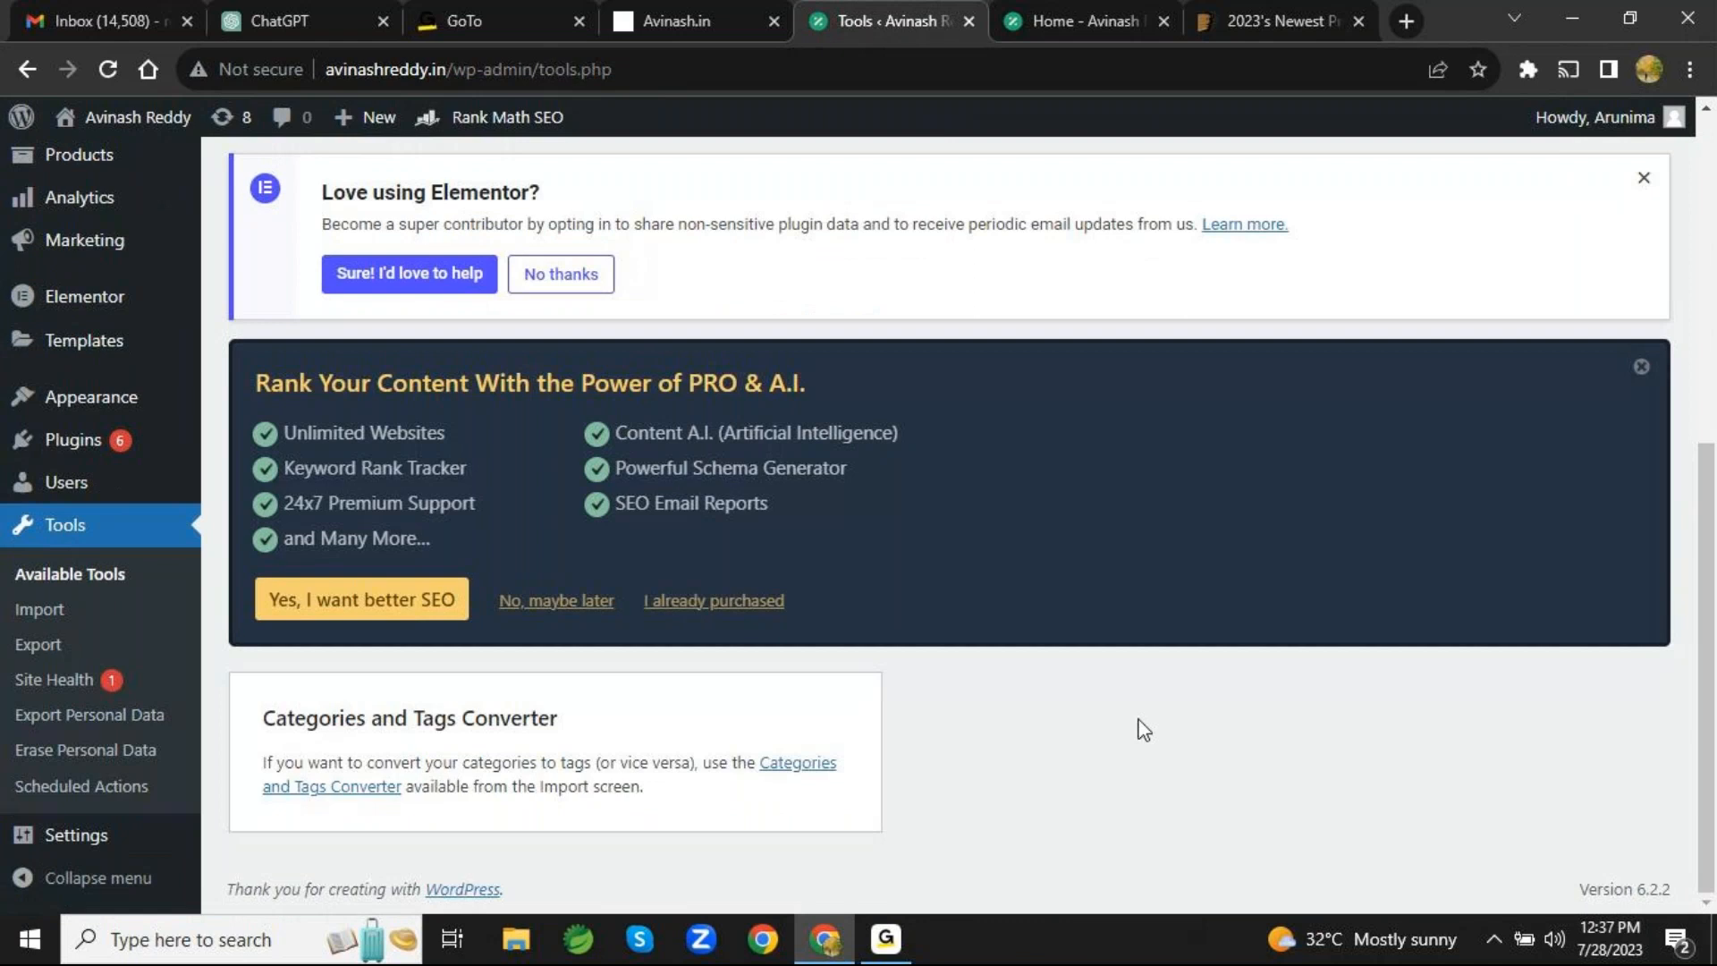
{"action": "scroll", "coordinate": [1143, 728], "scroll_direction": "up", "scroll_amount": 5}
{"action": "scroll", "coordinate": [1142, 729], "scroll_direction": "down", "scroll_amount": 5}
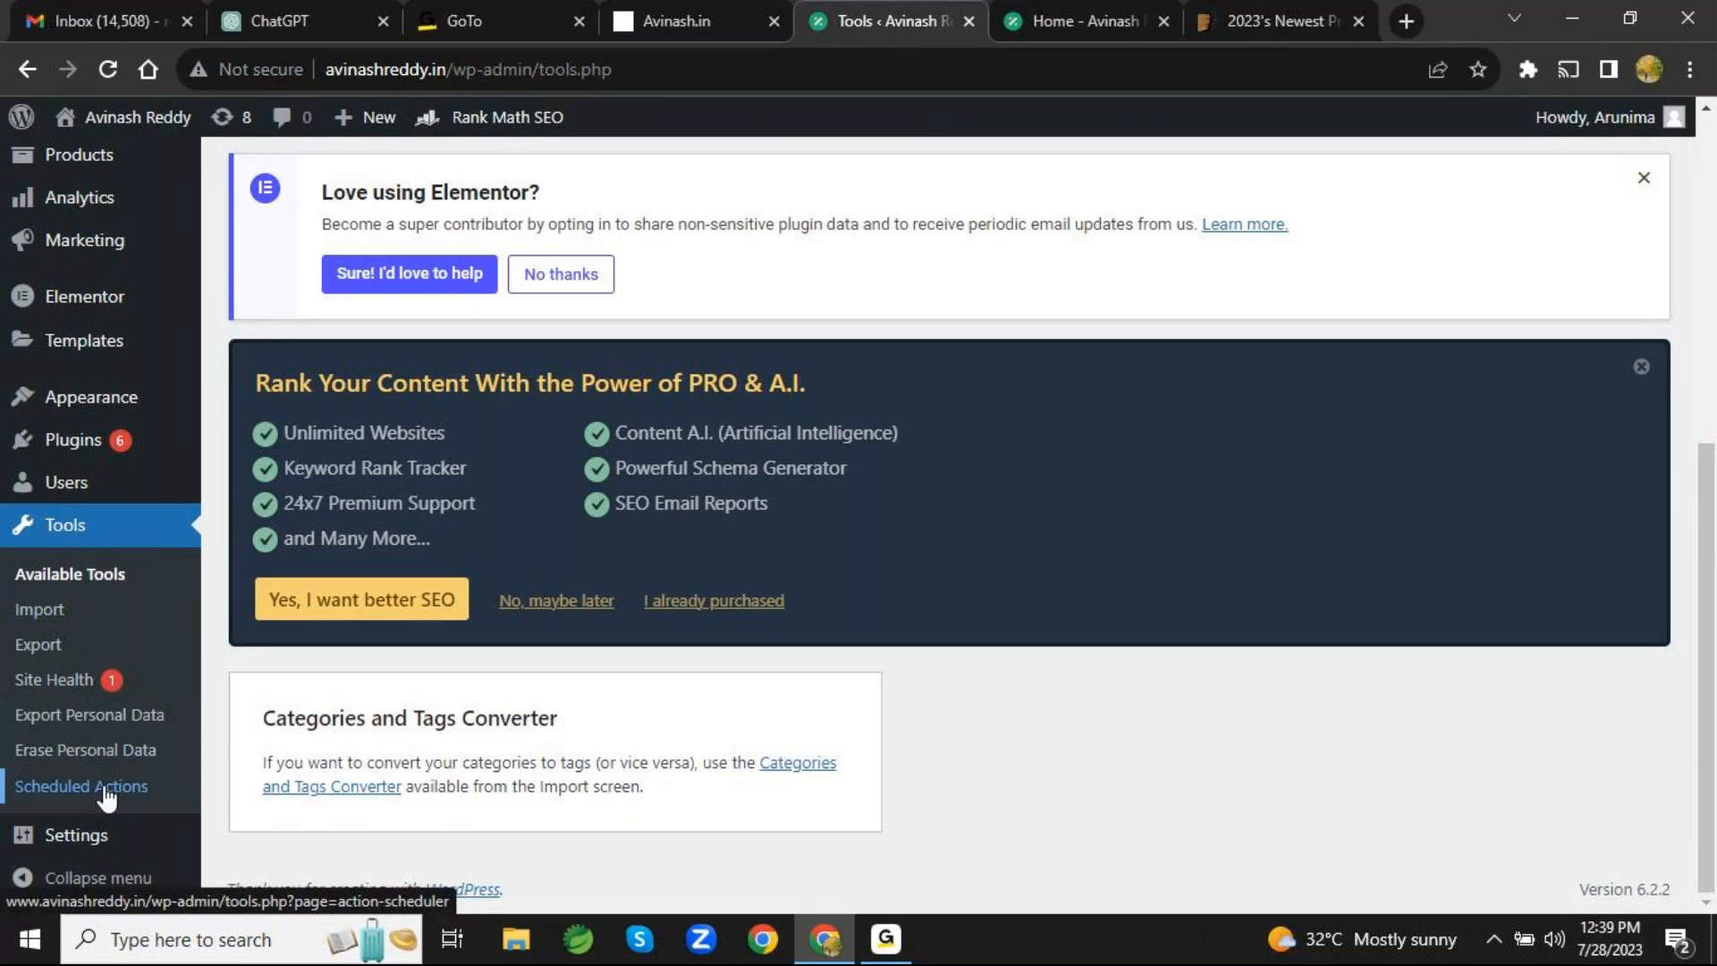
{"action": "mouse_move", "coordinate": [107, 852]}
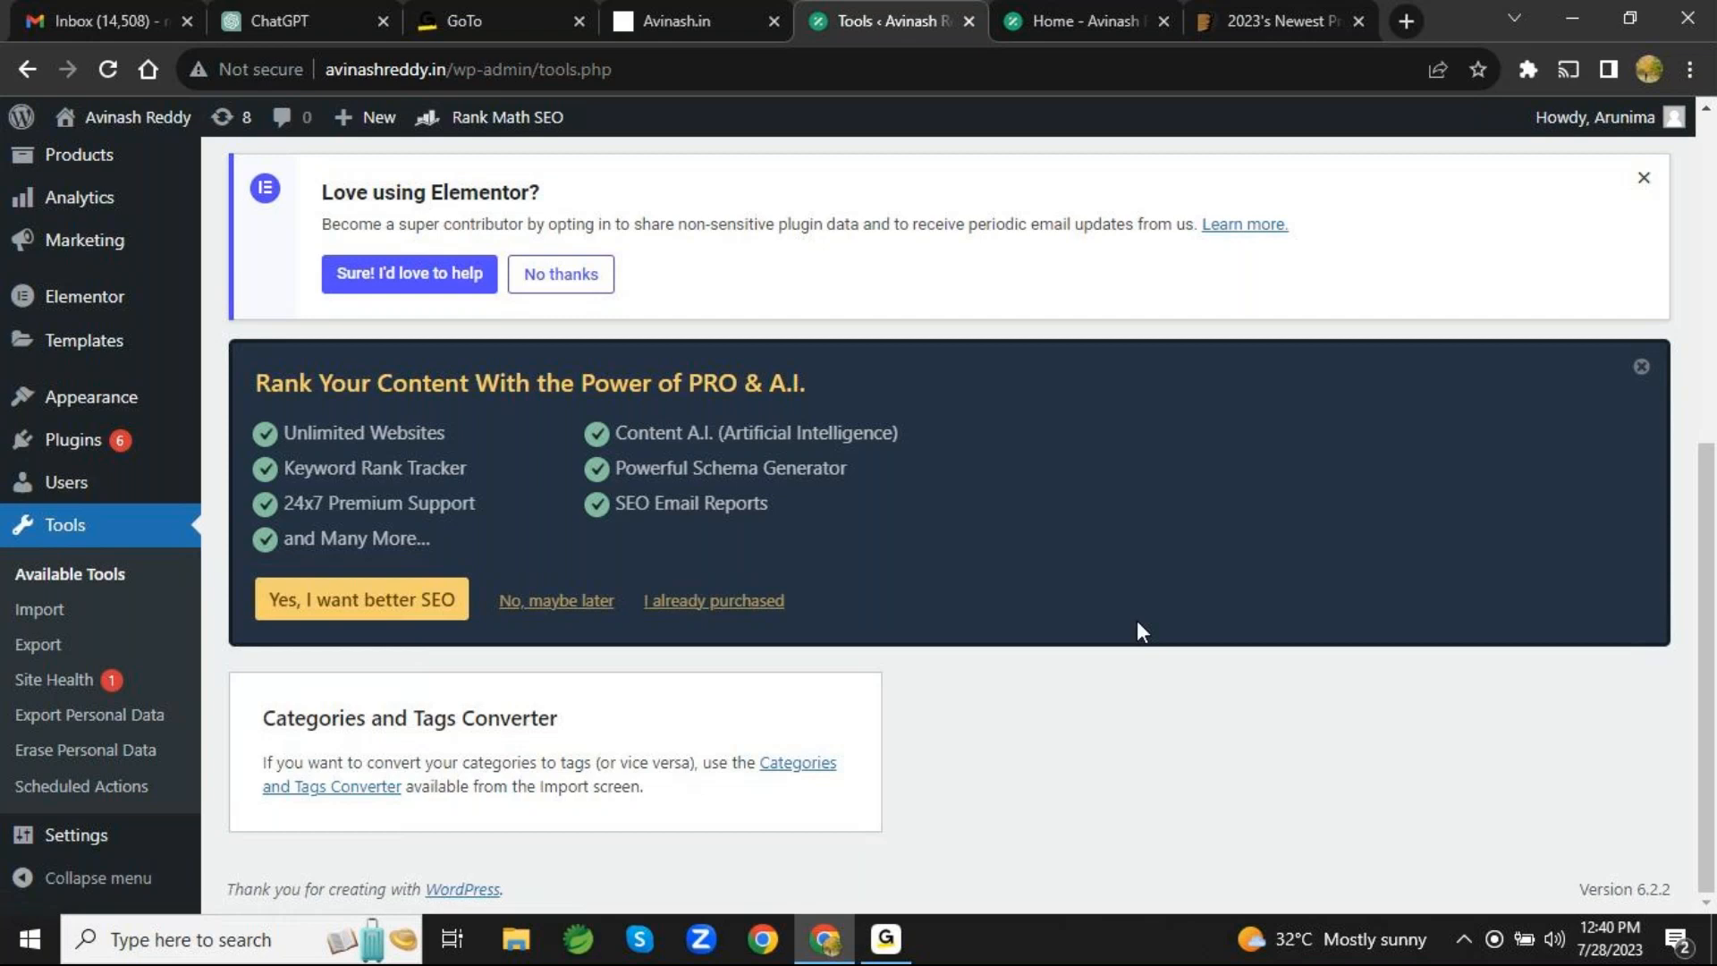
{"action": "scroll", "coordinate": [1137, 630], "scroll_direction": "up", "scroll_amount": 7}
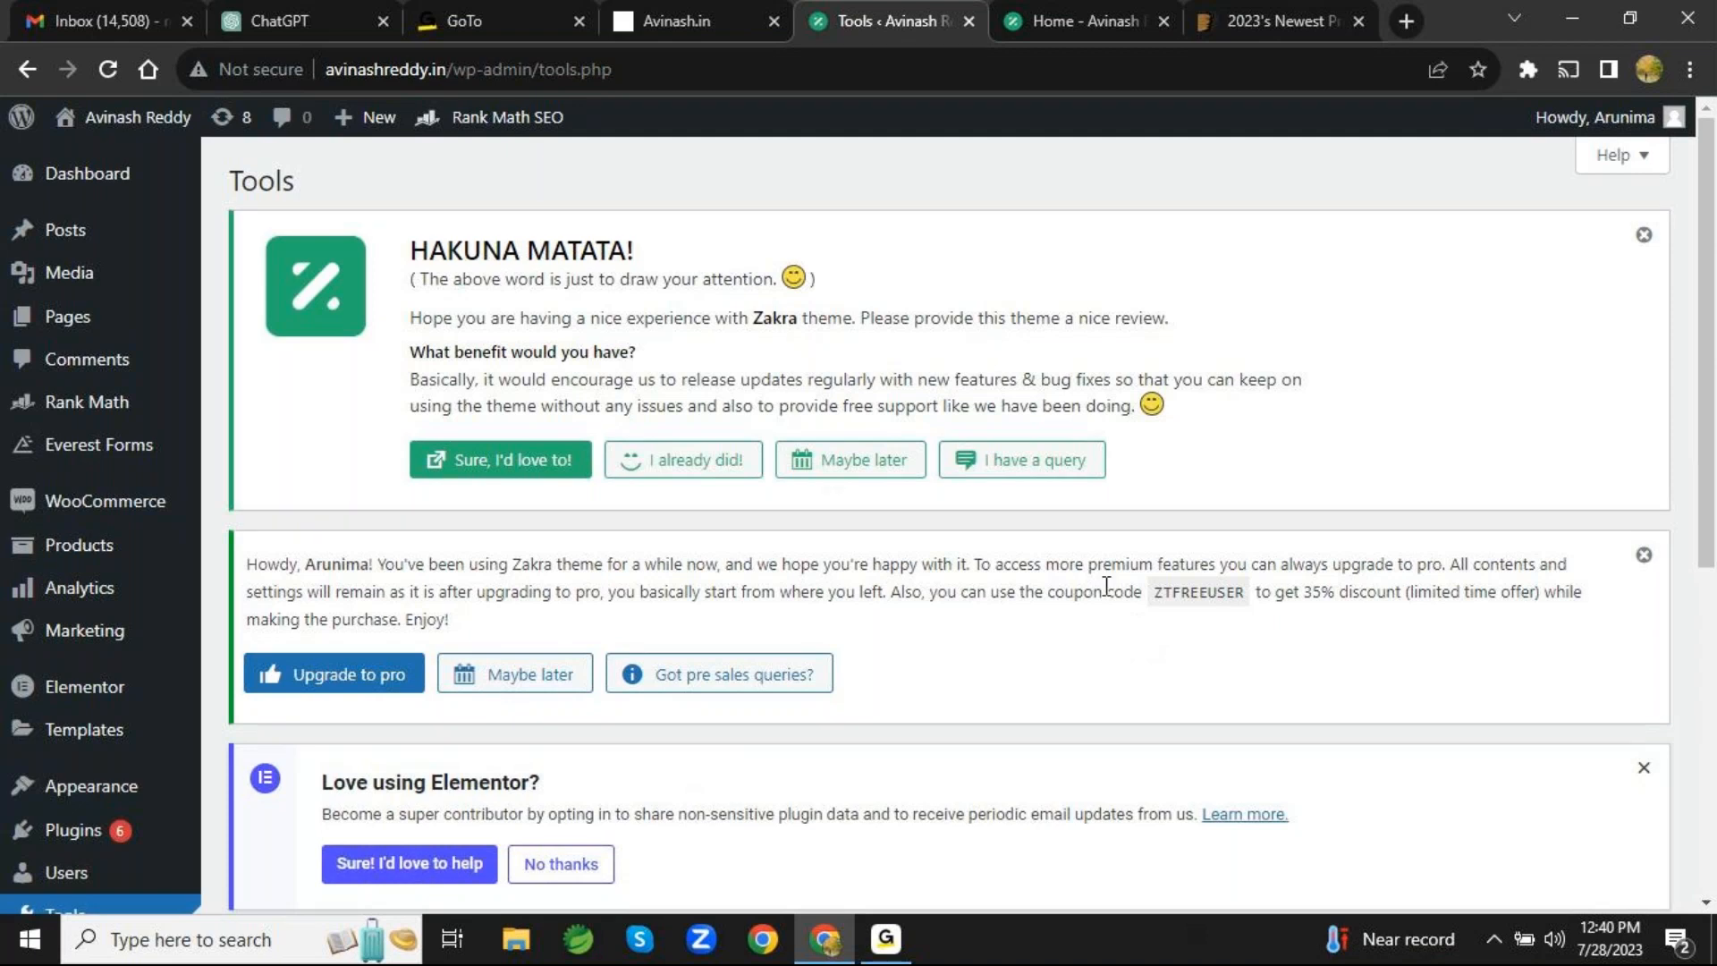
{"action": "scroll", "coordinate": [1106, 585], "scroll_direction": "down", "scroll_amount": 6}
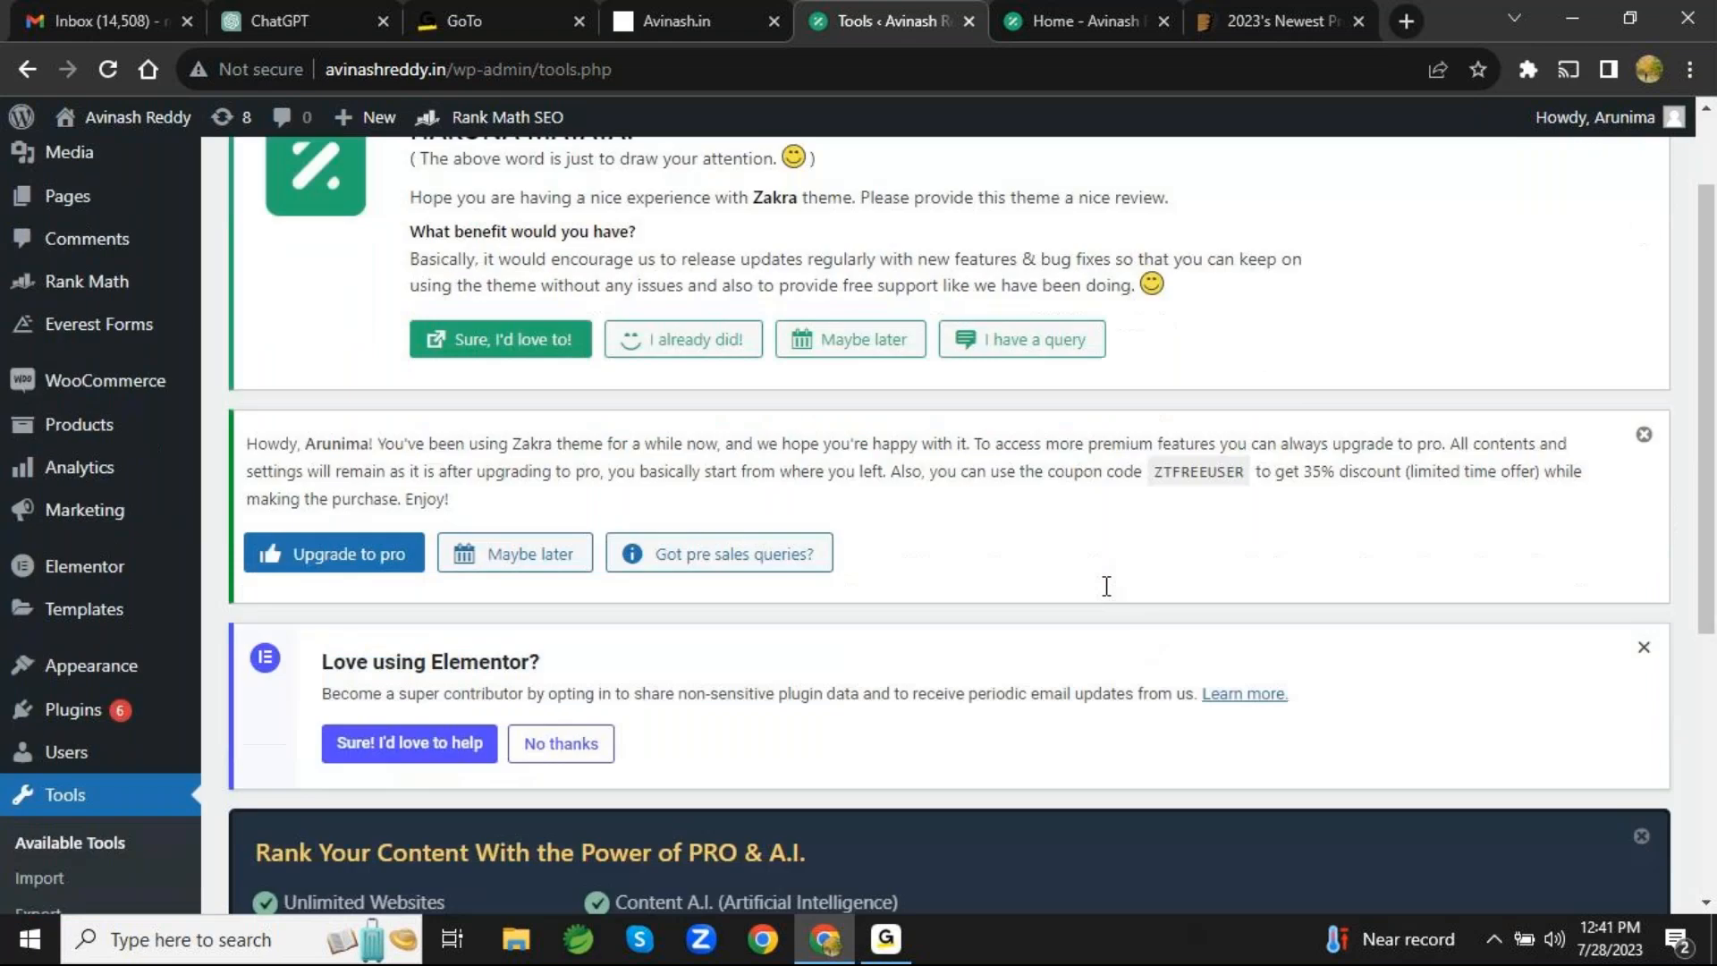
{"action": "scroll", "coordinate": [1103, 584], "scroll_direction": "up", "scroll_amount": 6}
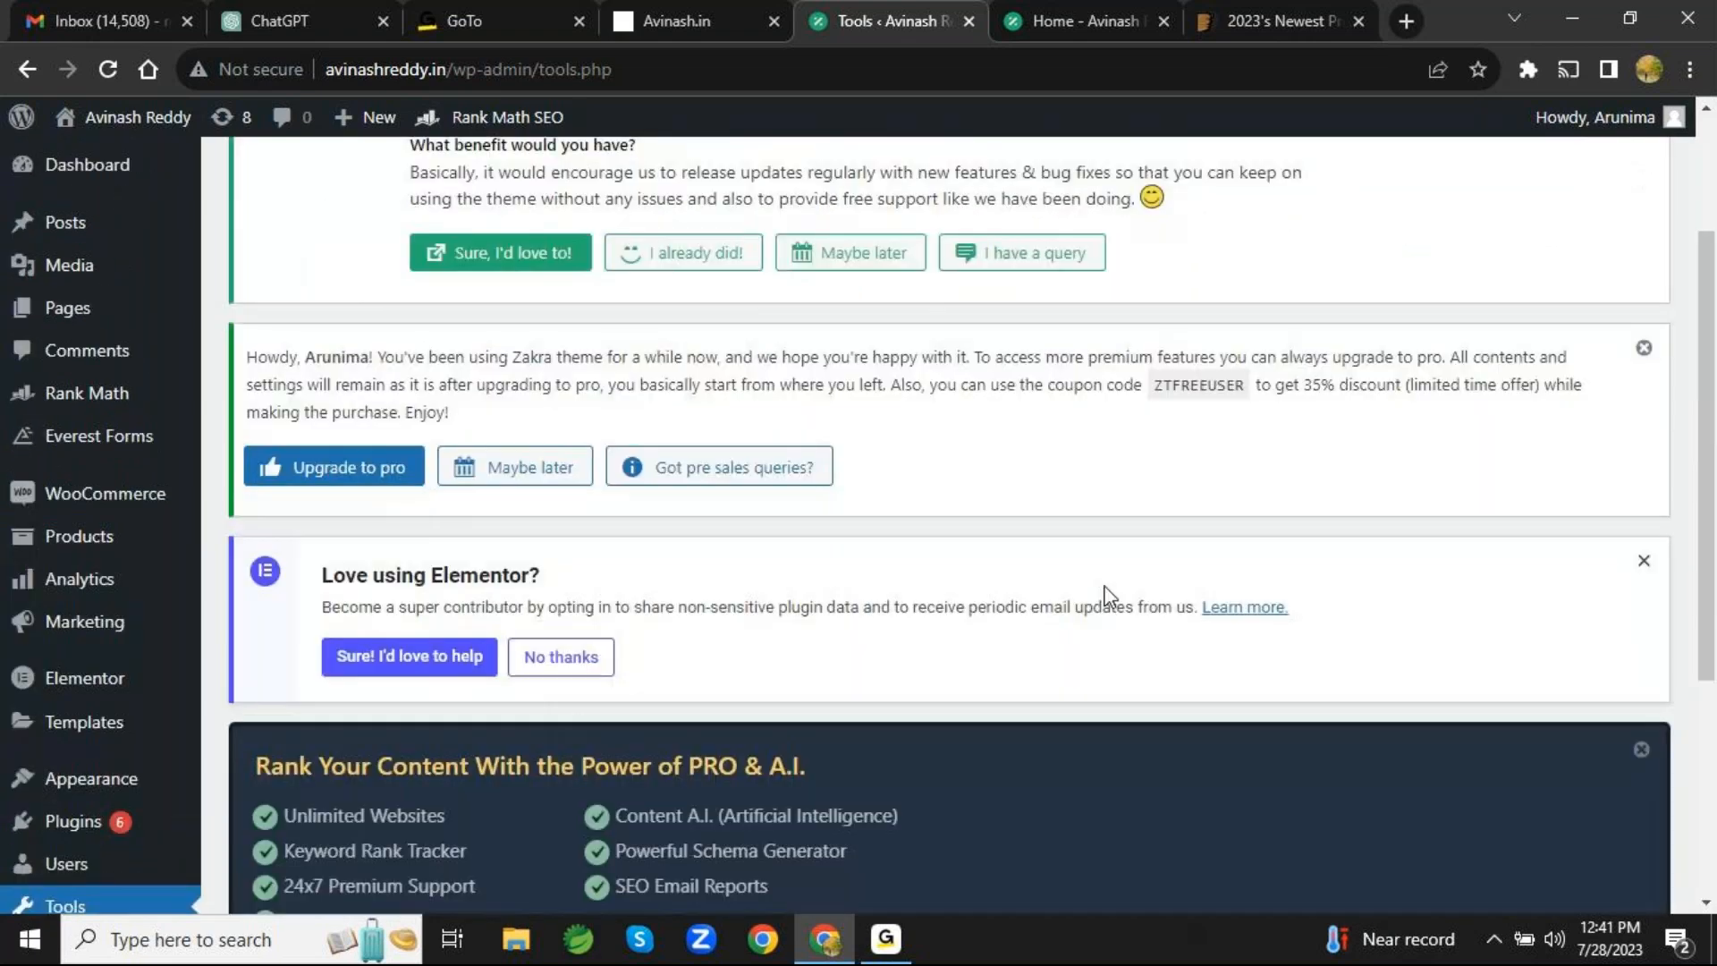
{"action": "scroll", "coordinate": [1103, 585], "scroll_direction": "down", "scroll_amount": 6}
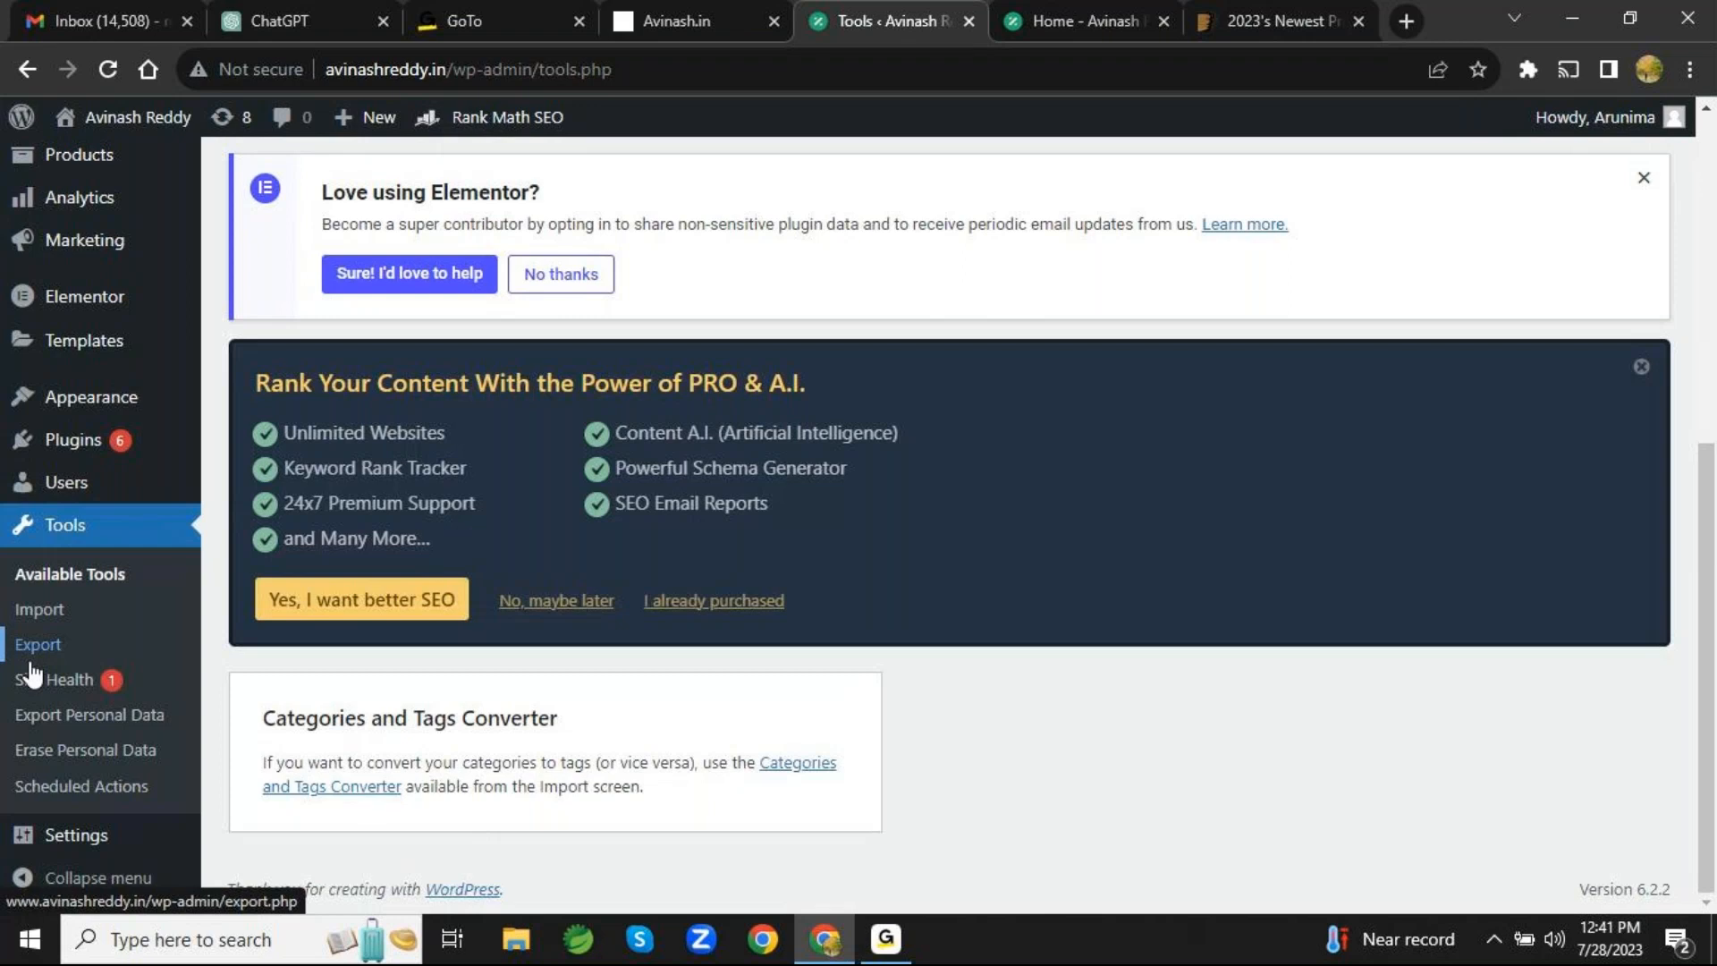
- View the list of all site pages and examine their titles, authors, dates and SEO details
{"action": "scroll", "coordinate": [29, 671], "scroll_direction": "up", "scroll_amount": 7}
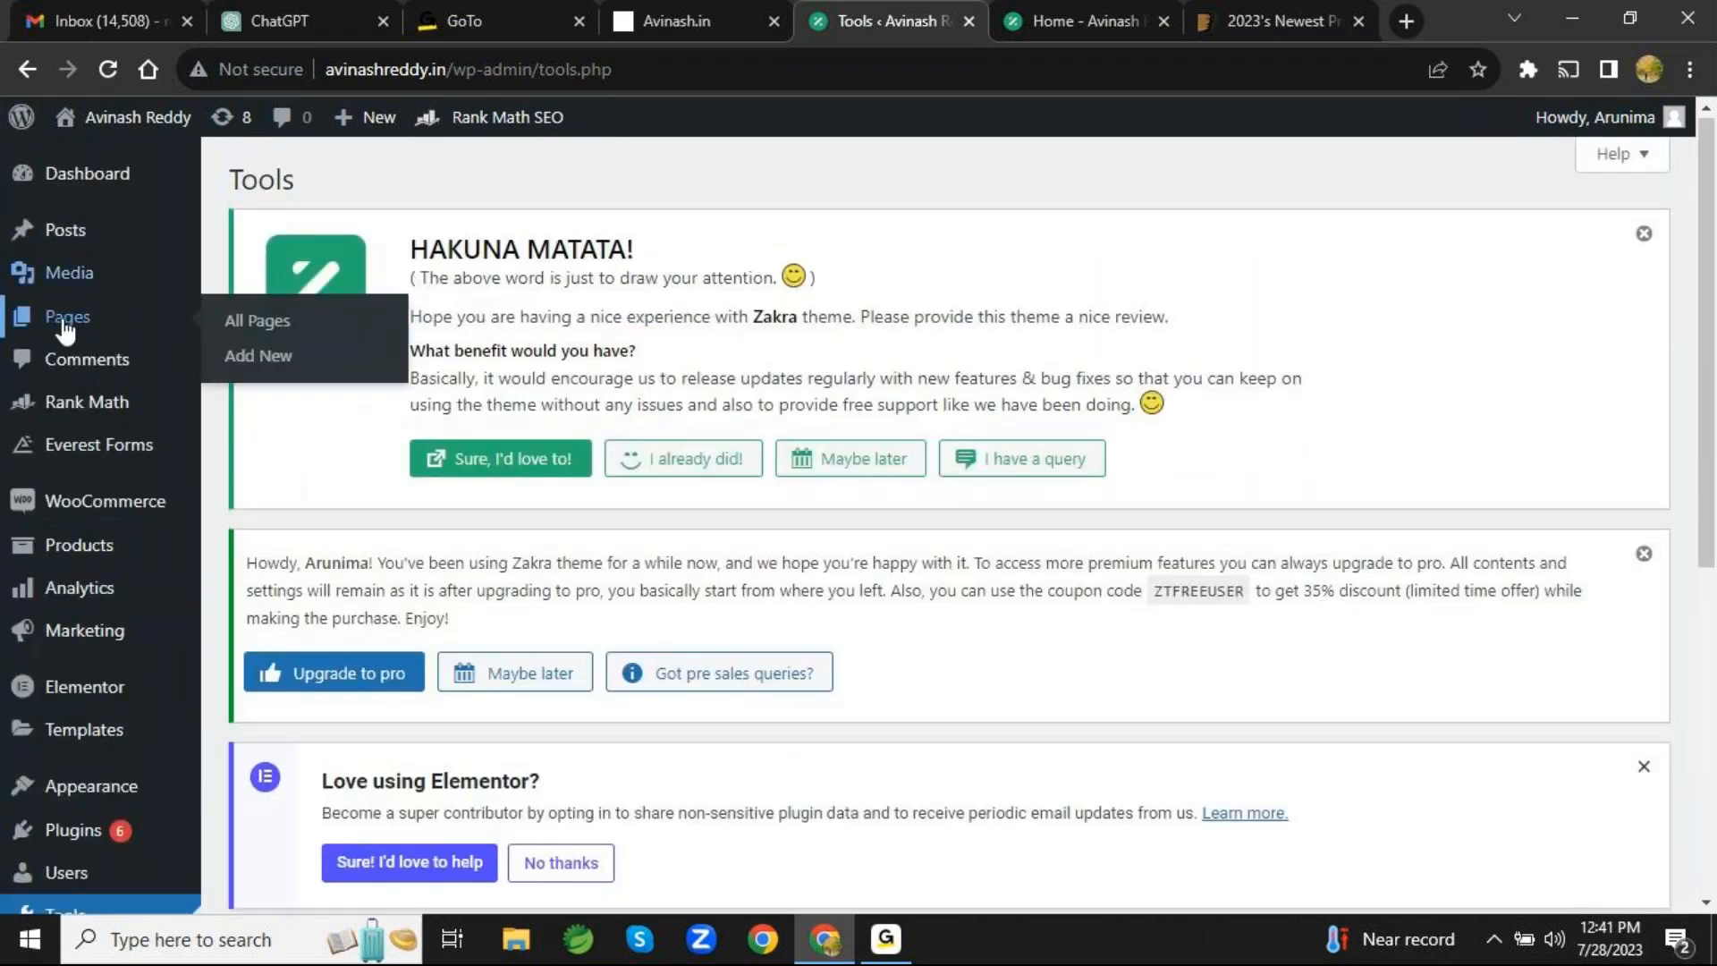
{"action": "left_click", "coordinate": [65, 331]}
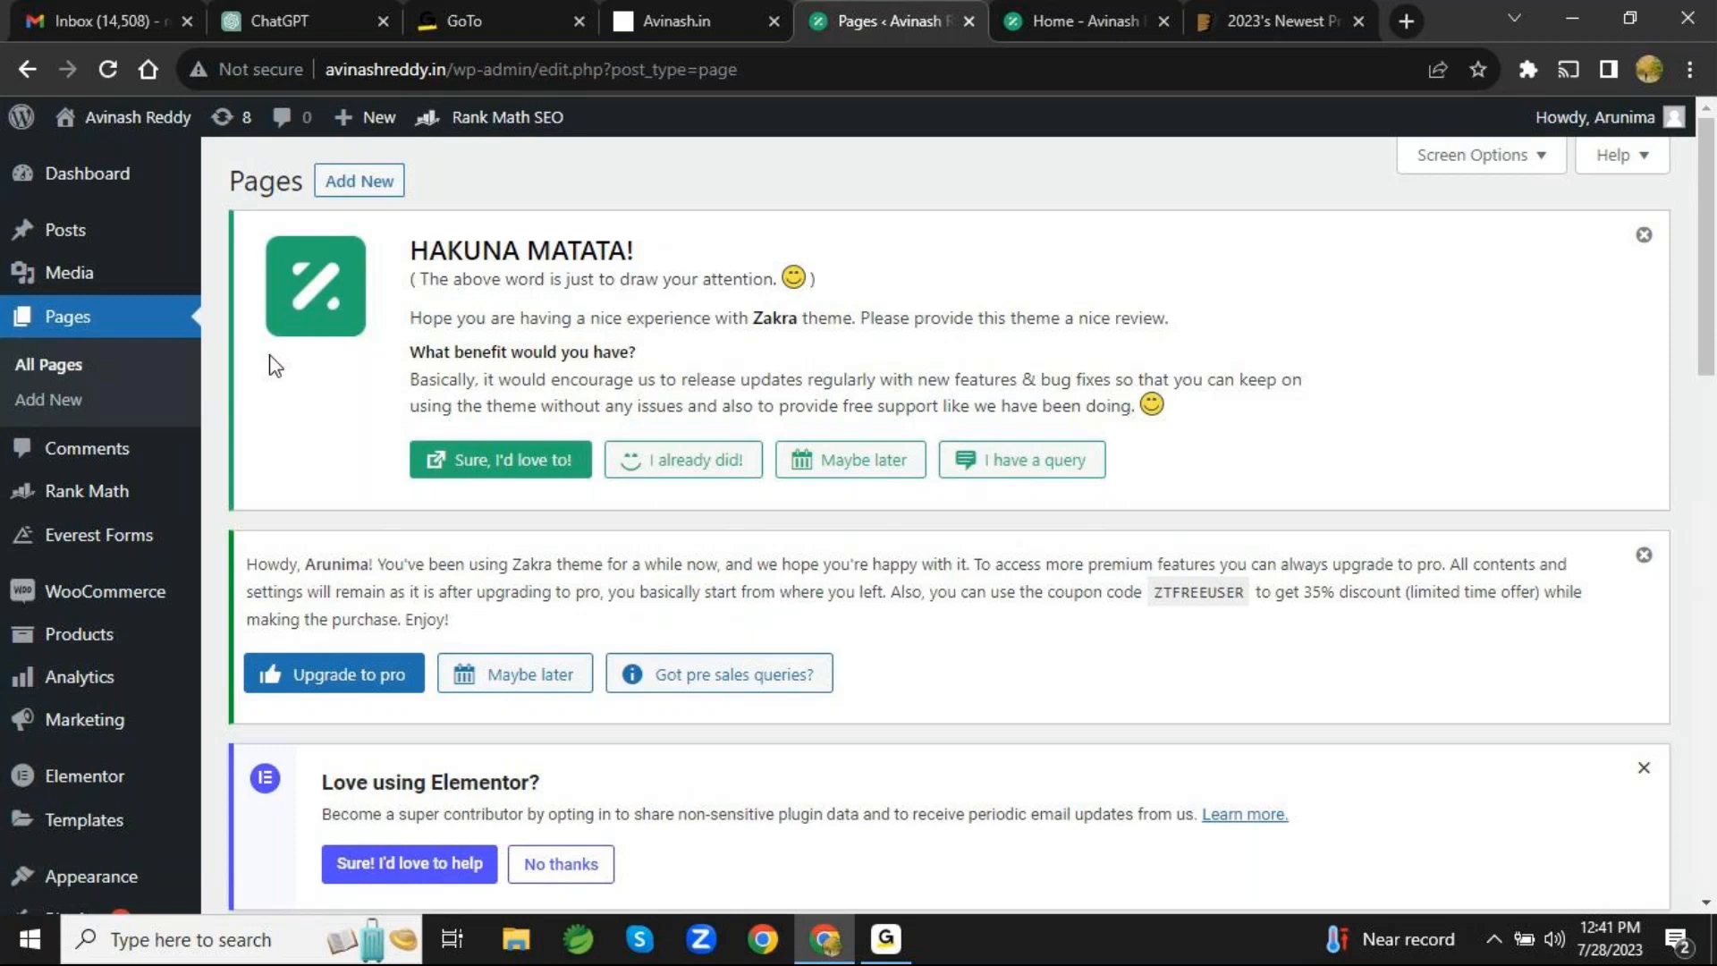
{"action": "scroll", "coordinate": [1171, 578], "scroll_direction": "down", "scroll_amount": 10}
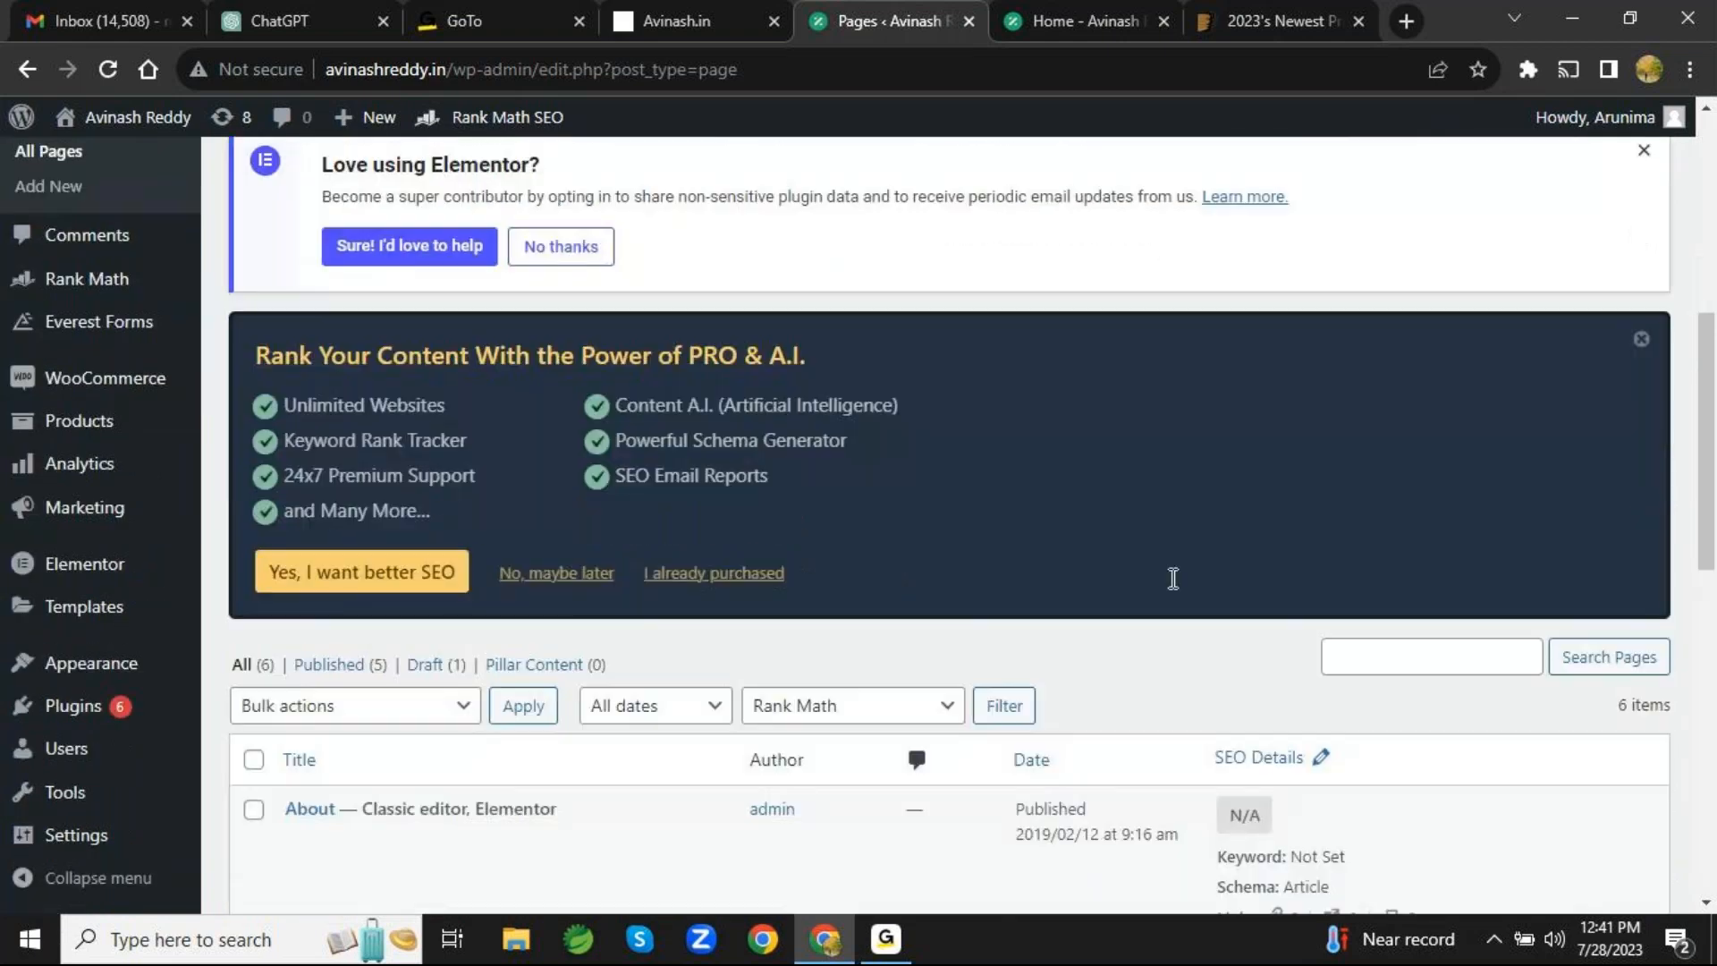
{"action": "scroll", "coordinate": [1173, 579], "scroll_direction": "down", "scroll_amount": 2}
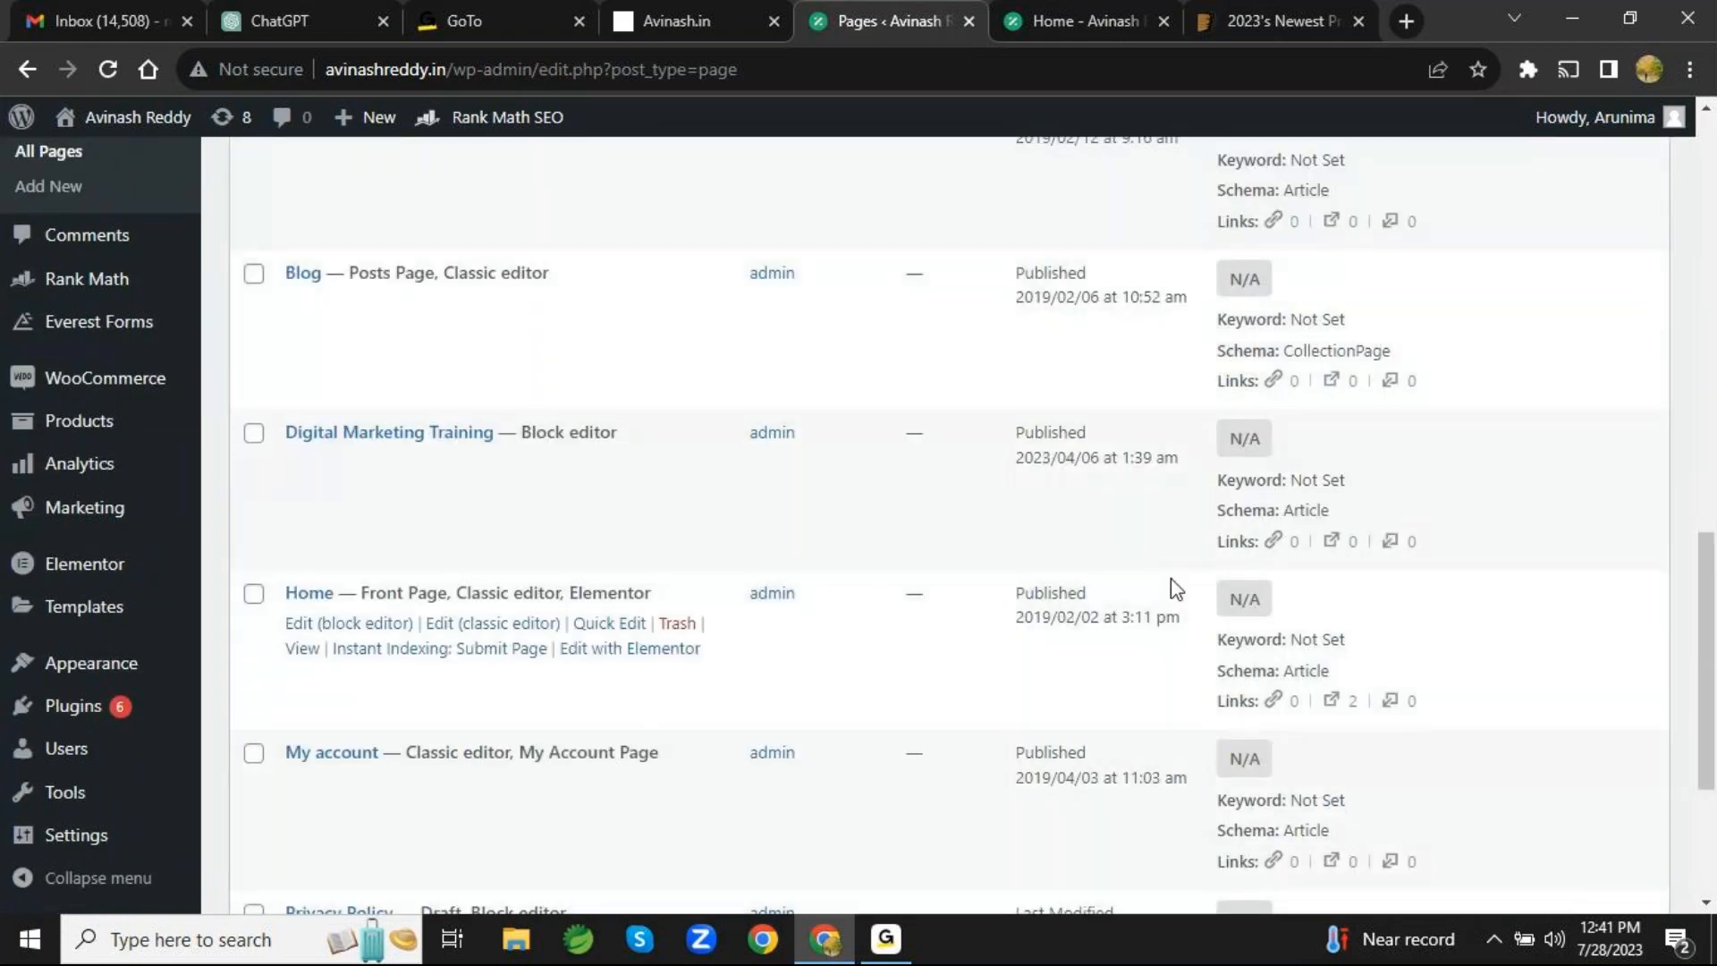
{"action": "scroll", "coordinate": [1173, 589], "scroll_direction": "up", "scroll_amount": 3}
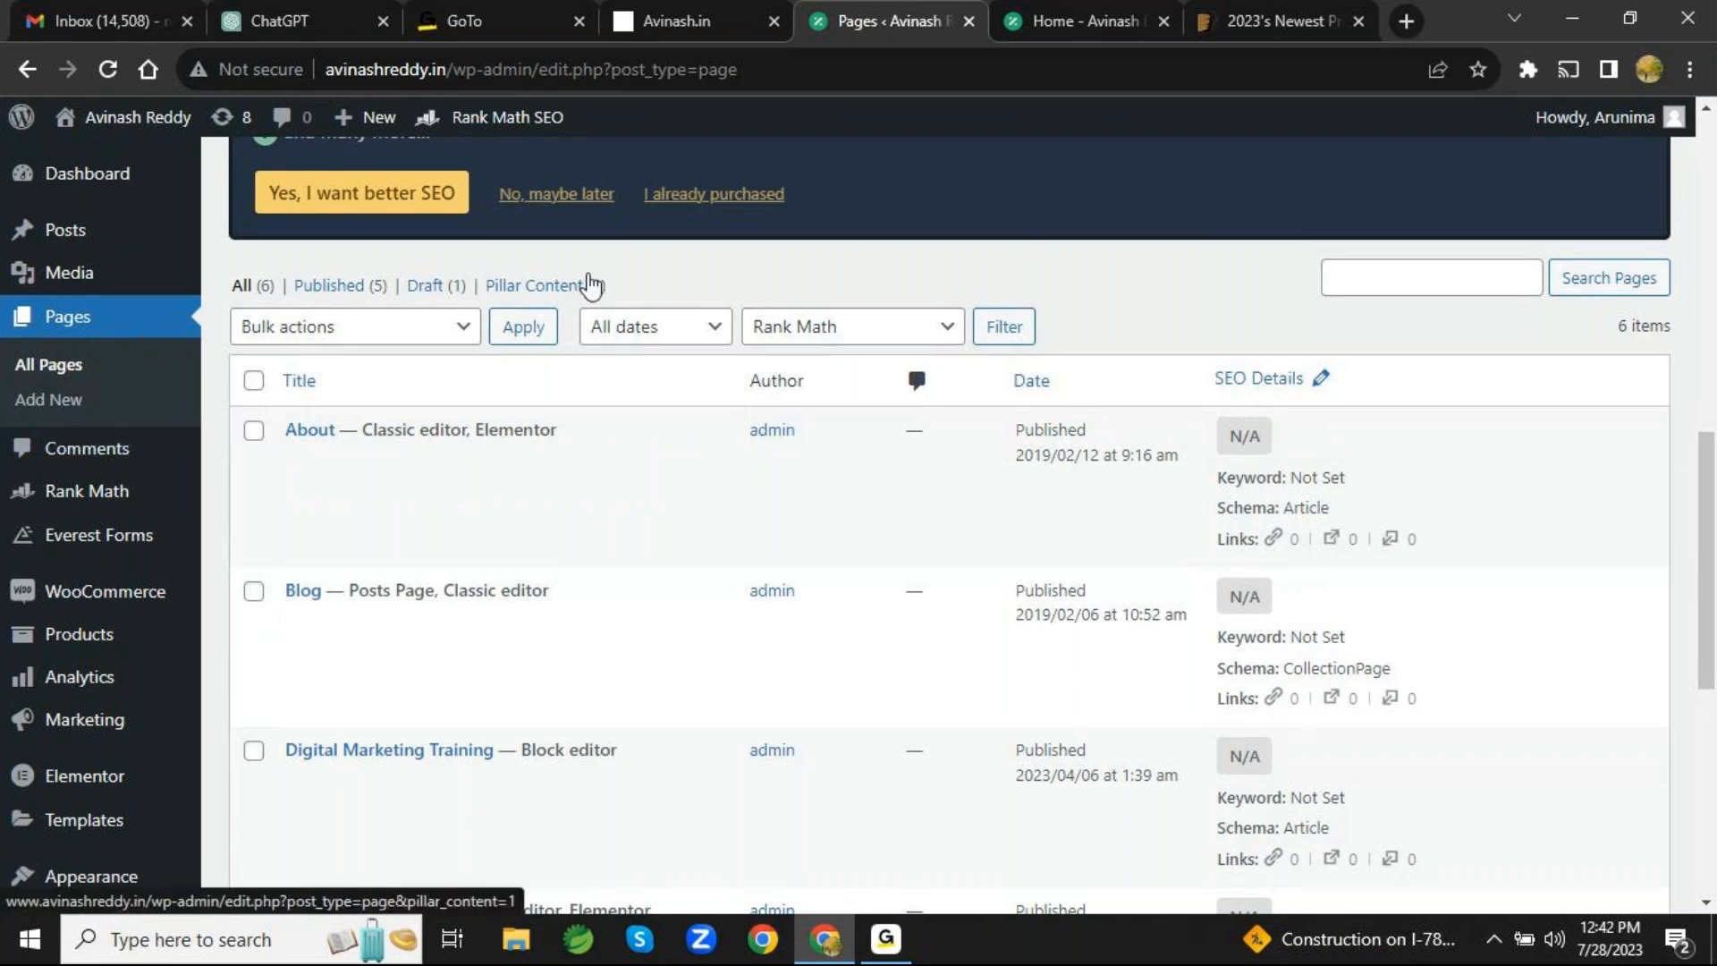
- Start a new page titled "Services" and look over its content editor and publish settings
{"action": "scroll", "coordinate": [587, 284], "scroll_direction": "up", "scroll_amount": 10}
{"action": "left_click", "coordinate": [376, 199]}
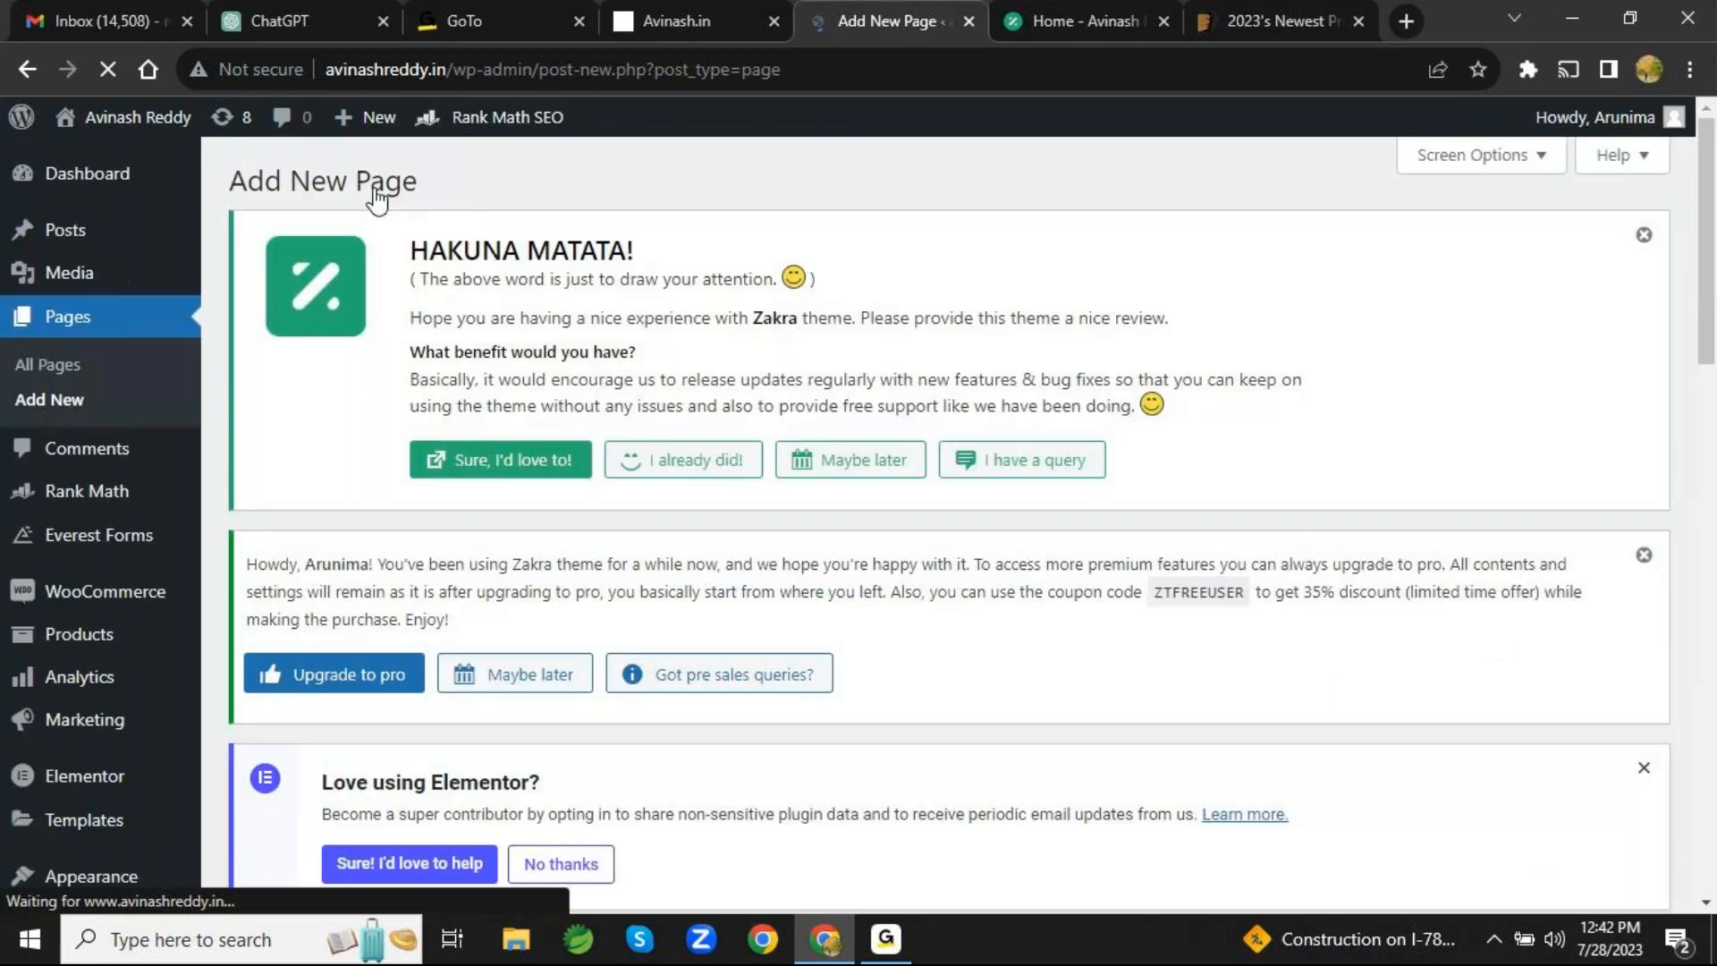
{"action": "scroll", "coordinate": [1020, 554], "scroll_direction": "down", "scroll_amount": 10}
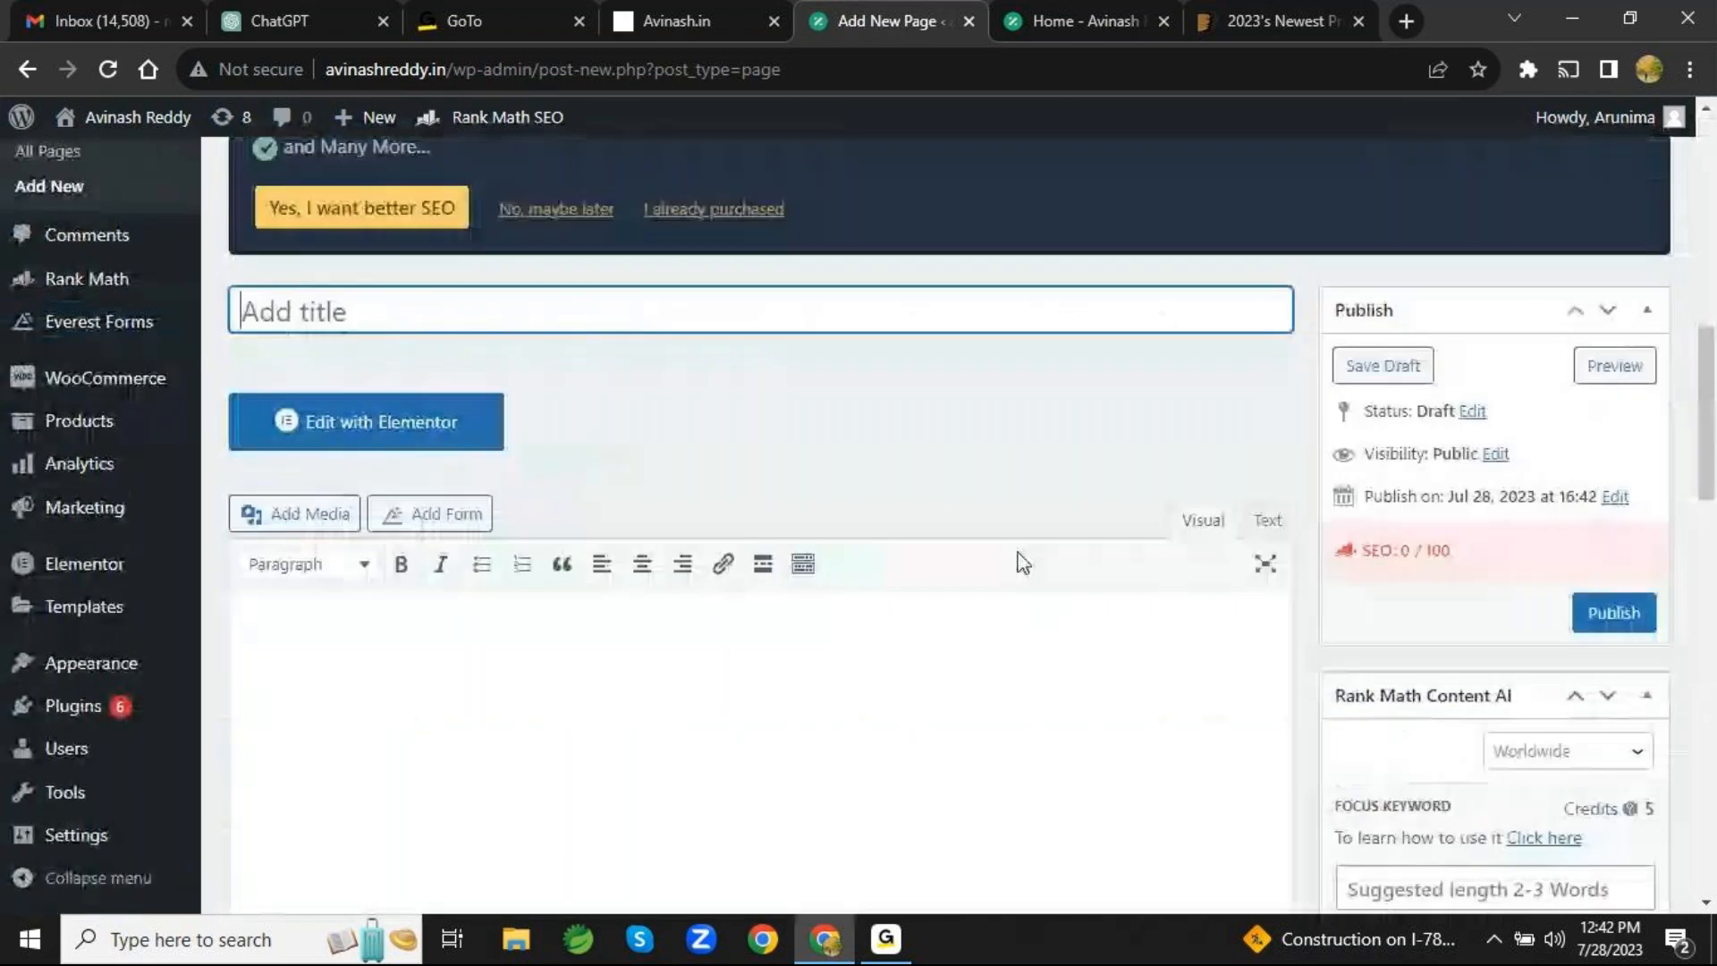
{"action": "scroll", "coordinate": [1019, 552], "scroll_direction": "up", "scroll_amount": 4}
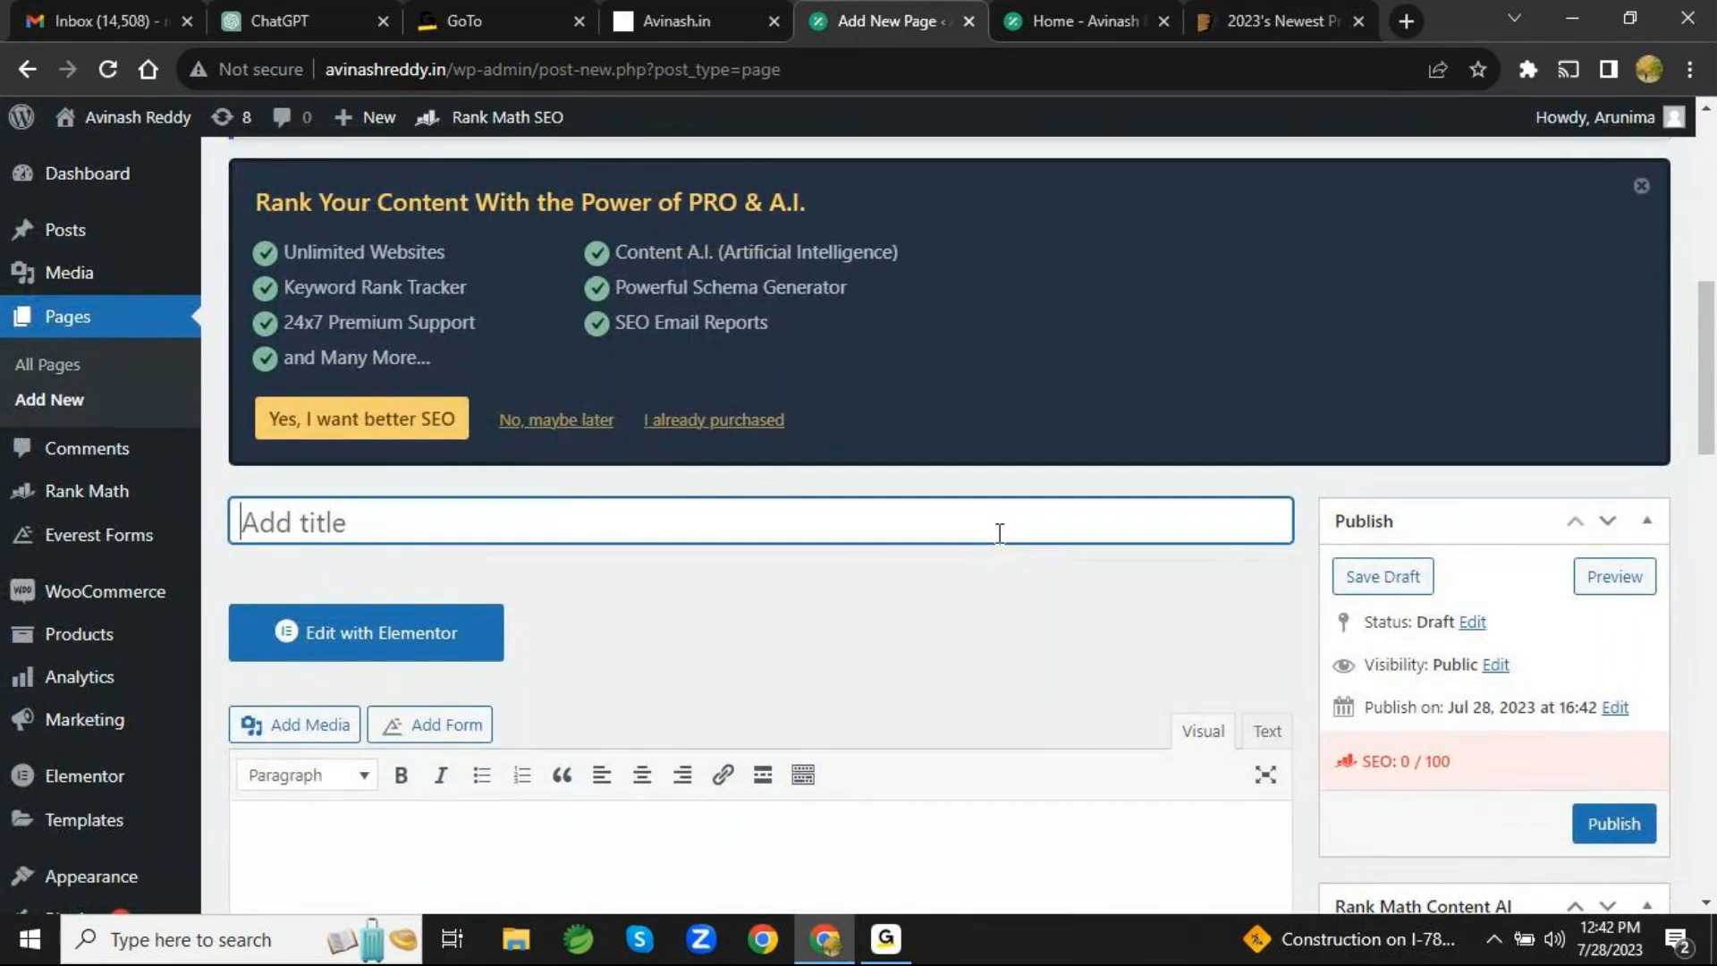
{"action": "type", "text": "Se"}
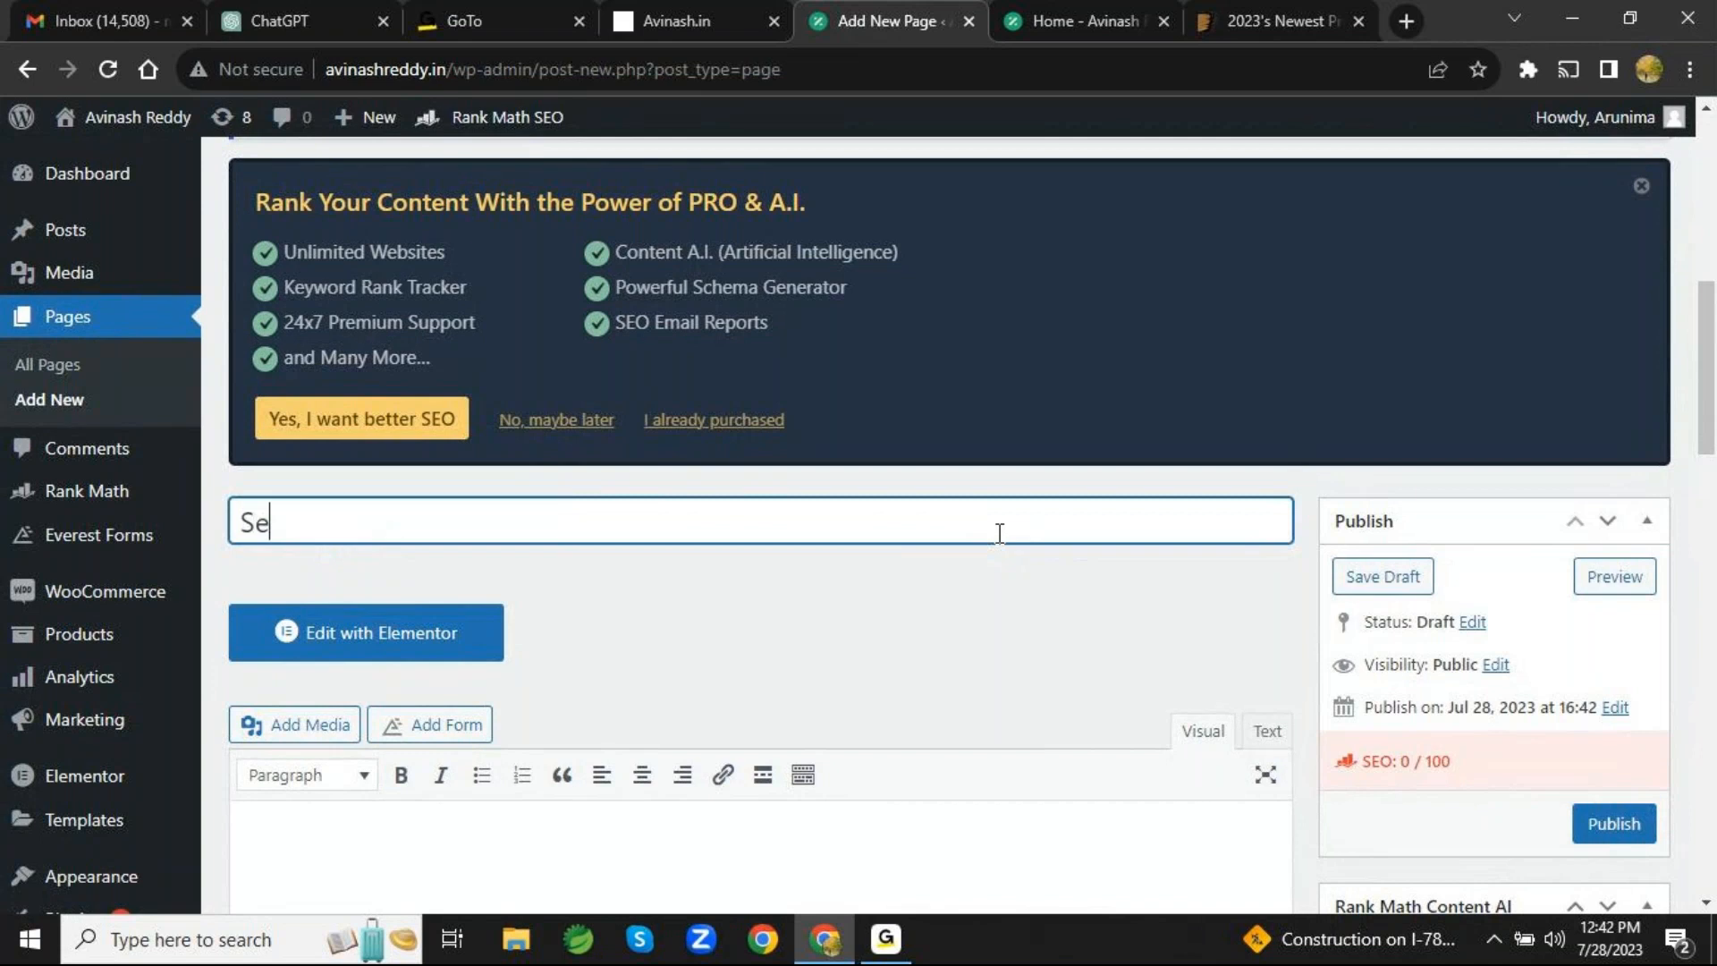
{"action": "type", "text": "rvices"}
{"action": "scroll", "coordinate": [1000, 533], "scroll_direction": "down", "scroll_amount": 4}
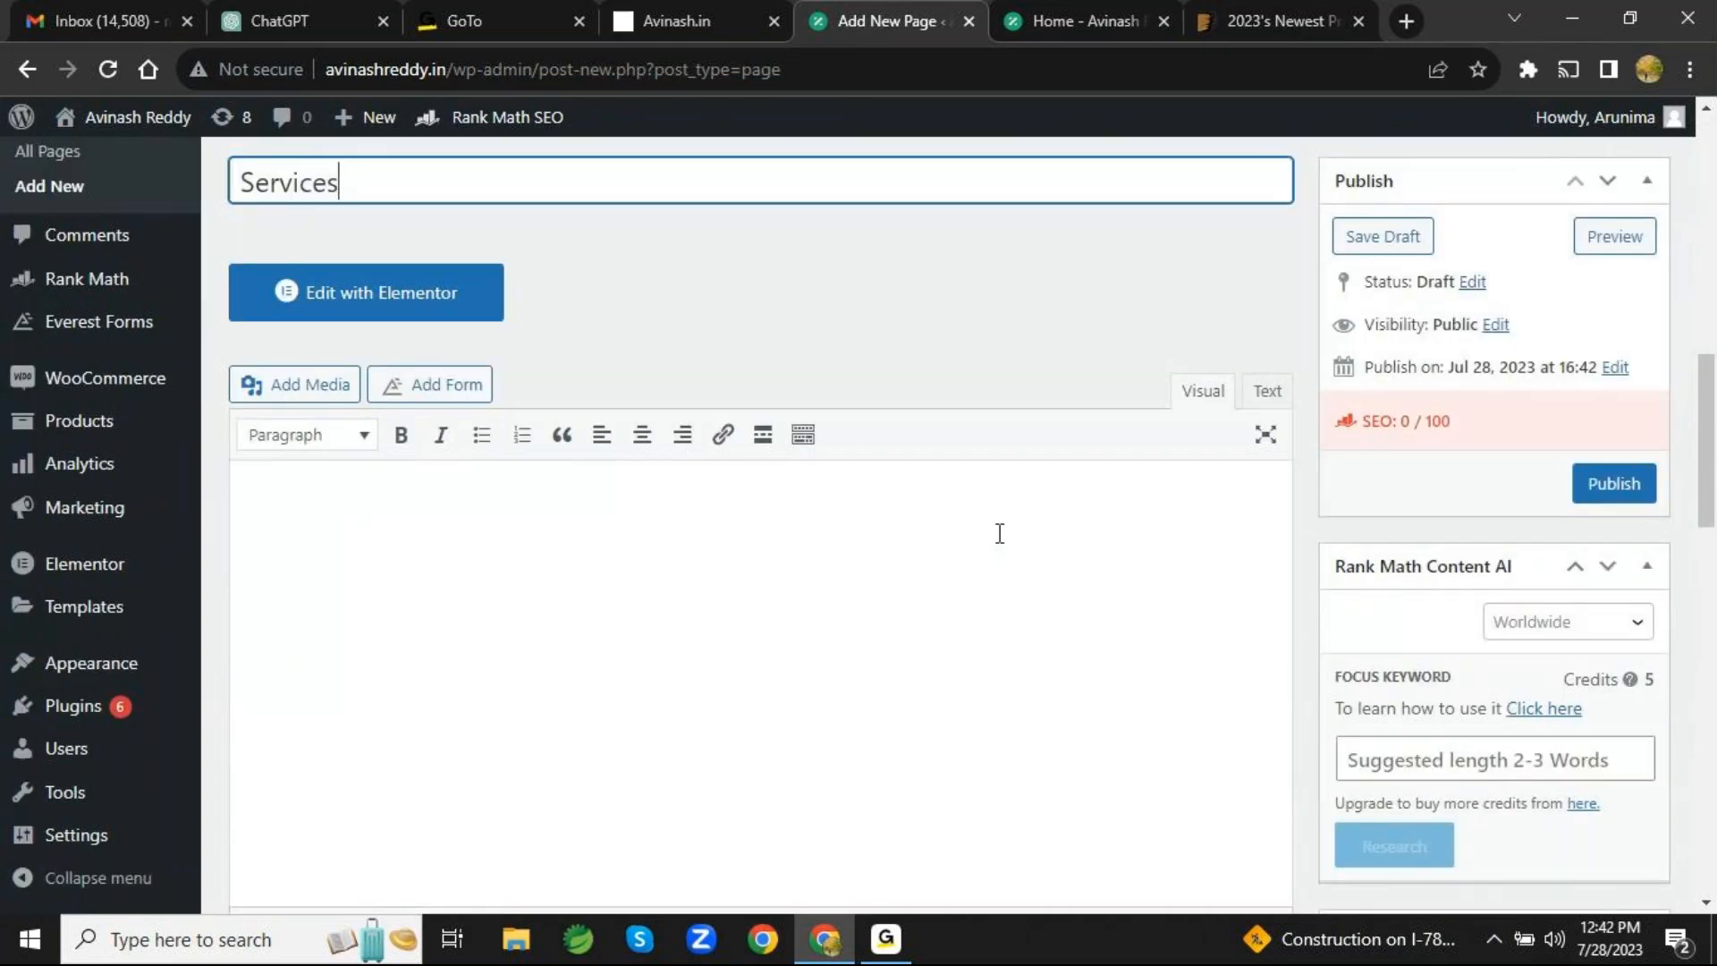
{"action": "scroll", "coordinate": [999, 533], "scroll_direction": "up", "scroll_amount": 3}
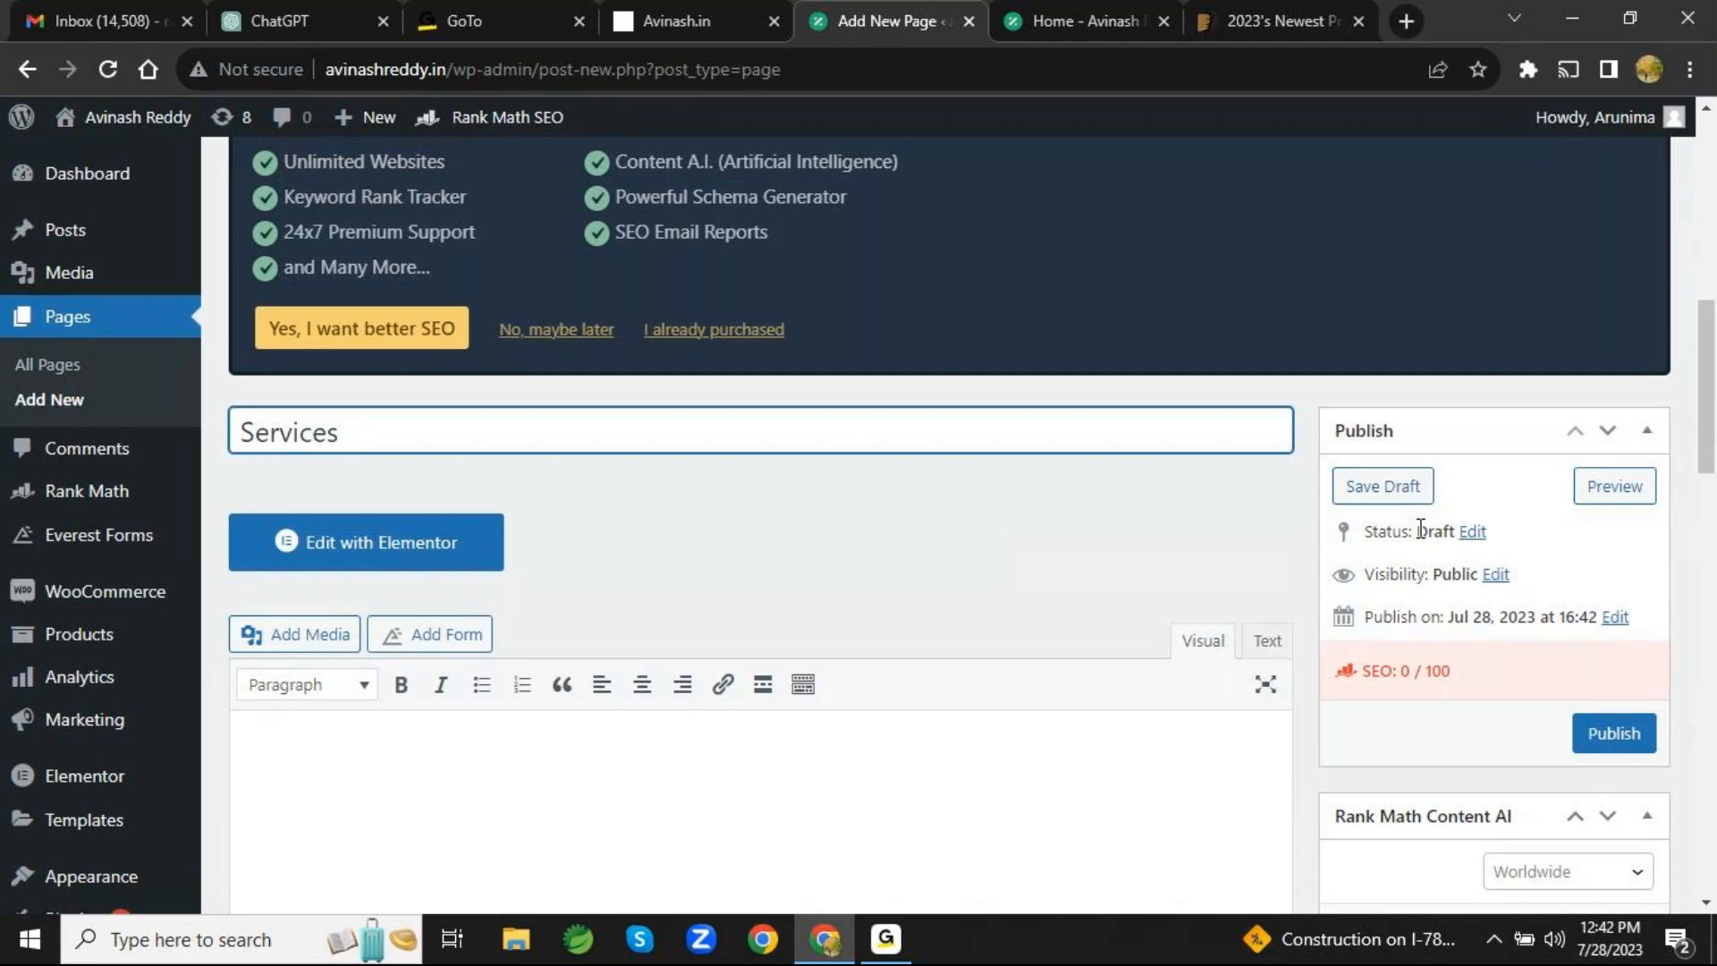
{"action": "scroll", "coordinate": [1425, 679], "scroll_direction": "down", "scroll_amount": 3}
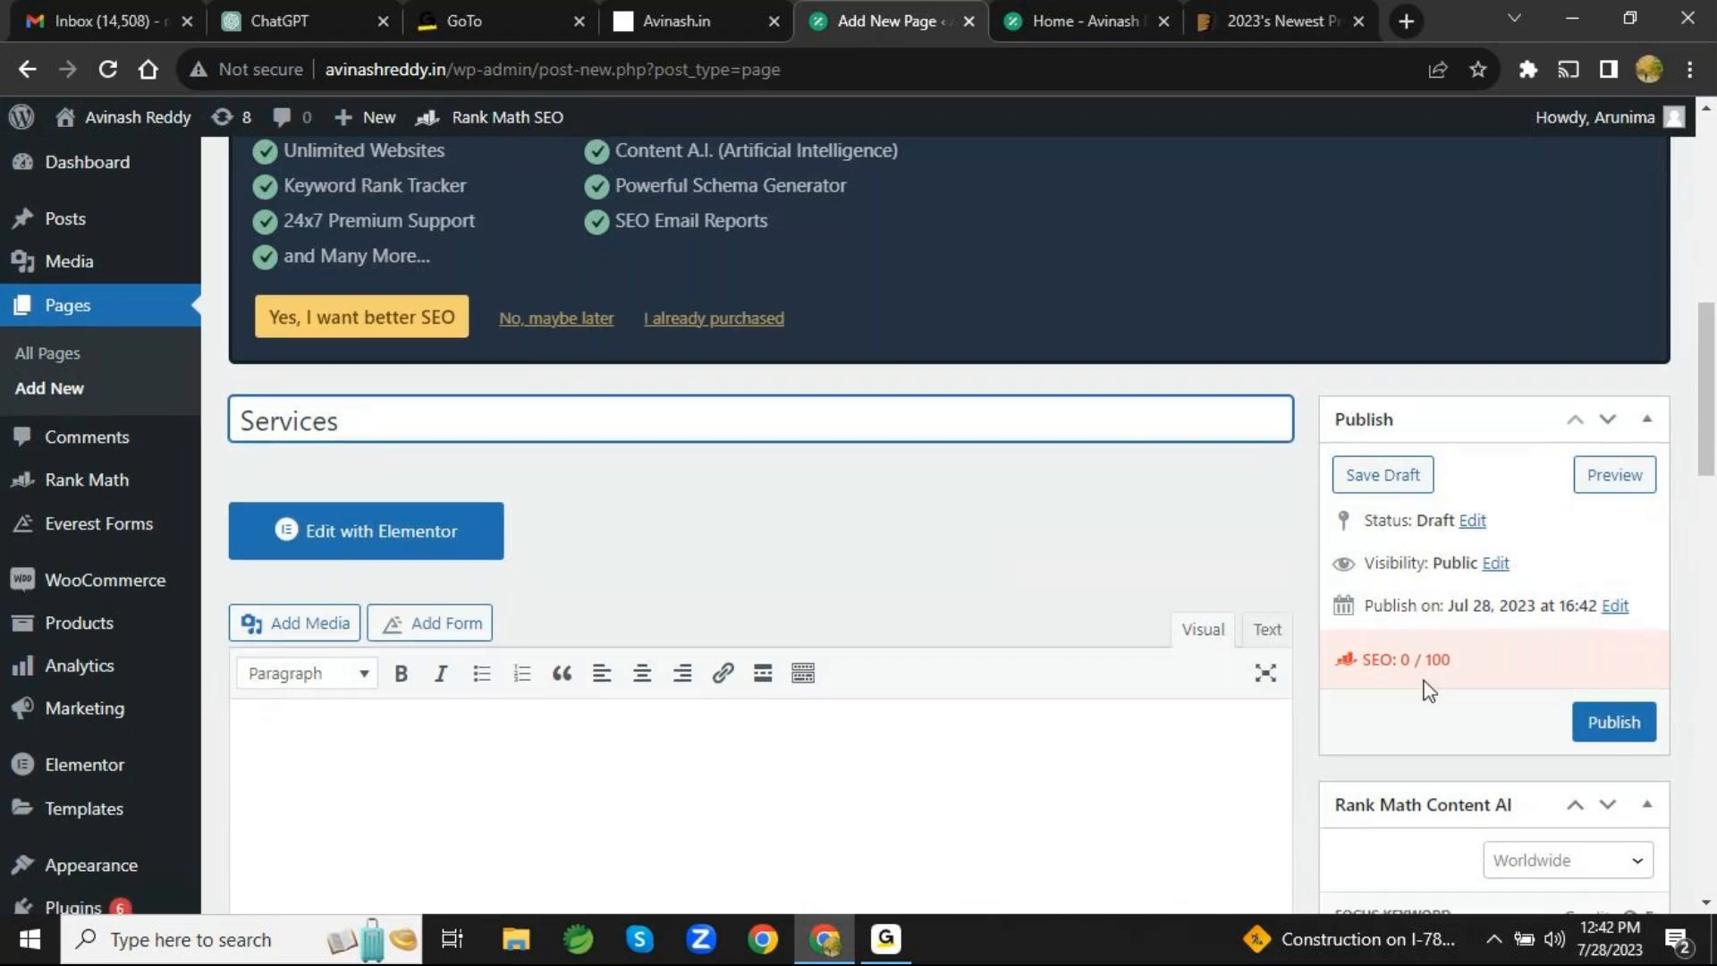
{"action": "scroll", "coordinate": [1428, 689], "scroll_direction": "up", "scroll_amount": 2}
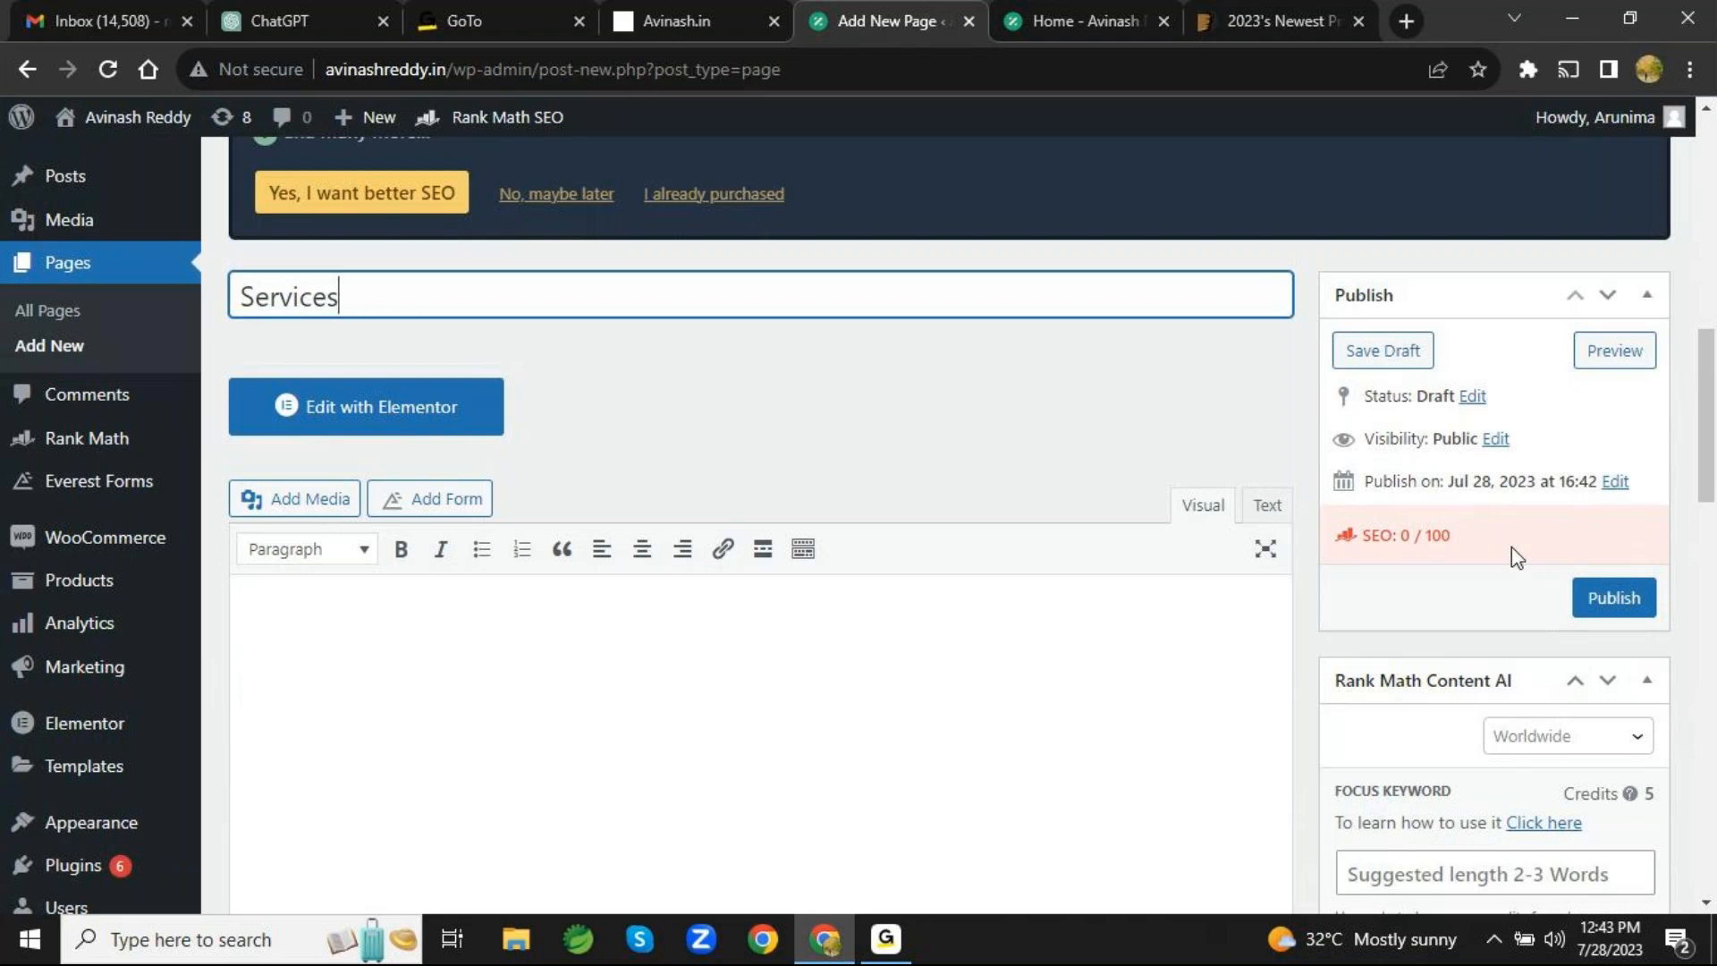
- Search Google in a new browser tab for "what is seo marketing"
{"action": "left_click", "coordinate": [1413, 27]}
{"action": "left_click", "coordinate": [67, 114]}
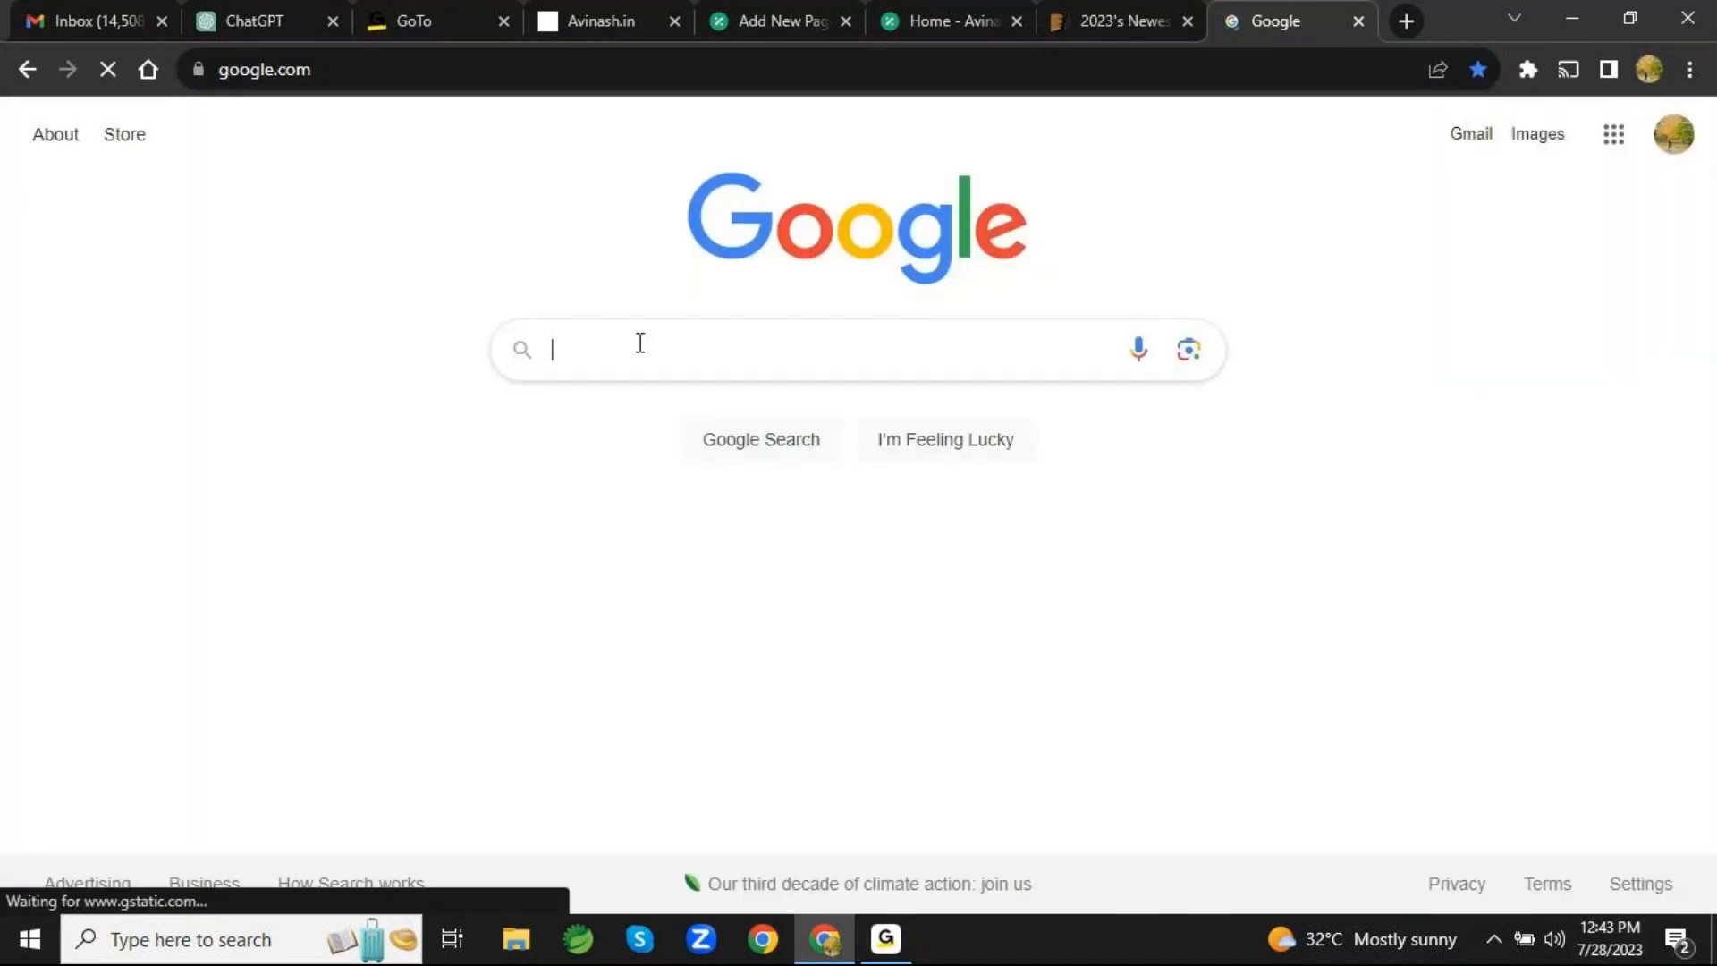
{"action": "left_click", "coordinate": [641, 343]}
{"action": "type", "text": "what is "}
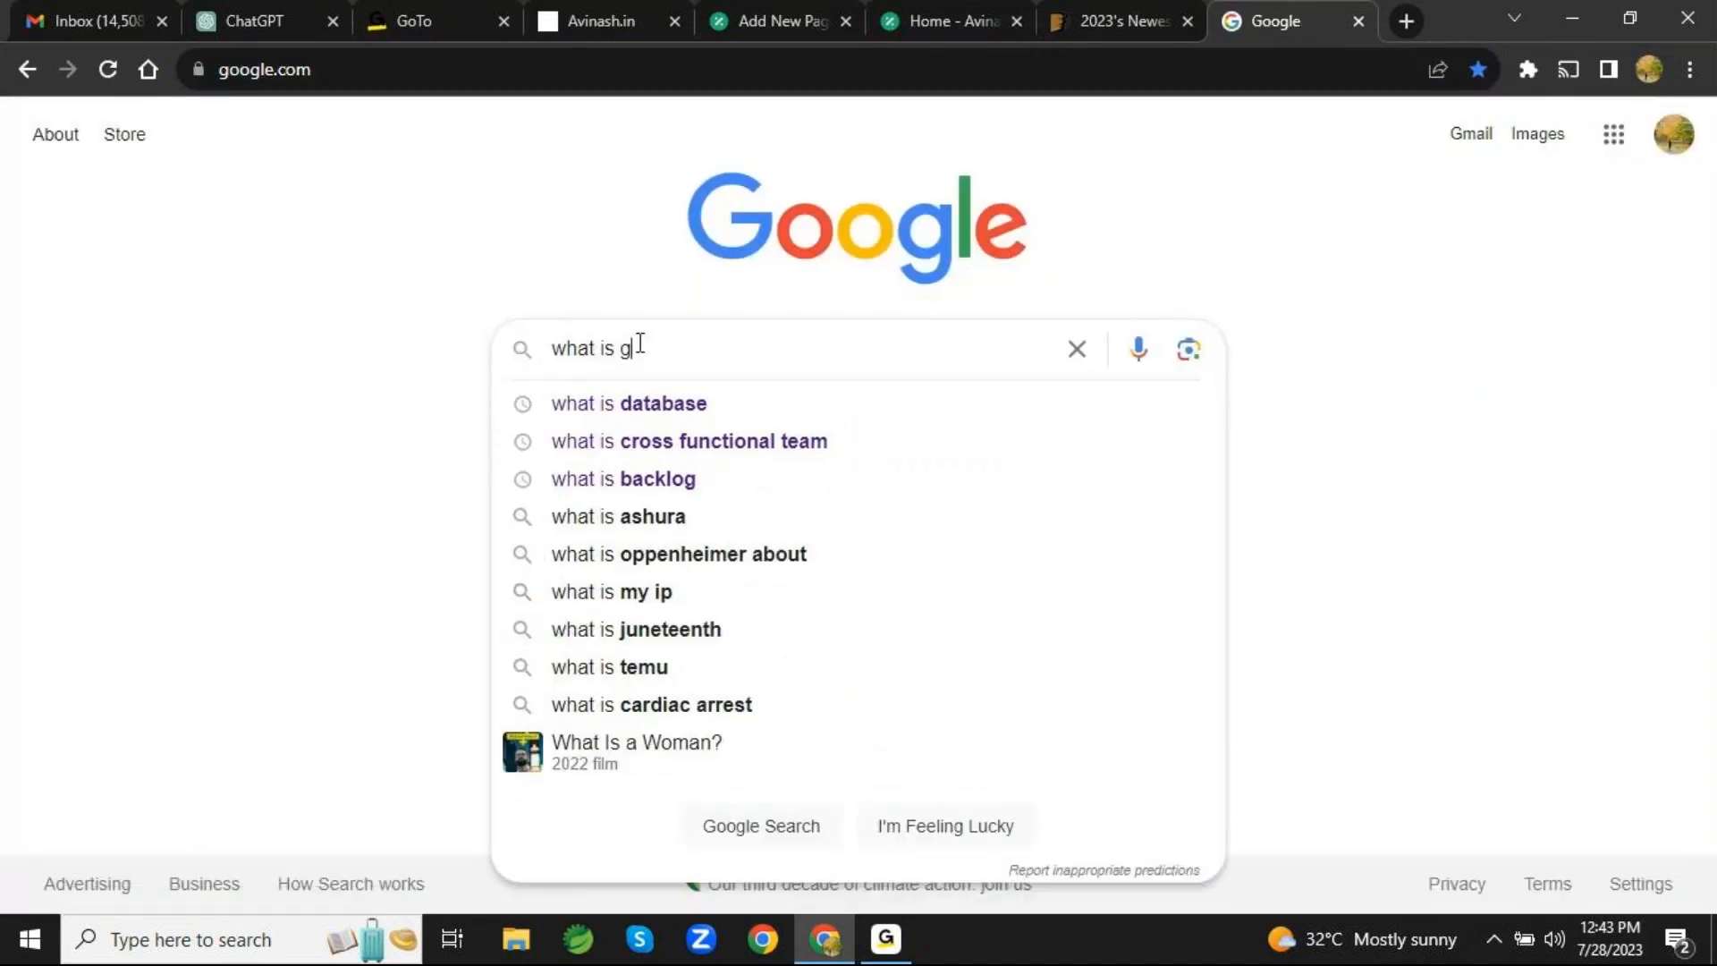
{"action": "type", "text": "seo"}
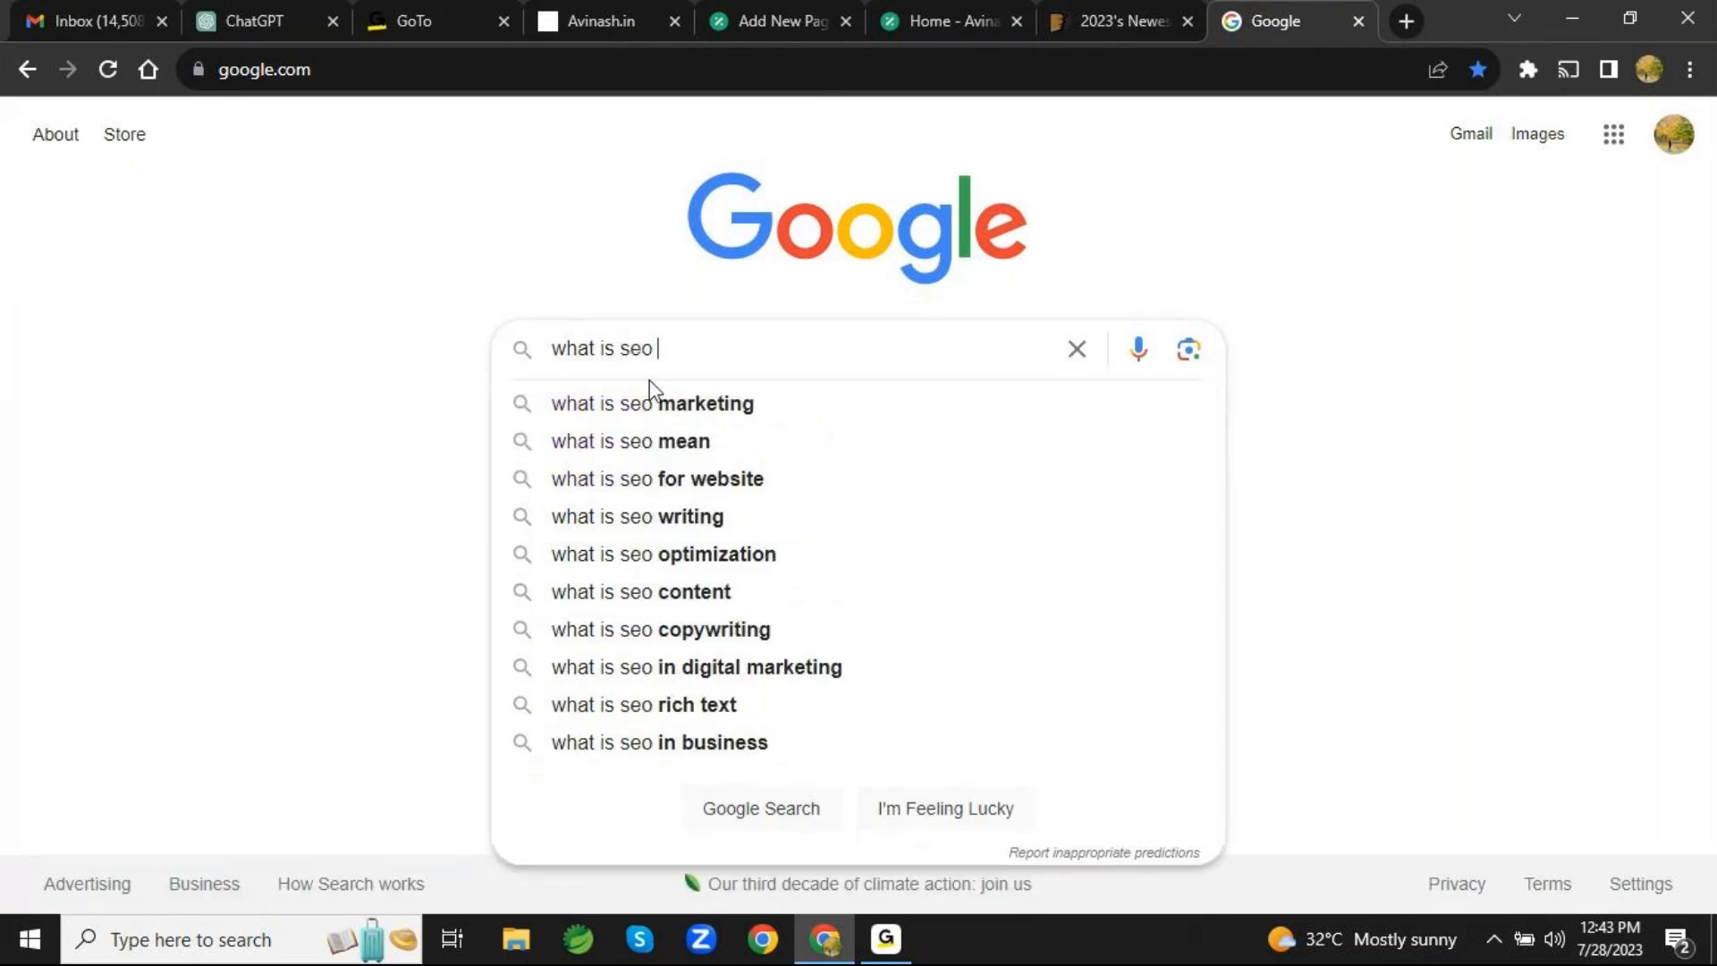
{"action": "left_click", "coordinate": [656, 404]}
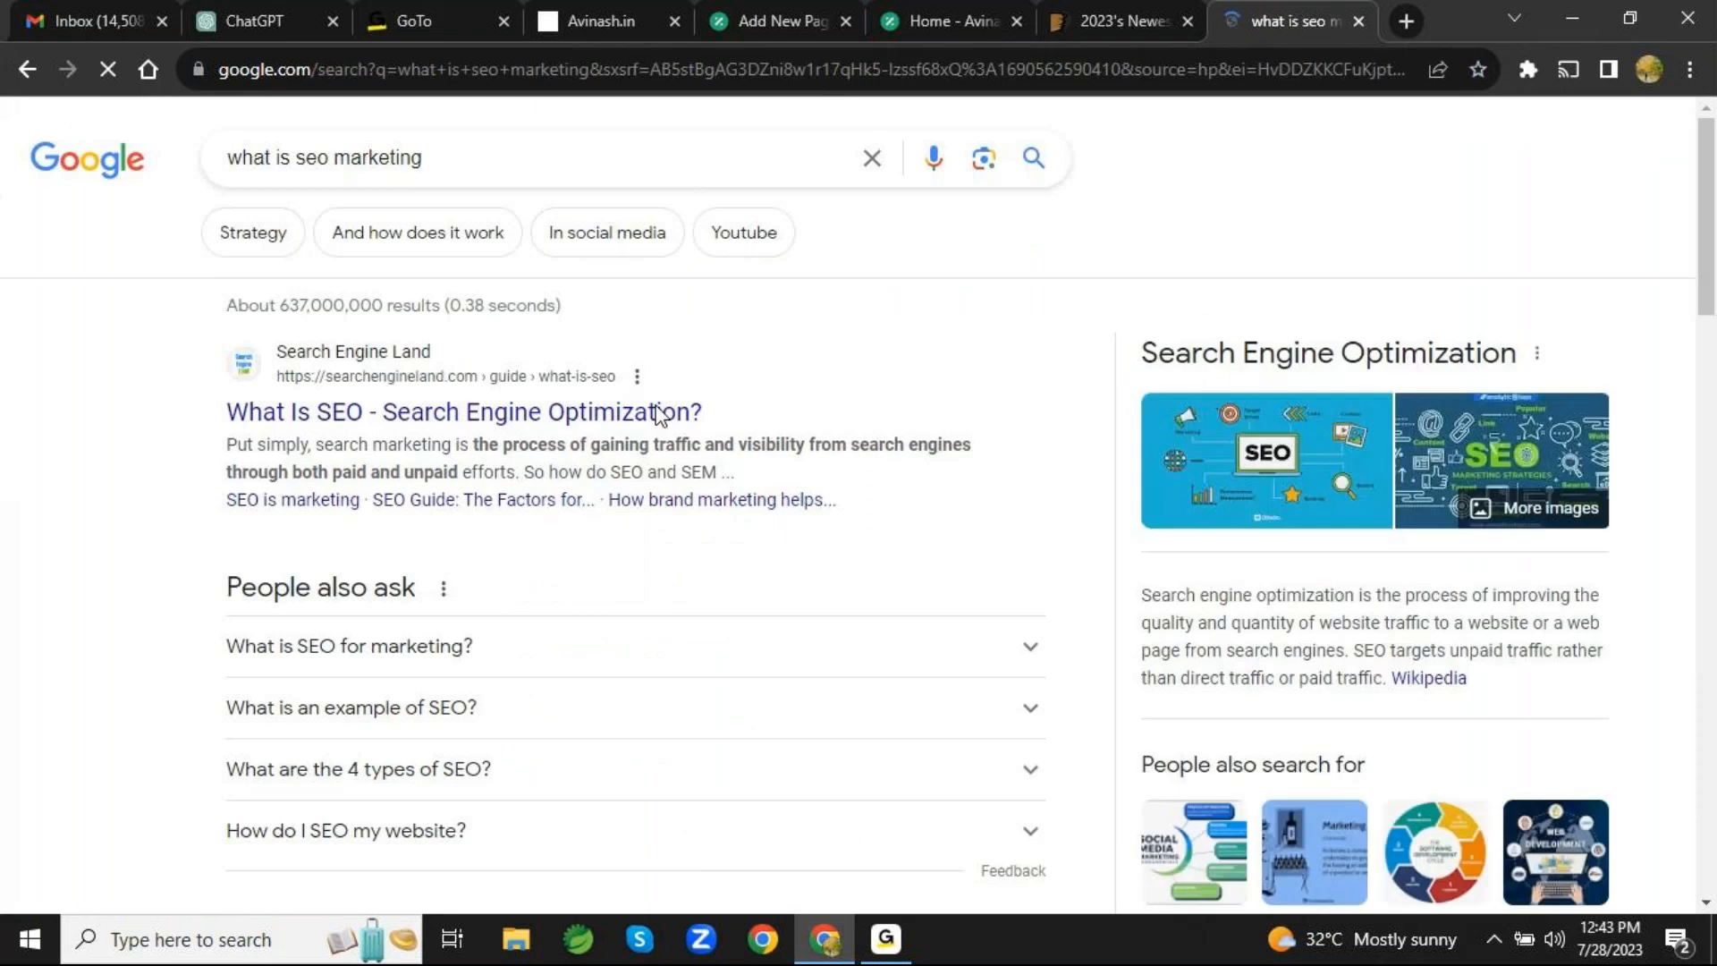
- Expand the "What is SEO for marketing?" question in the search results and select the question together with its answer text
{"action": "scroll", "coordinate": [656, 413], "scroll_direction": "down", "scroll_amount": 4}
{"action": "scroll", "coordinate": [657, 412], "scroll_direction": "up", "scroll_amount": 3}
{"action": "left_click", "coordinate": [645, 558]}
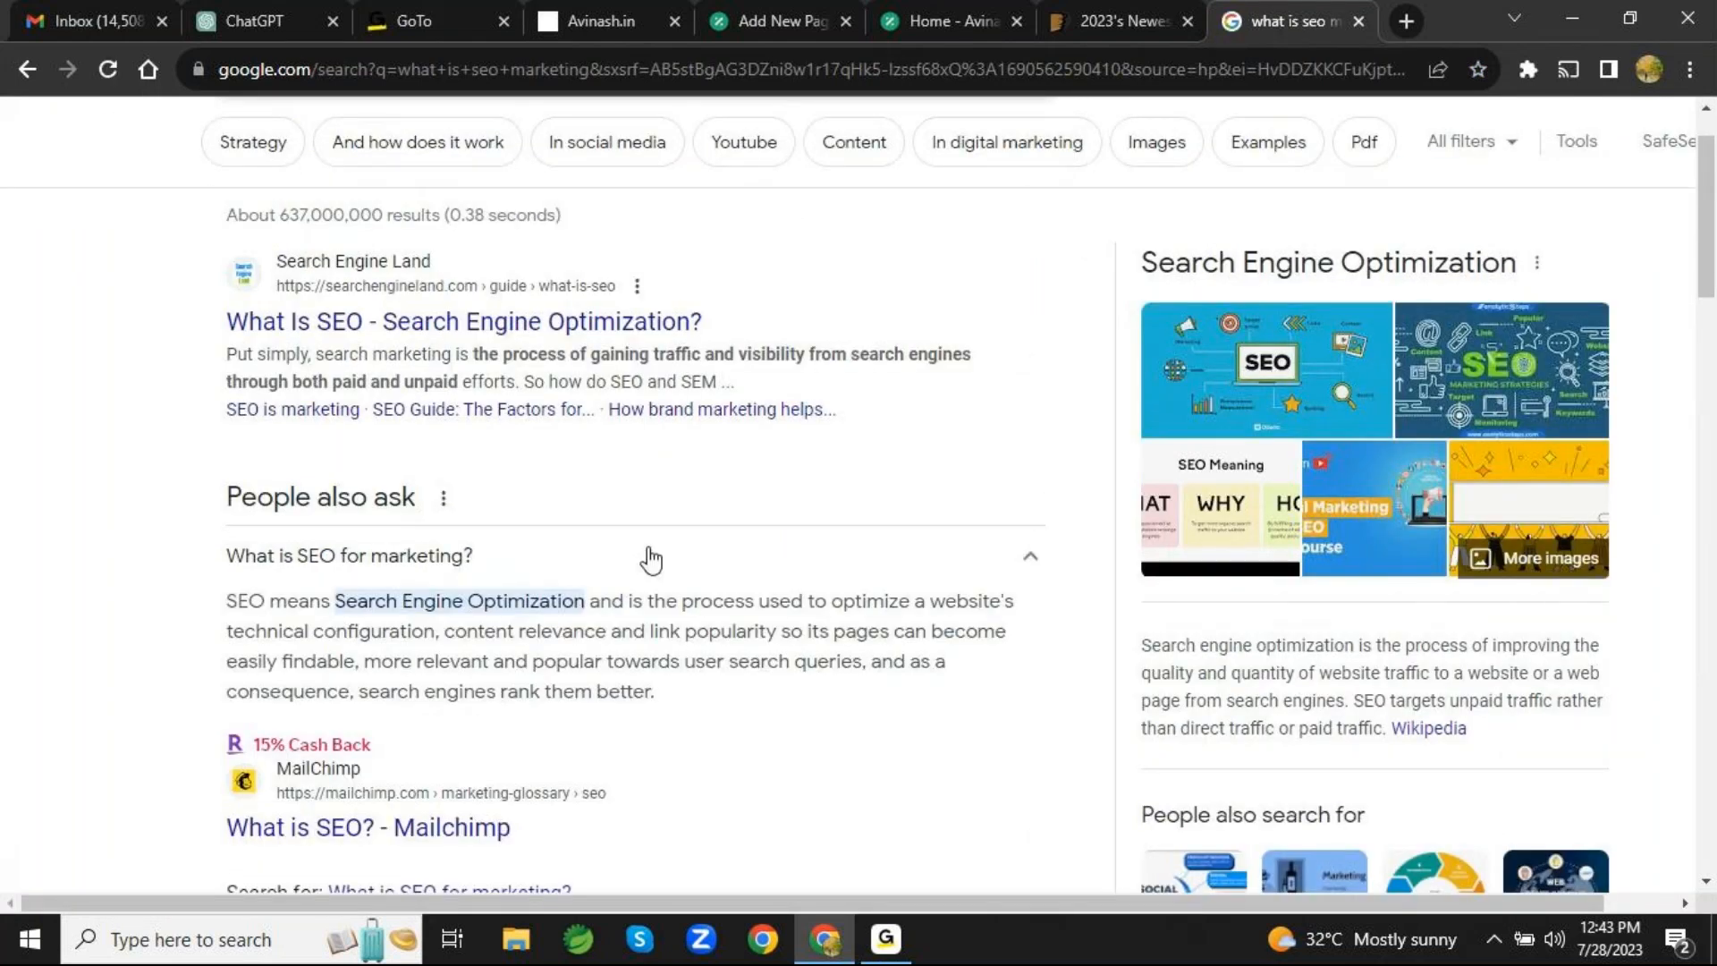
{"action": "scroll", "coordinate": [648, 553], "scroll_direction": "down", "scroll_amount": 2}
{"action": "left_click_drag", "start_coordinate": [650, 548], "coordinate": [203, 423]}
{"action": "key", "text": "ctrl+c"}
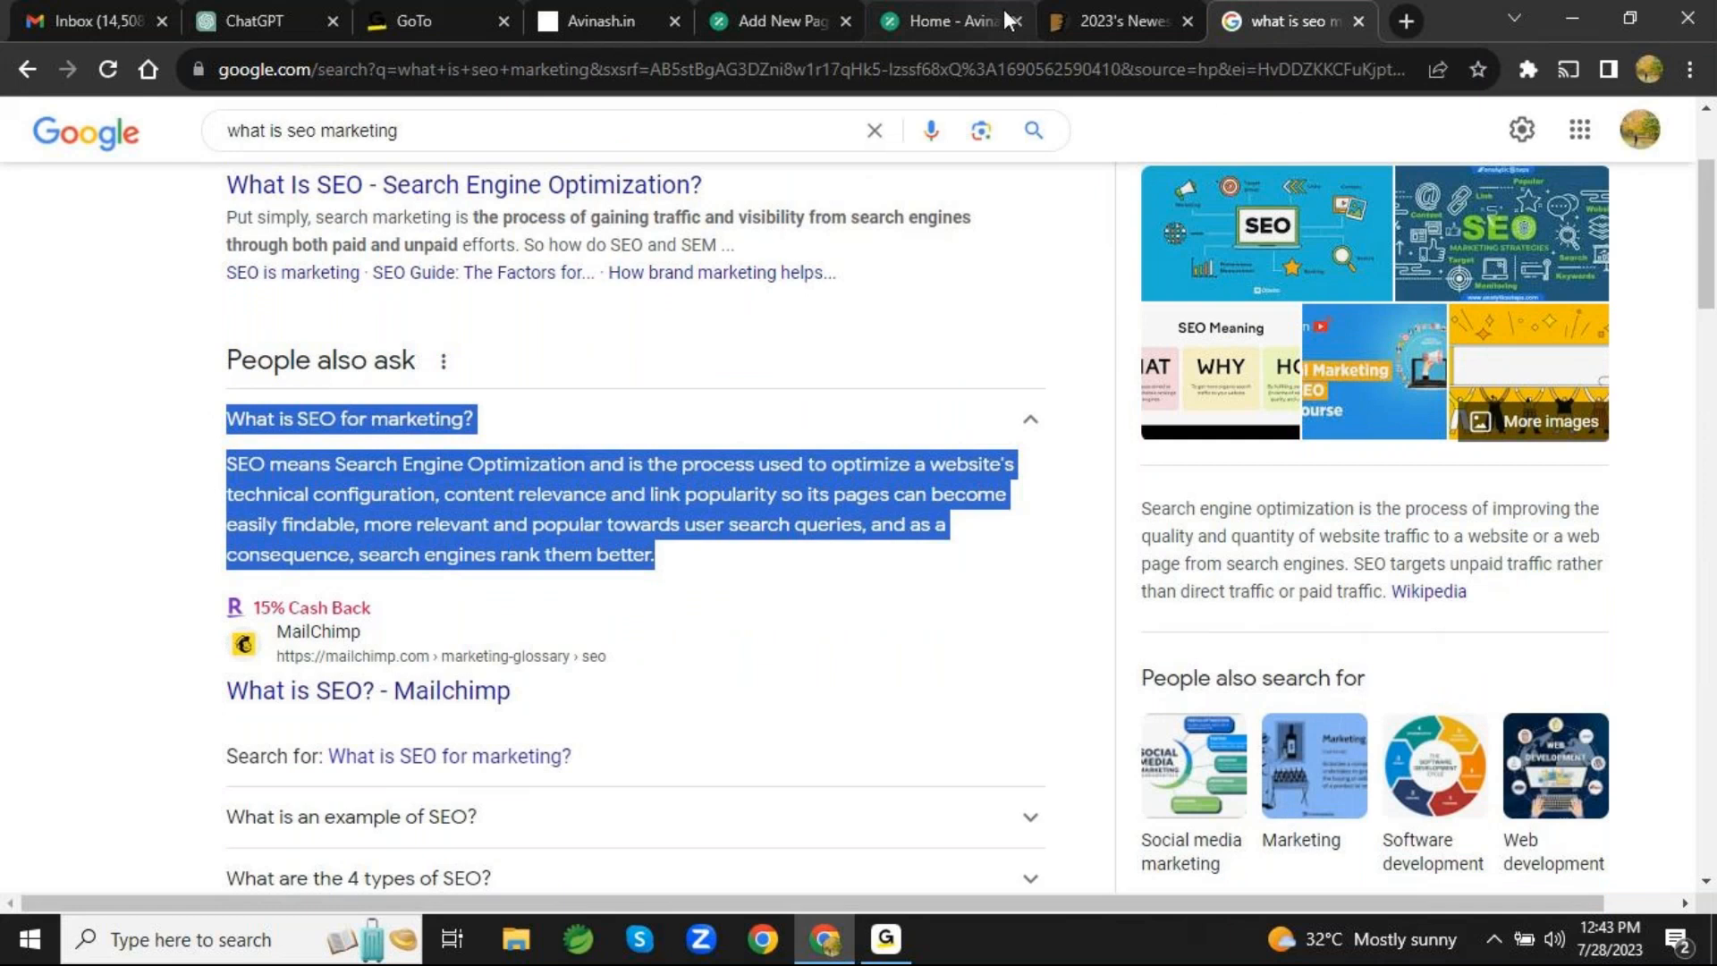
- Return to the browser tab with the unpublished "Services" page in the WordPress editor
{"action": "left_click", "coordinate": [1086, 27]}
{"action": "scroll", "coordinate": [1268, 485], "scroll_direction": "down", "scroll_amount": 5}
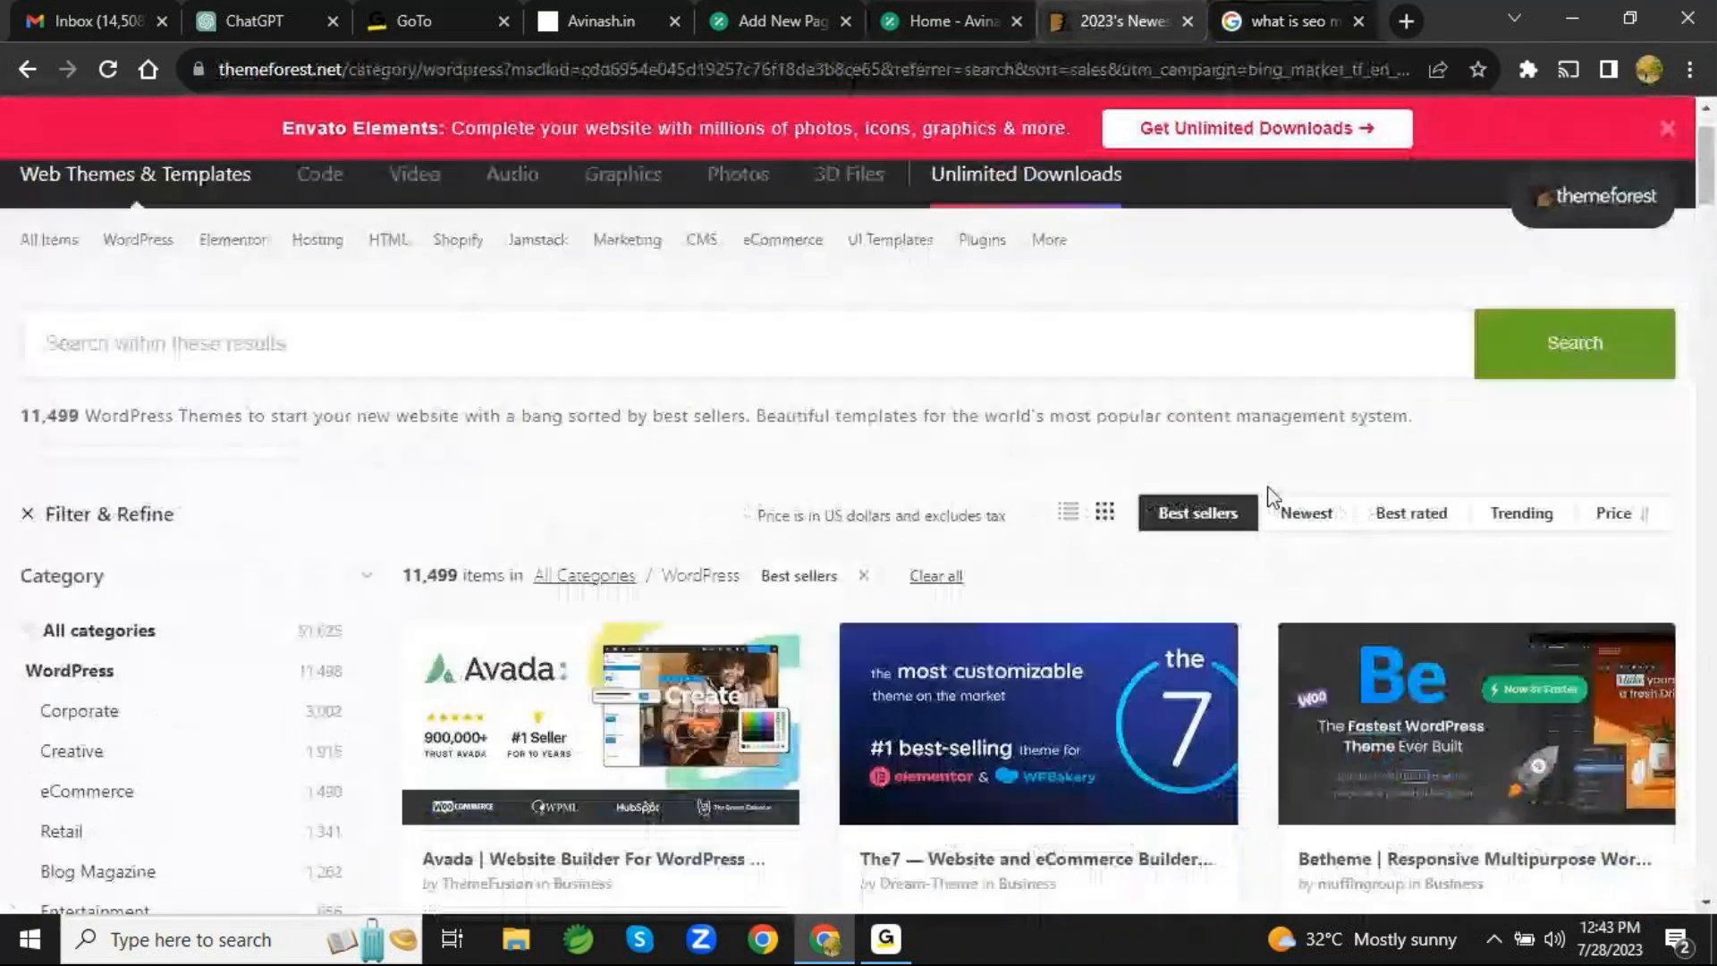
{"action": "scroll", "coordinate": [1268, 491], "scroll_direction": "down", "scroll_amount": 3}
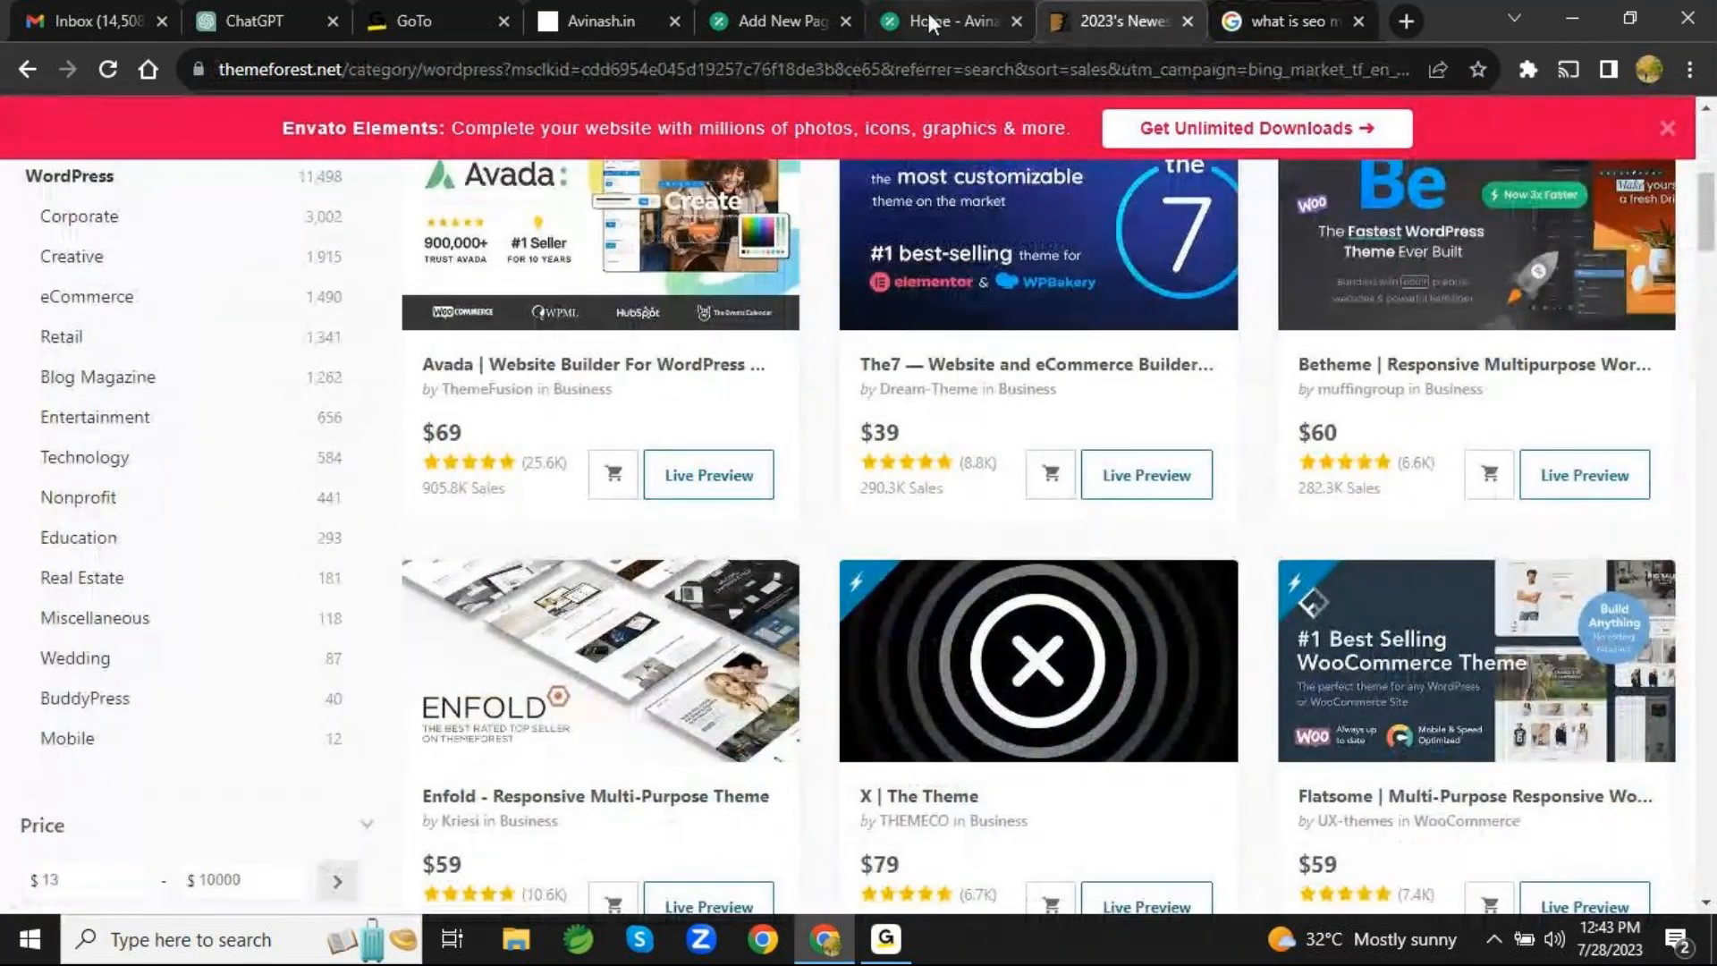
{"action": "left_click", "coordinate": [928, 16]}
{"action": "left_click", "coordinate": [764, 24]}
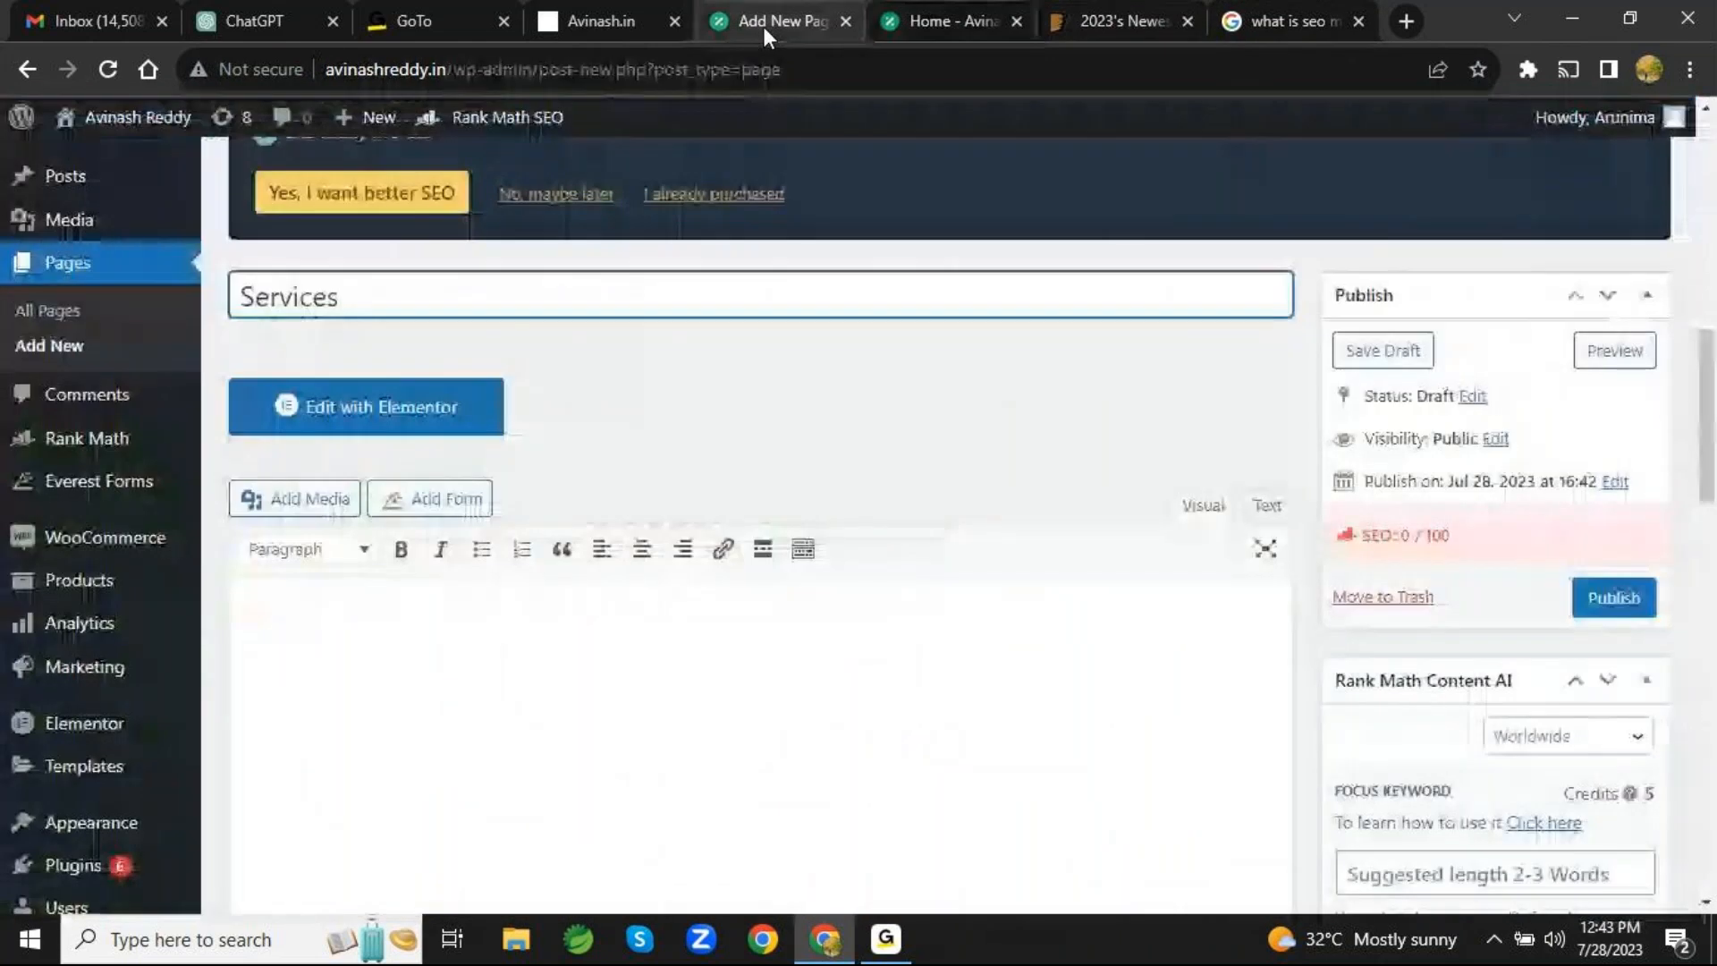
- Paste the copied SEO question and answer into the "Services" page content and format the question as Heading 1
{"action": "left_click", "coordinate": [570, 616]}
{"action": "key", "text": "ctrl+v"}
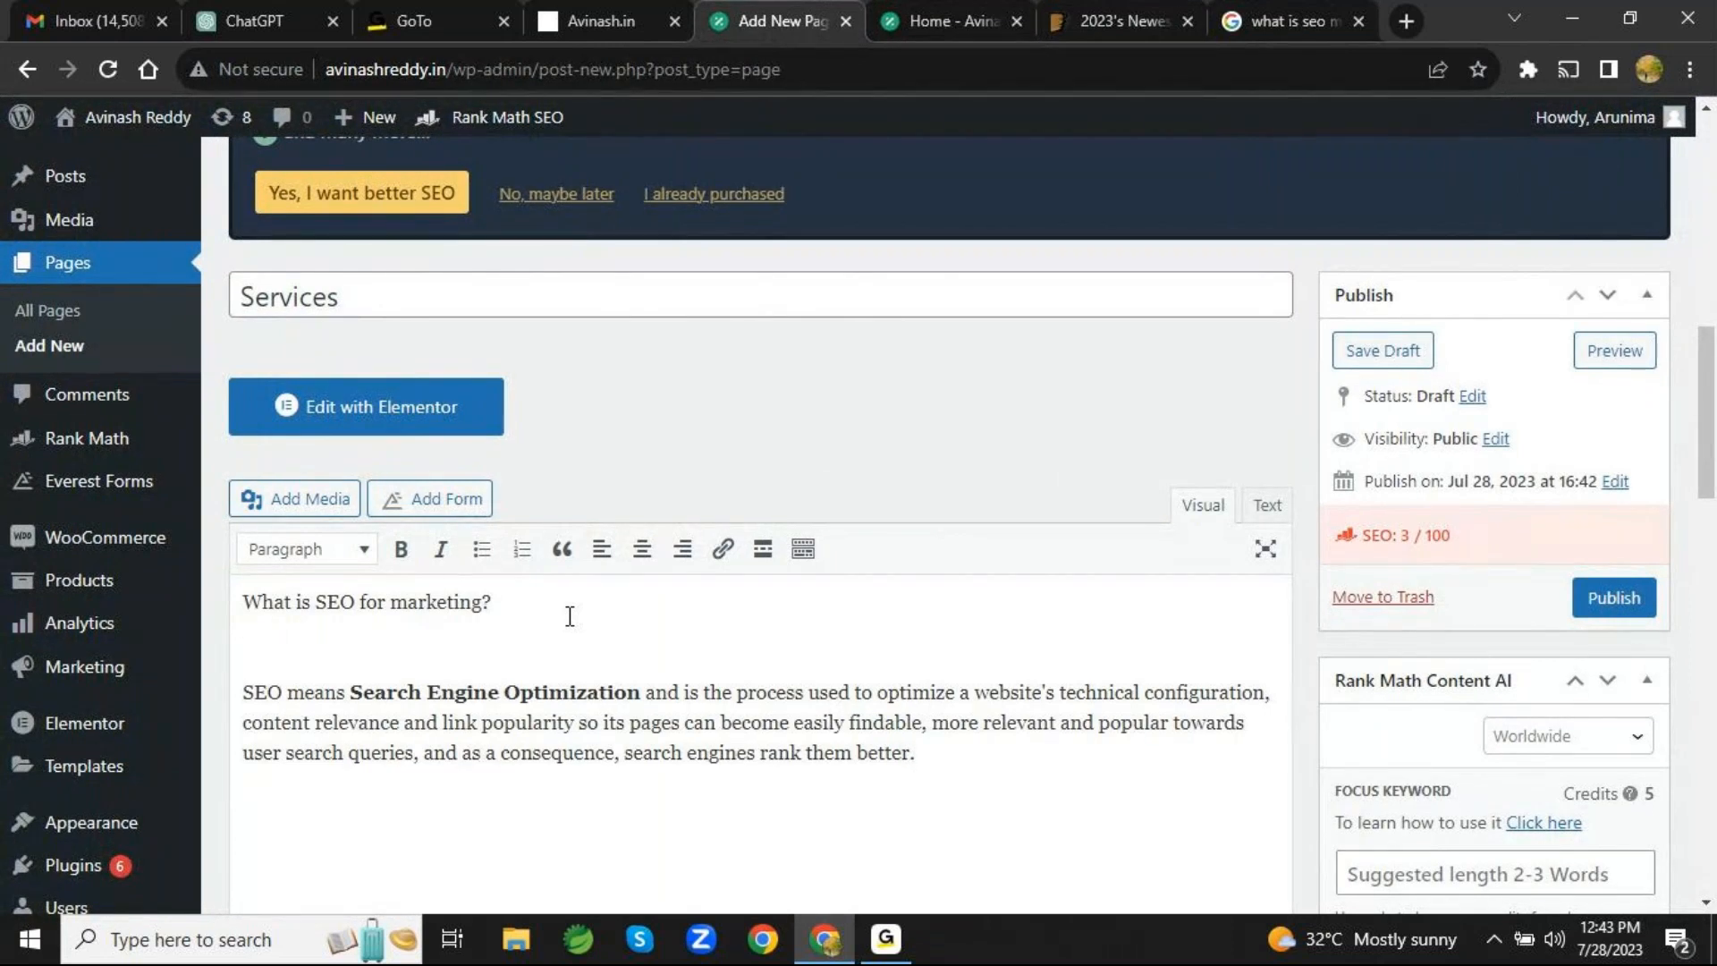
{"action": "scroll", "coordinate": [569, 616], "scroll_direction": "down", "scroll_amount": 2}
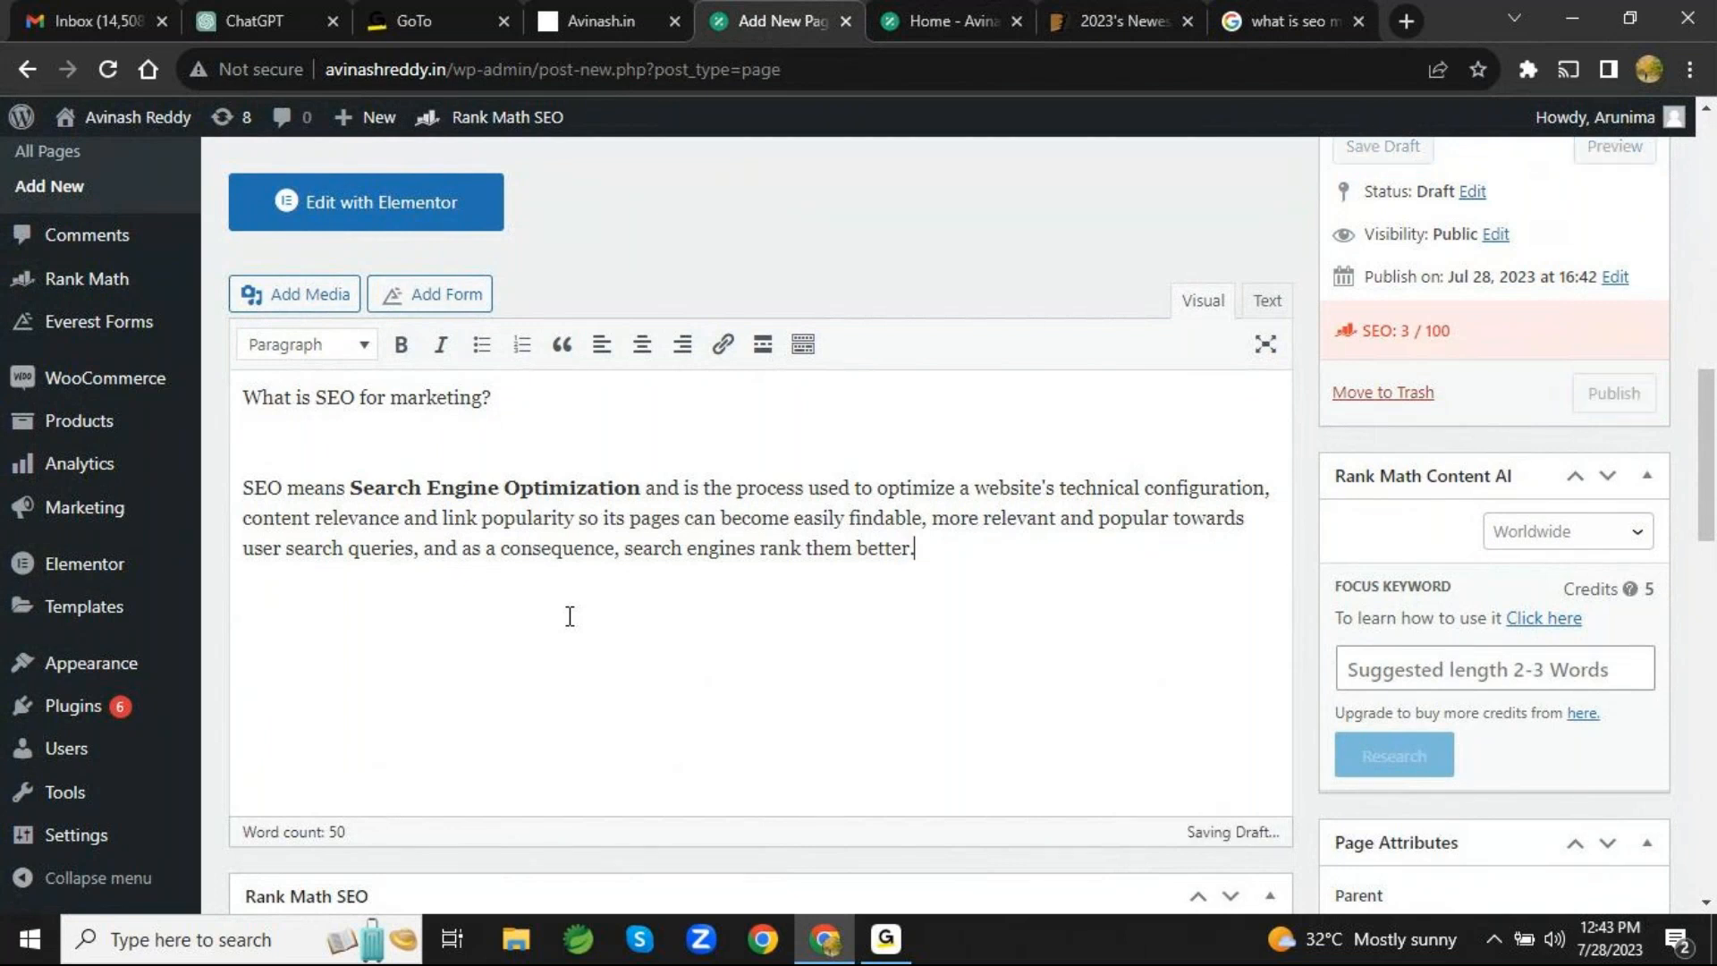
{"action": "left_click_drag", "start_coordinate": [498, 401], "coordinate": [237, 402]}
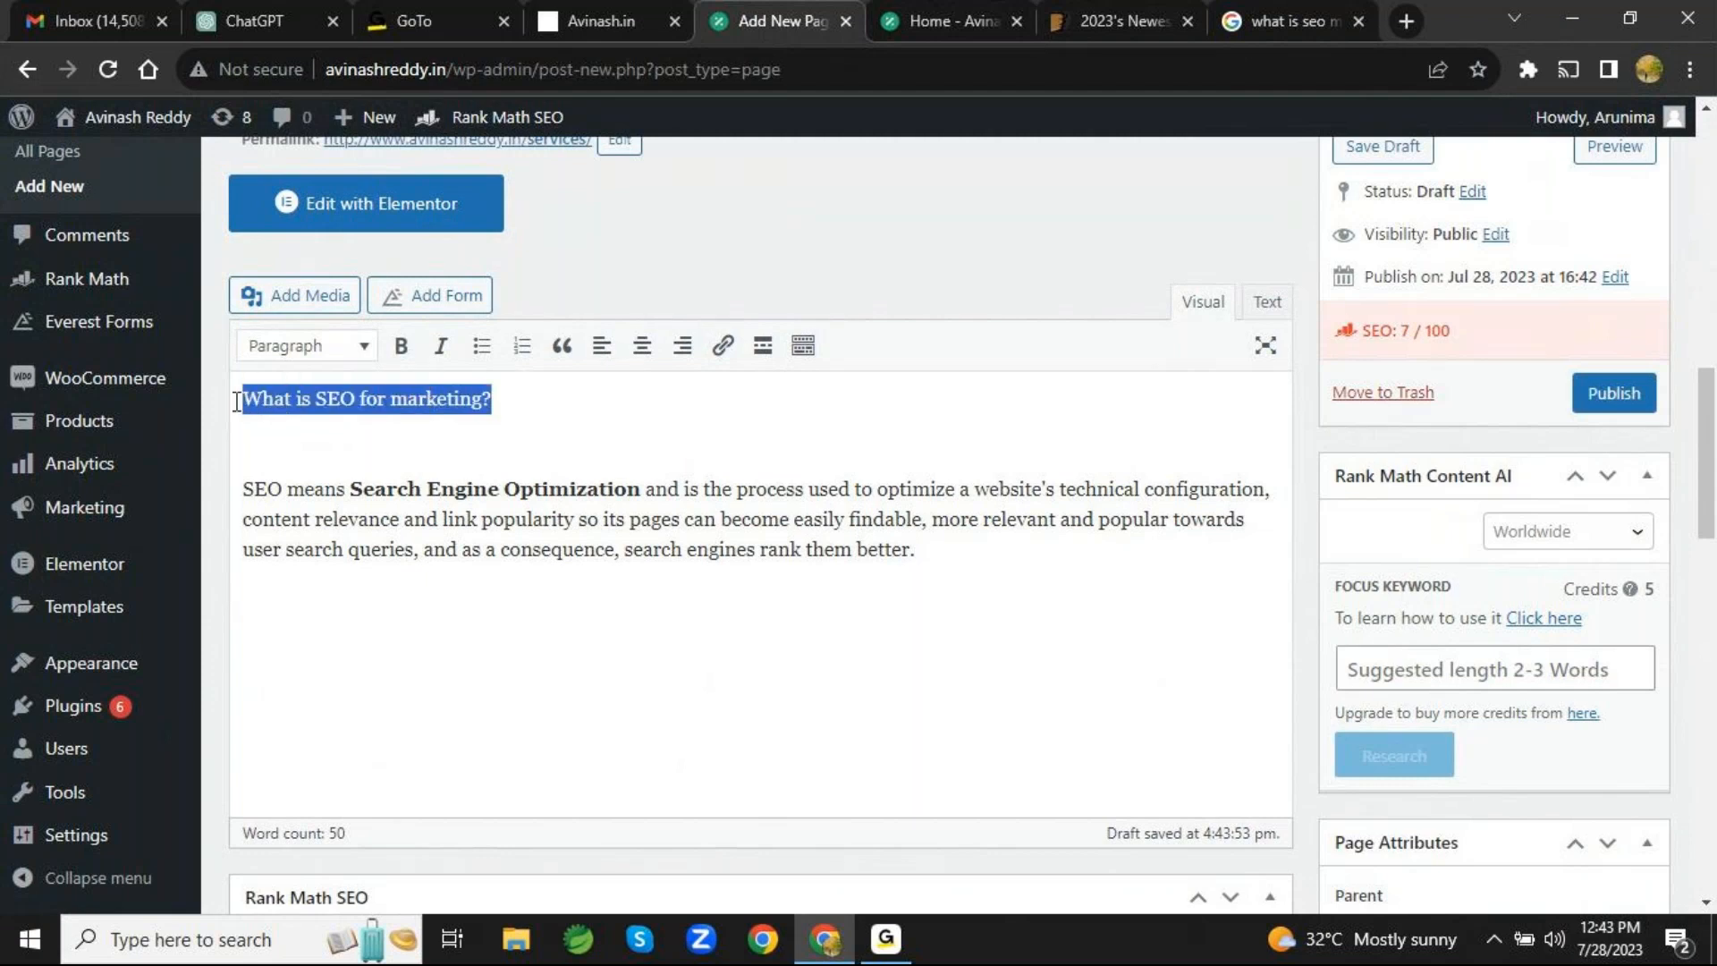
{"action": "left_click", "coordinate": [366, 349]}
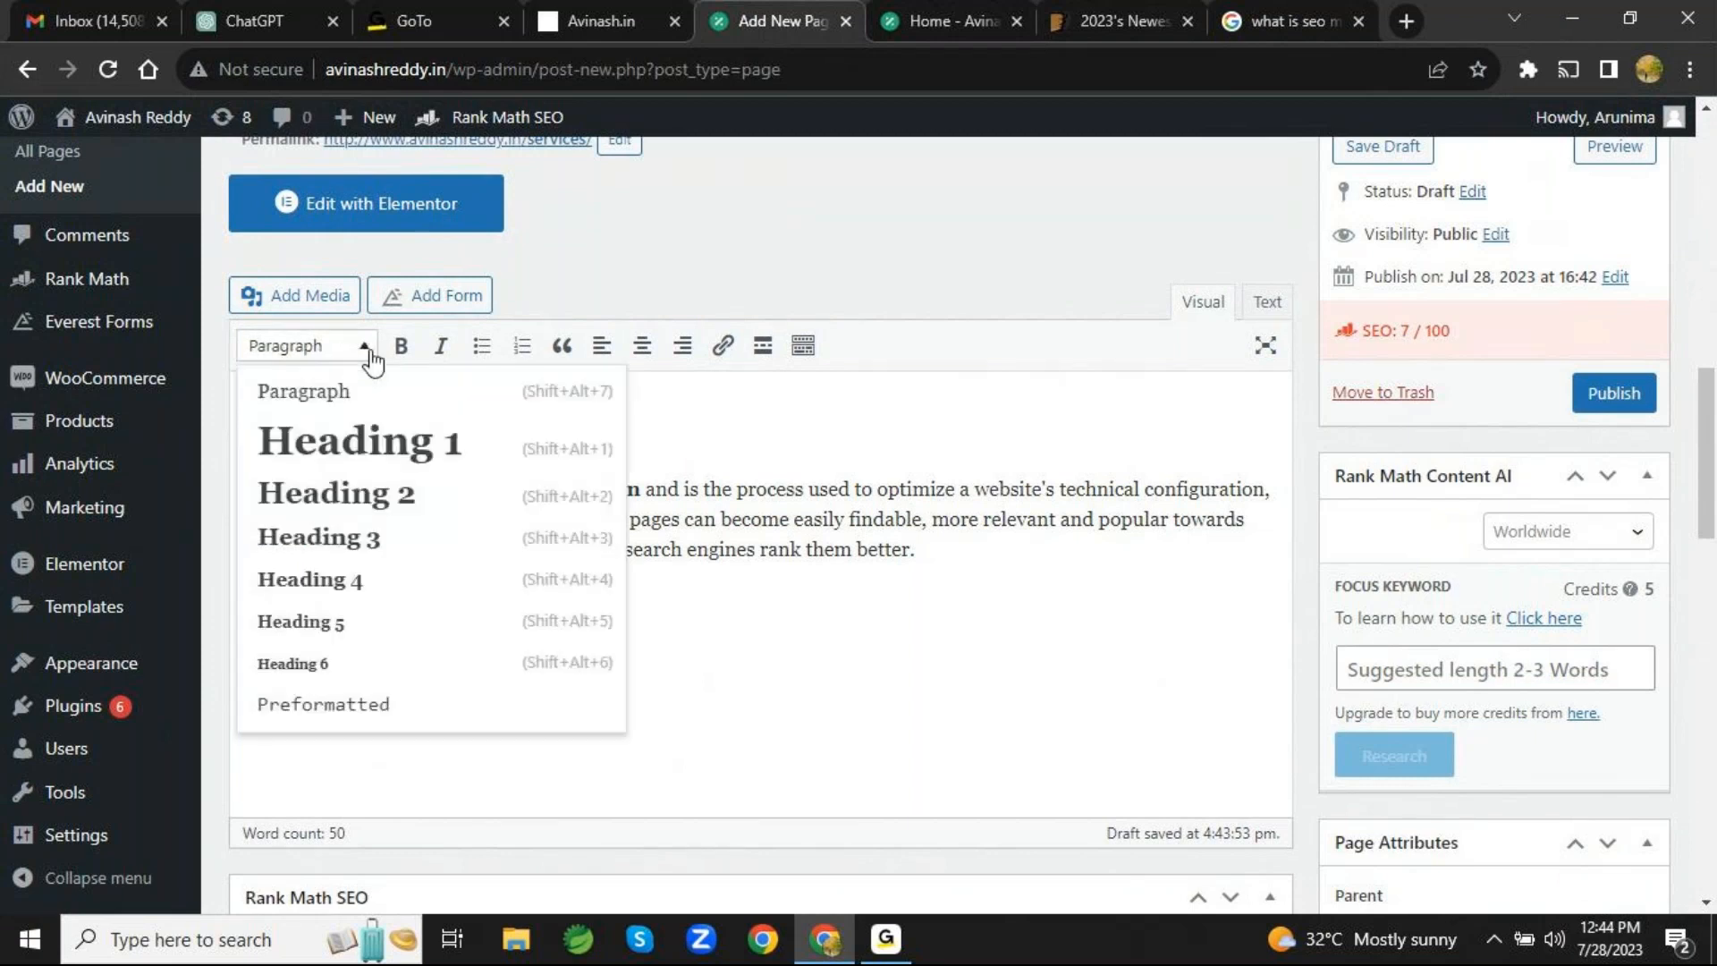
{"action": "left_click", "coordinate": [414, 456]}
{"action": "left_click", "coordinate": [877, 446]}
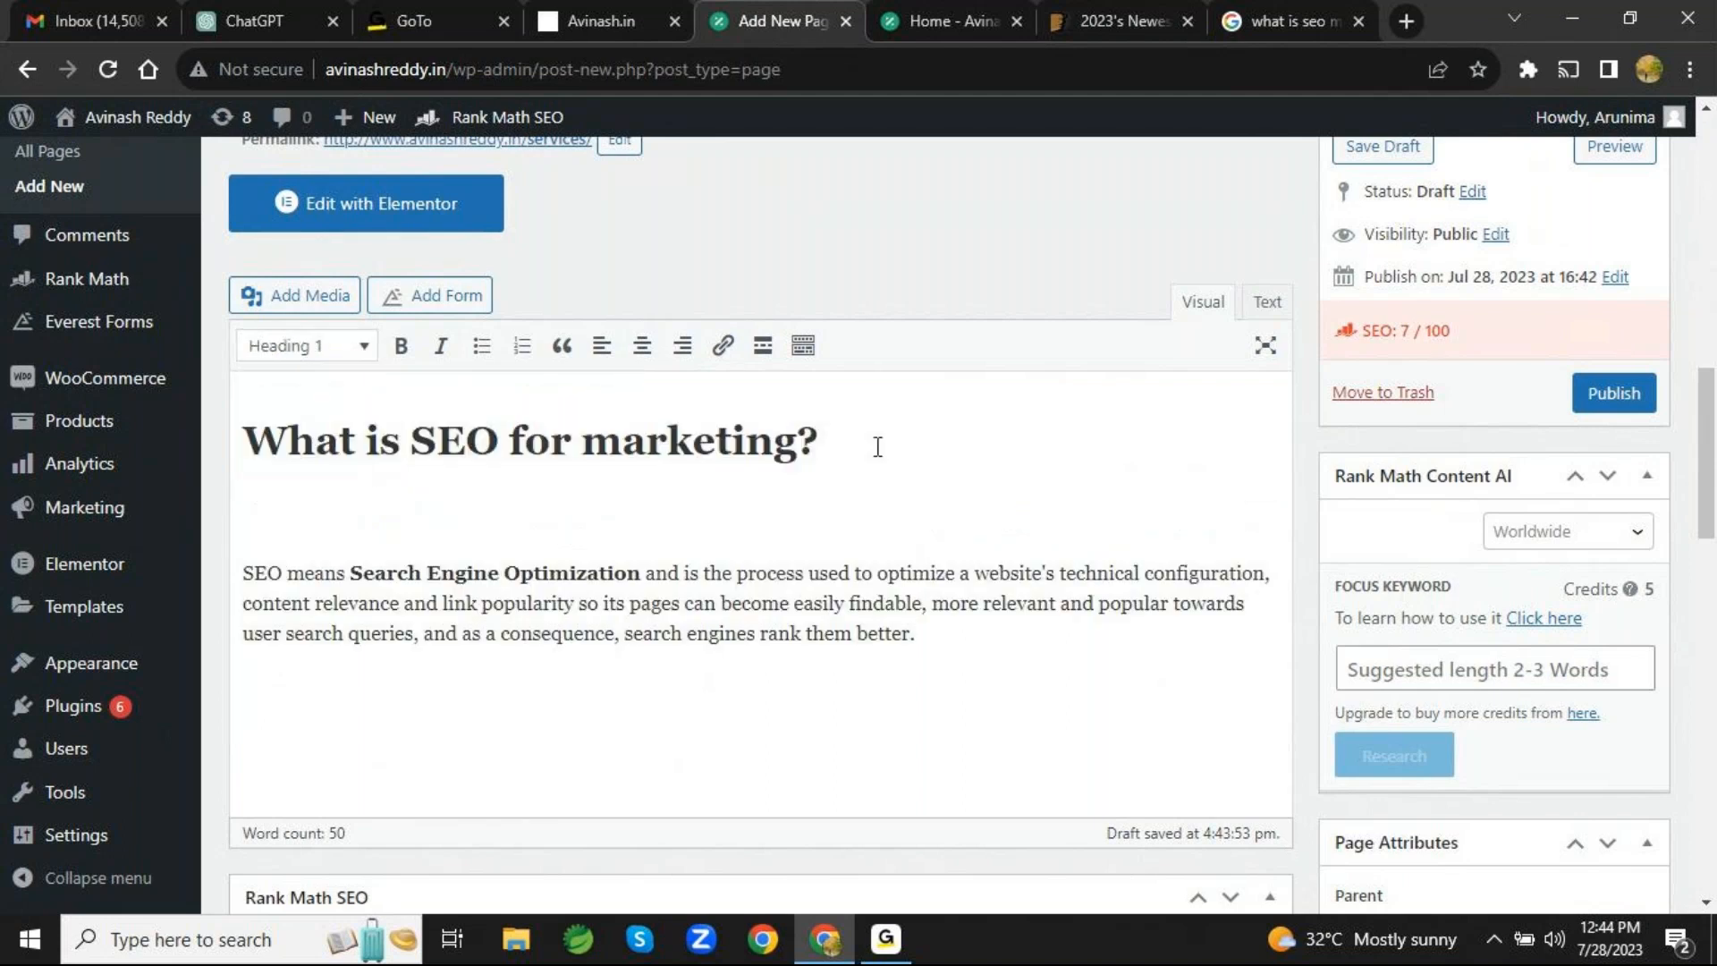
- Look over the text styles available for the answer paragraph below the heading without applying one
{"action": "left_click_drag", "start_coordinate": [924, 632], "coordinate": [247, 541]}
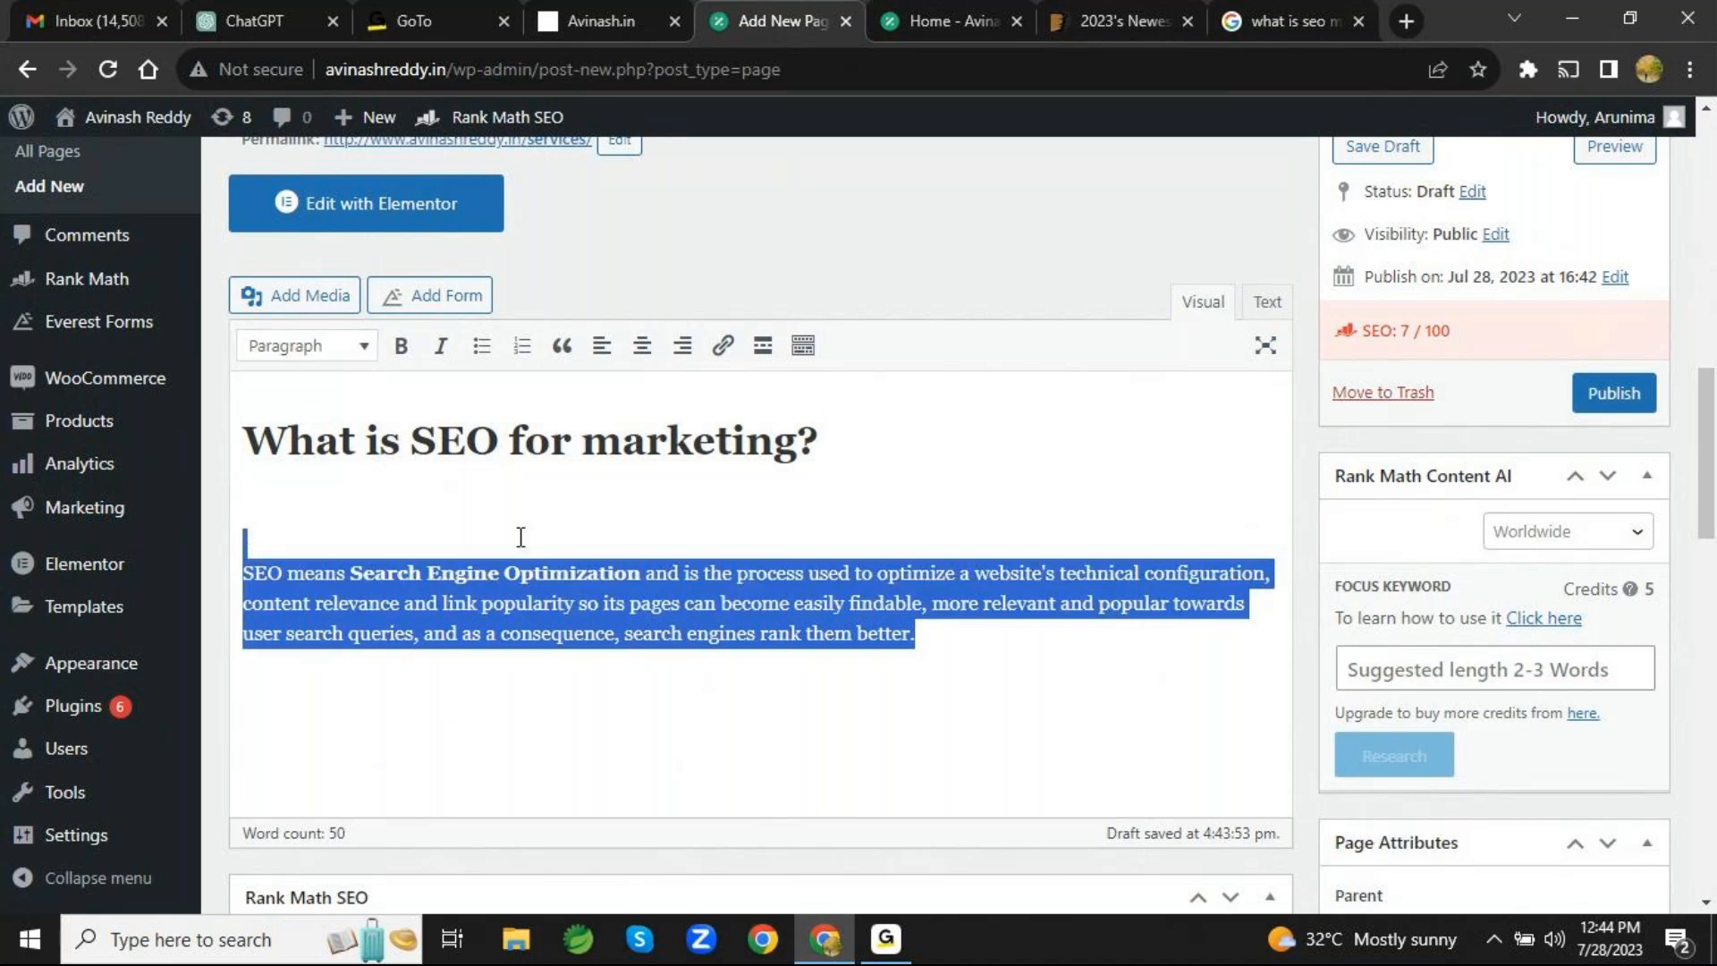
{"action": "left_click", "coordinate": [361, 351]}
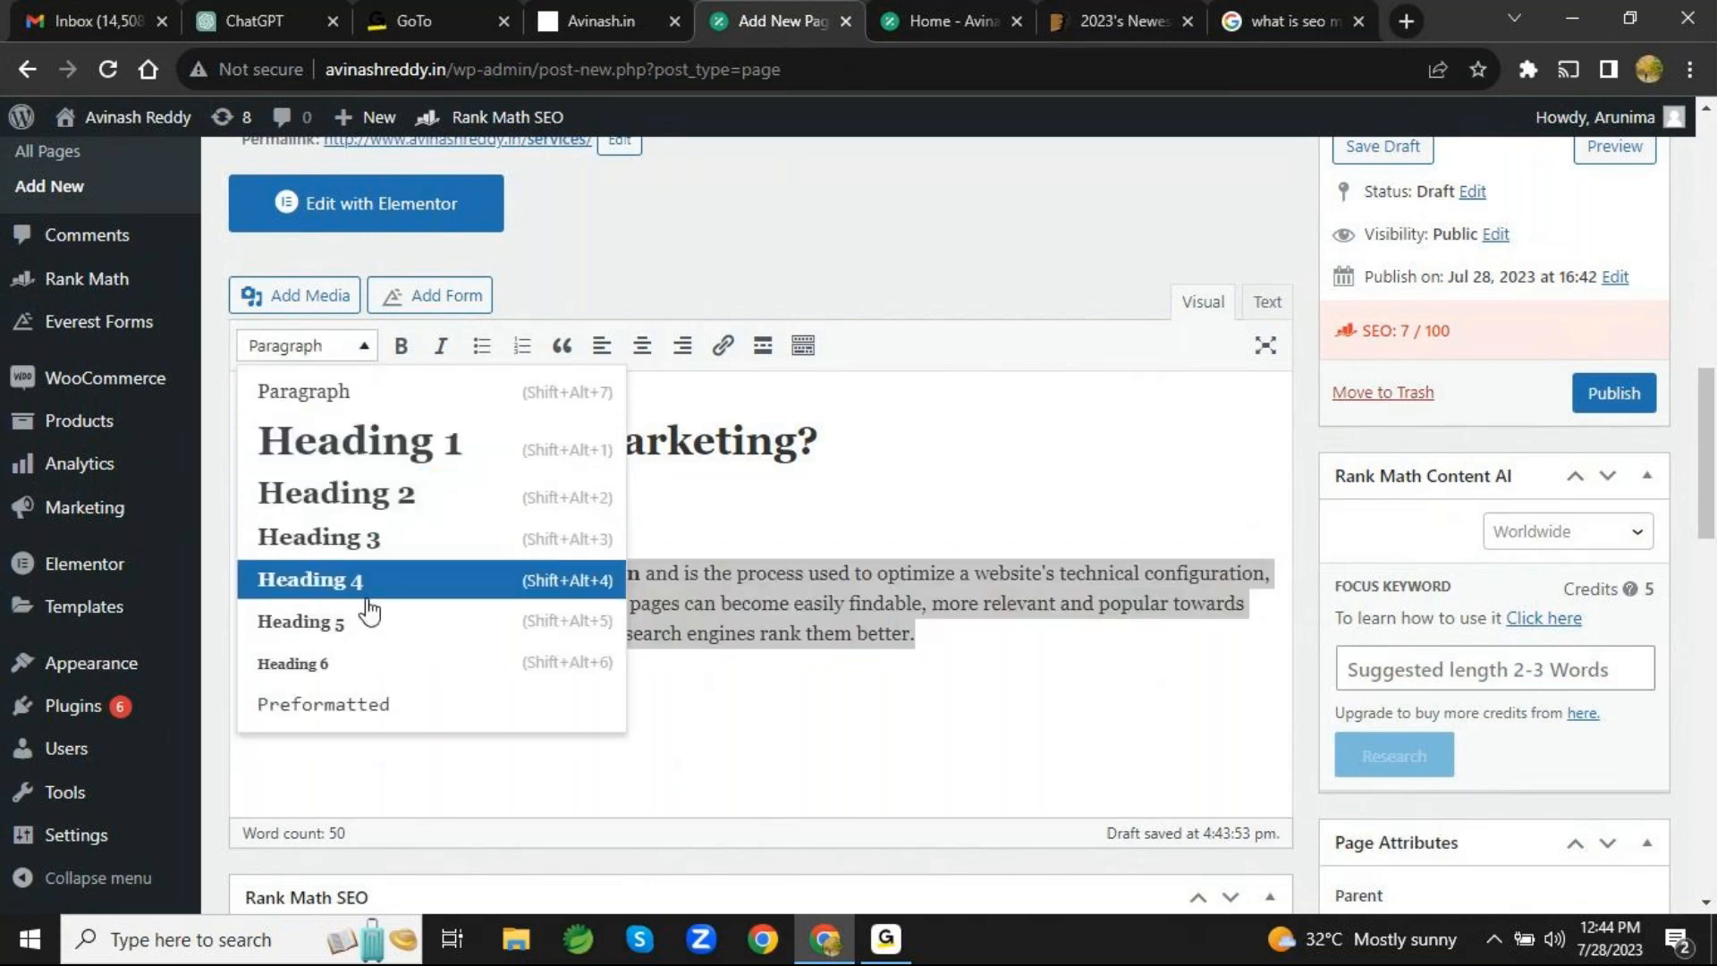
{"action": "left_click", "coordinate": [1028, 508]}
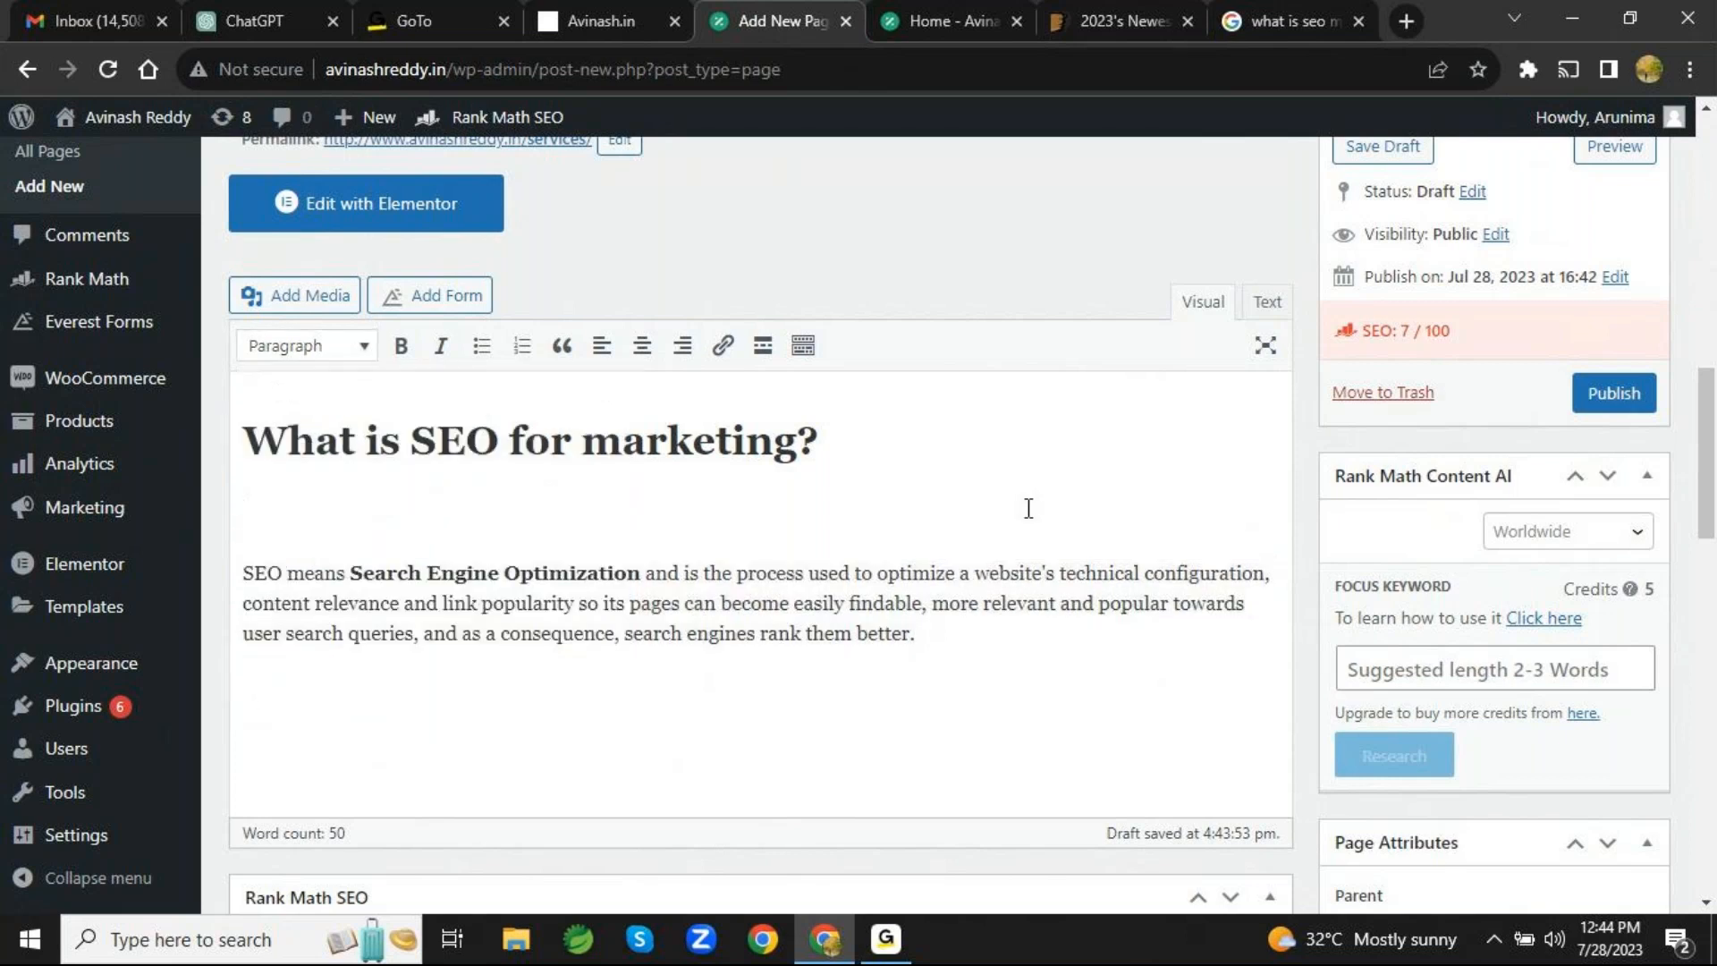
{"action": "left_click", "coordinate": [969, 647]}
- Review the page's visibility options and keep it set to Public
{"action": "scroll", "coordinate": [1550, 520], "scroll_direction": "up", "scroll_amount": 2}
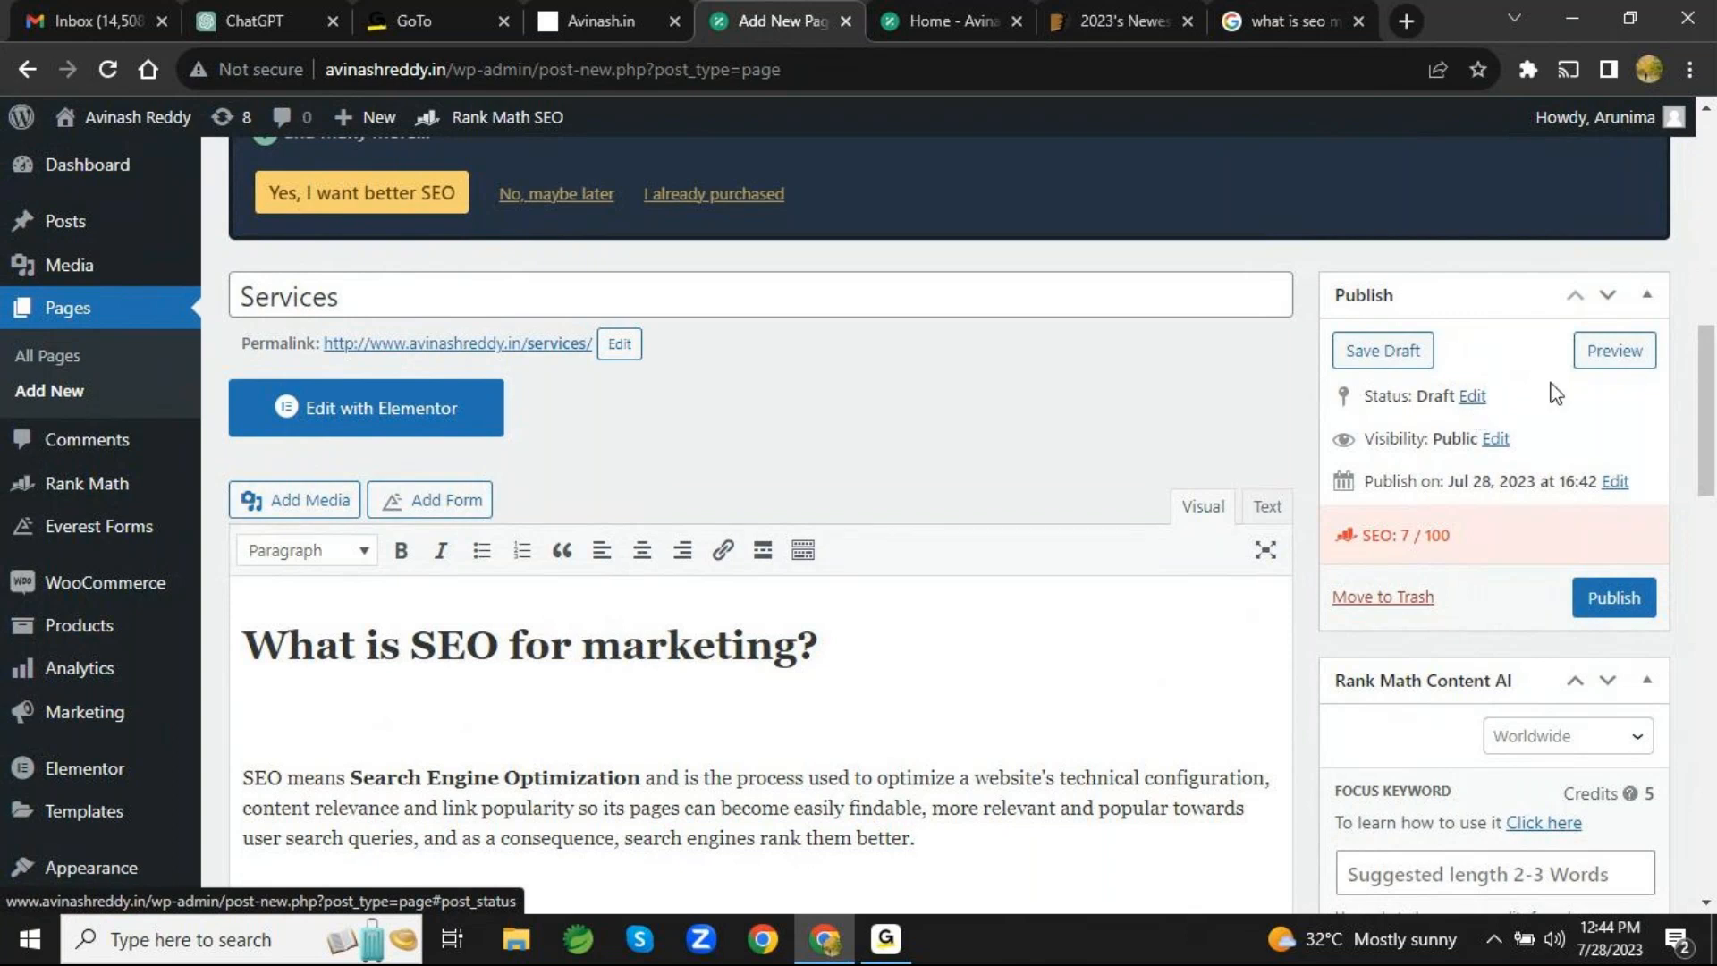
{"action": "left_click", "coordinate": [1501, 440]}
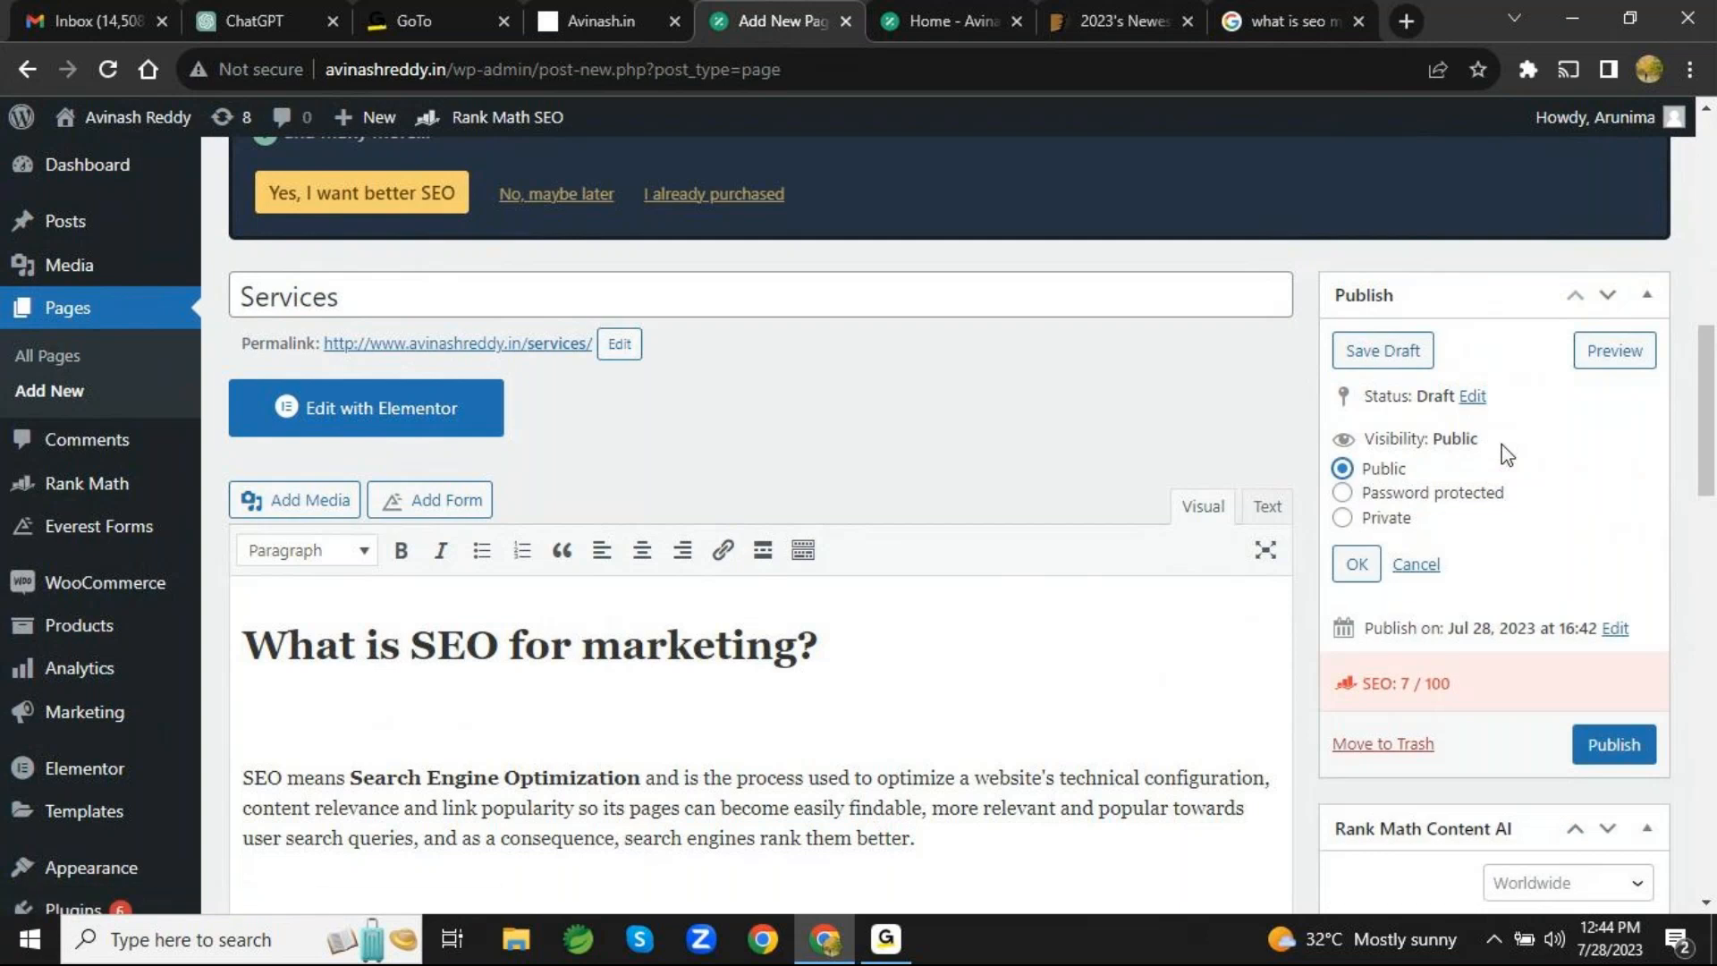
{"action": "left_click", "coordinate": [1356, 575]}
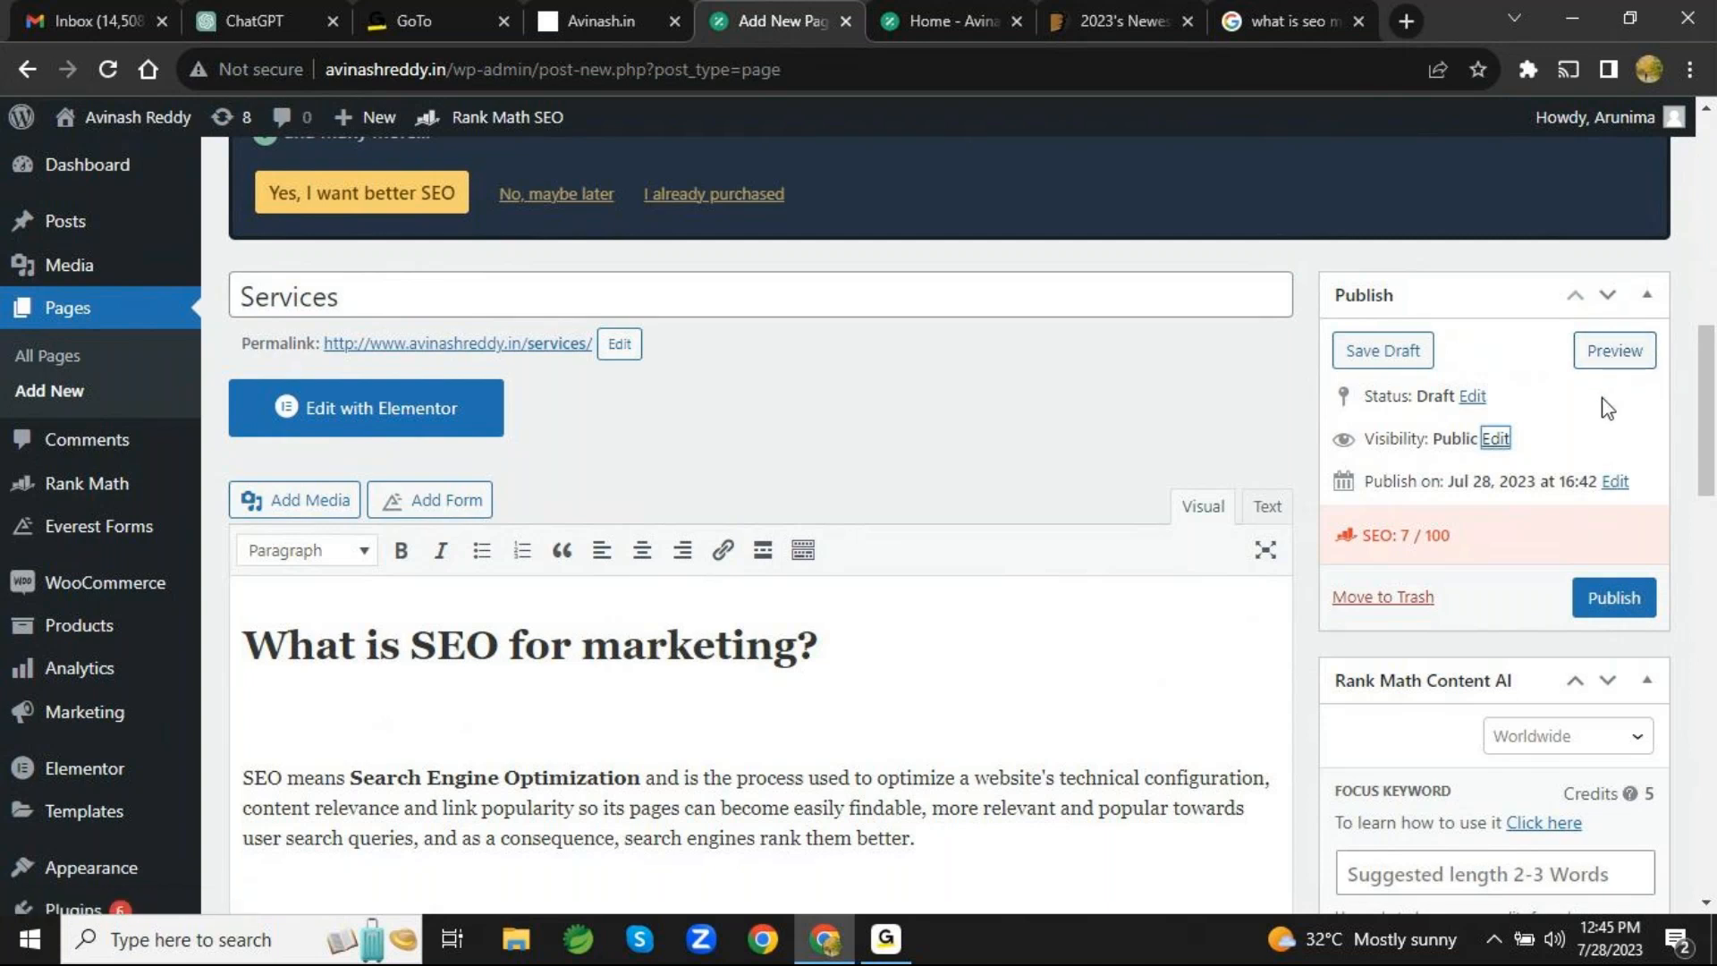
- Look over the parent page and template choices in the page attributes, keeping no parent and the default template
{"action": "scroll", "coordinate": [1581, 726], "scroll_direction": "down", "scroll_amount": 3}
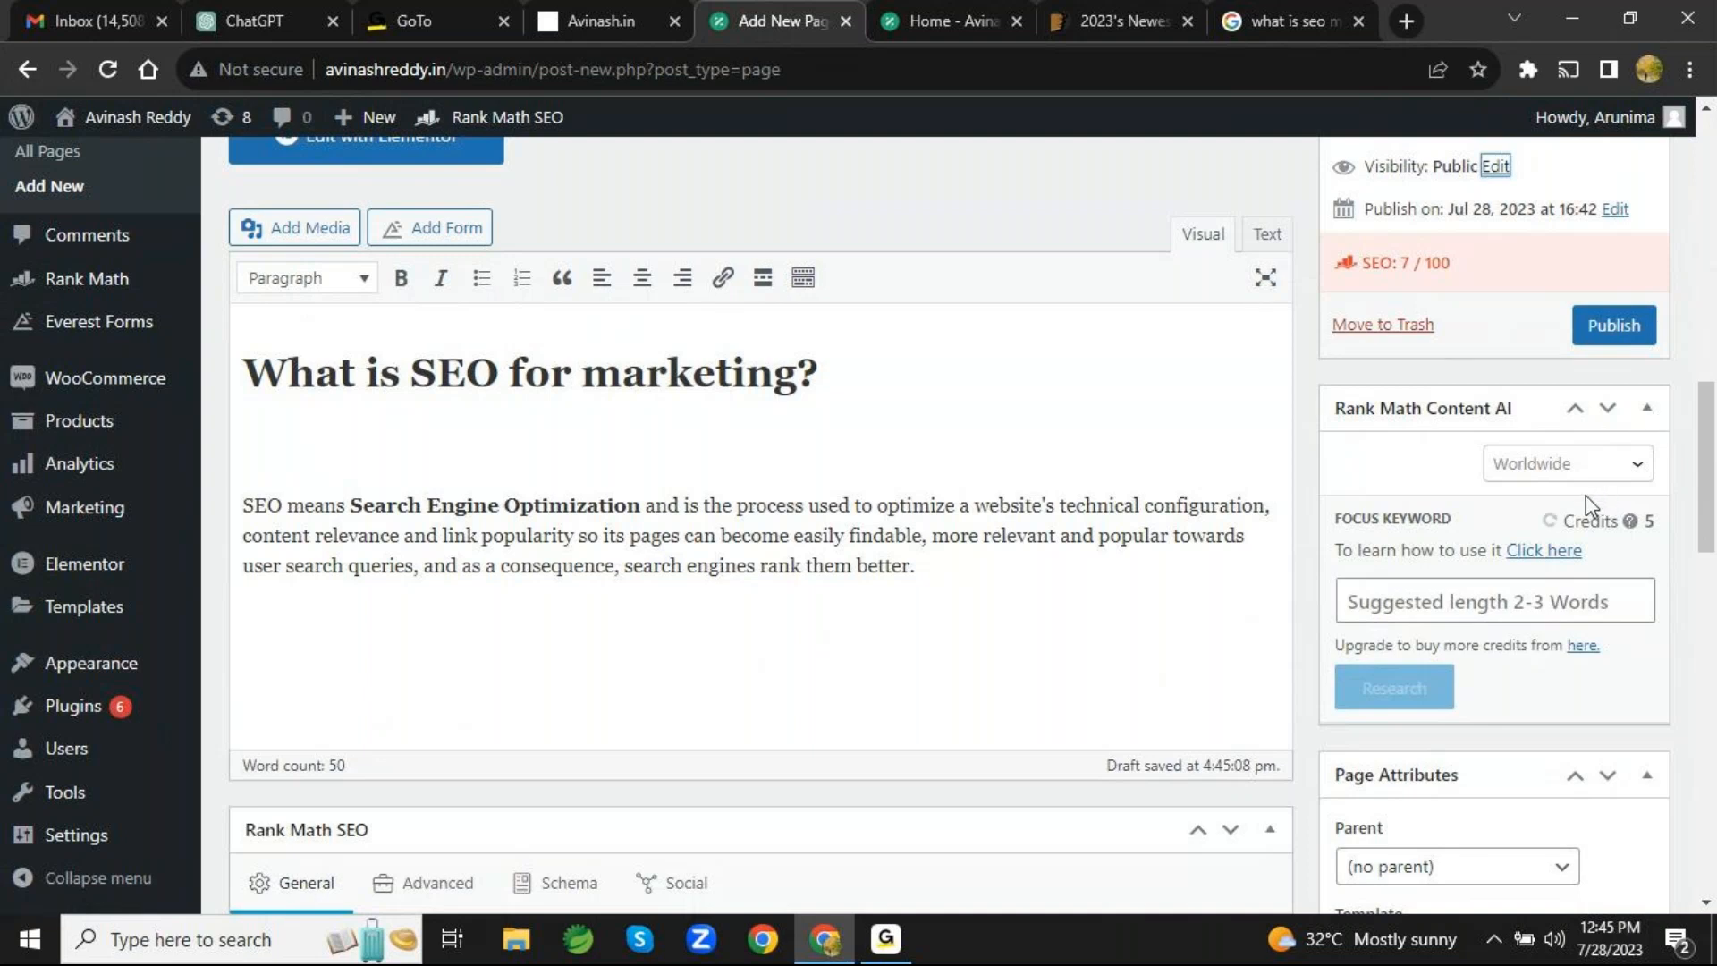
{"action": "scroll", "coordinate": [1585, 496], "scroll_direction": "down", "scroll_amount": 7}
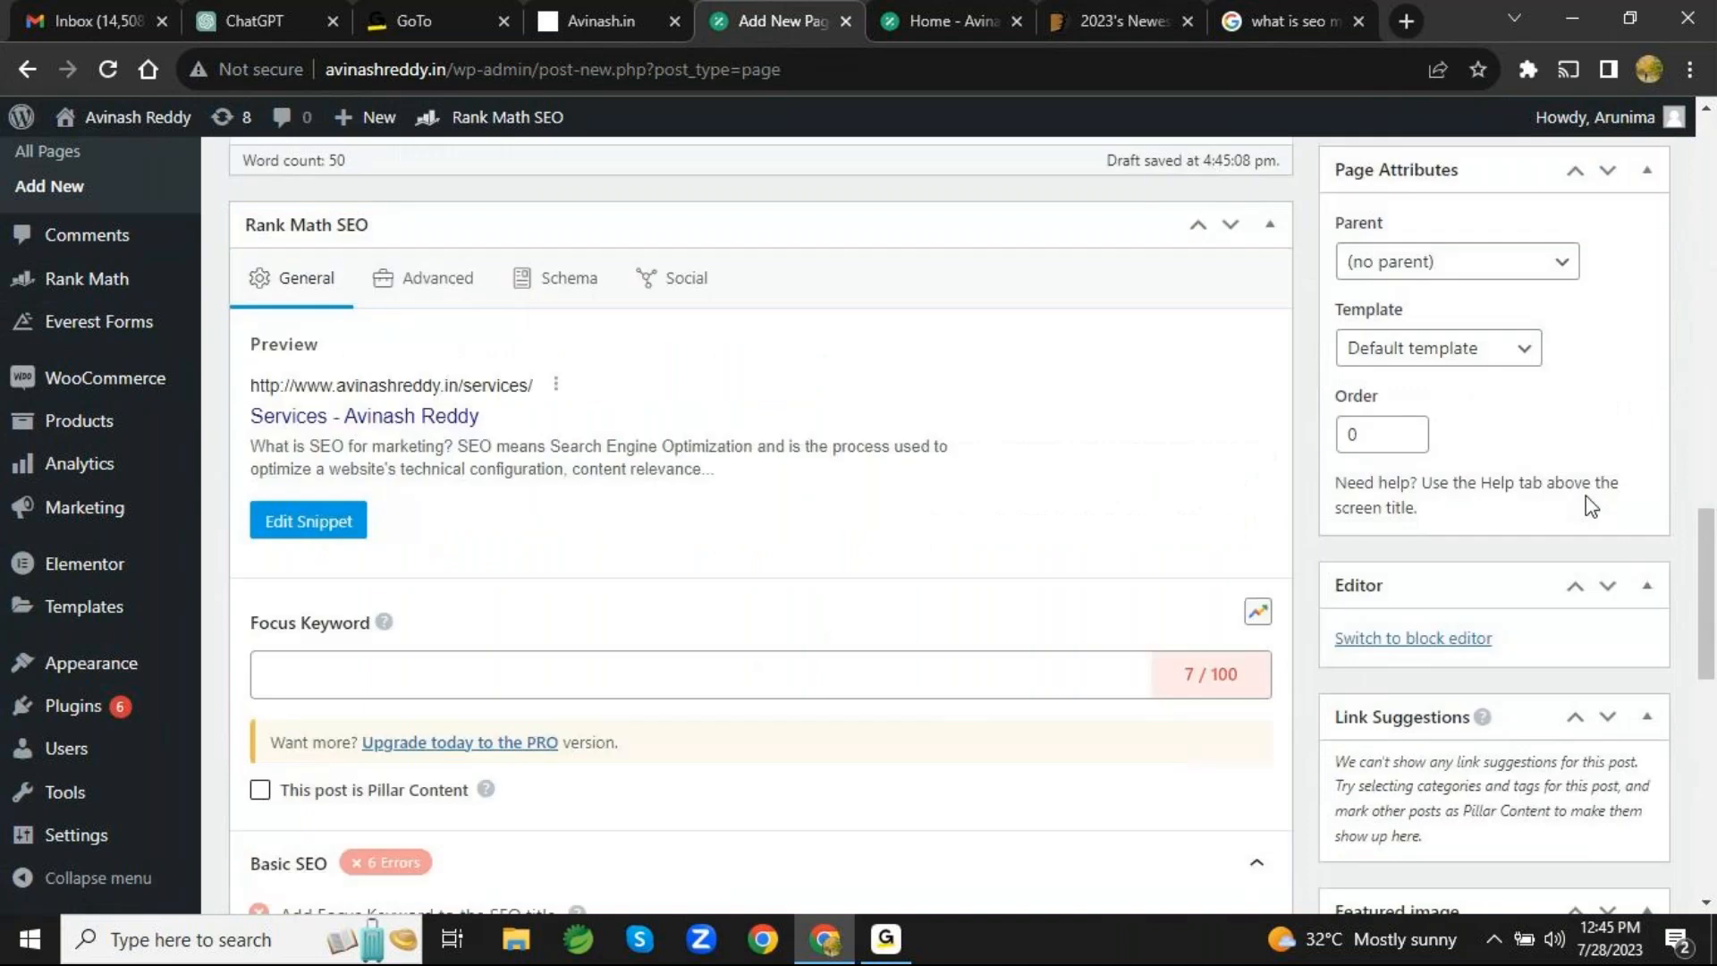
{"action": "scroll", "coordinate": [1586, 496], "scroll_direction": "up", "scroll_amount": 3}
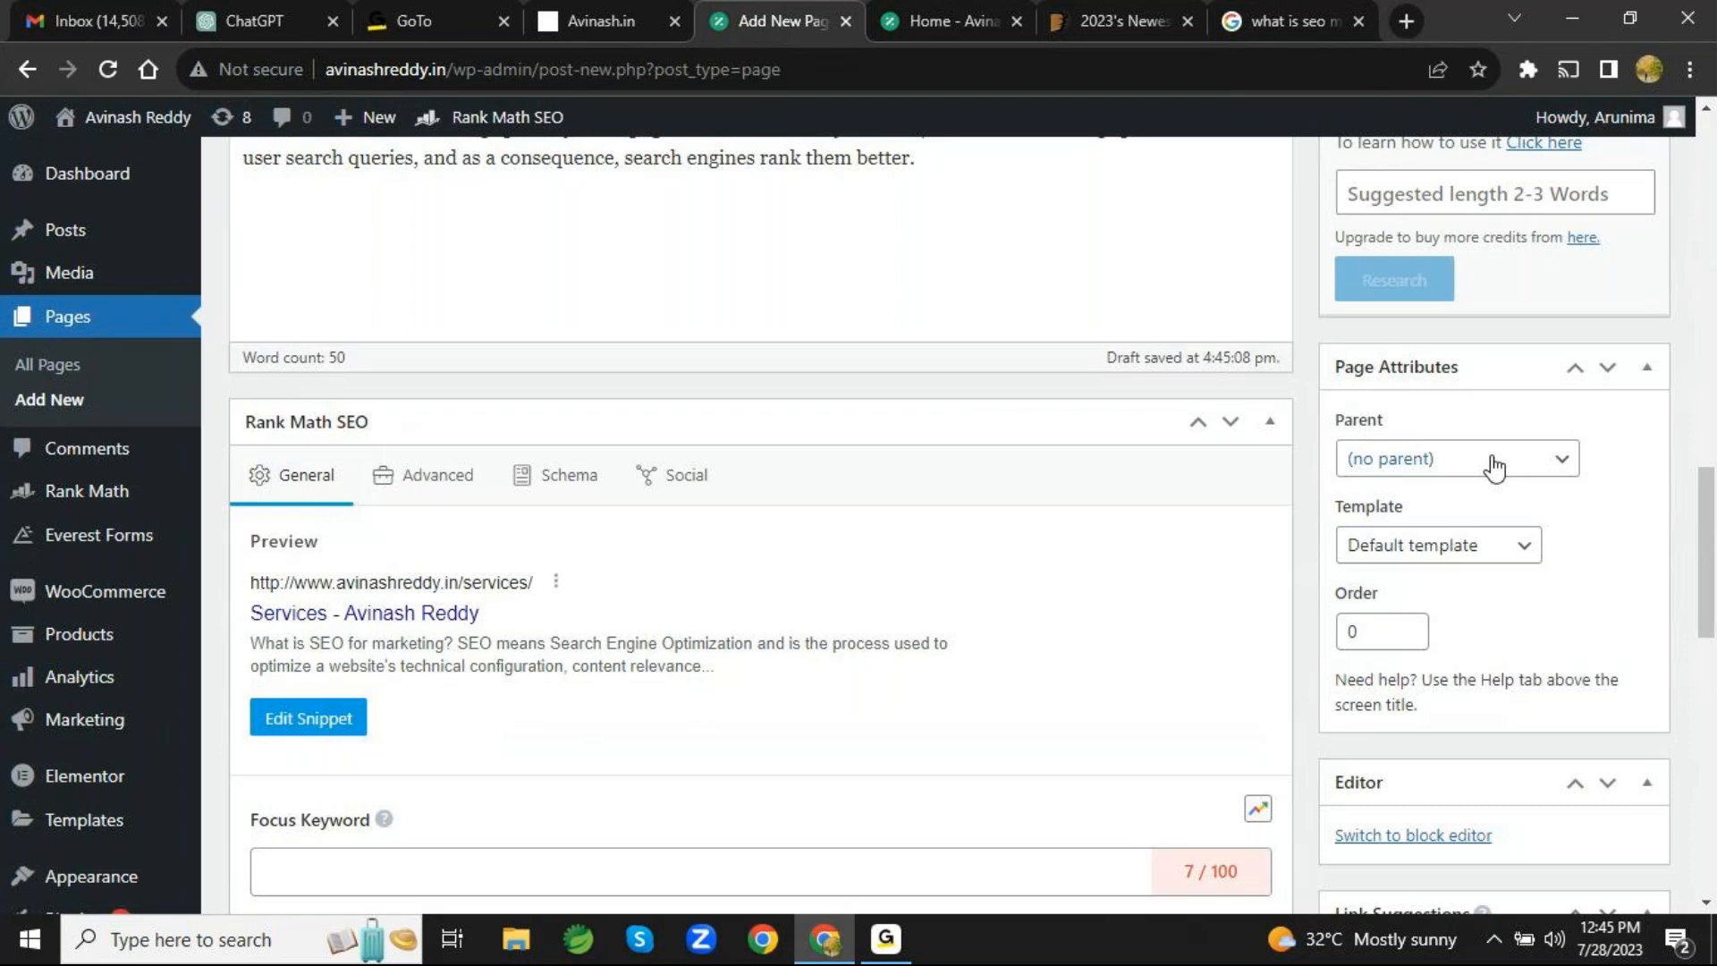
{"action": "left_click", "coordinate": [1570, 472]}
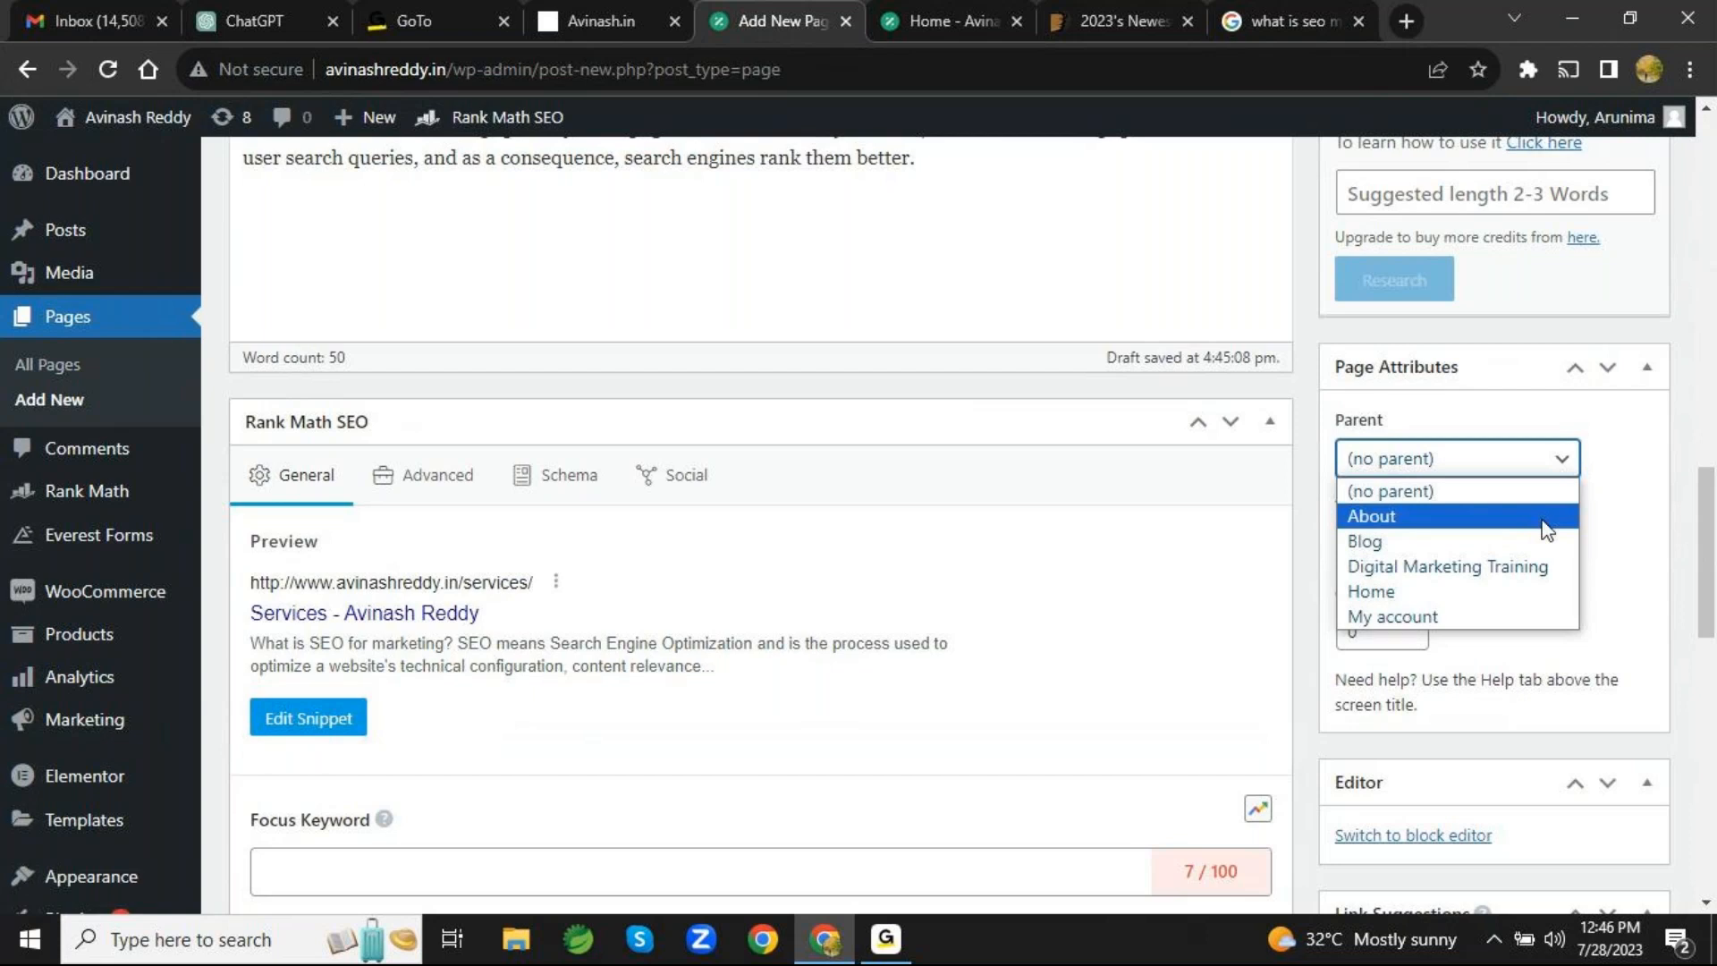
{"action": "left_click", "coordinate": [1571, 468]}
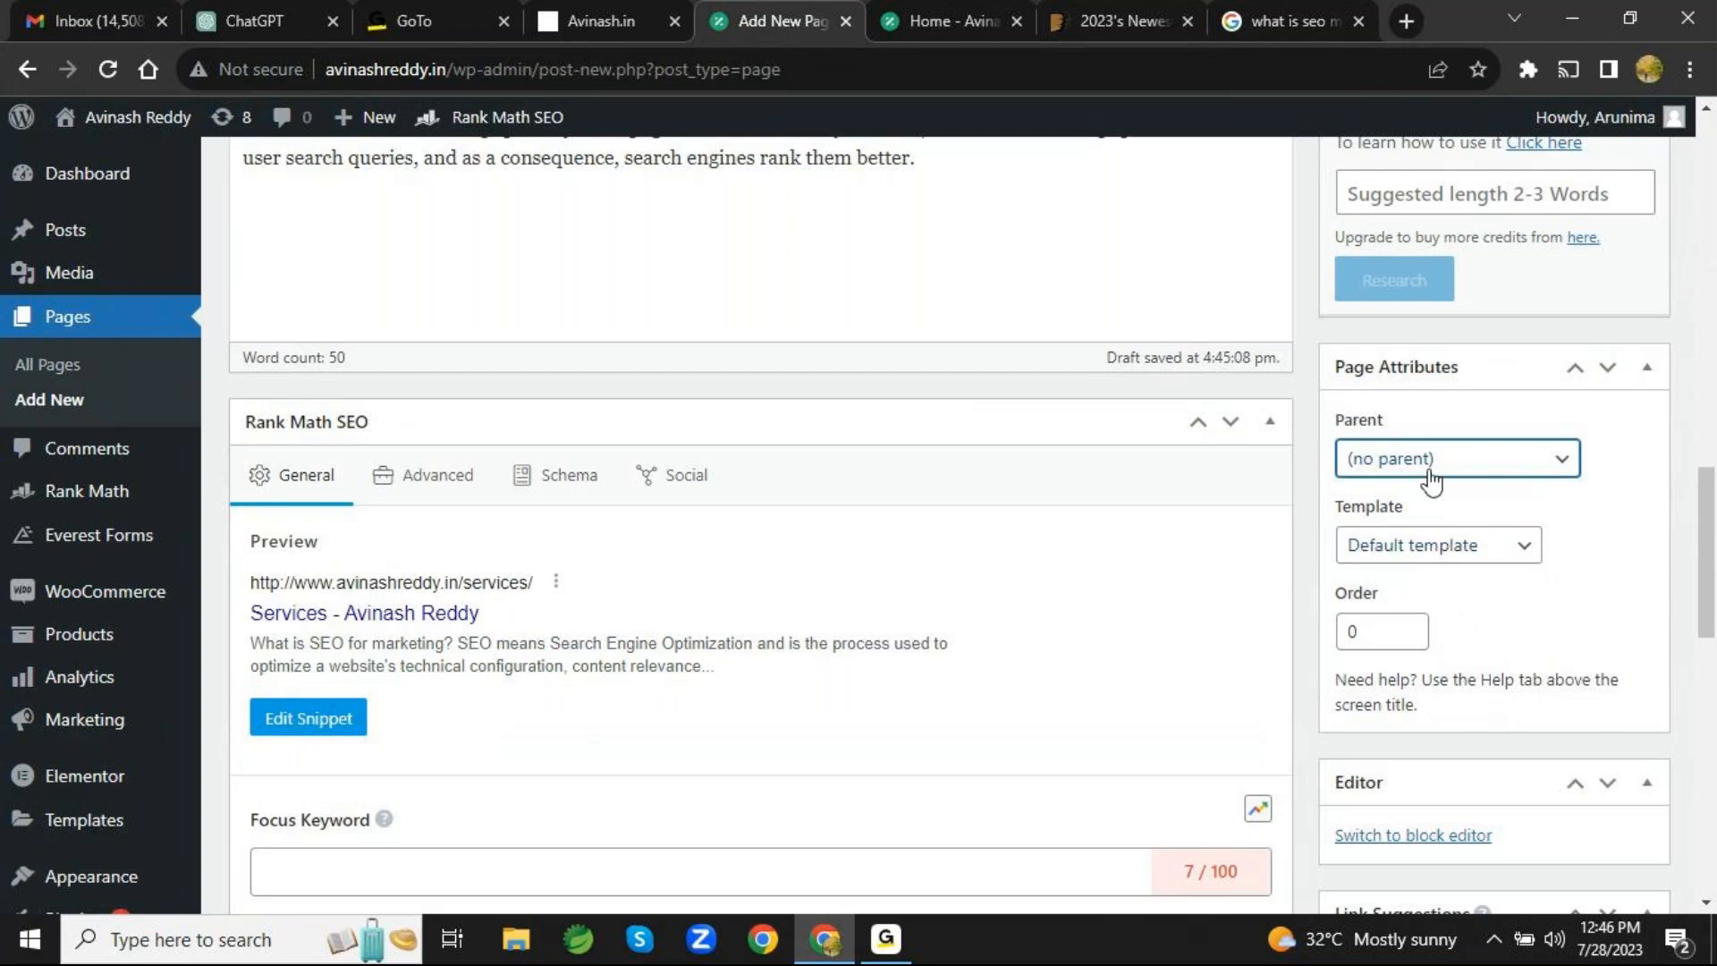
{"action": "left_click", "coordinate": [1528, 556]}
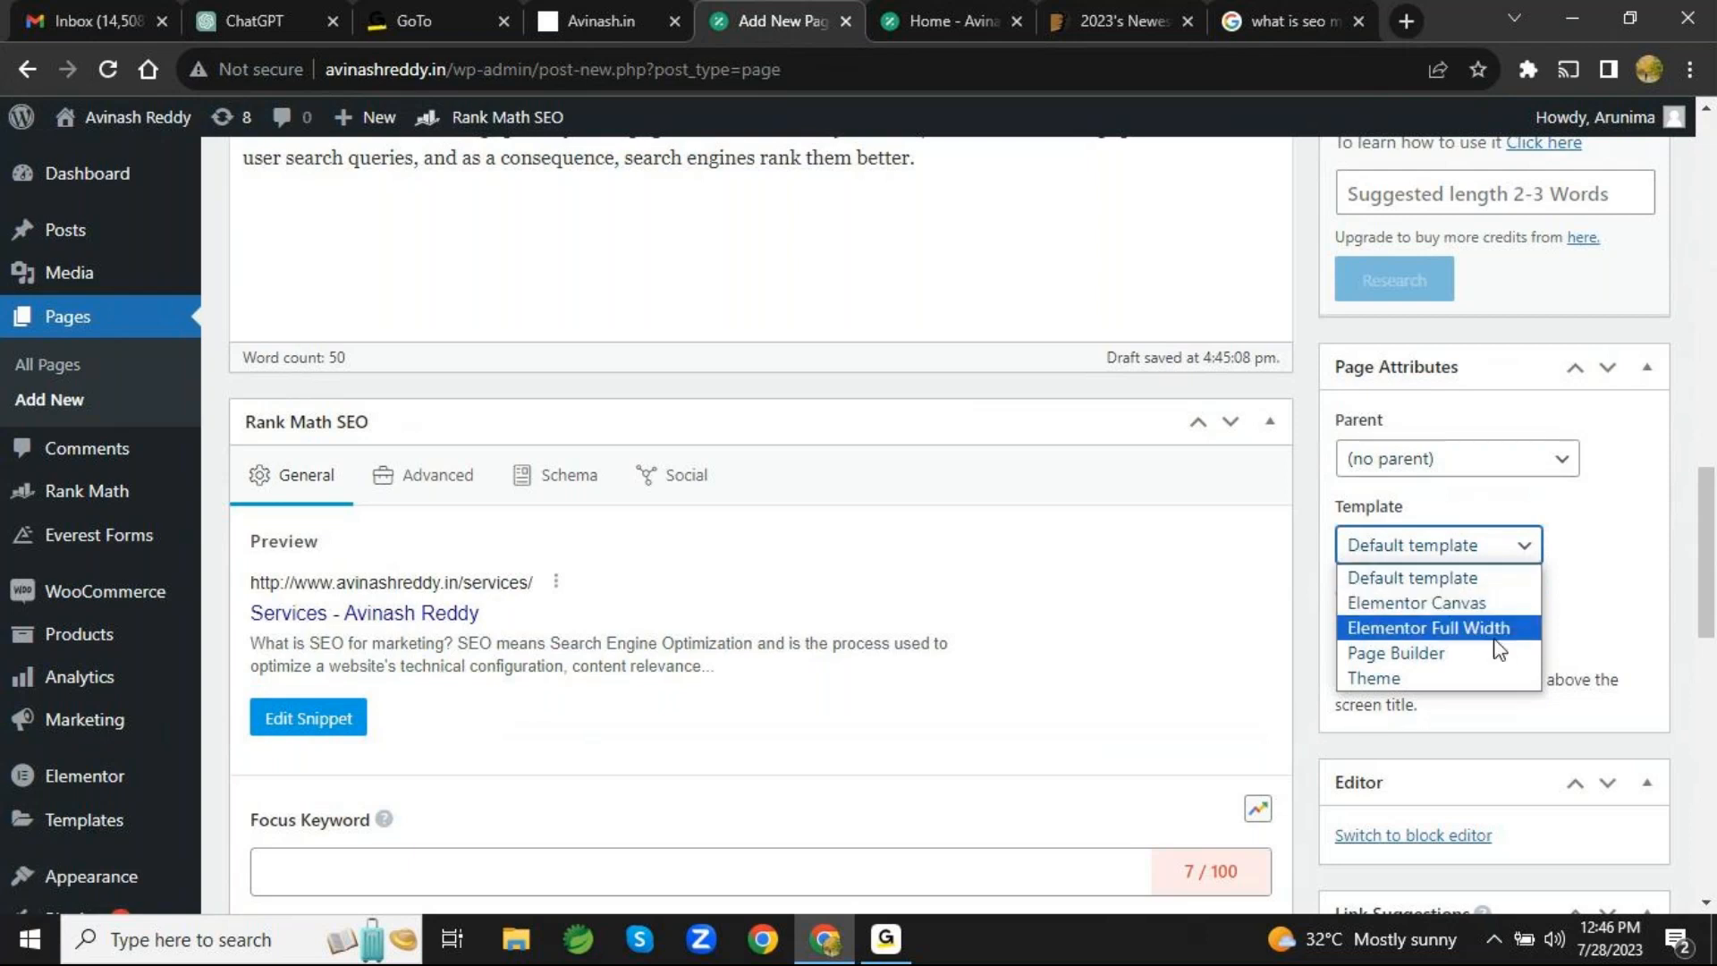
{"action": "left_click", "coordinate": [1531, 553]}
- Examine the page's link suggestions, featured image, Rank Math SEO checks and layout, header and sidebar settings
{"action": "scroll", "coordinate": [1538, 602], "scroll_direction": "down", "scroll_amount": 4}
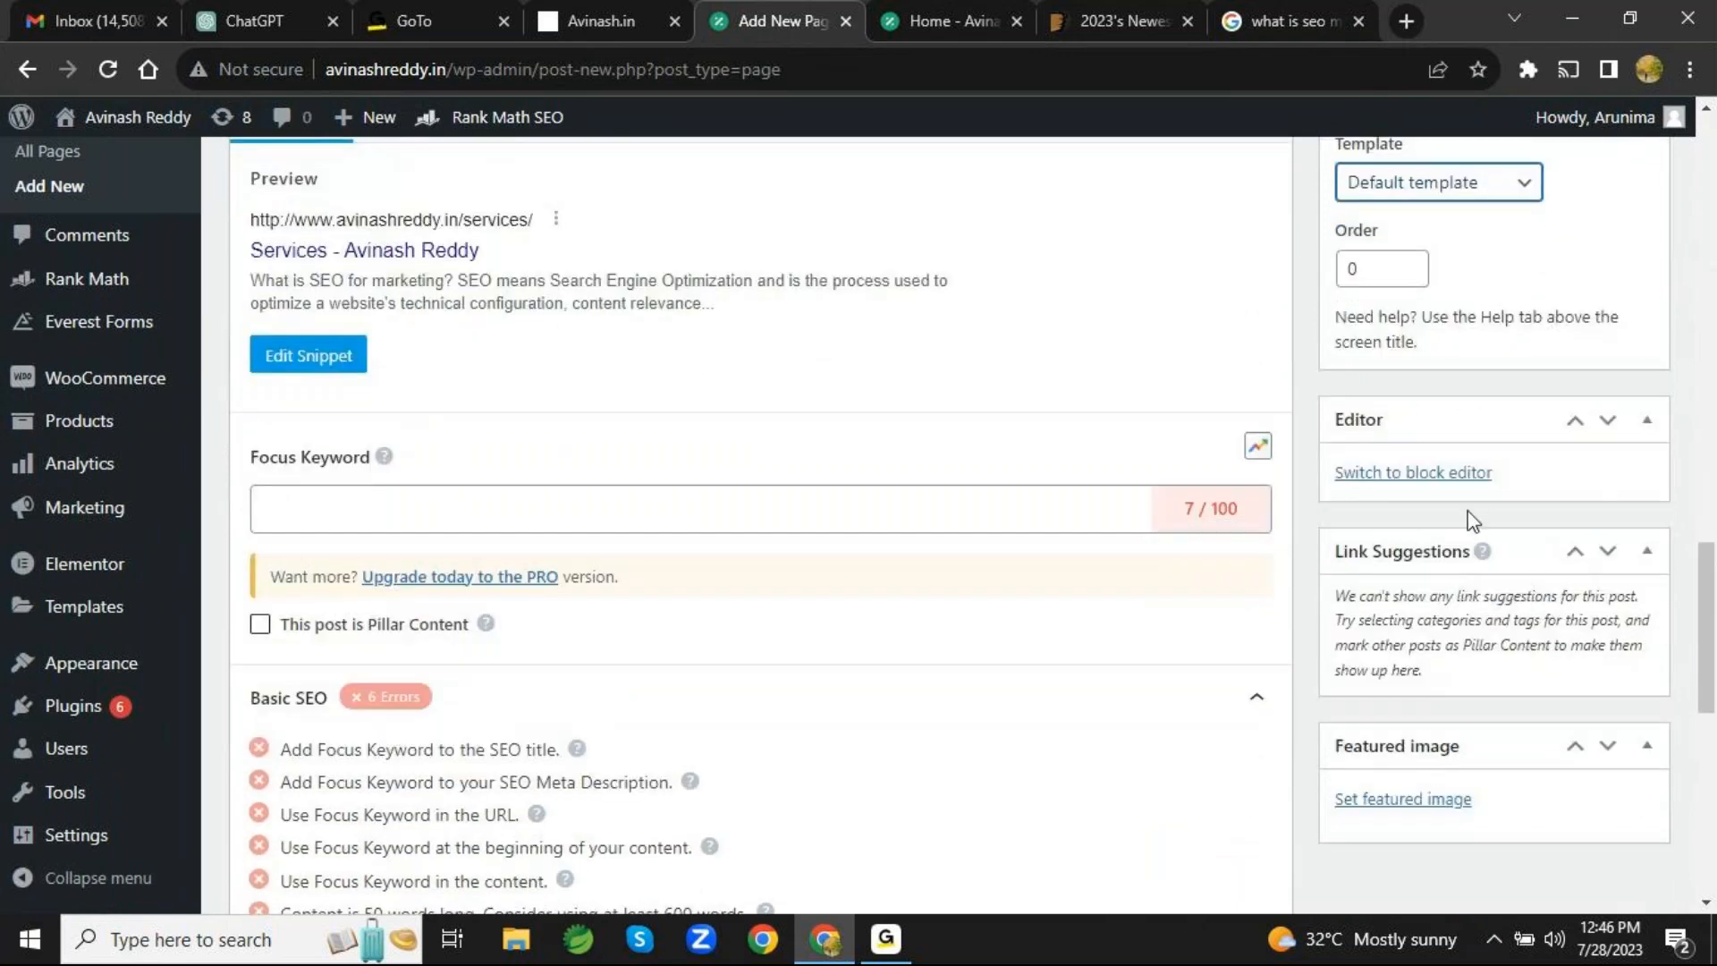
{"action": "scroll", "coordinate": [1511, 518], "scroll_direction": "down", "scroll_amount": 3}
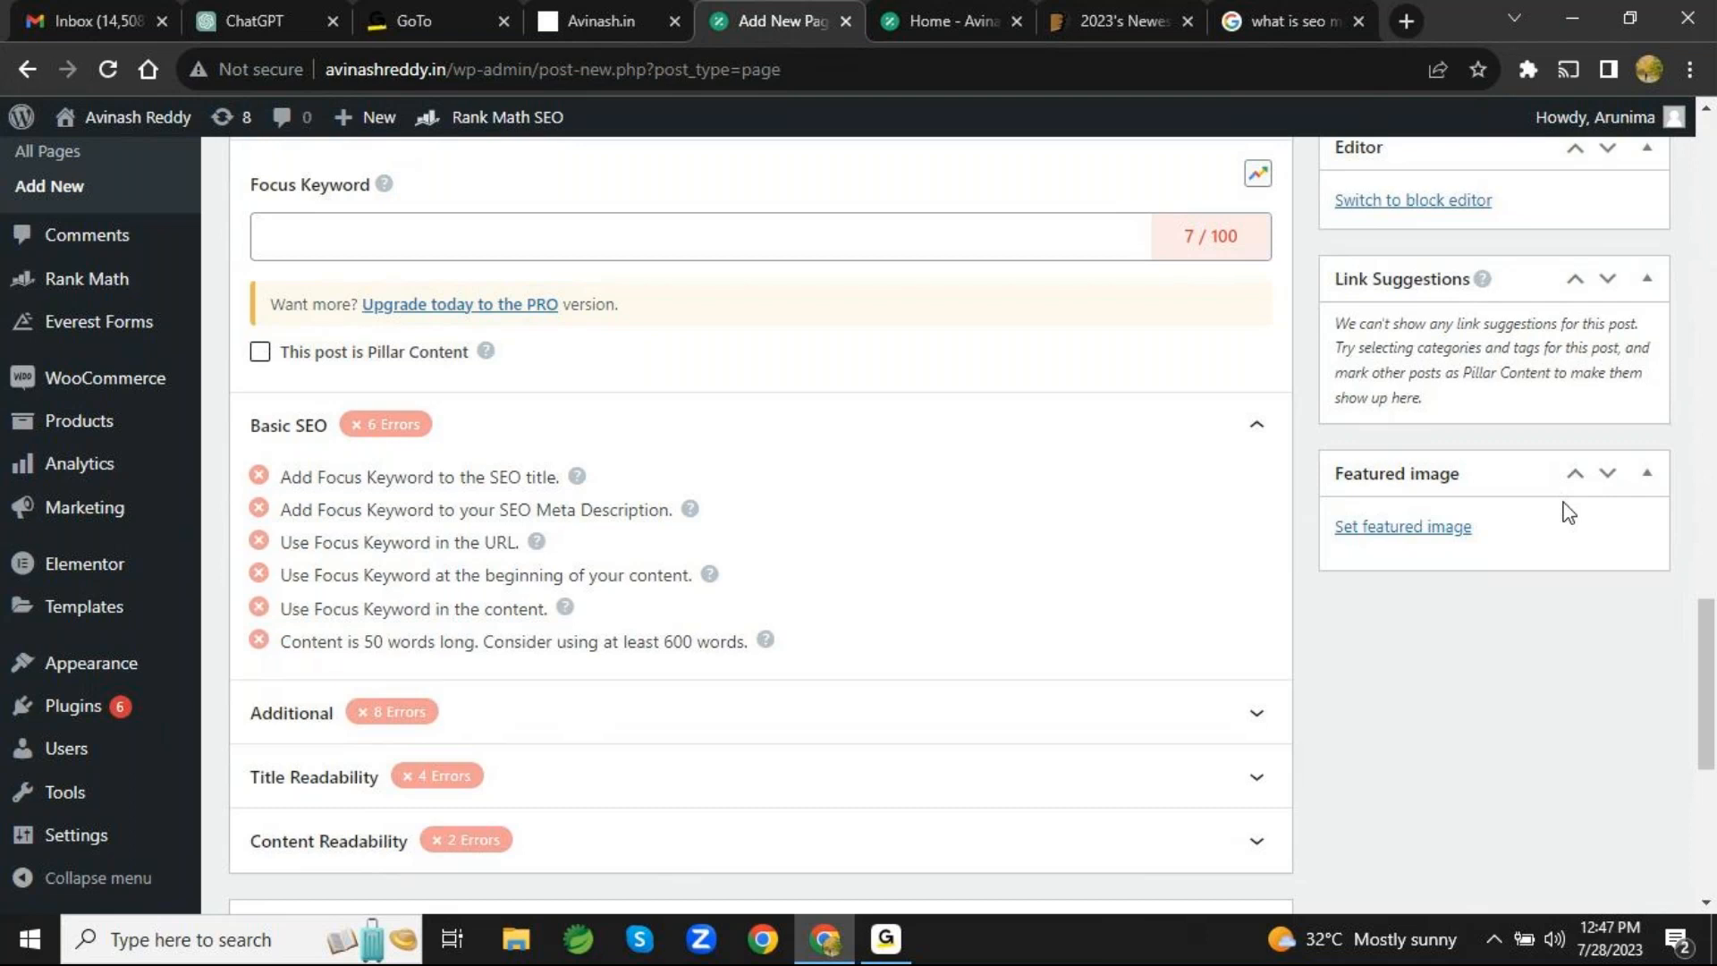
{"action": "scroll", "coordinate": [1235, 659], "scroll_direction": "down", "scroll_amount": 6}
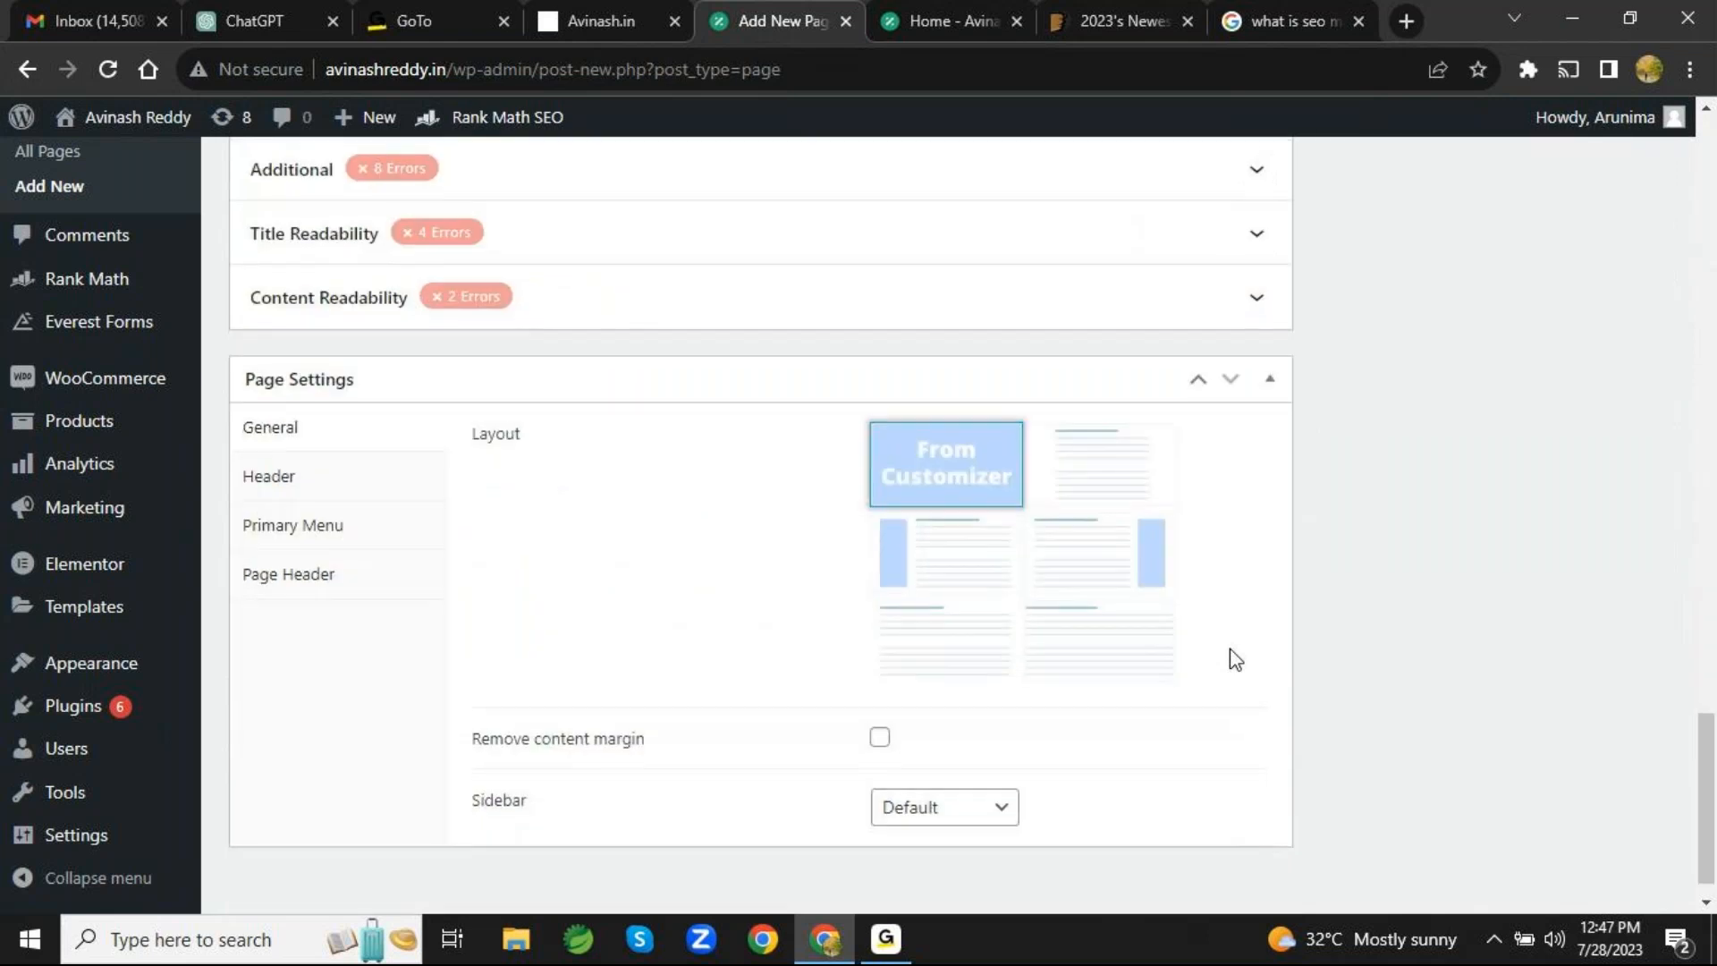
{"action": "scroll", "coordinate": [1235, 659], "scroll_direction": "down", "scroll_amount": 1}
{"action": "scroll", "coordinate": [1235, 659], "scroll_direction": "up", "scroll_amount": 7}
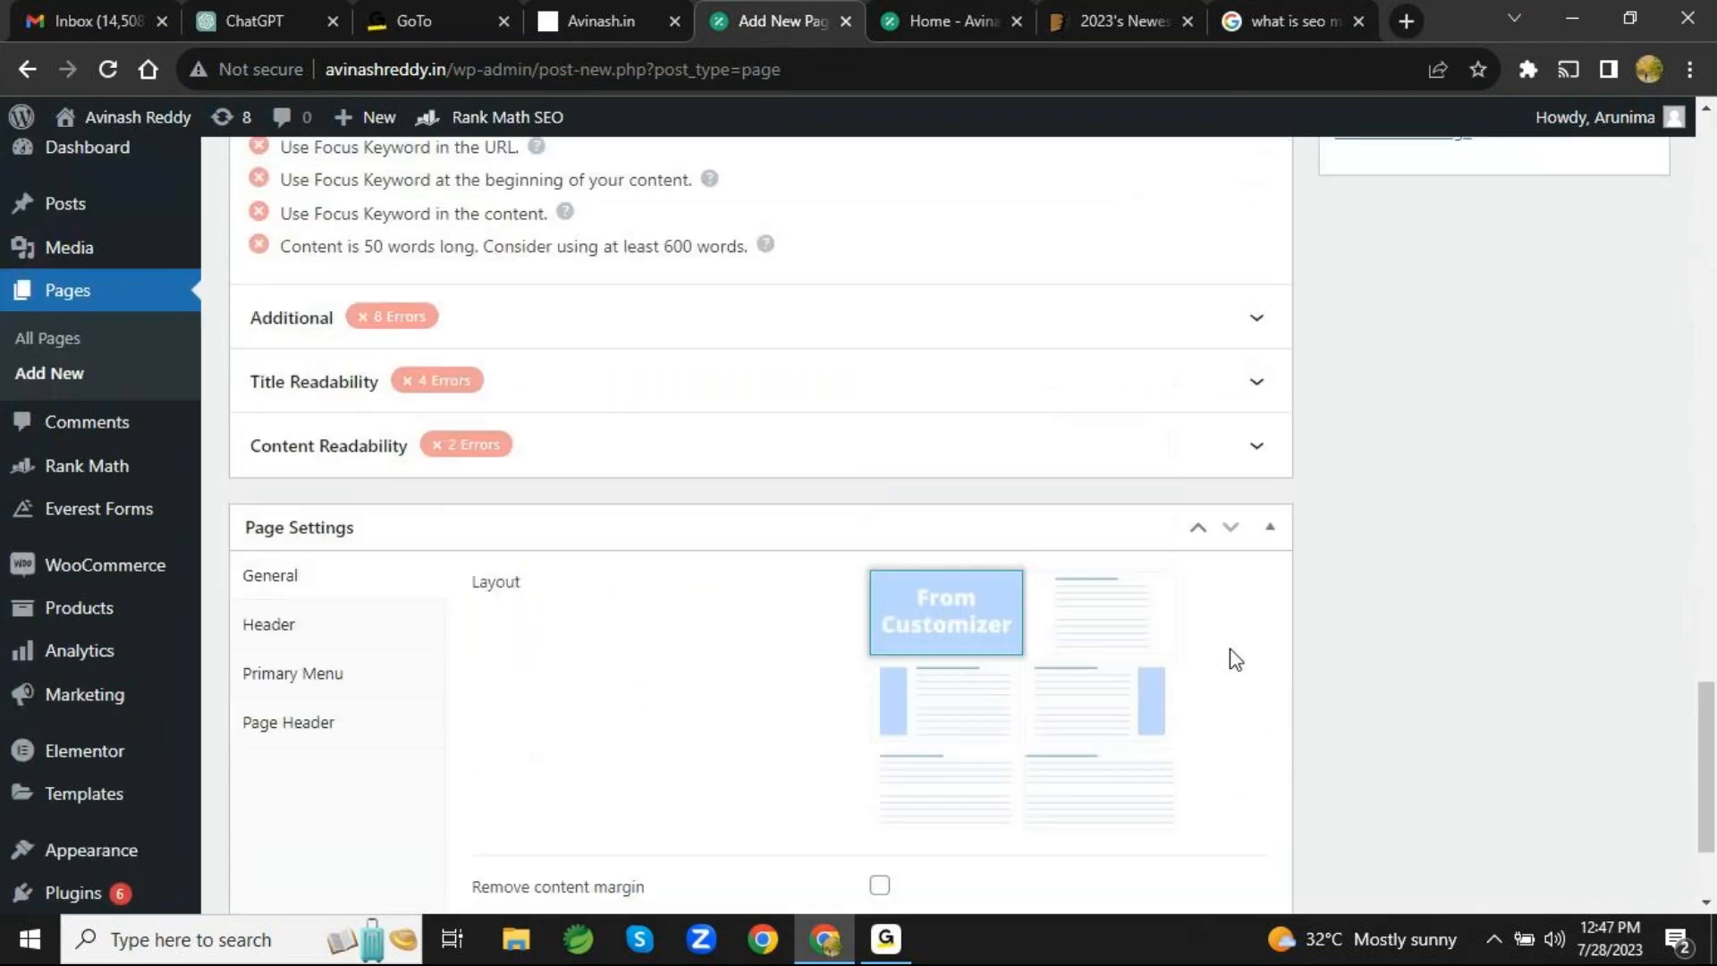
{"action": "scroll", "coordinate": [1235, 659], "scroll_direction": "up", "scroll_amount": 1}
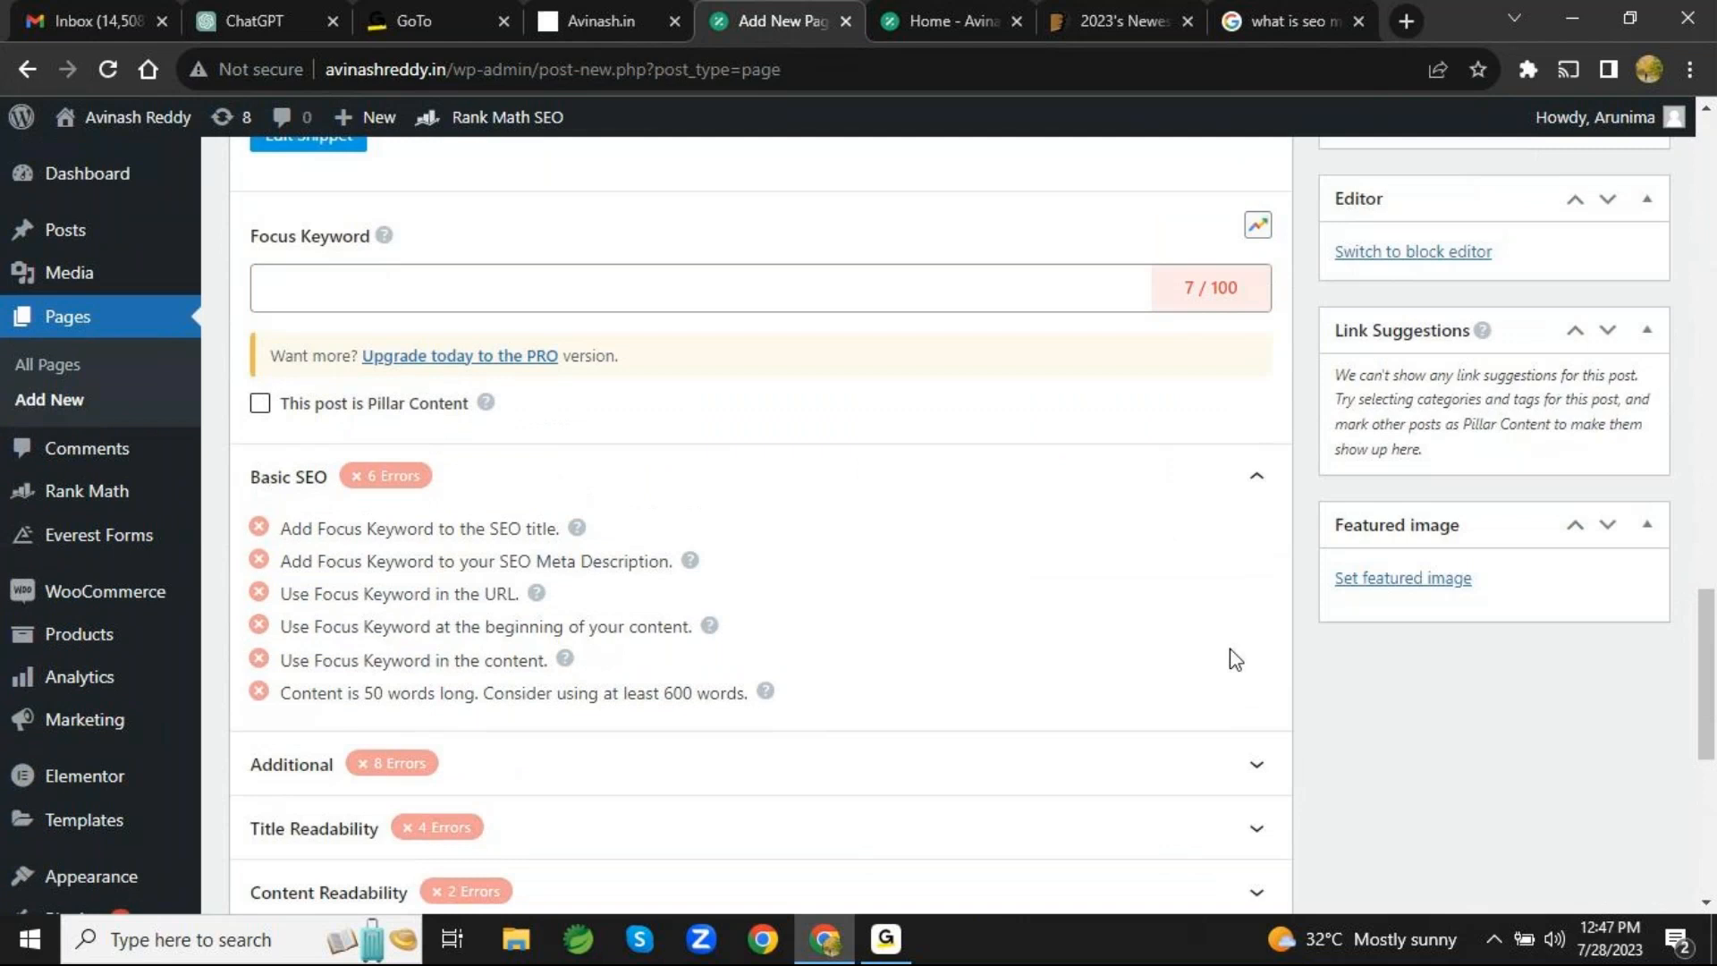
{"action": "scroll", "coordinate": [1234, 659], "scroll_direction": "up", "scroll_amount": 8}
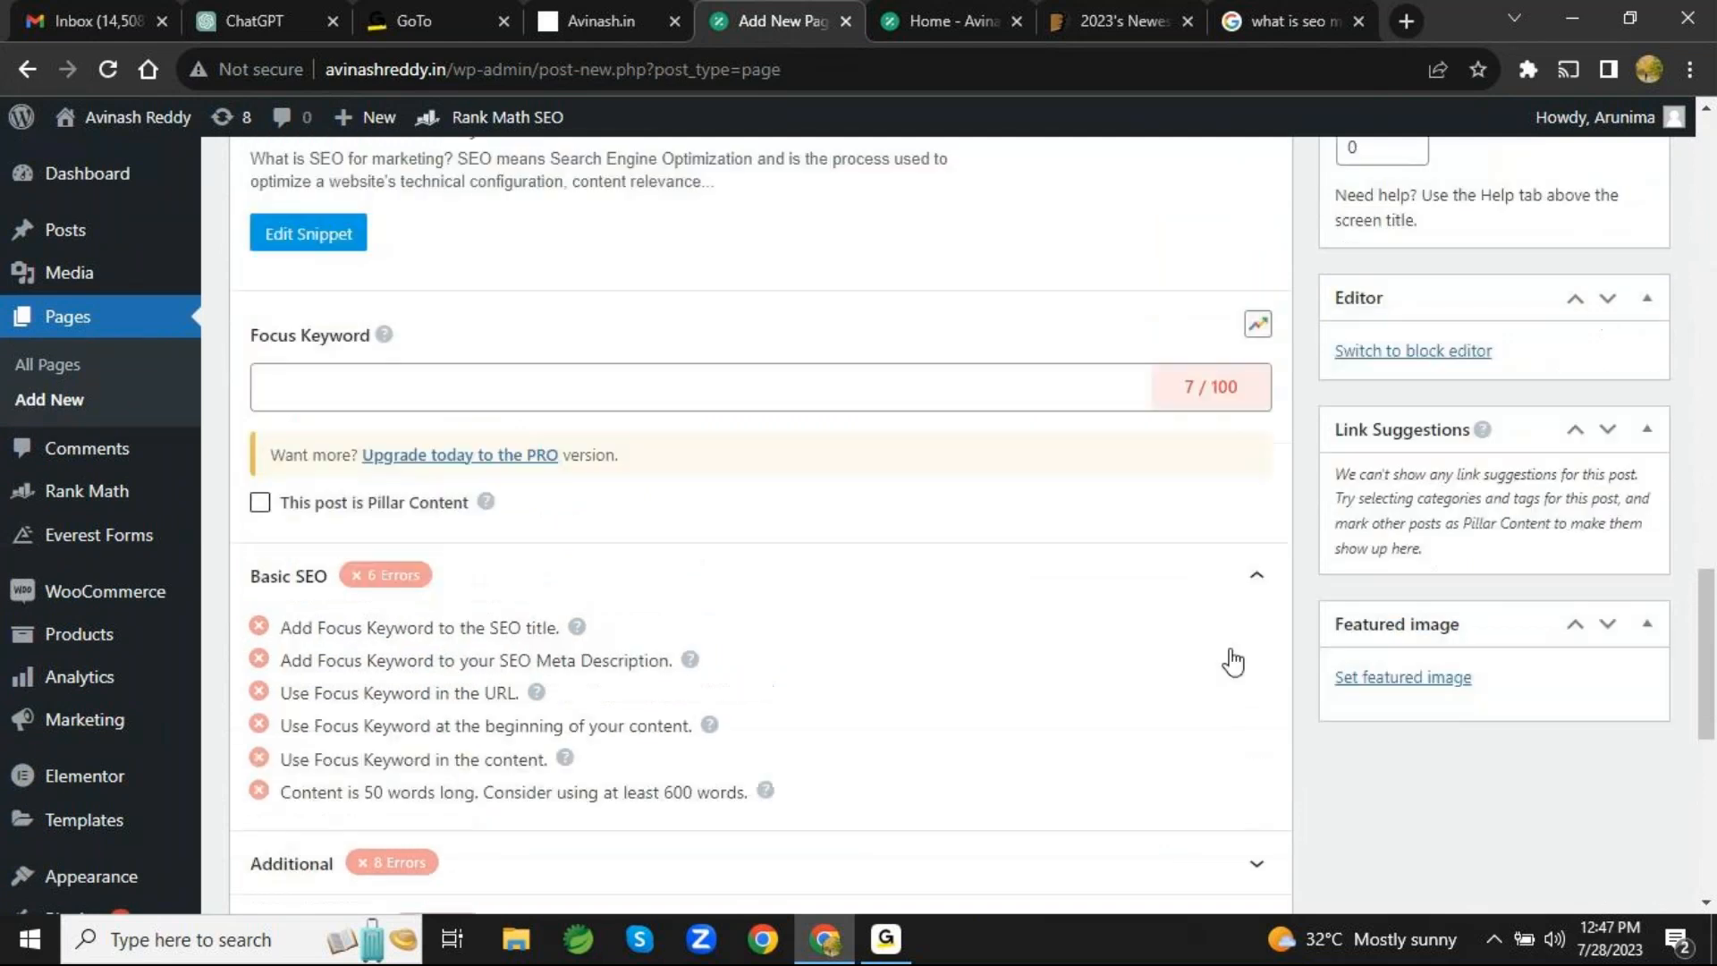
{"action": "scroll", "coordinate": [1235, 658], "scroll_direction": "down", "scroll_amount": 4}
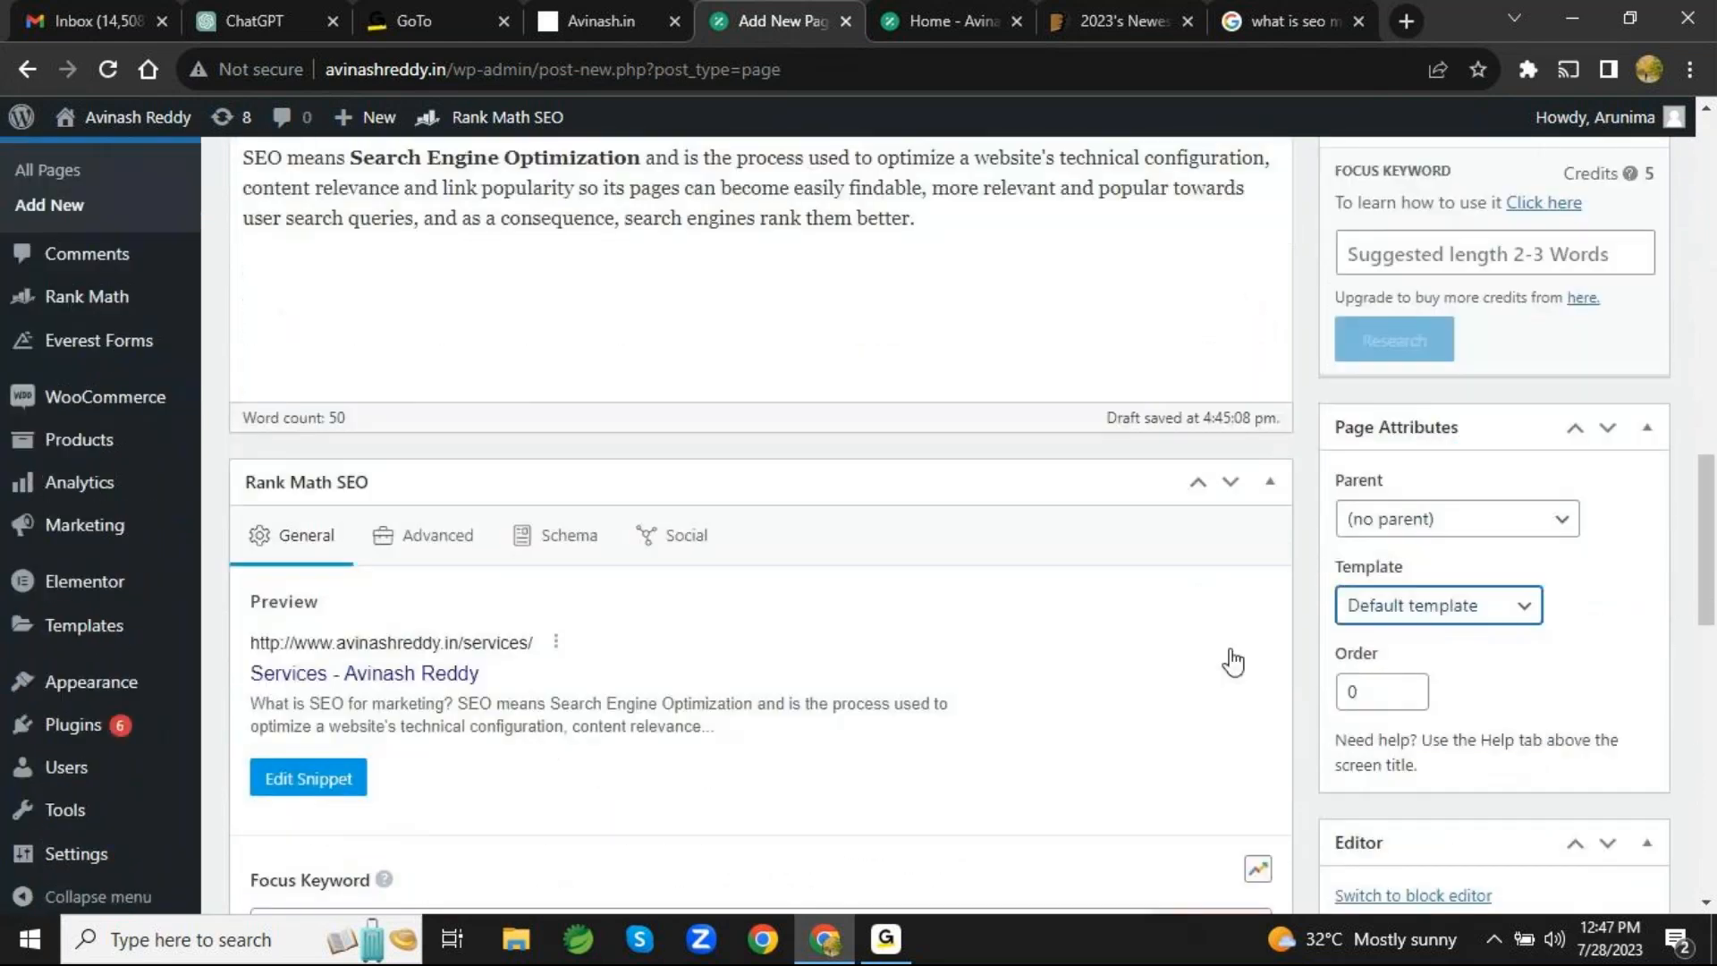
{"action": "scroll", "coordinate": [1232, 650], "scroll_direction": "down", "scroll_amount": 6}
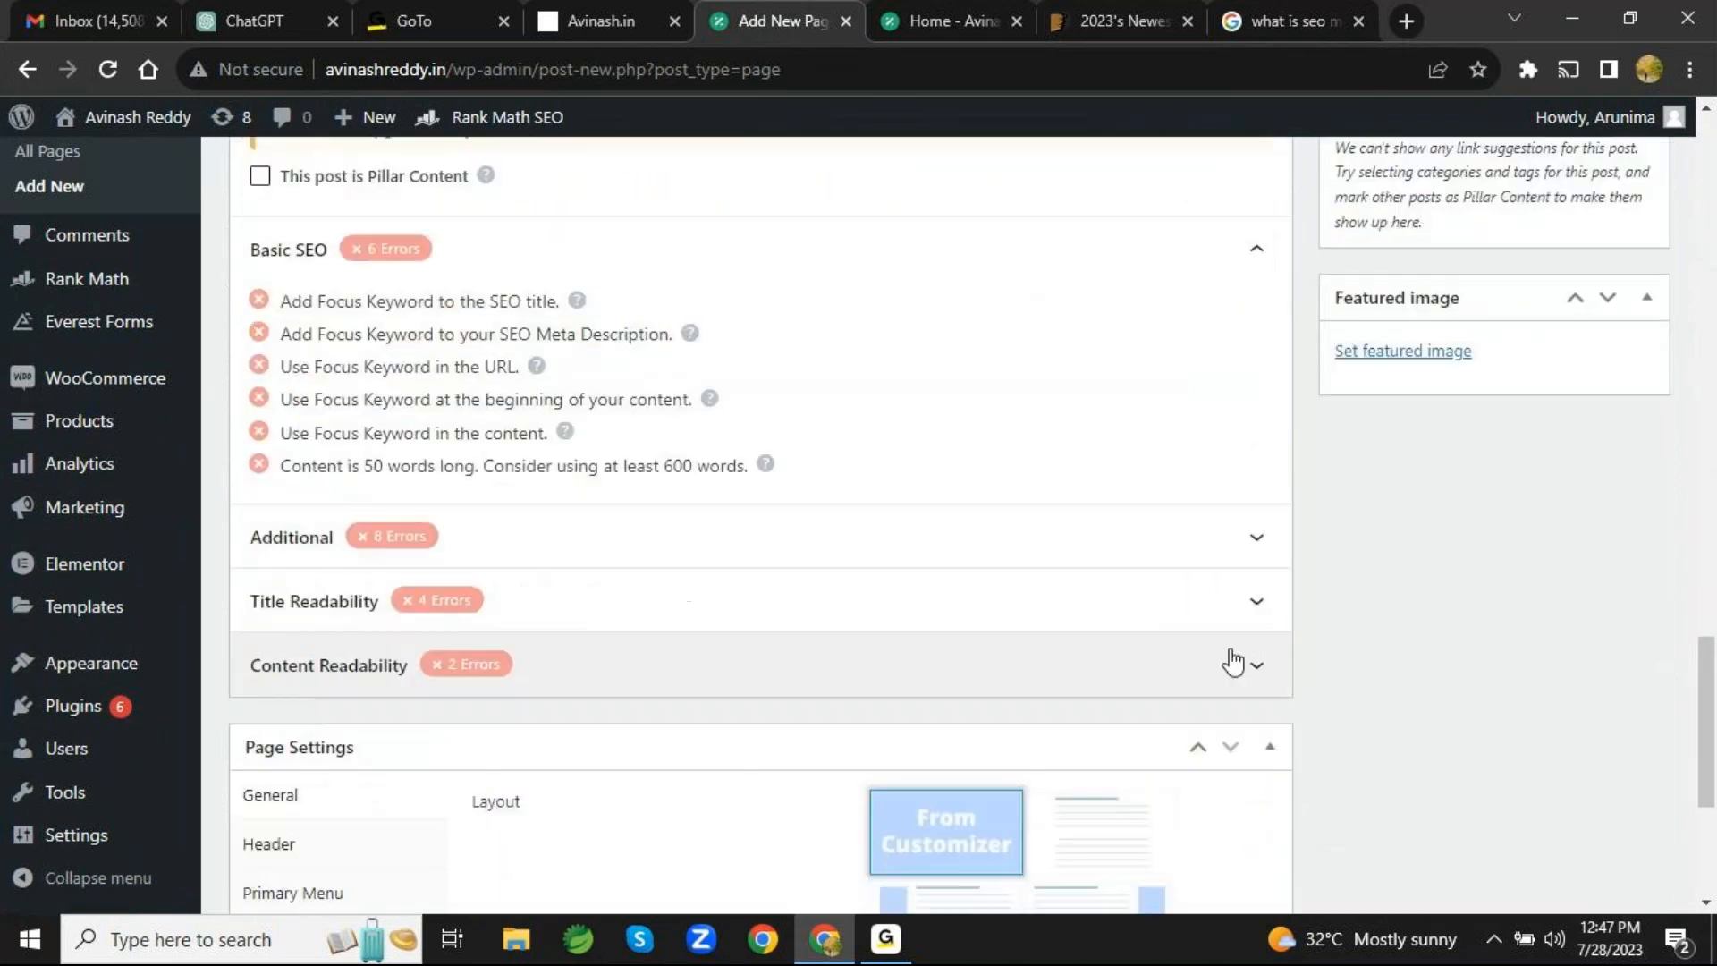
{"action": "scroll", "coordinate": [1232, 661], "scroll_direction": "down", "scroll_amount": 2}
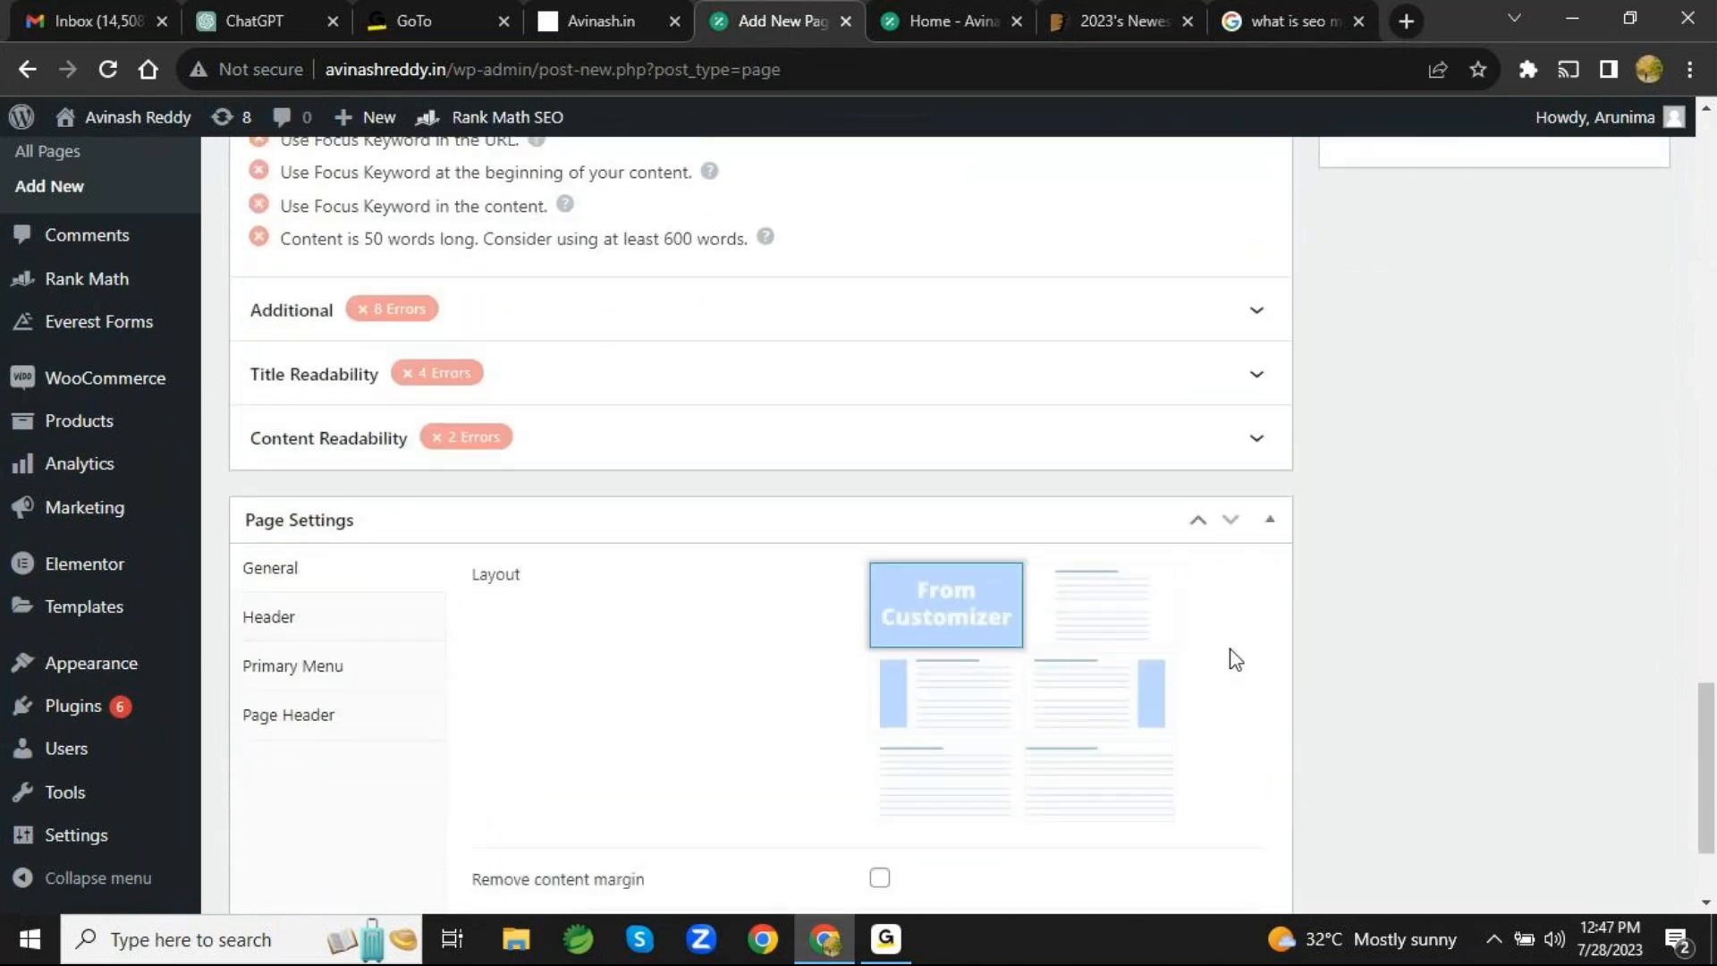
{"action": "scroll", "coordinate": [1236, 659], "scroll_direction": "down", "scroll_amount": 2}
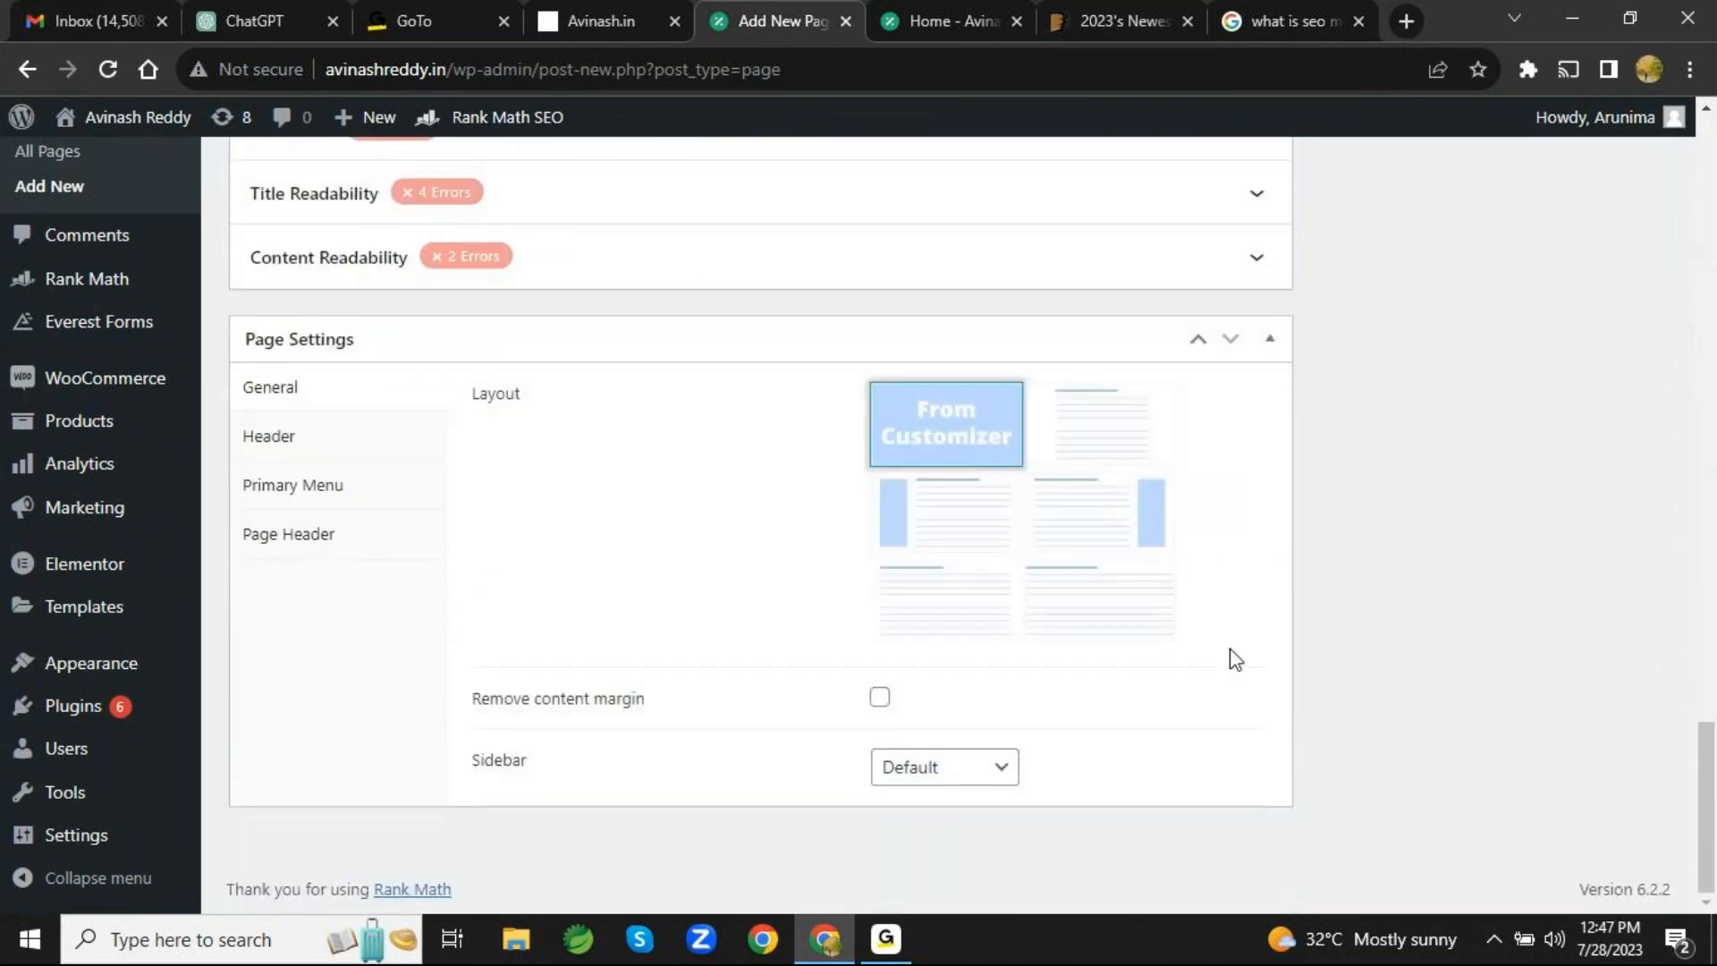
{"action": "scroll", "coordinate": [1236, 659], "scroll_direction": "up", "scroll_amount": 4}
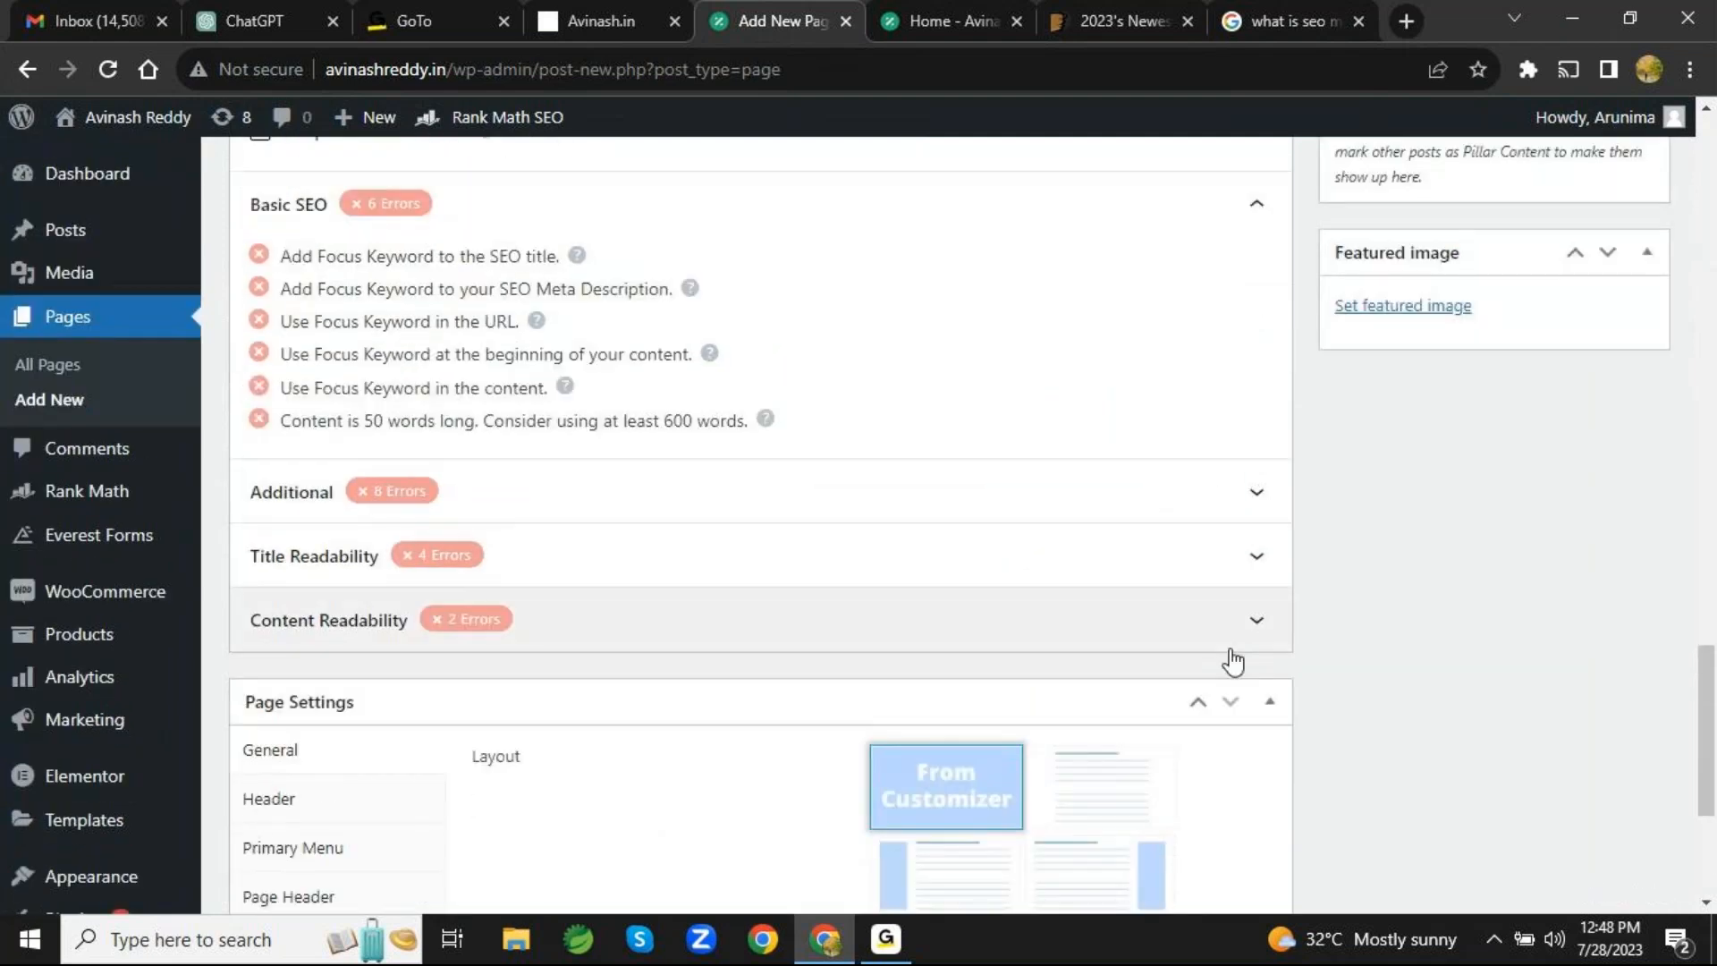
{"action": "scroll", "coordinate": [1233, 662], "scroll_direction": "up", "scroll_amount": 15}
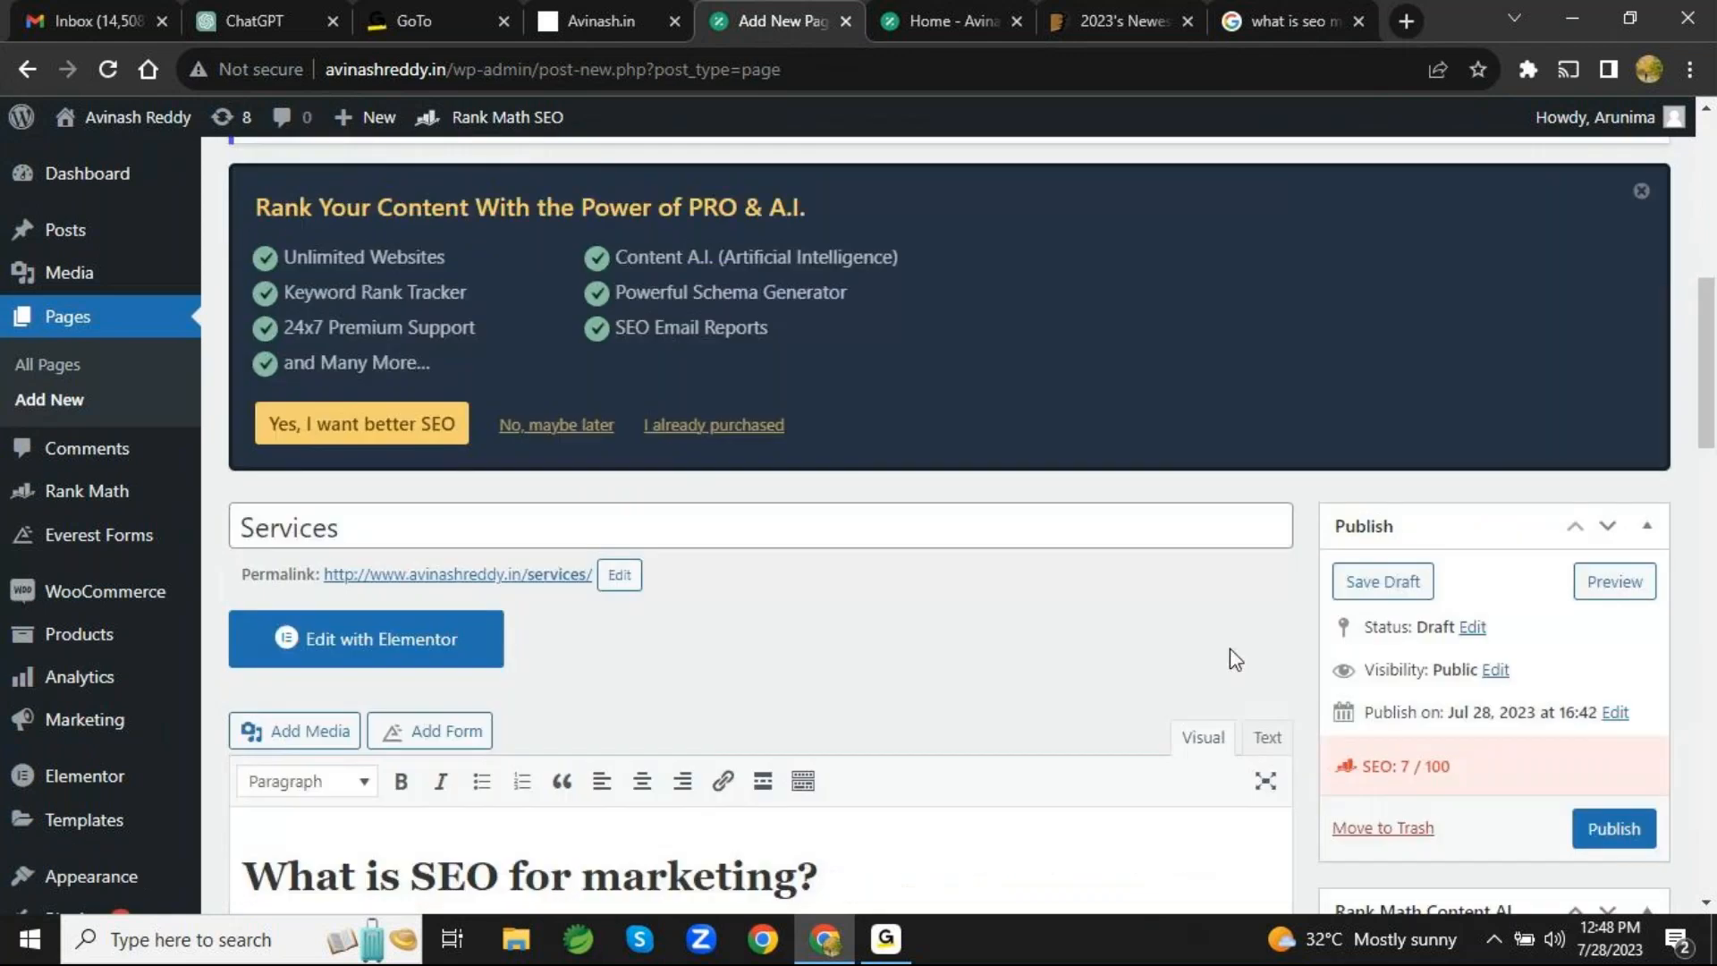
- Publish the "Services" page and check its publish status in the editor
{"action": "scroll", "coordinate": [1231, 648], "scroll_direction": "down", "scroll_amount": 4}
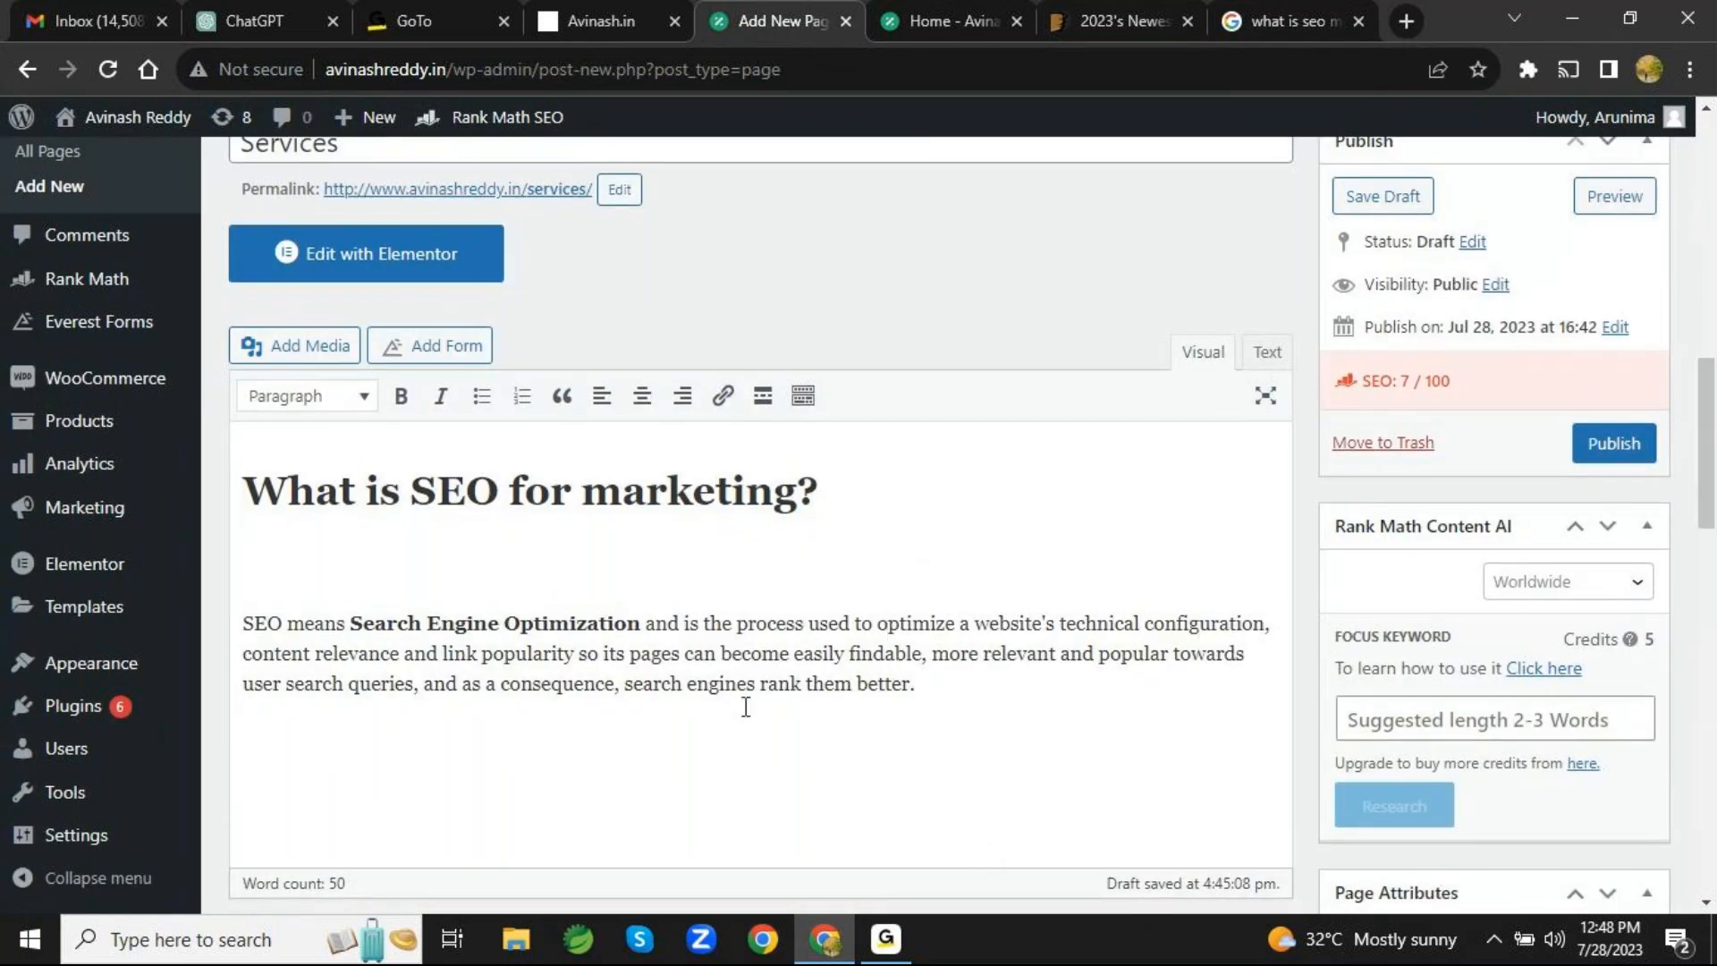
{"action": "left_click", "coordinate": [1614, 444]}
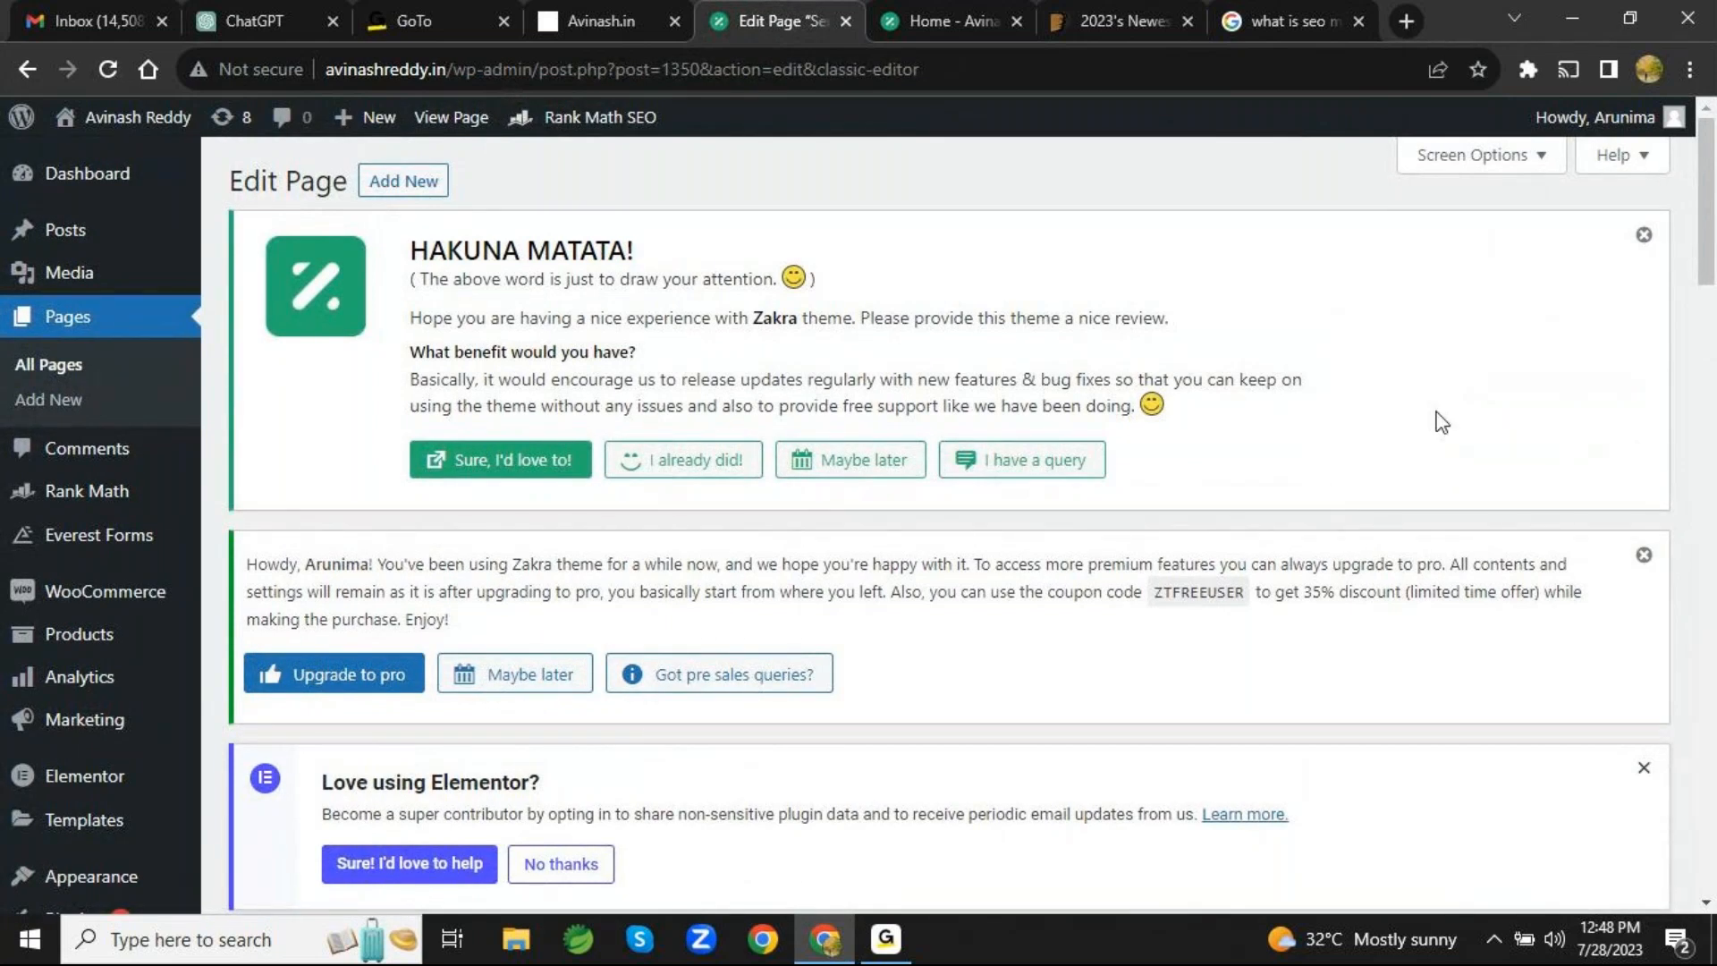
{"action": "scroll", "coordinate": [1441, 422], "scroll_direction": "down", "scroll_amount": 15}
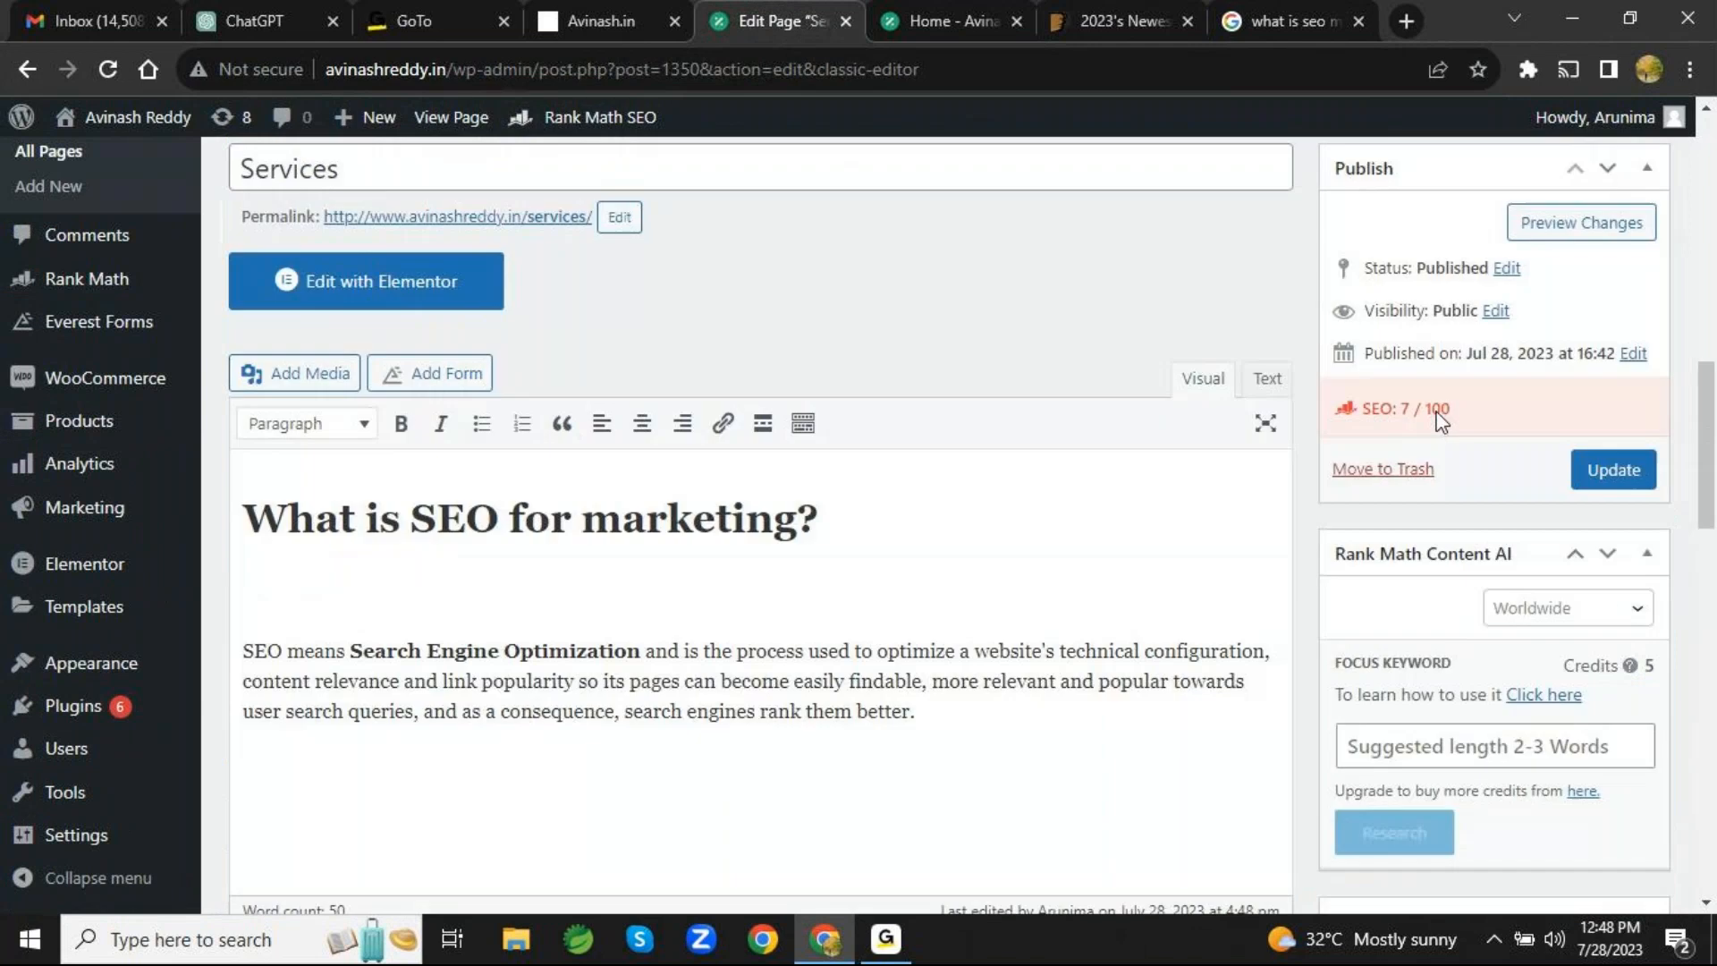
{"action": "scroll", "coordinate": [1435, 416], "scroll_direction": "down", "scroll_amount": 1}
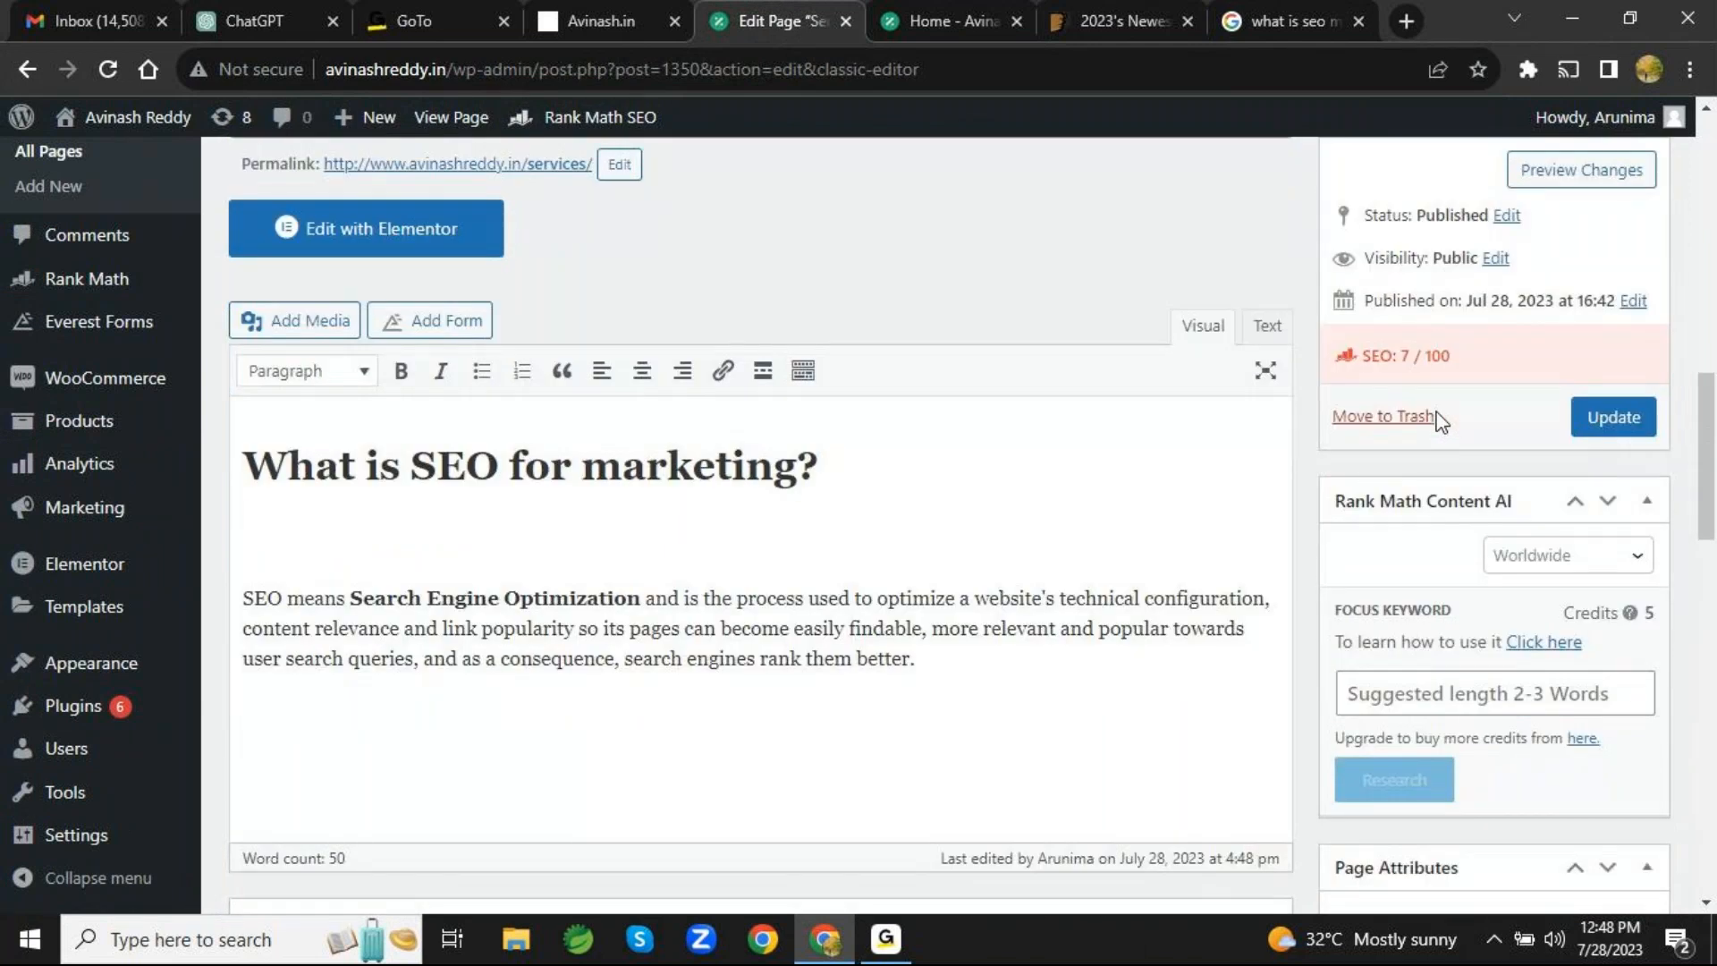
{"action": "scroll", "coordinate": [1441, 422], "scroll_direction": "up", "scroll_amount": 8}
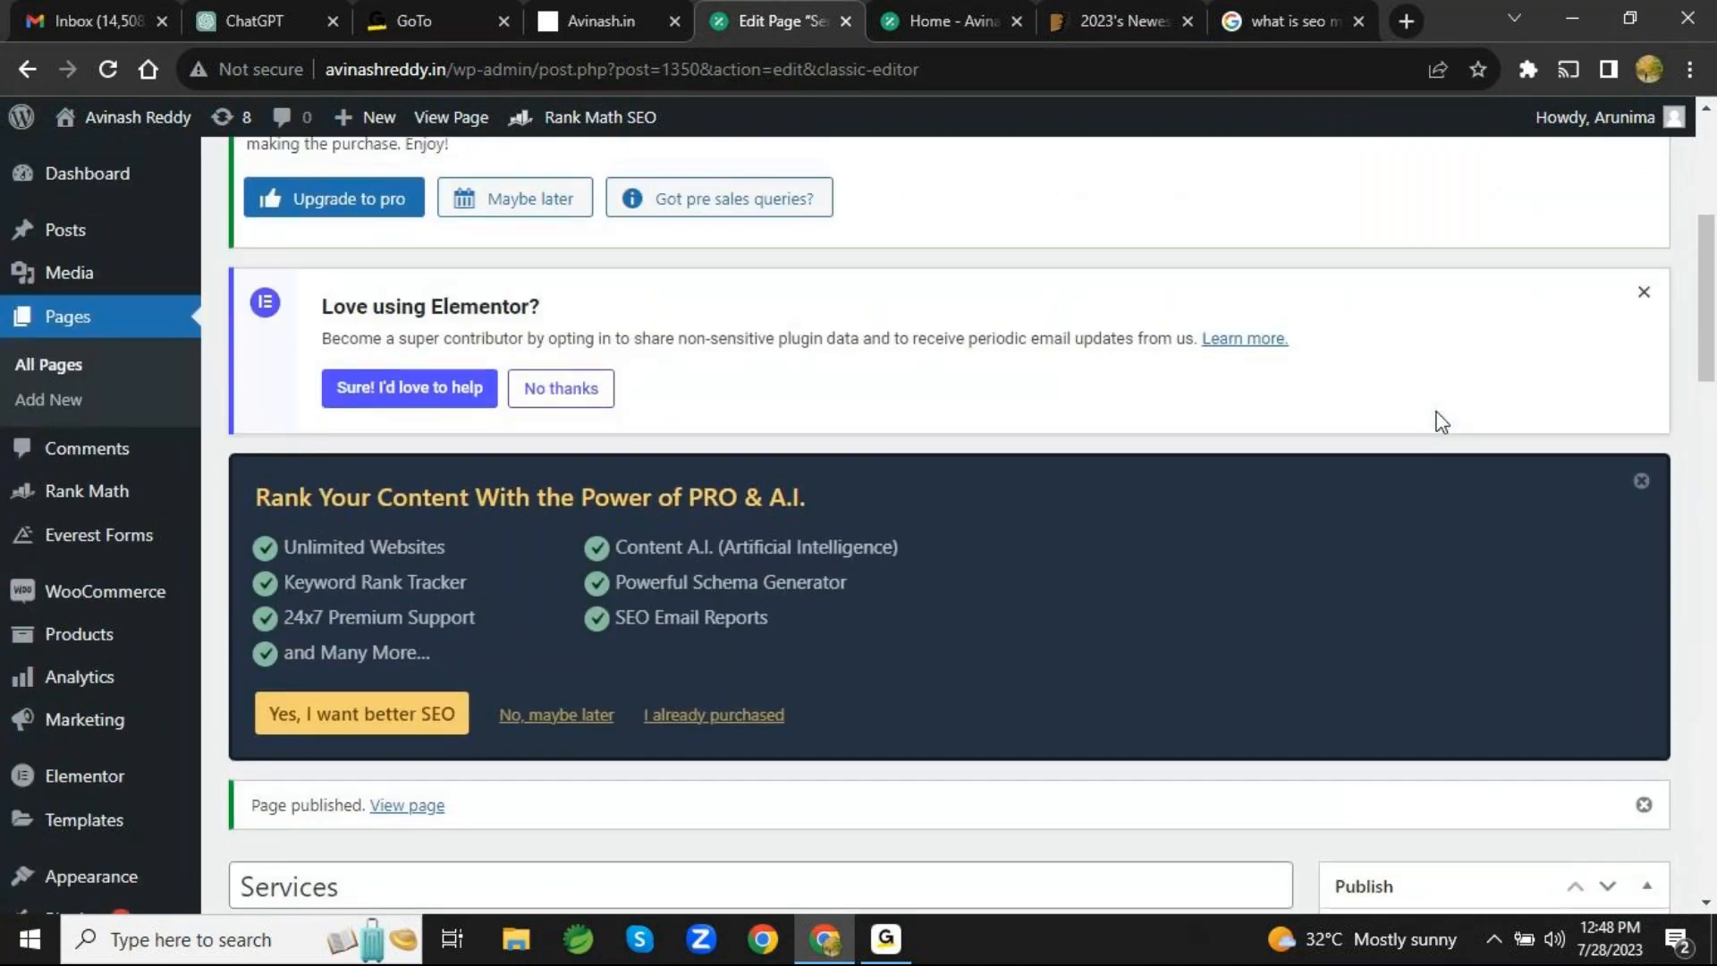
{"action": "scroll", "coordinate": [1441, 422], "scroll_direction": "up", "scroll_amount": 5}
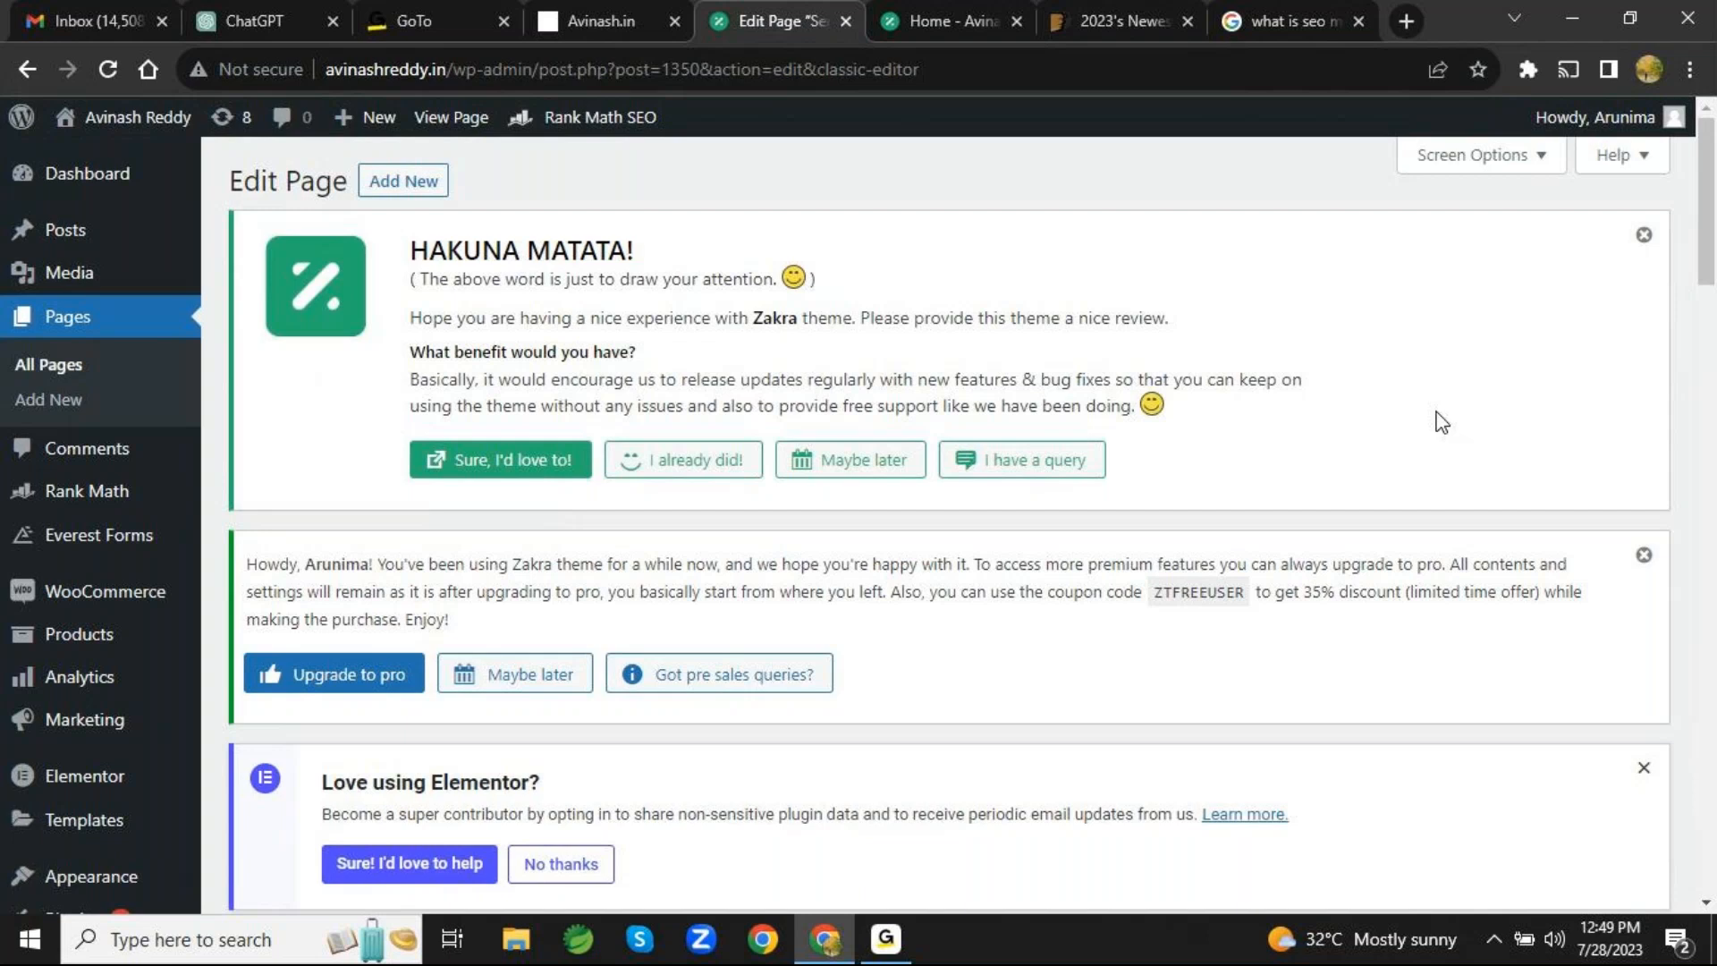
- Open the published "Services" page in the Elementor editor and dismiss the What's New announcement
{"action": "scroll", "coordinate": [1439, 422], "scroll_direction": "down", "scroll_amount": 7}
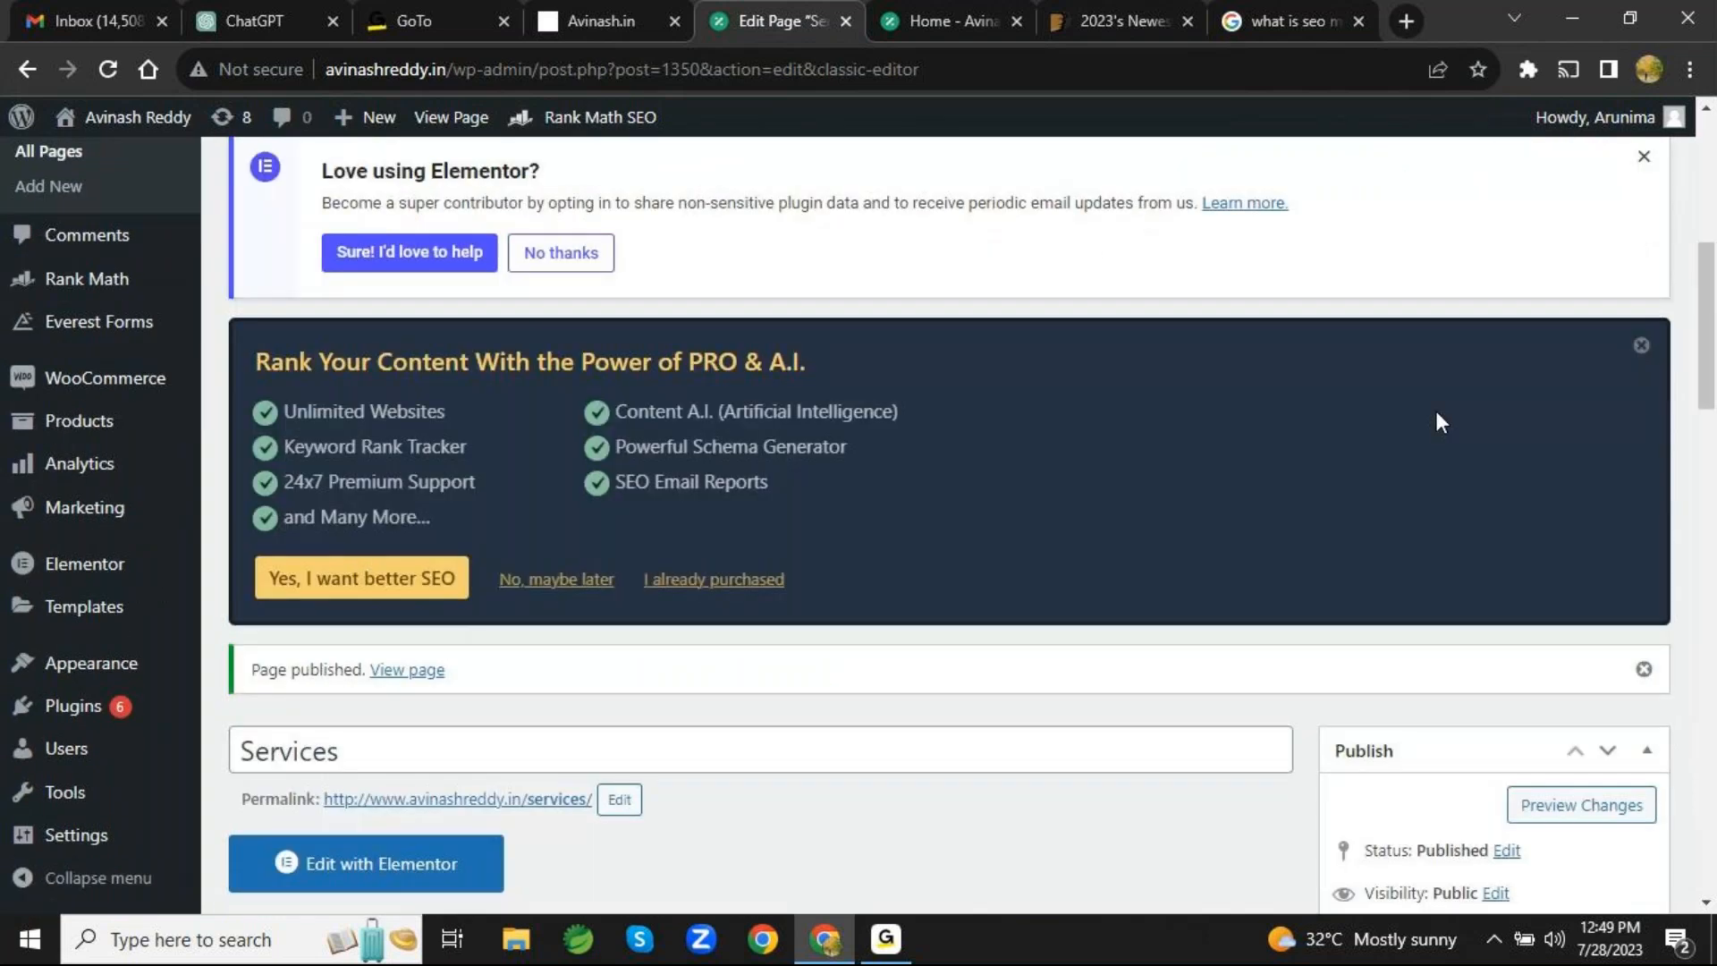
{"action": "scroll", "coordinate": [1435, 412], "scroll_direction": "down", "scroll_amount": 6}
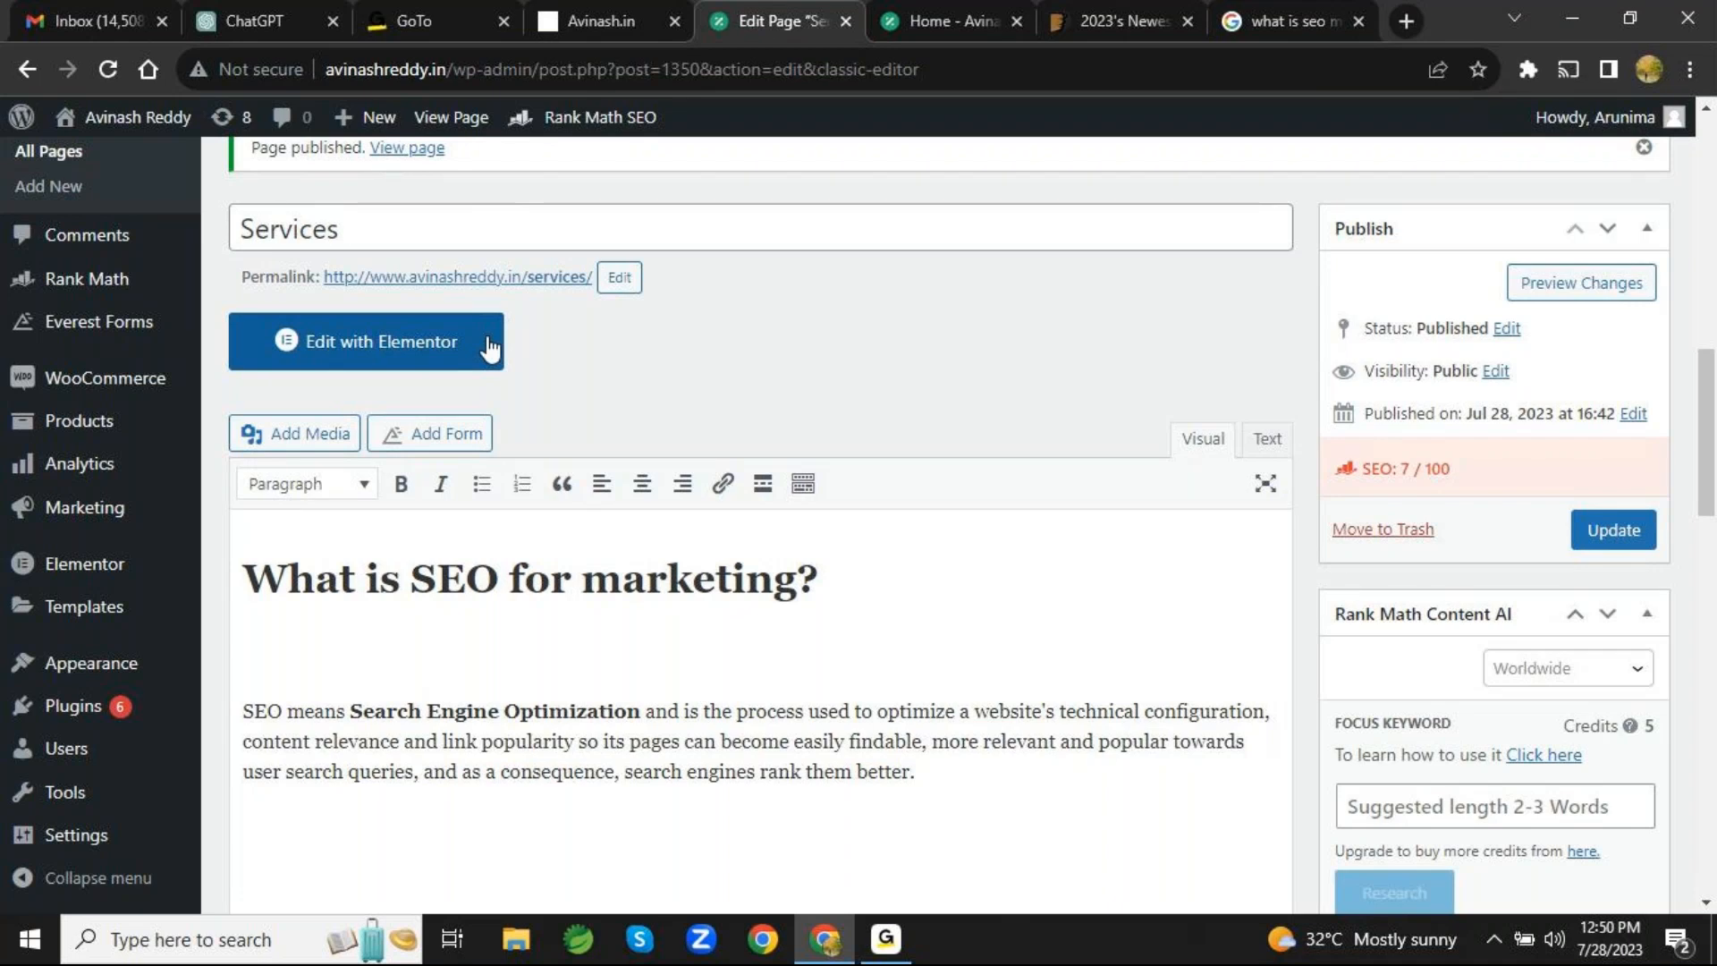
{"action": "left_click", "coordinate": [437, 347]}
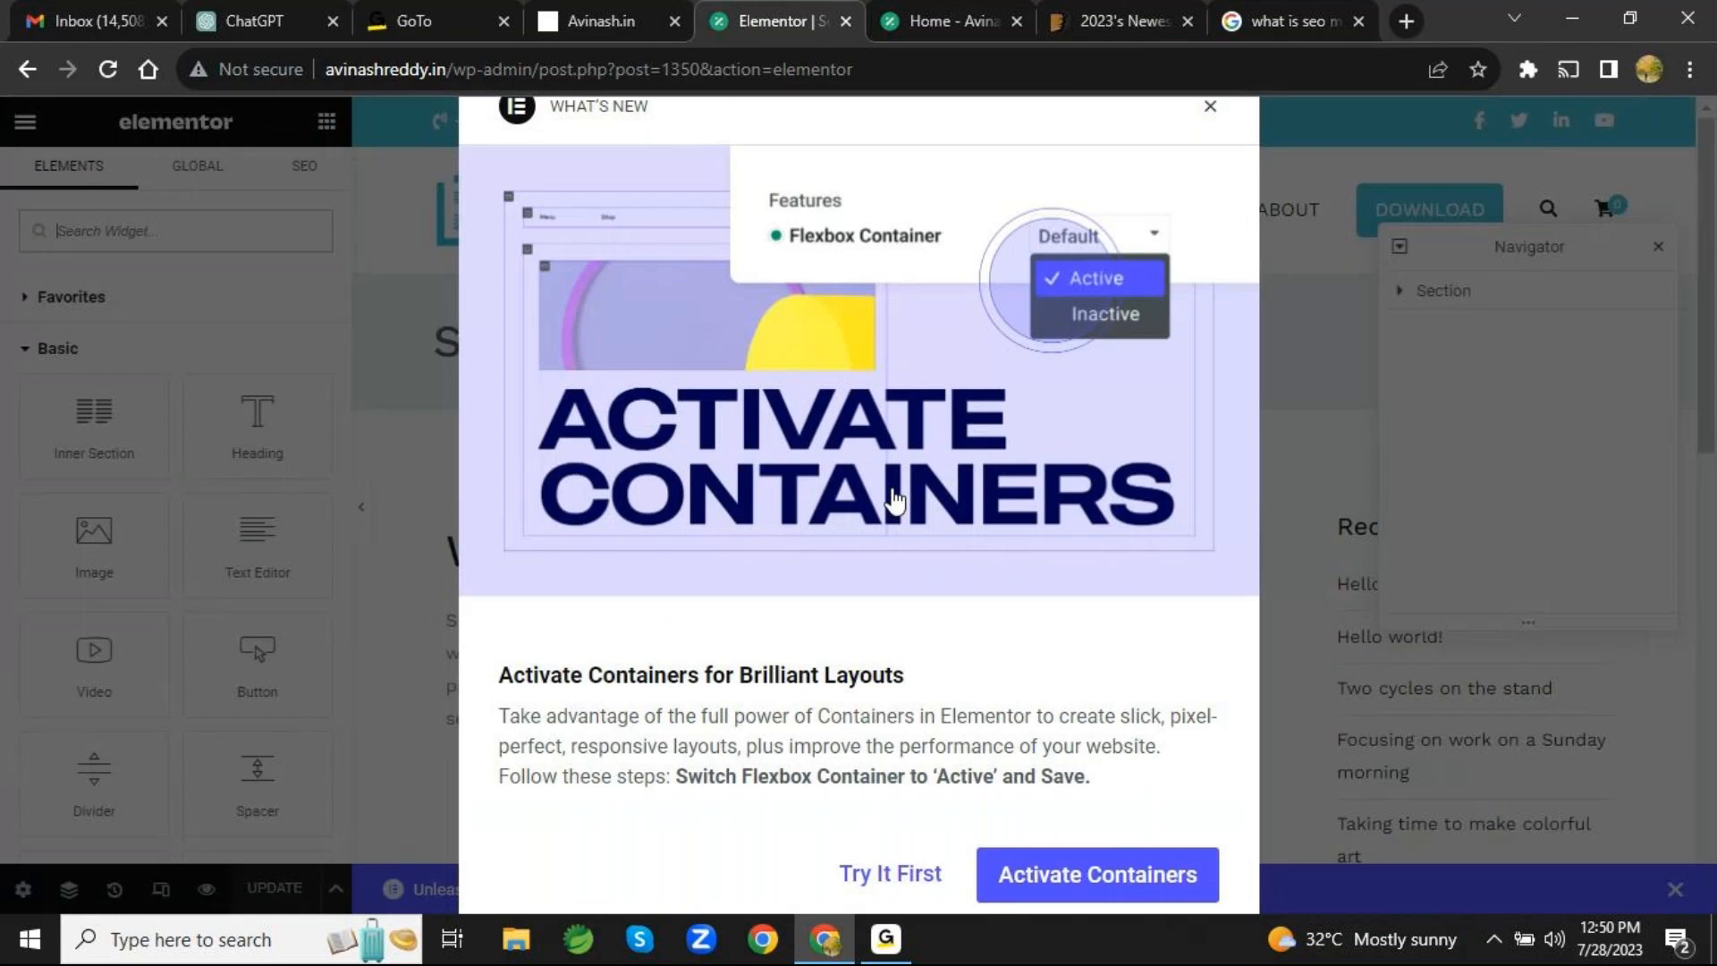
{"action": "left_click", "coordinate": [1210, 107]}
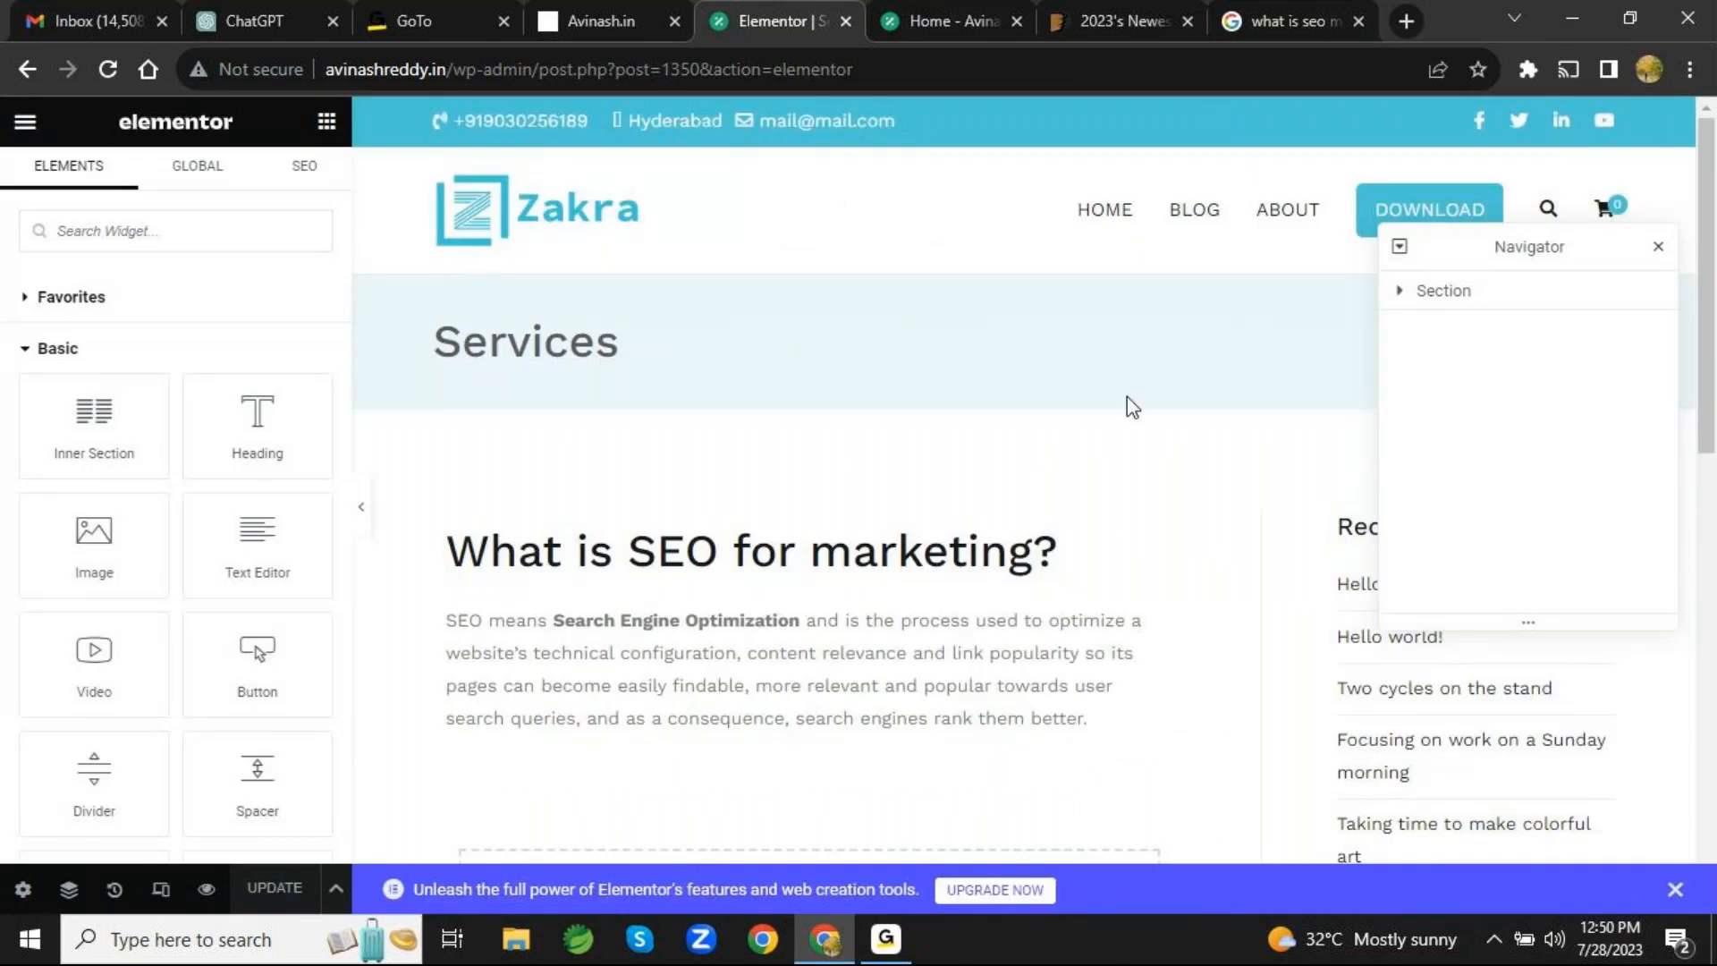
- Look over the Services page content in the Elementor preview and close the floating Navigator
{"action": "scroll", "coordinate": [1126, 395], "scroll_direction": "down", "scroll_amount": 5}
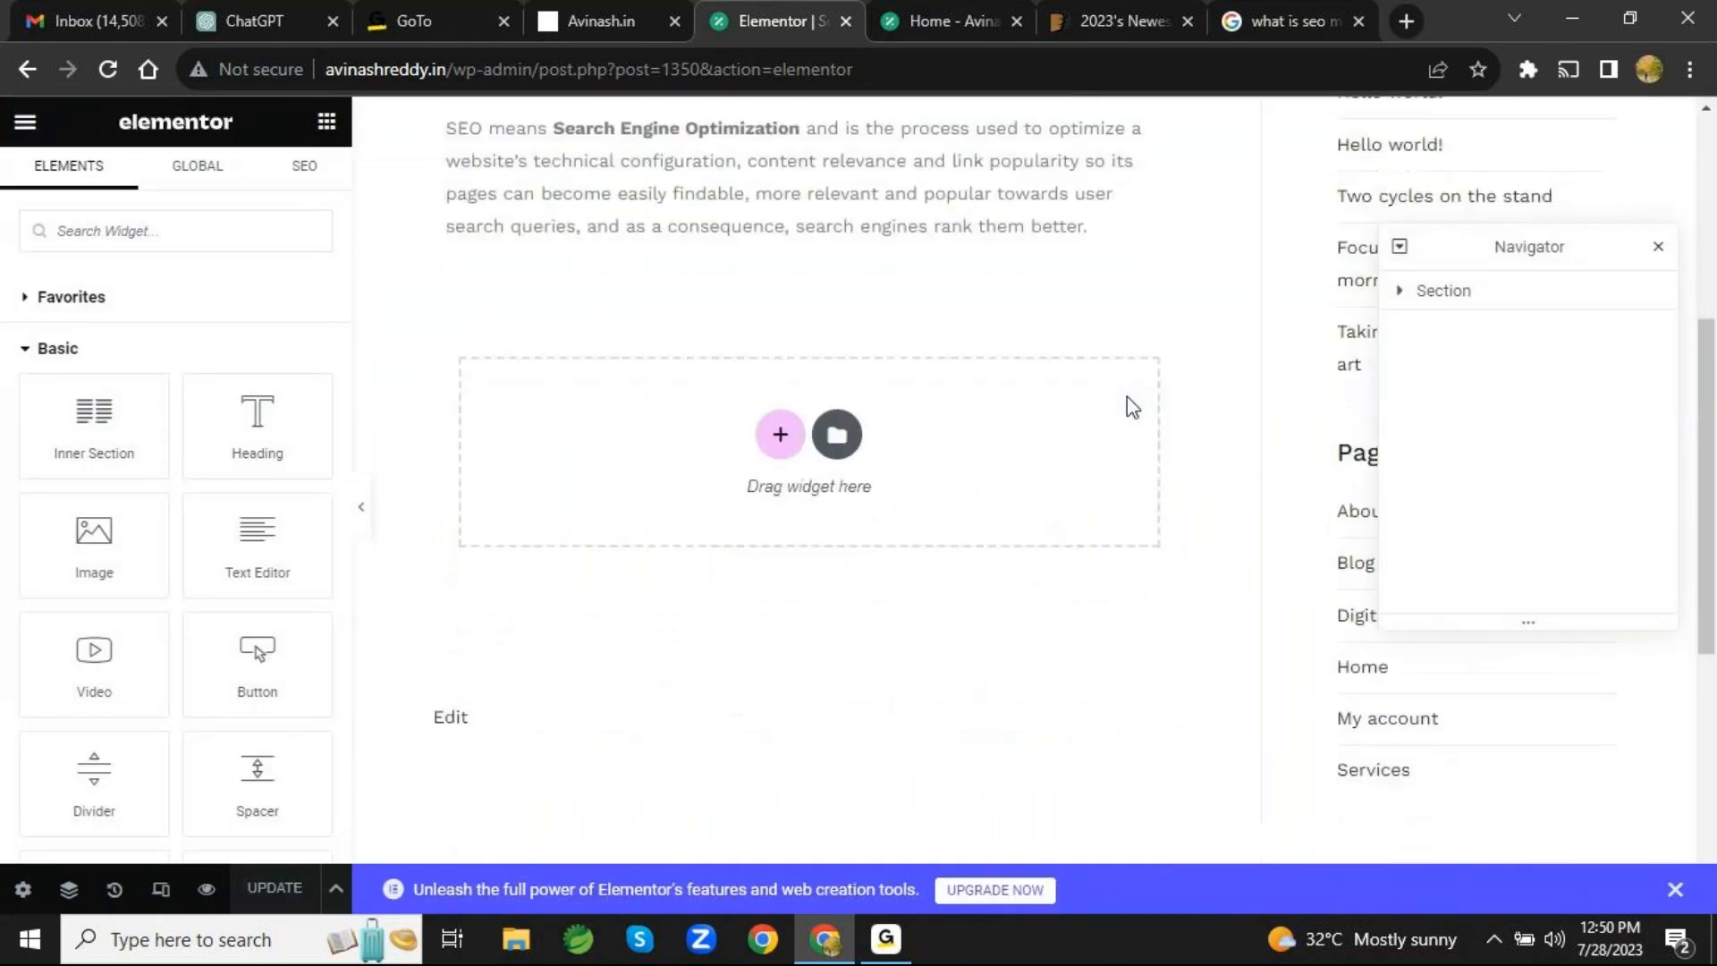
{"action": "scroll", "coordinate": [1127, 395], "scroll_direction": "up", "scroll_amount": 4}
{"action": "scroll", "coordinate": [1126, 398], "scroll_direction": "up", "scroll_amount": 1}
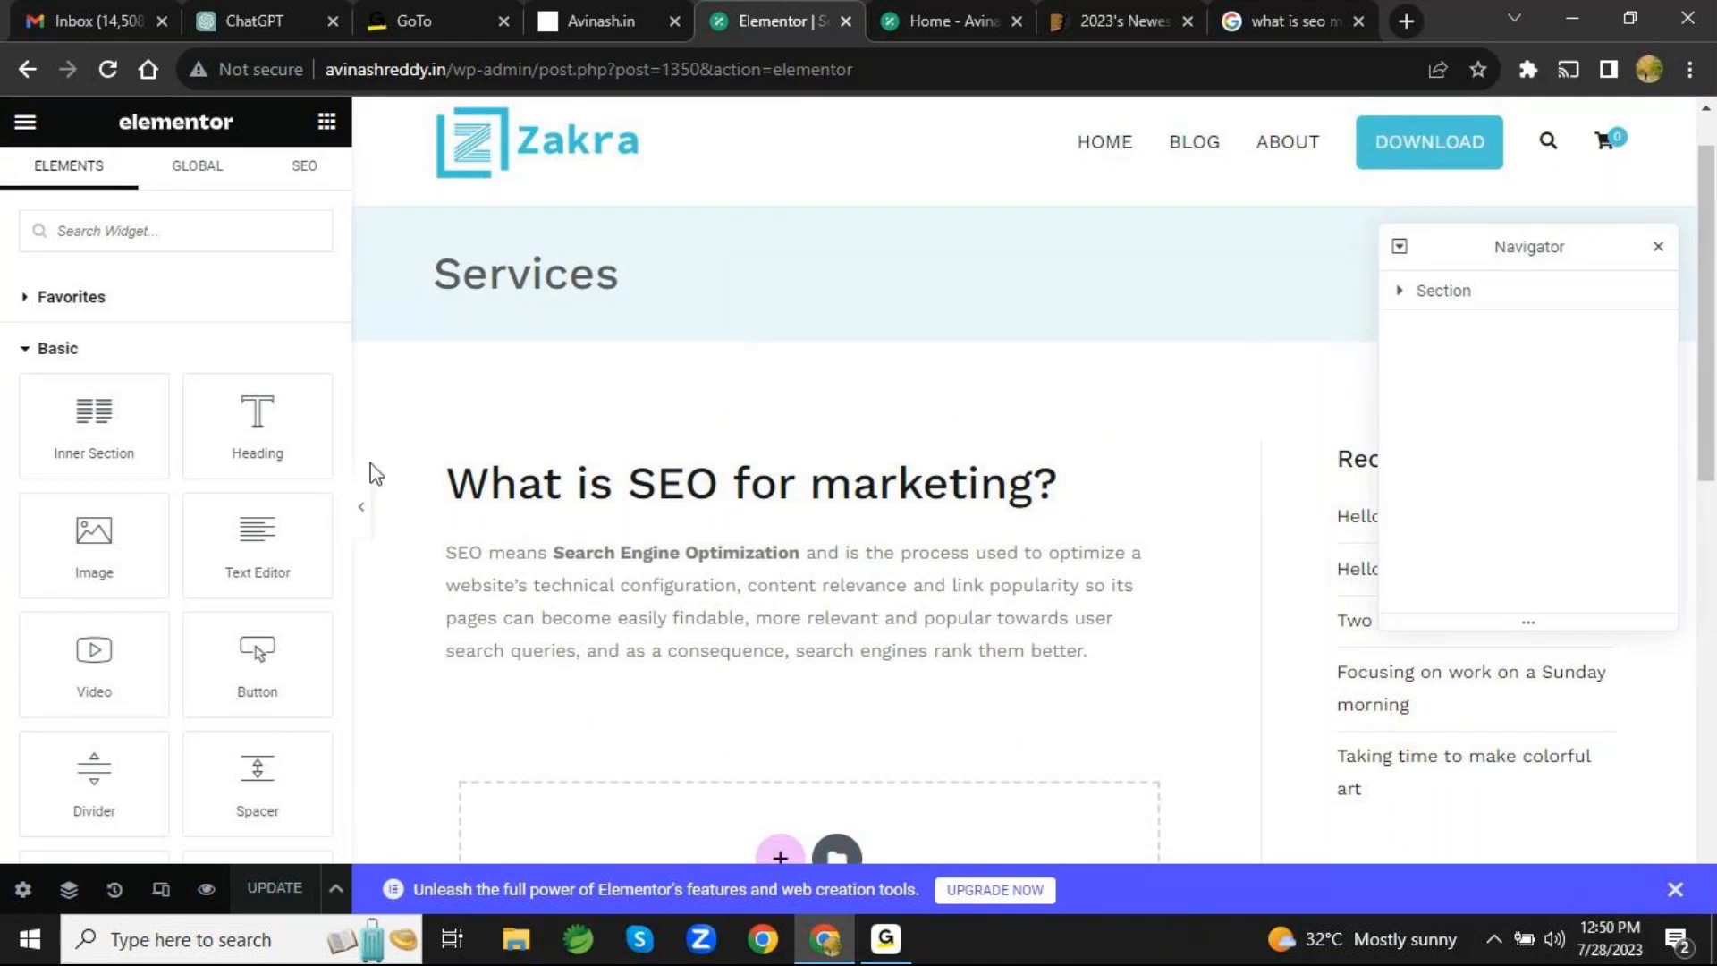
{"action": "left_click", "coordinate": [1656, 251]}
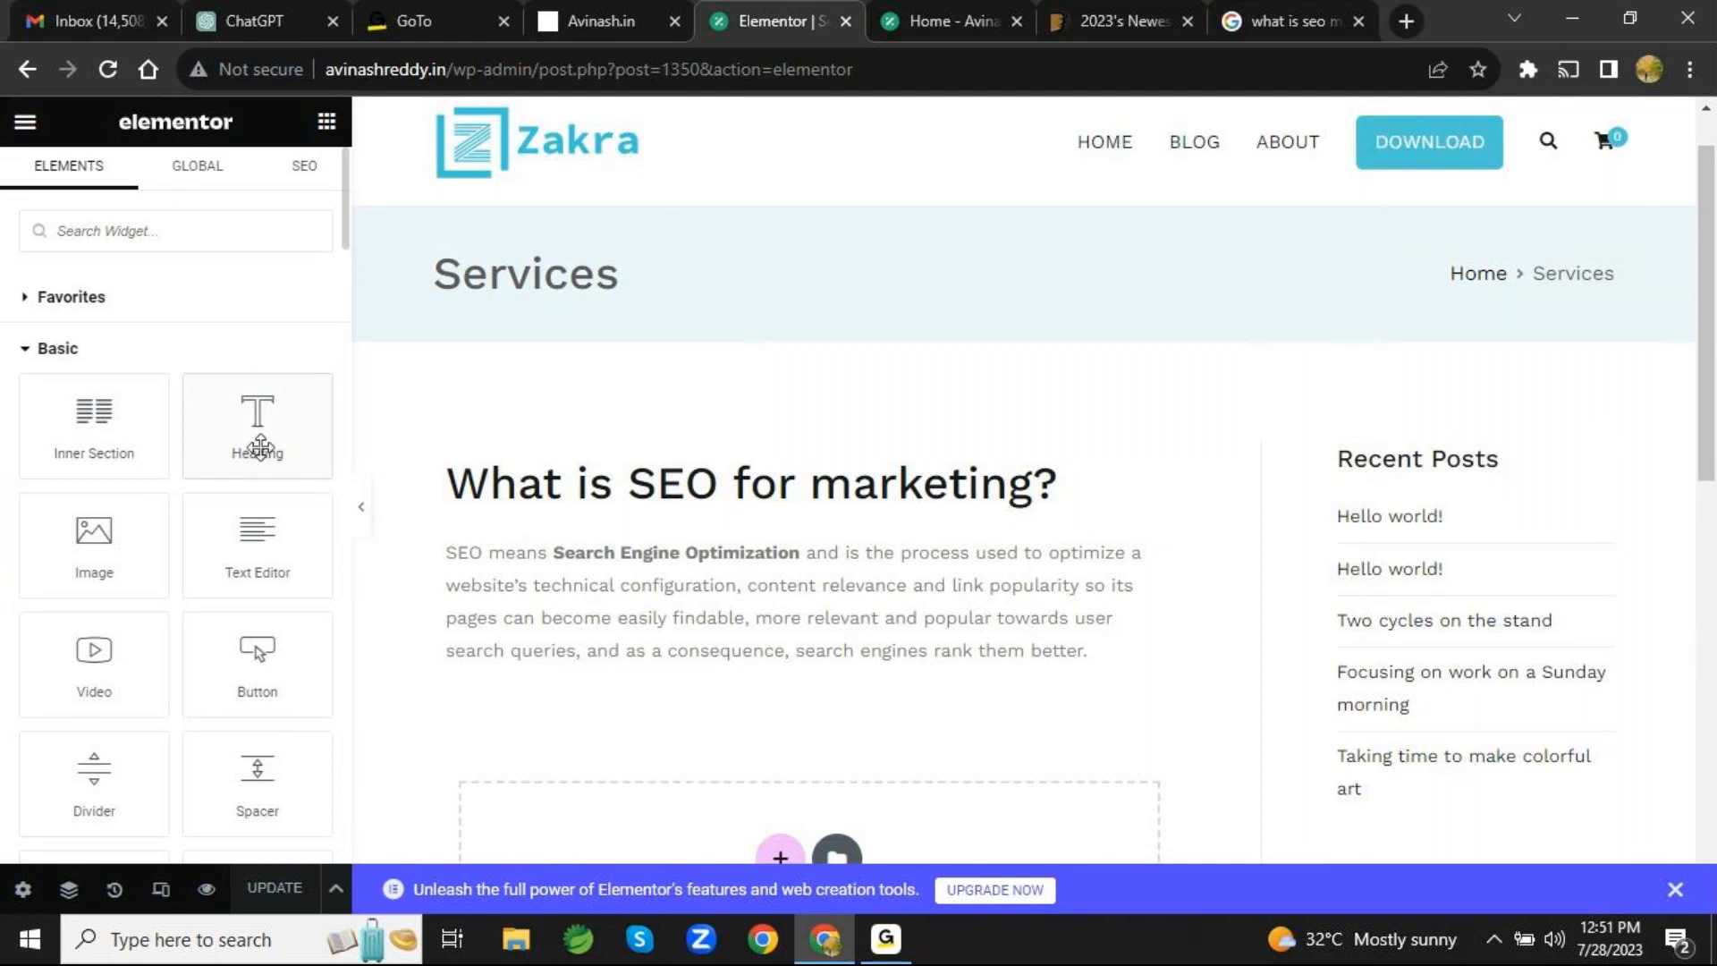
- Add a new section with two equal columns below the SEO paragraph on the Services page
{"action": "scroll", "coordinate": [259, 447], "scroll_direction": "down", "scroll_amount": 10}
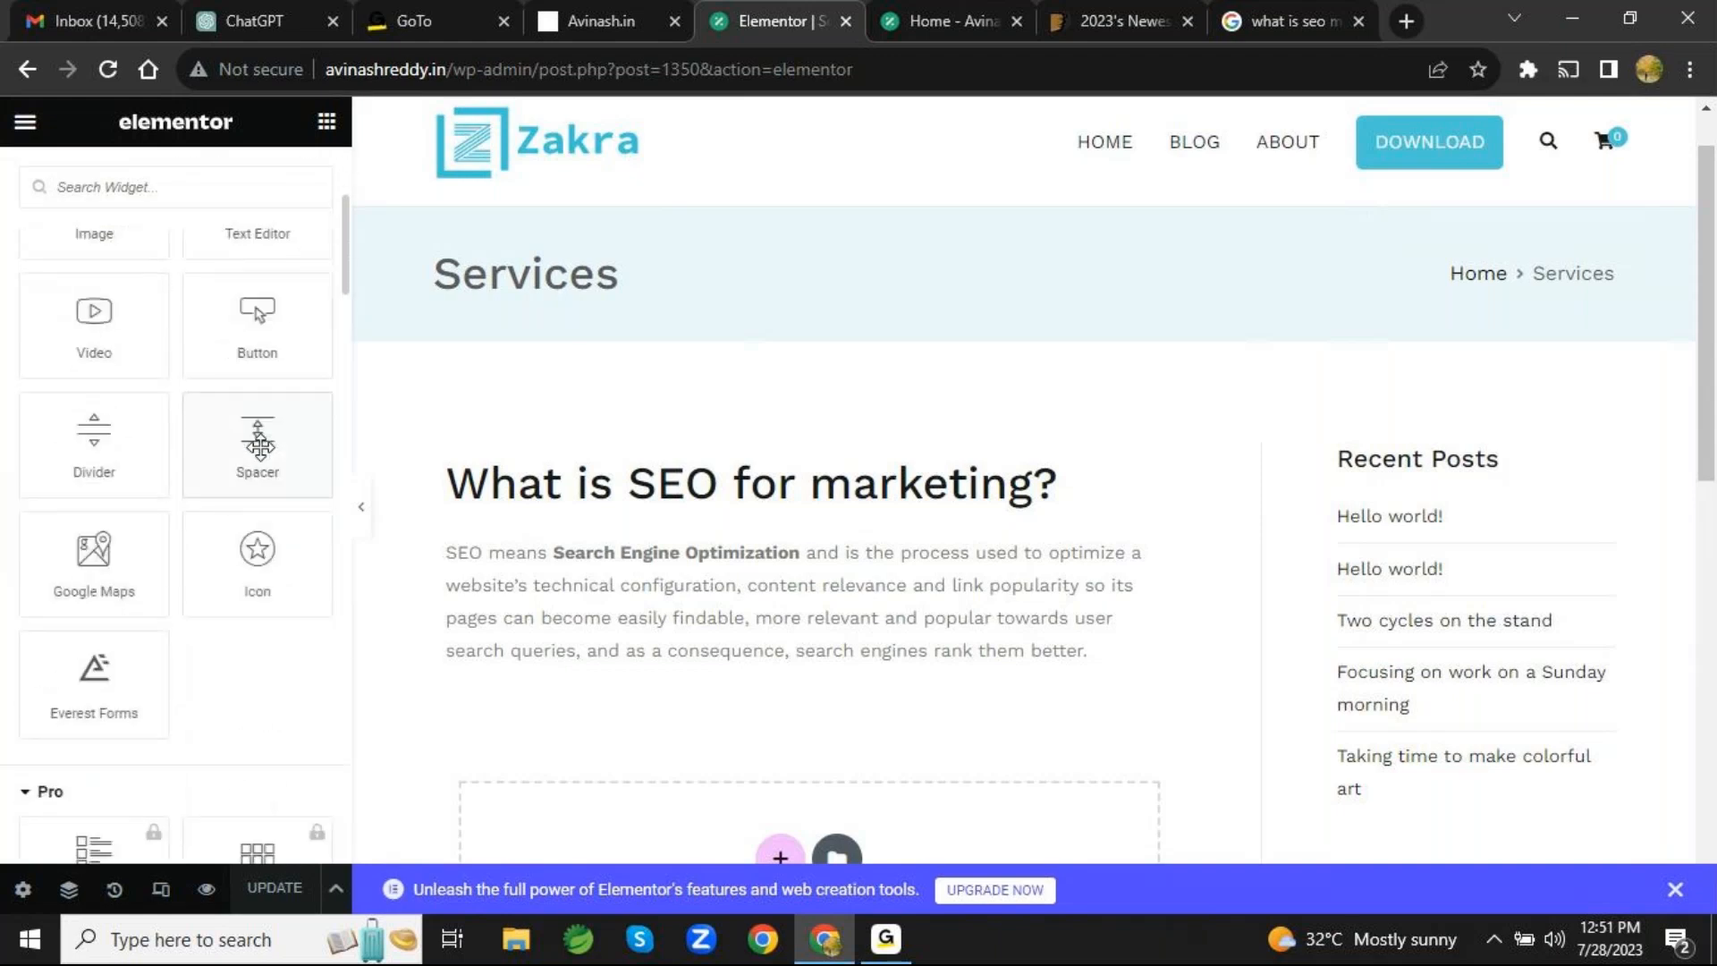
{"action": "scroll", "coordinate": [263, 461], "scroll_direction": "up", "scroll_amount": 10}
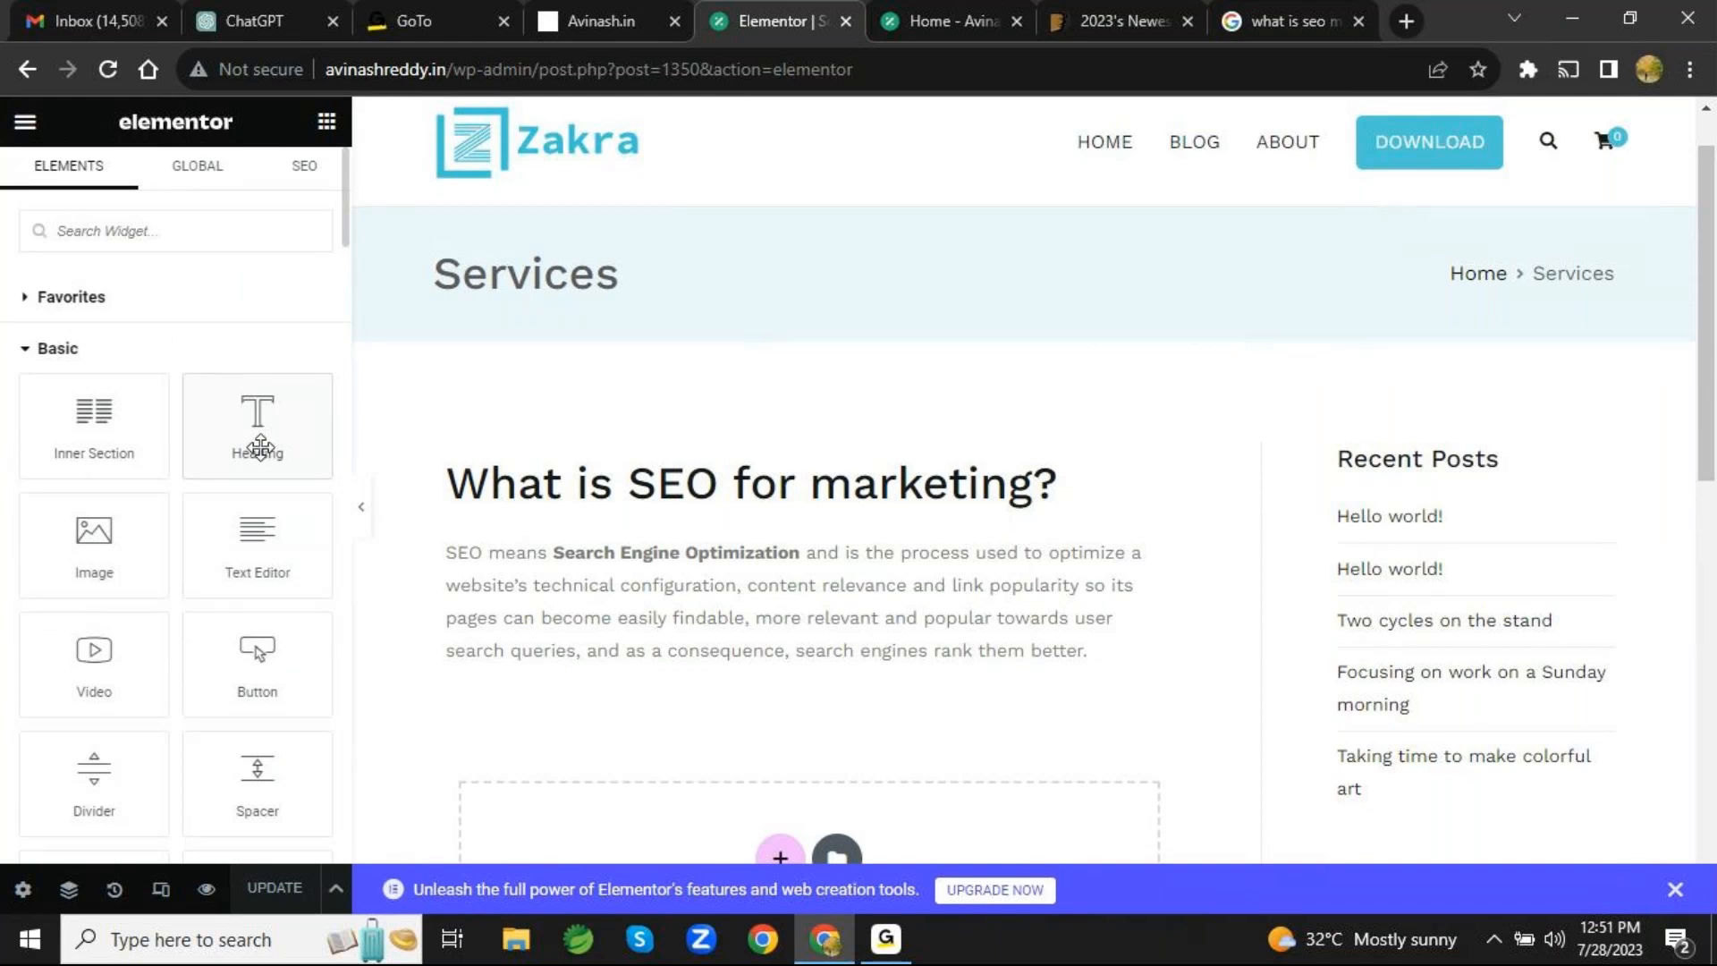
{"action": "mouse_move", "coordinate": [260, 447]}
{"action": "left_mouse_down"}
{"action": "mouse_move", "coordinate": [426, 448]}
{"action": "mouse_move", "coordinate": [440, 414]}
{"action": "mouse_move", "coordinate": [260, 442]}
{"action": "mouse_move", "coordinate": [422, 447]}
{"action": "mouse_move", "coordinate": [481, 396]}
{"action": "mouse_move", "coordinate": [242, 433]}
{"action": "mouse_move", "coordinate": [255, 443]}
{"action": "left_mouse_up"}
{"action": "scroll", "coordinate": [256, 445], "scroll_direction": "down", "scroll_amount": 5}
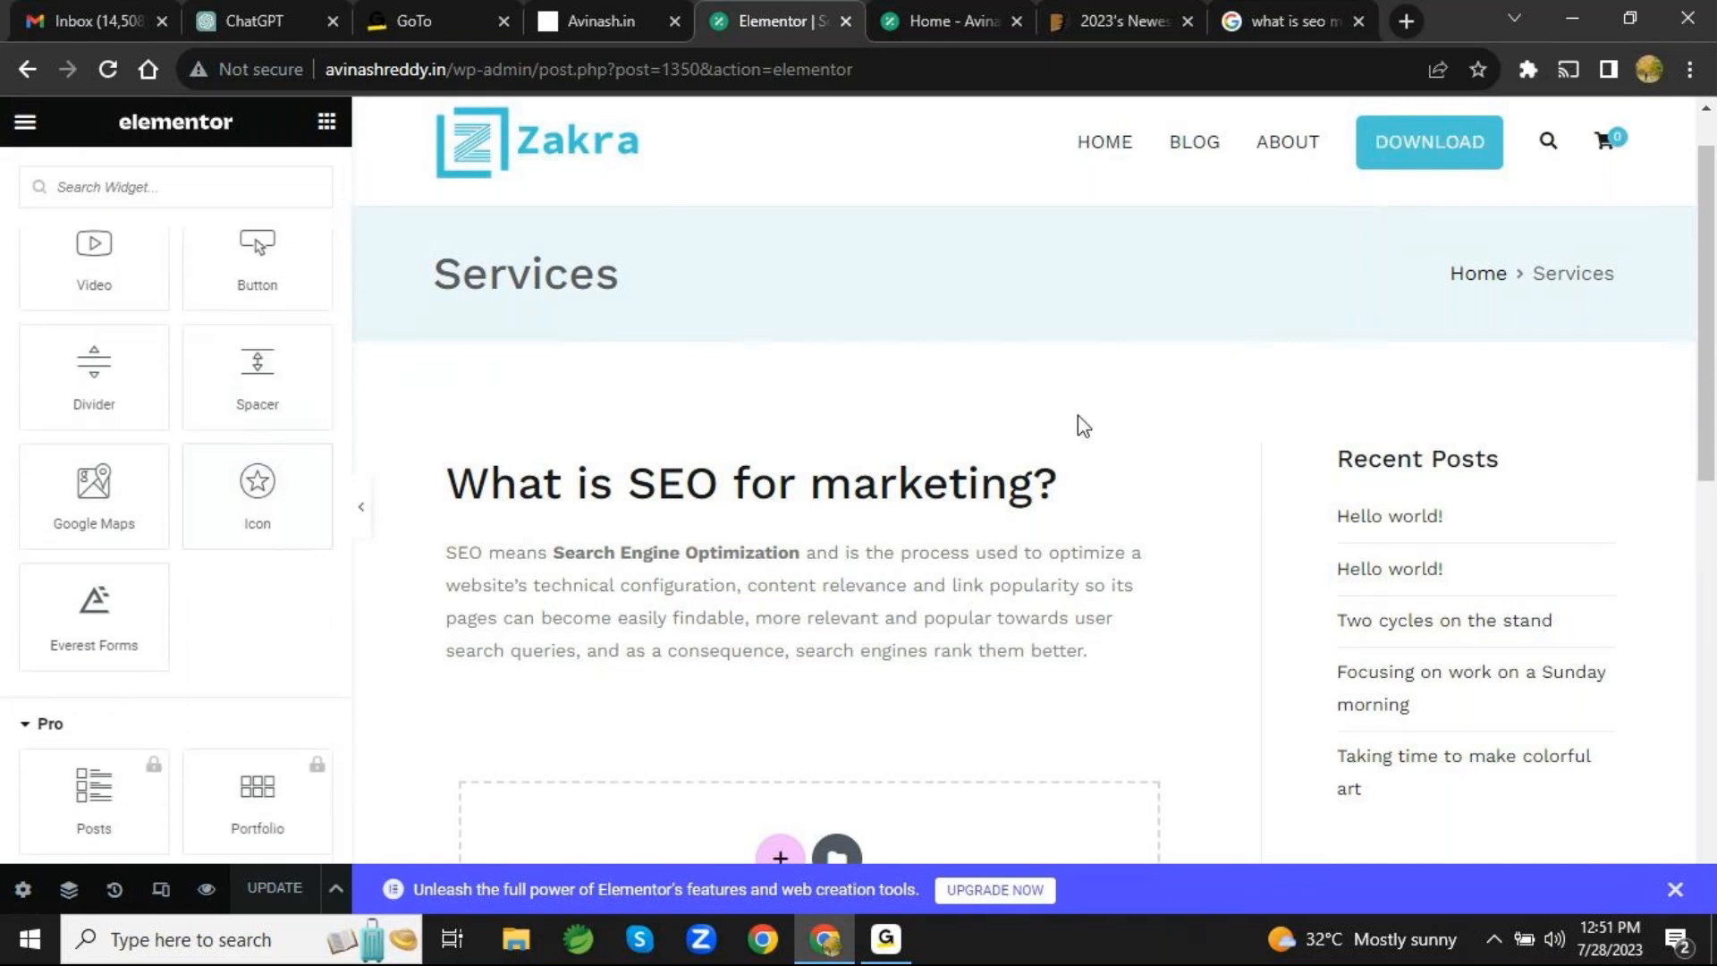
{"action": "scroll", "coordinate": [1078, 420], "scroll_direction": "down", "scroll_amount": 5}
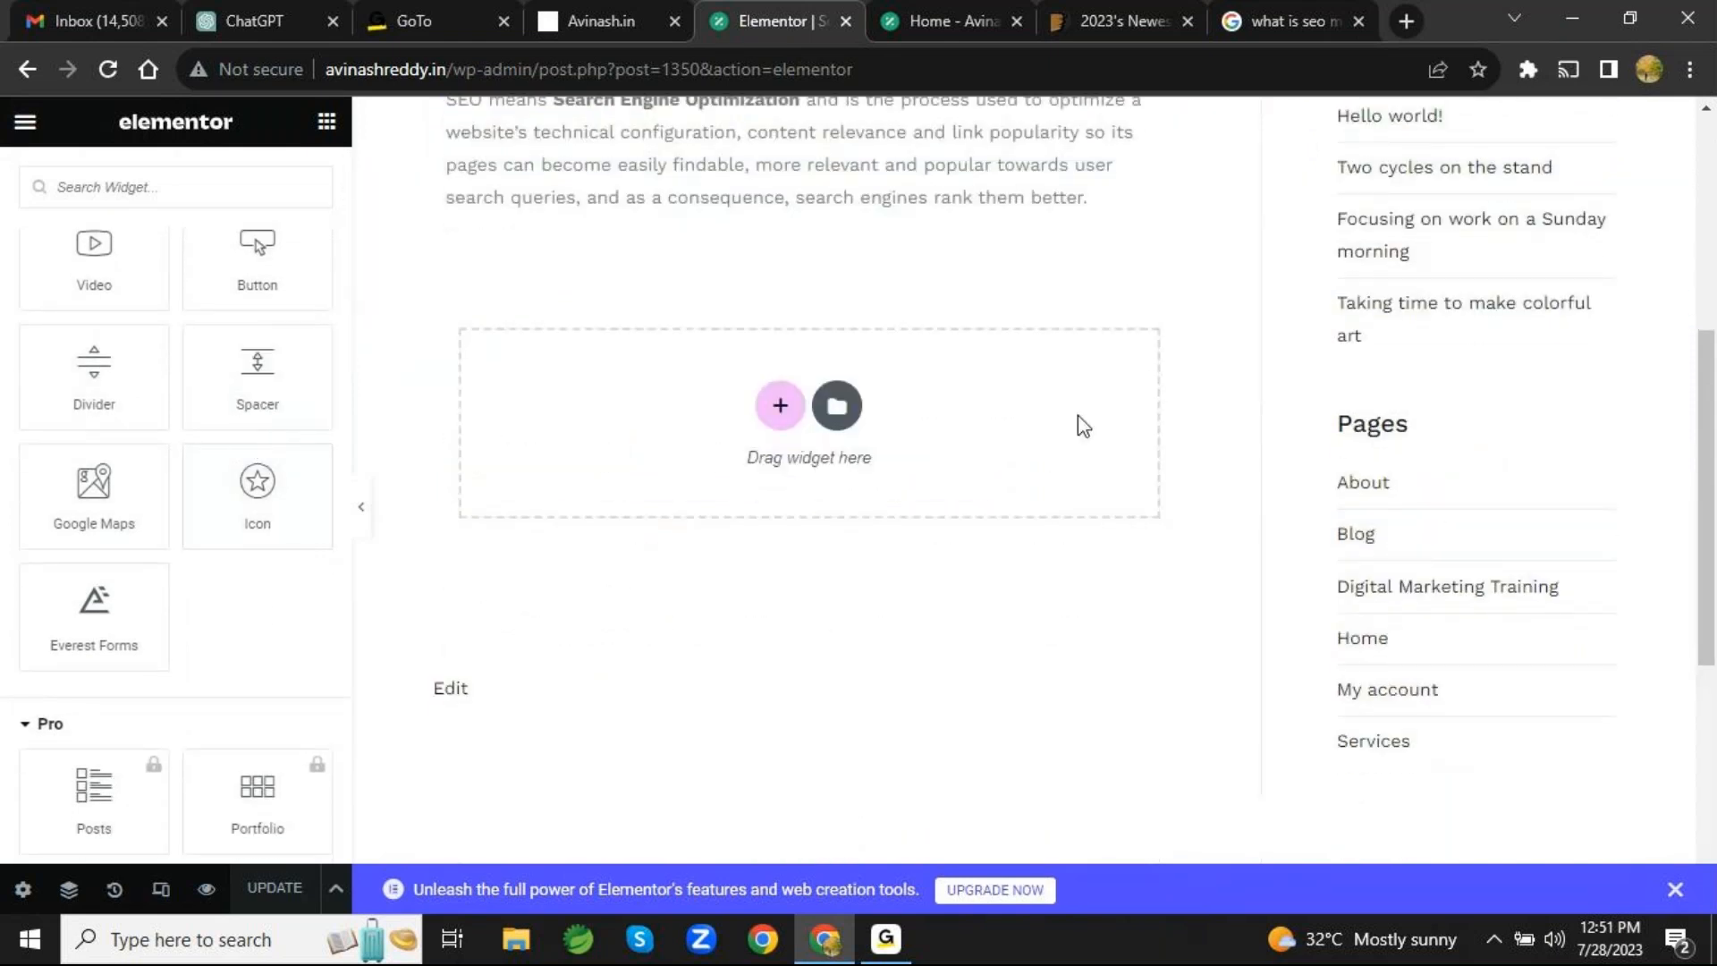
{"action": "scroll", "coordinate": [123, 379], "scroll_direction": "up", "scroll_amount": 4}
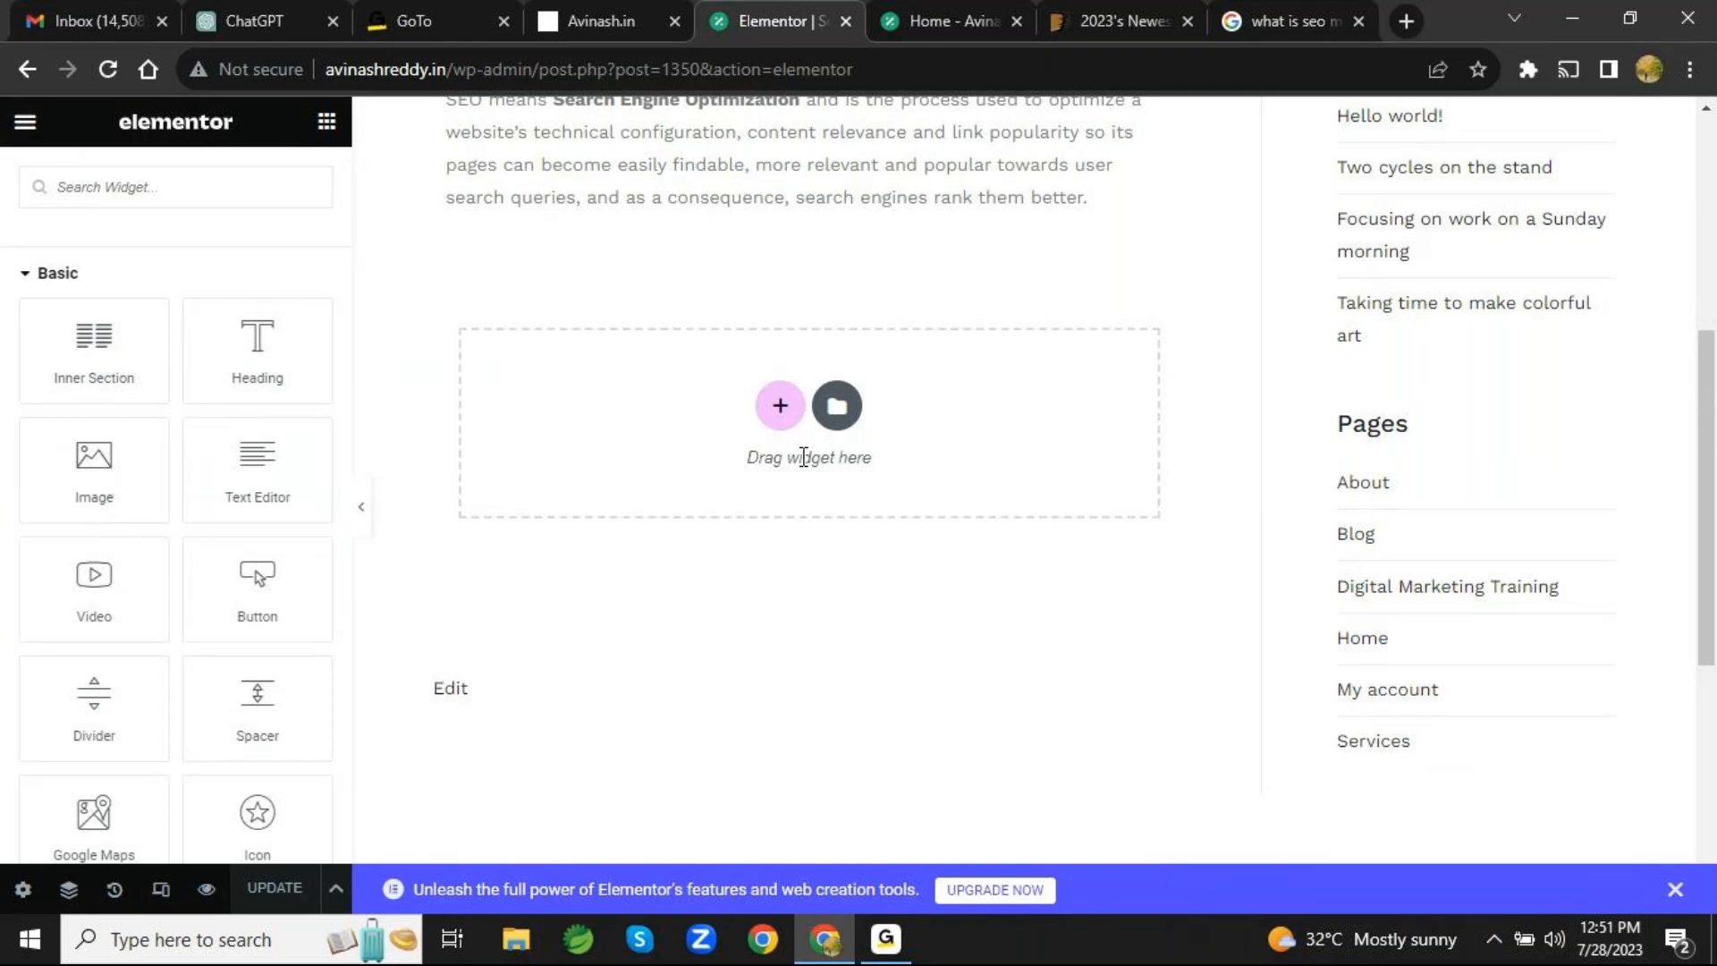
{"action": "left_click", "coordinate": [779, 407]}
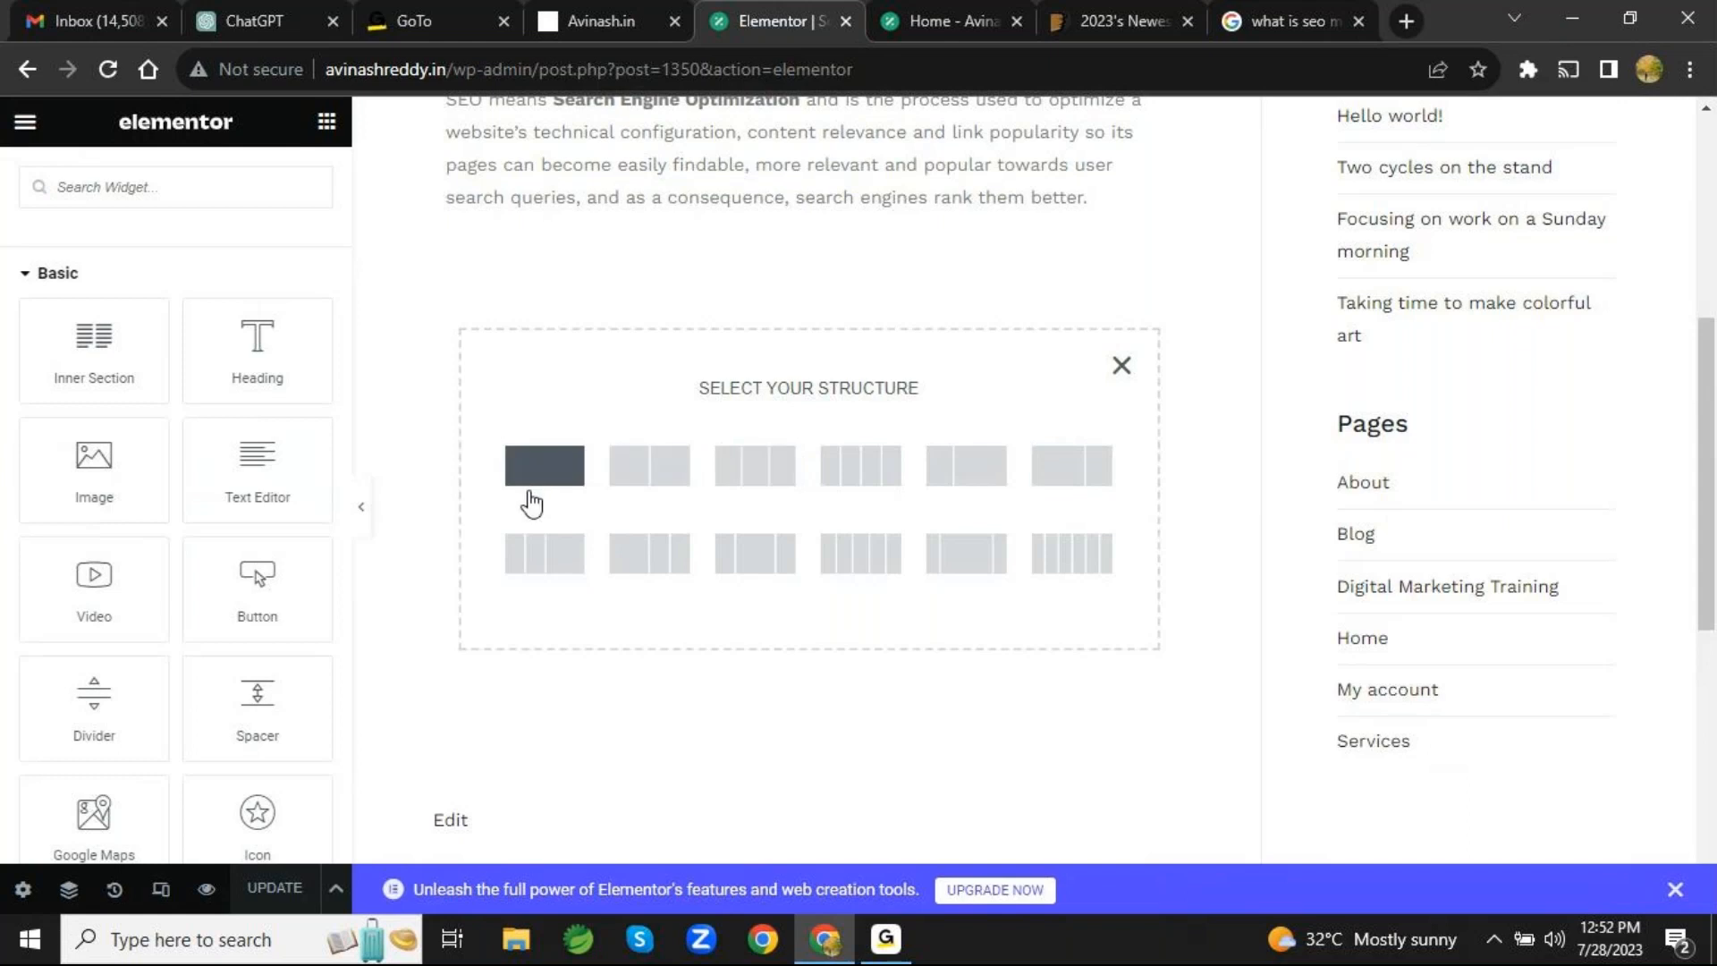
{"action": "left_click", "coordinate": [652, 482]}
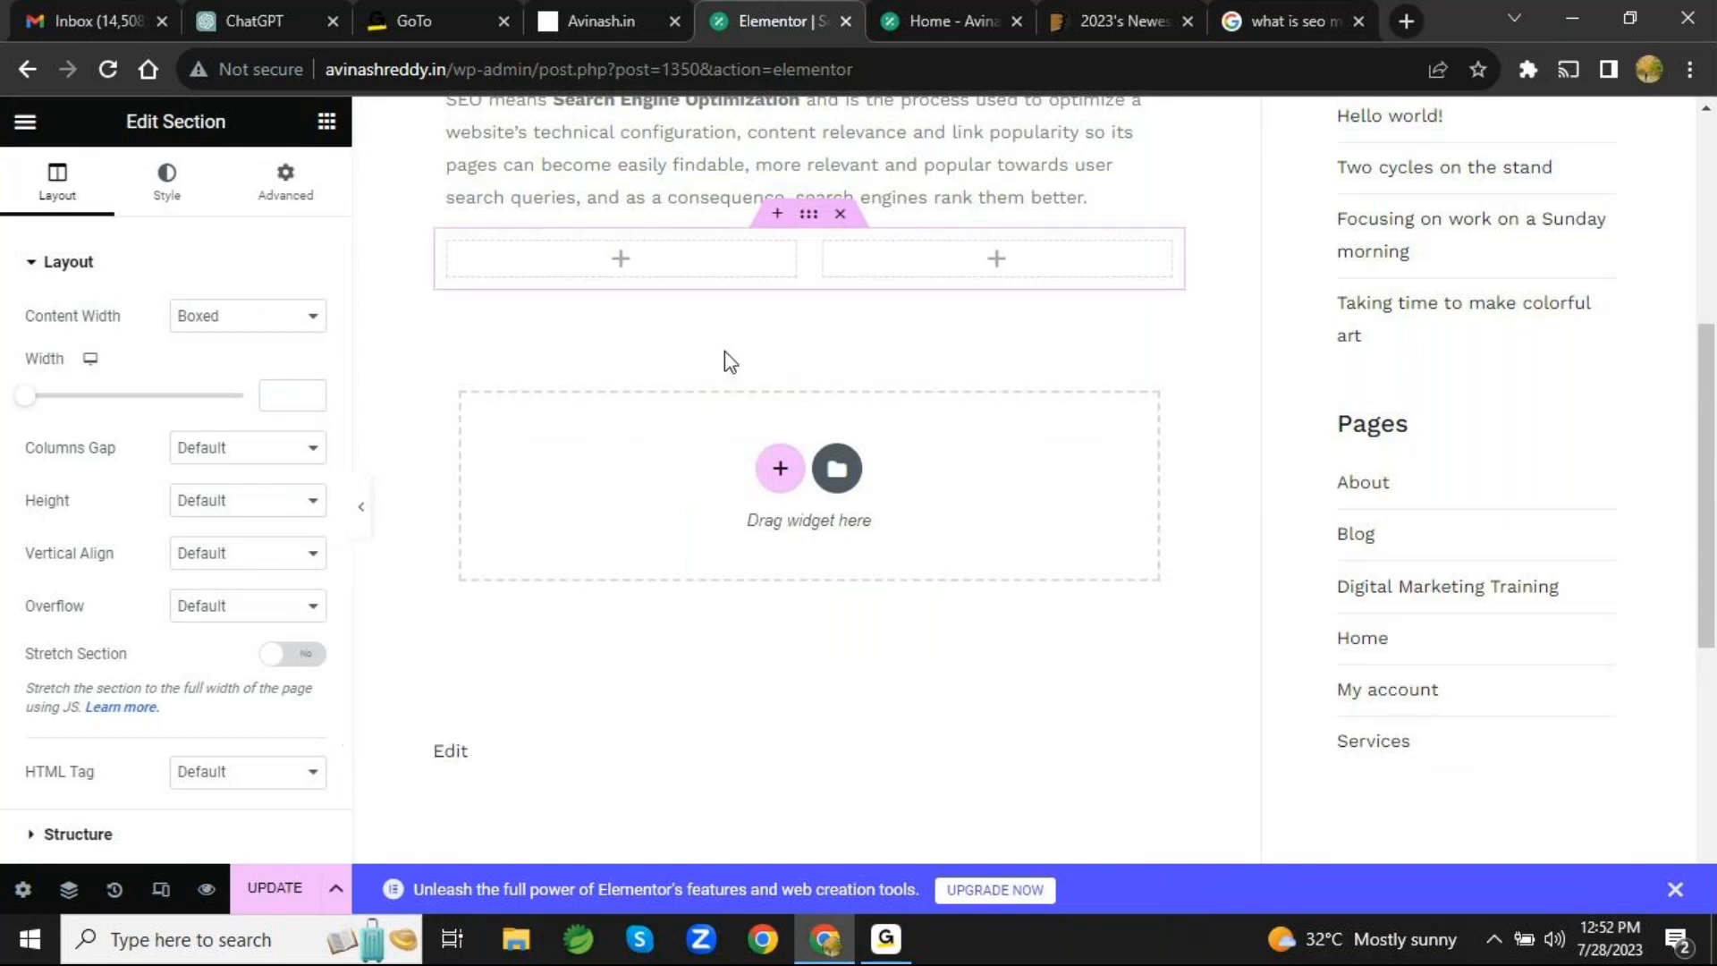
- Place an Image widget in the first column of the new two-column section
{"action": "scroll", "coordinate": [724, 351], "scroll_direction": "up", "scroll_amount": 5}
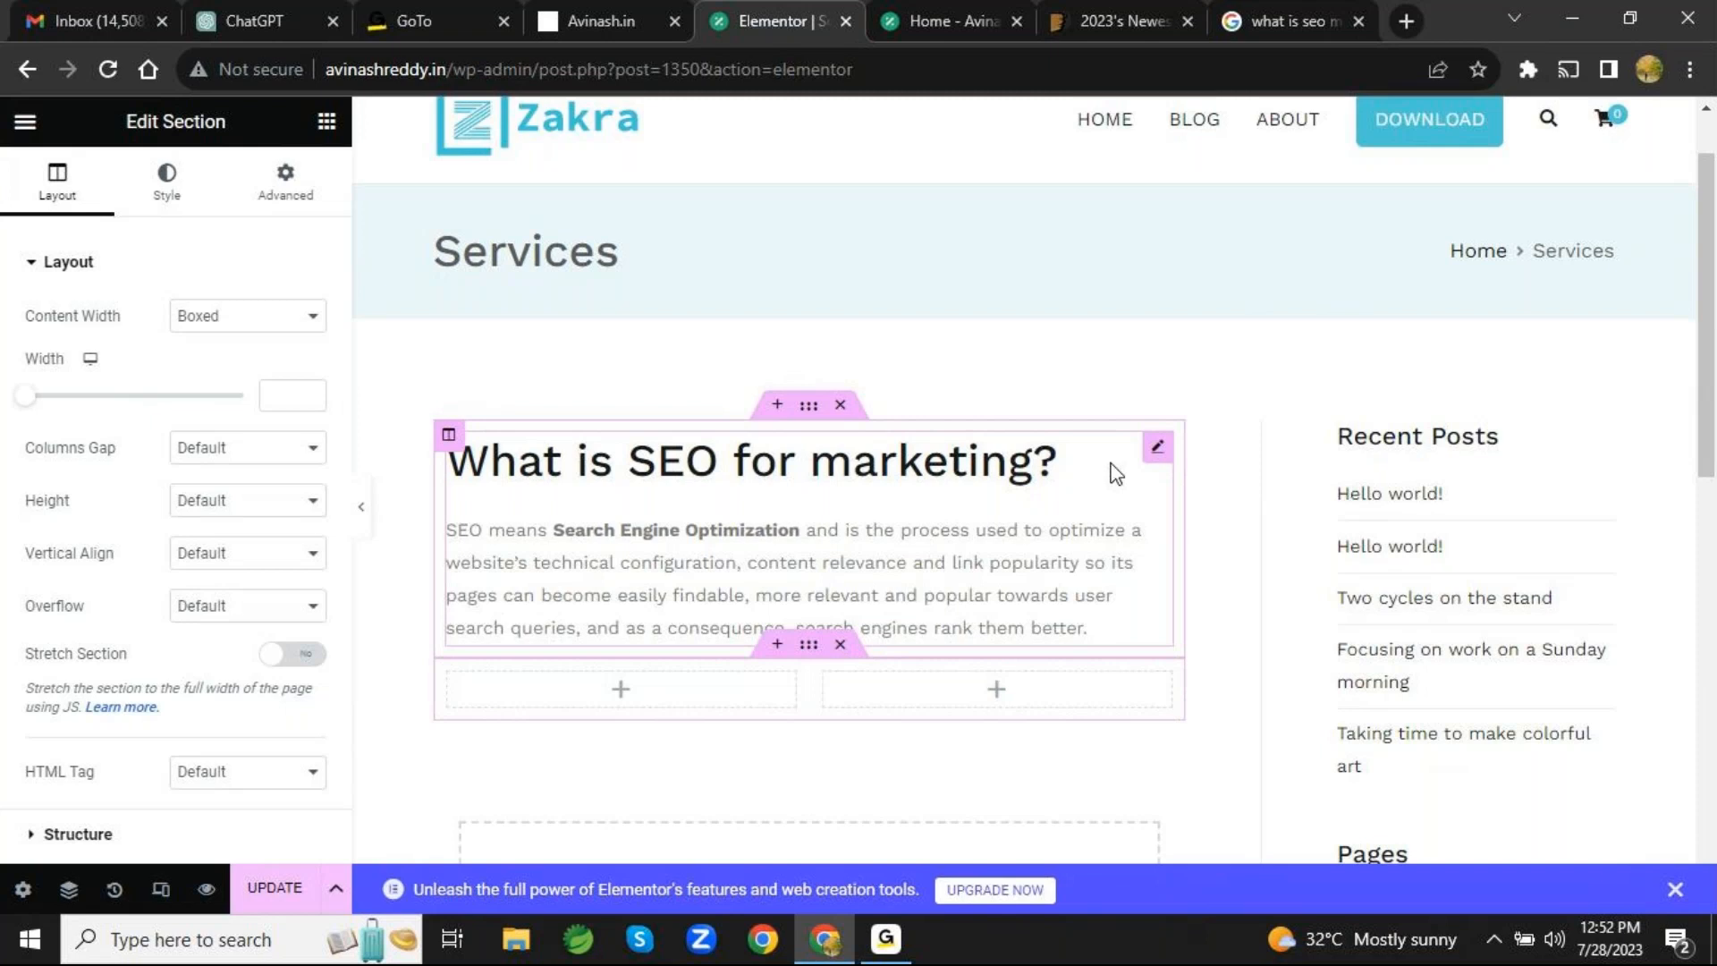
{"action": "left_click", "coordinate": [620, 699]}
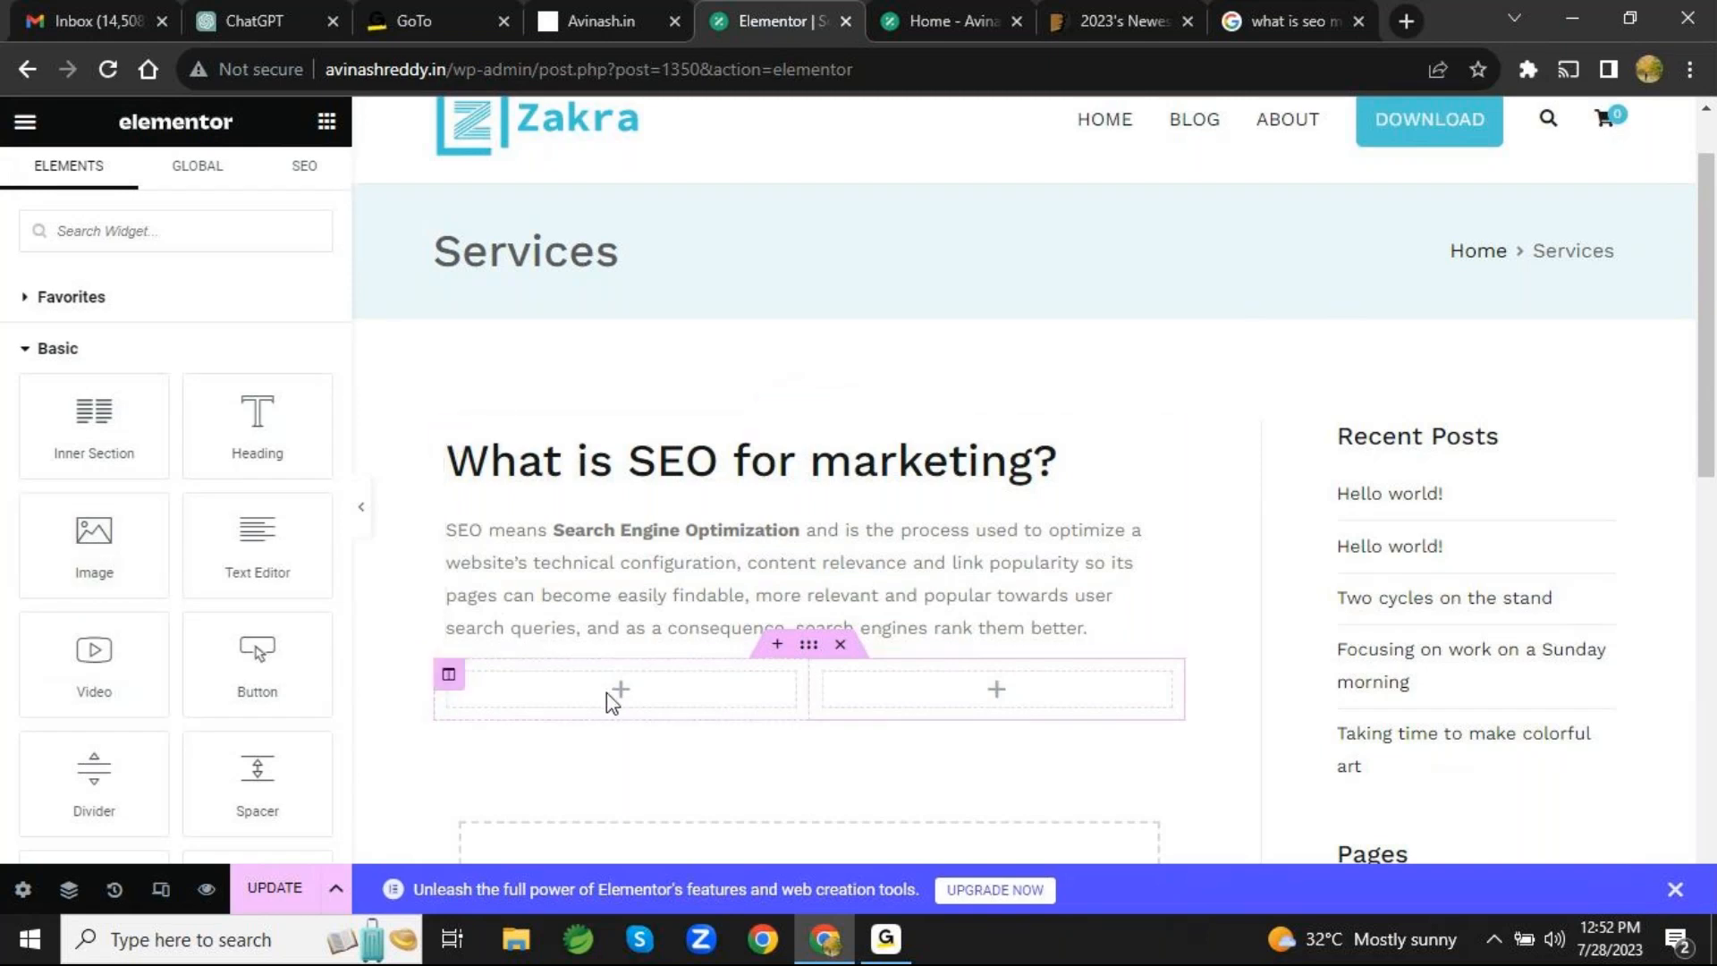
{"action": "left_click_drag", "start_coordinate": [107, 555], "coordinate": [560, 696]}
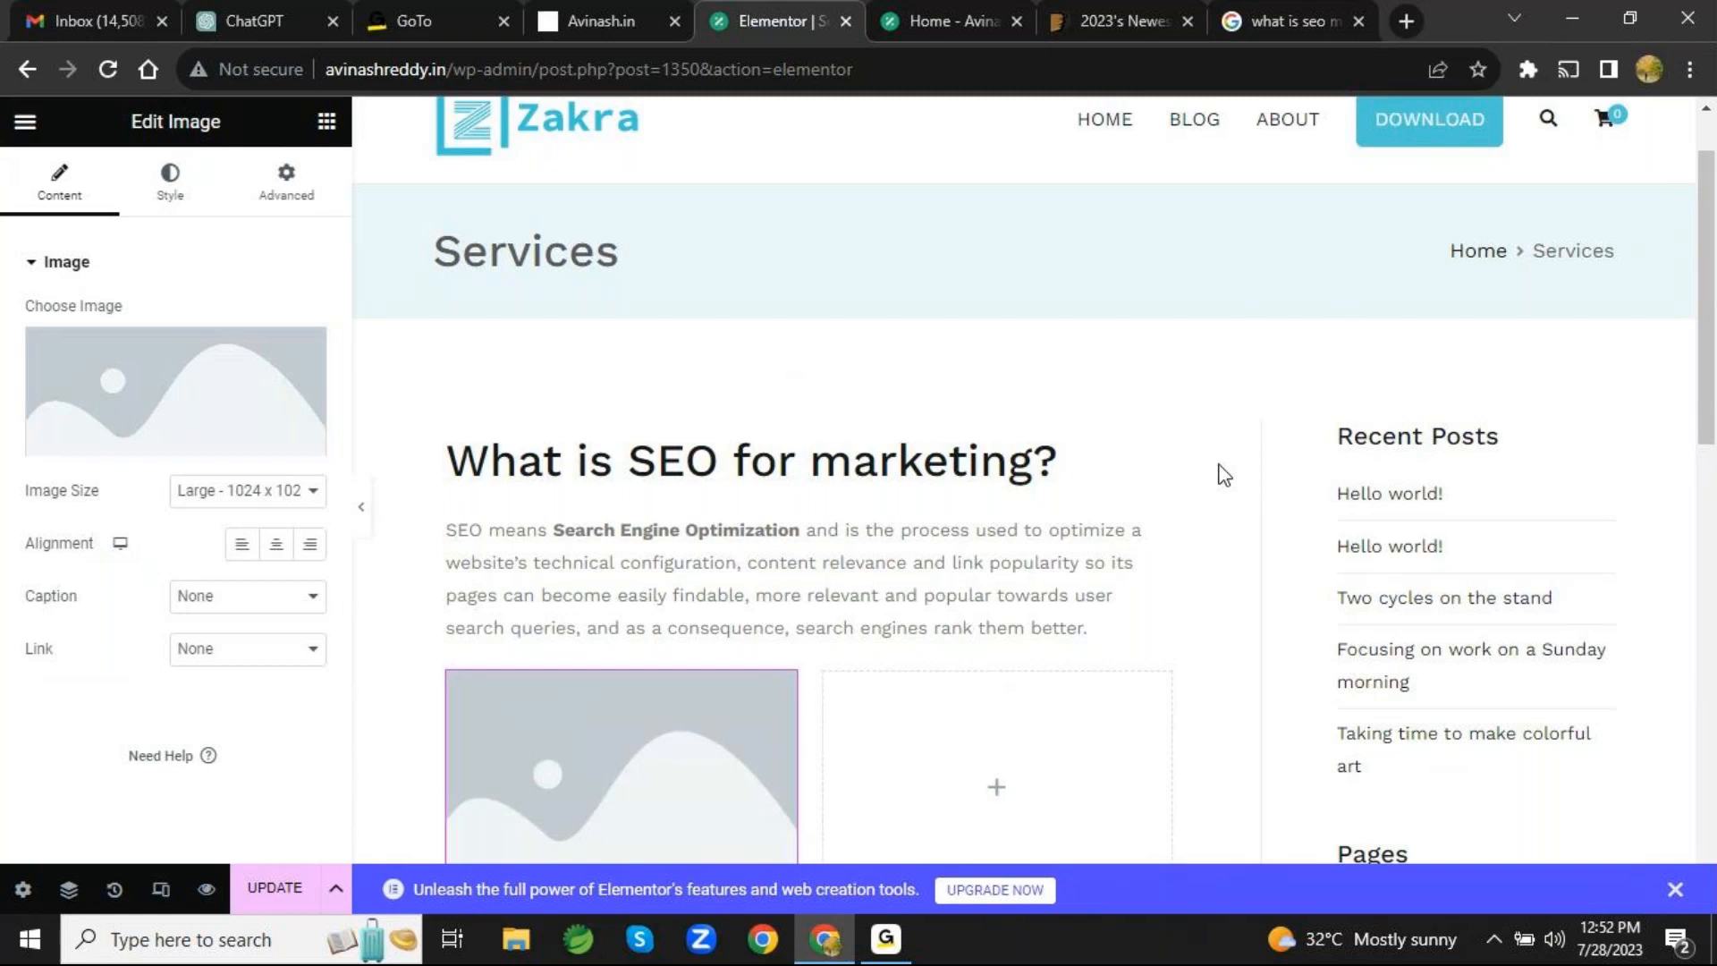
- Place a Text Editor widget in the empty column beside the image placeholder, then leave its settings
{"action": "scroll", "coordinate": [1221, 475], "scroll_direction": "down", "scroll_amount": 5}
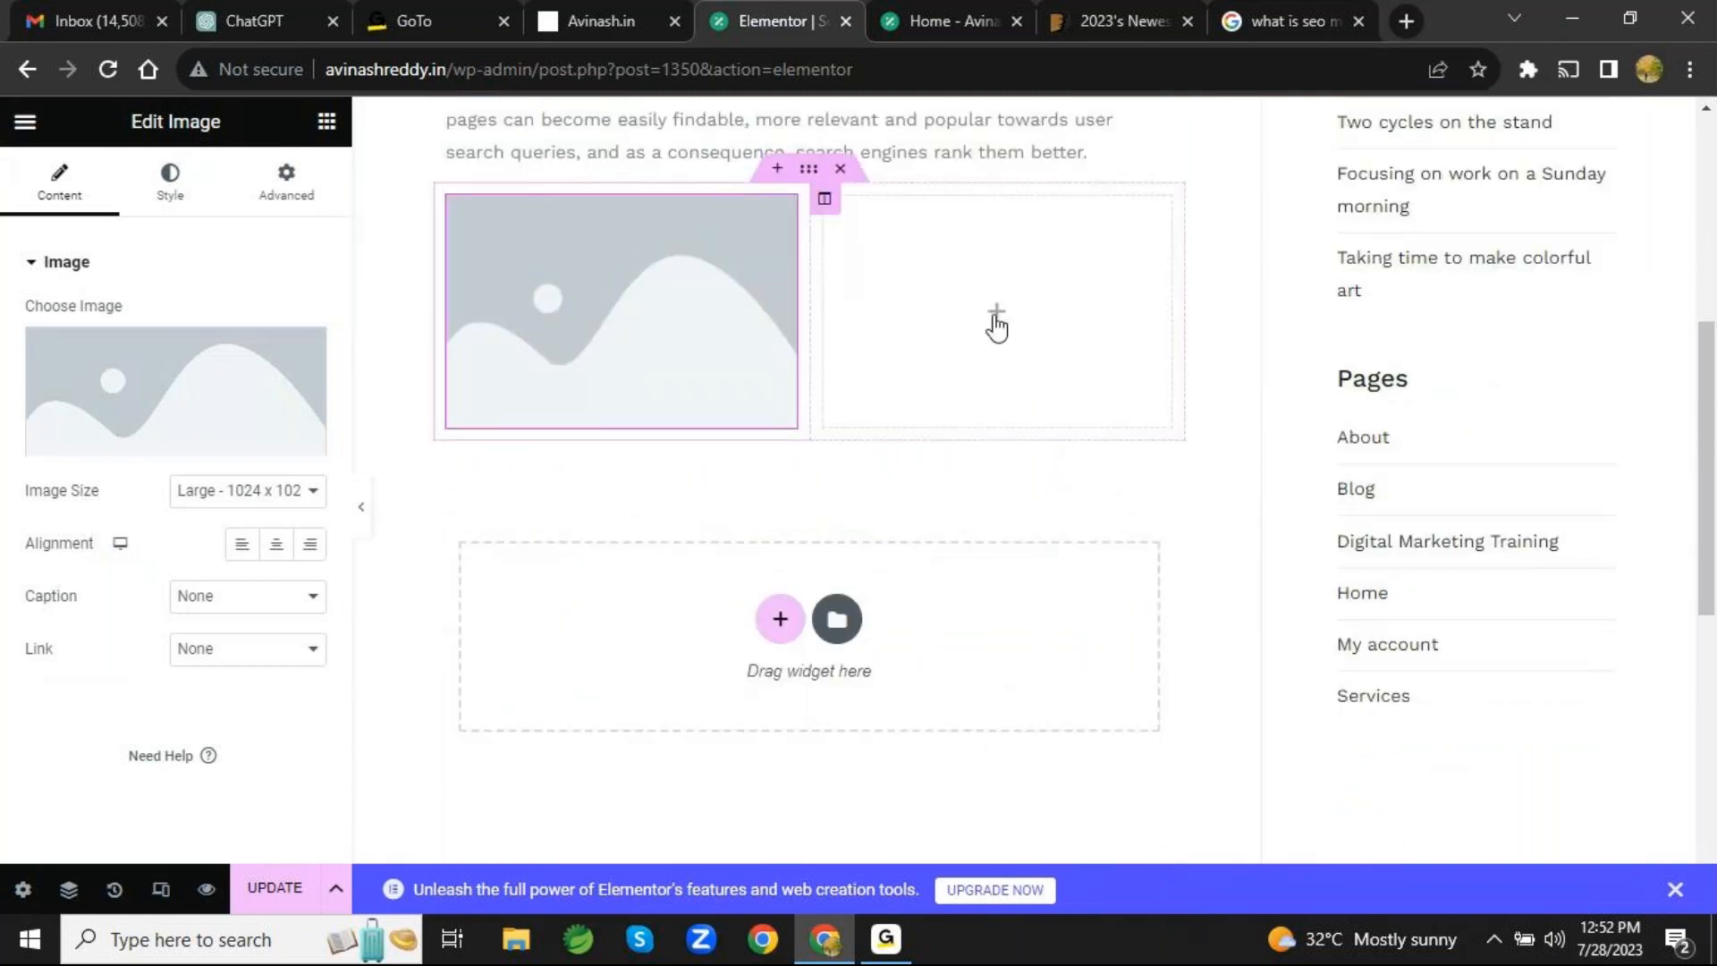
{"action": "left_click", "coordinate": [996, 322]}
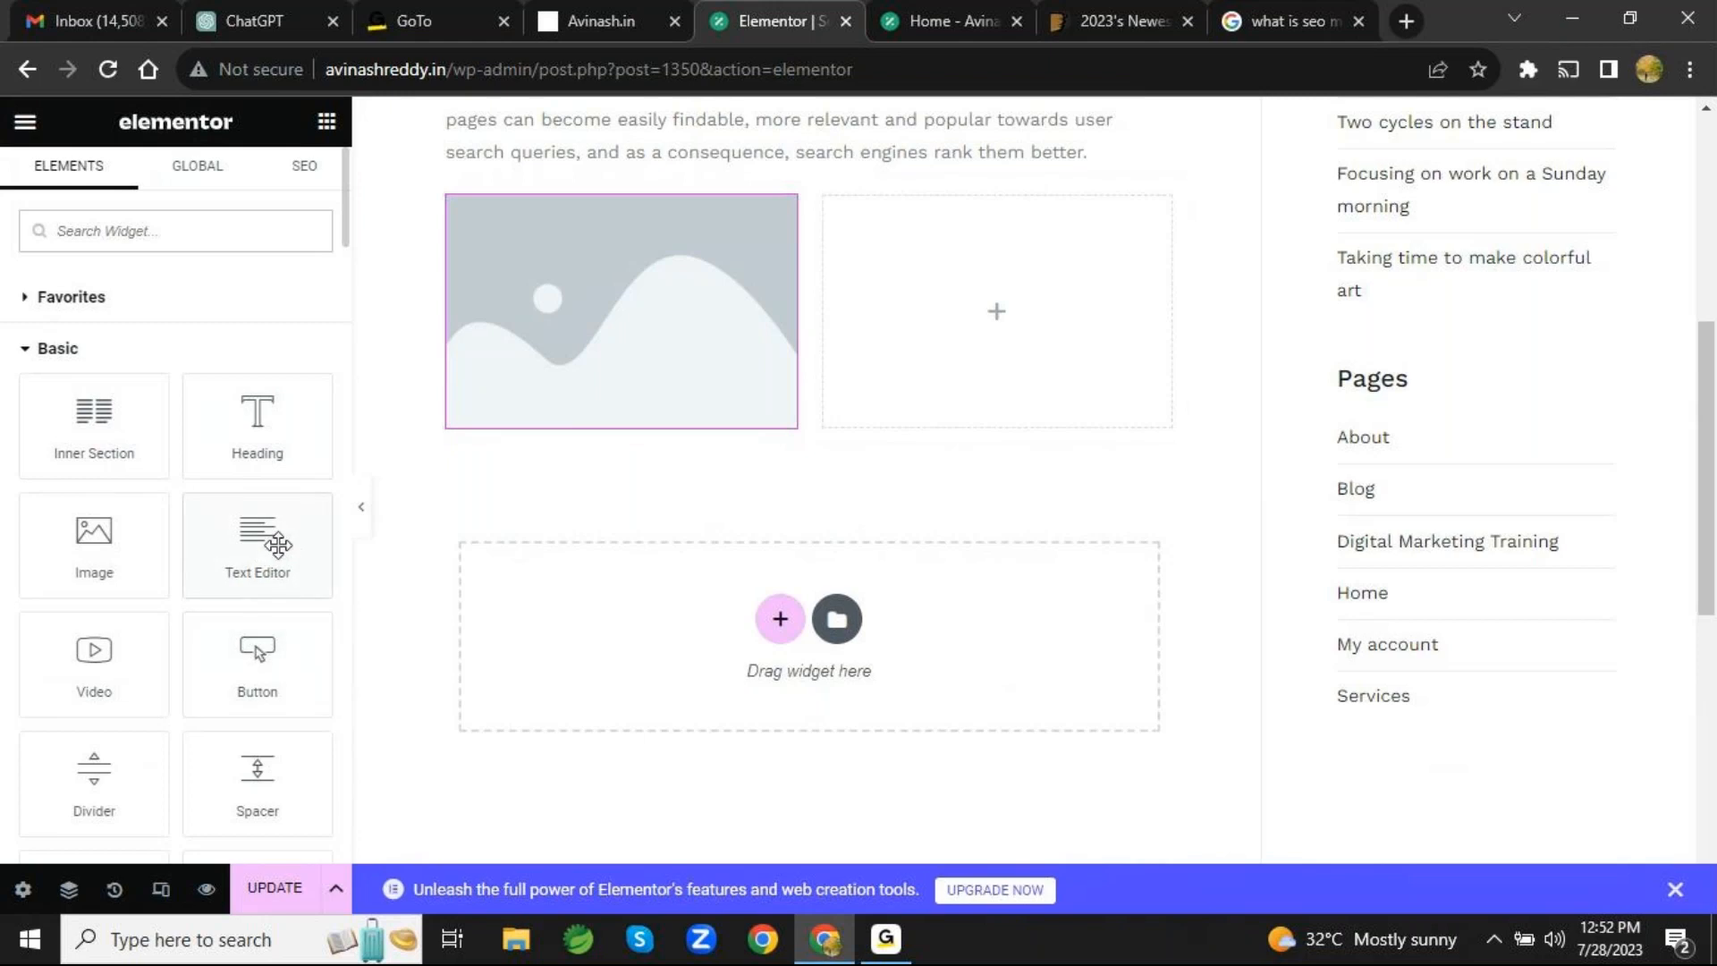
{"action": "left_click_drag", "start_coordinate": [277, 544], "coordinate": [955, 361]}
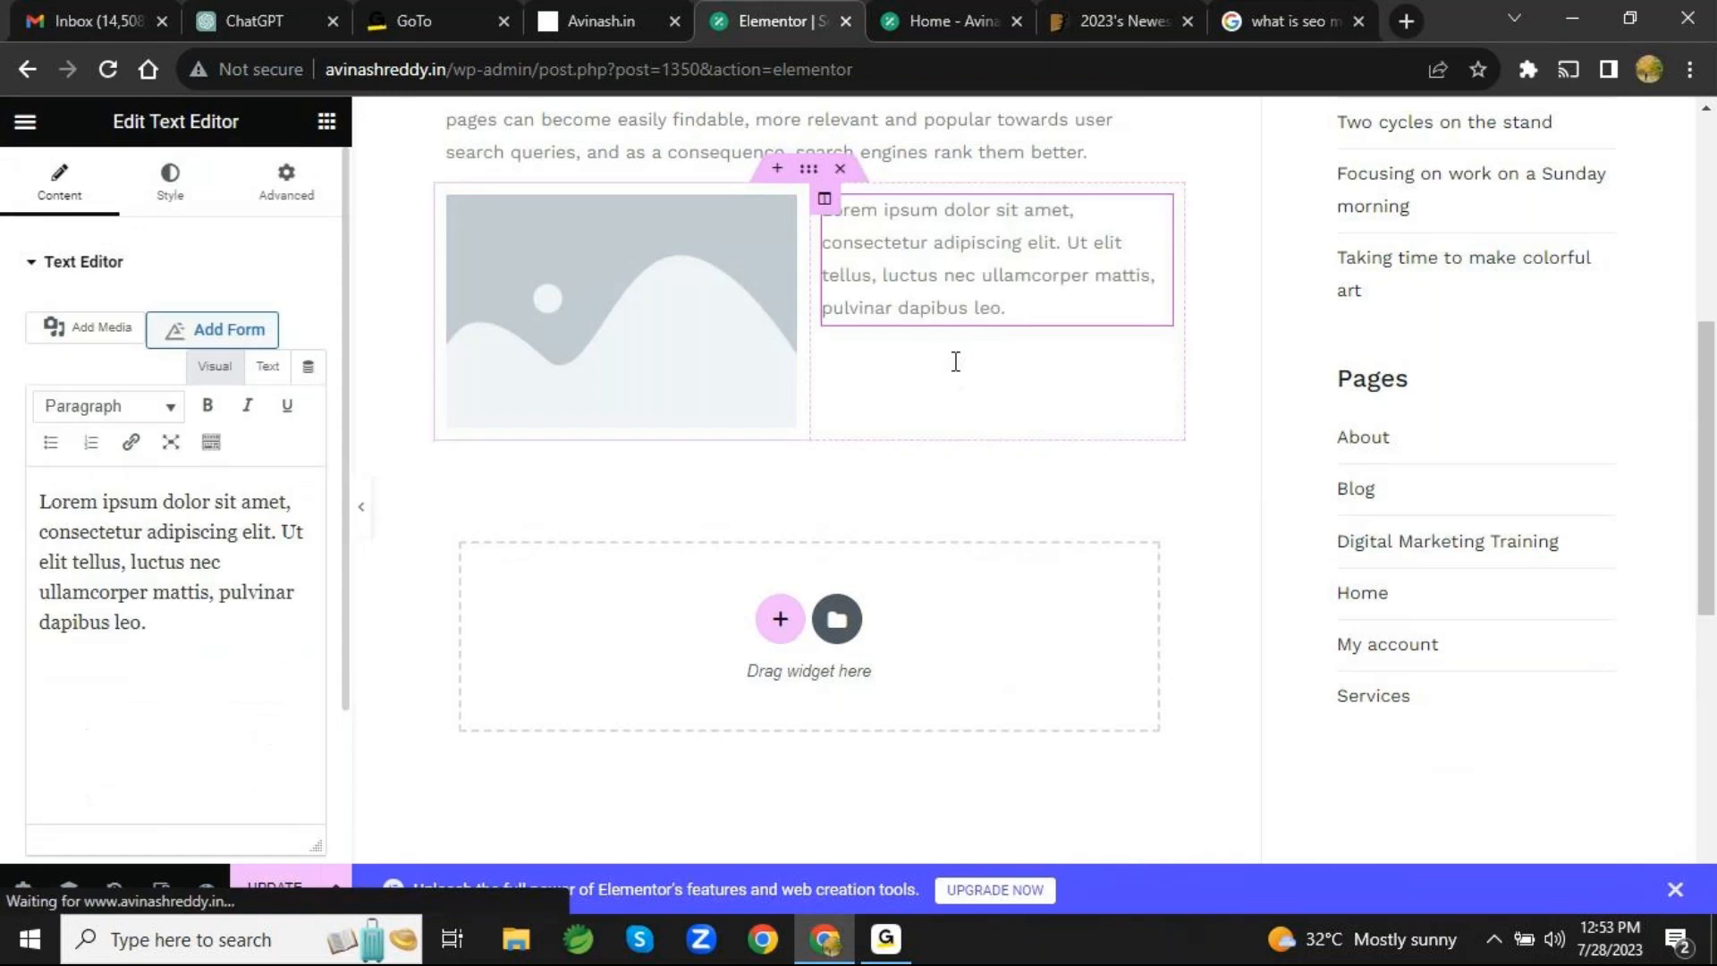
{"action": "scroll", "coordinate": [955, 361], "scroll_direction": "up", "scroll_amount": 2}
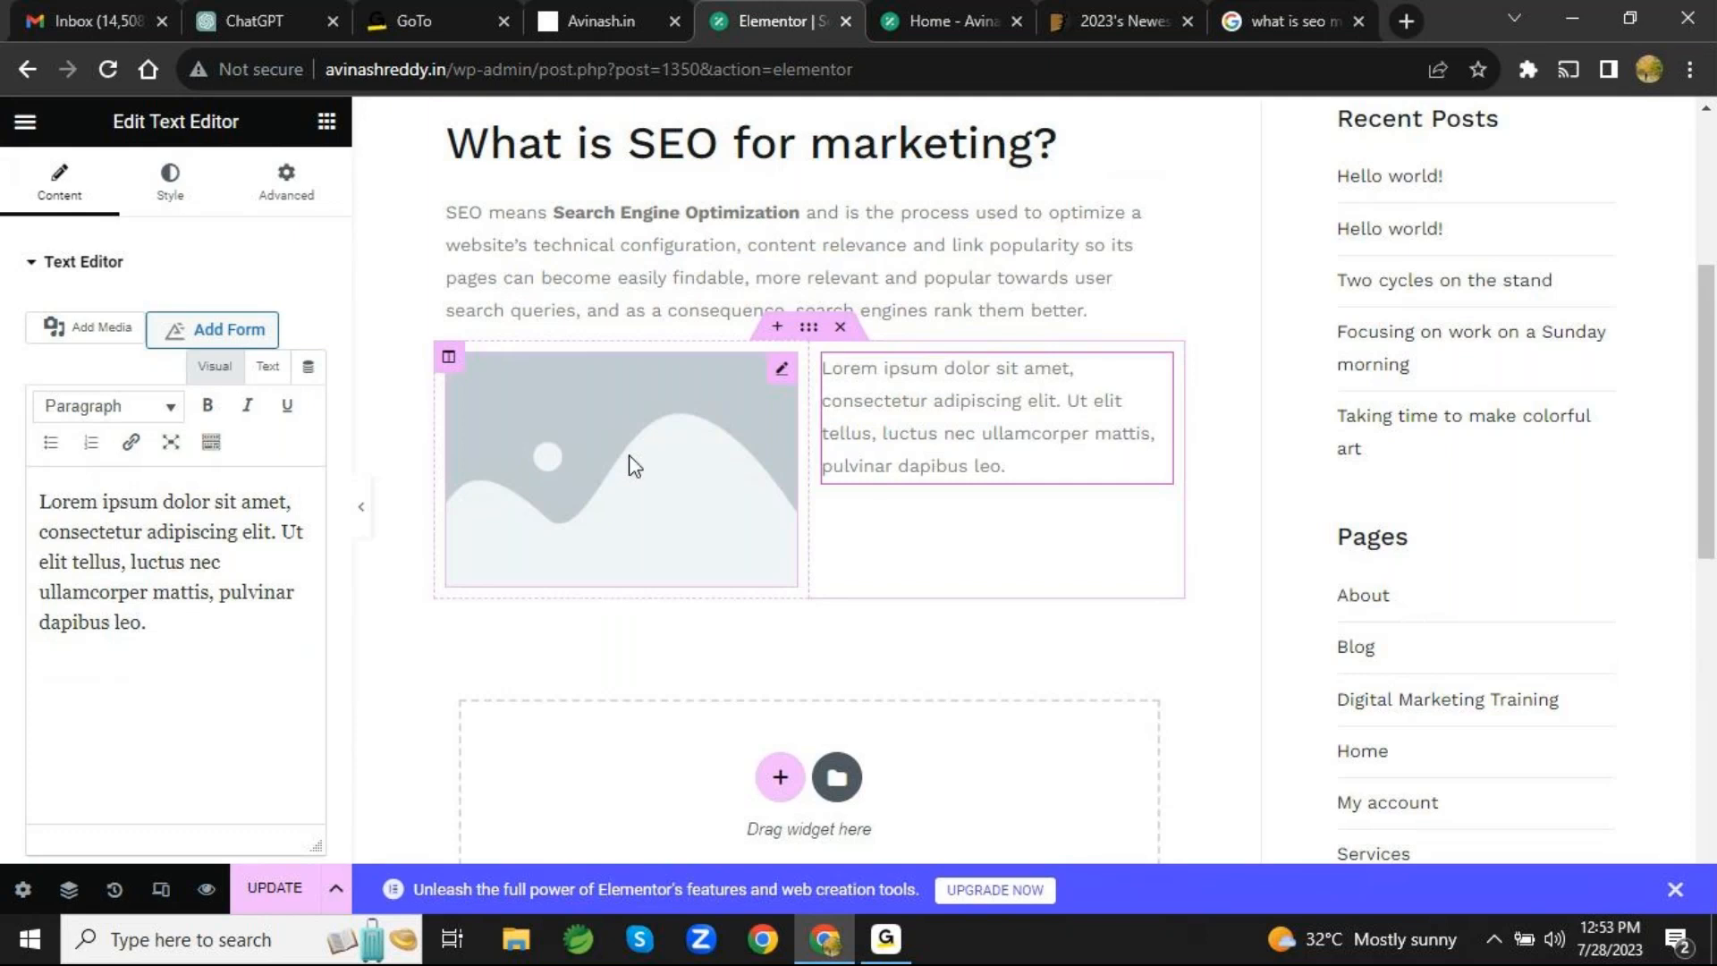
{"action": "left_click", "coordinate": [1212, 282]}
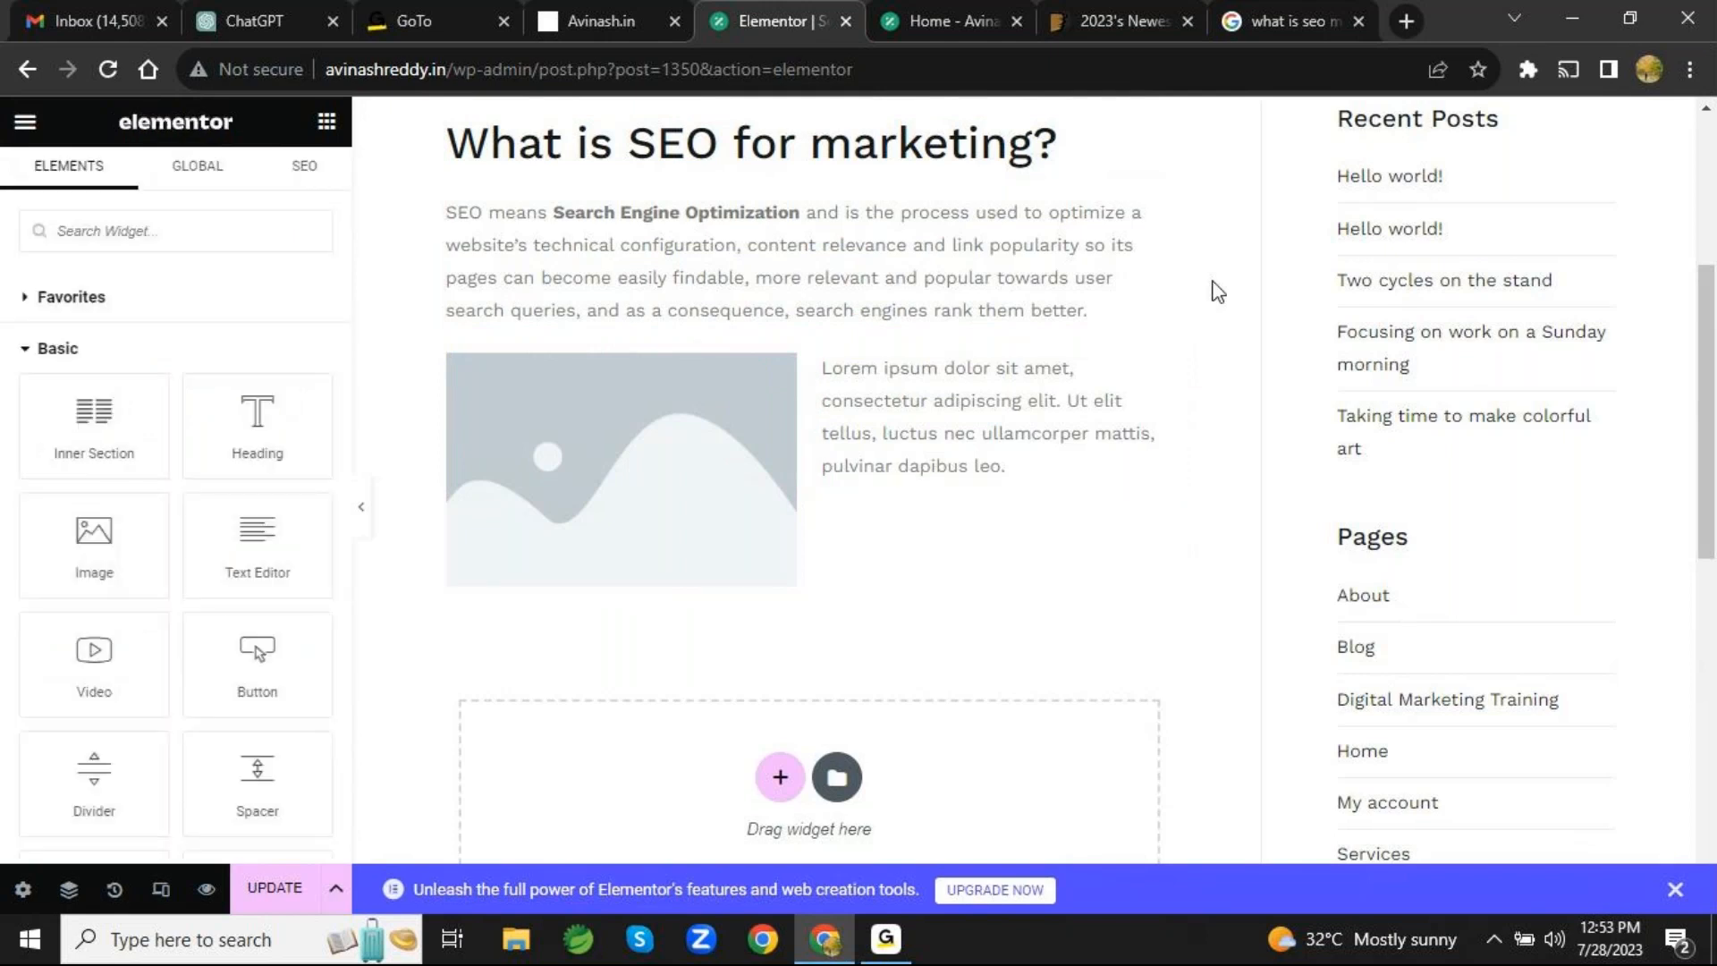
- Survey the available widget categories, expanding Favorites and collapsing Basic
{"action": "scroll", "coordinate": [1217, 291], "scroll_direction": "up", "scroll_amount": 2}
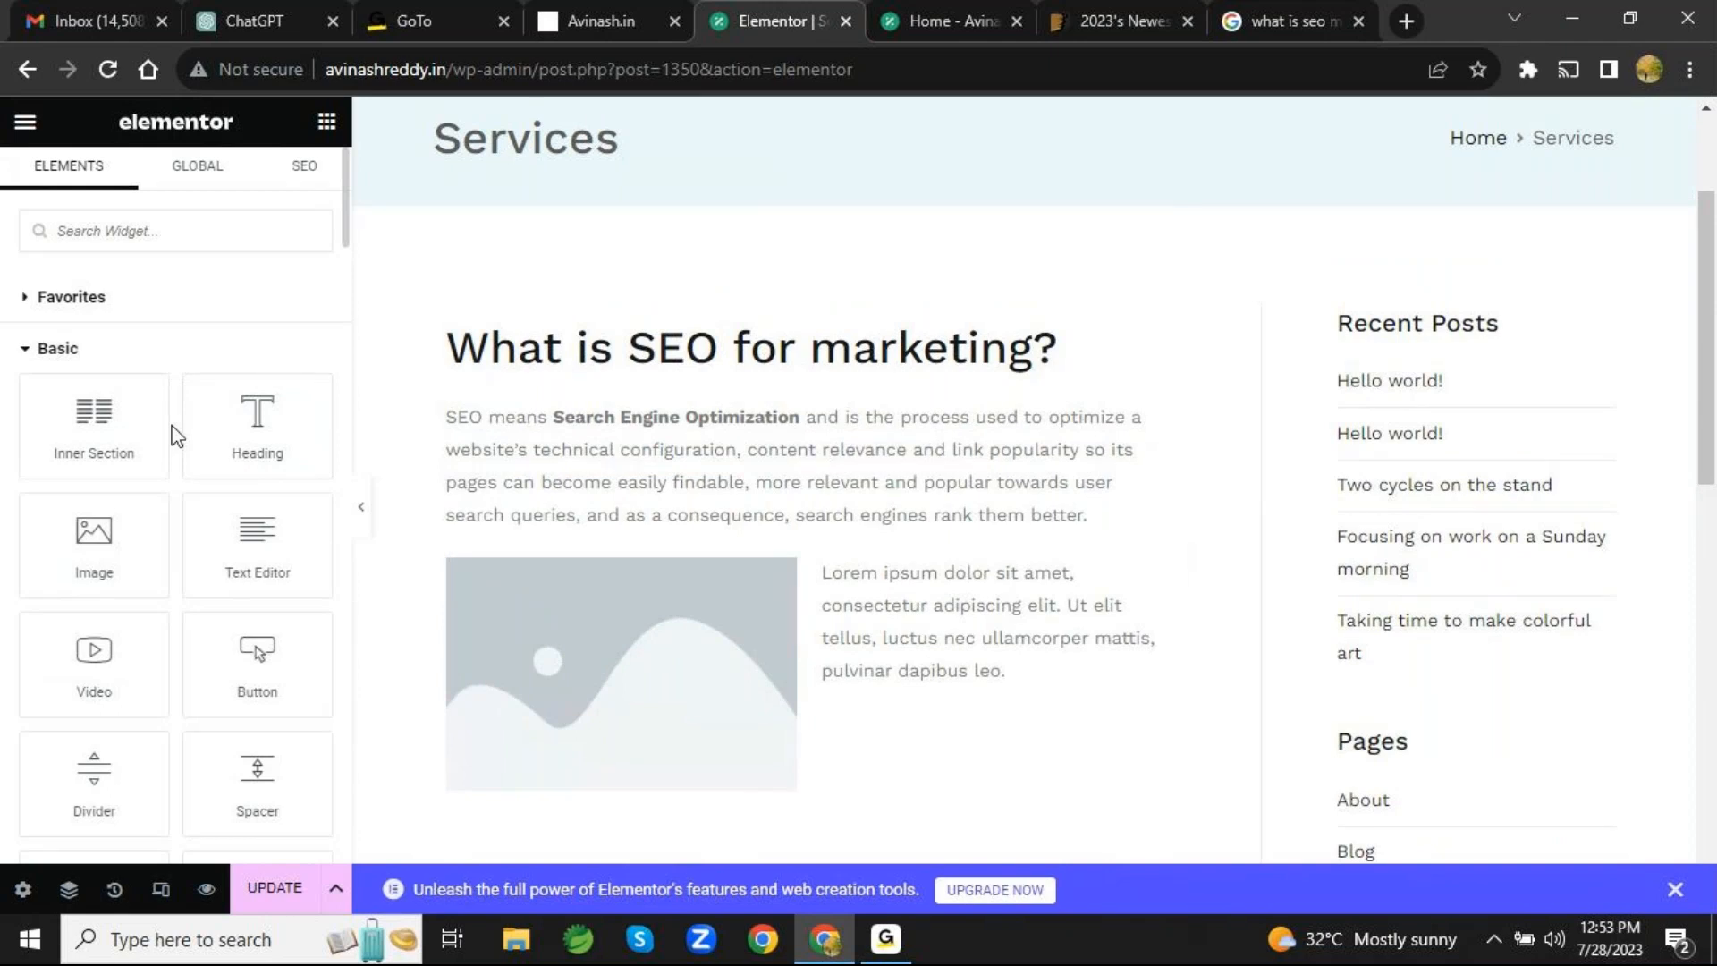
{"action": "scroll", "coordinate": [176, 436], "scroll_direction": "down", "scroll_amount": 2}
{"action": "scroll", "coordinate": [176, 435], "scroll_direction": "up", "scroll_amount": 2}
{"action": "scroll", "coordinate": [176, 436], "scroll_direction": "down", "scroll_amount": 10}
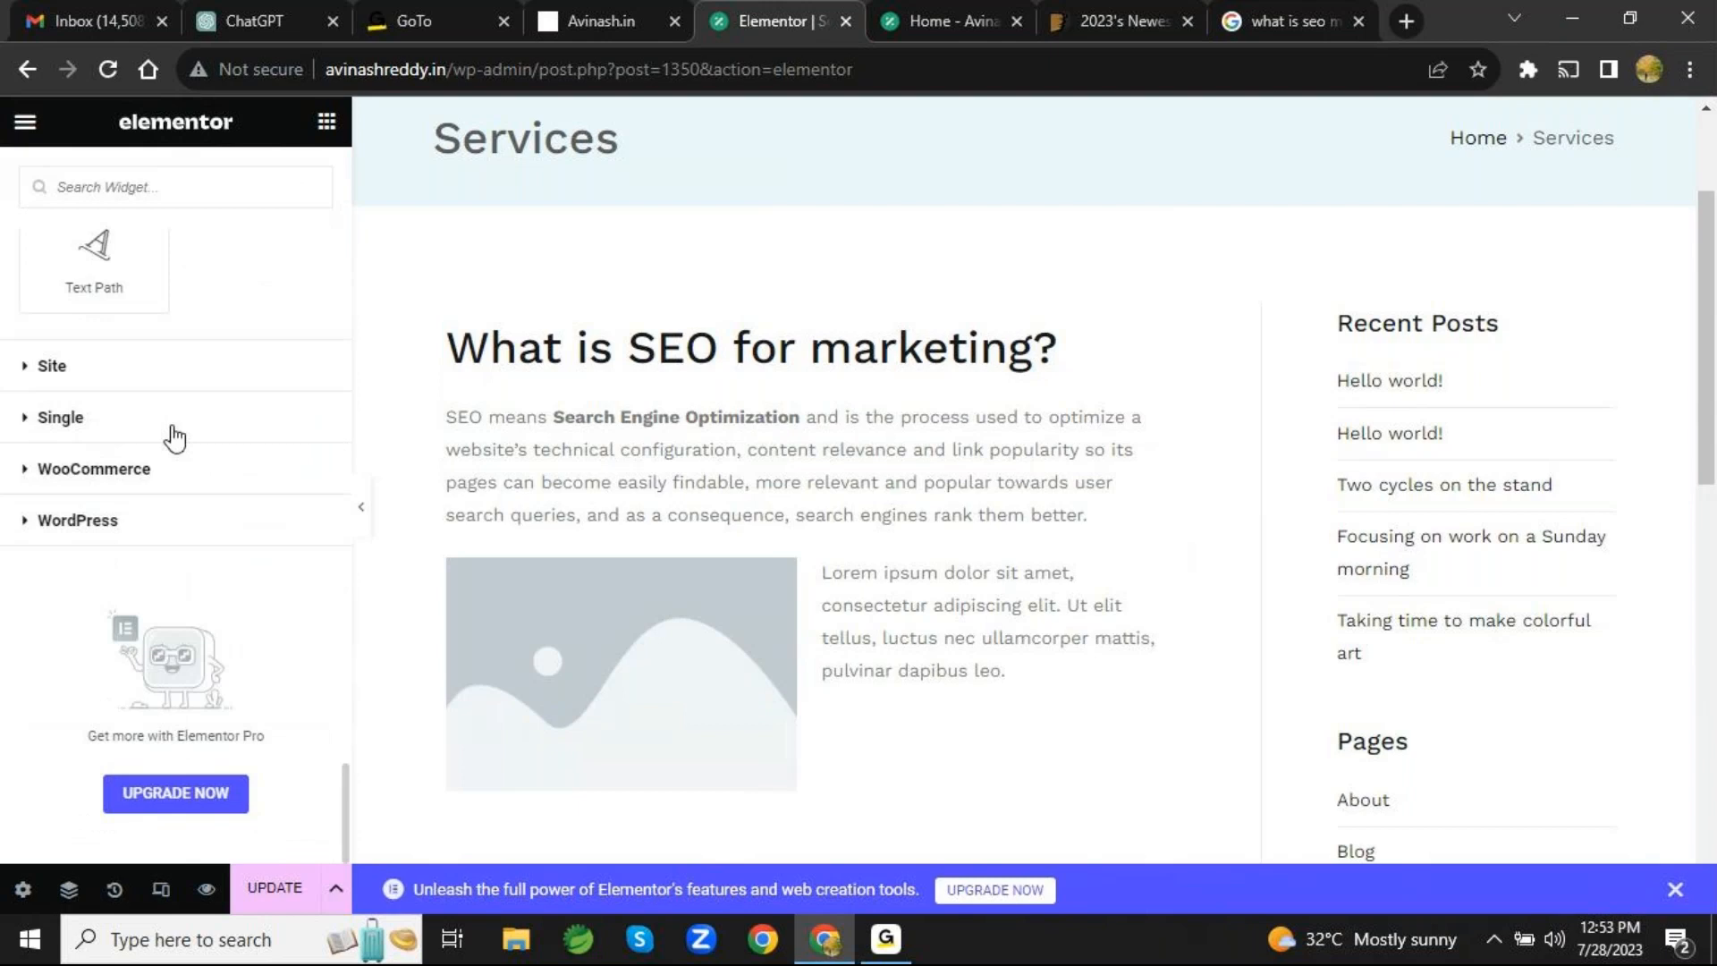
{"action": "scroll", "coordinate": [175, 438], "scroll_direction": "up", "scroll_amount": 10}
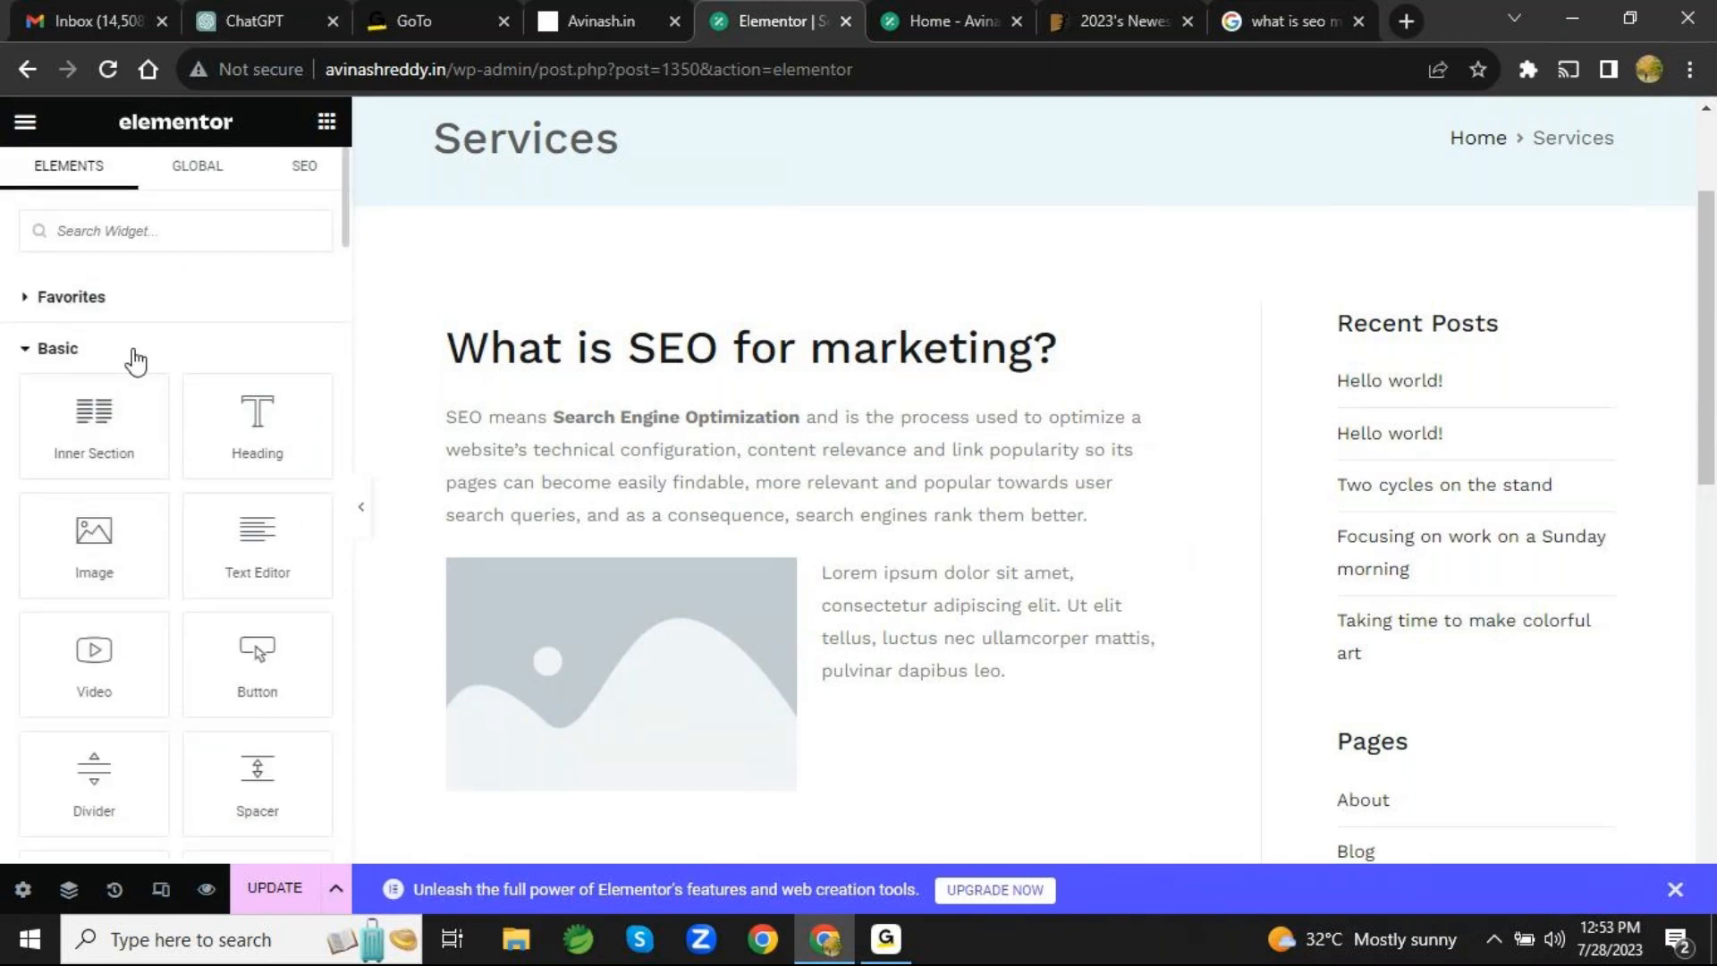
{"action": "left_click", "coordinate": [71, 291]}
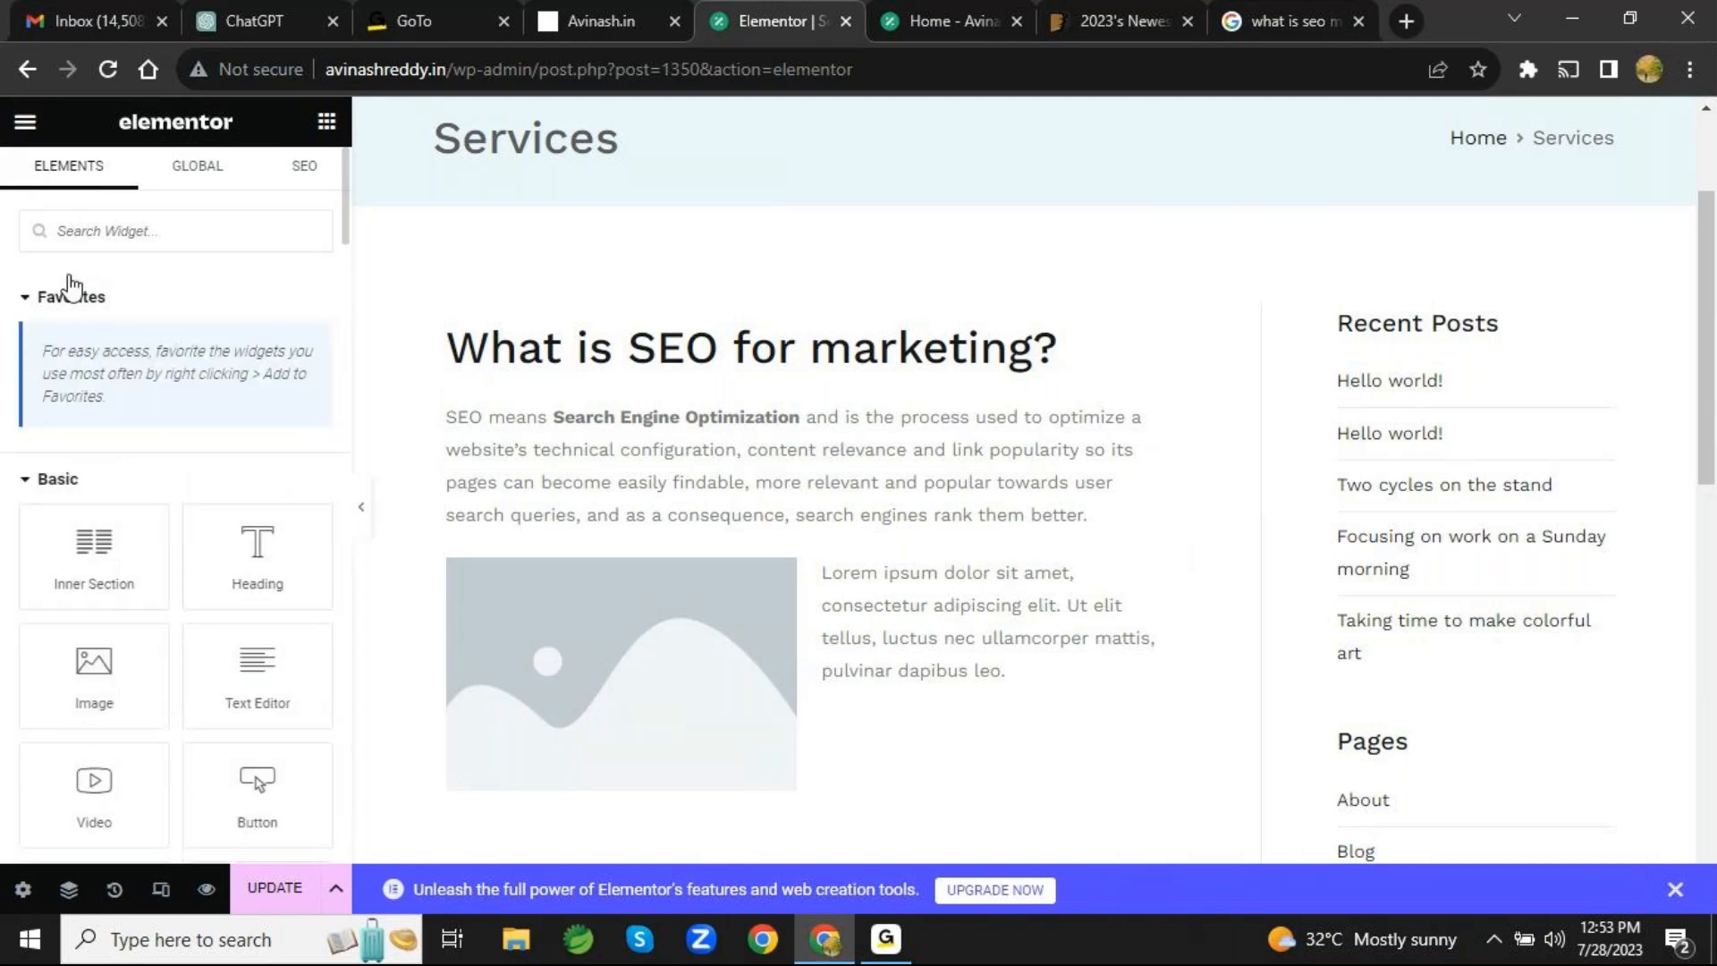
{"action": "left_click", "coordinate": [59, 480]}
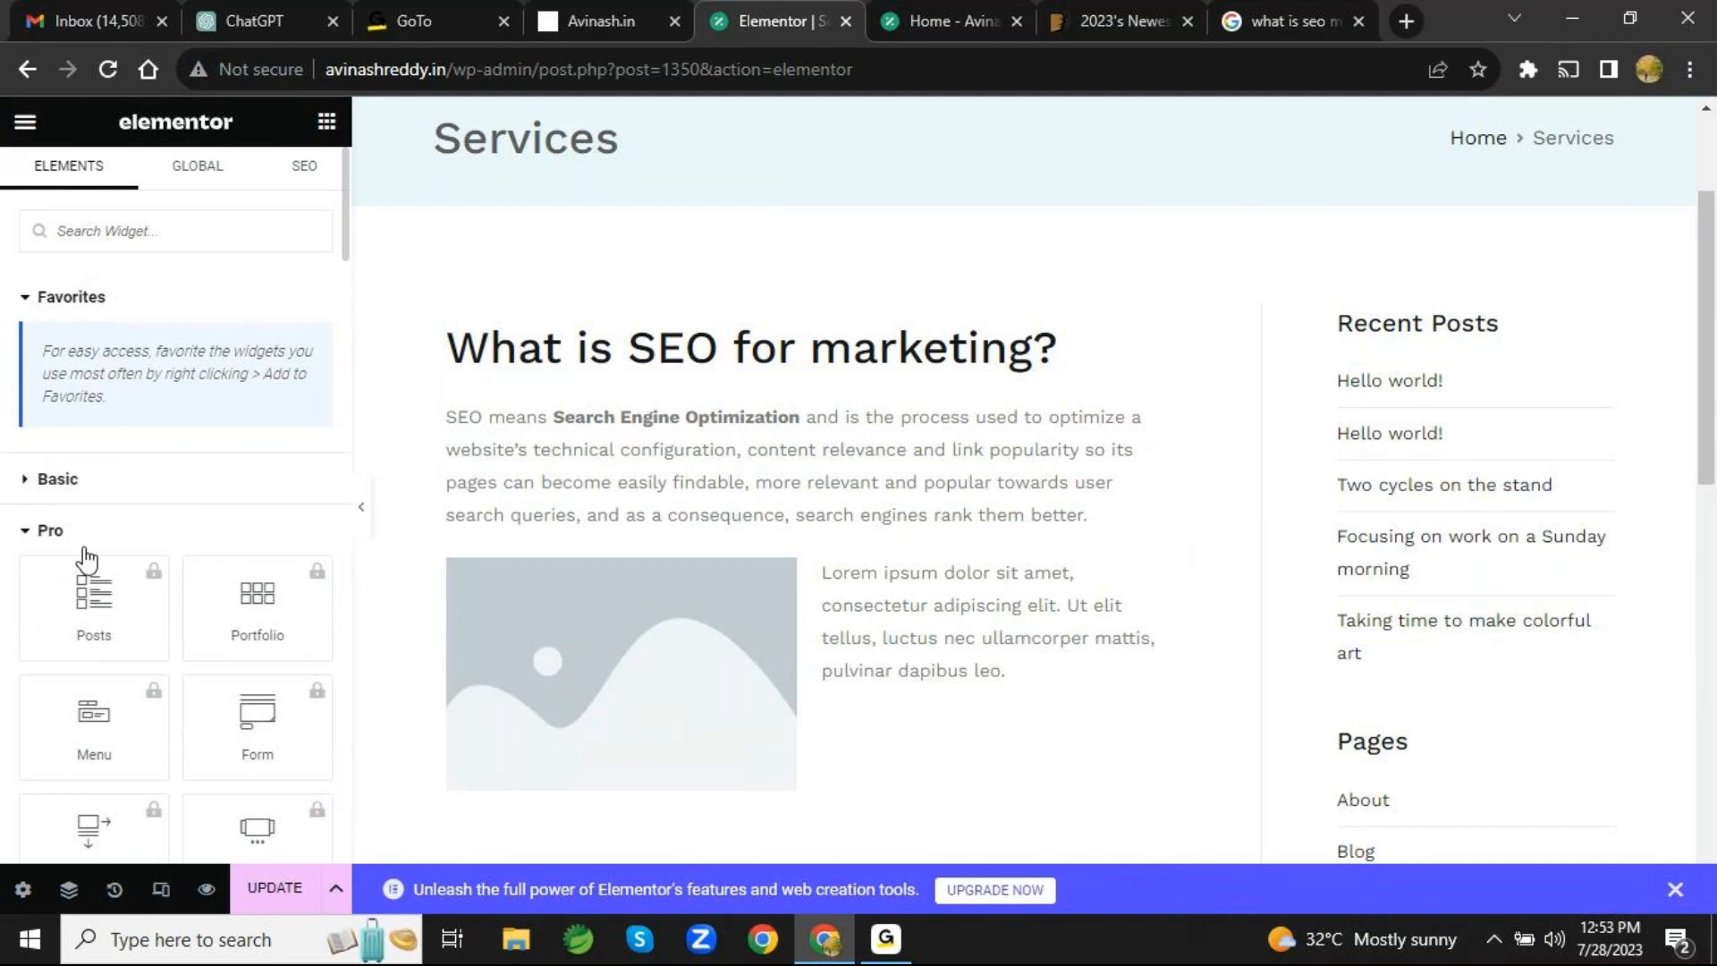
- Examine the locked Pro widgets and the General widgets available for the page
{"action": "scroll", "coordinate": [84, 554], "scroll_direction": "down", "scroll_amount": 3}
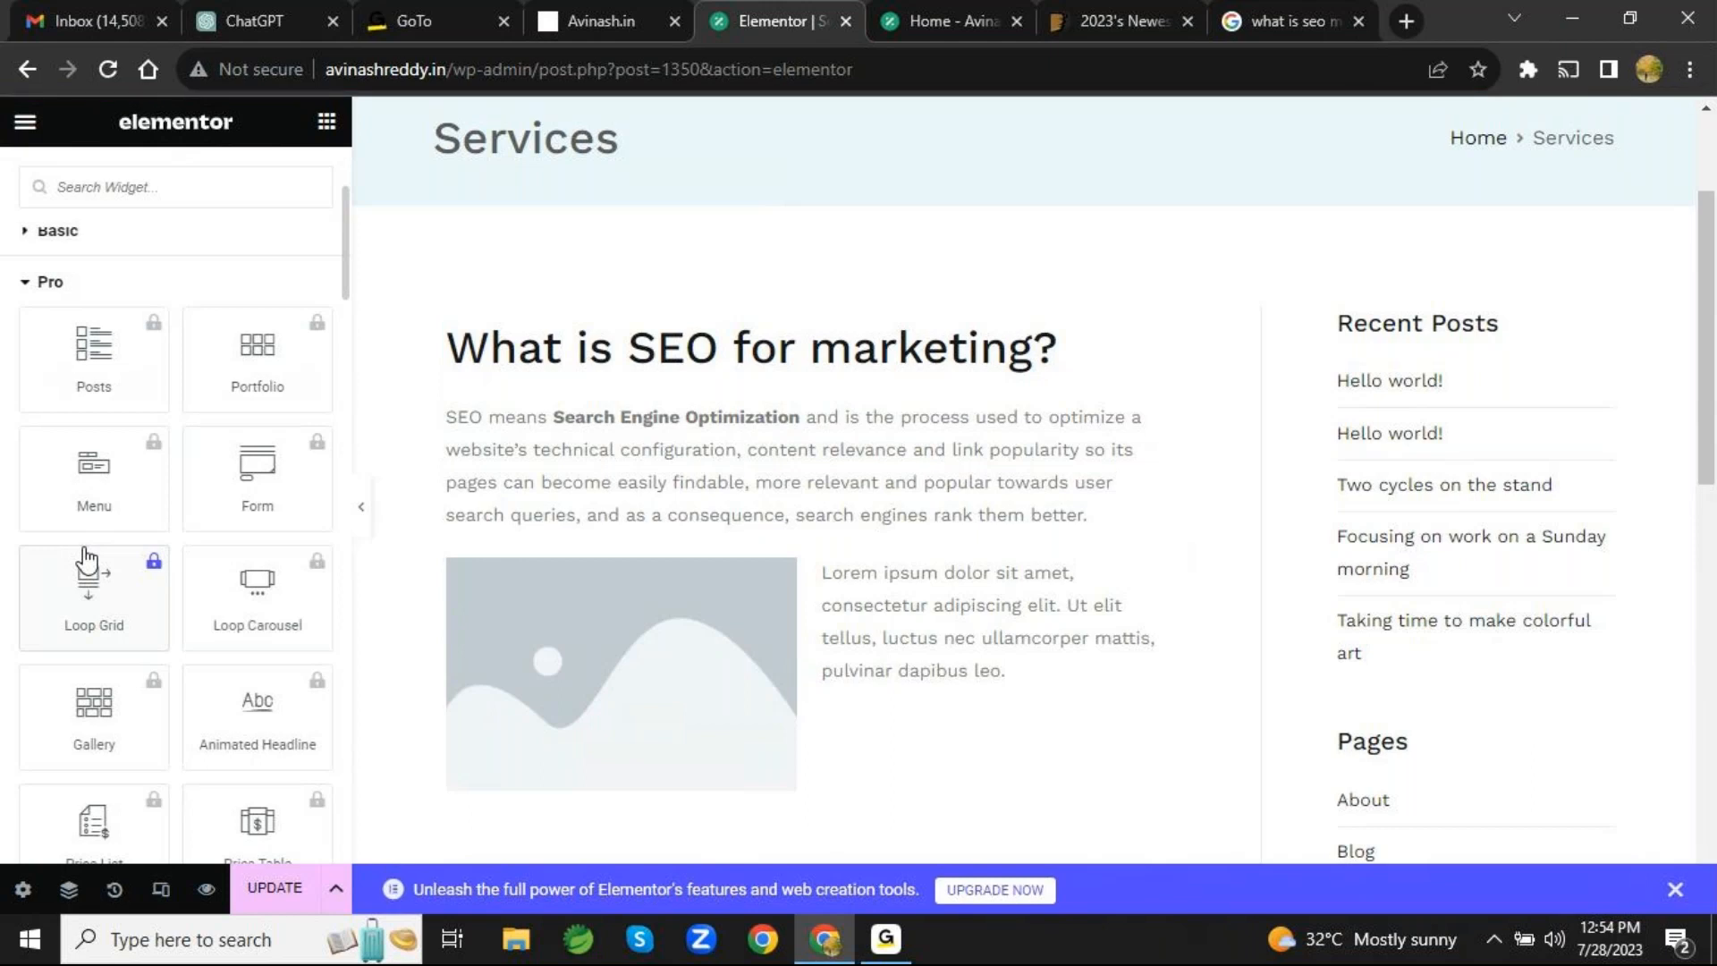
{"action": "scroll", "coordinate": [87, 561], "scroll_direction": "down", "scroll_amount": 12}
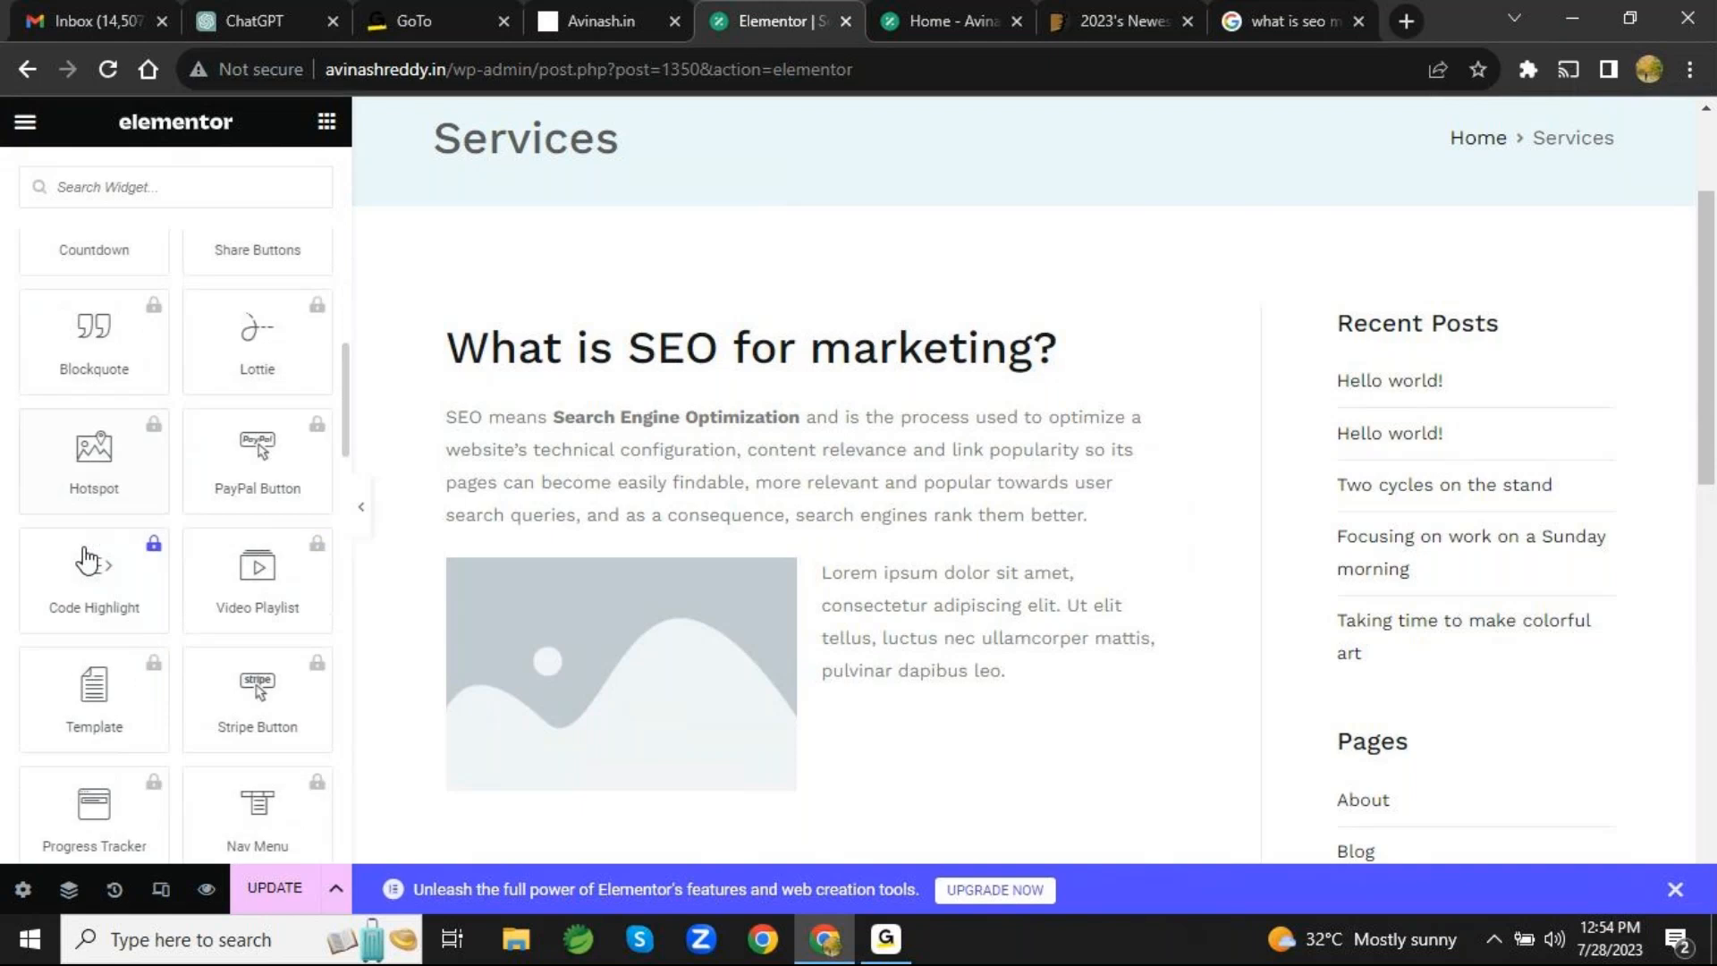
{"action": "scroll", "coordinate": [87, 560], "scroll_direction": "down", "scroll_amount": 2}
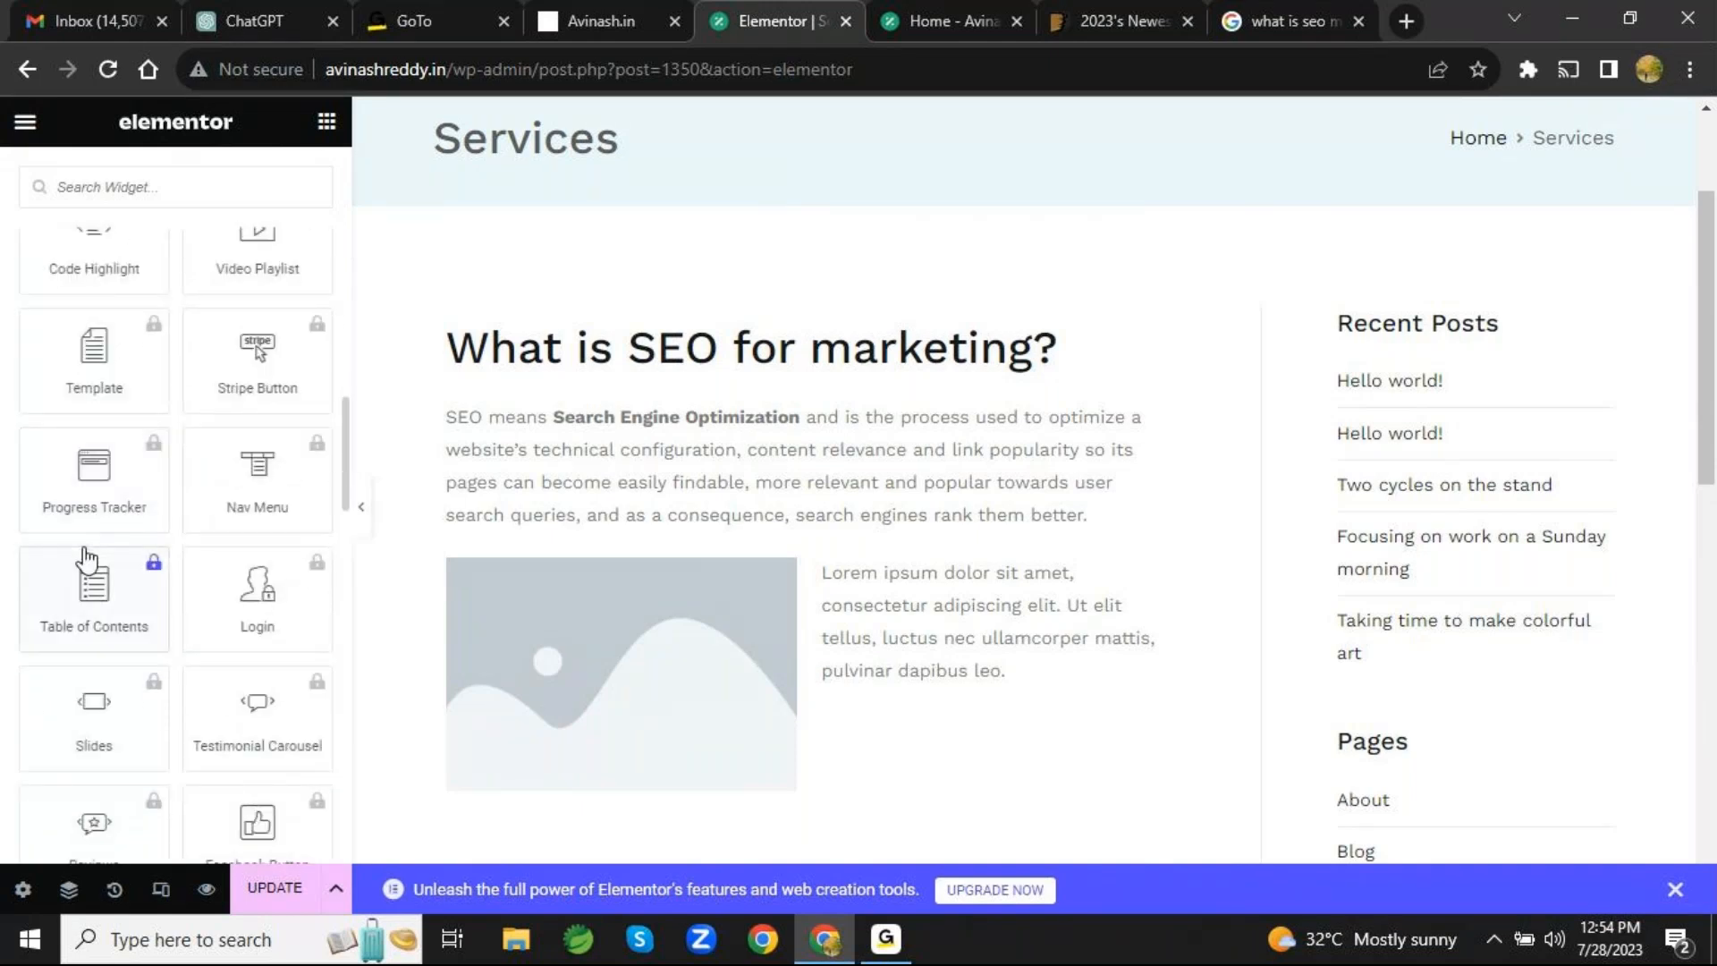
{"action": "scroll", "coordinate": [87, 561], "scroll_direction": "down", "scroll_amount": 10}
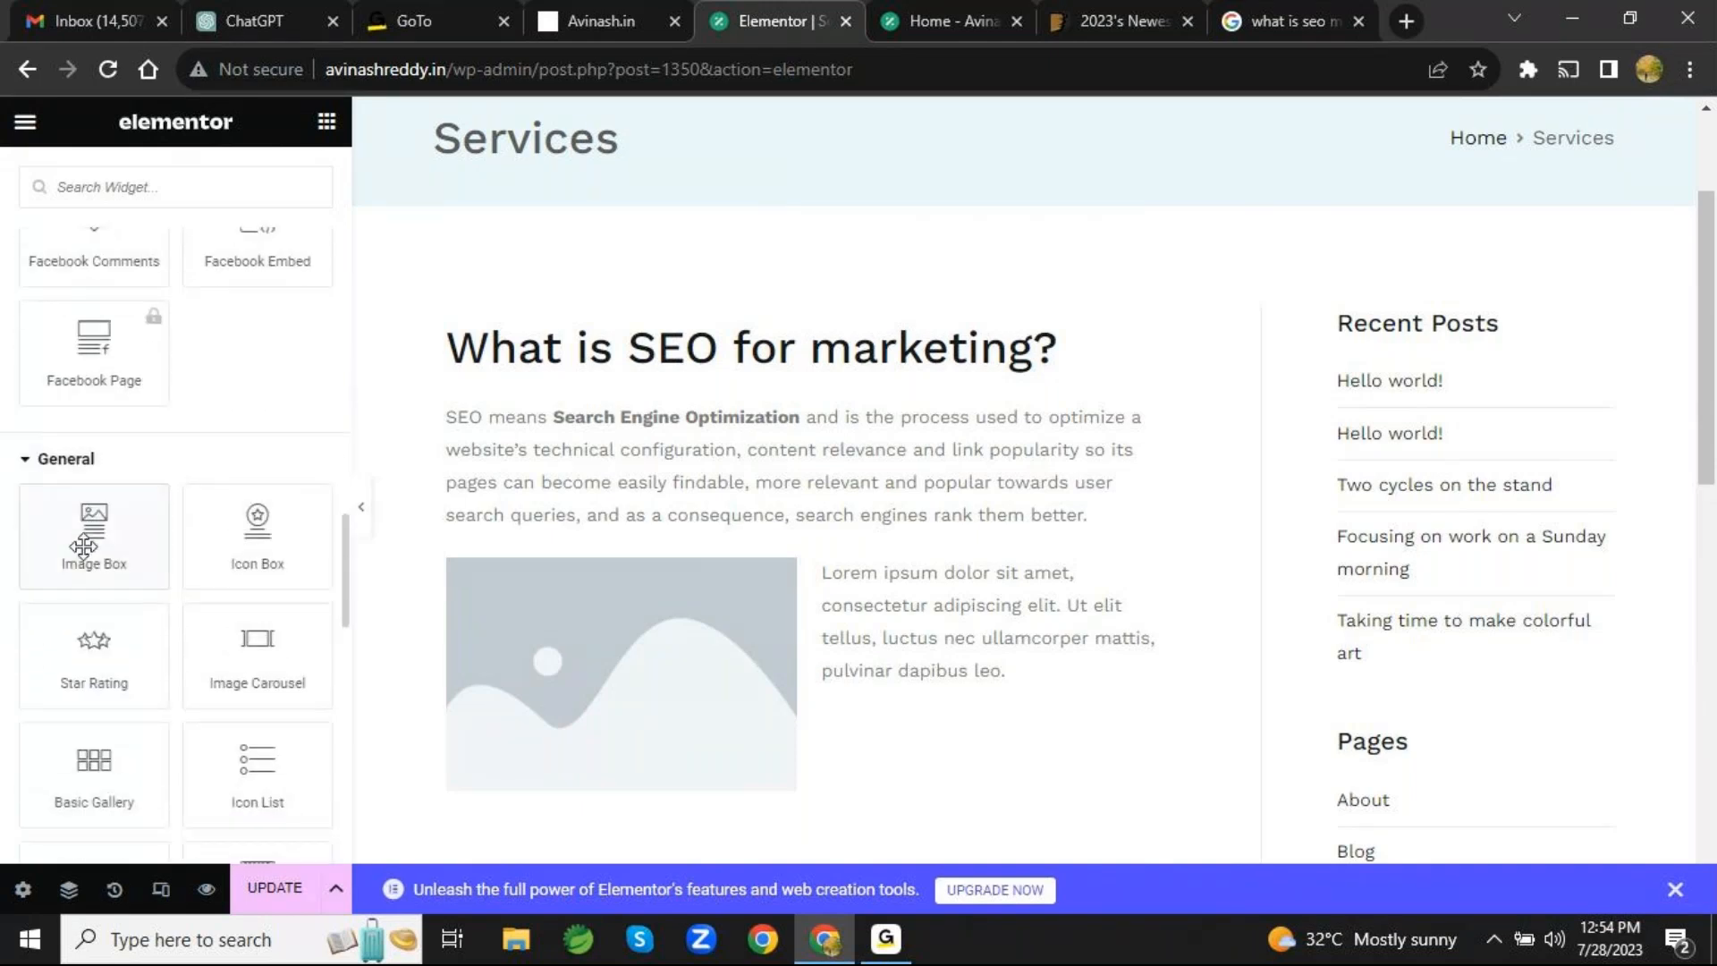
{"action": "scroll", "coordinate": [87, 554], "scroll_direction": "down", "scroll_amount": 4}
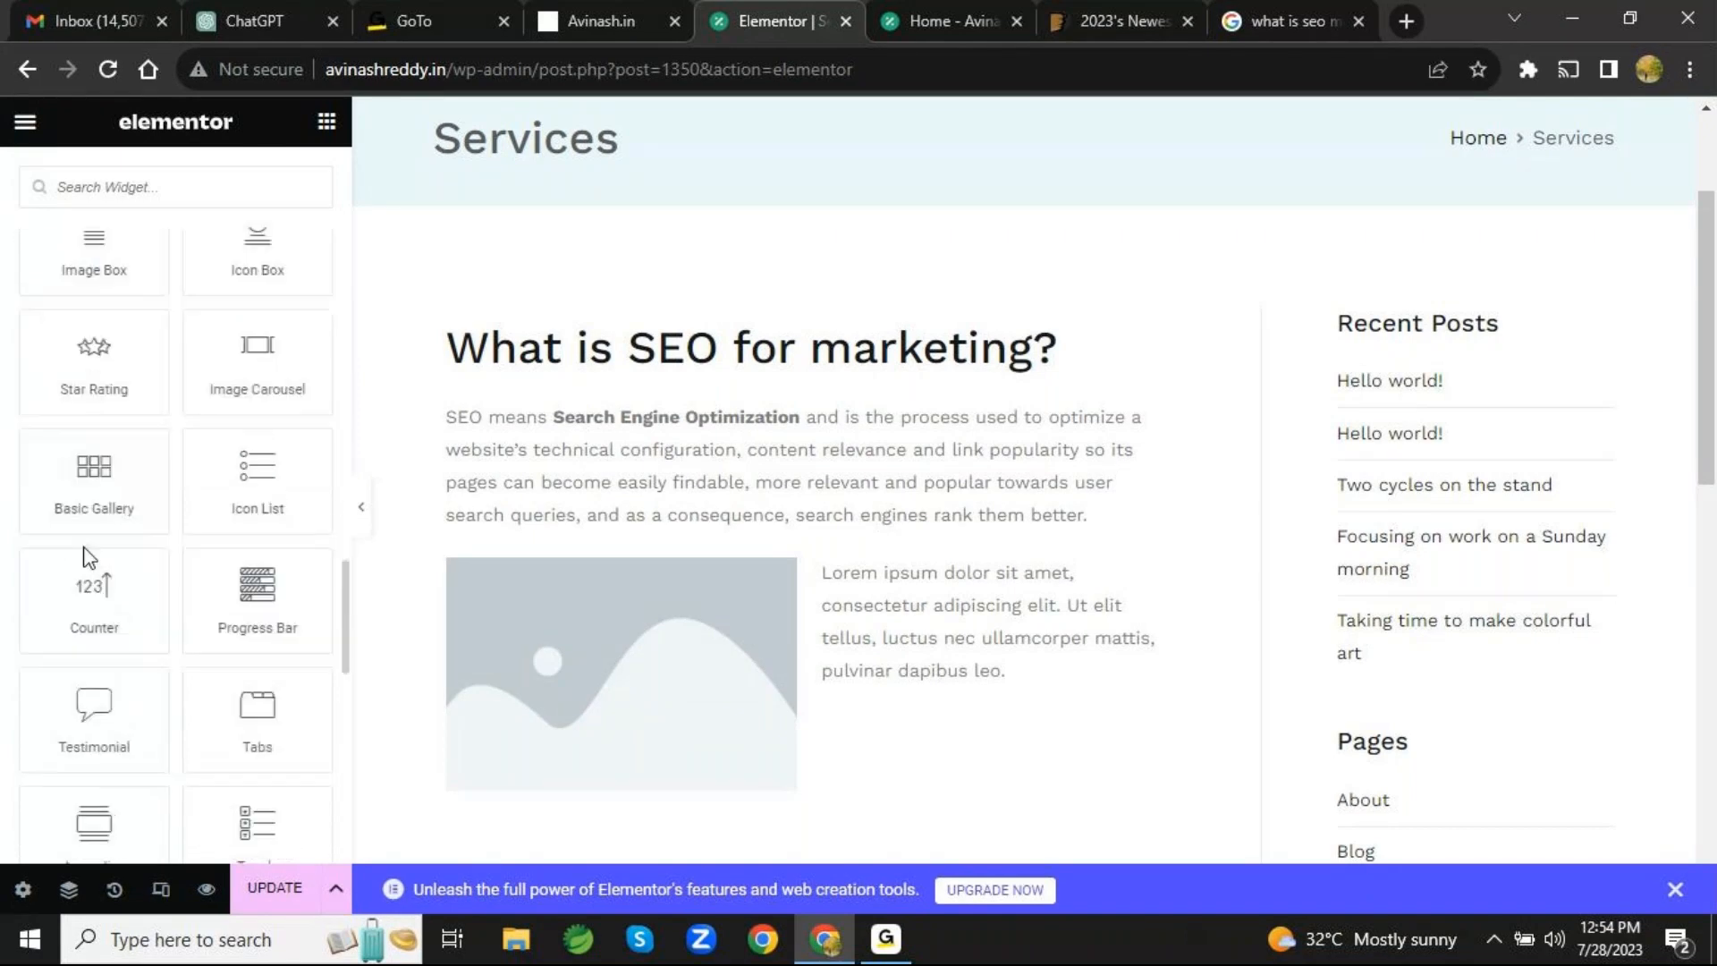
{"action": "scroll", "coordinate": [87, 556], "scroll_direction": "down", "scroll_amount": 1}
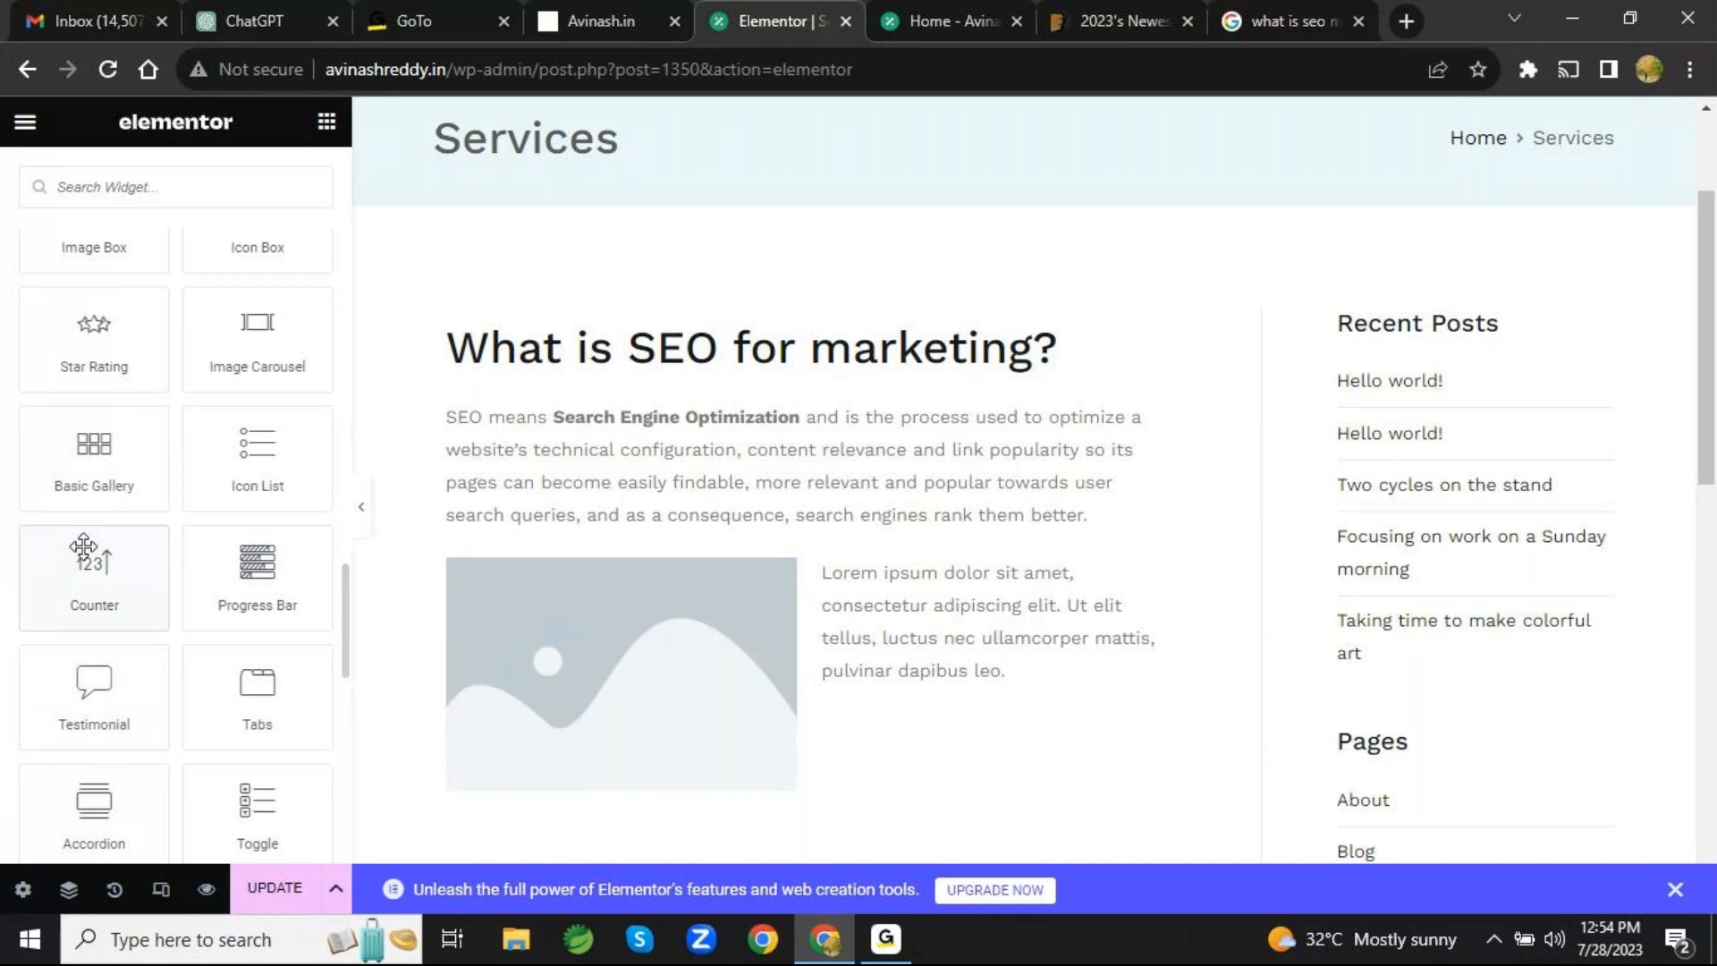
{"action": "scroll", "coordinate": [83, 546], "scroll_direction": "up", "scroll_amount": 4}
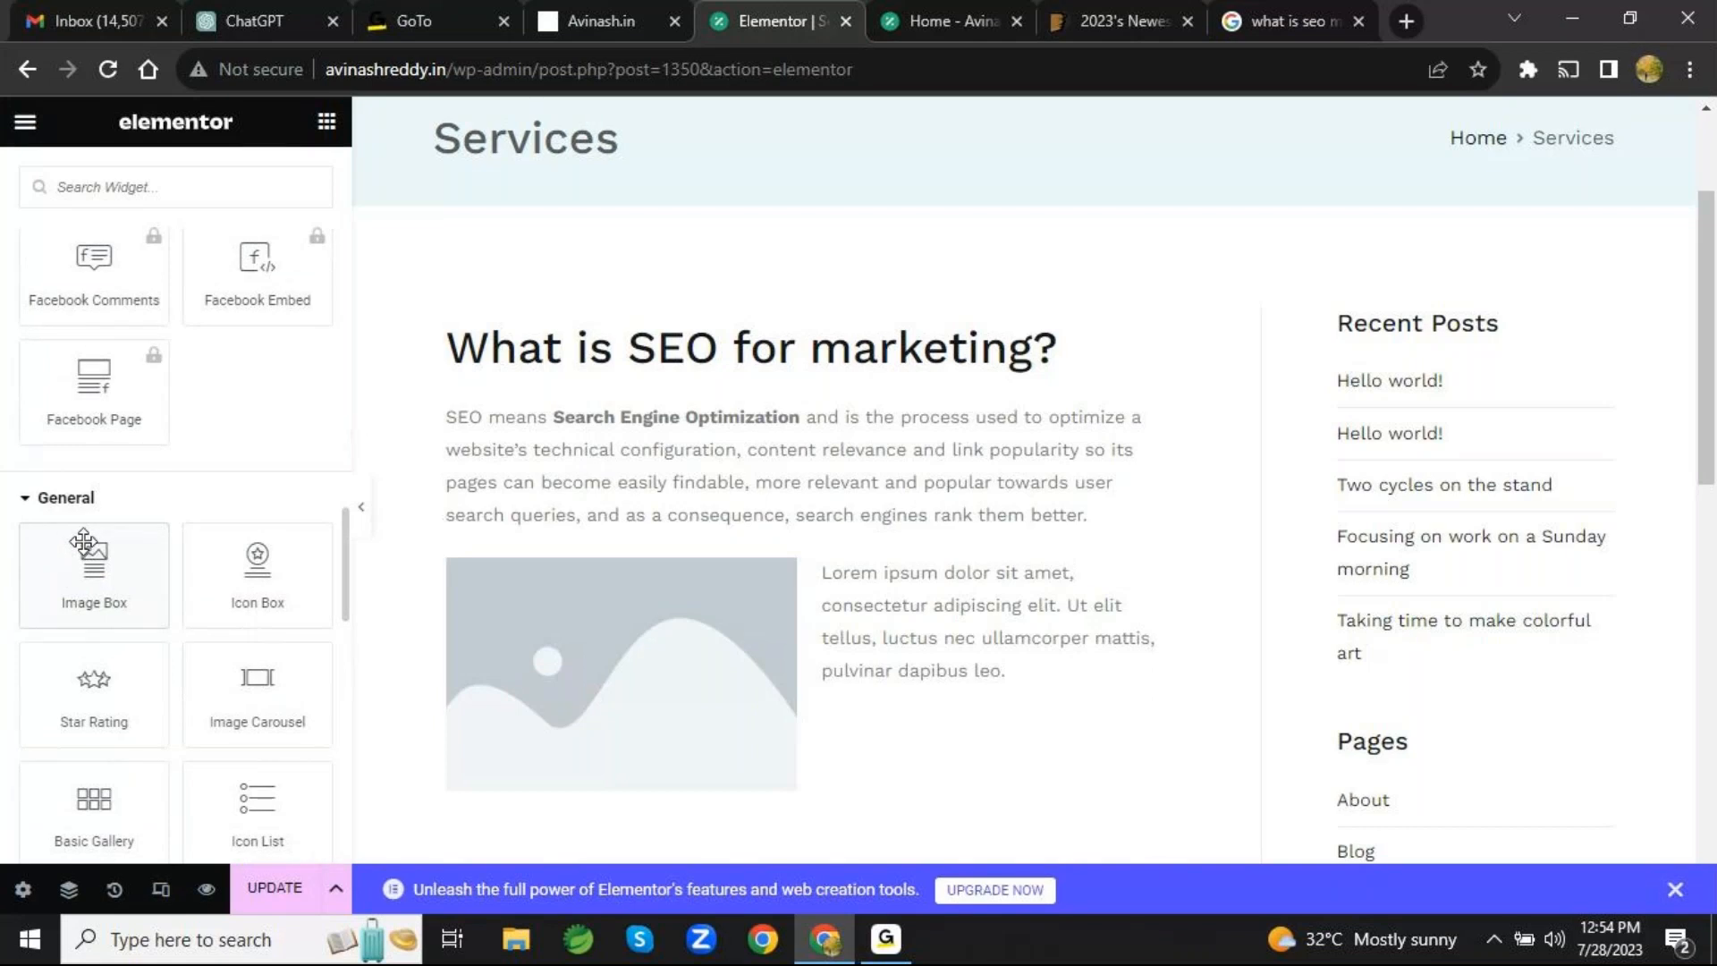
{"action": "scroll", "coordinate": [197, 496], "scroll_direction": "up", "scroll_amount": 20}
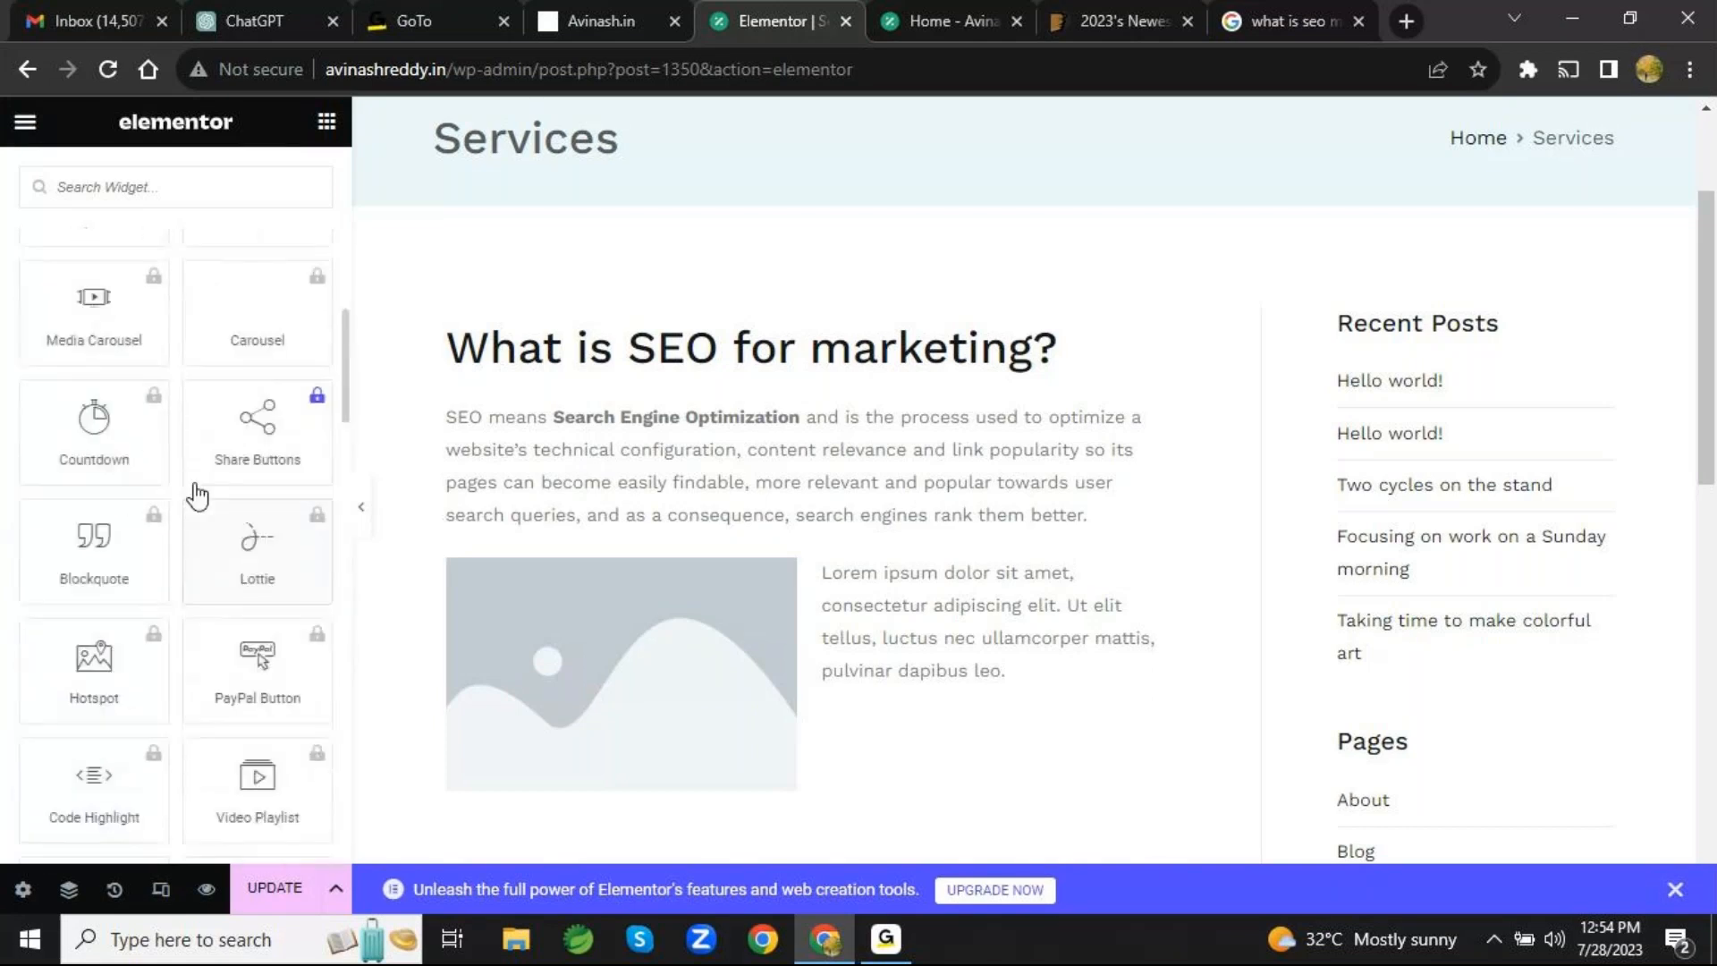
- Collapse the Pro widget category and look through the General widgets, from Image Box to Tabs
{"action": "scroll", "coordinate": [195, 494], "scroll_direction": "up", "scroll_amount": 4}
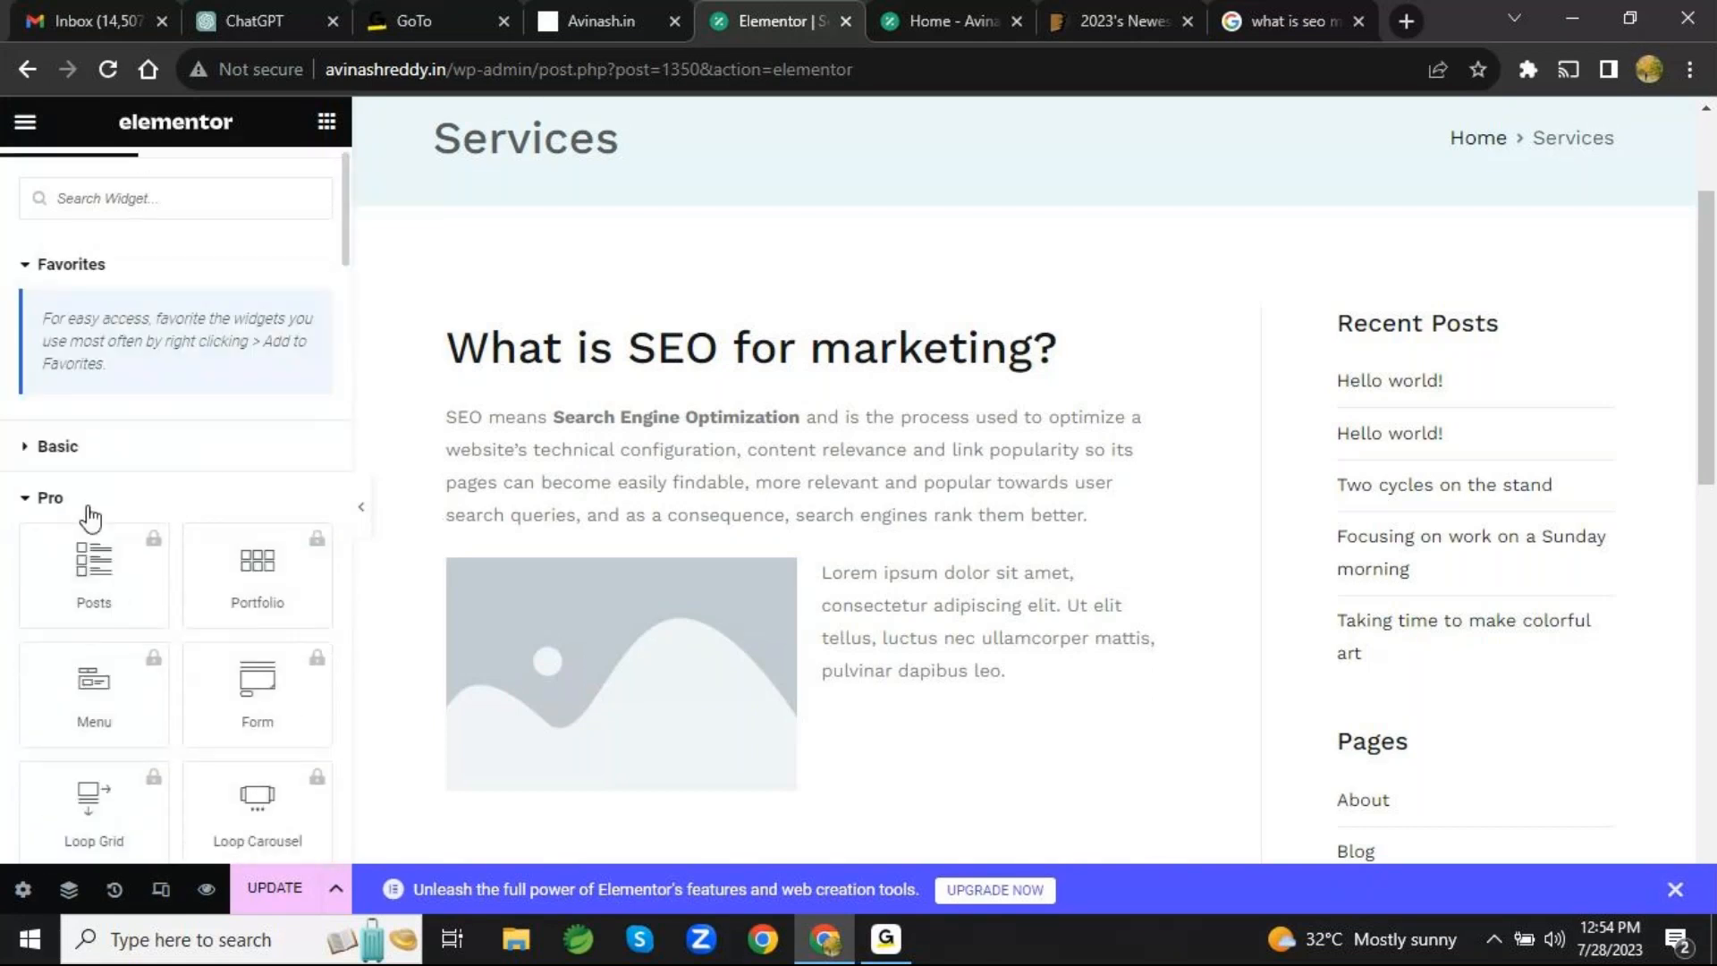
{"action": "left_click", "coordinate": [53, 503]}
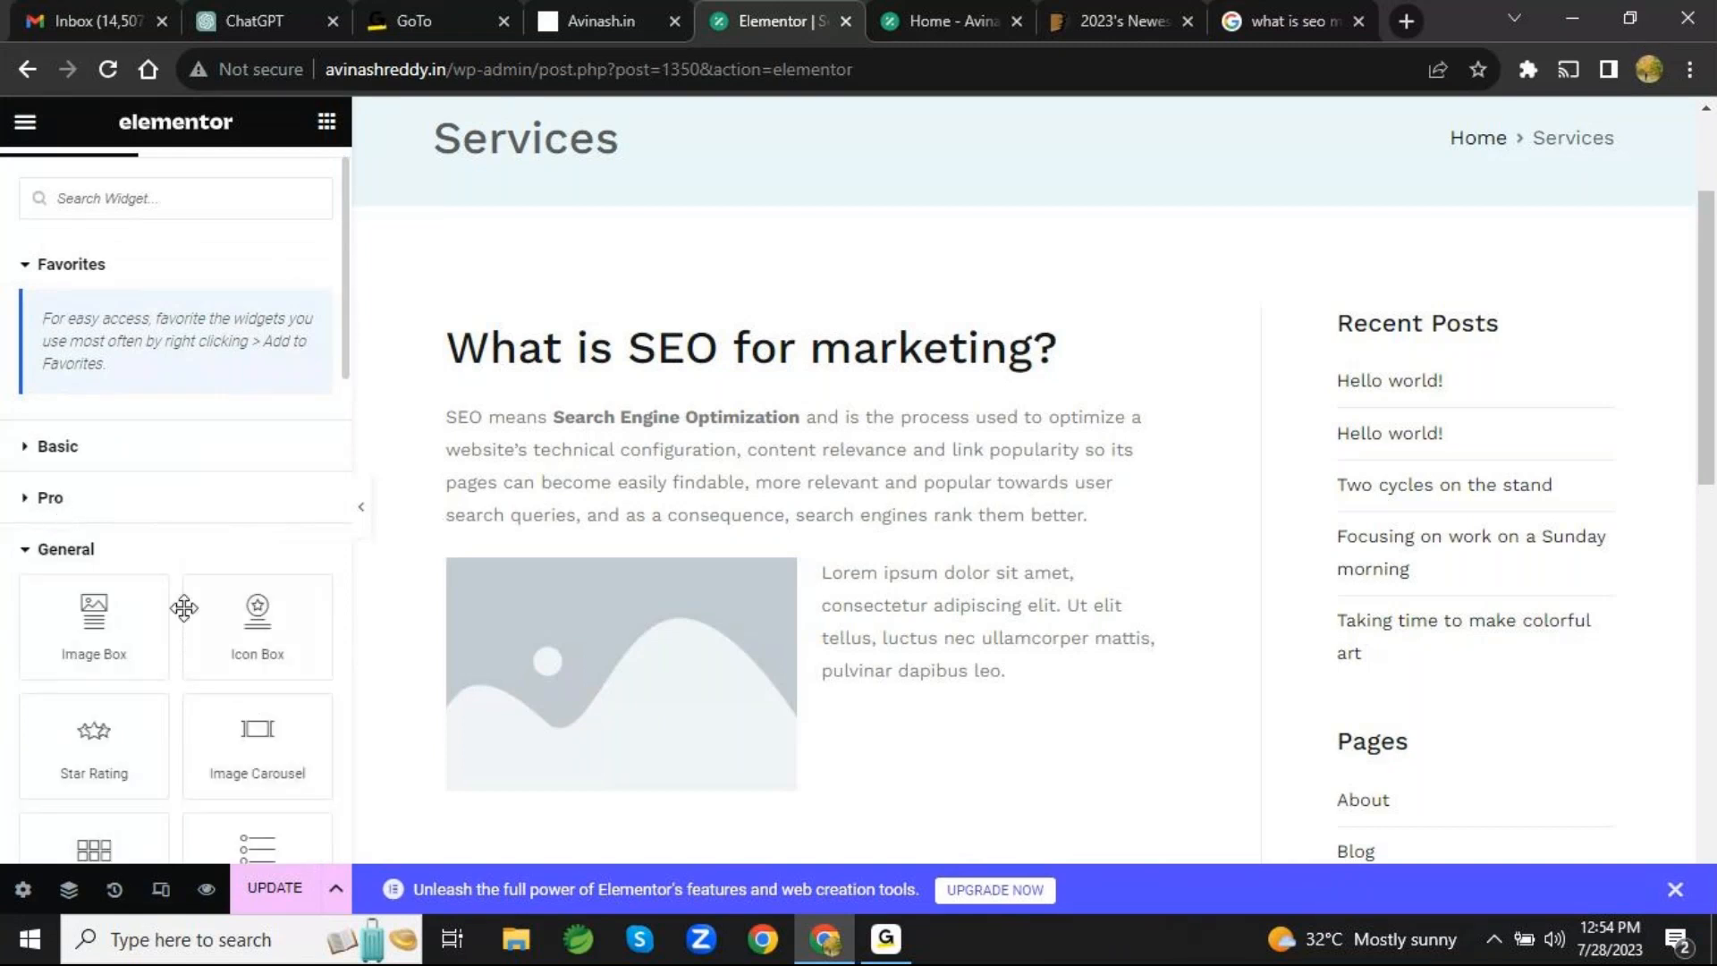
{"action": "scroll", "coordinate": [184, 608], "scroll_direction": "down", "scroll_amount": 4}
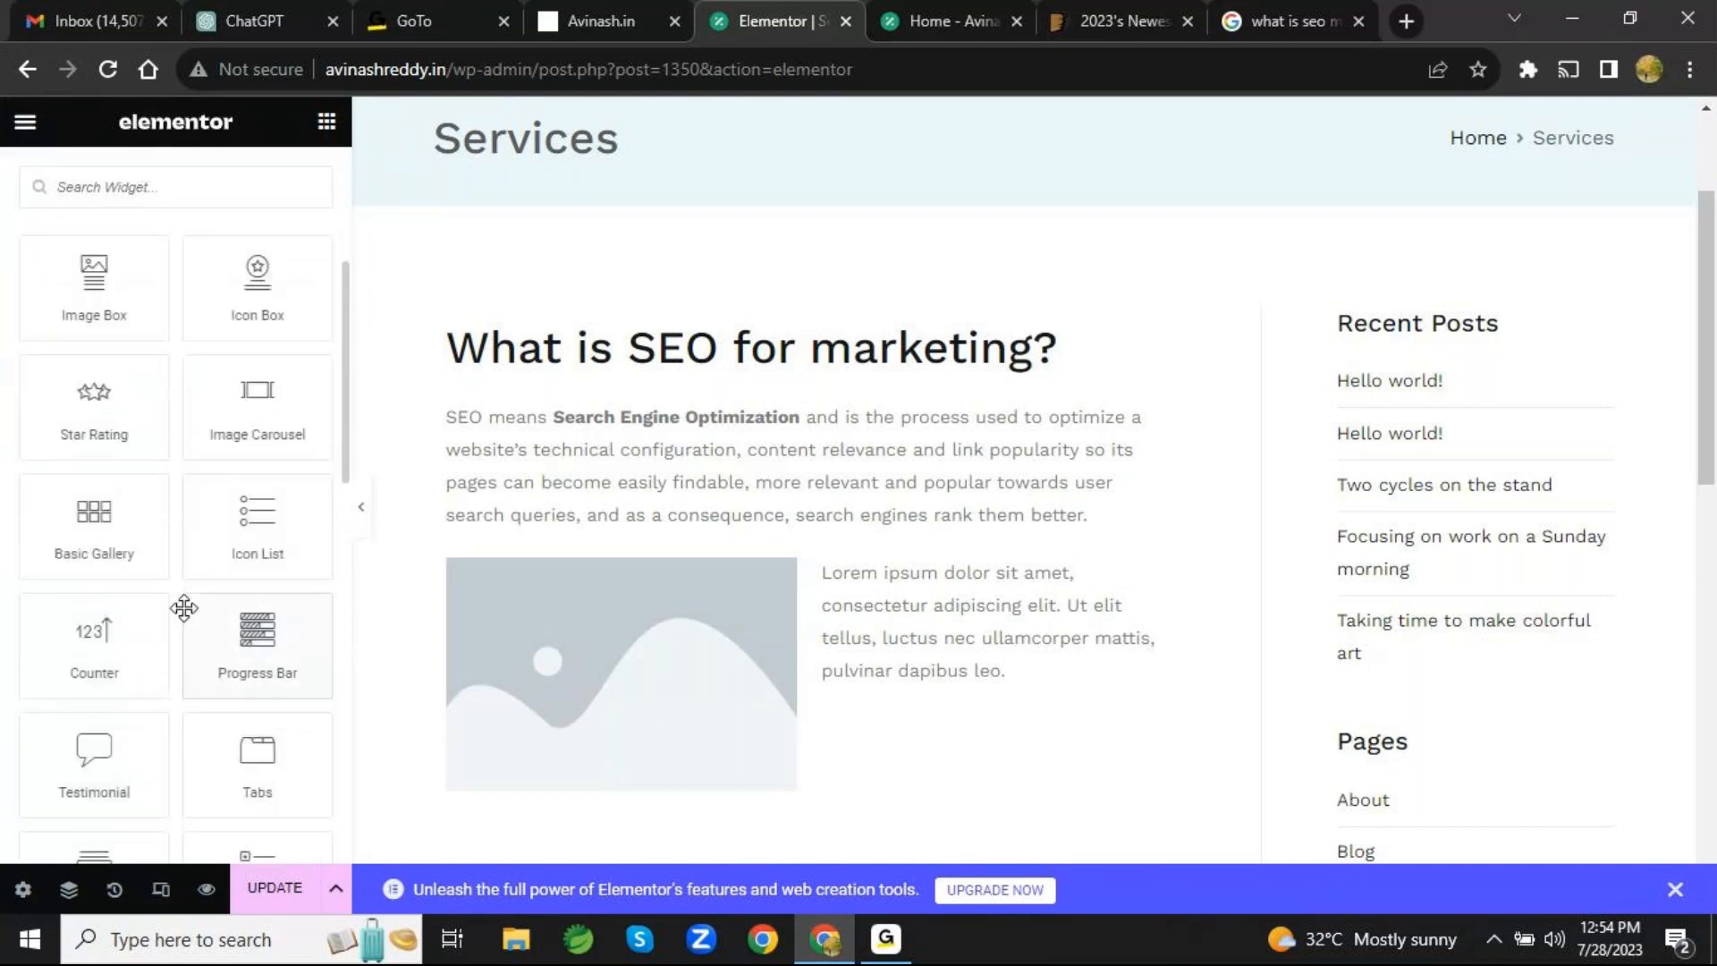
{"action": "scroll", "coordinate": [184, 607], "scroll_direction": "up", "scroll_amount": 2}
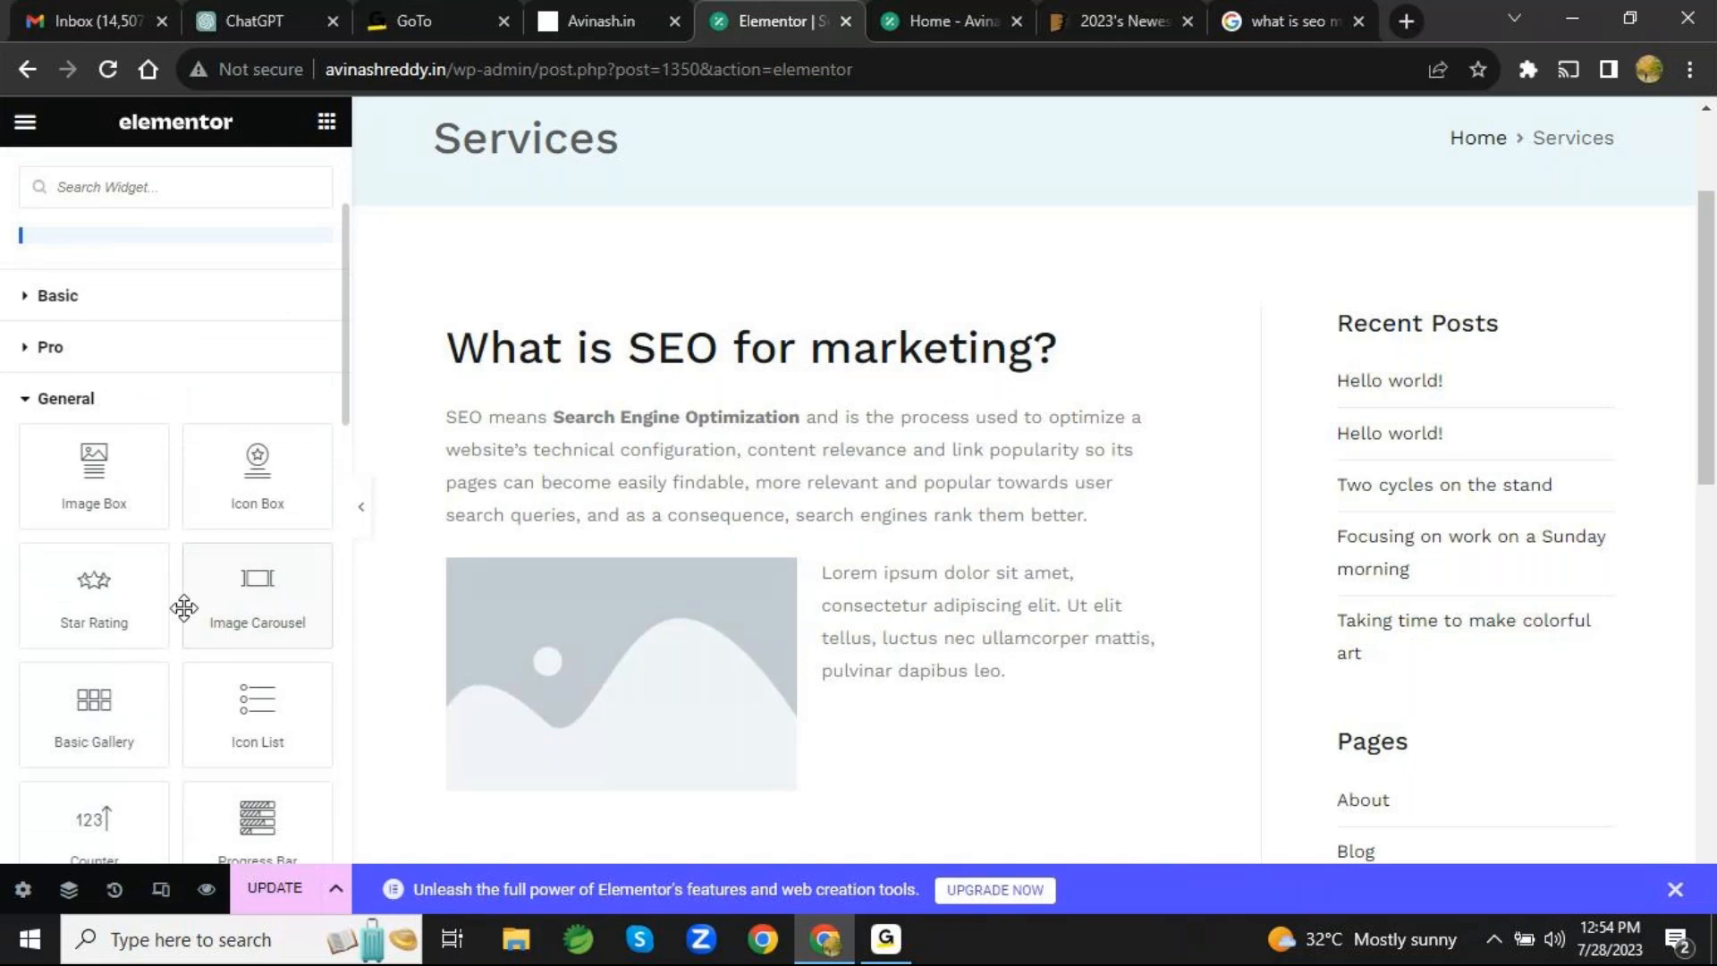
{"action": "scroll", "coordinate": [184, 608], "scroll_direction": "down", "scroll_amount": 2}
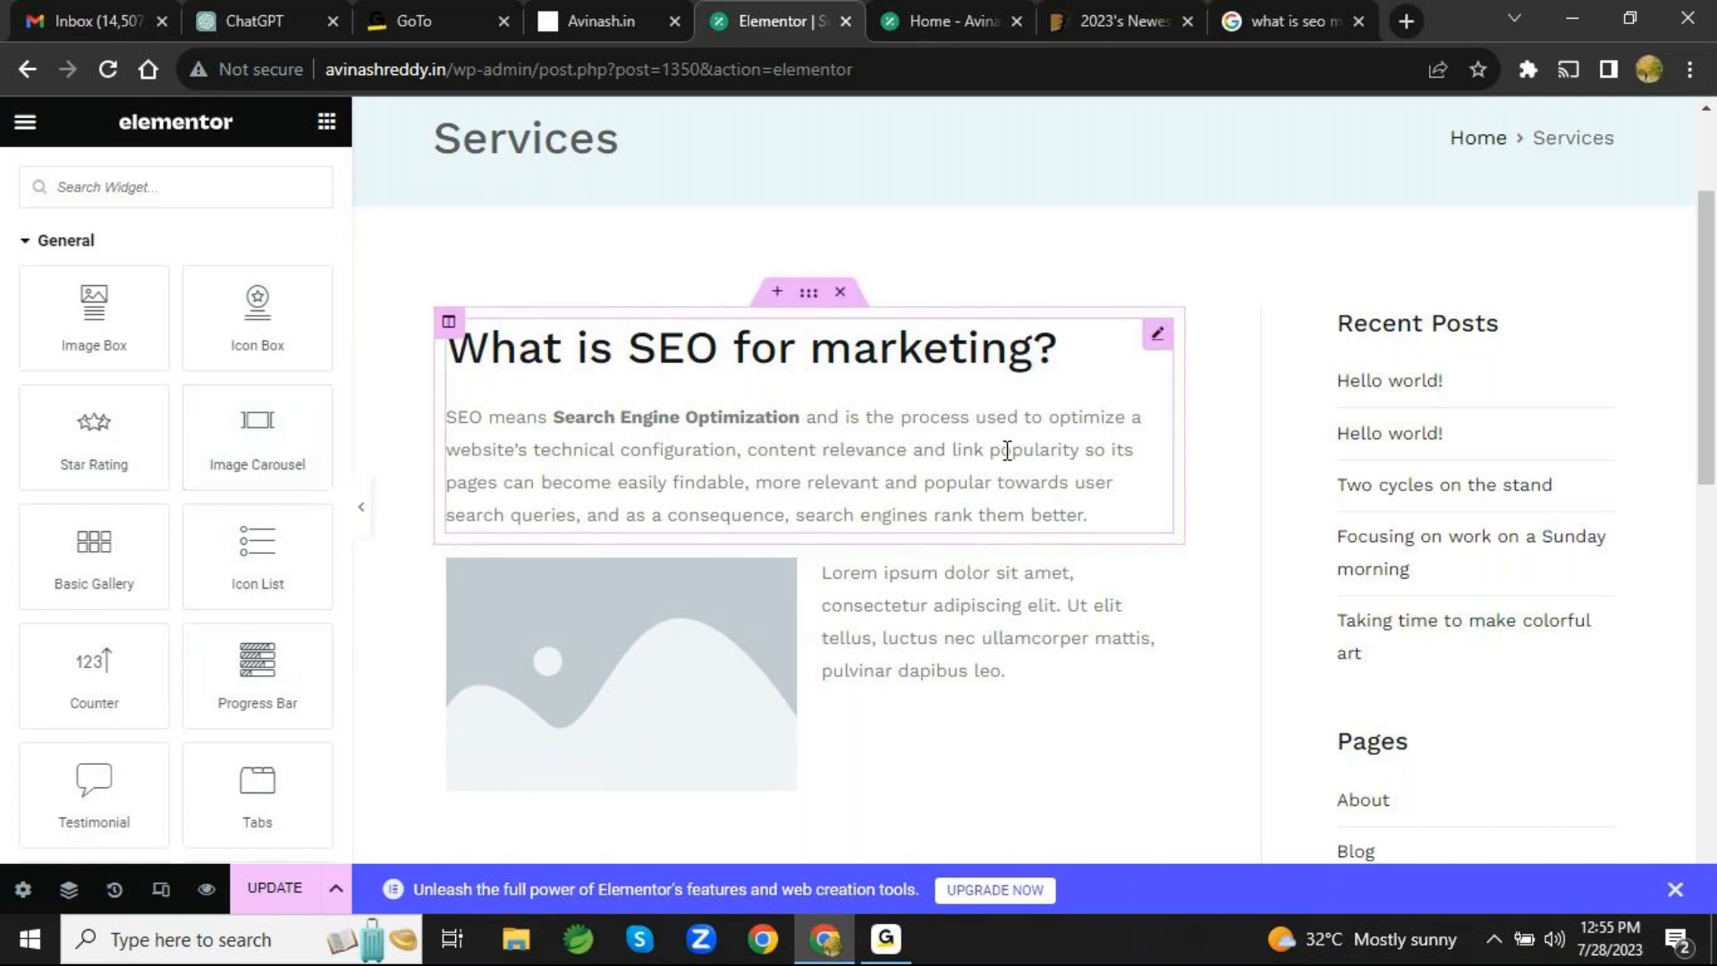
{"action": "scroll", "coordinate": [1518, 677], "scroll_direction": "down", "scroll_amount": 5}
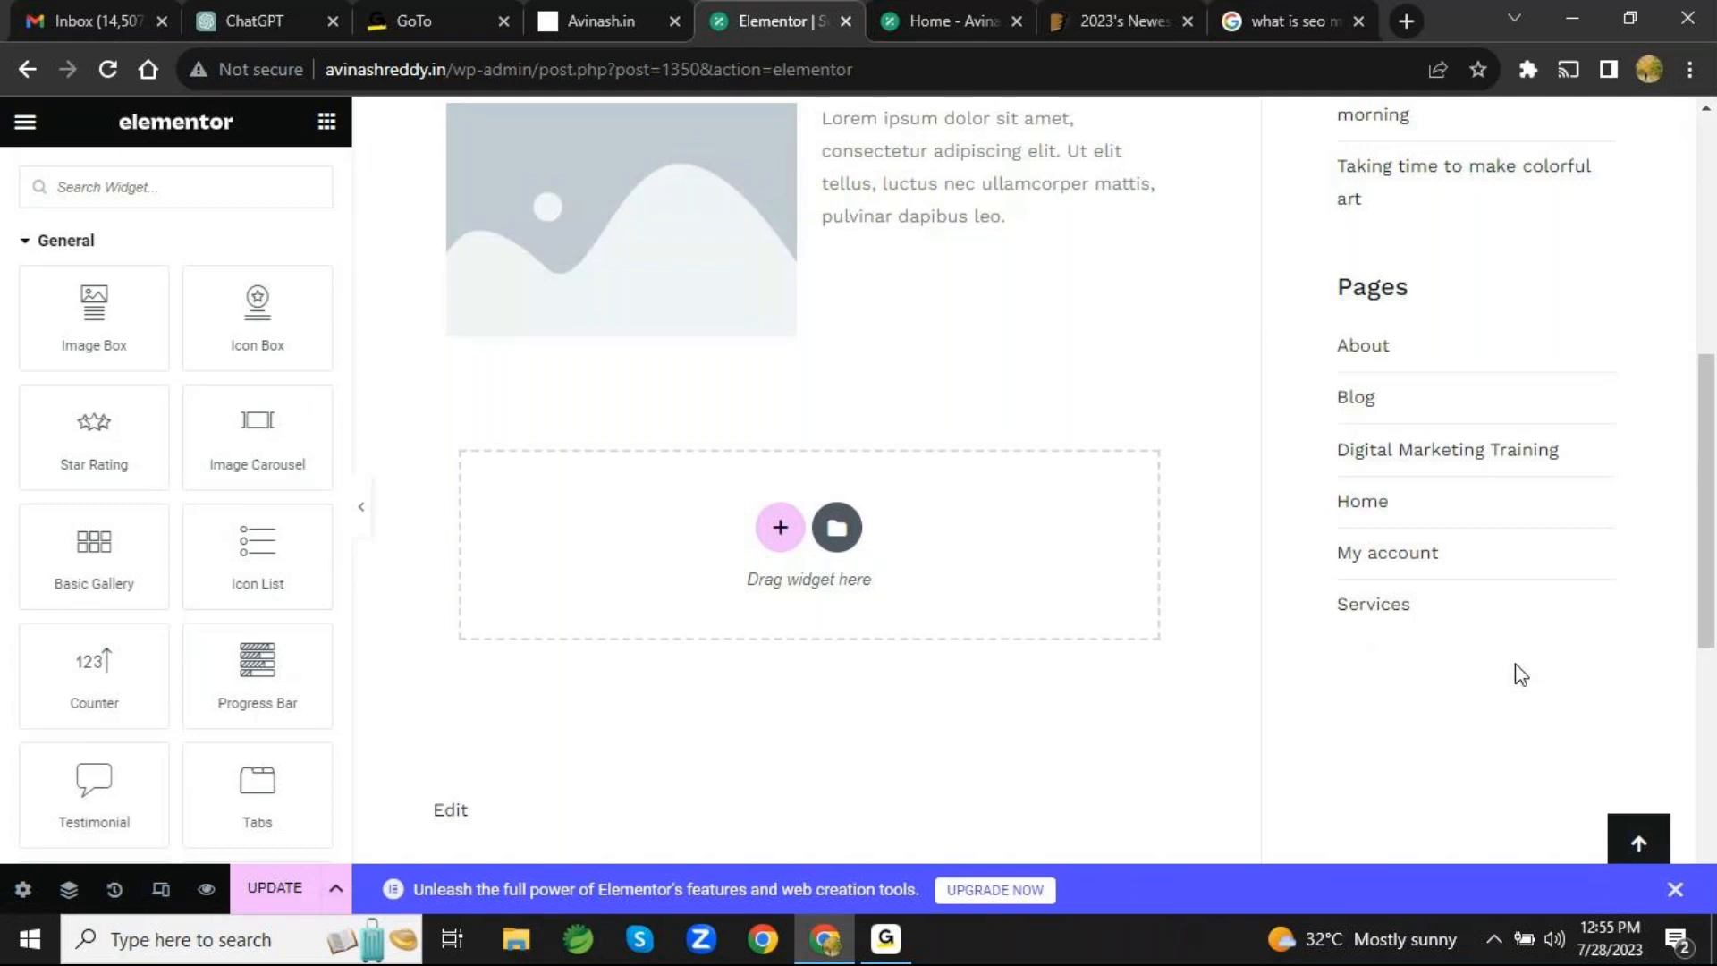
{"action": "scroll", "coordinate": [1520, 675], "scroll_direction": "up", "scroll_amount": 4}
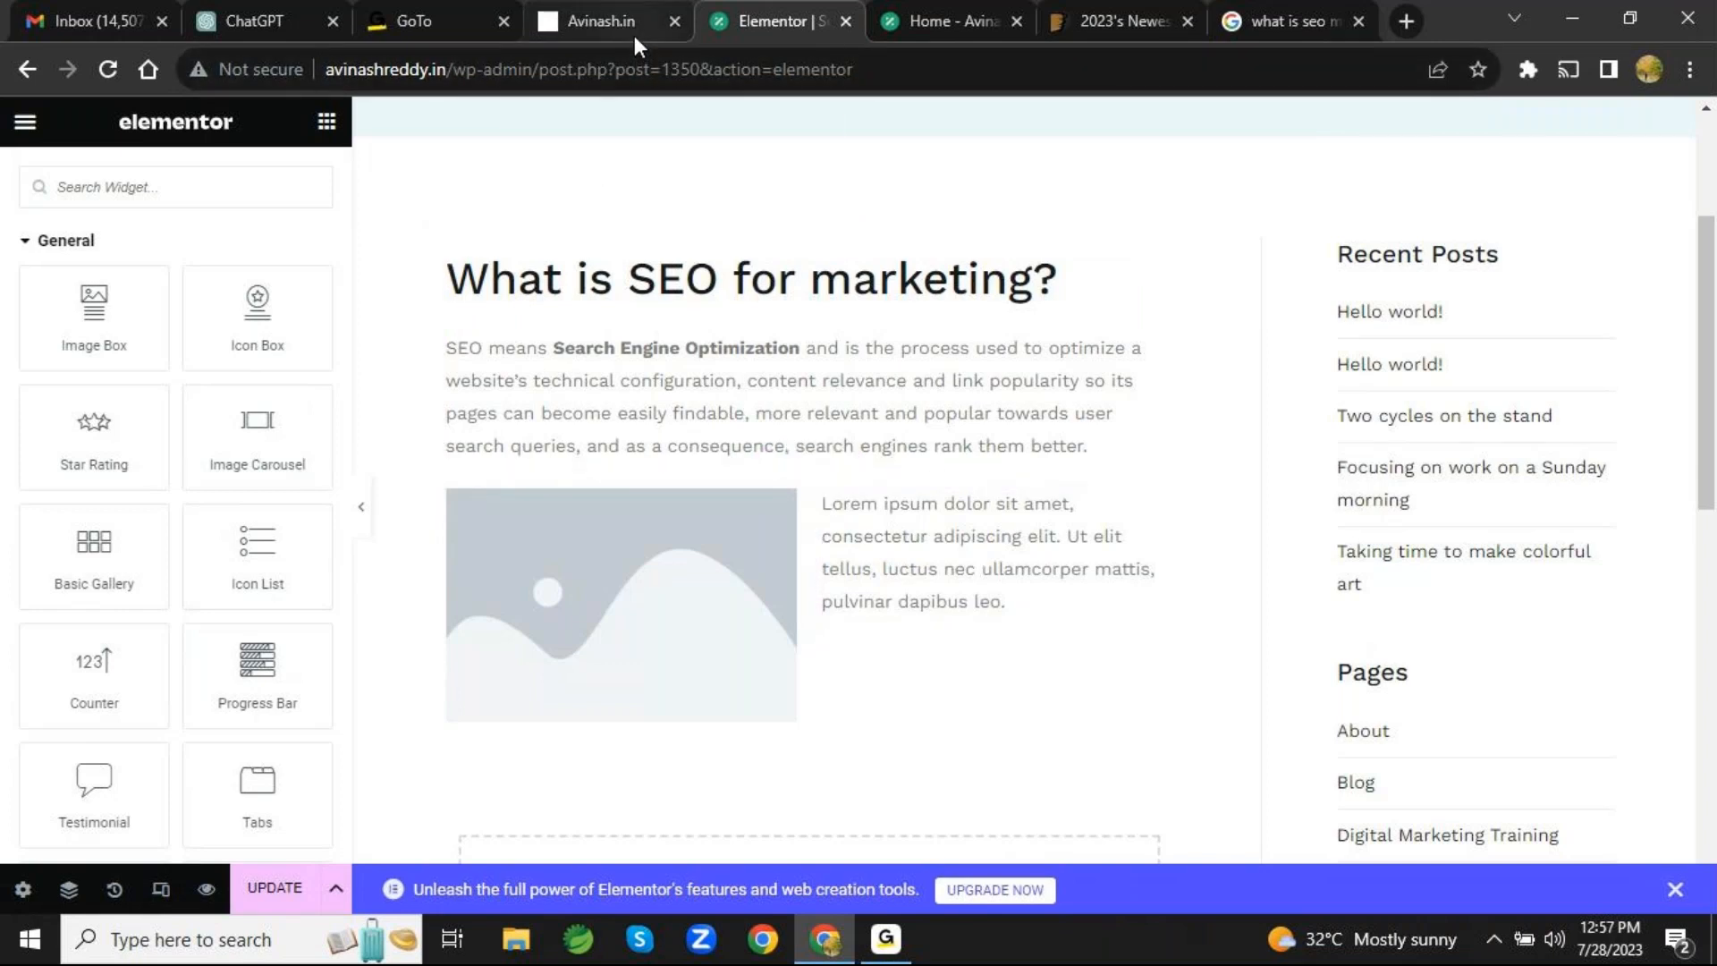
{"action": "mouse_move", "coordinate": [637, 46]}
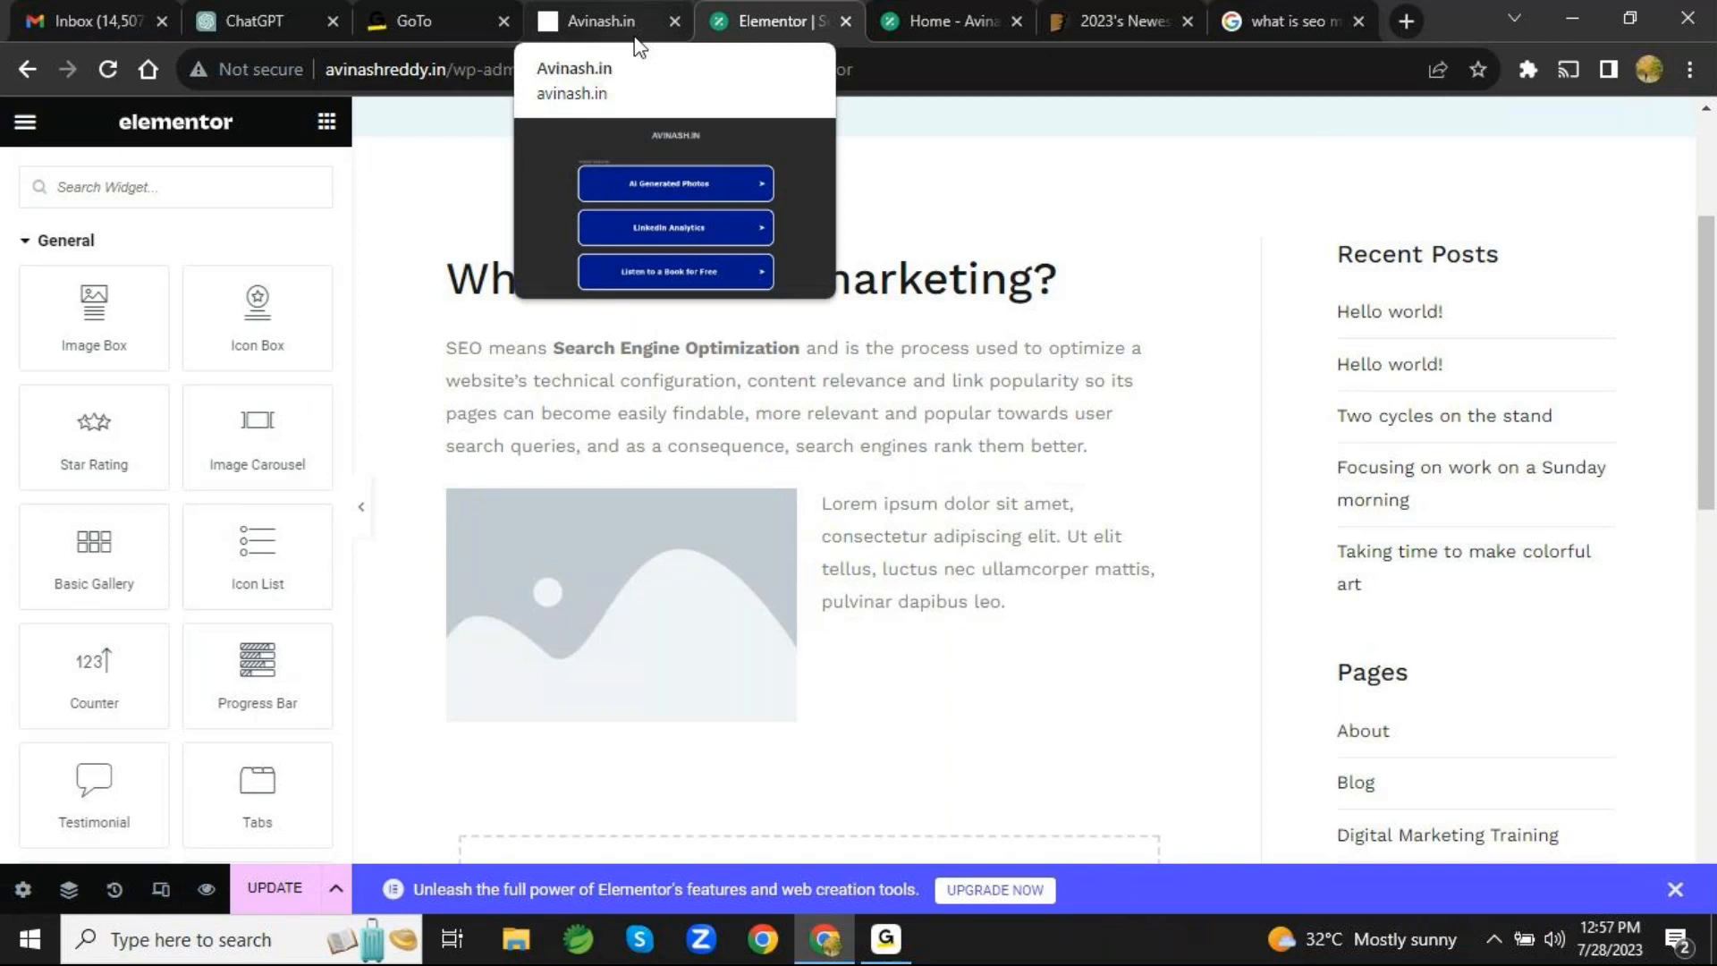